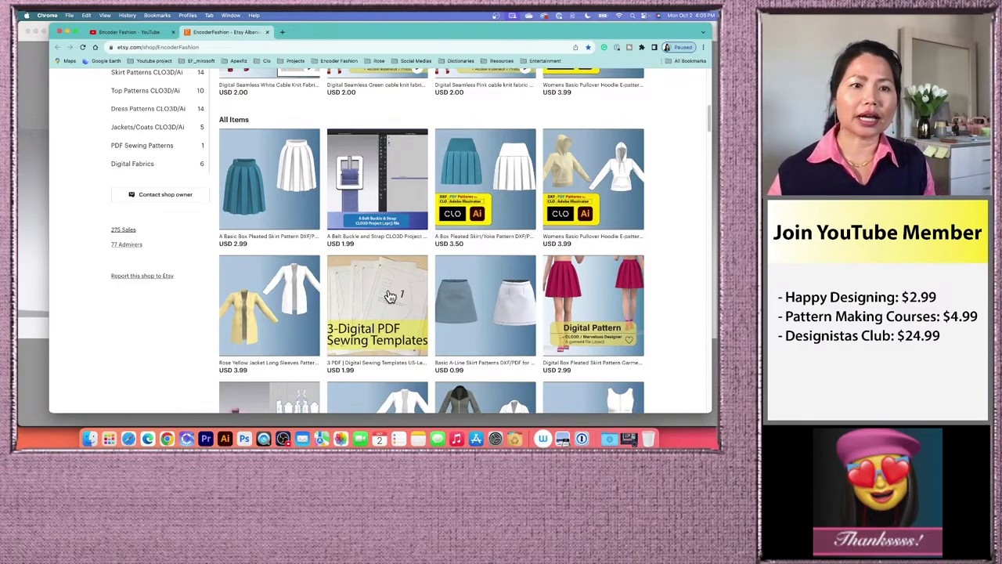
- Close the Etsy browser window, switch to CLO and quit Chrome
left_click(59, 32)
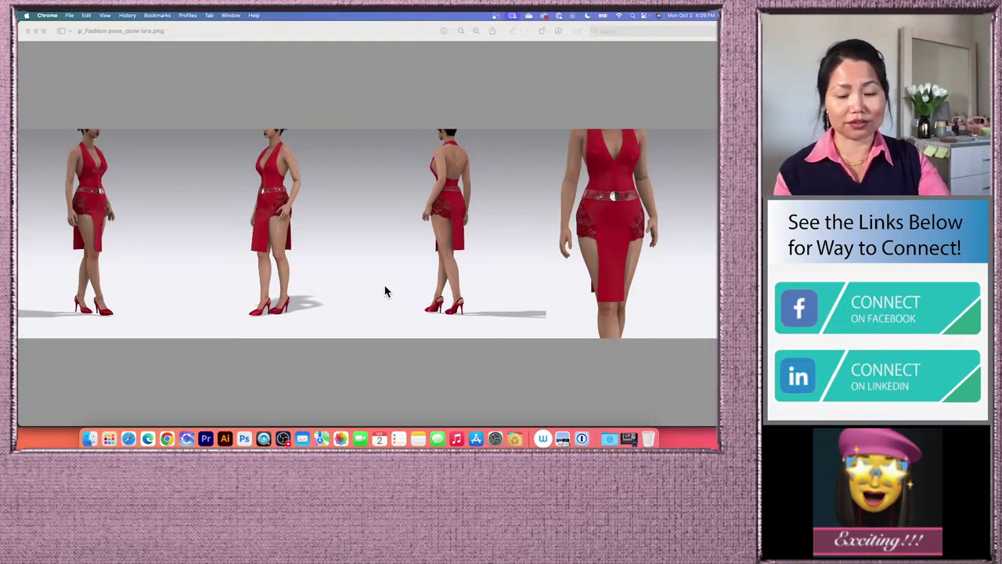
left_click(188, 439)
right_click(167, 440)
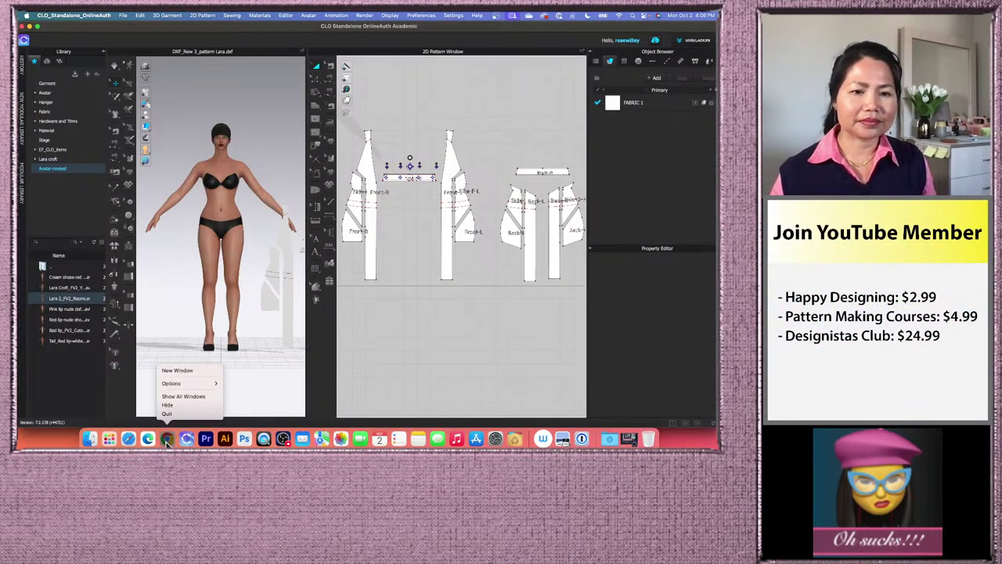
left_click(172, 413)
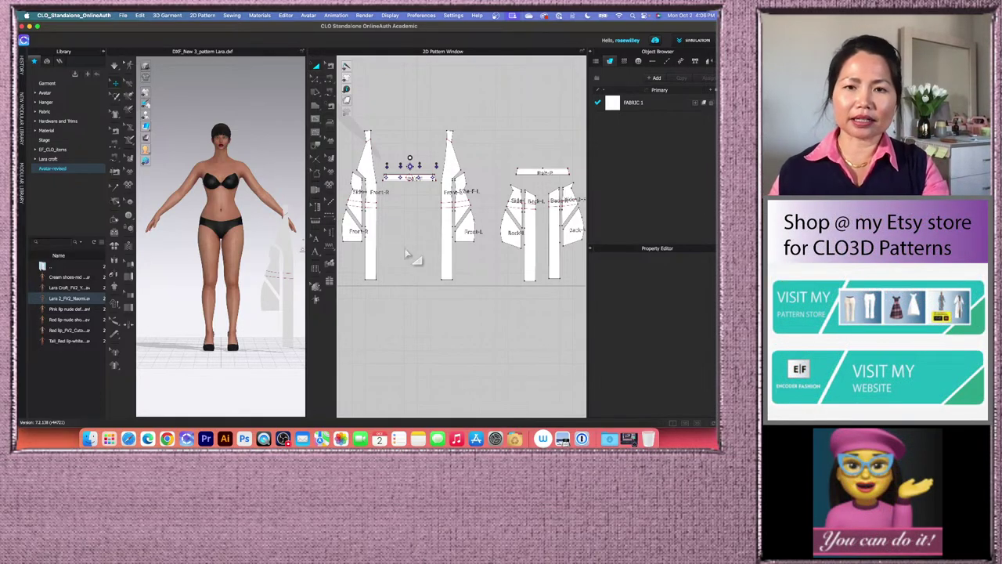
- Compare the imported dress pattern pieces with the red dress reference image in Preview, and return to CLO
scroll(404, 235, "down", 2)
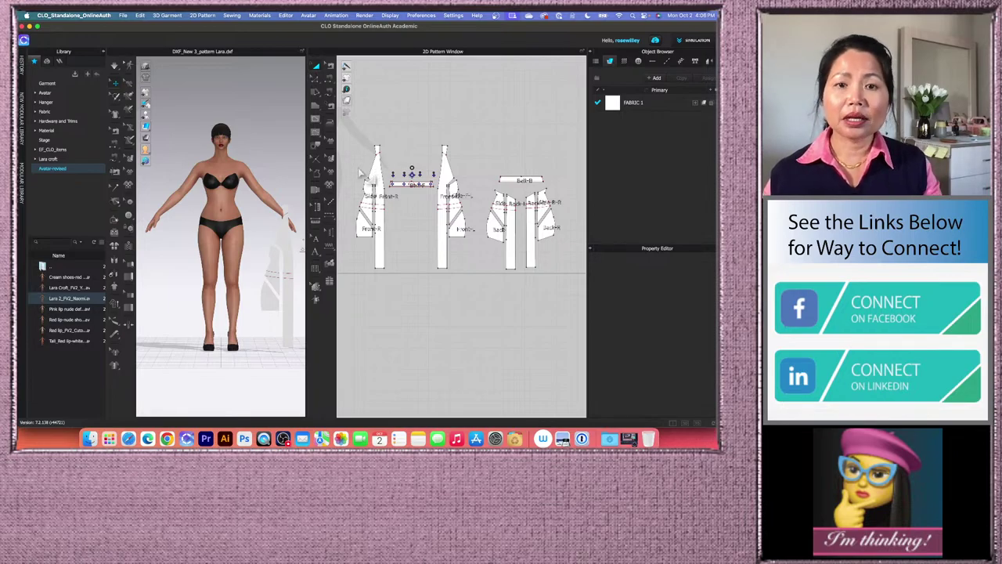
scroll(364, 156, "up", 3)
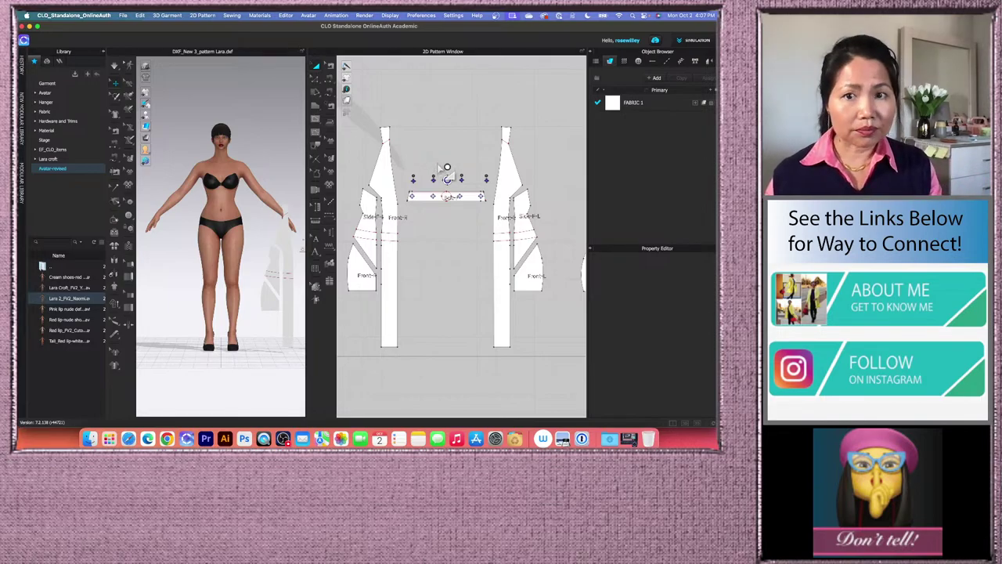
left_click(562, 439)
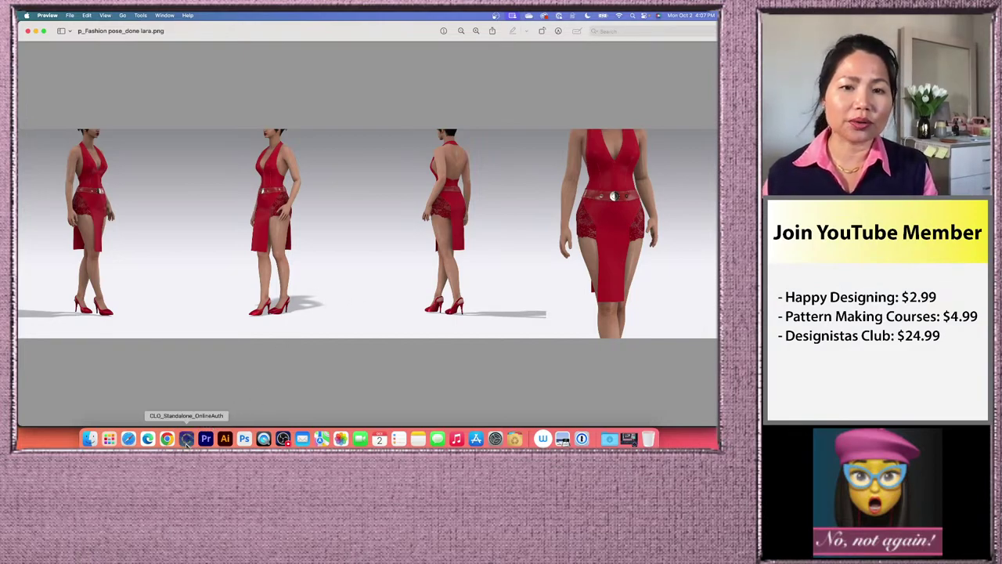
left_click(186, 440)
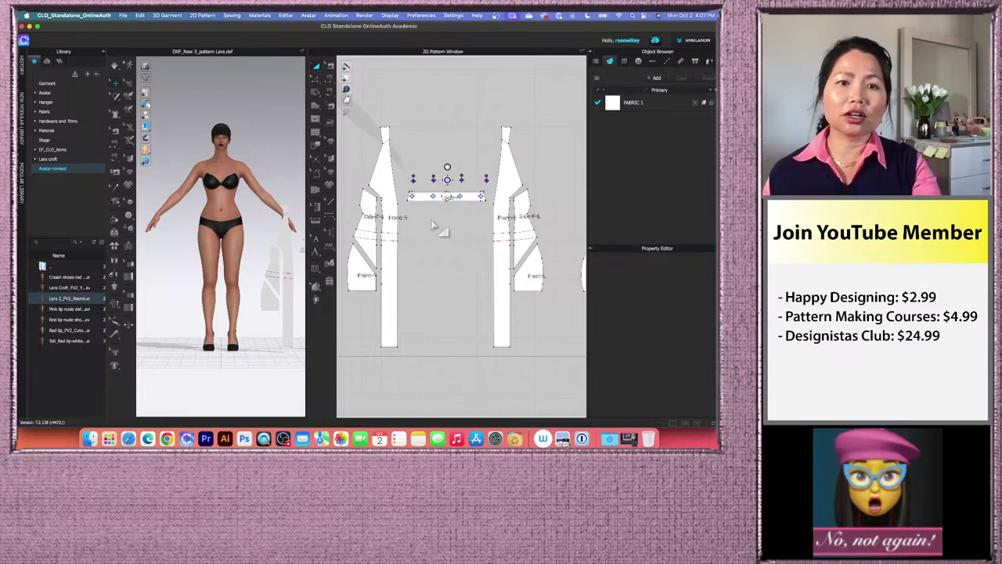
- Delete all the right-half front pattern pieces, including Front-R and its side panel, from the 2D pattern
scroll(423, 226, "down", 3)
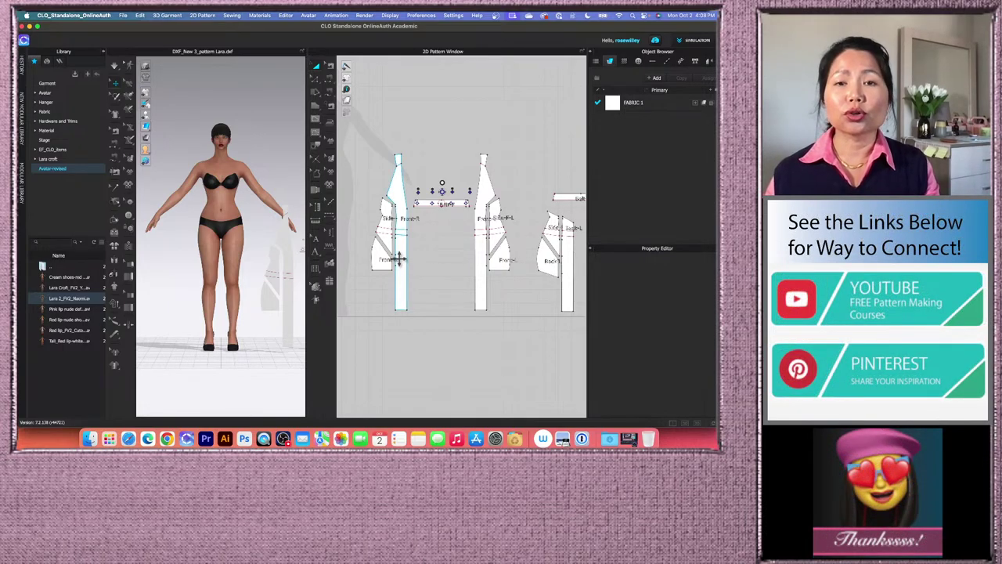
scroll(399, 259, "up", 2)
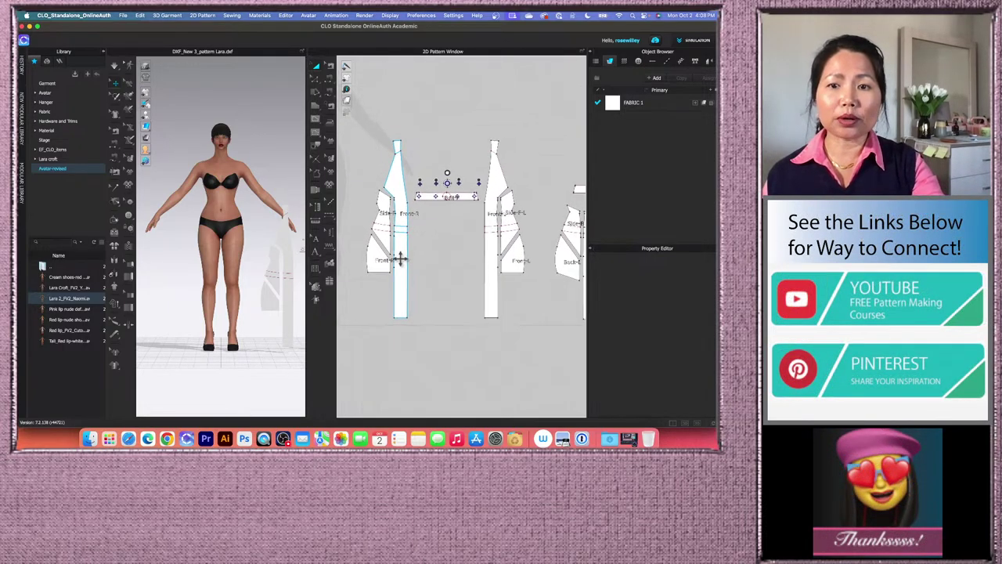
scroll(400, 259, "down", 2)
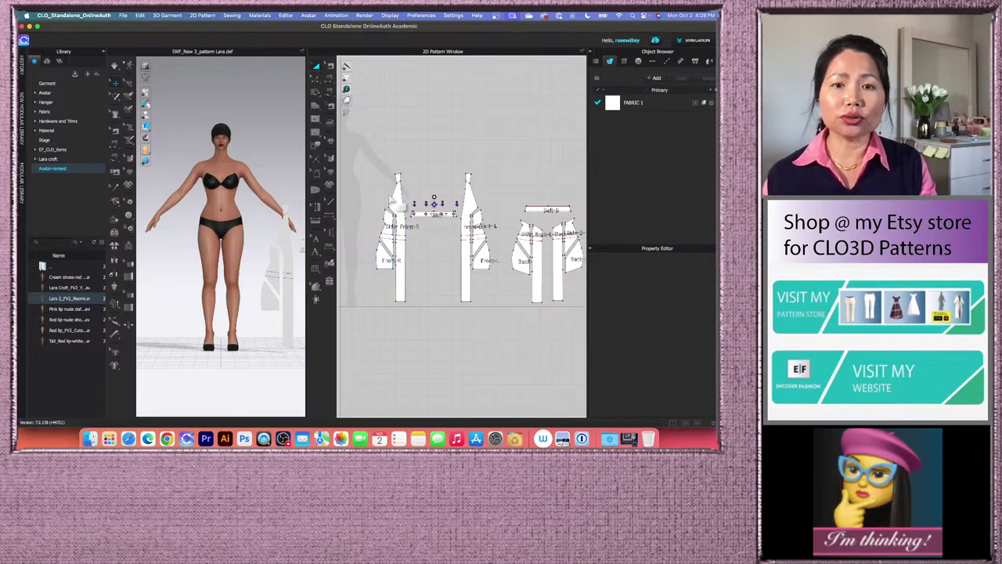
left_click_drag(350, 162, 427, 324)
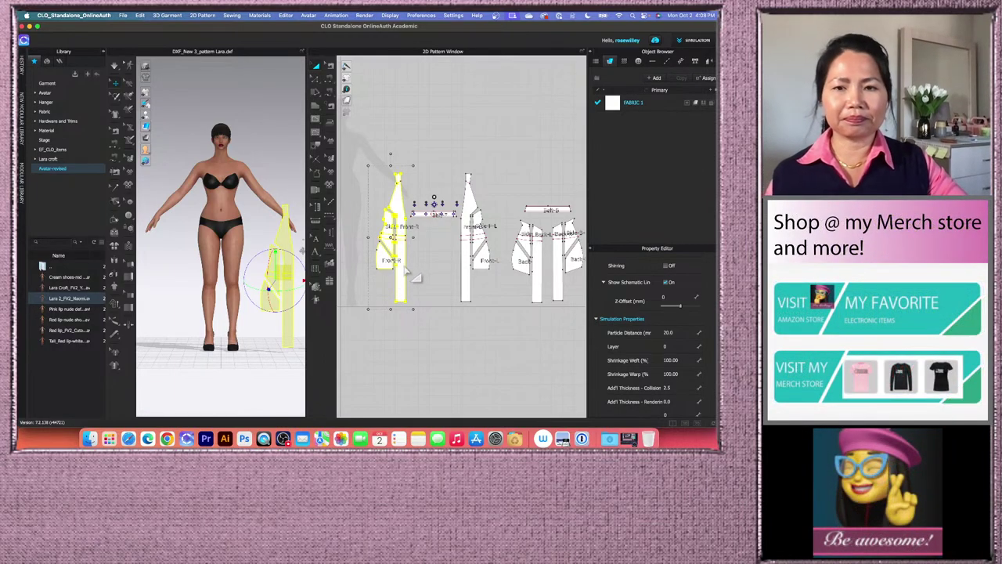
key("Delete")
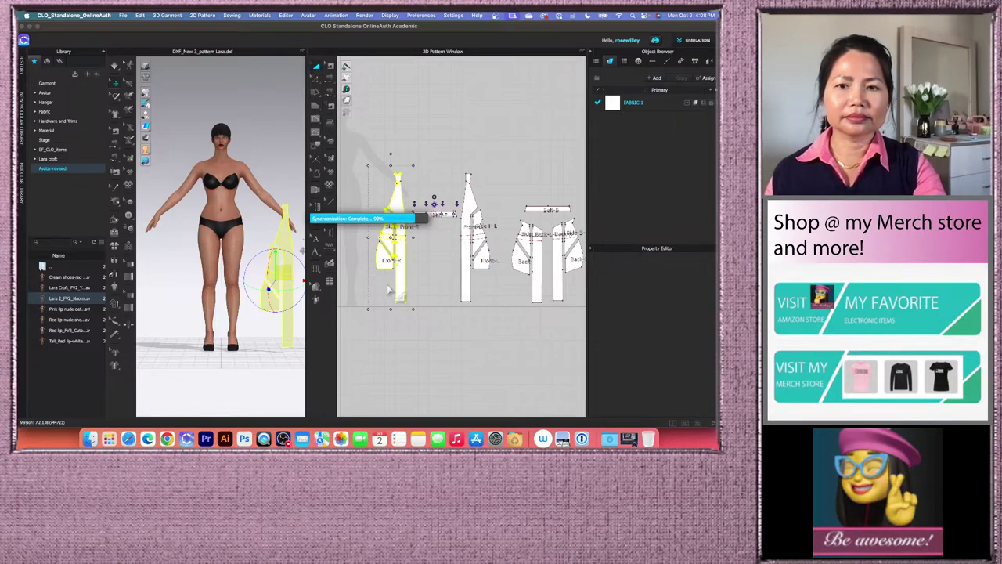
- Delete all the right-half back pattern pieces, keeping the left back pieces and the back belt
scroll(528, 270, "up", 5)
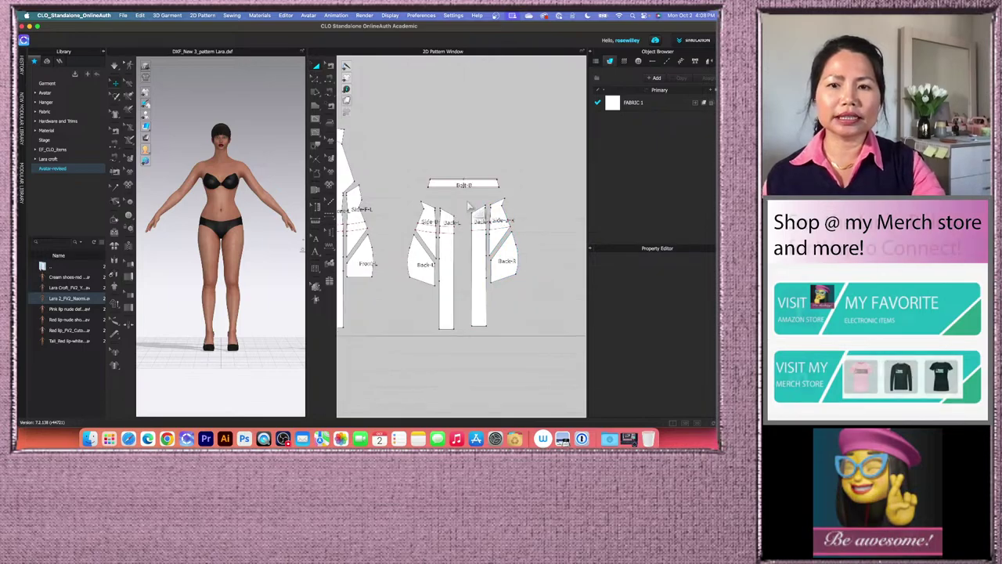
left_click_drag(547, 350, 547, 349)
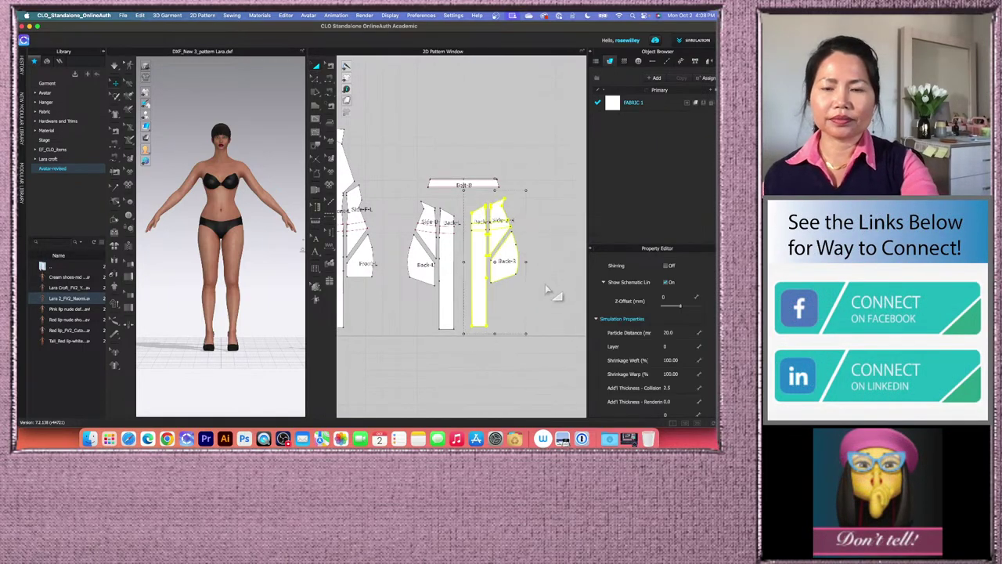
key("Delete")
- Examine the remaining left front and back pieces and the two belt pieces in the 2D pattern
scroll(497, 266, "down", 2)
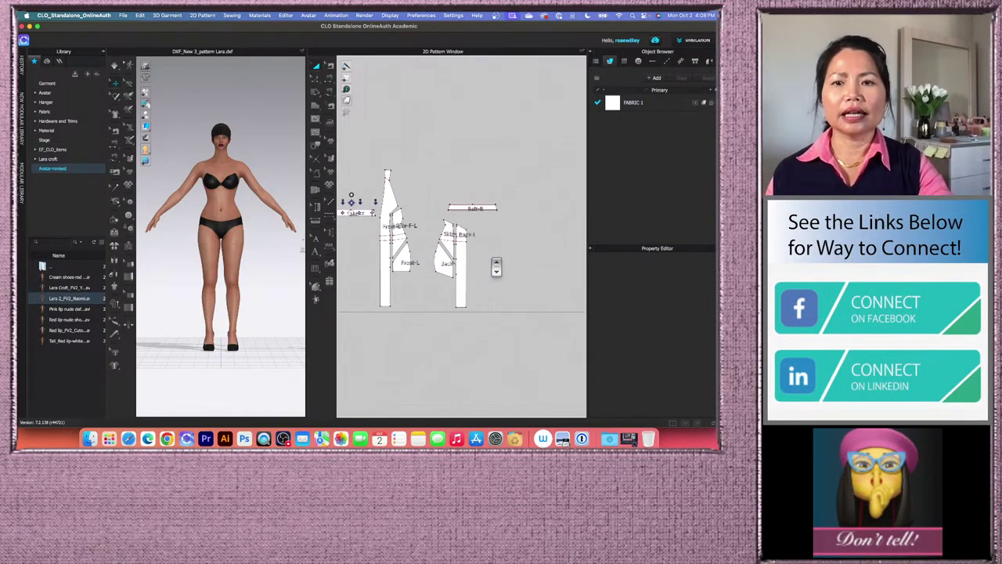
scroll(475, 217, "up", 3)
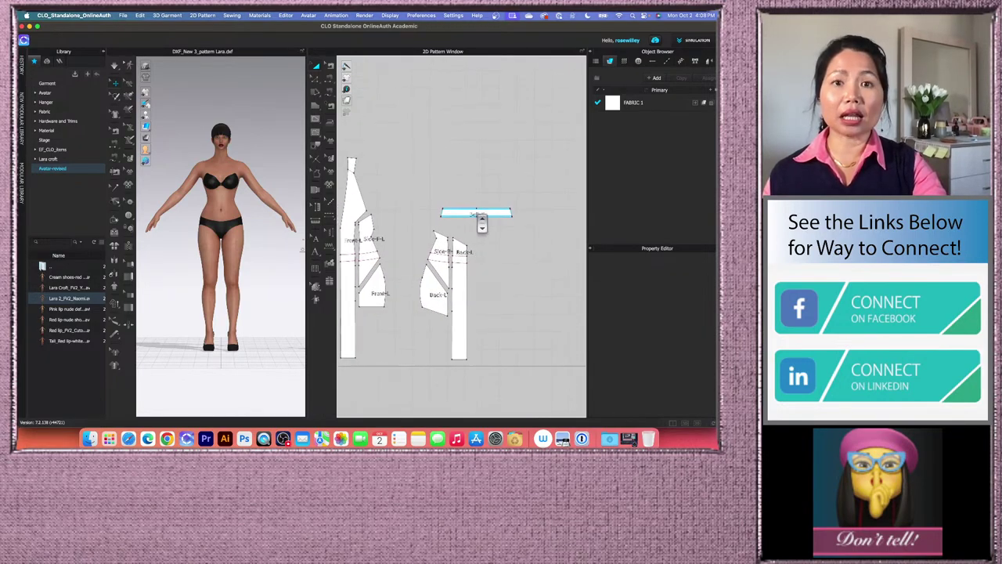
scroll(474, 218, "down", 3)
scroll(360, 220, "down", 1)
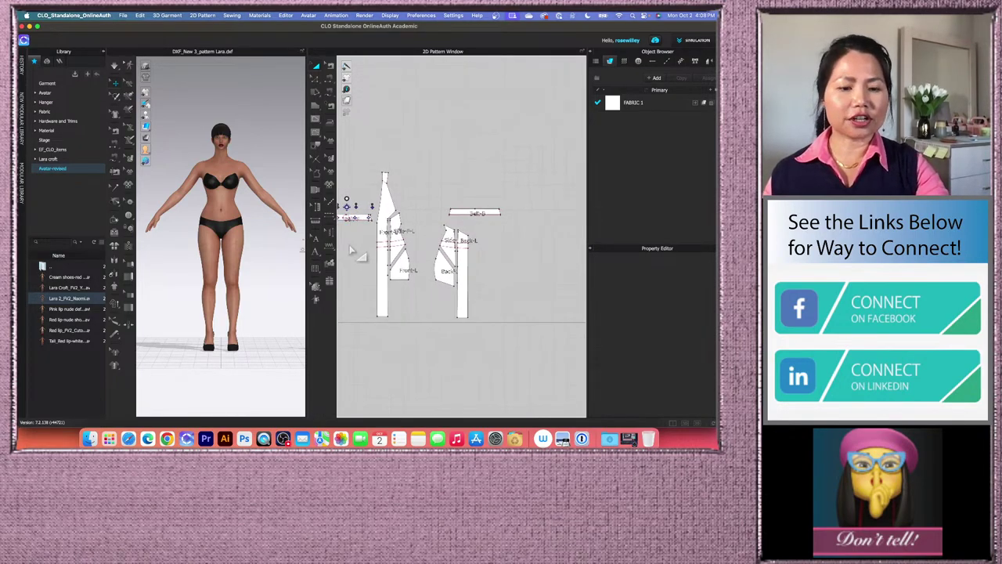
middle_click_drag(354, 245, 405, 234)
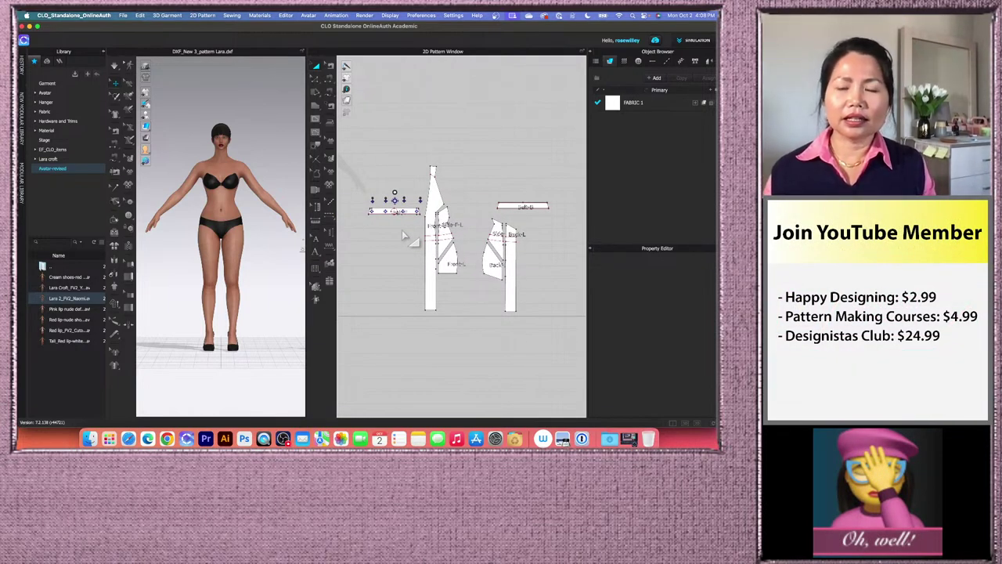
scroll(407, 236, "up", 4)
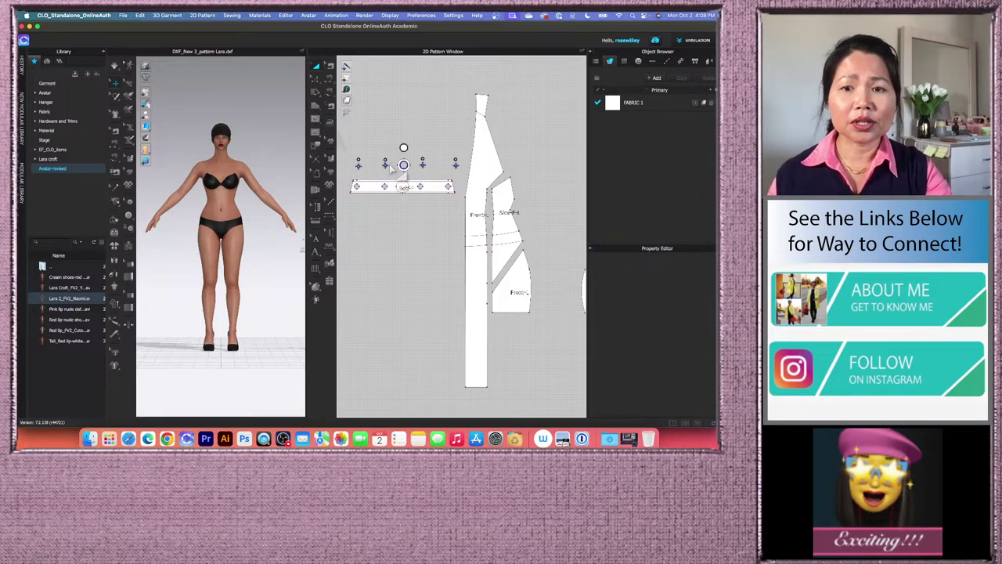
scroll(373, 187, "down", 3)
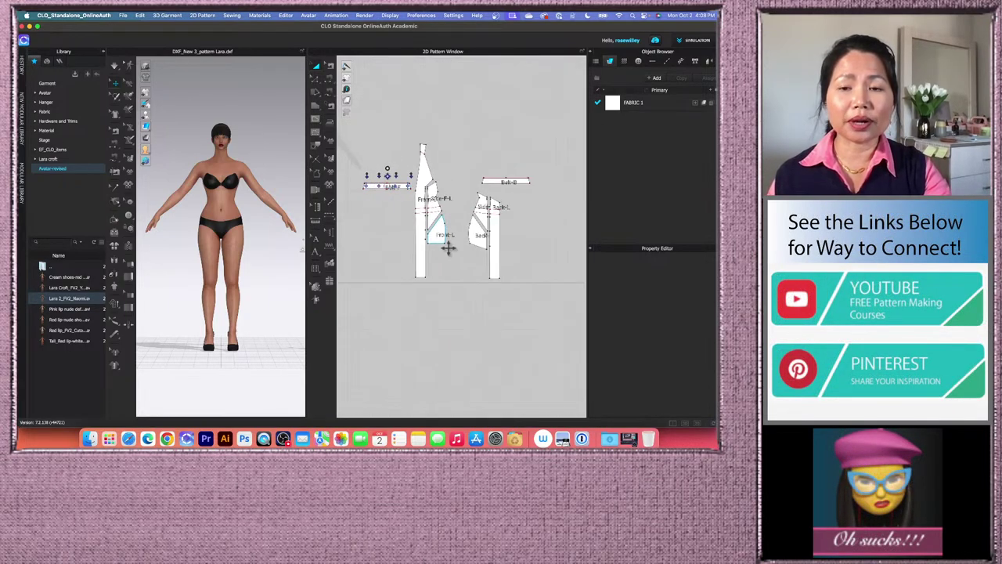
scroll(505, 256, "up", 3)
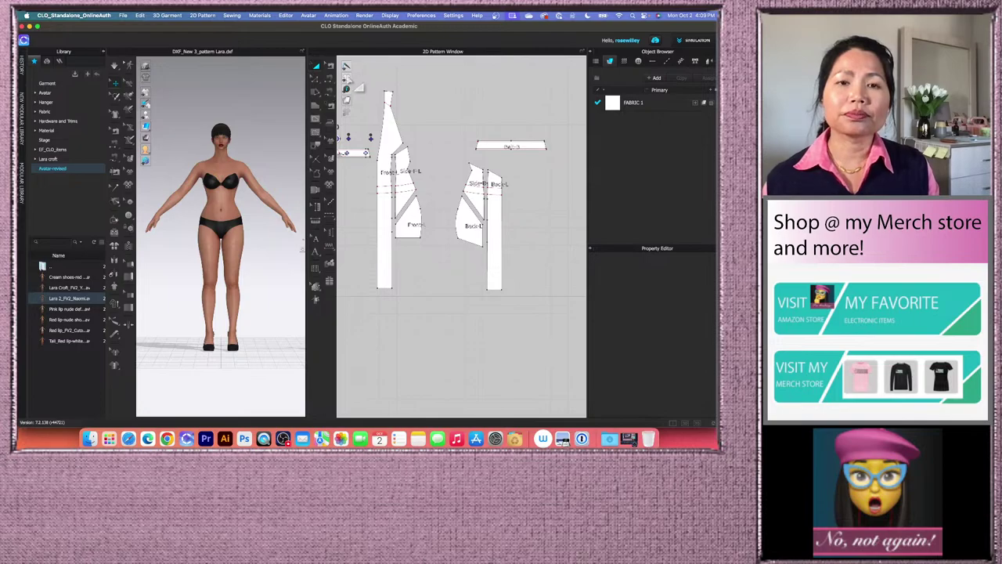
- Sew the slanted top edge of the left side front panel to the matching edge of the long front panel with Segment Sewing
left_click(330, 79)
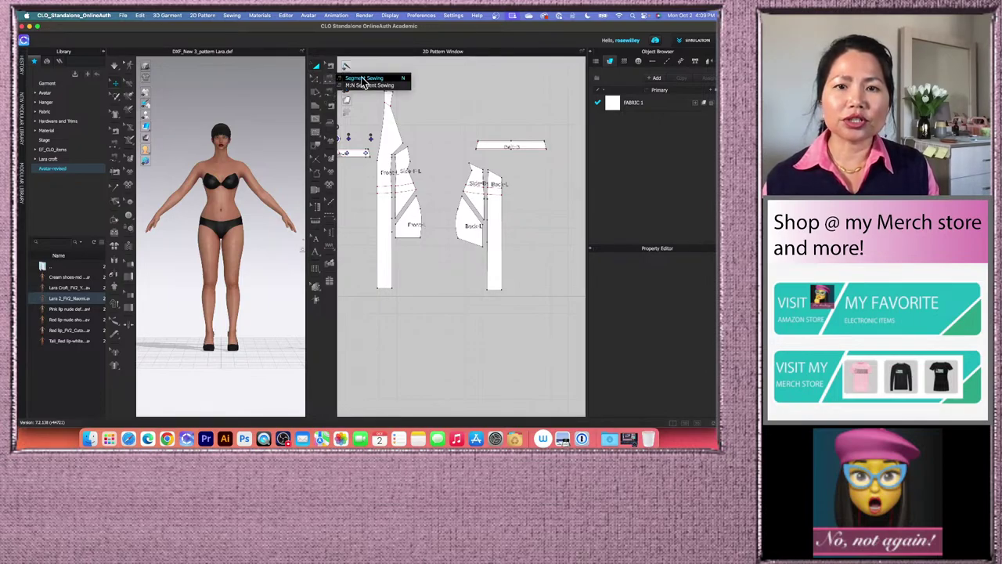
left_click(362, 85)
scroll(405, 149, "up", 1)
scroll(400, 158, "up", 1)
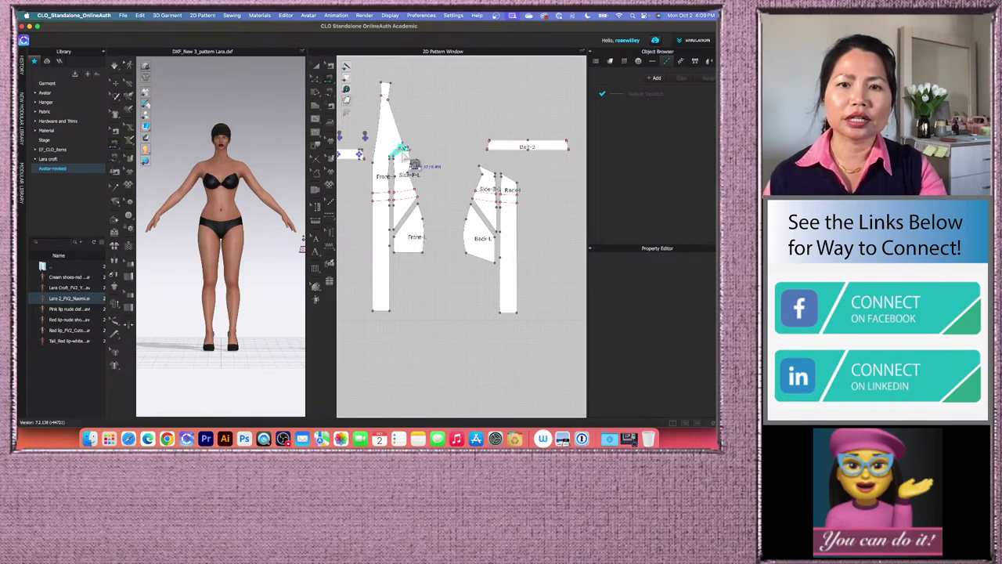
left_click(407, 158)
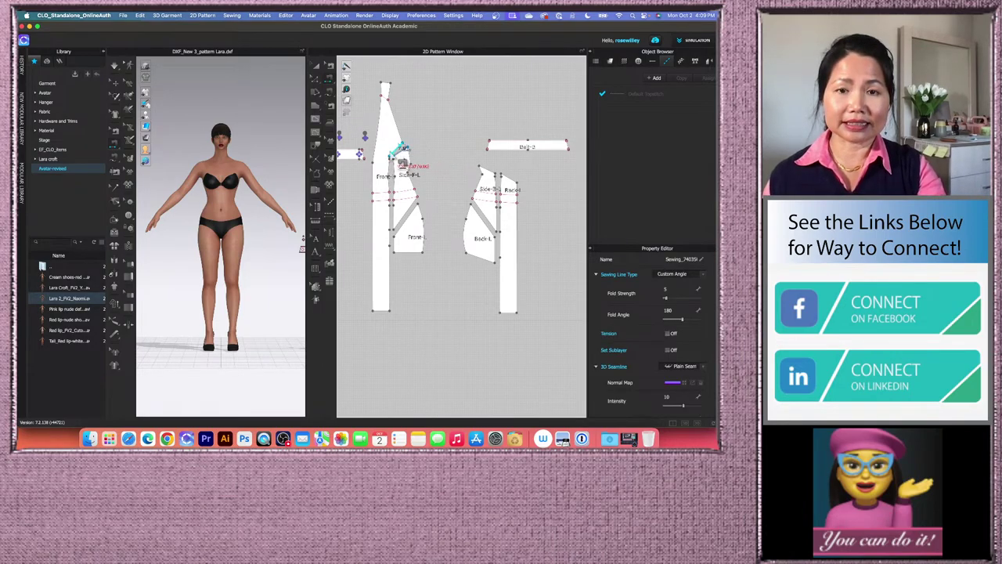
- Join the long left front panel to the side front panel along their full vertical edges with Free Sewing
scroll(392, 147, "up", 1)
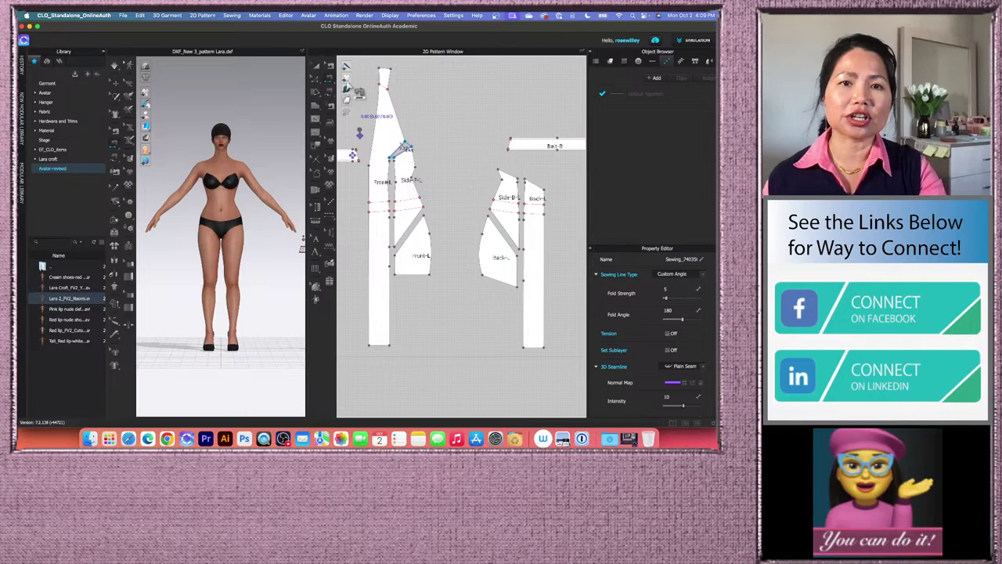
left_click(330, 92)
left_click(367, 93)
scroll(399, 156, "up", 2)
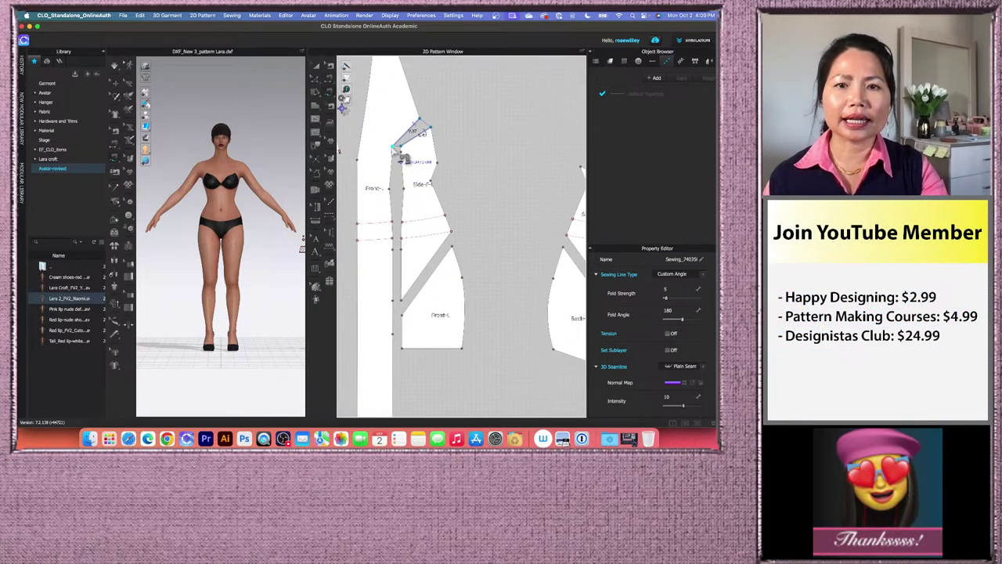
left_click(395, 150)
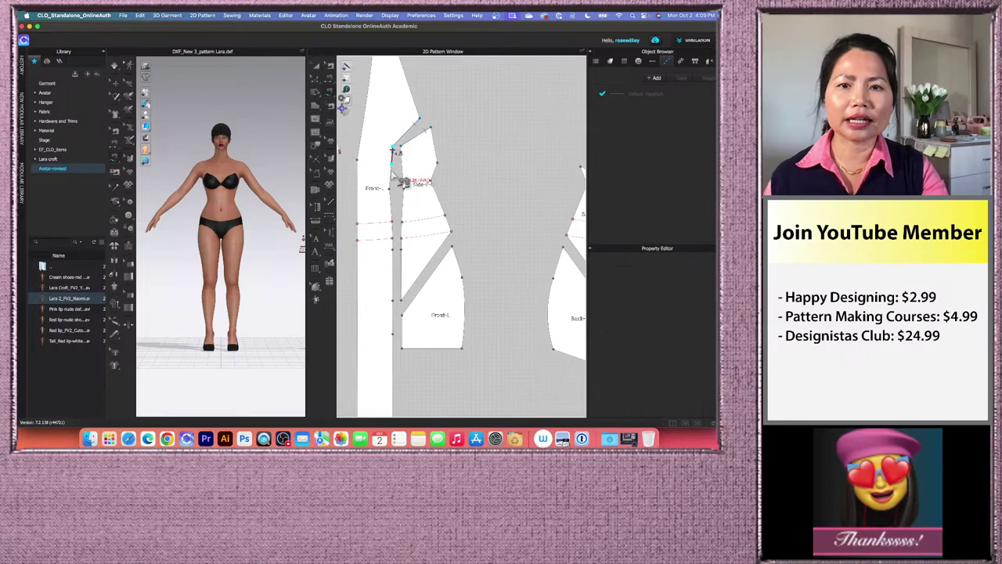
left_click(400, 310)
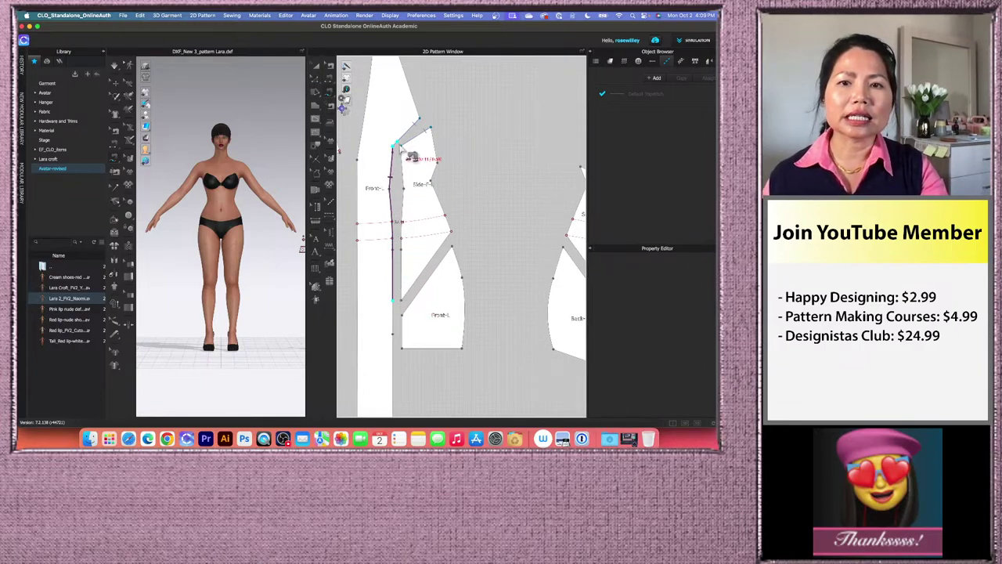
left_click(409, 155)
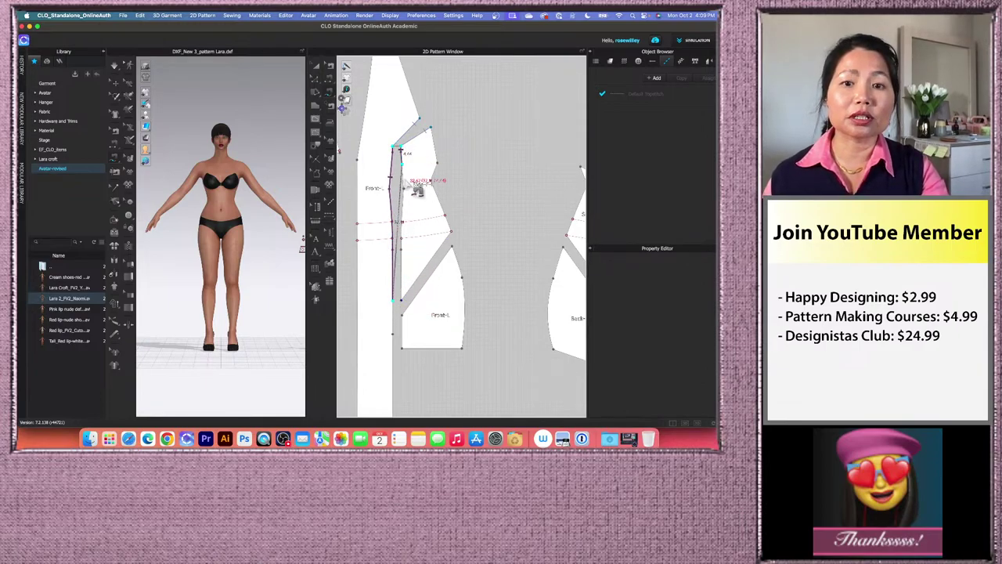
left_click(415, 309)
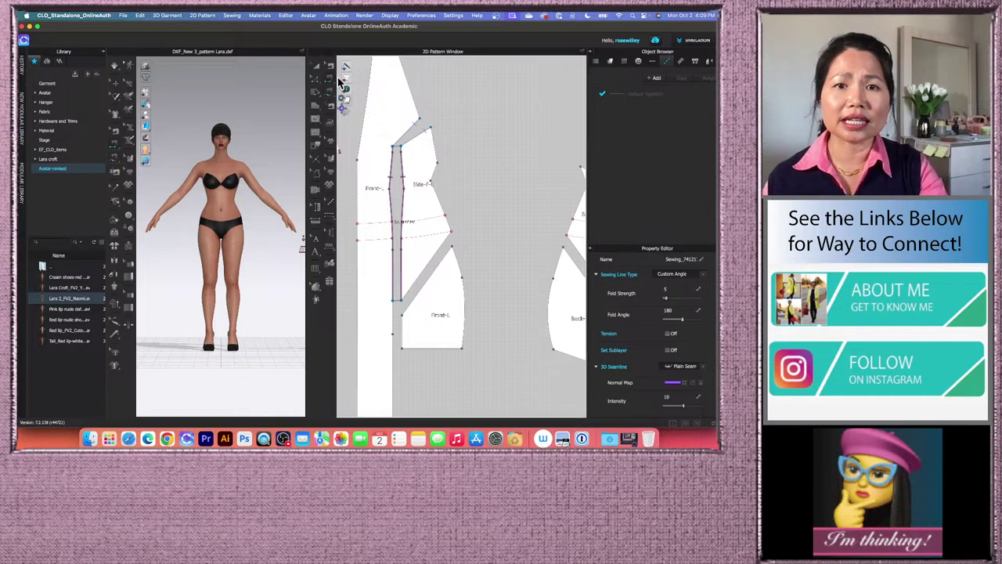
- Segment-sew the lower left front piece to the side panel's diagonal edge and to the long front panel's vertical edge
left_click(330, 79)
left_click(357, 84)
left_click(443, 269)
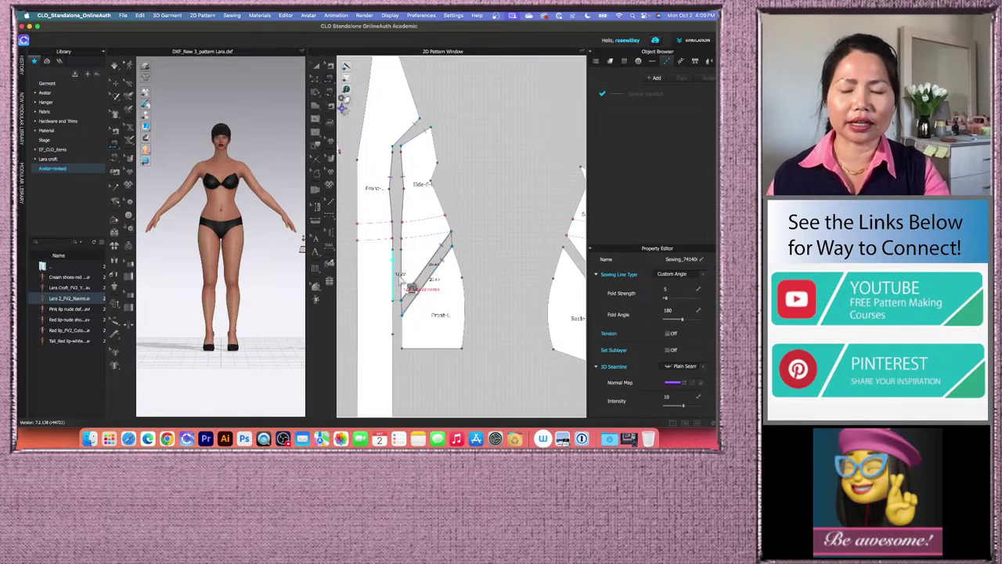
scroll(409, 298, "down", 2)
left_click(406, 326)
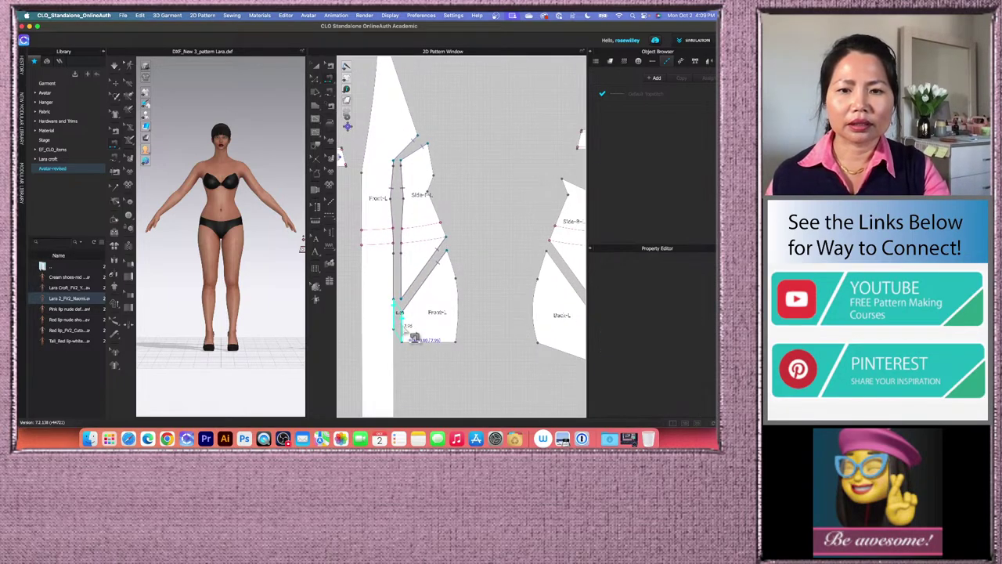
left_click(454, 321)
scroll(462, 313, "down", 2)
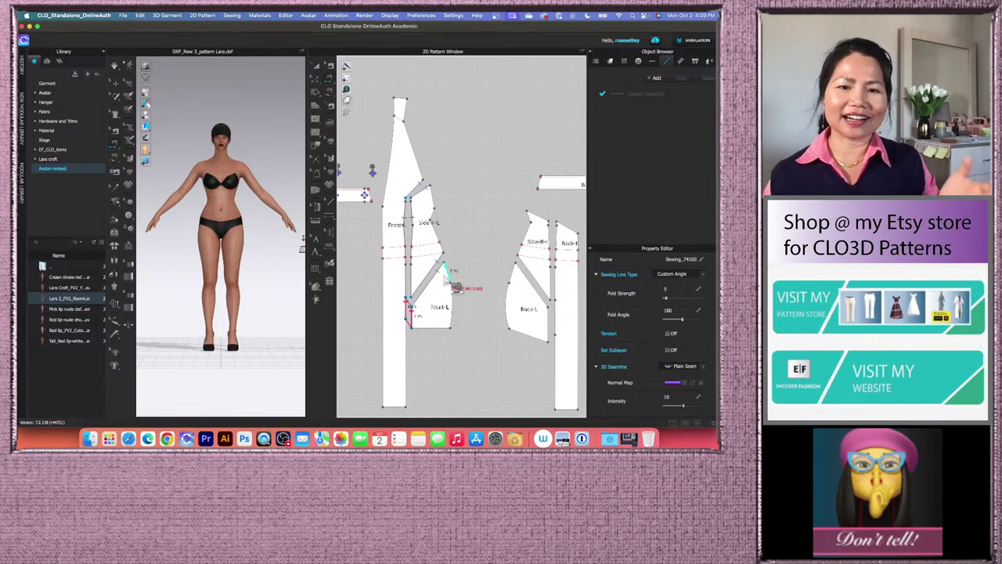
- Check the lace side sections of the dress in the Preview reference image, and return to CLO
left_click(562, 438)
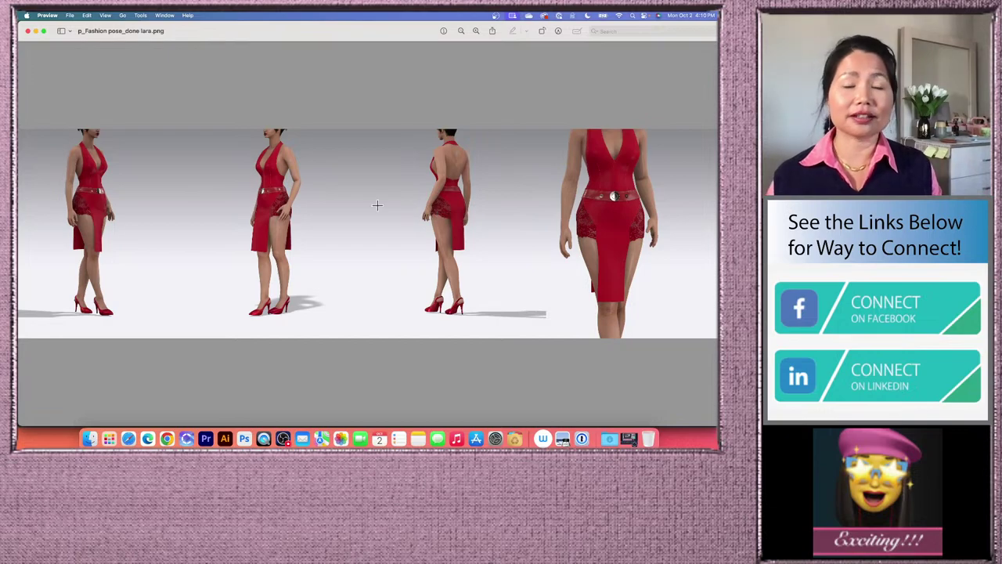
left_click(186, 439)
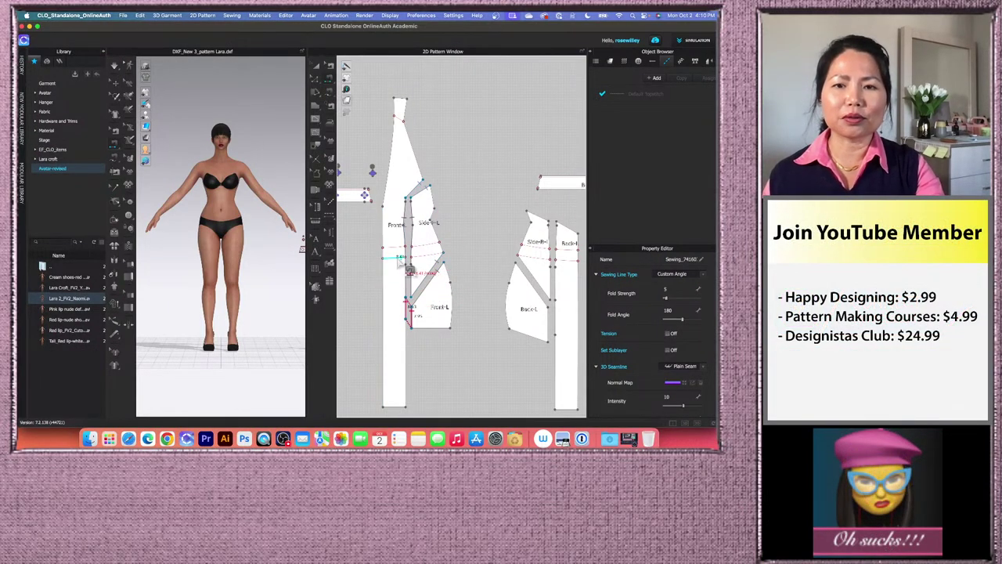
- Join the outer side edge of the side front panel to the matching edge of the side back panel with Free Sewing
scroll(408, 267, "down", 3)
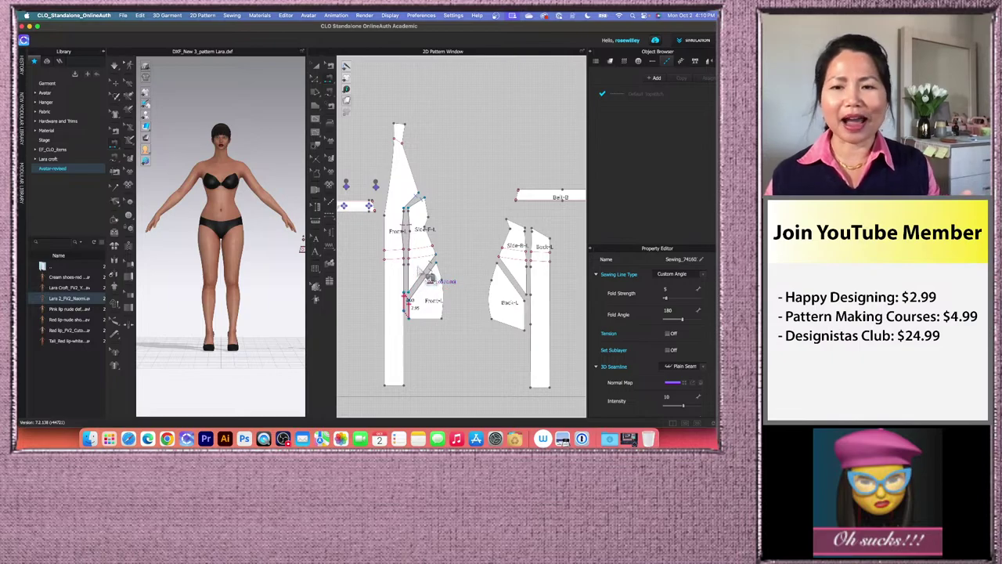
scroll(430, 272, "up", 1)
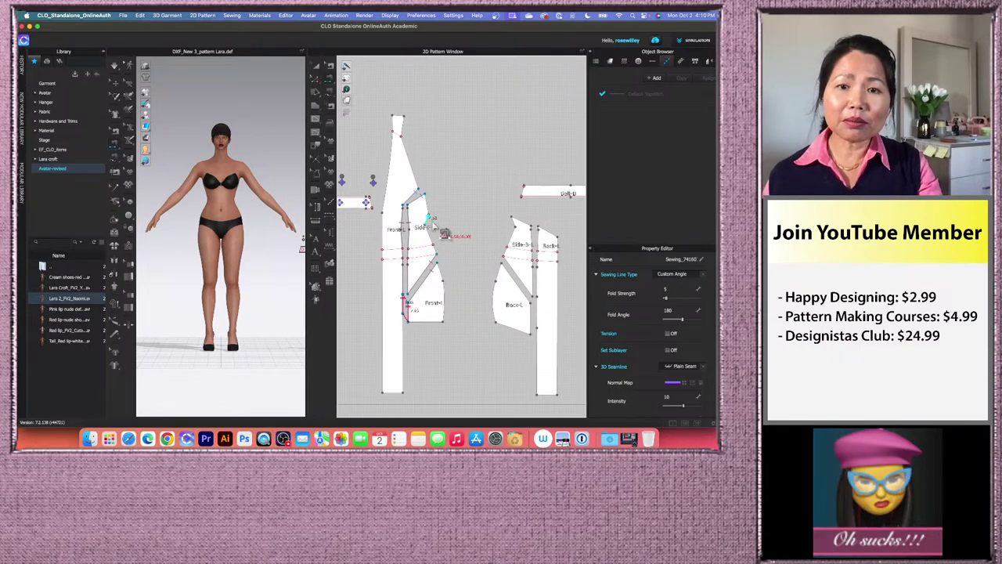
left_click(329, 94)
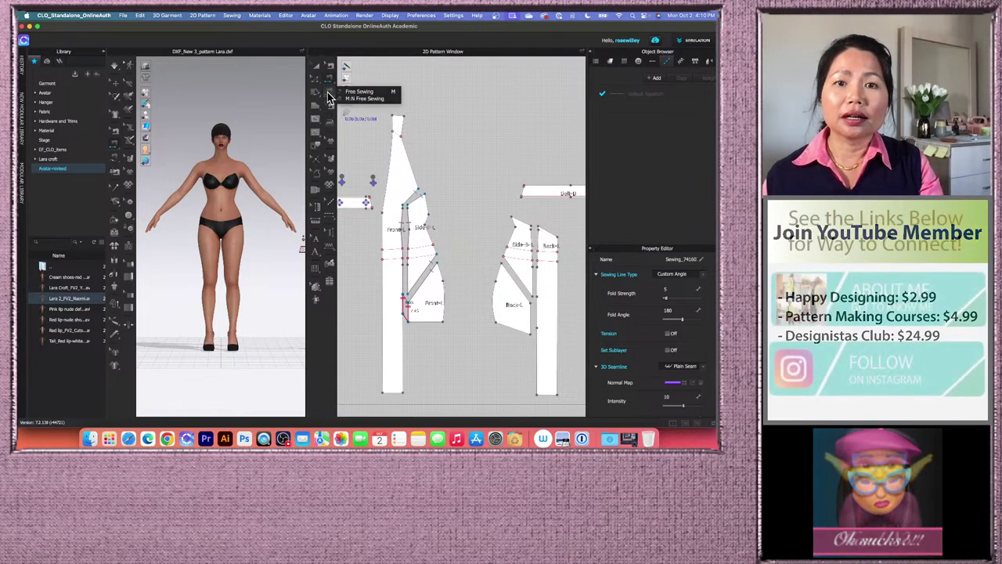
left_click(364, 98)
left_click(429, 214)
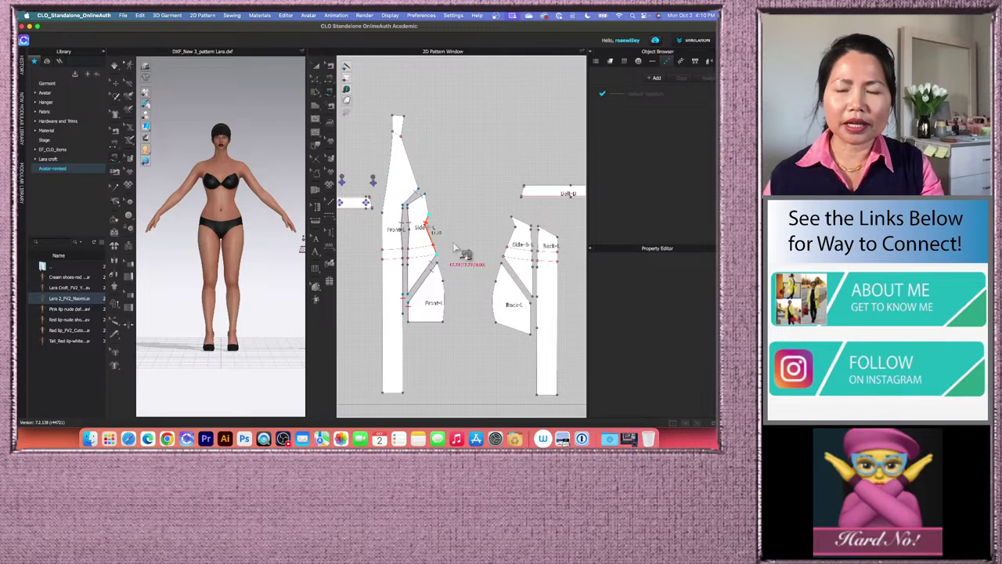
left_click(503, 257)
- Sew the curved outer edge of the lower front piece to the curved outer edge of the lower back piece
left_click(437, 266)
left_click(444, 322)
left_click(501, 264)
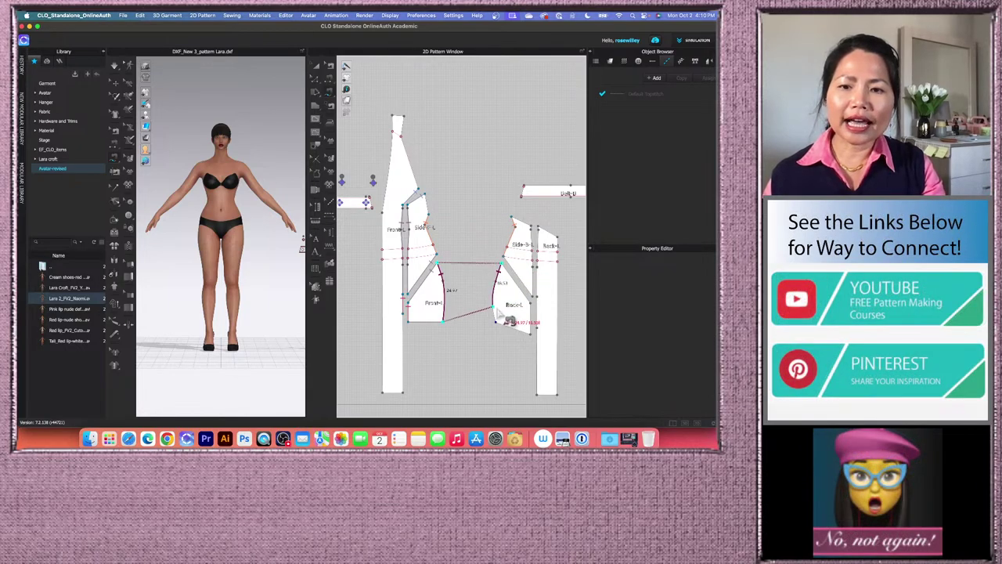
left_click(497, 323)
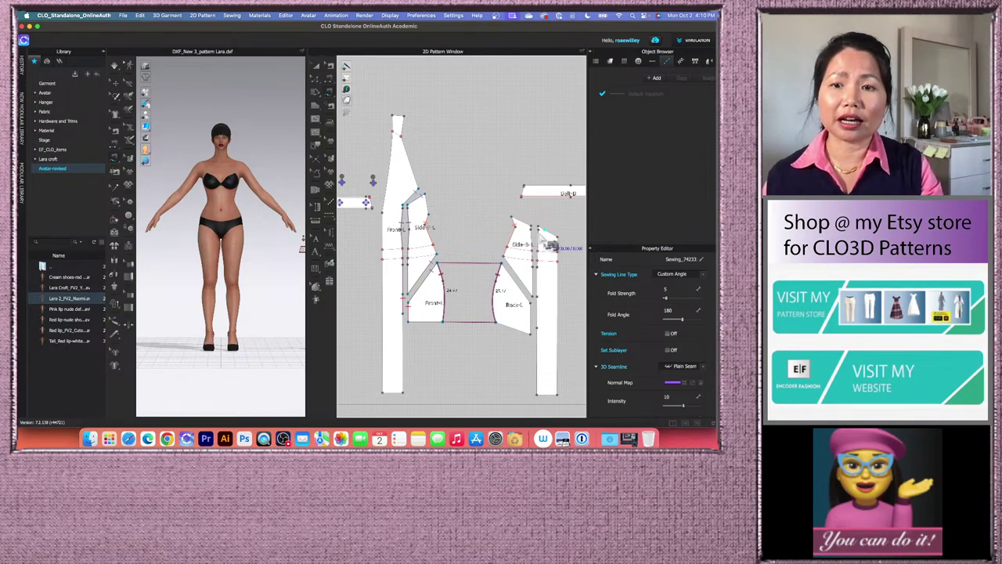
- Sew the side back panel's vertical edge to the upper part of the long back panel's adjoining edge
scroll(555, 246, "up", 2)
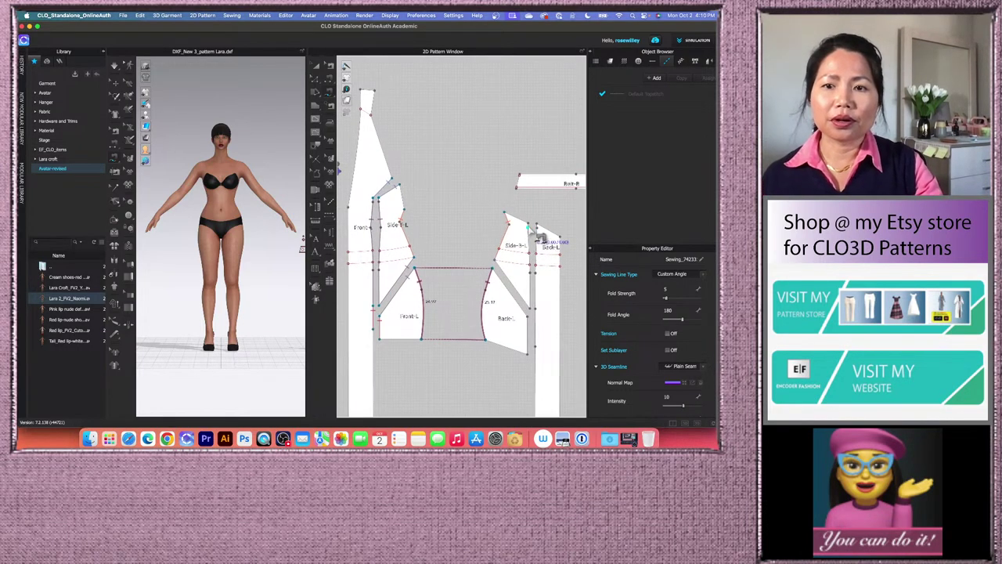
left_click(530, 227)
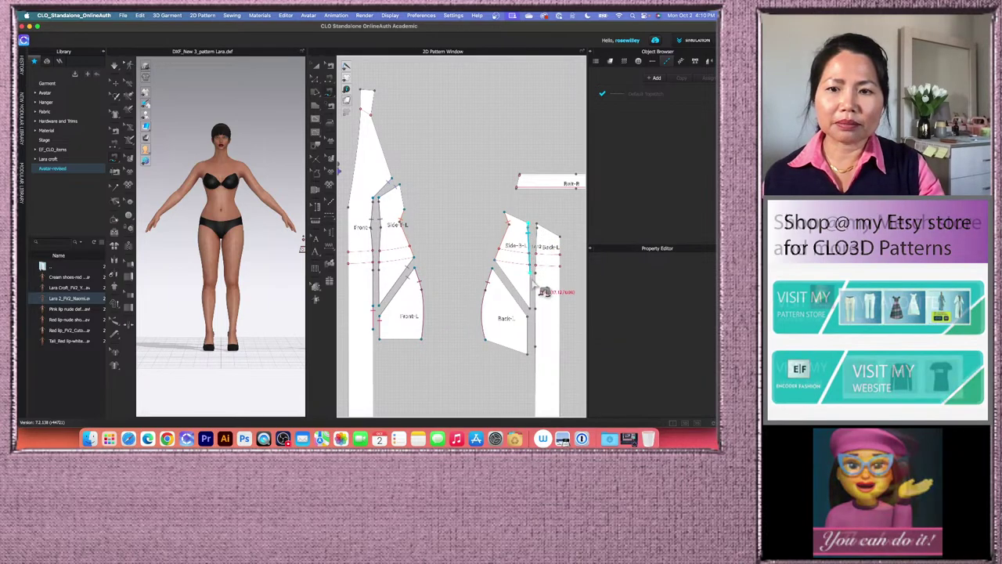
left_click(538, 317)
left_click(548, 233)
left_click(538, 307)
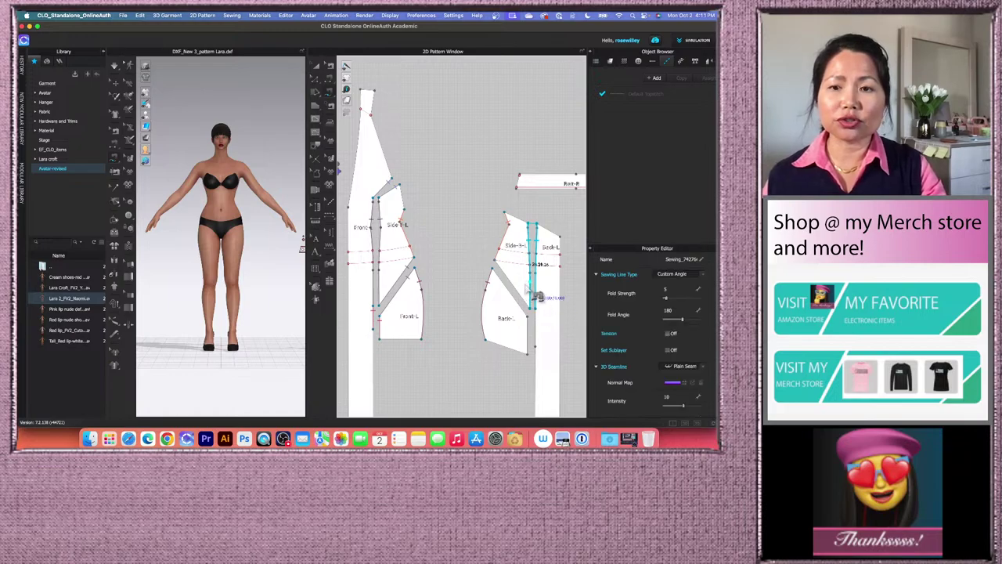
- Sew the lower back piece's vertical edge to the long back panel and its diagonal edge to the side back panel
left_click(531, 320)
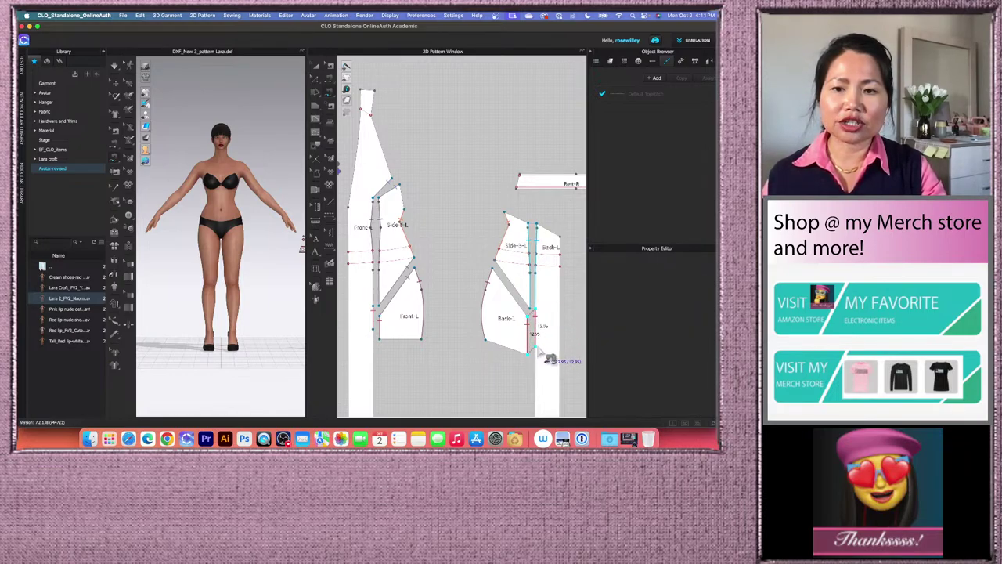
left_click(538, 347)
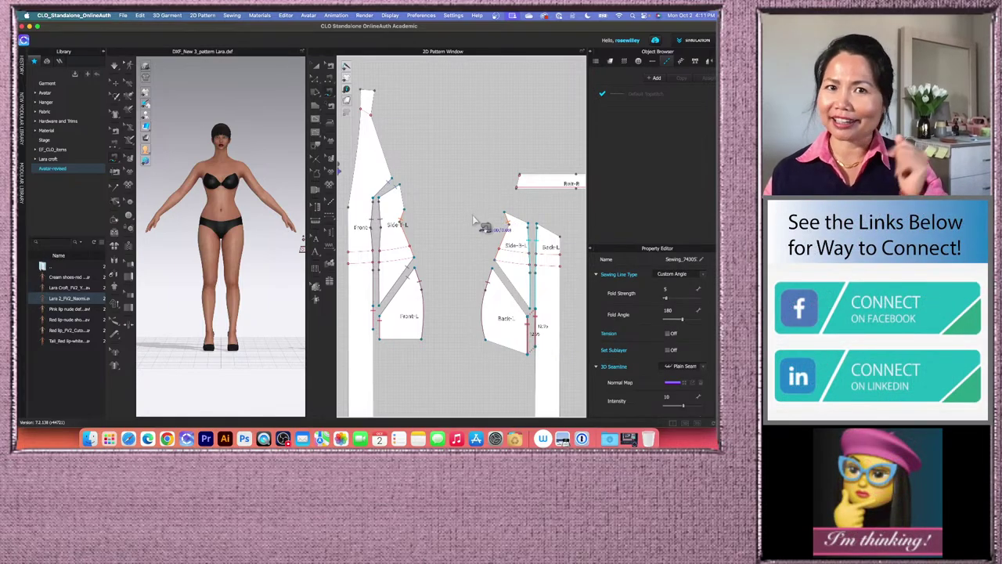
left_click(501, 269)
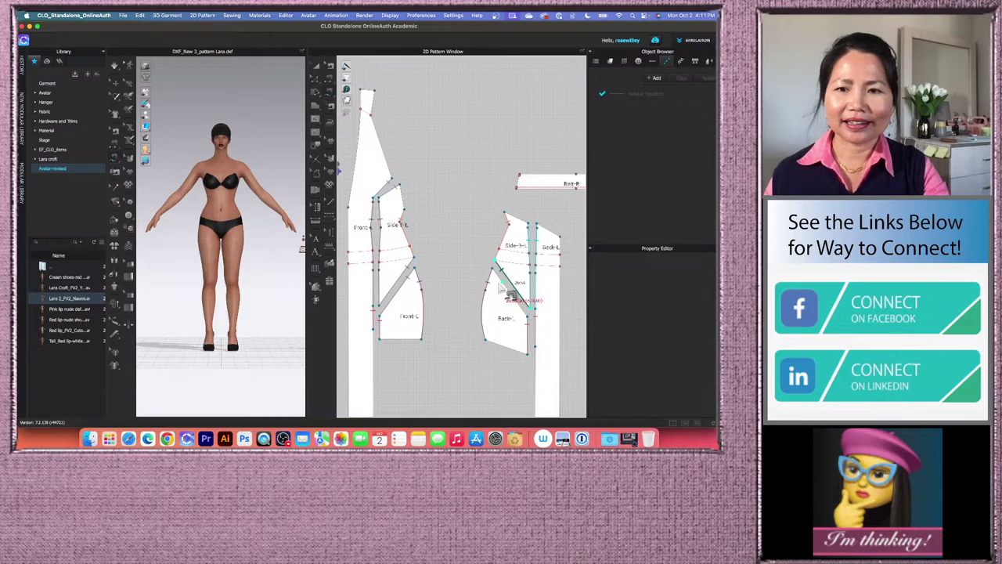
left_click(536, 328)
- Clone all front and back dress panels except the belts as linked symmetric patterns, and place the copies beside the originals
scroll(532, 309, "down", 2)
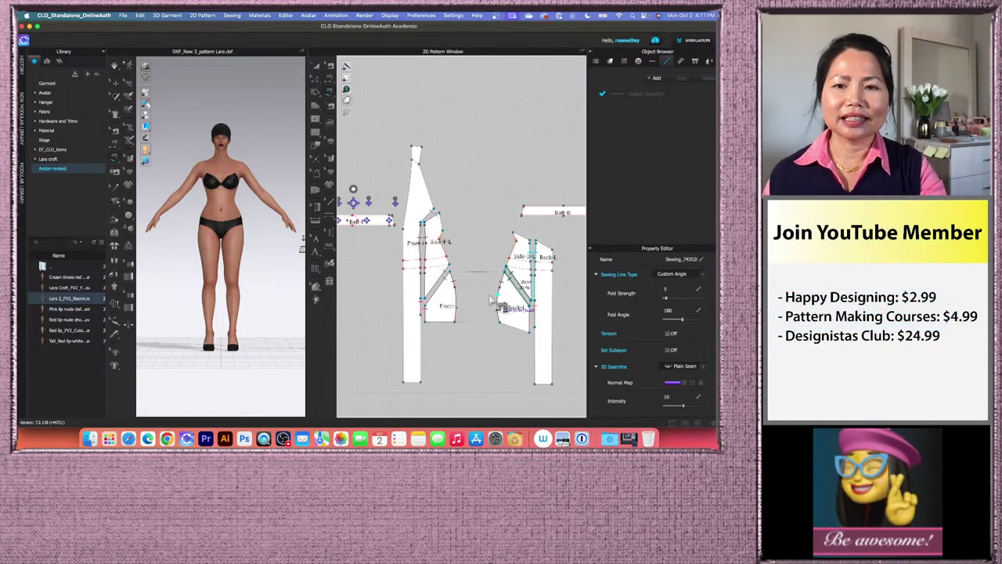
scroll(506, 299, "down", 2)
scroll(549, 290, "up", 4)
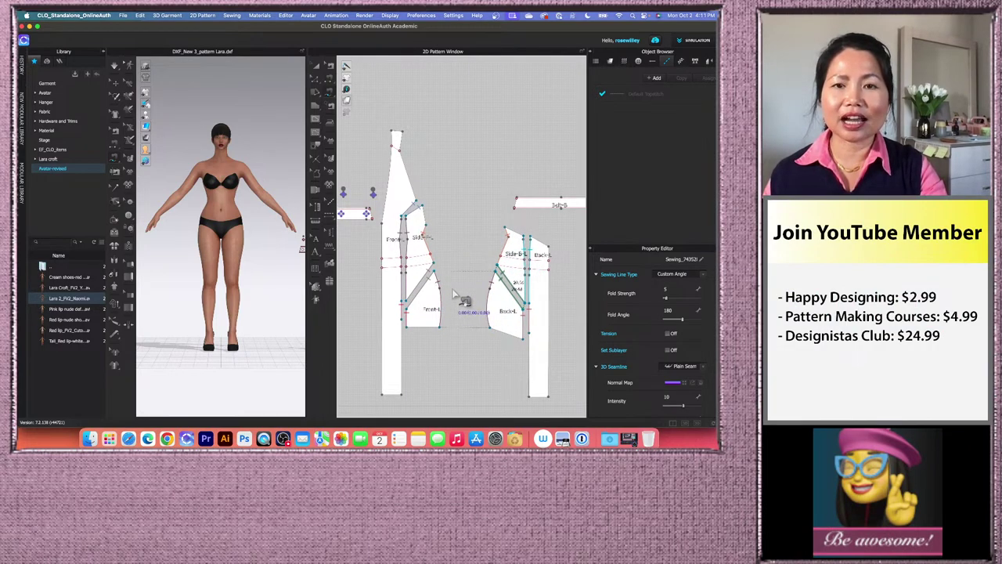
scroll(451, 290, "down", 2)
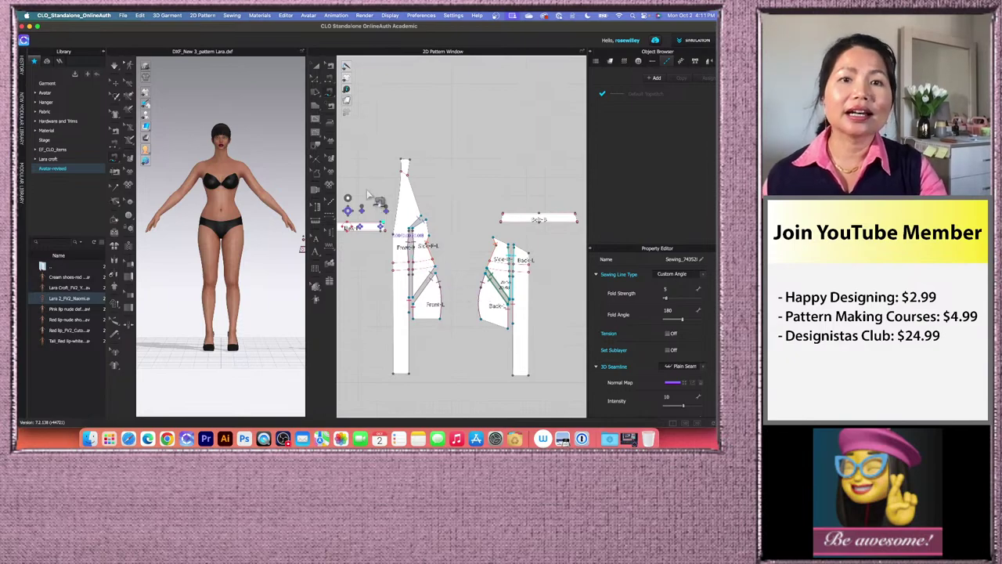
left_click(316, 66)
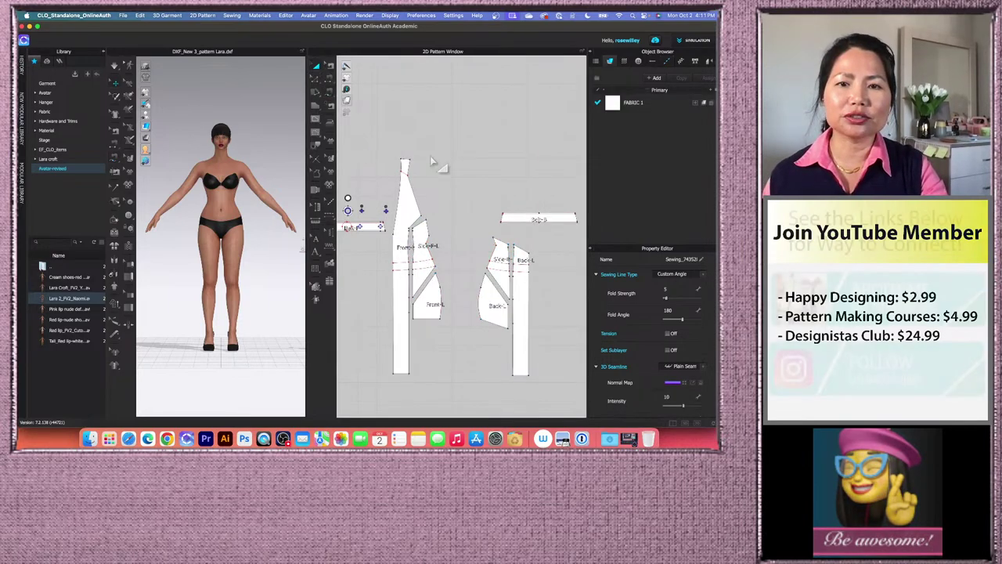
left_click_drag(388, 144, 473, 423)
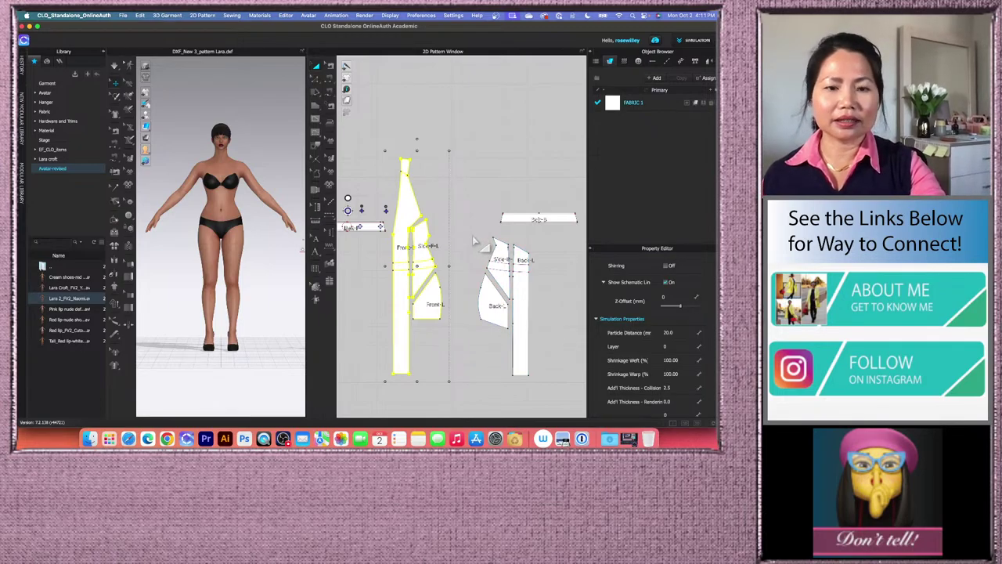
left_click_drag(468, 234, 557, 406, "shift")
right_click(520, 291)
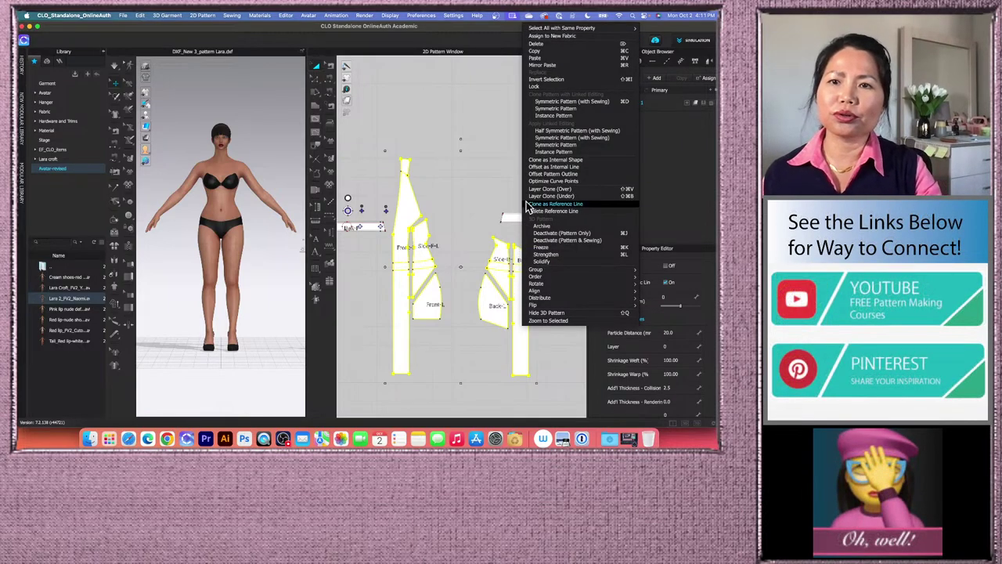
left_click(572, 106)
scroll(498, 259, "down", 2)
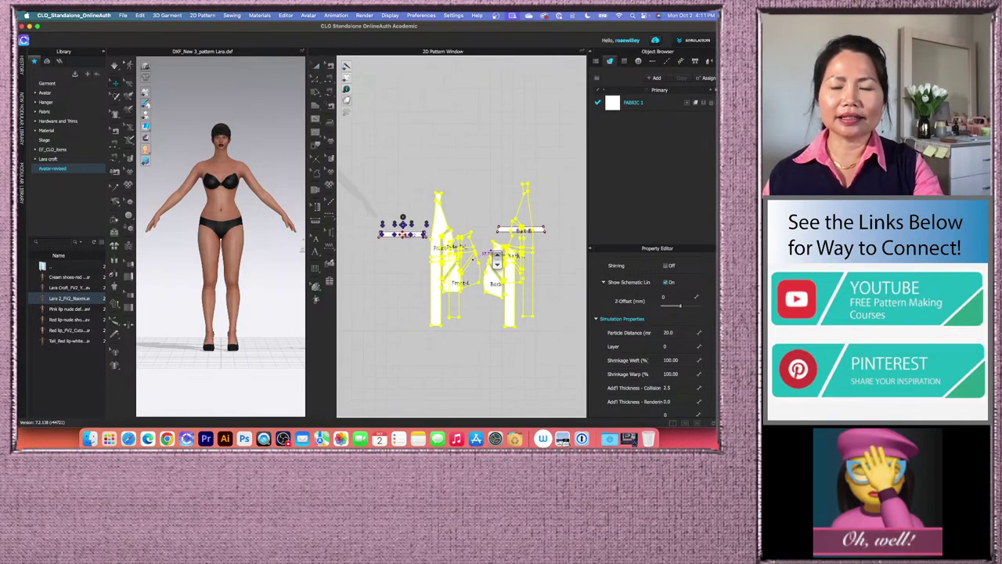
scroll(497, 258, "down", 2)
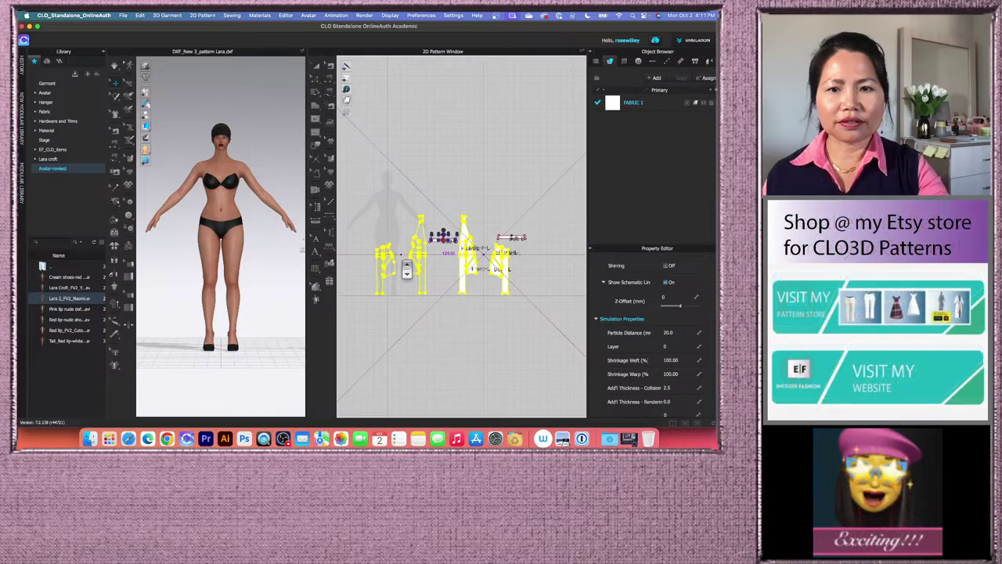
left_click(405, 273)
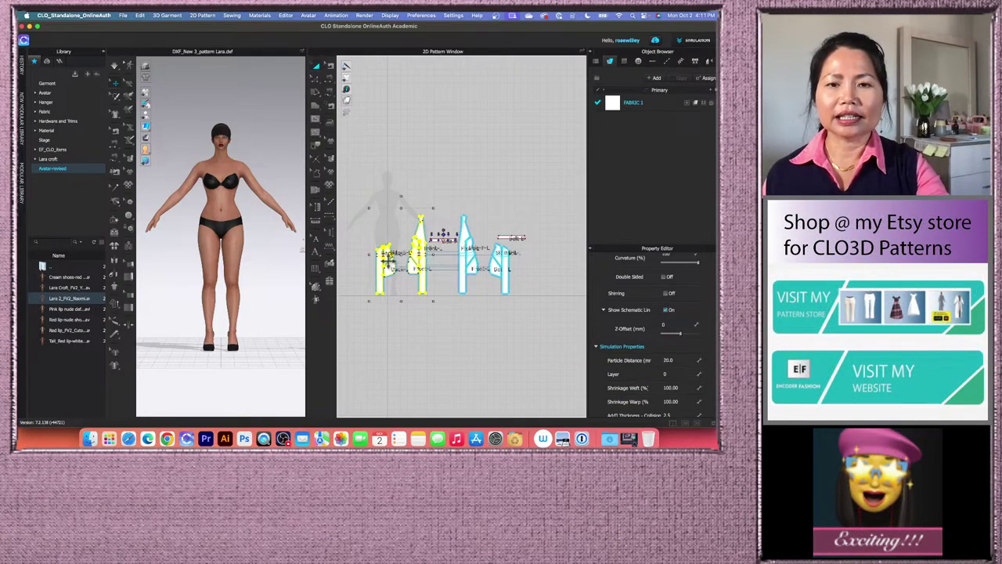
- Delete the mirrored copies of the front and back panels, keeping only the original left-half pieces
left_click_drag(352, 234, 385, 314)
left_click(391, 315)
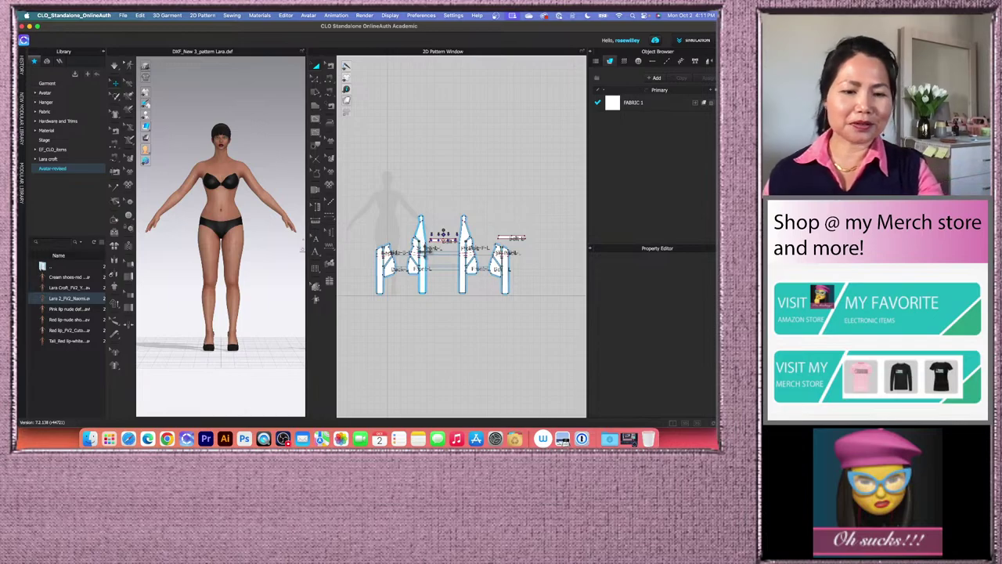
left_click(385, 259)
left_click(410, 246)
left_click_drag(404, 274, 405, 273)
key("Delete")
left_click(510, 202)
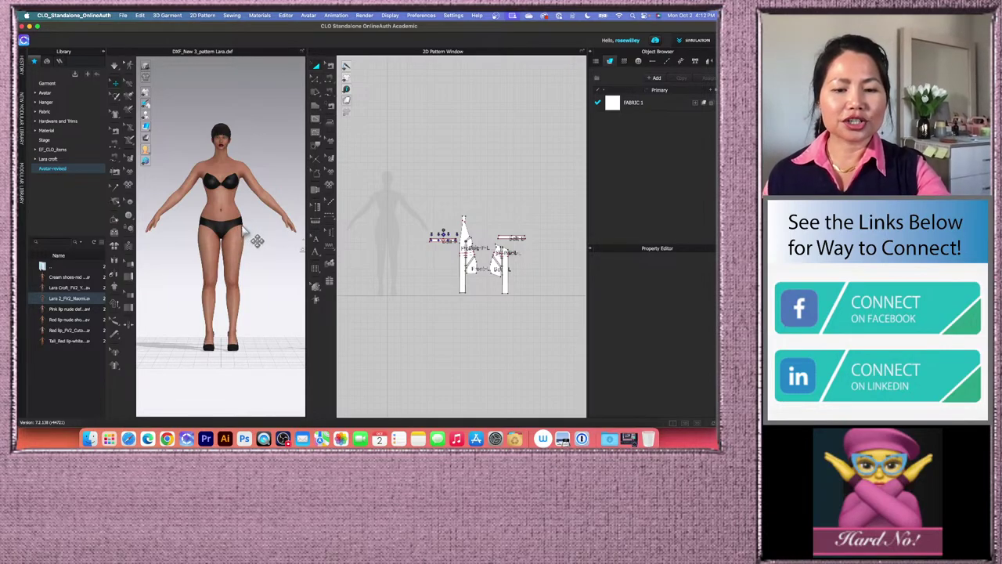
- Show the avatar's arrangement points, place the front panels at the front left hip point, and move them outward from the body centre
scroll(259, 240, "up", 3)
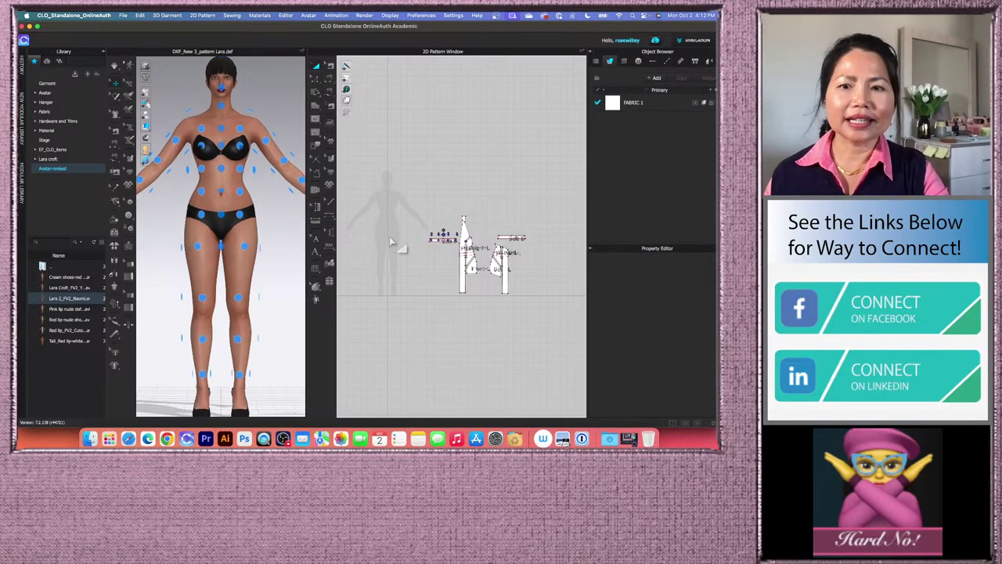
scroll(515, 278, "up", 3)
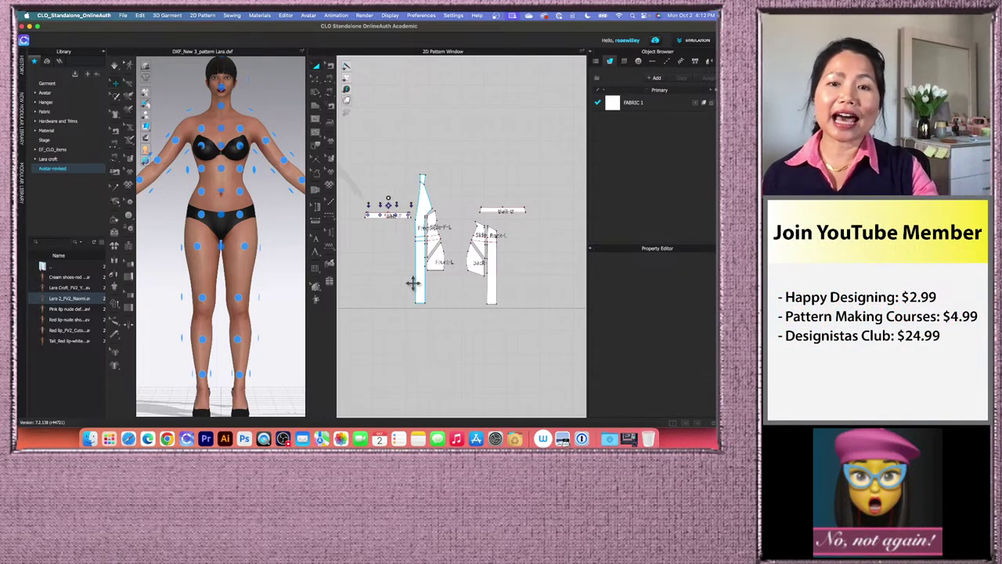
left_click(423, 180)
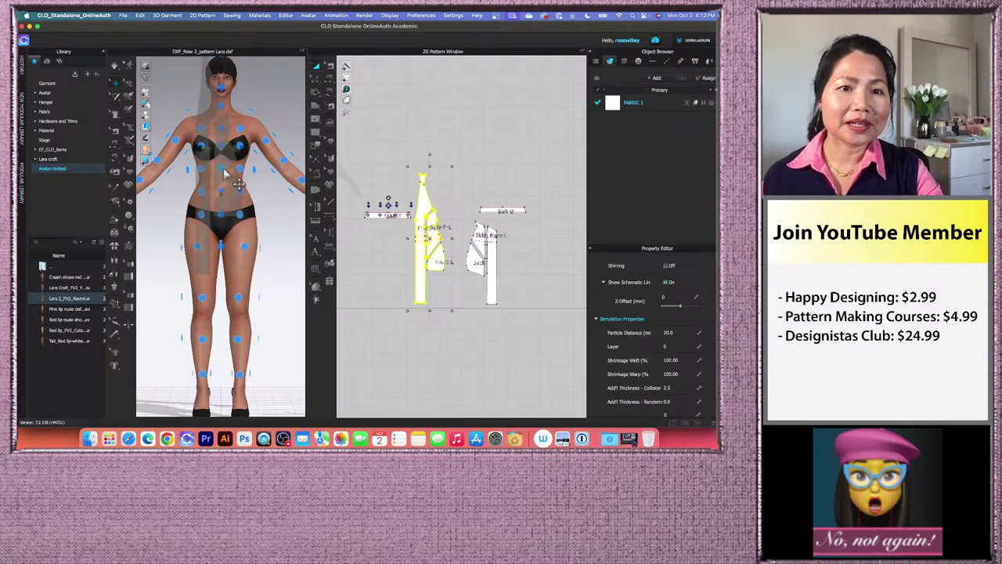
scroll(300, 318, "down", 2)
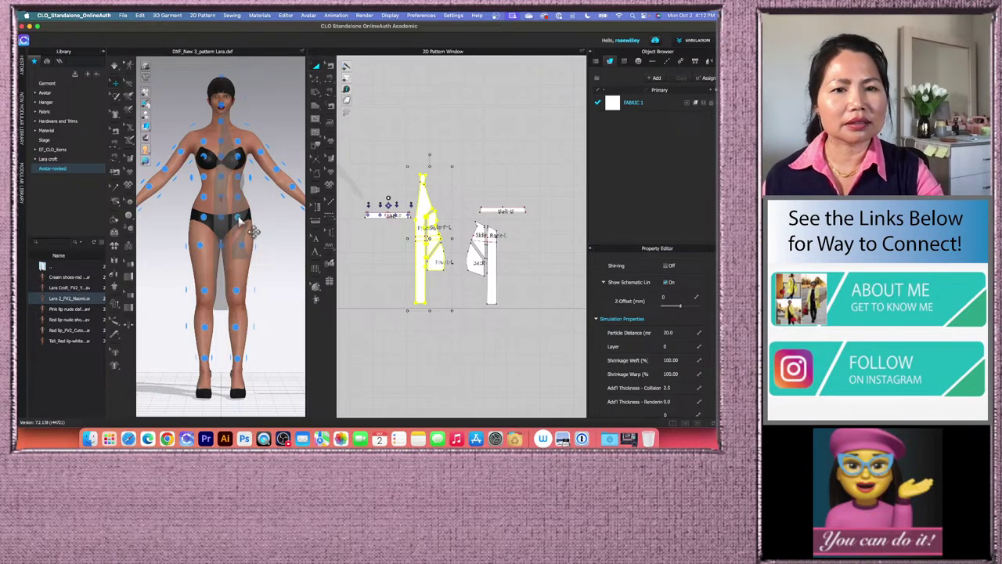
left_click(242, 222)
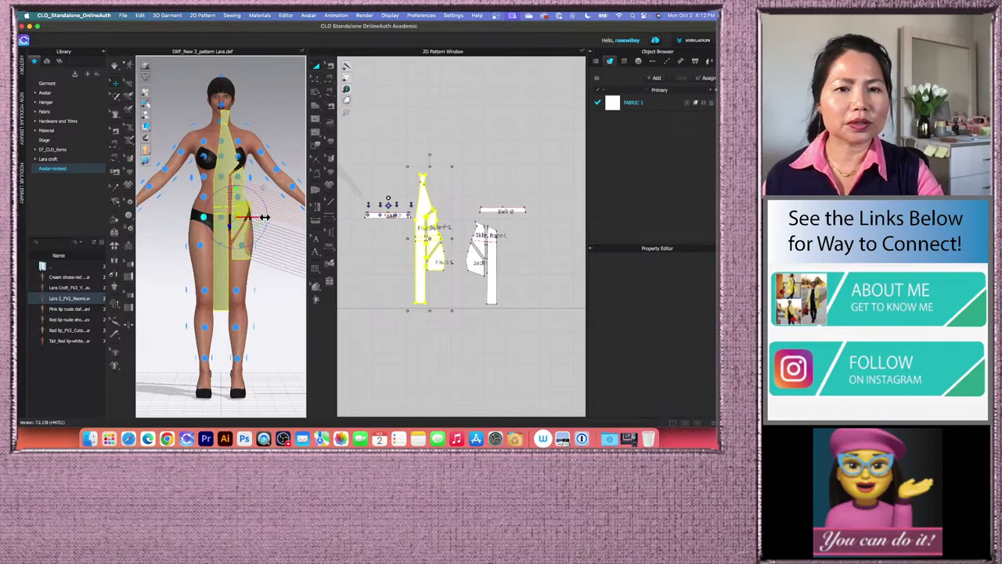
left_click_drag(244, 209, 253, 209)
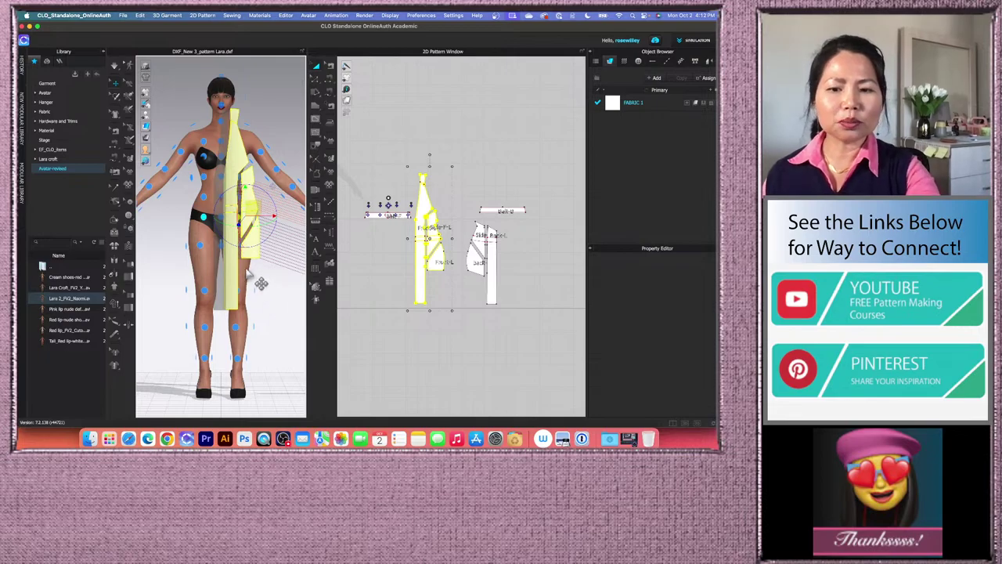
- Place the back panels at the avatar's back left hip point, and shift them outward and down level with the front pieces
key("8")
left_click_drag(458, 217, 534, 335)
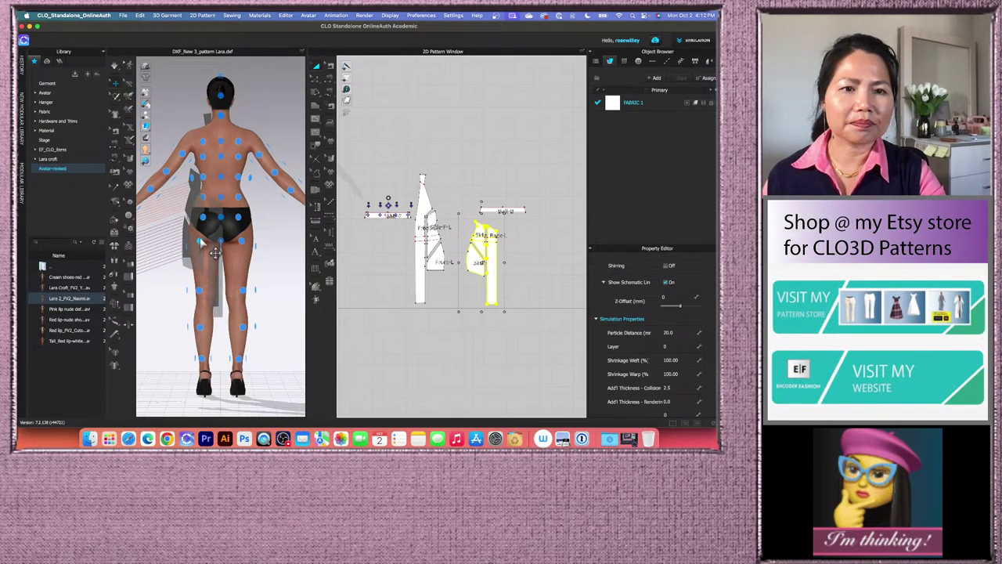
left_click_drag(200, 240, 203, 222)
left_click(205, 221)
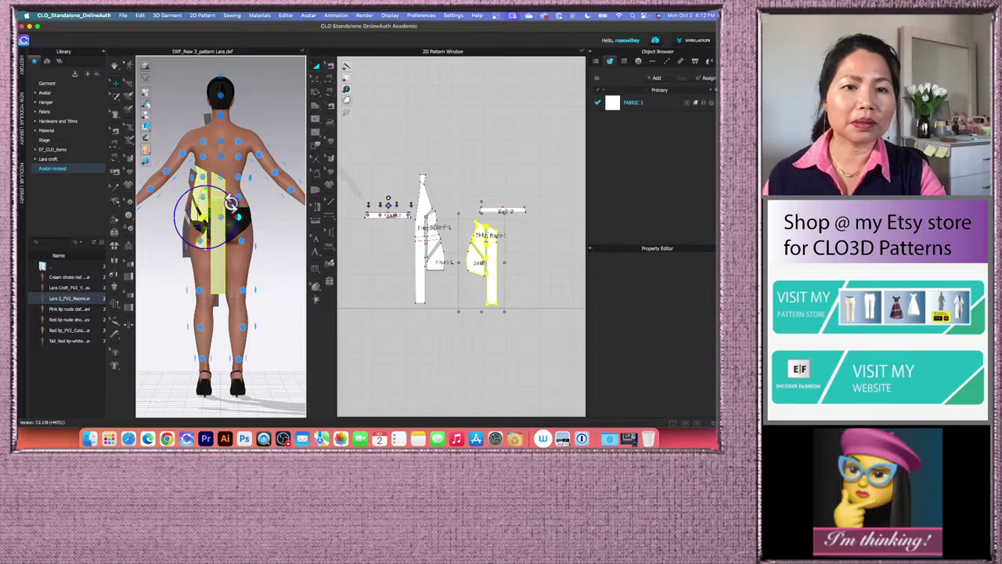
left_click_drag(210, 208, 210, 220)
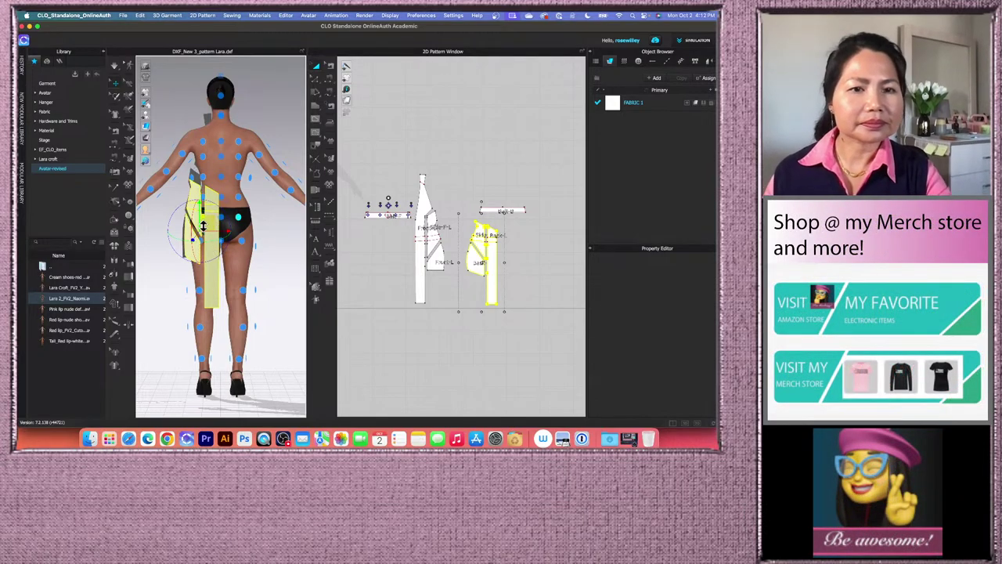
left_click_drag(208, 224, 206, 225)
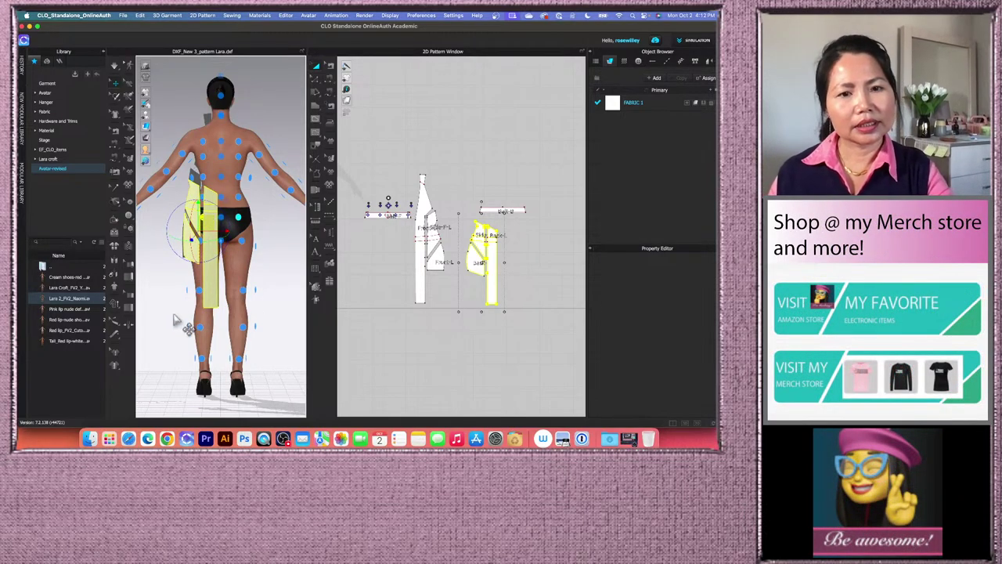
left_click(161, 327)
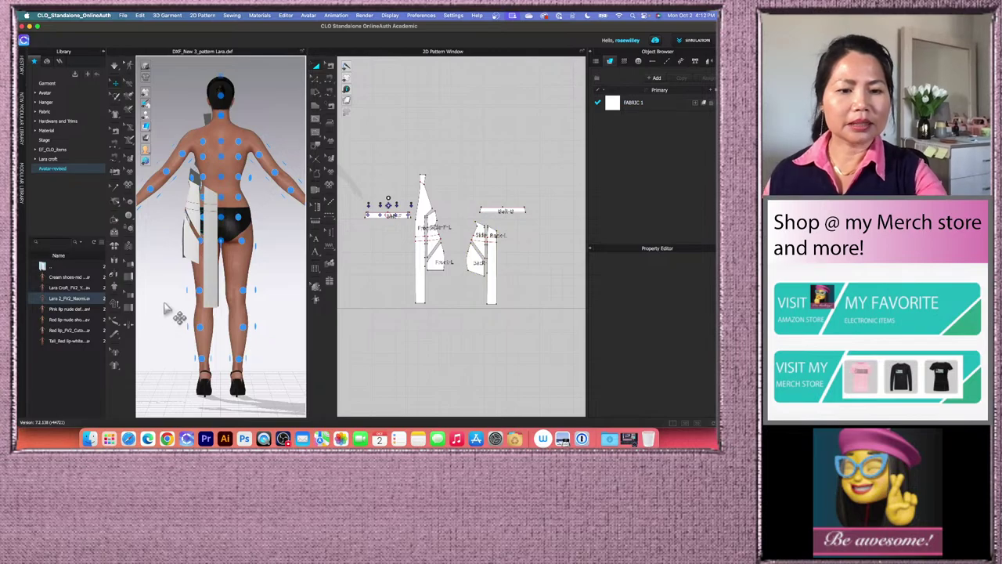
key("2")
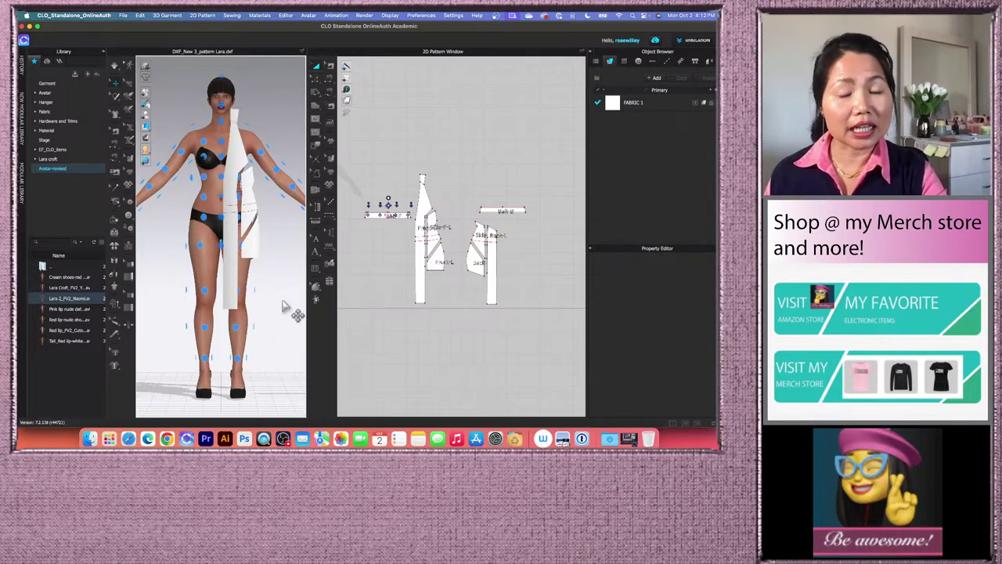
- Examine how the front and back panels sit around the avatar's left hip from the front and side
key("6")
key("2")
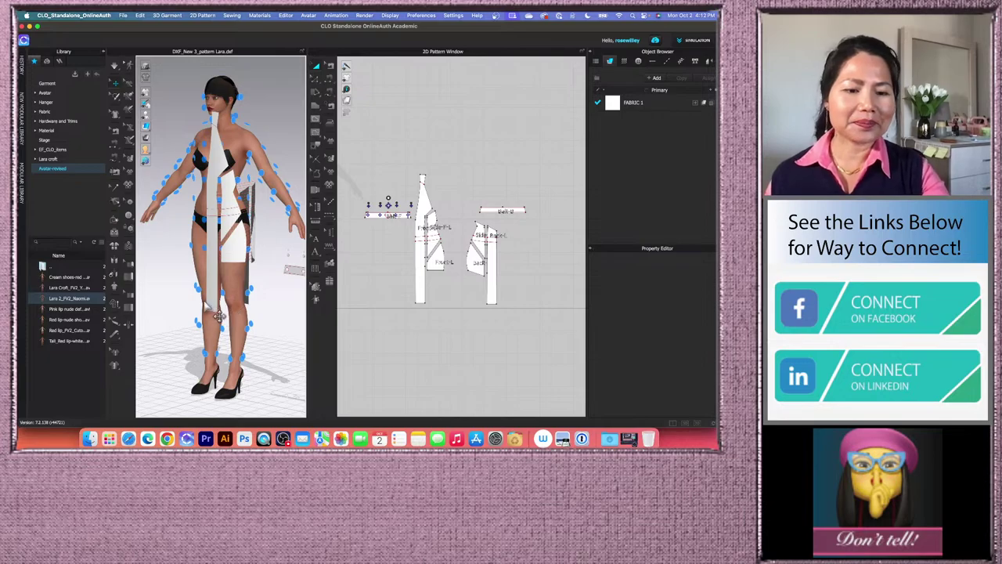
right_click_drag(210, 311, 268, 268)
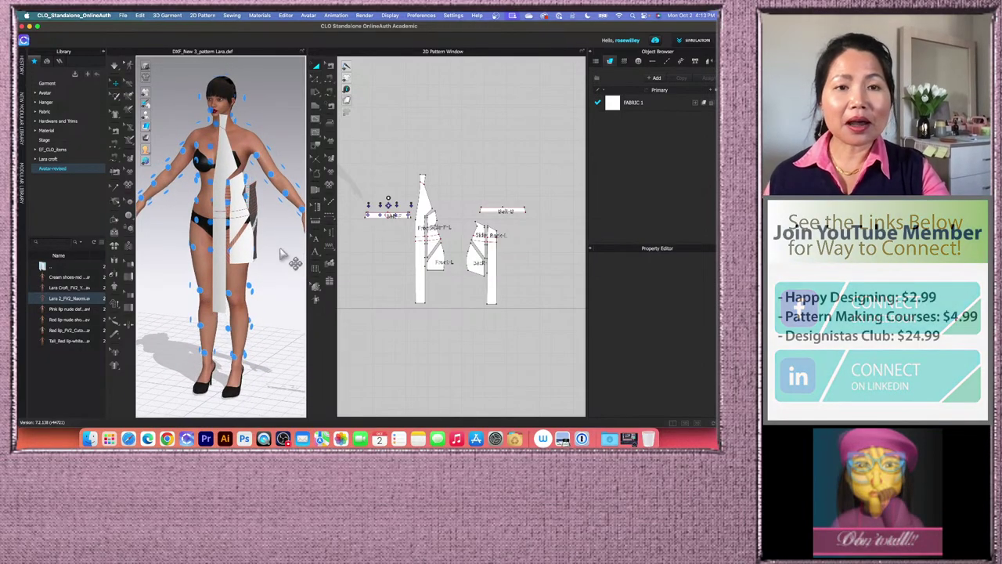
scroll(252, 169, "up", 5)
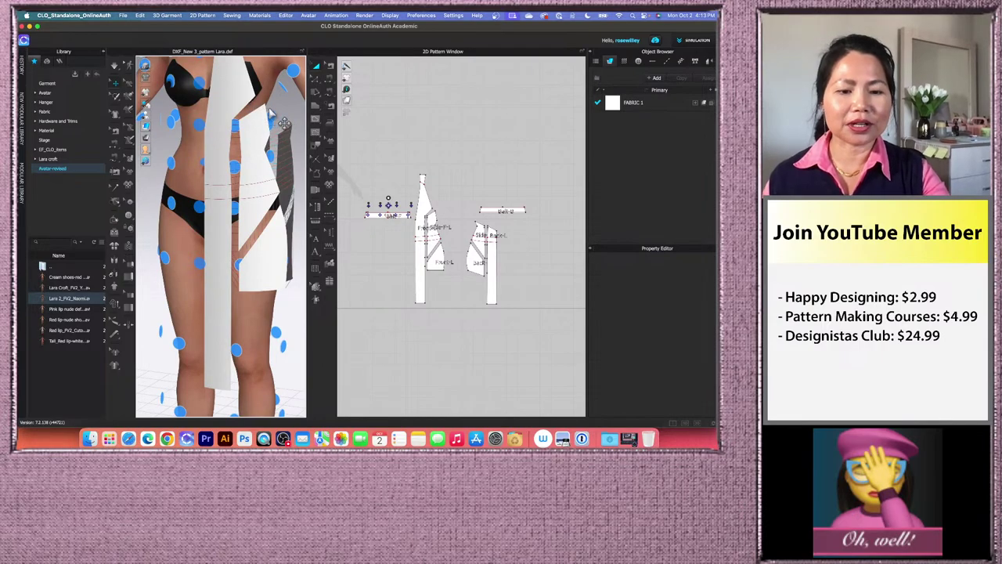
right_click_drag(288, 124, 218, 125)
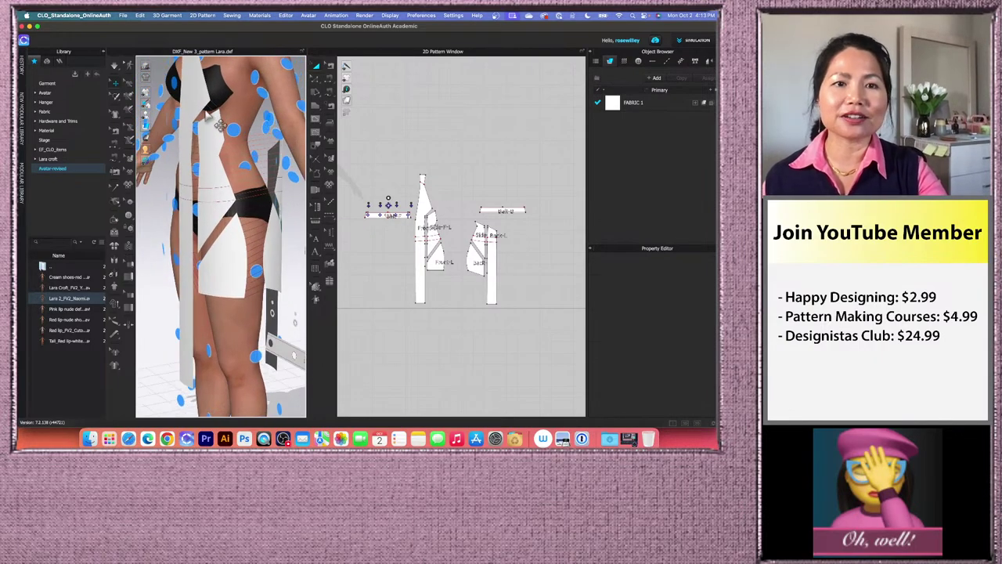
right_click_drag(270, 205, 275, 185)
right_click_drag(201, 201, 225, 197)
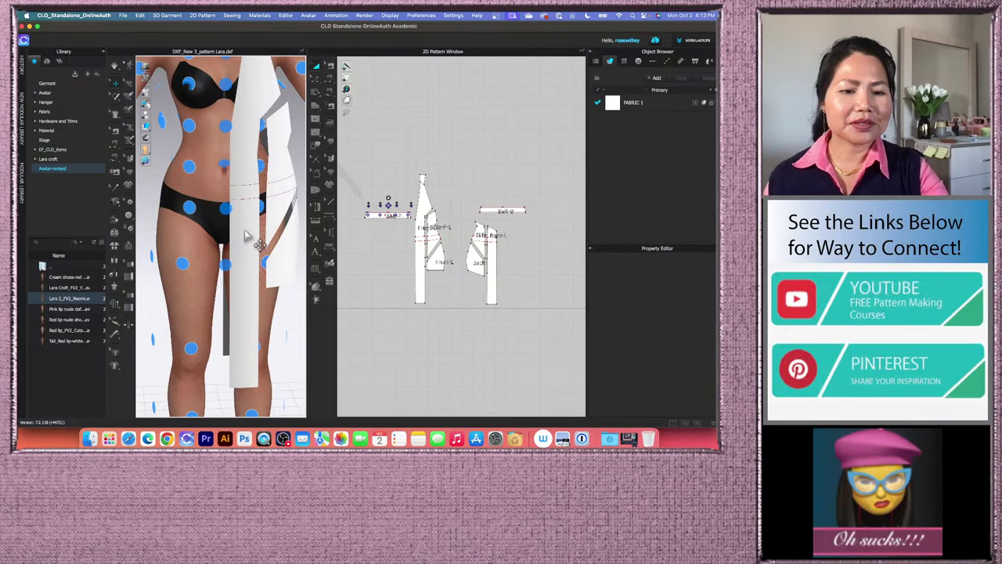
key("2")
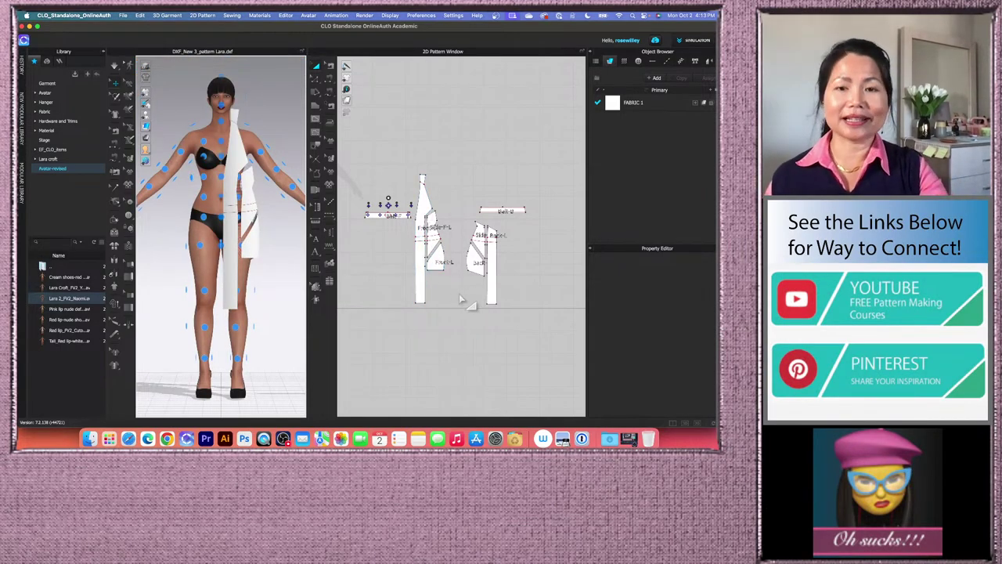
- Shift the front panels slightly towards the back panels in the 2D pattern layout
left_click_drag(409, 157, 470, 345)
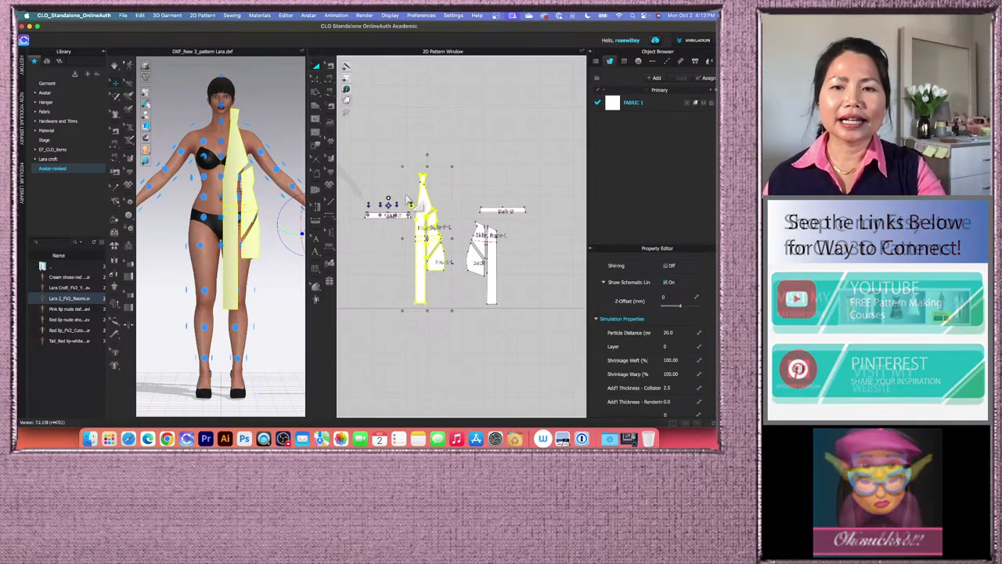
scroll(414, 202, "up", 2)
left_click(420, 149)
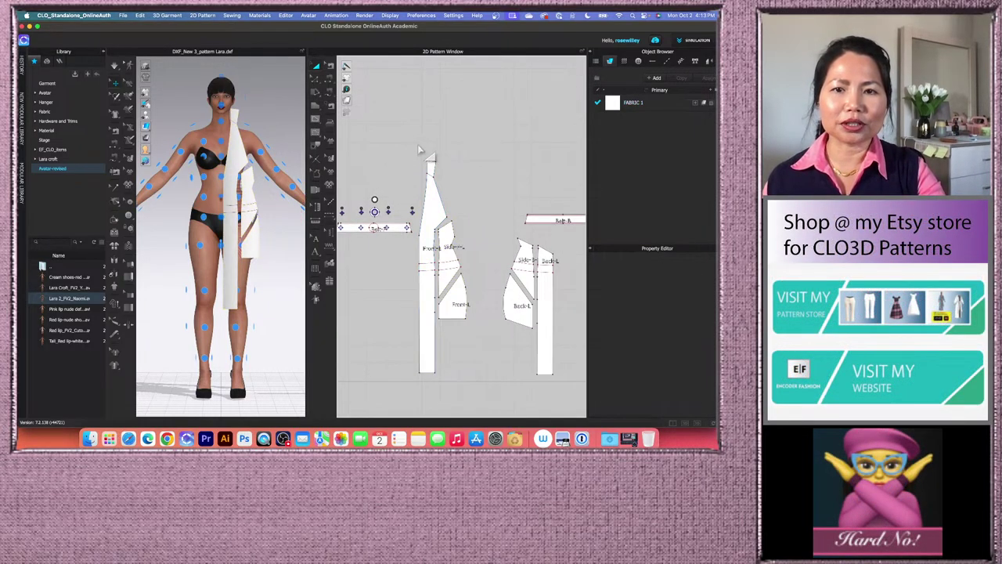
left_click_drag(425, 147, 507, 349)
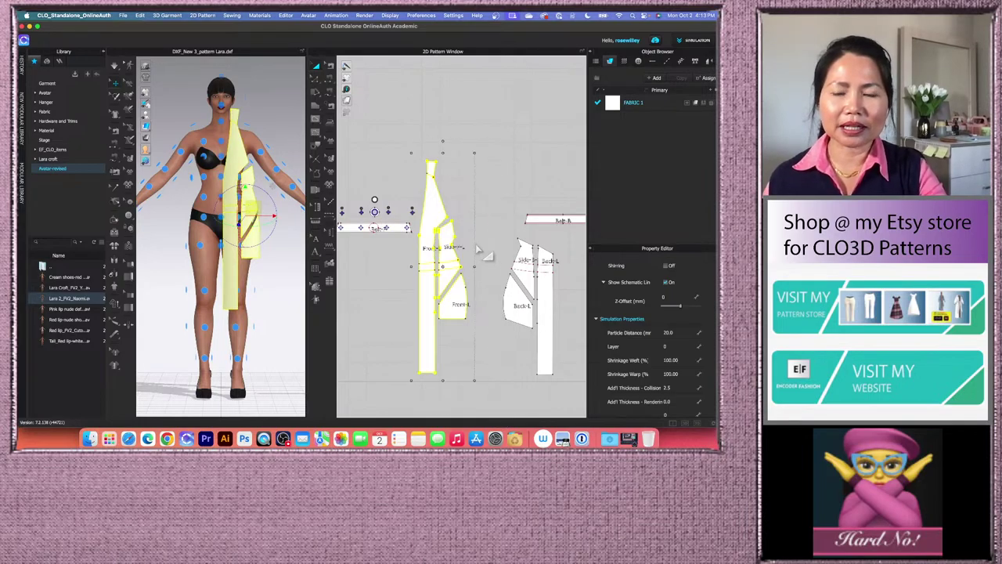
left_click_drag(436, 209, 444, 209)
left_click(484, 211)
- Clone all front and back panels except the belts as linked symmetric patterns with sewing, and place the copies beside the original front panels
left_click_drag(423, 149, 504, 412)
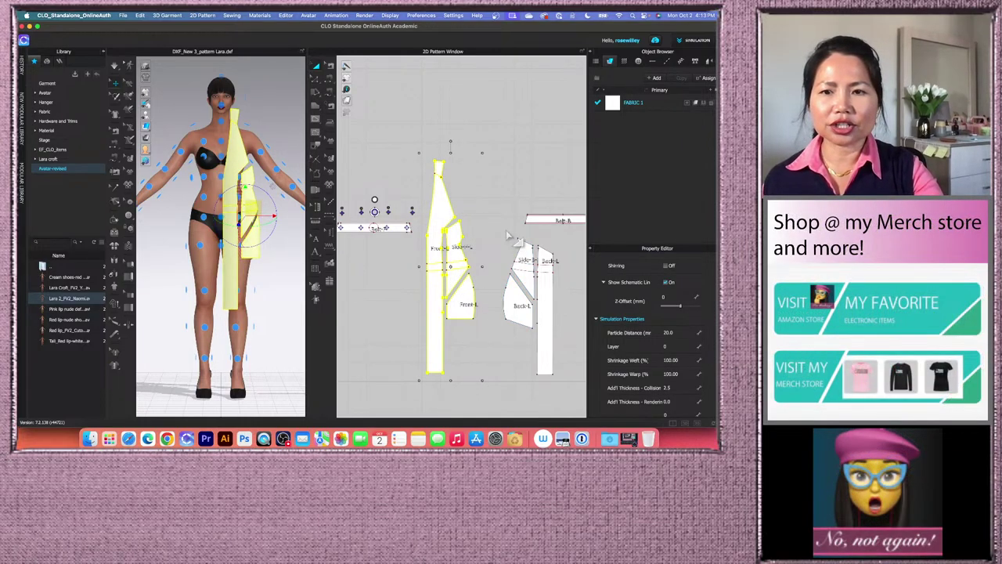
left_click_drag(502, 235, 581, 406, "shift")
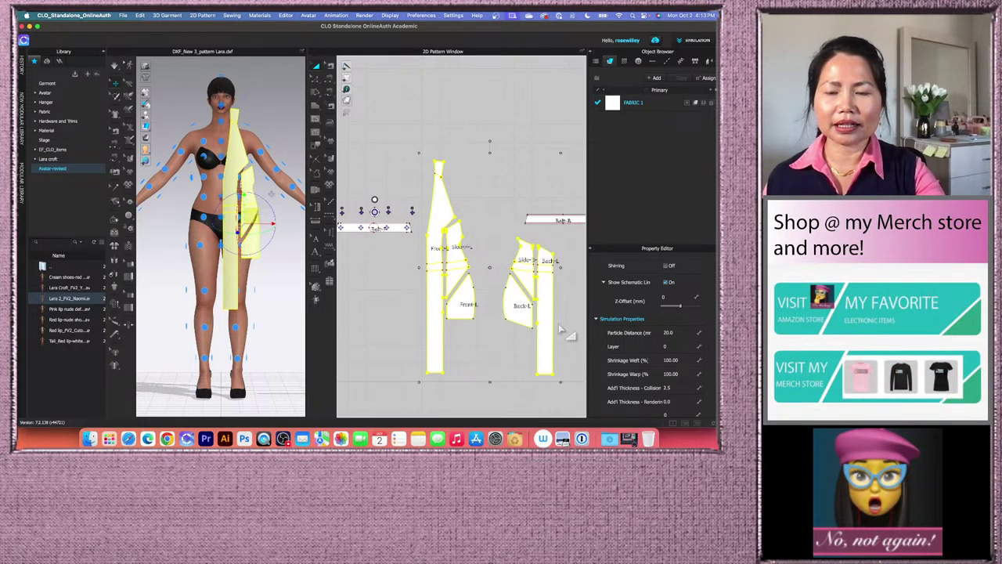
right_click(525, 274)
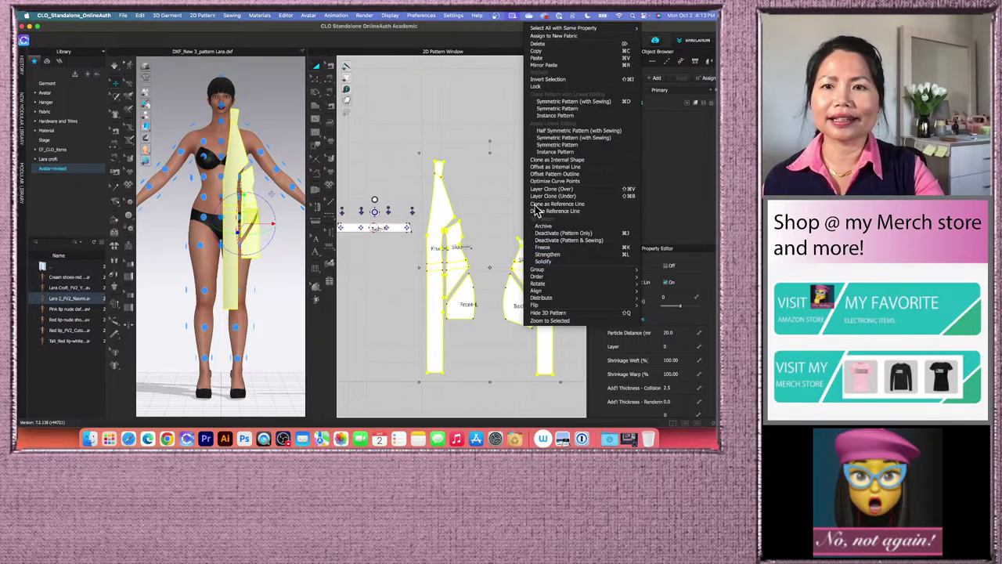
left_click(562, 106)
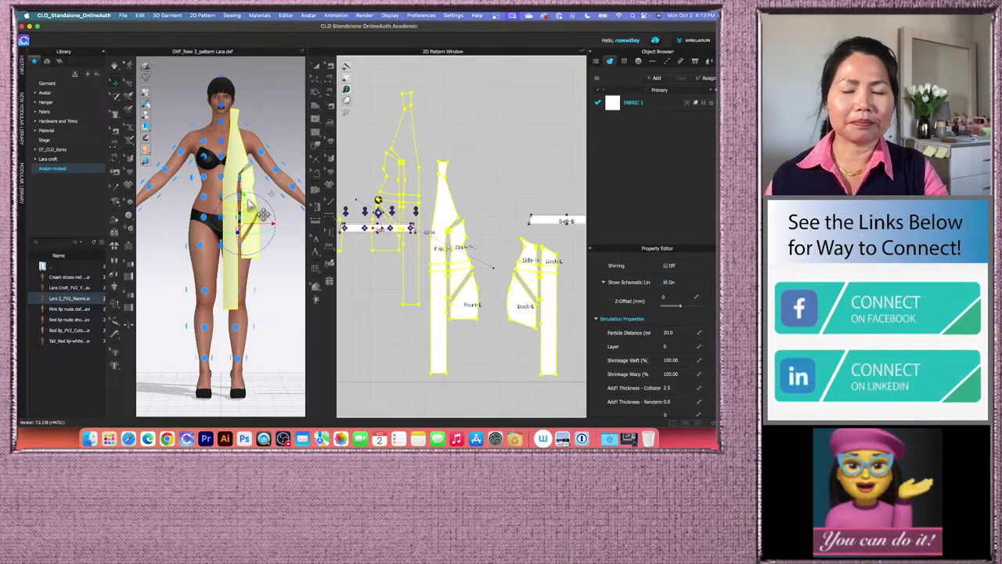
scroll(446, 227, "down", 5)
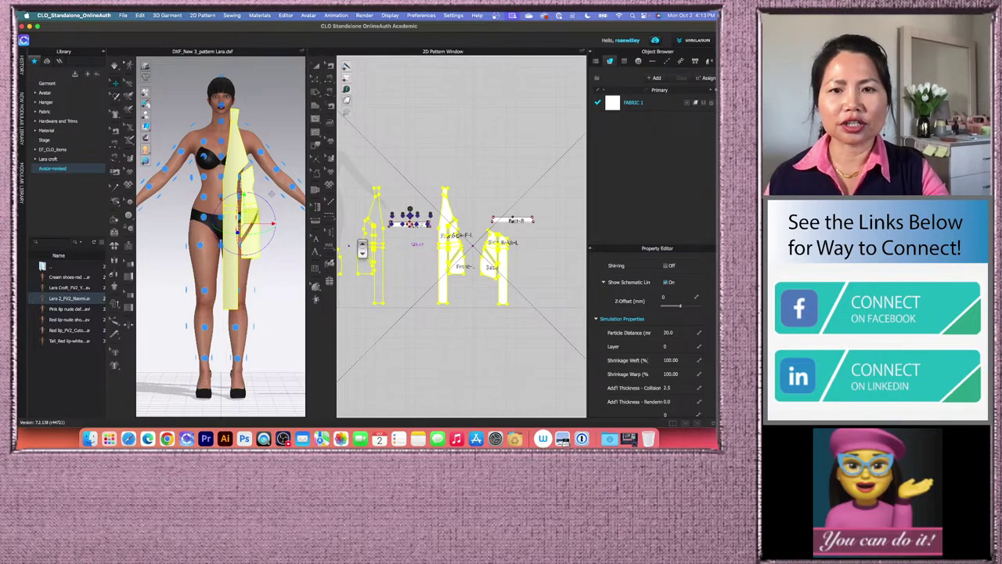
left_click(358, 249)
scroll(406, 265, "down", 3)
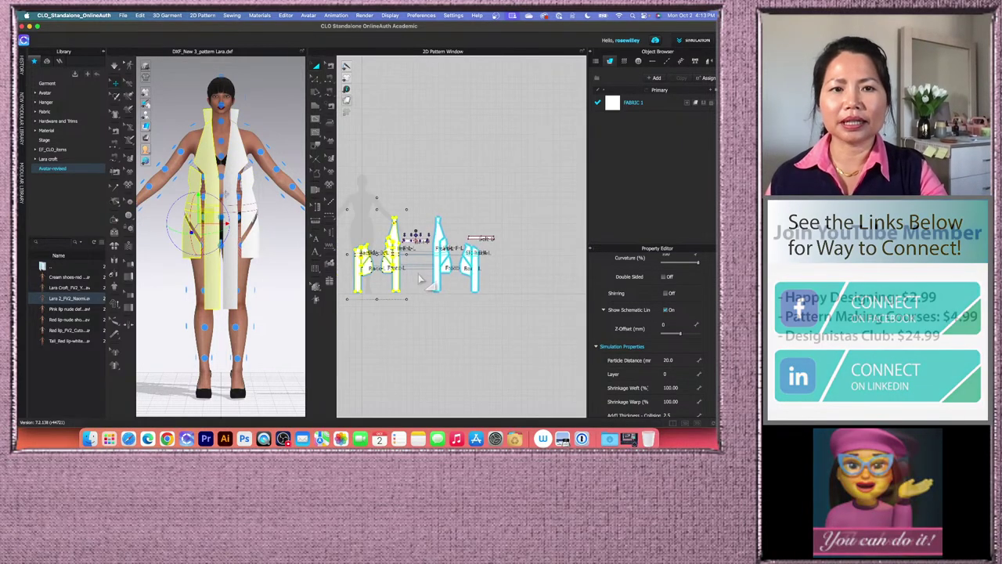
left_click(413, 315)
- Move the mirrored back panels in the 2D layout next to the original back panels so the centre backs face each other
left_click_drag(339, 229, 379, 319)
left_click(384, 322)
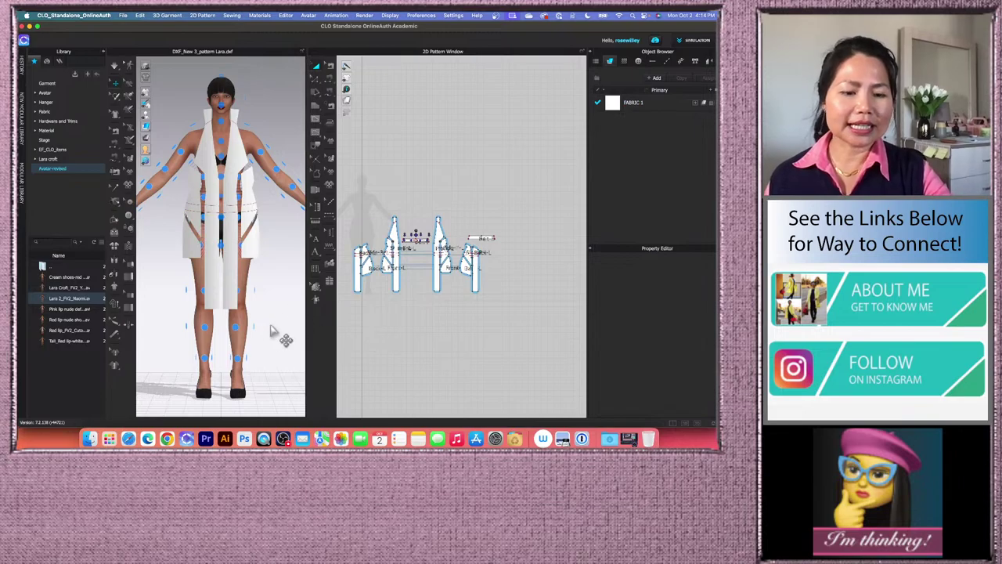
right_click_drag(184, 329, 213, 335)
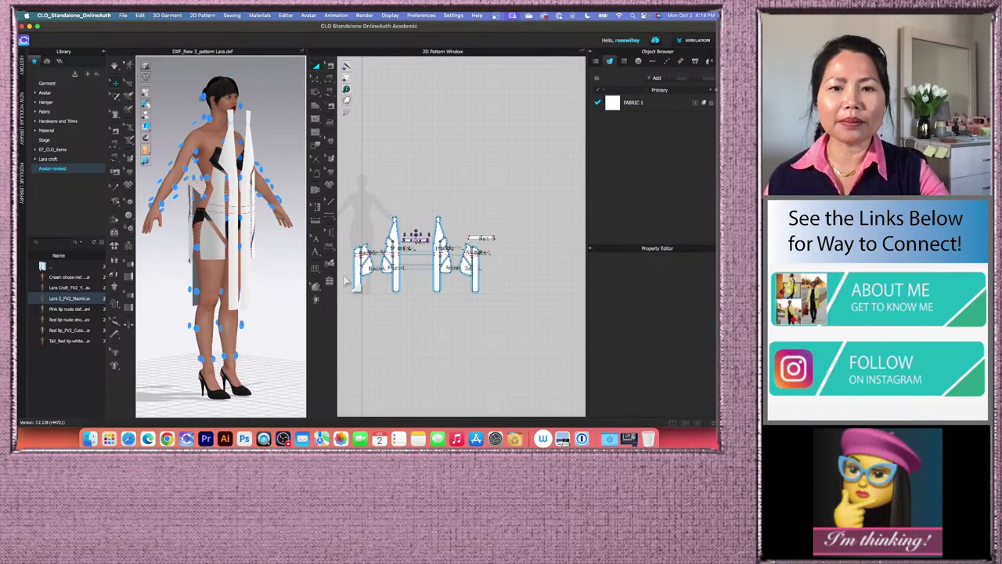
middle_click_drag(366, 330, 394, 324)
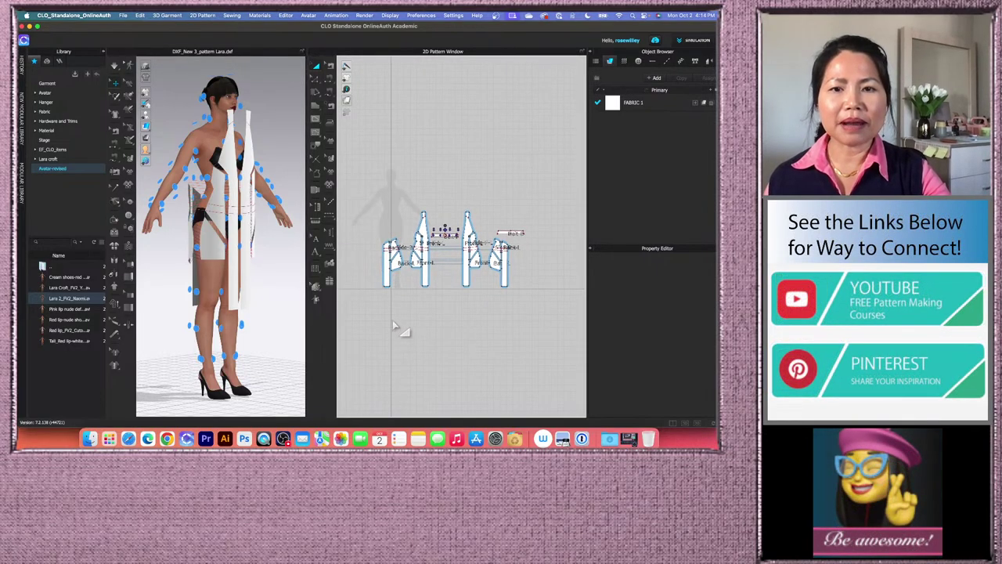
left_click_drag(367, 216, 414, 313)
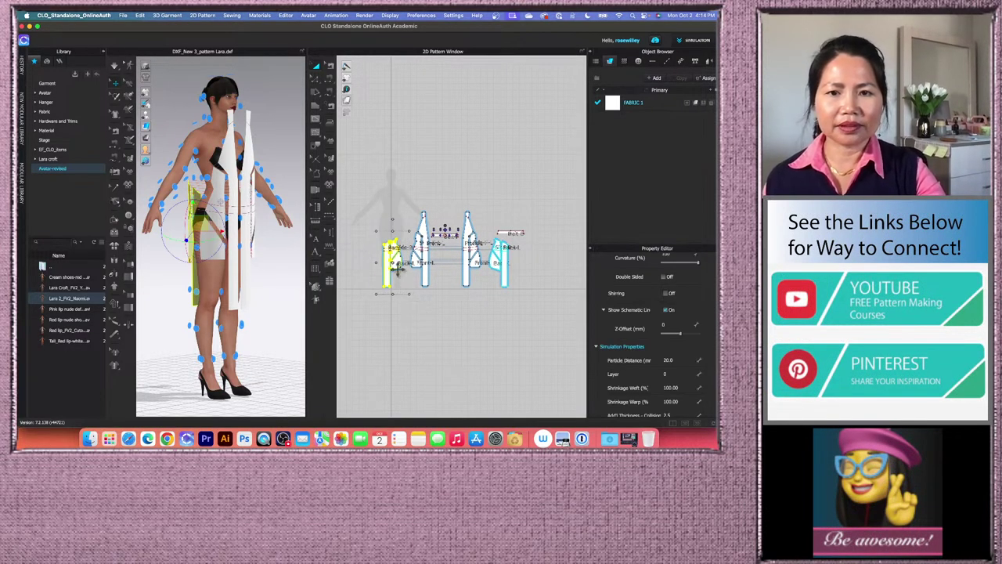
left_click_drag(394, 249, 526, 253)
left_click(521, 255)
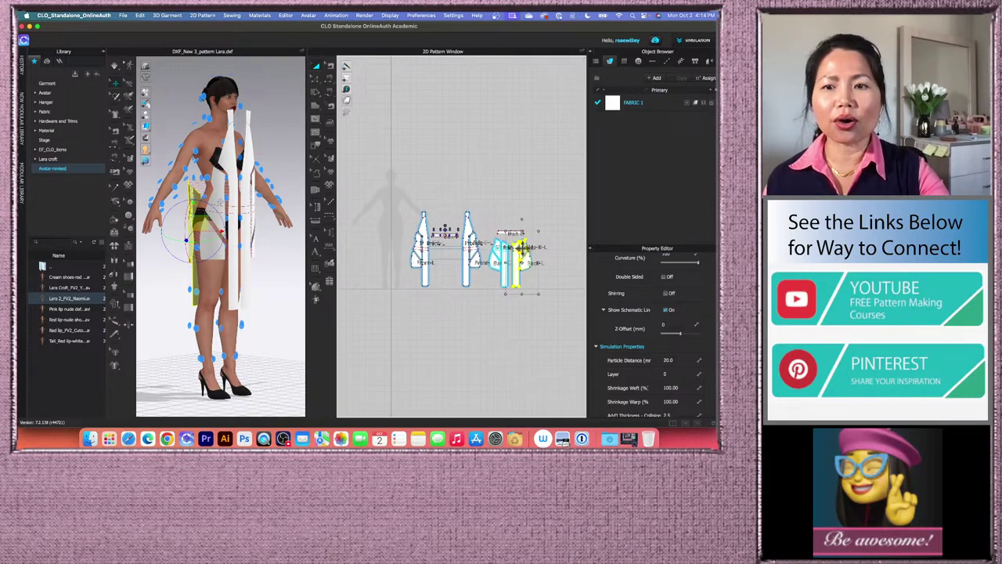
left_click(558, 268)
scroll(476, 256, "up", 10)
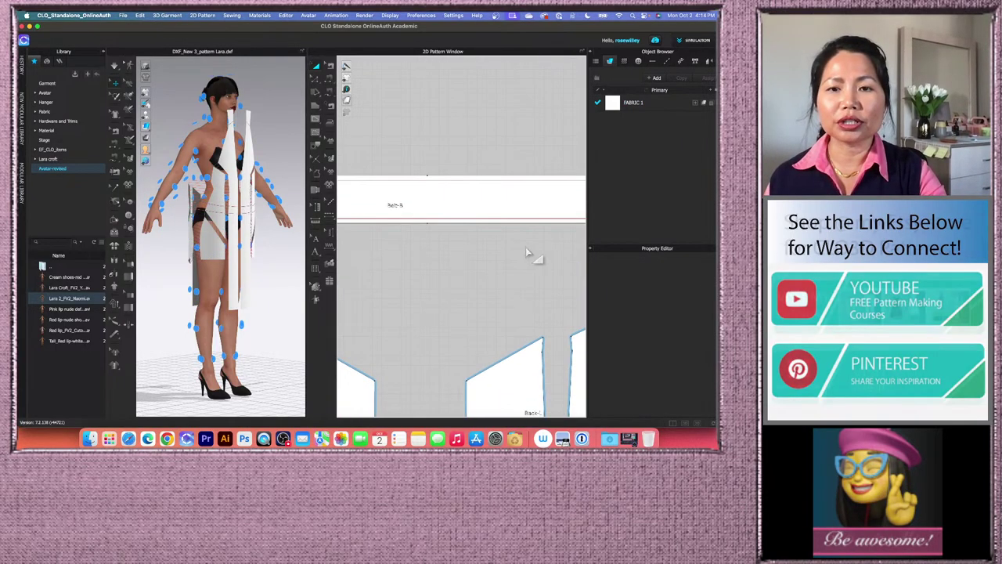
scroll(476, 256, "down", 6)
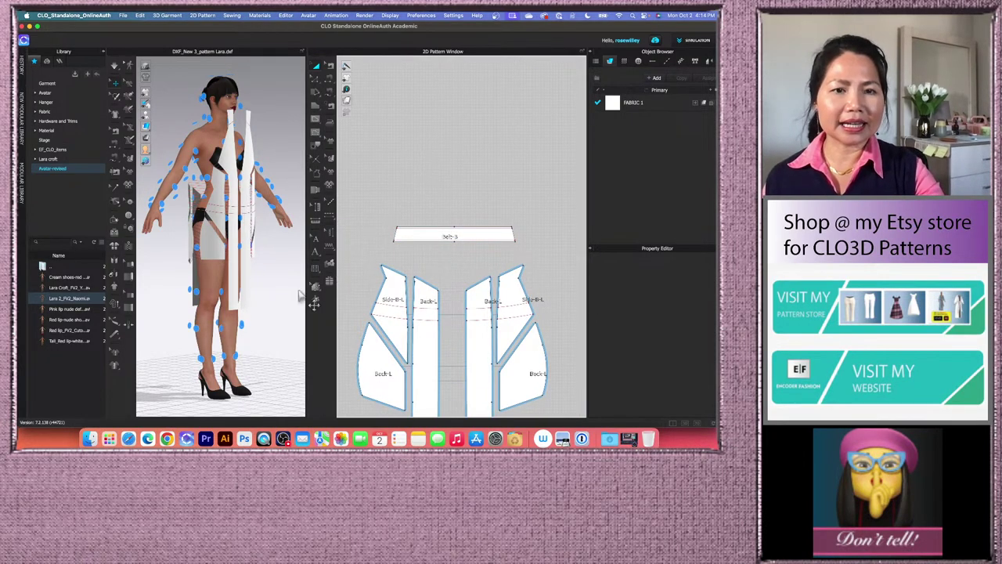
- Sew the top neck edge of one centre front panel to the matching edge of its mirrored copy
key("2")
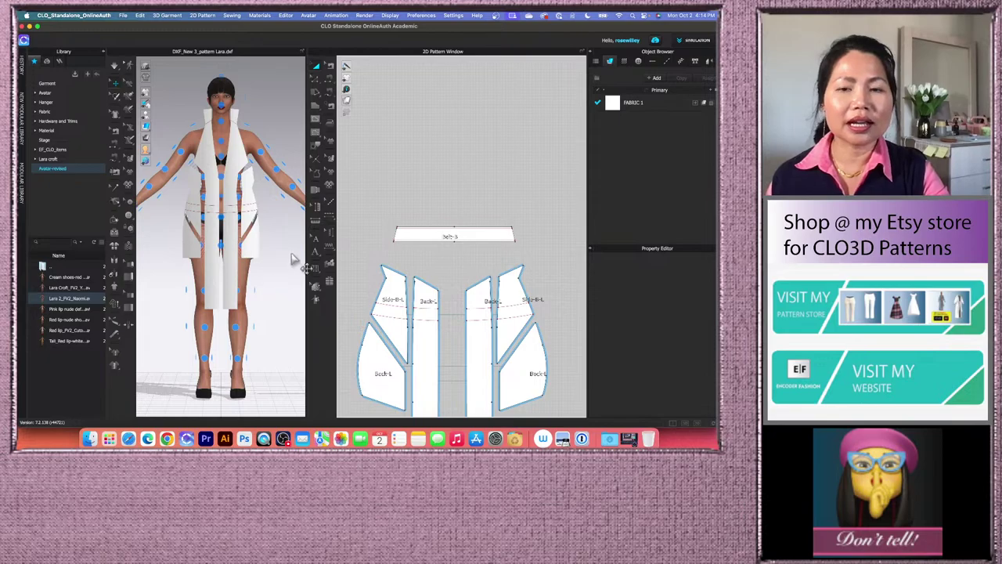
middle_click_drag(405, 157, 530, 180)
middle_click_drag(440, 172, 499, 188)
scroll(468, 192, "down", 3)
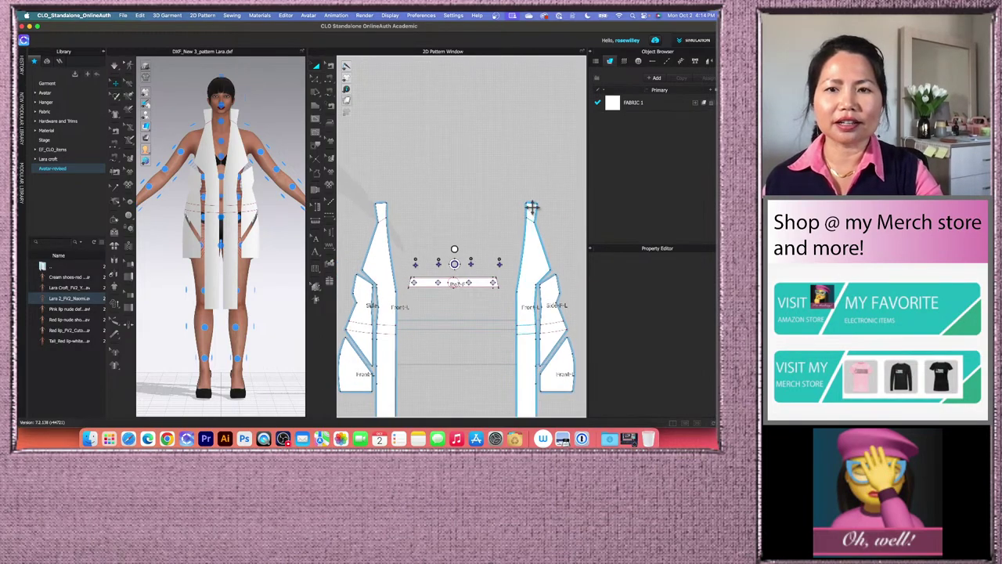
scroll(432, 146, "up", 2)
left_click(330, 79)
left_click(350, 80)
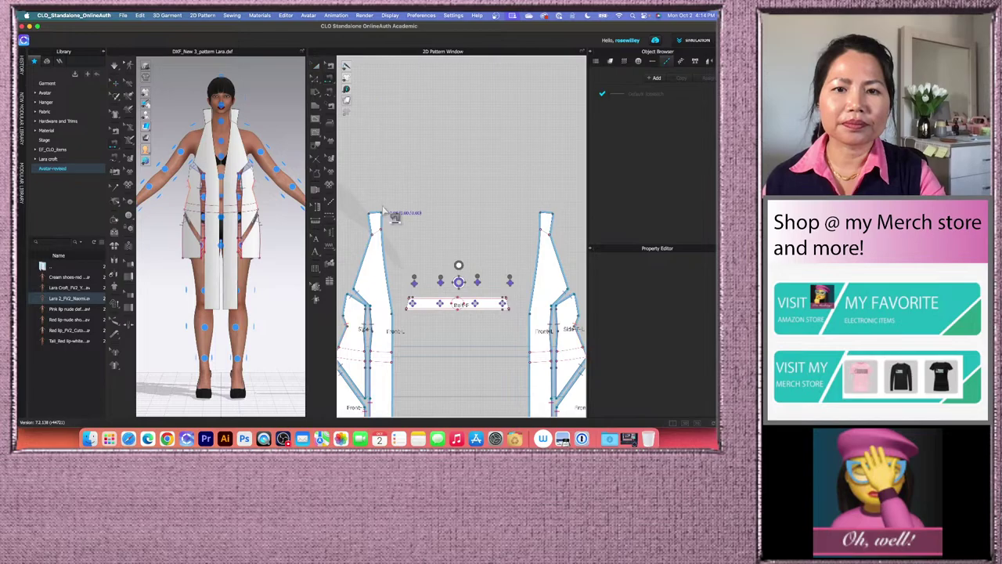
left_click(377, 214)
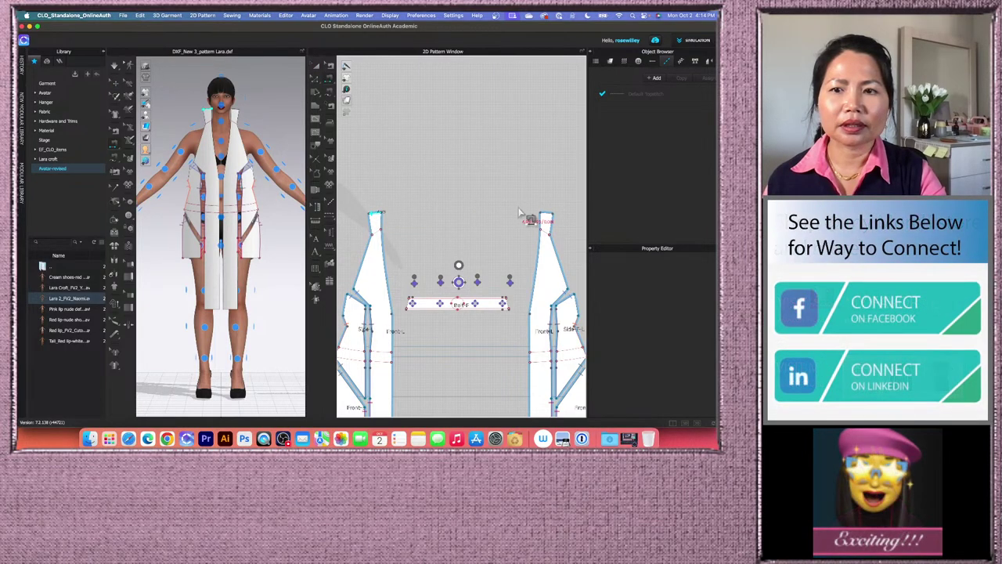
left_click(551, 214)
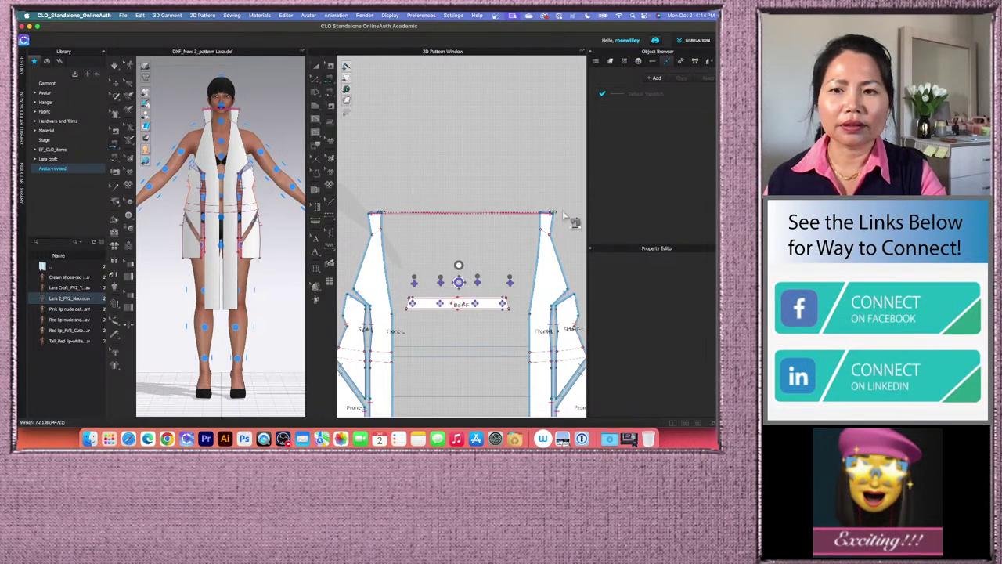
- Strengthen all the pattern pieces, including both belts
left_click(316, 68)
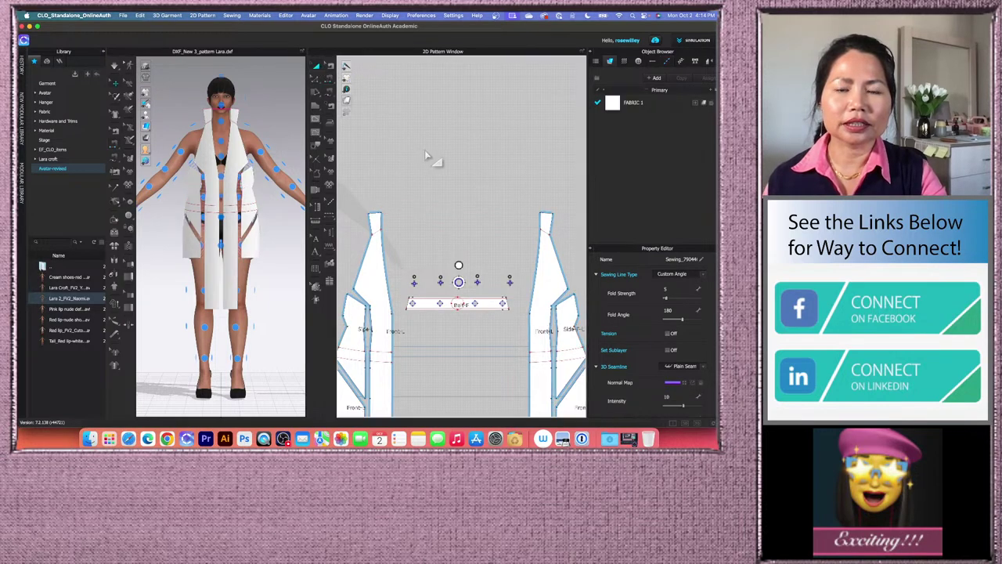
scroll(418, 194, "down", 5)
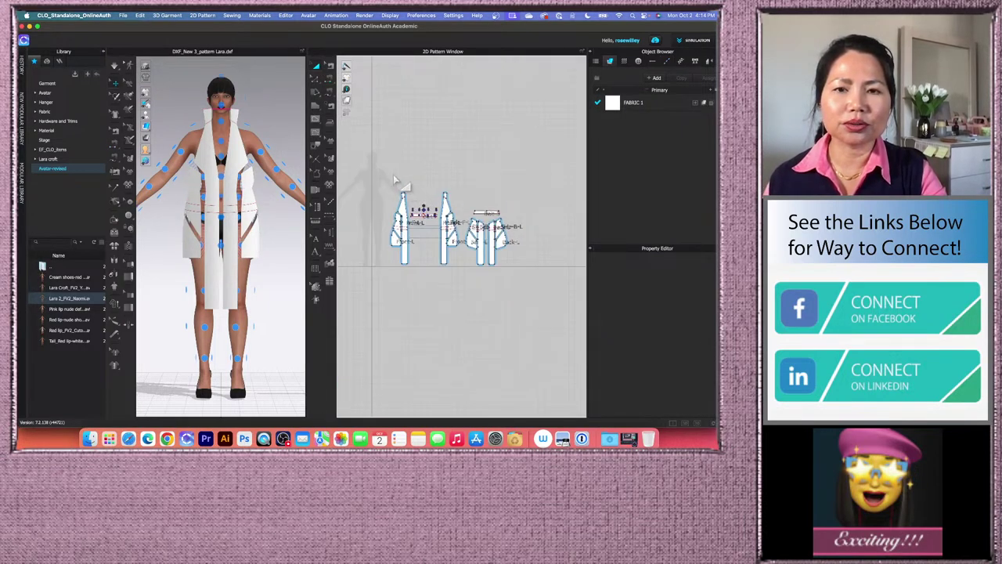
left_click_drag(365, 162, 559, 324)
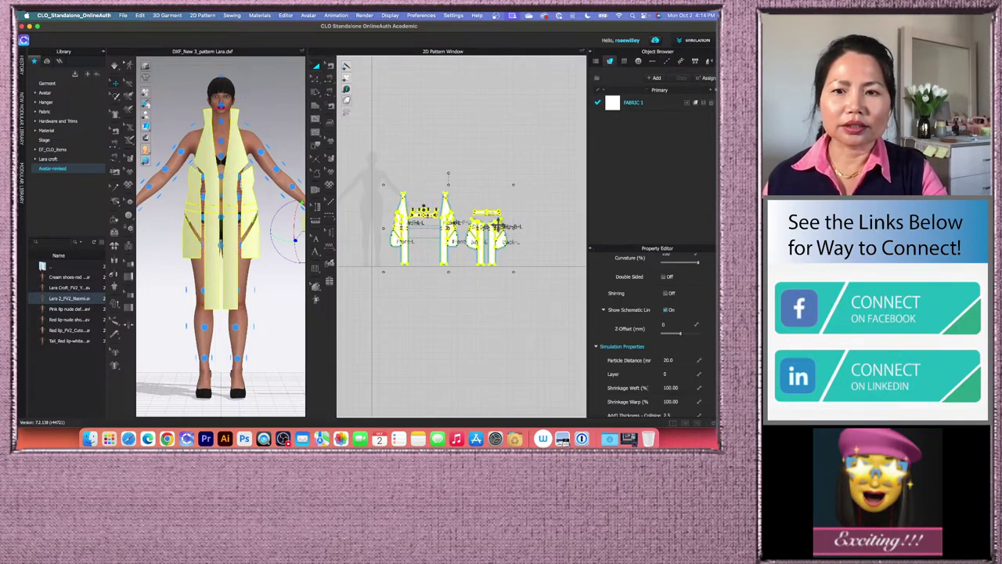
right_click(495, 239)
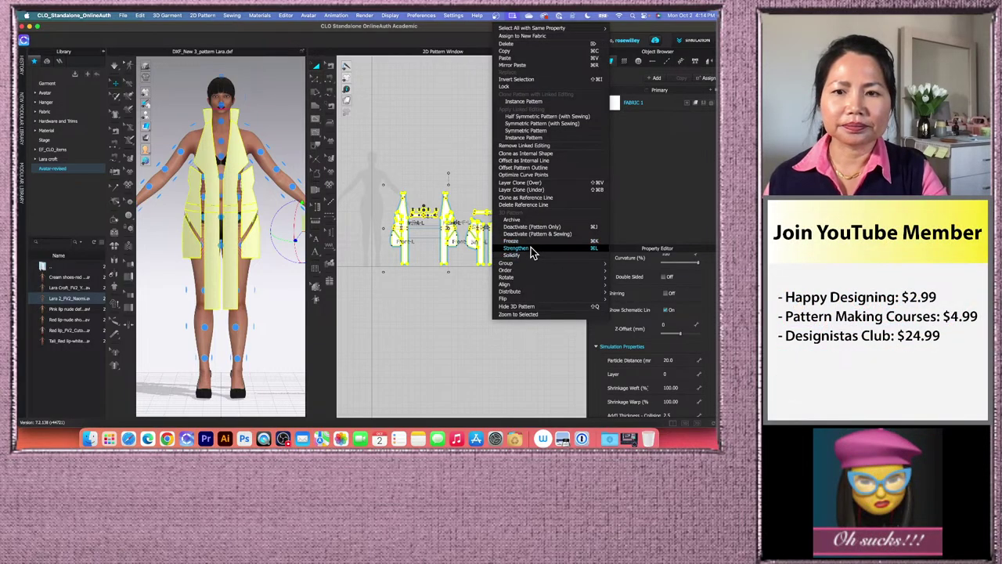
left_click(531, 248)
scroll(403, 202, "up", 5)
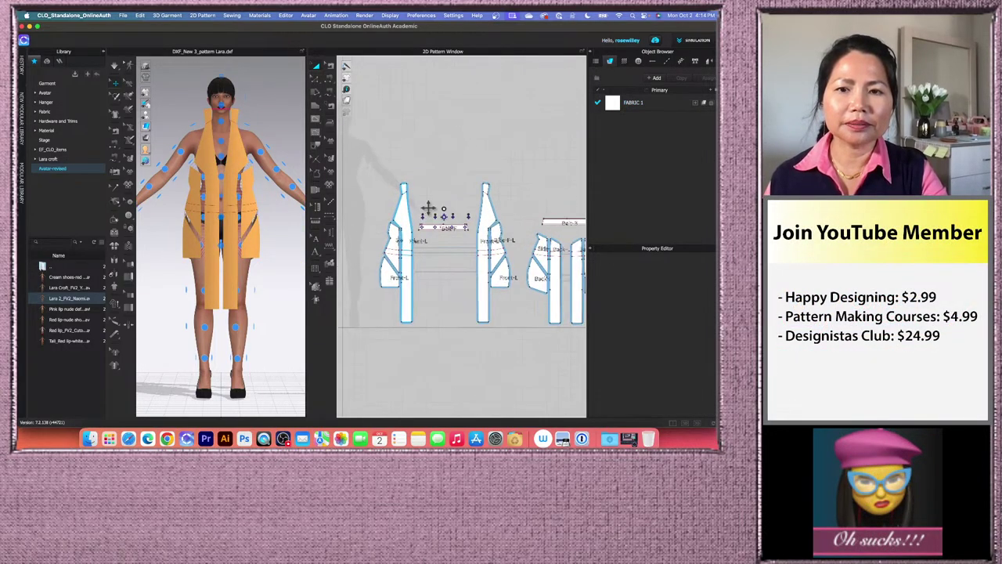
scroll(505, 206, "up", 1)
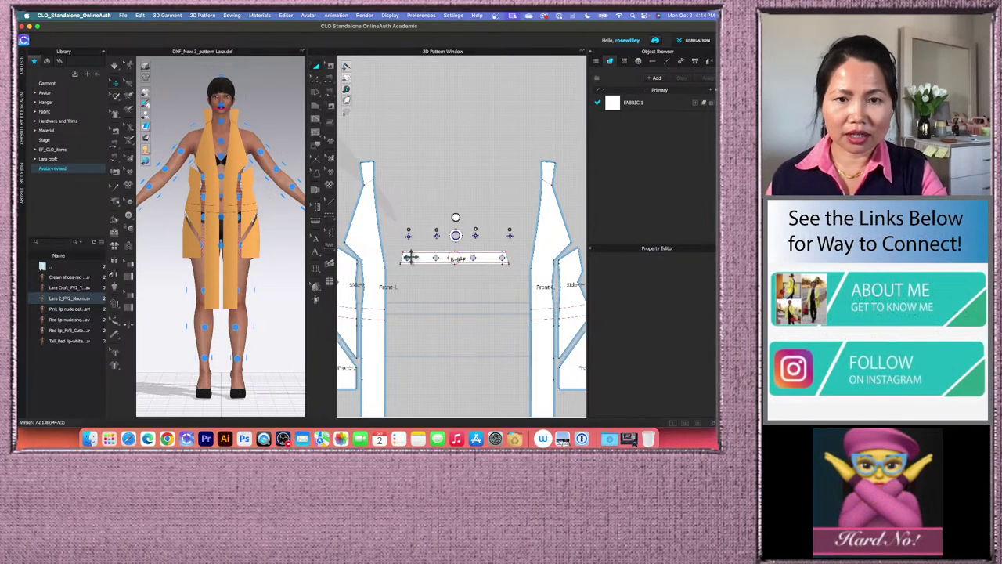
scroll(394, 252, "down", 2)
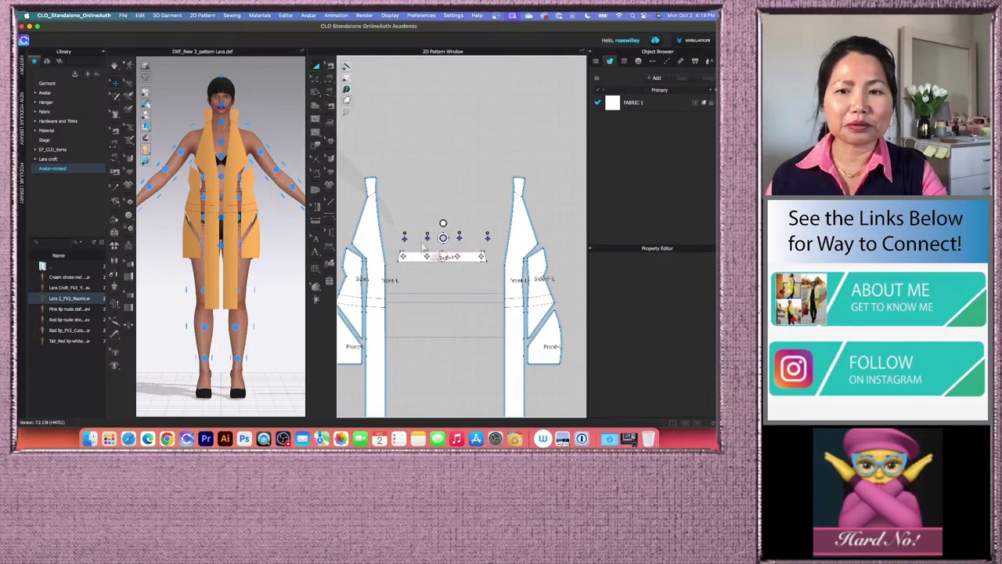
scroll(439, 233, "up", 4)
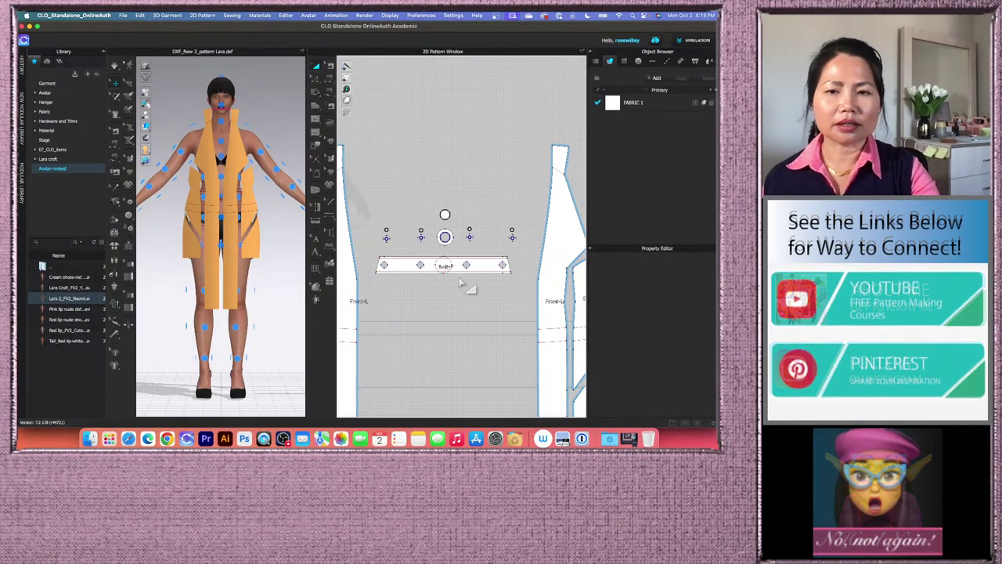
- Unstrengthen the front belt together with its buckle and trim pieces
scroll(422, 250, "down", 3)
scroll(459, 293, "up", 1)
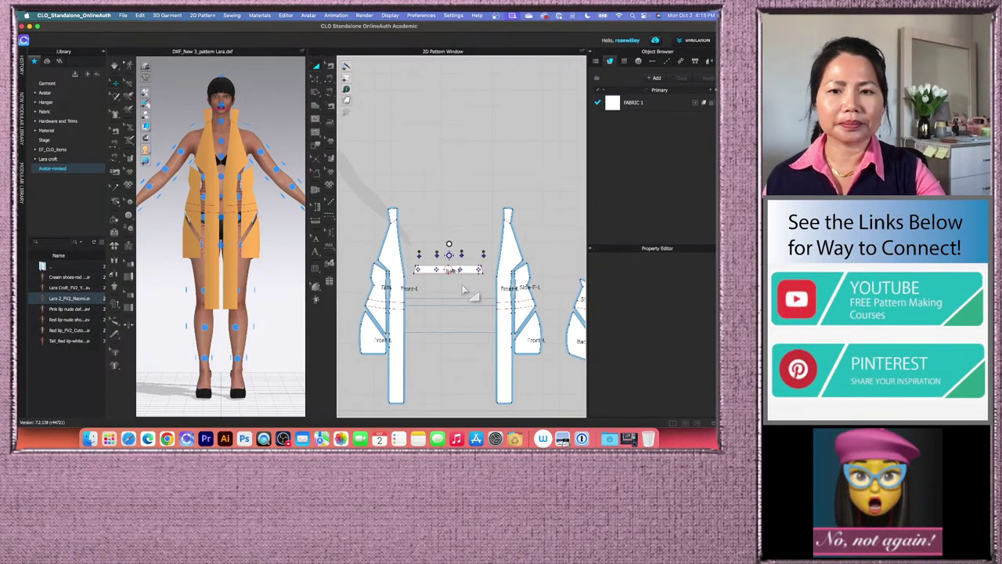
scroll(462, 289, "down", 3)
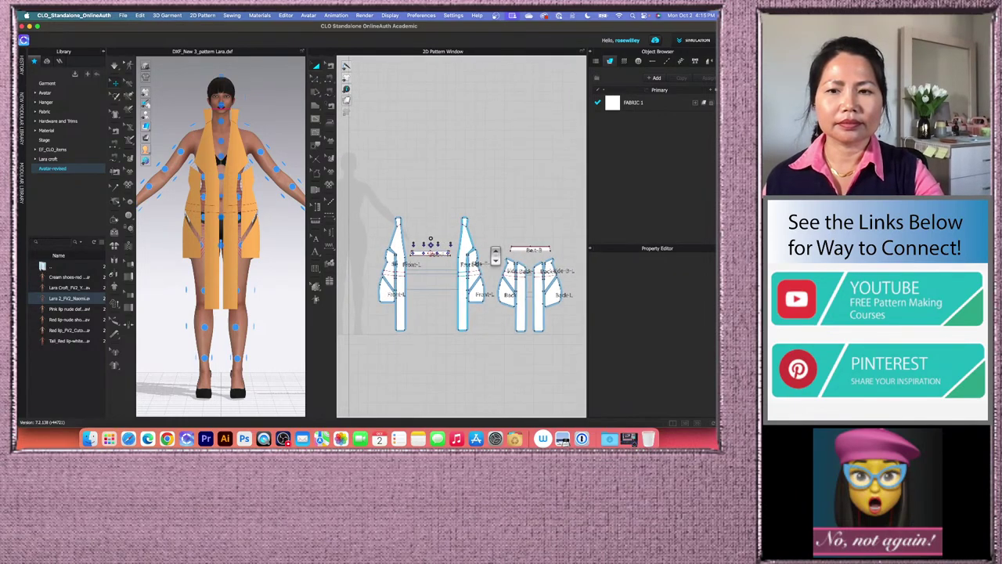
scroll(505, 251, "up", 4)
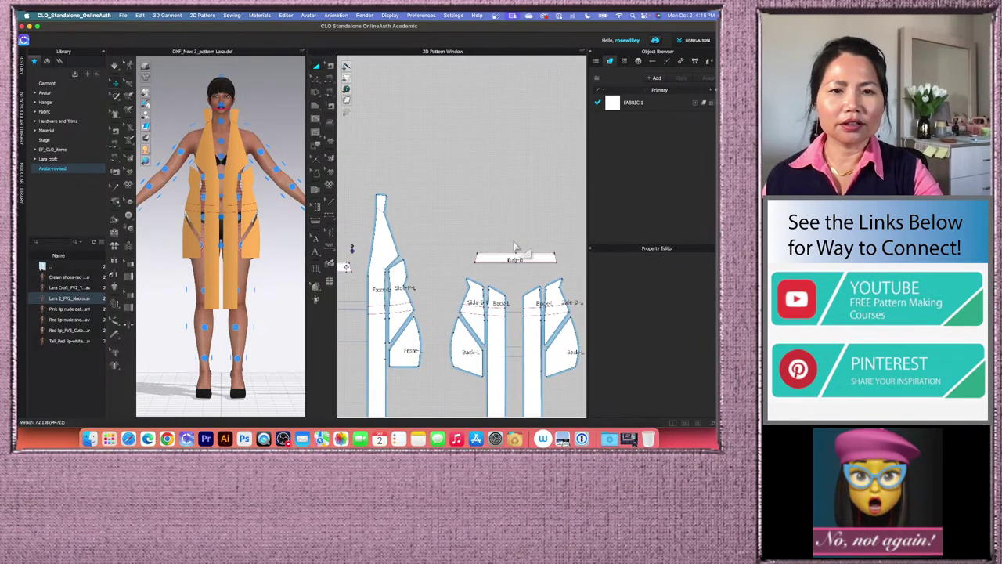
scroll(515, 249, "down", 5)
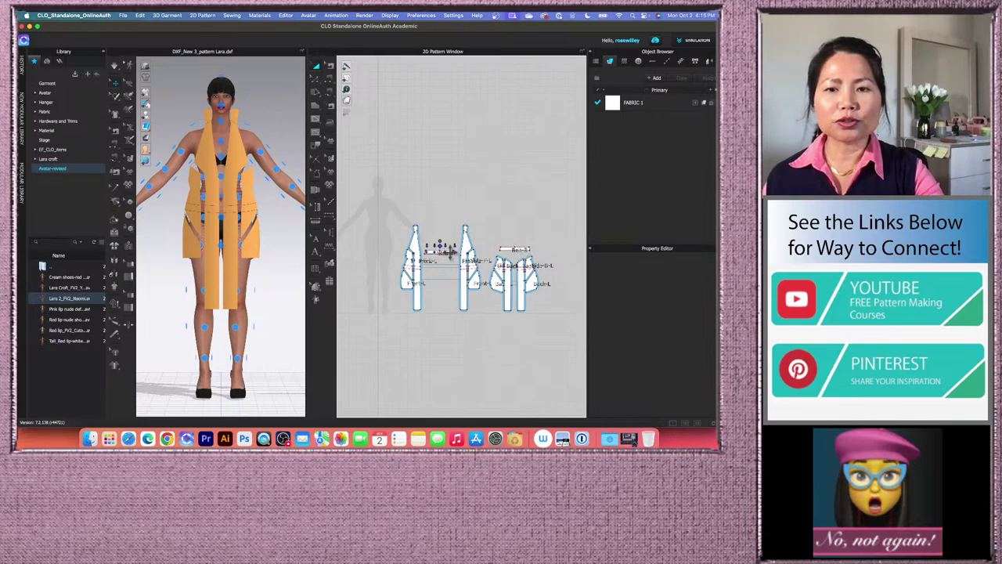
scroll(454, 257, "up", 4)
scroll(444, 252, "down", 4)
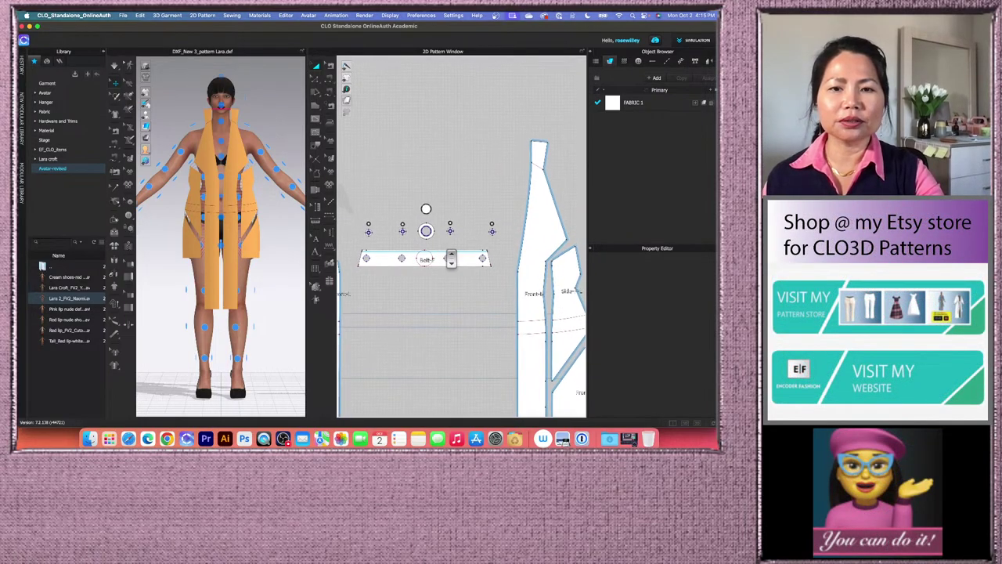
left_click_drag(354, 183, 505, 286)
right_click(453, 250)
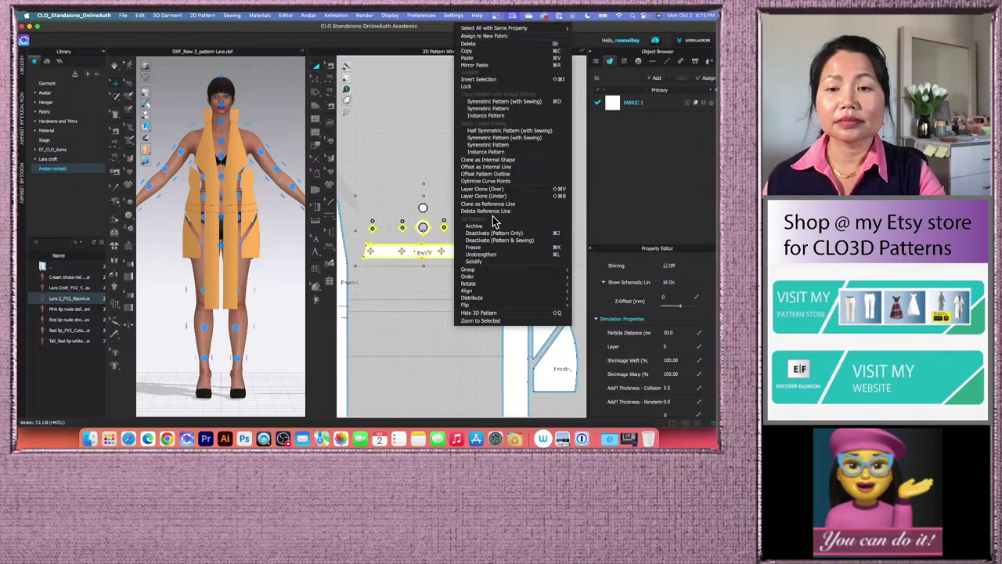
left_click(479, 248)
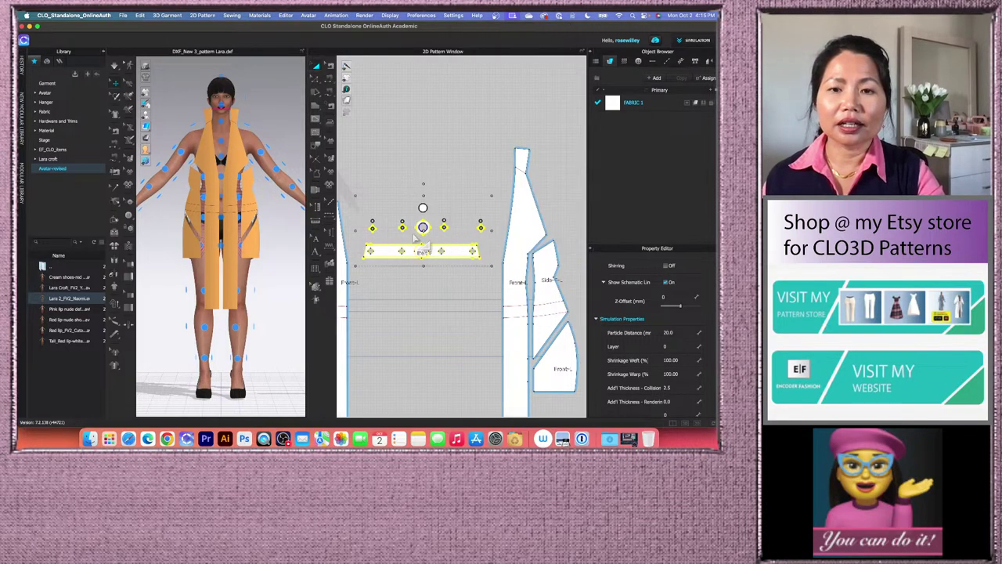
- Unstrengthen the back belt above the back panels
scroll(397, 272, "down", 3)
scroll(405, 270, "down", 2)
left_click(508, 222)
left_click_drag(526, 230, 570, 256)
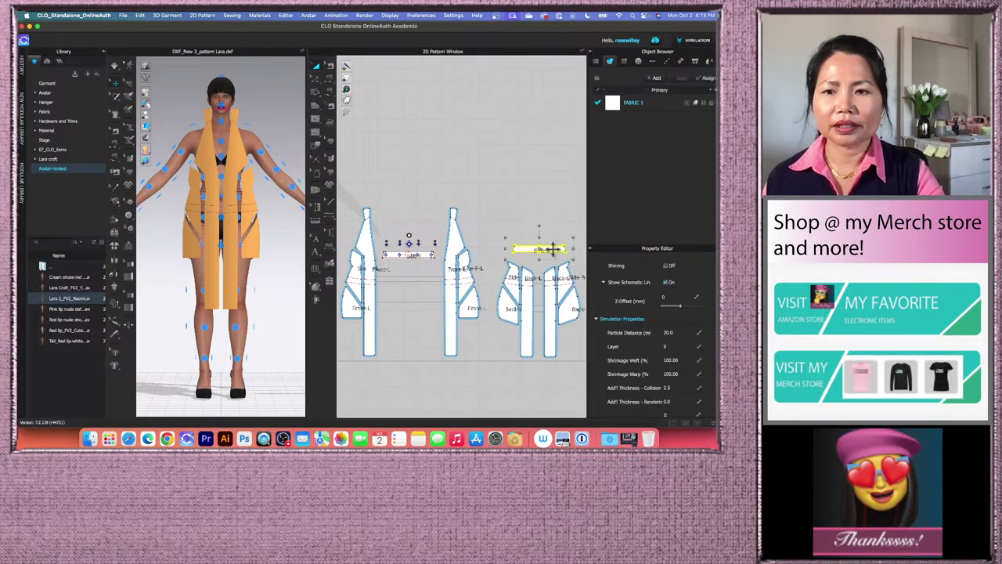
right_click(549, 249)
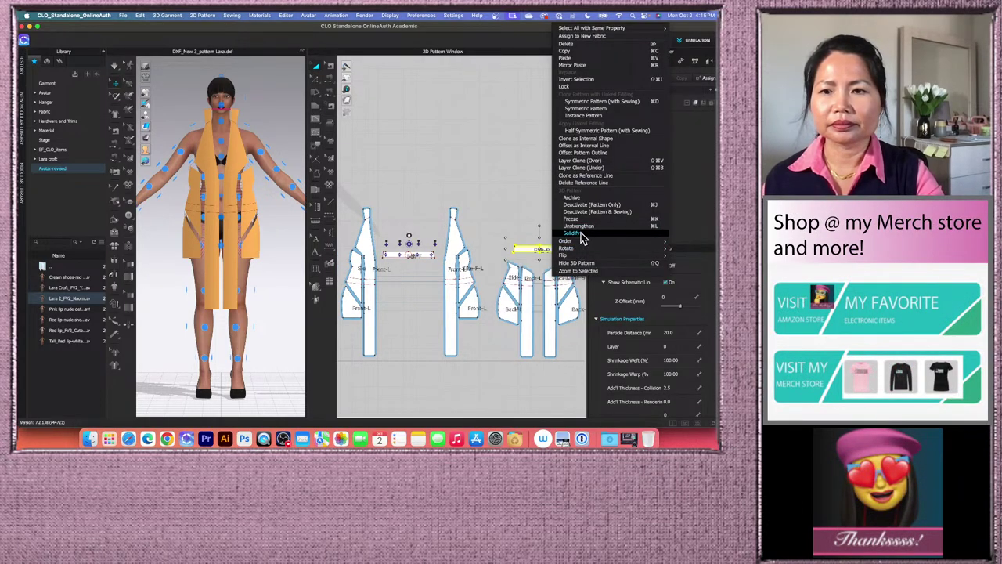
left_click(577, 221)
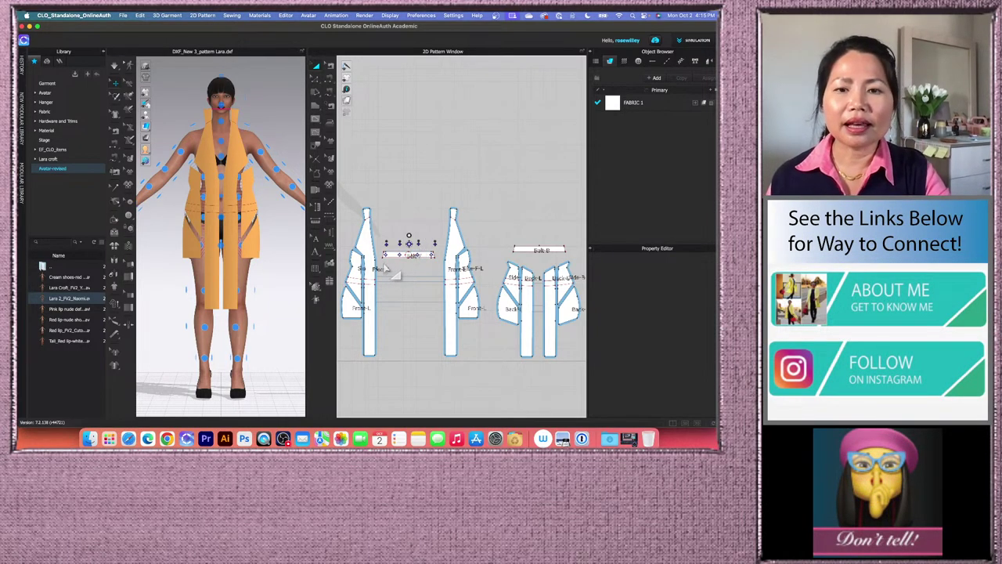
- Sew the straight centre front edge of one front panel to the matching edge of its mirrored copy
scroll(391, 269, "up", 3)
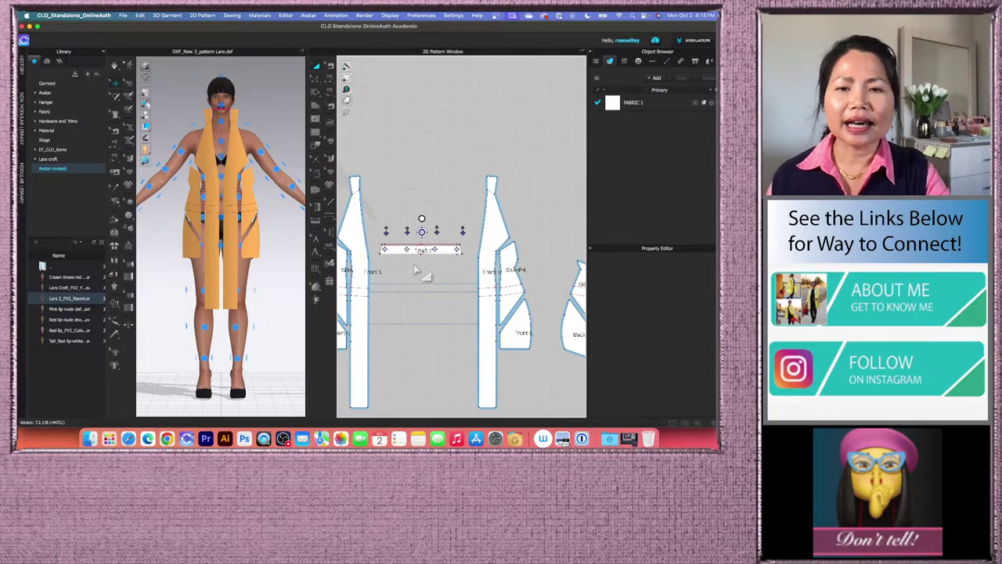
scroll(415, 268, "up", 5)
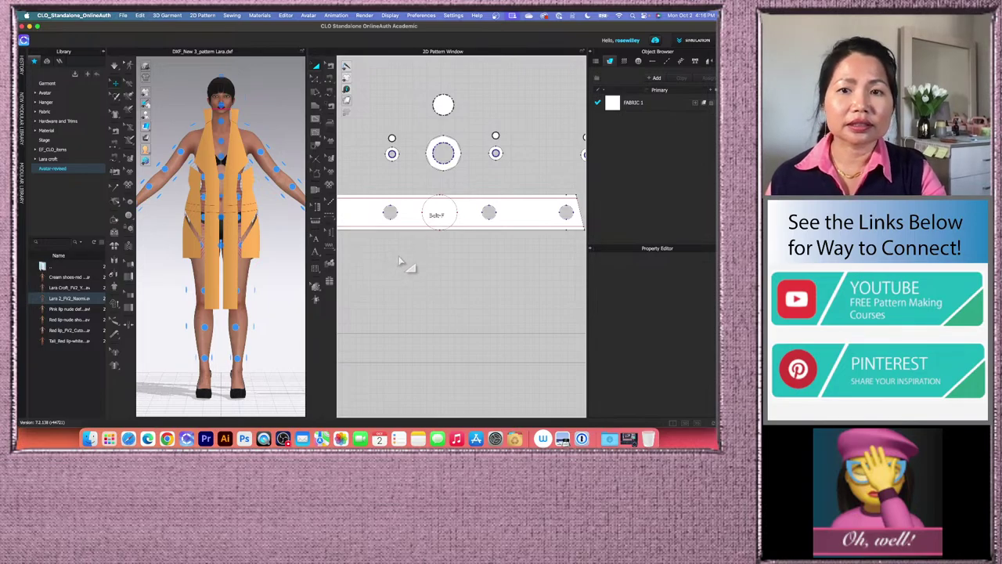
scroll(399, 260, "down", 8)
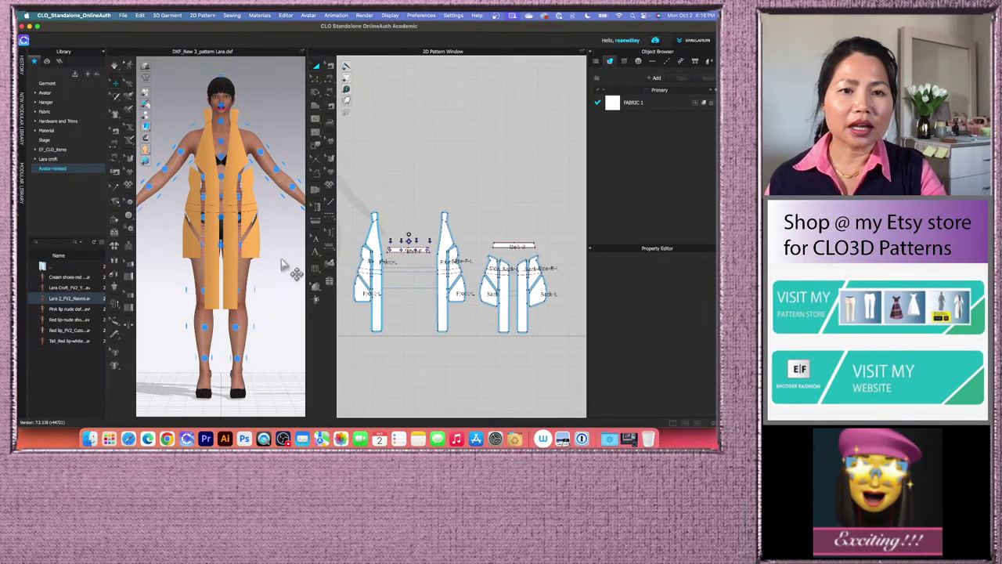
scroll(284, 267, "up", 2)
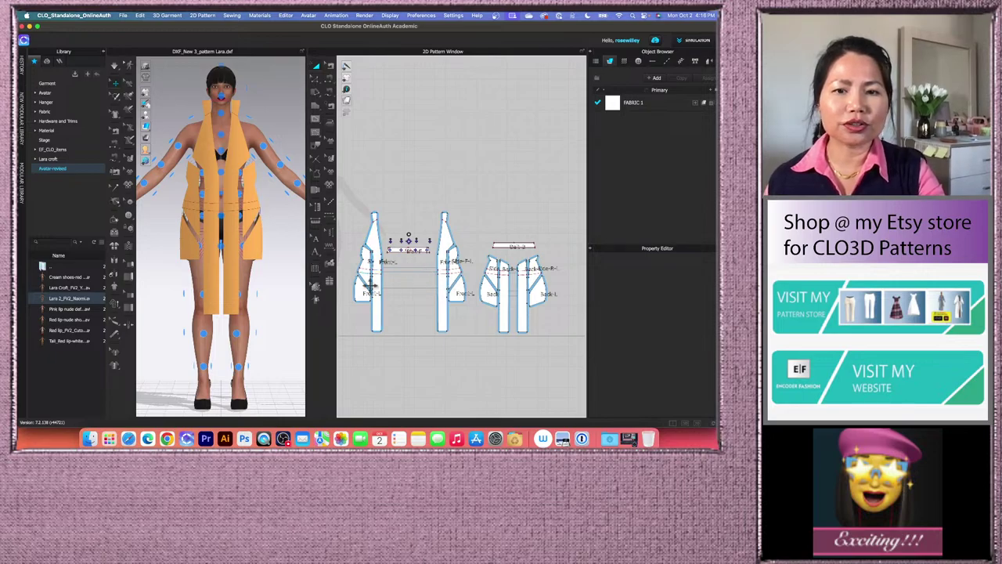
key("super+a")
scroll(386, 264, "up", 2)
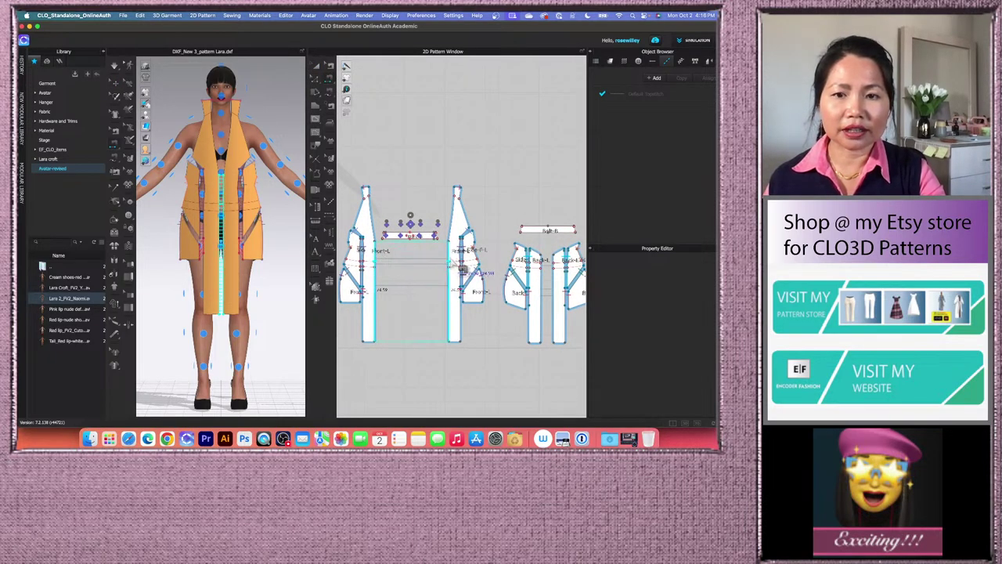
left_click(429, 262)
scroll(430, 266, "down", 2)
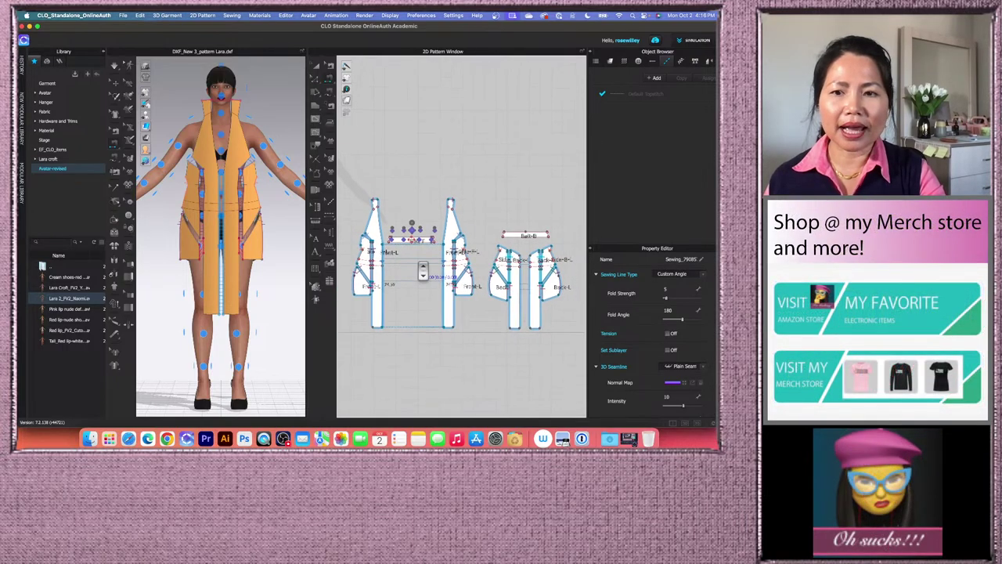
- Sew the centre back edges of the two facing back panels together, and return to pattern selection
scroll(552, 267, "up", 5)
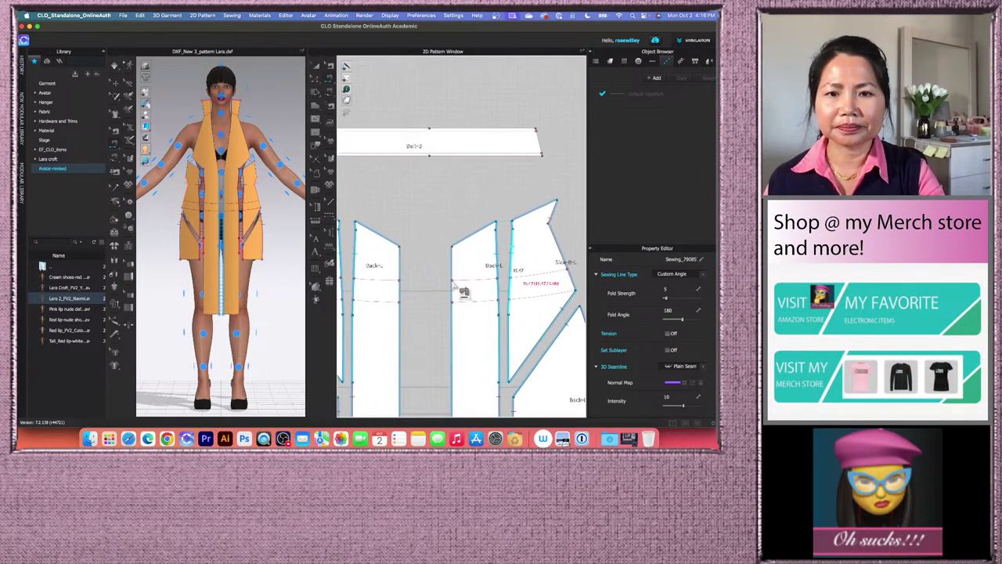
left_click(395, 274)
left_click(450, 271)
scroll(441, 245, "down", 5)
scroll(452, 254, "down", 2)
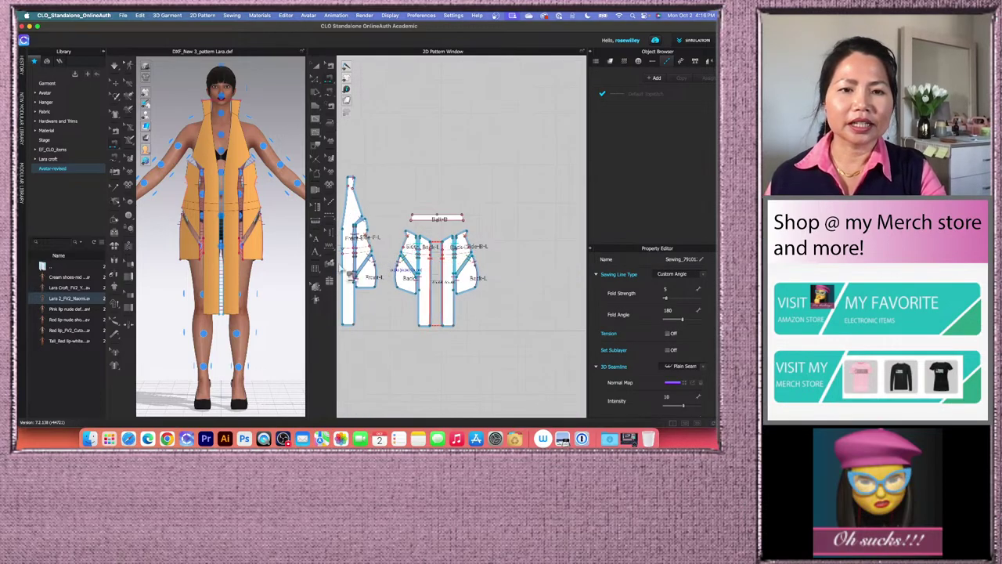
left_click(316, 67)
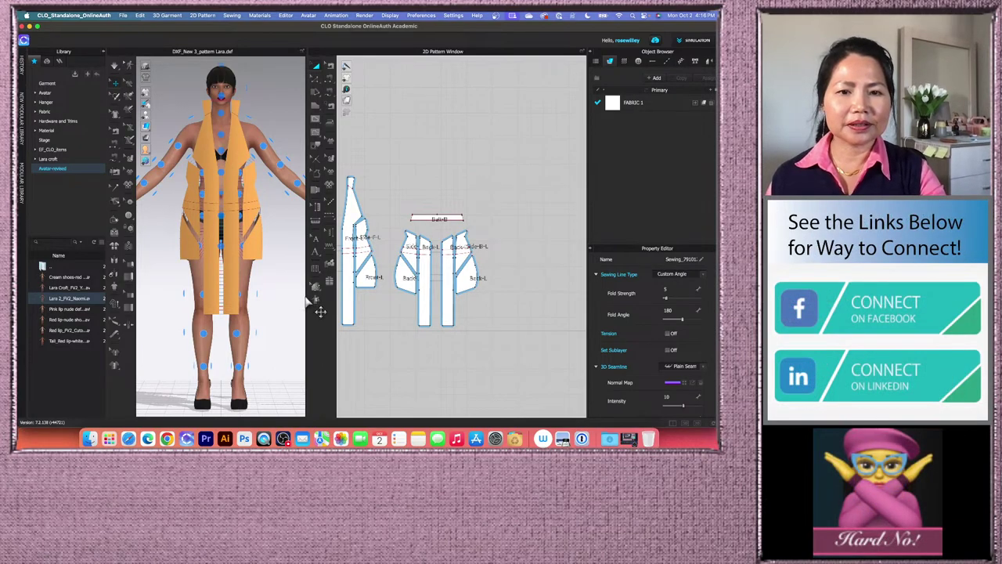
- Widen the 3D garment window to give the avatar and the arranged panels more room
left_click_drag(308, 298, 372, 298)
scroll(454, 302, "down", 3)
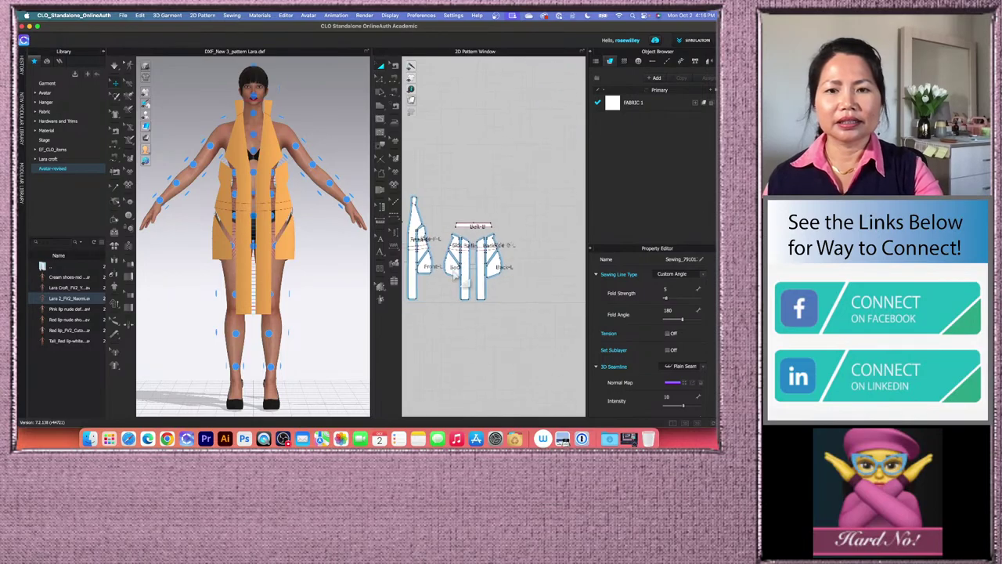
scroll(450, 314, "up", 3)
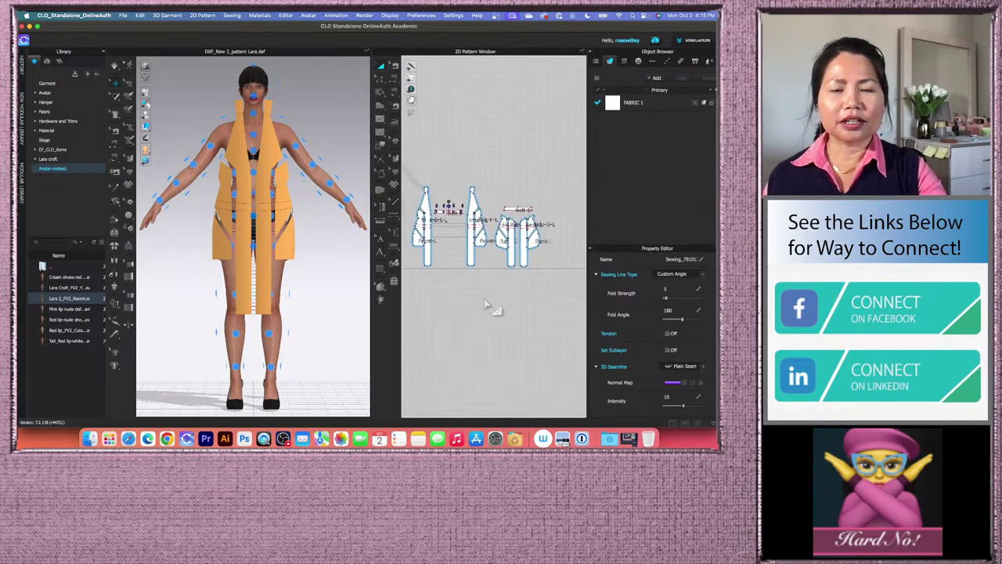
scroll(312, 235, "up", 2)
scroll(312, 250, "down", 2)
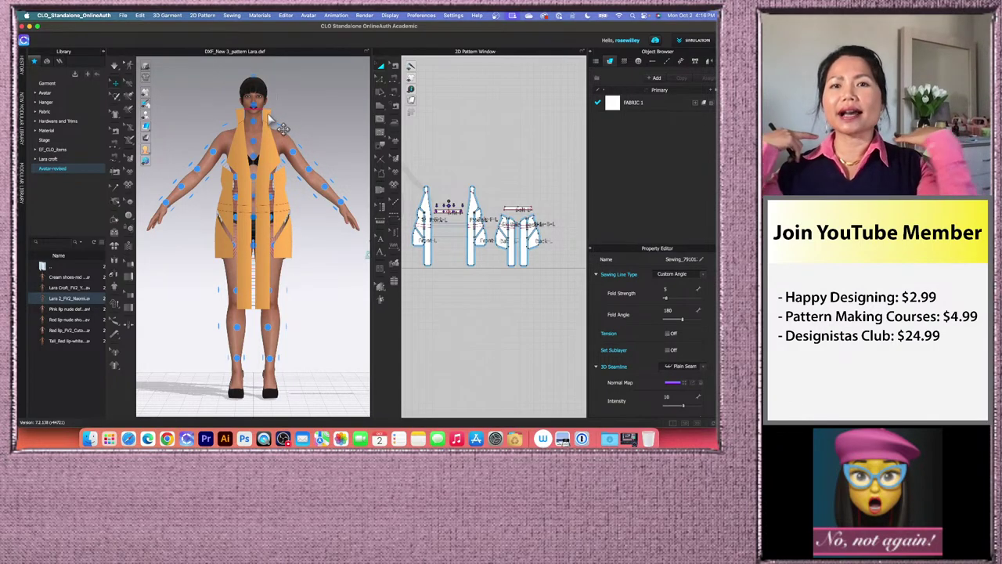
scroll(287, 262, "up", 2)
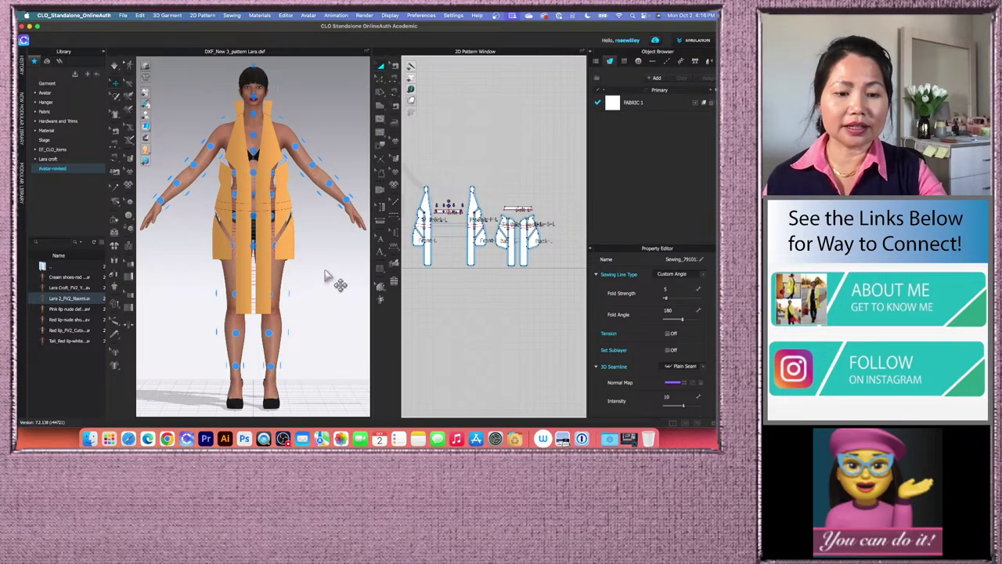
scroll(323, 302, "up", 2)
scroll(323, 313, "up", 4)
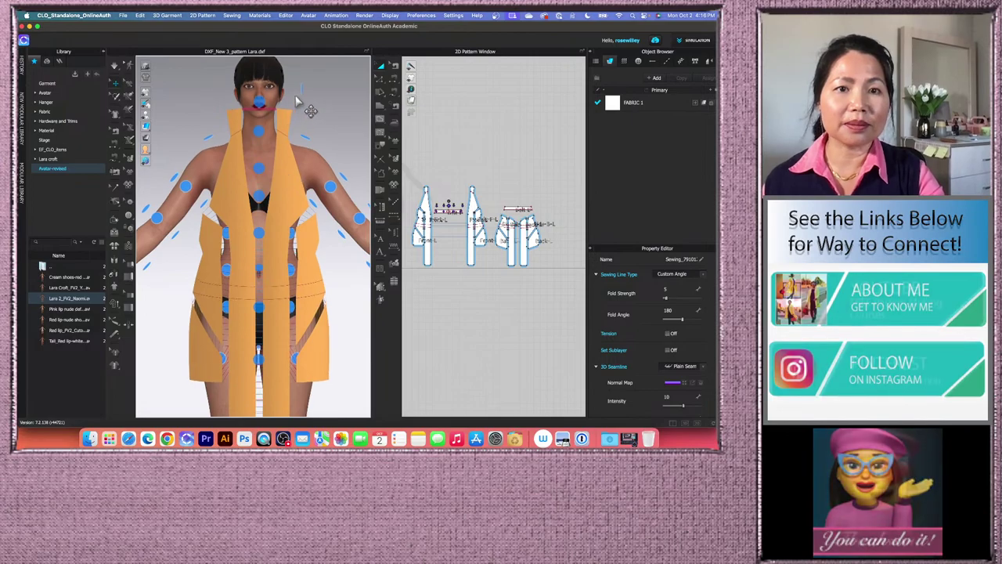
- Run the simulation to drape the sewn panels on the avatar
left_click(285, 117)
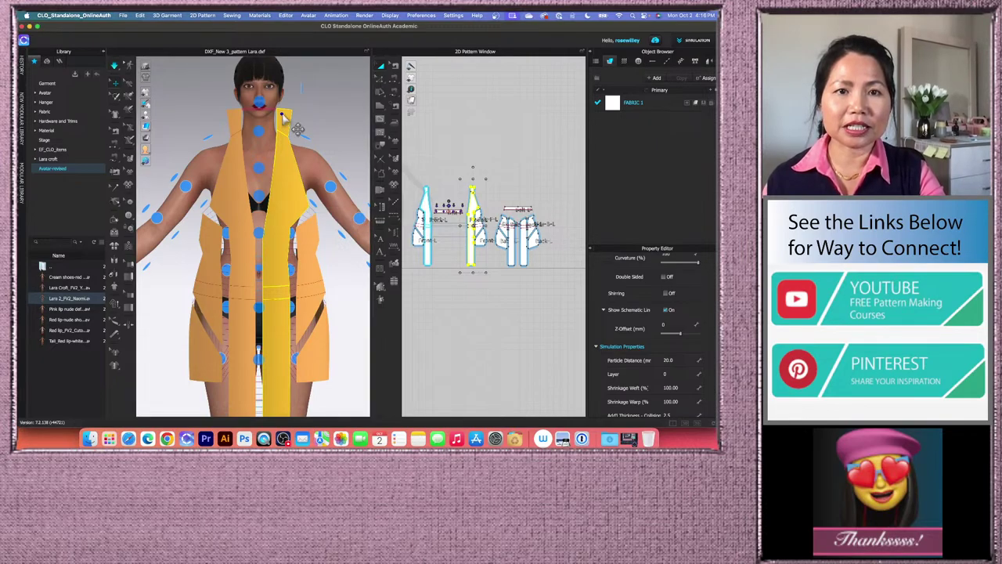
key("space")
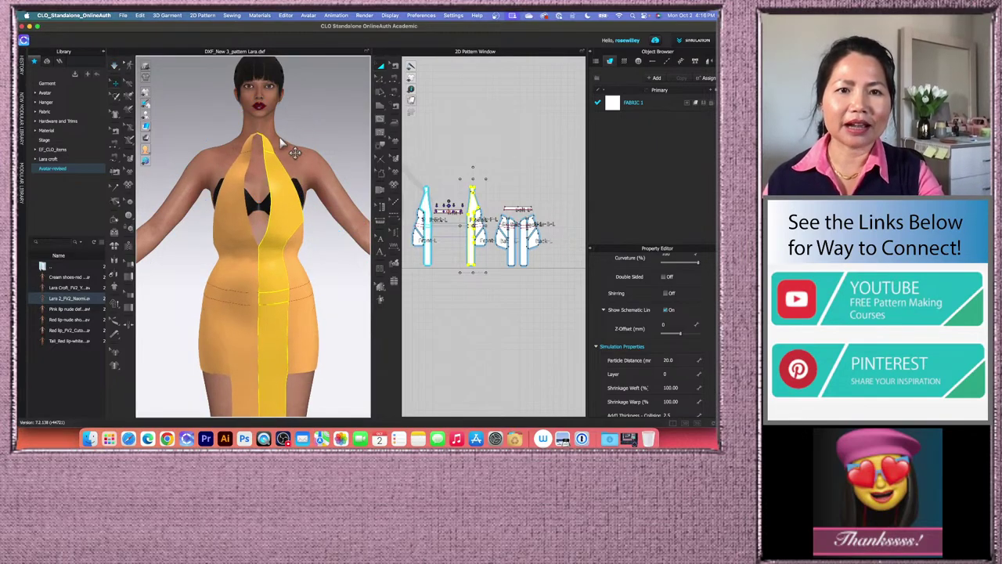
right_click_drag(211, 166, 290, 148)
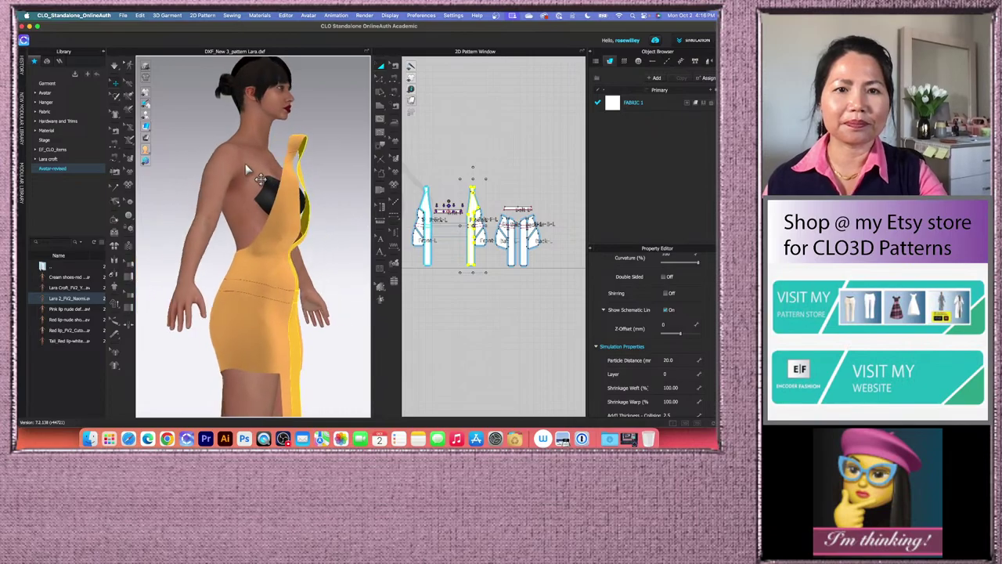
- Pull the joined neck strap behind the avatar's neck, pin it there, and stop the simulation
left_click(296, 141)
left_click_drag(296, 141, 222, 119)
key("w")
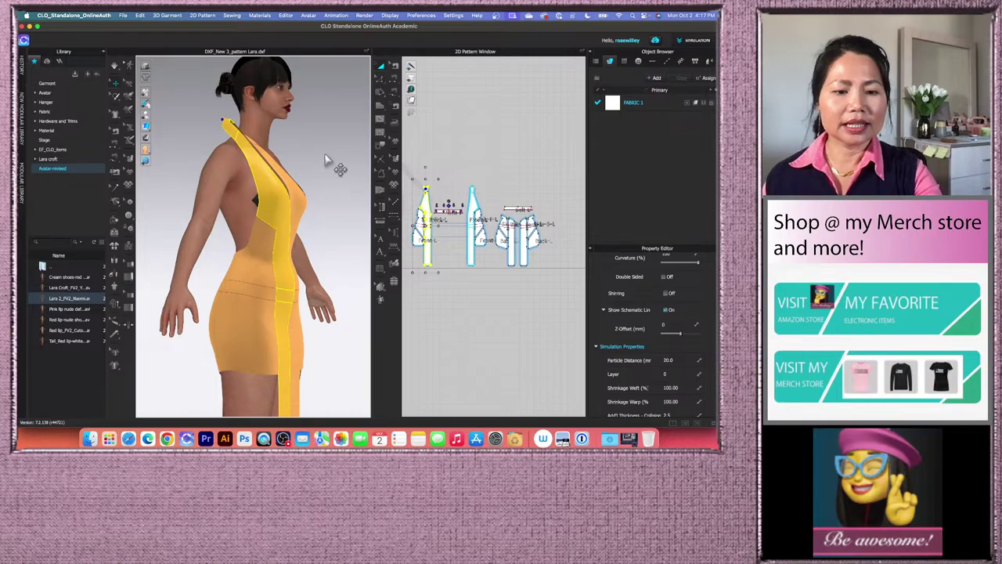
key("space")
- Undo the strap placement and the simulation to restore the arranged panels, and clear the selection
key("super+z")
key("super+z")
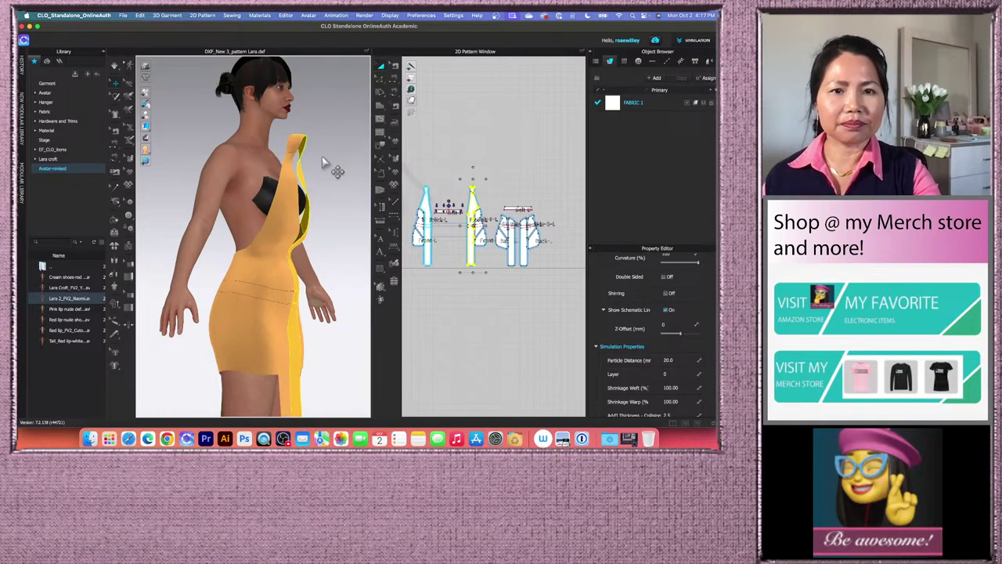
right_click_drag(327, 203, 318, 182)
left_click(340, 119)
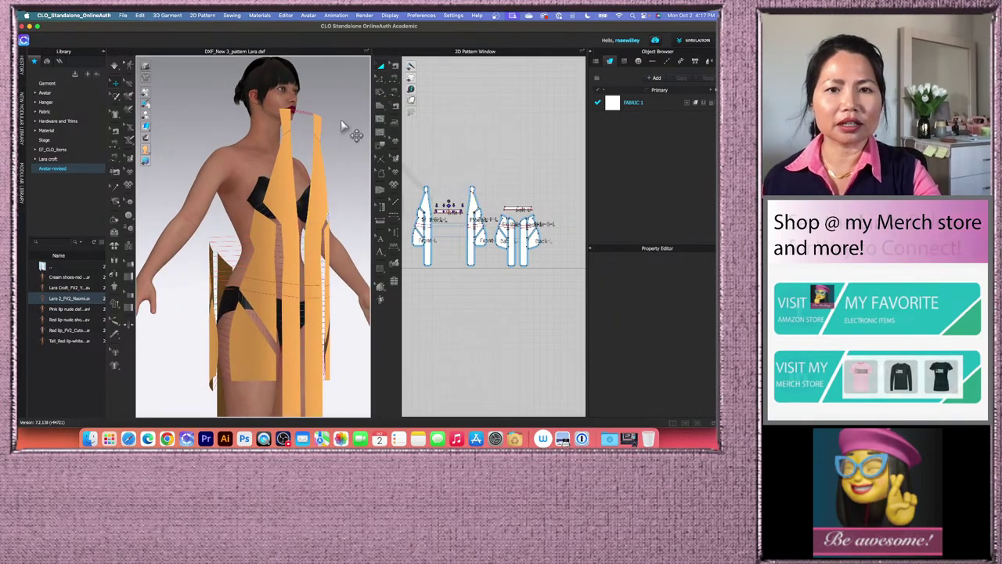
- Try simulating the dress with the top of one centre front panel's neck strap pinned, and undo the simulation
scroll(341, 127, "up", 3)
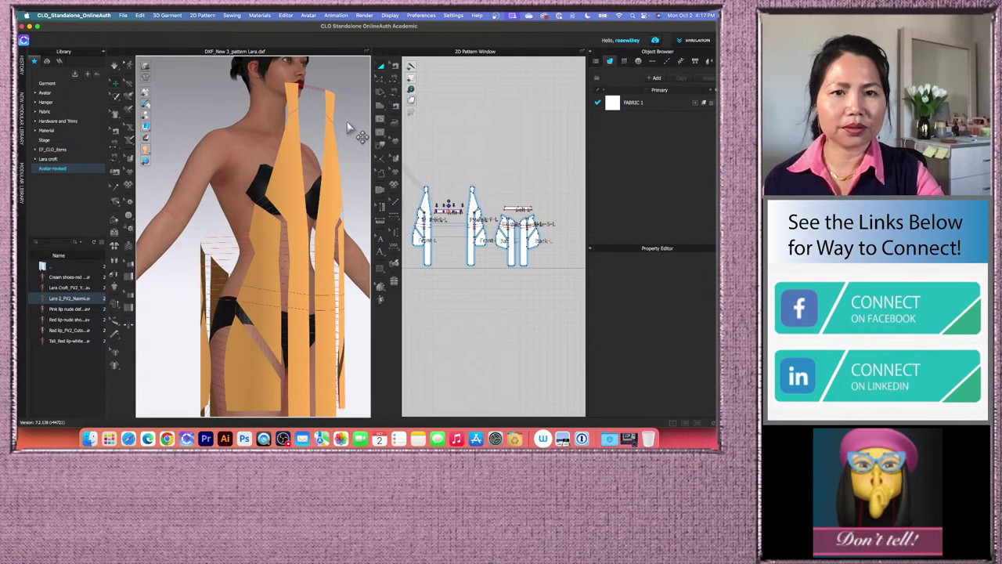
middle_click_drag(348, 123, 340, 183)
left_click(285, 149)
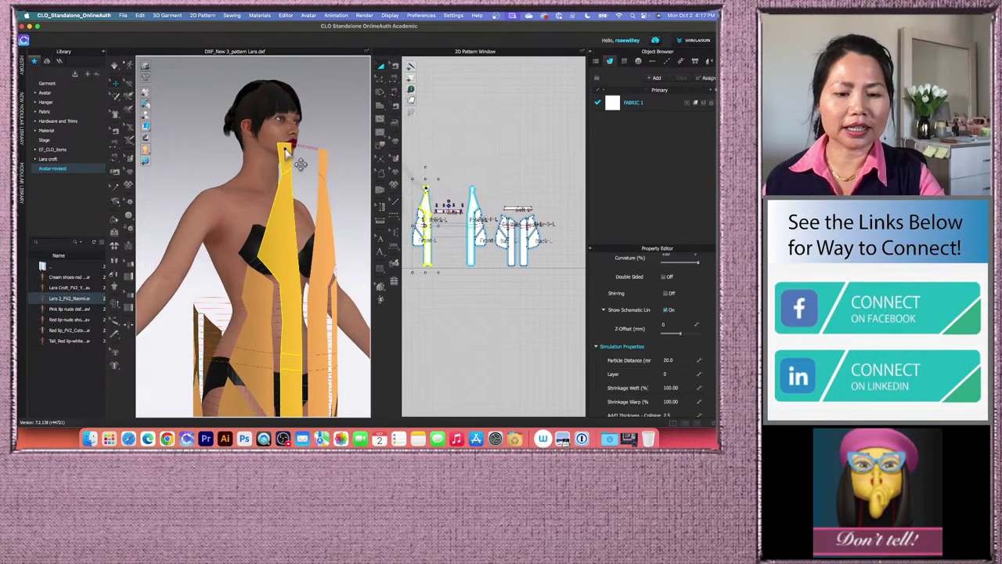
key("space")
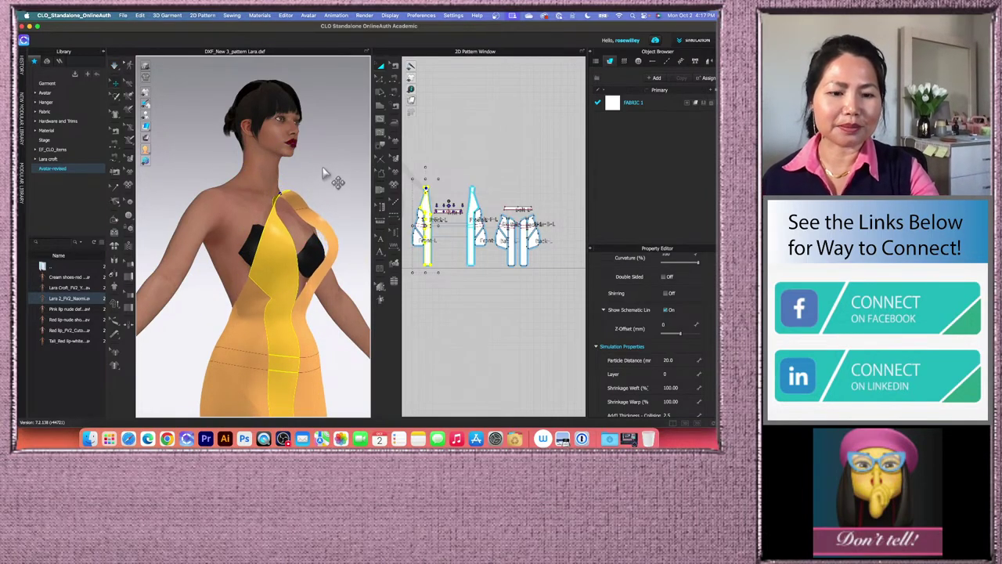
key("super+z")
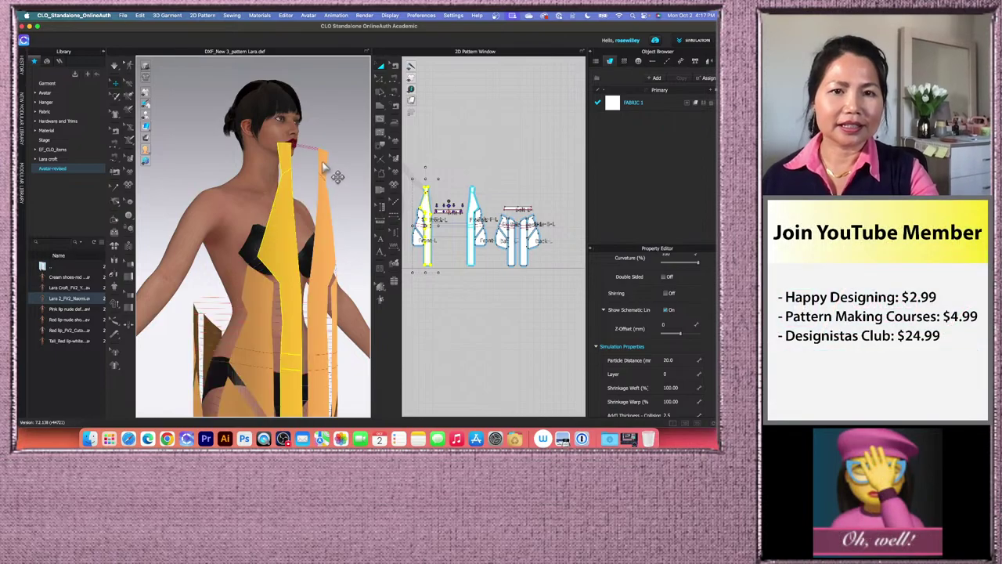
right_click_drag(332, 185, 317, 187)
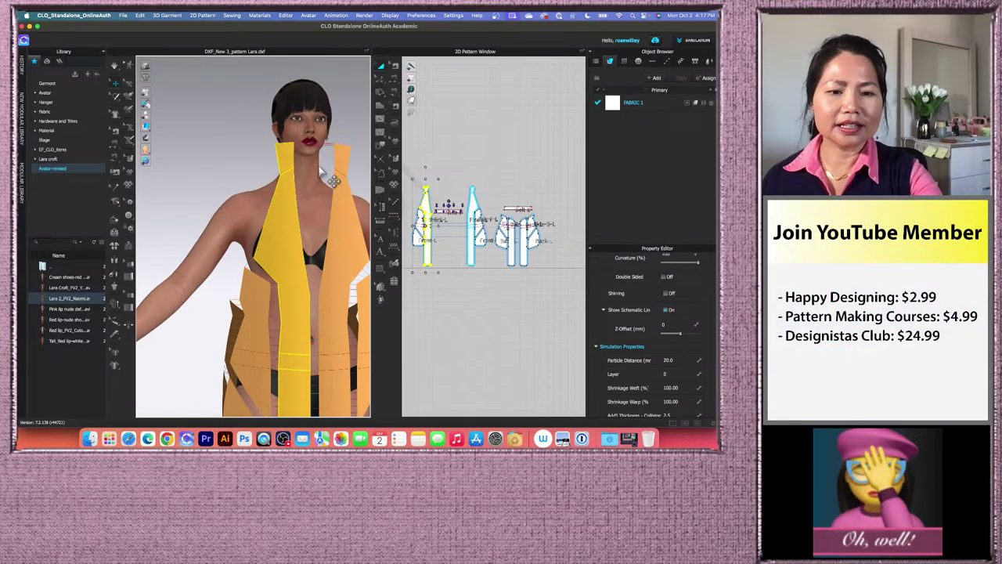
- Pin the top of the other centre front panel's neck strap and run the simulation to drape the dress
key("2")
mouse_move(336, 133)
right_mouse_down()
mouse_move(320, 139)
mouse_move(330, 130)
right_mouse_up()
scroll(321, 149, "up", 5)
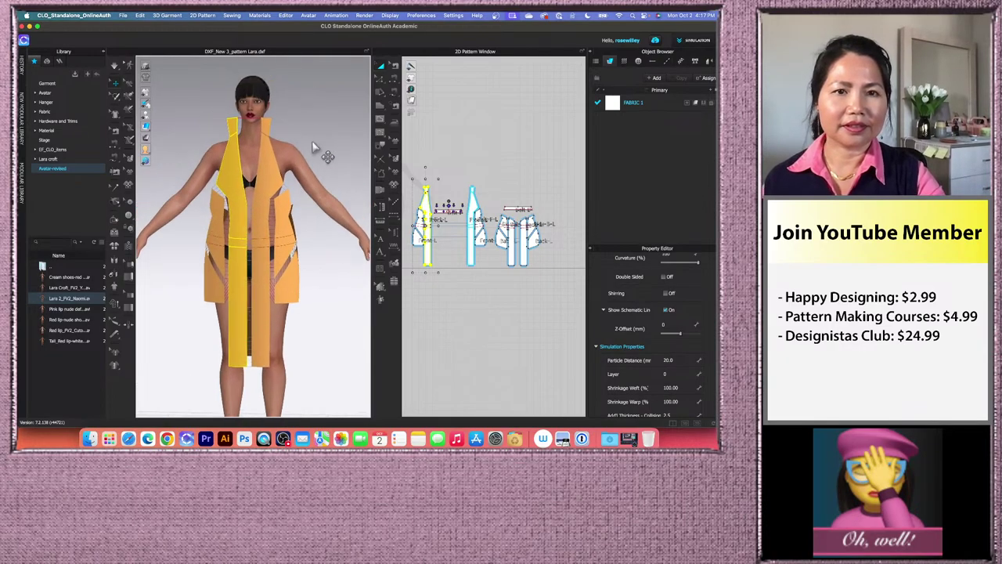
middle_click_drag(314, 147, 325, 238)
scroll(310, 230, "up", 5)
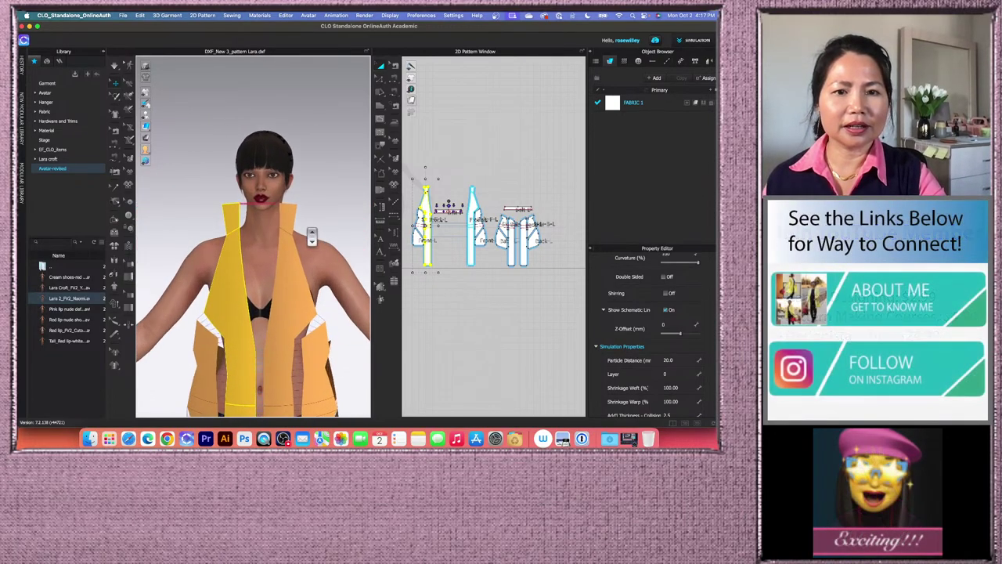
left_click(289, 208)
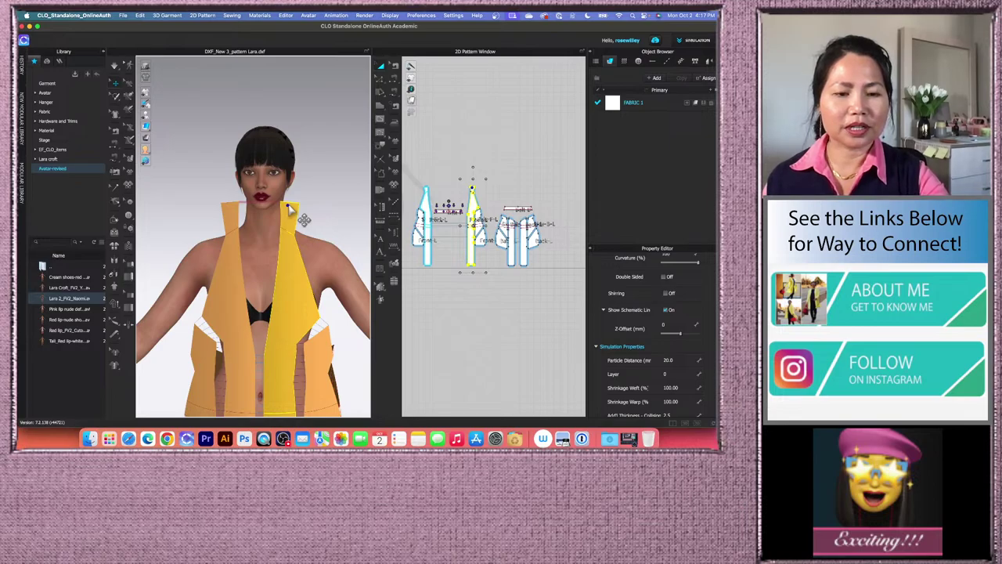
key("space")
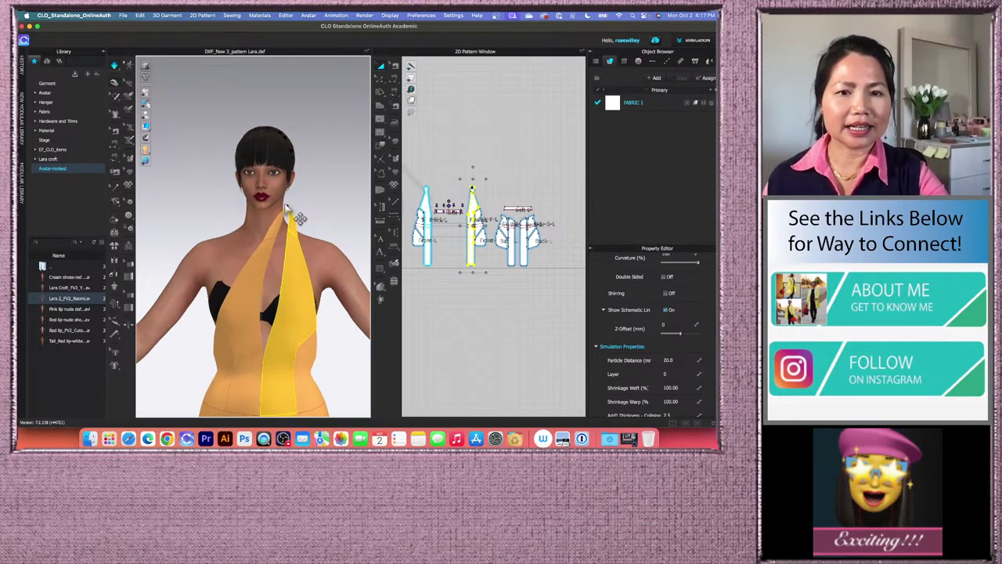
- Pull the joined neck strap back around the avatar's neck to the nape while the dress simulates
right_click_drag(203, 227, 271, 226)
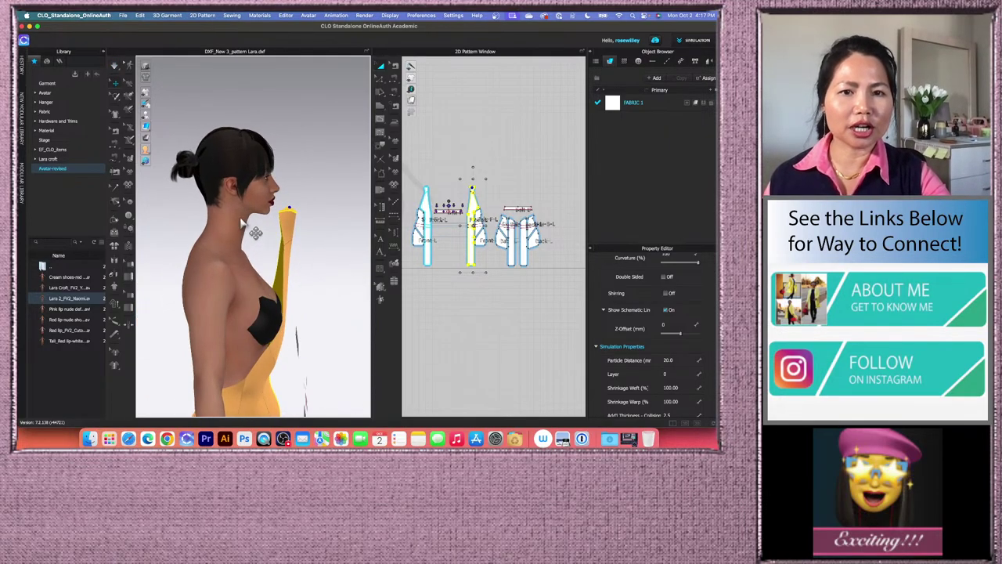
left_click(287, 218)
left_click_drag(287, 216, 205, 234)
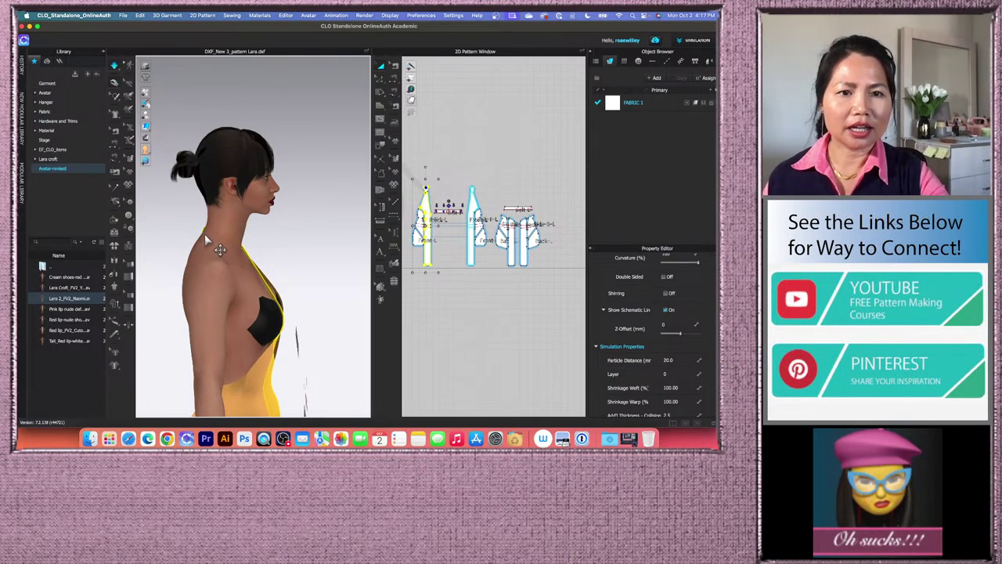
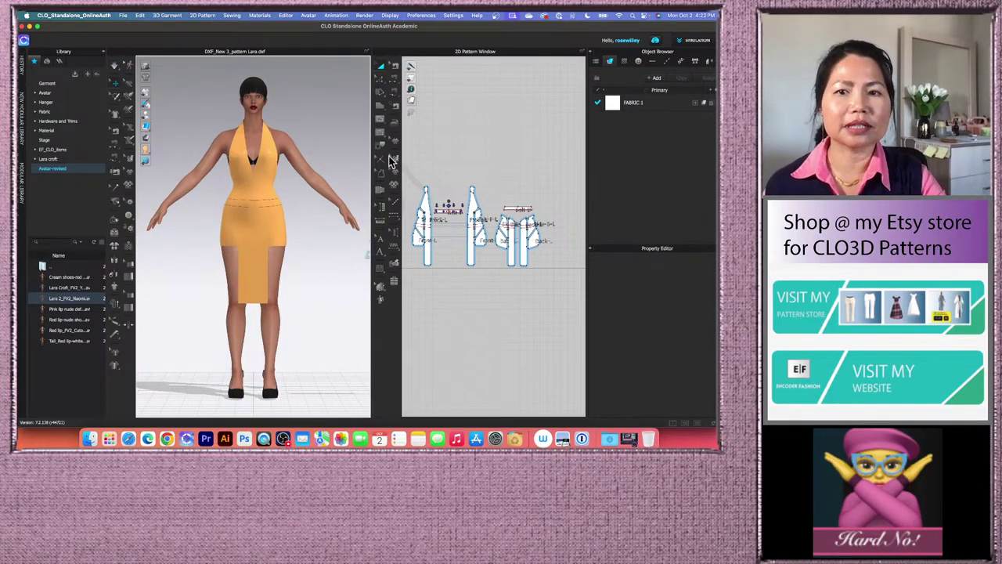
- Examine the two dashed waist lines on the draped dress where they cross the front panel seams
scroll(453, 258, "up", 2)
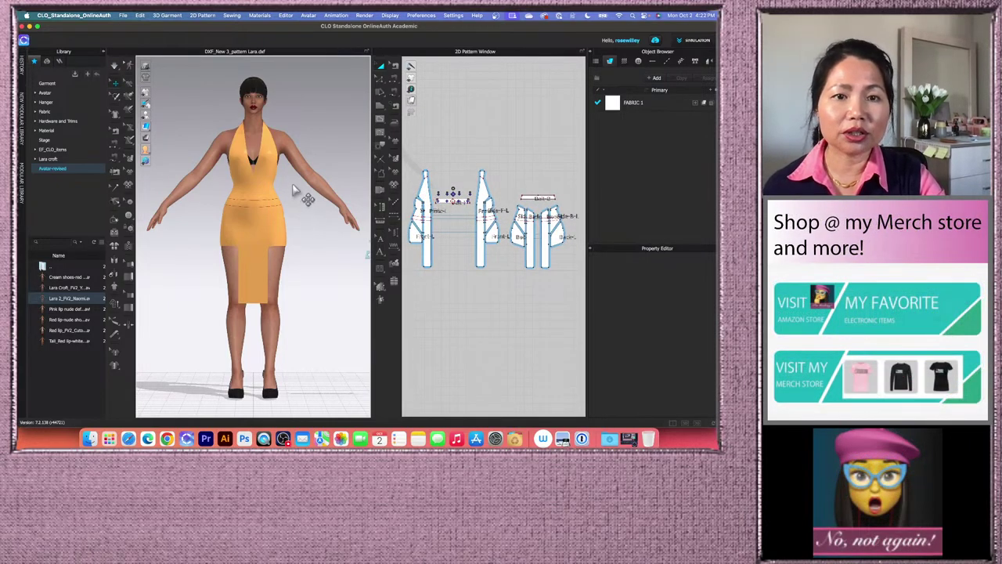
scroll(297, 188, "up", 5)
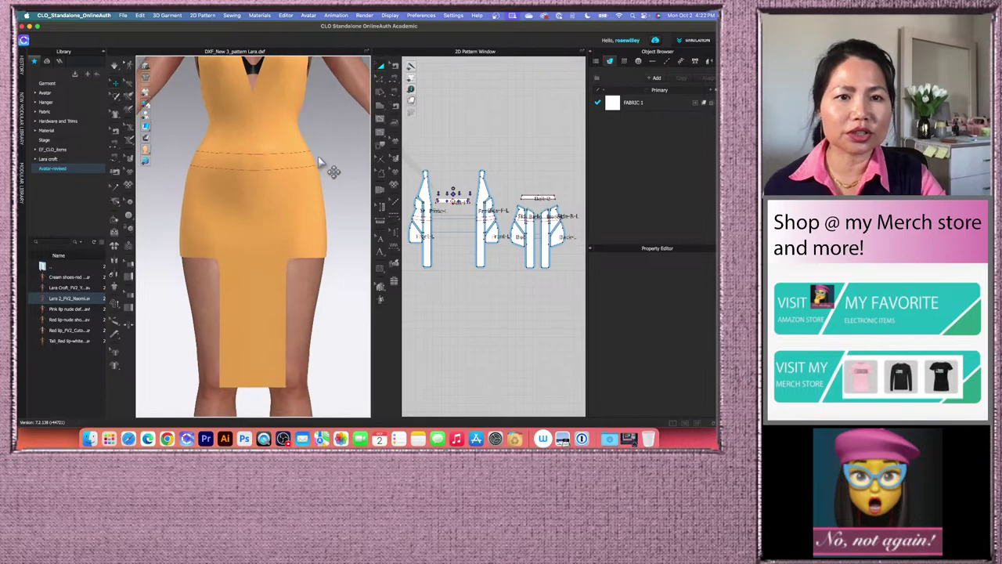
scroll(333, 169, "up", 2)
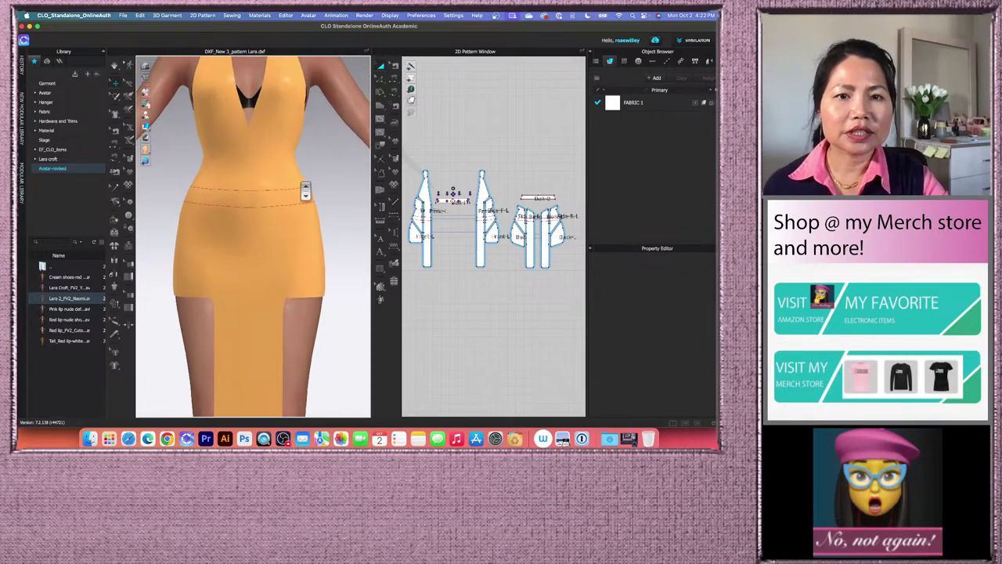
scroll(300, 187, "up", 2)
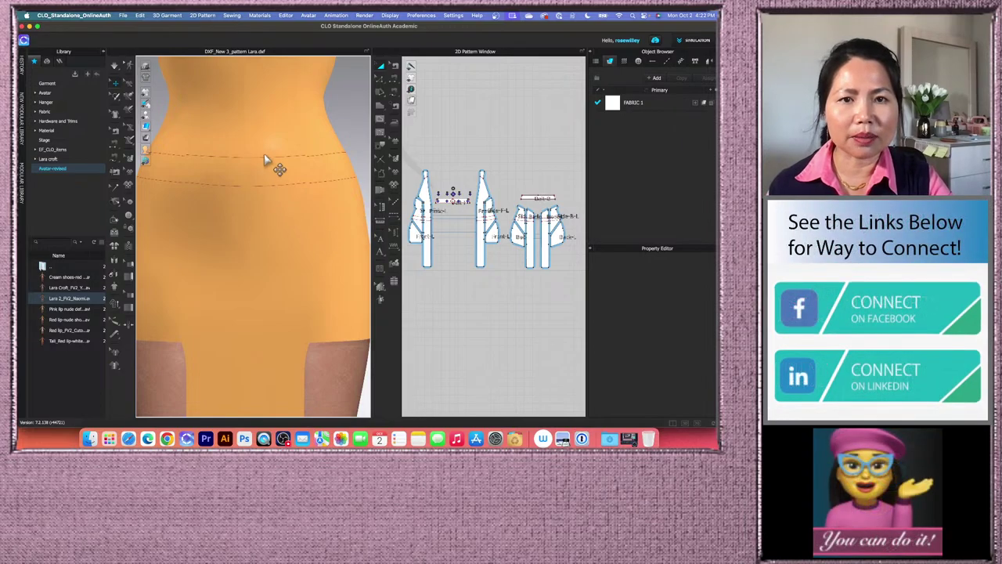
scroll(278, 166, "up", 1)
scroll(281, 166, "up", 1)
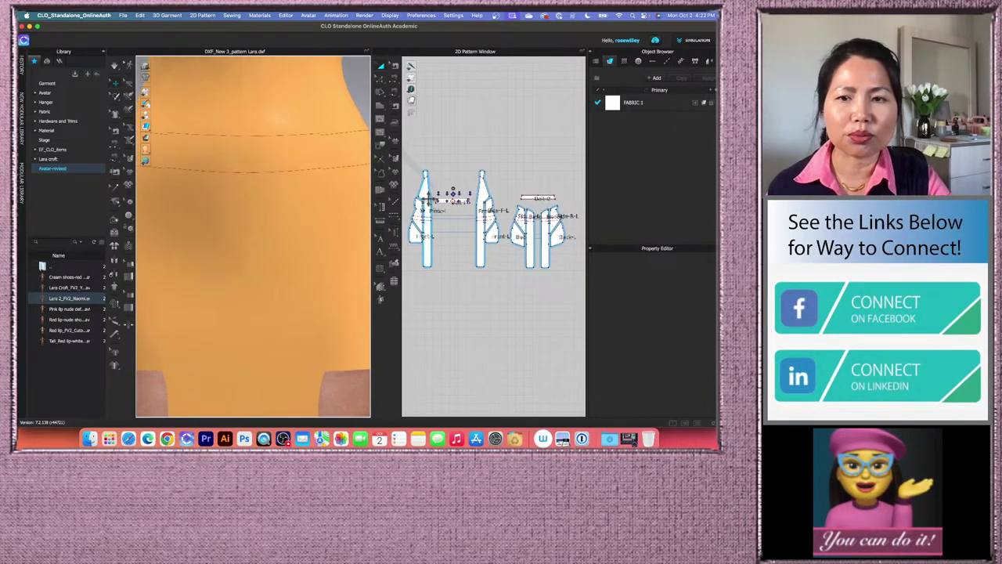
scroll(423, 224, "up", 3)
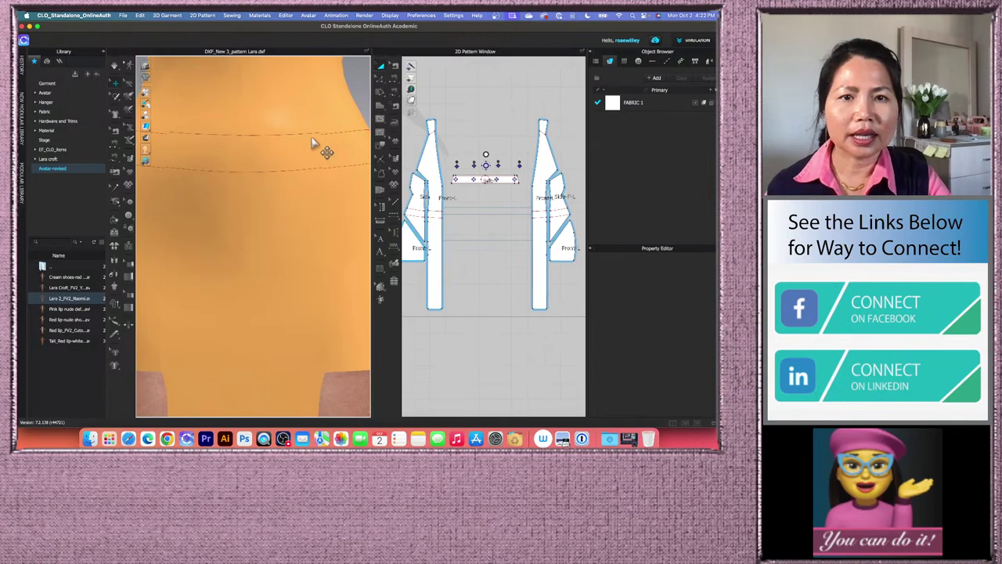
- Select the left centre front panel and compare the seam ends of its waist lines with those on the adjoining side panel
left_click(380, 79)
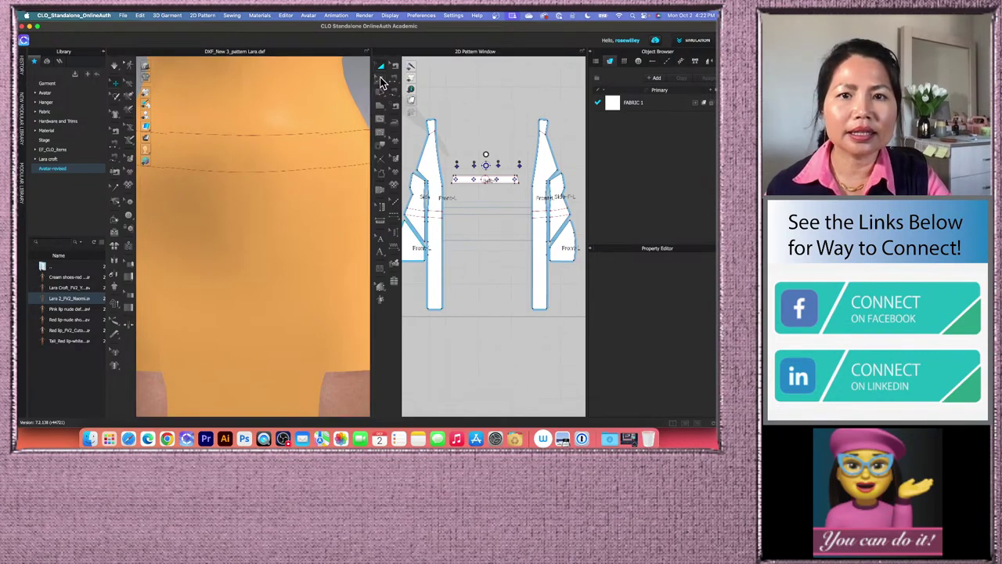
left_click(319, 142)
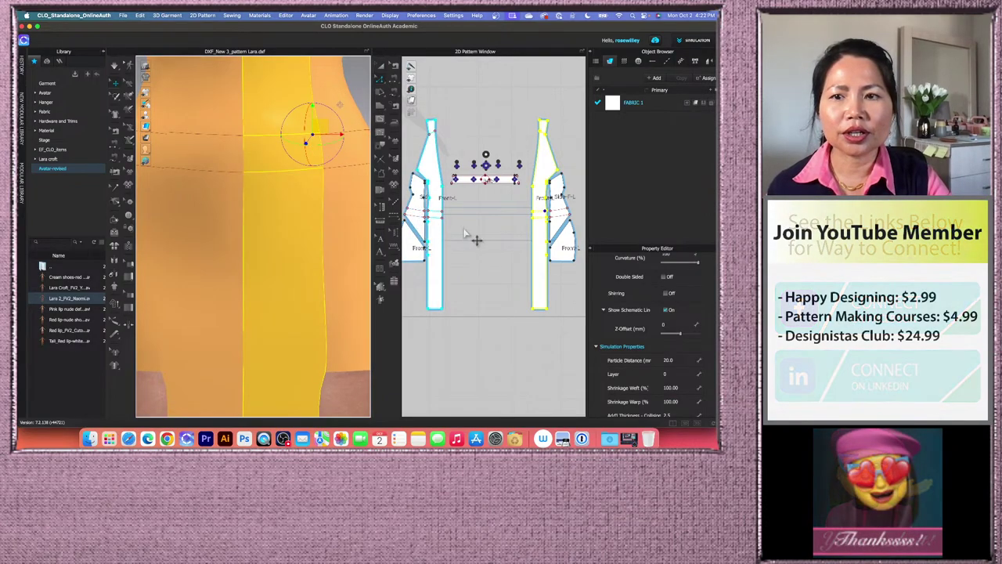
scroll(563, 210, "up", 3)
scroll(536, 258, "up", 5)
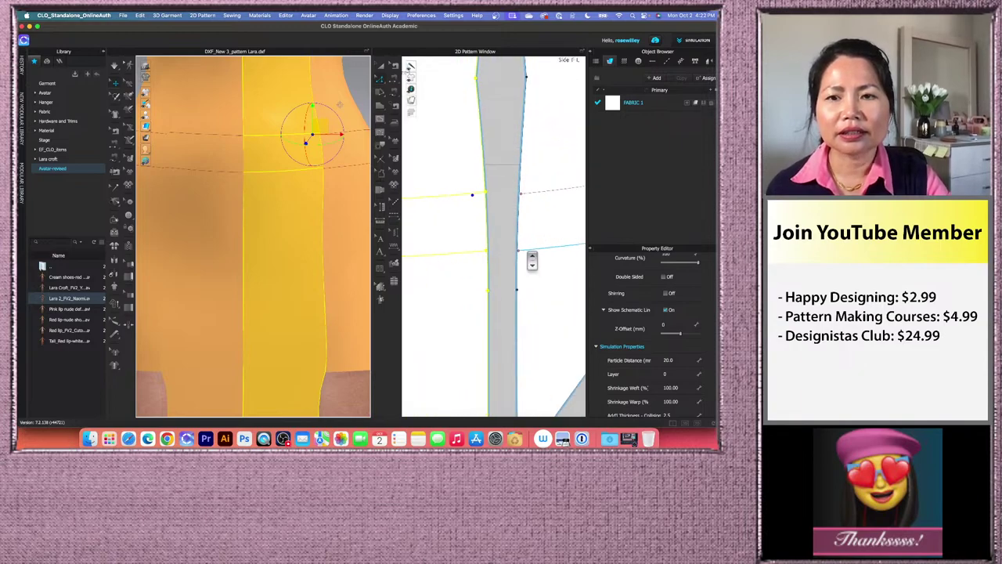
scroll(479, 246, "up", 1)
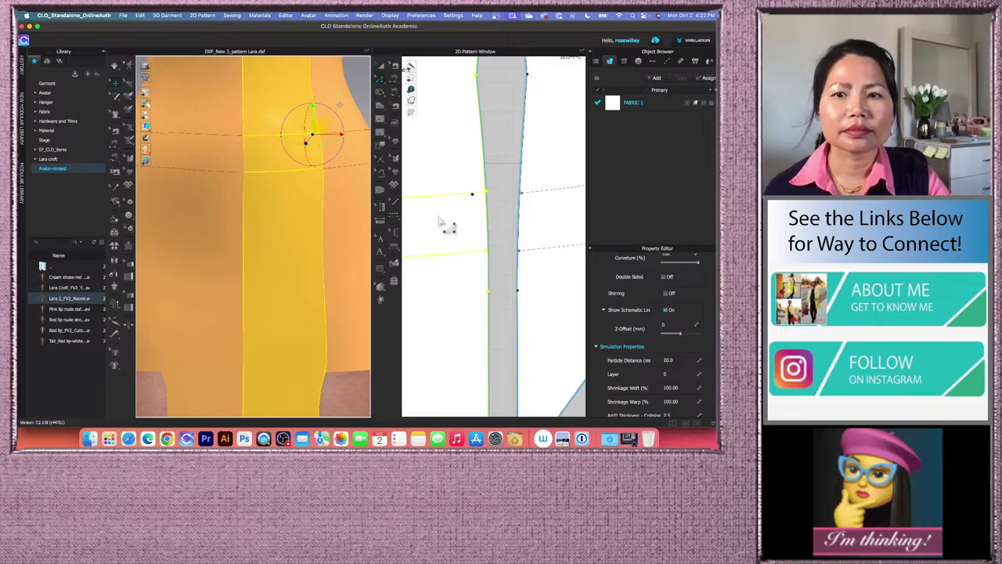
scroll(510, 210, "down", 5)
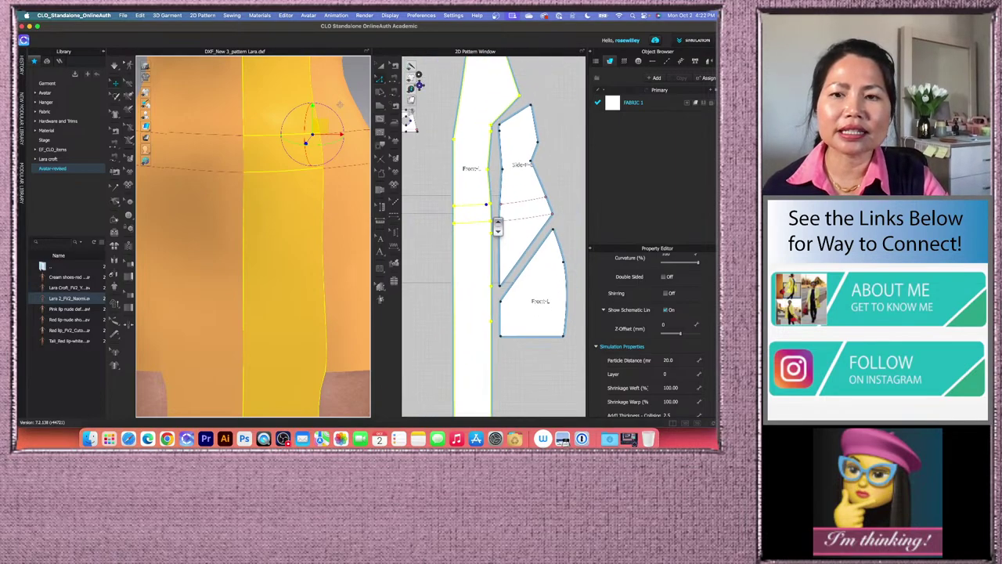
scroll(507, 224, "up", 3)
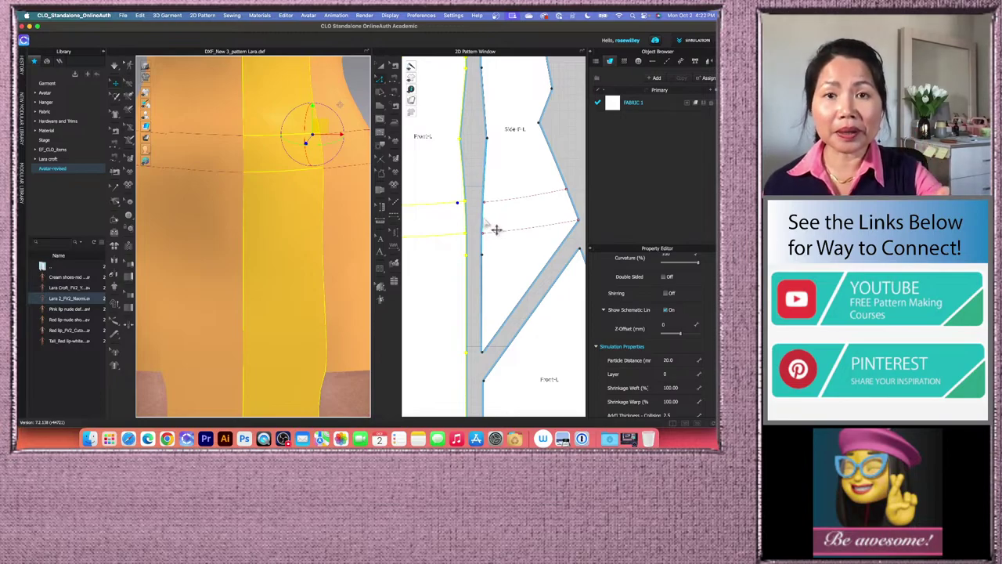
scroll(305, 176, "down", 5)
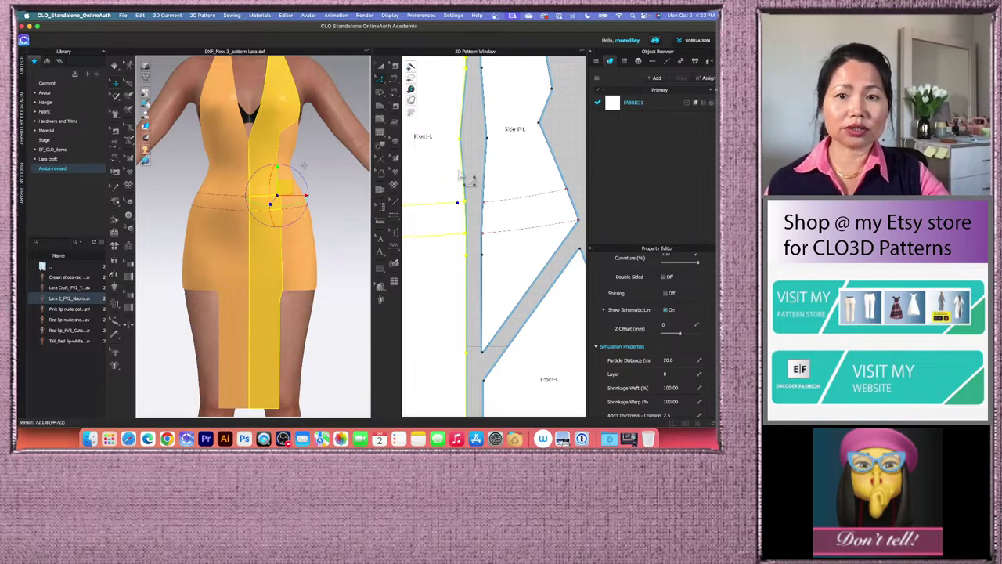
scroll(476, 205, "up", 3)
scroll(478, 208, "up", 3)
left_click(472, 218)
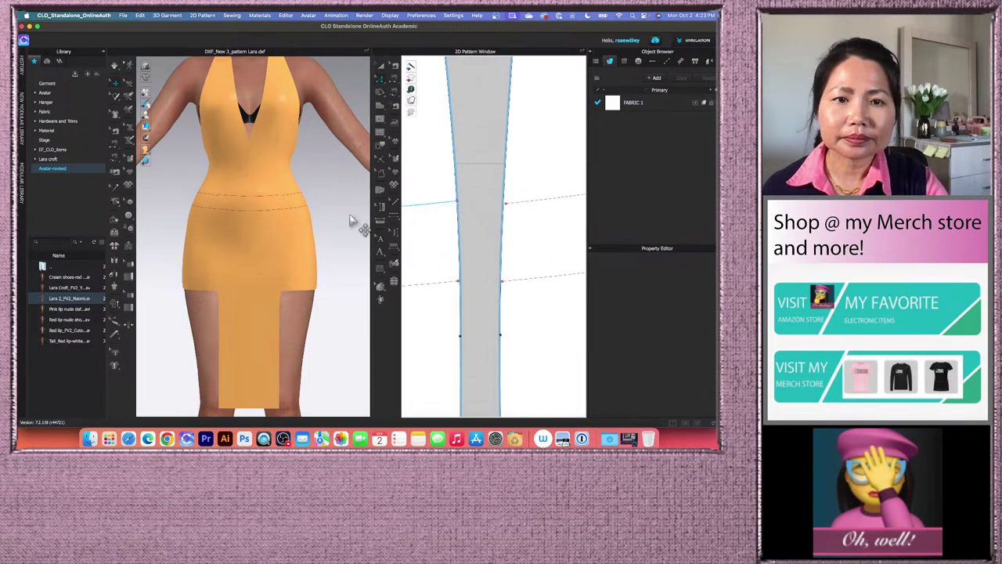
- Lower the seam end of the left centre front panel's upper waist line slightly towards the side panel's line and run the simulation
scroll(331, 195, "up", 5)
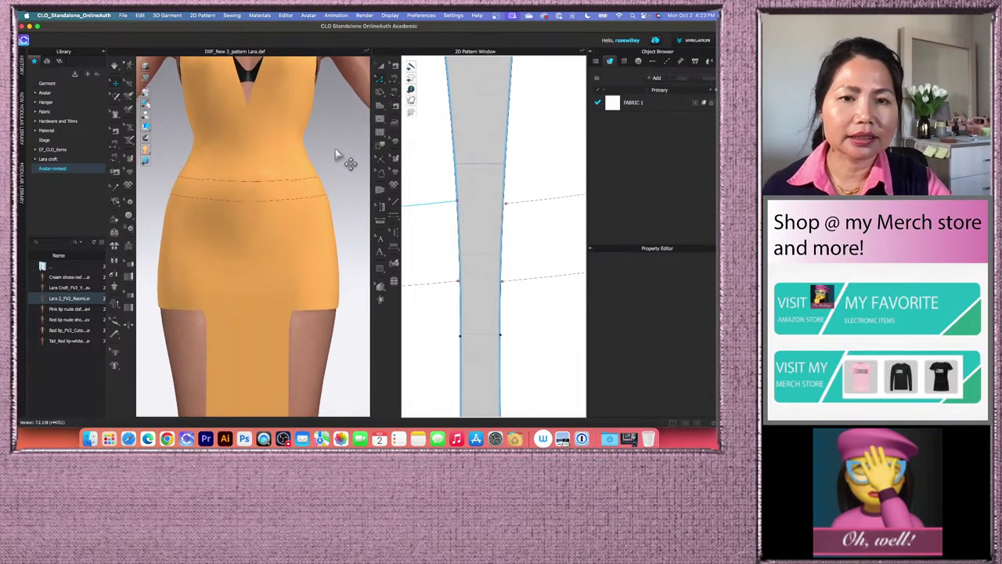
scroll(336, 156, "up", 5)
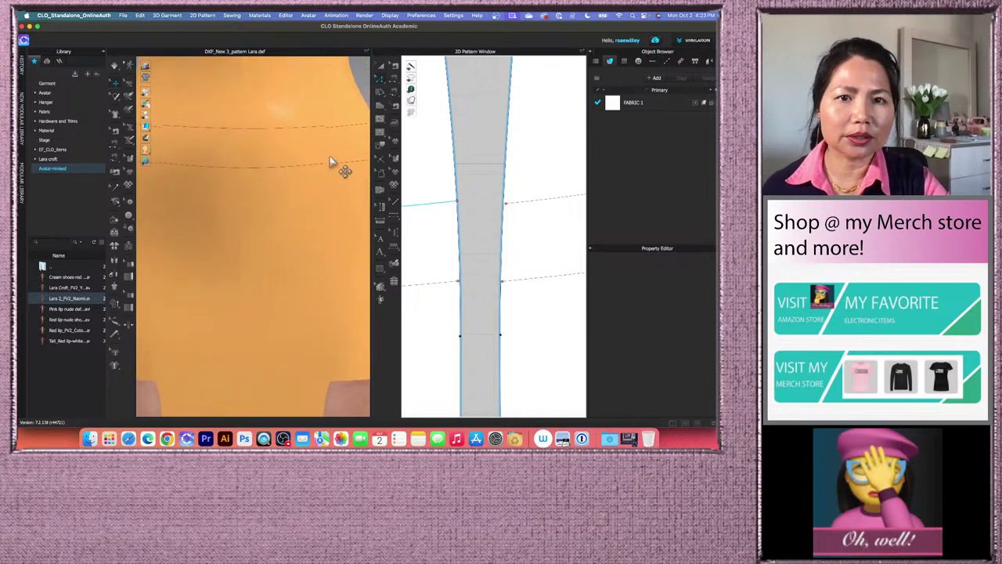
scroll(331, 162, "down", 2)
middle_click_drag(355, 88, 339, 156)
scroll(475, 202, "up", 2)
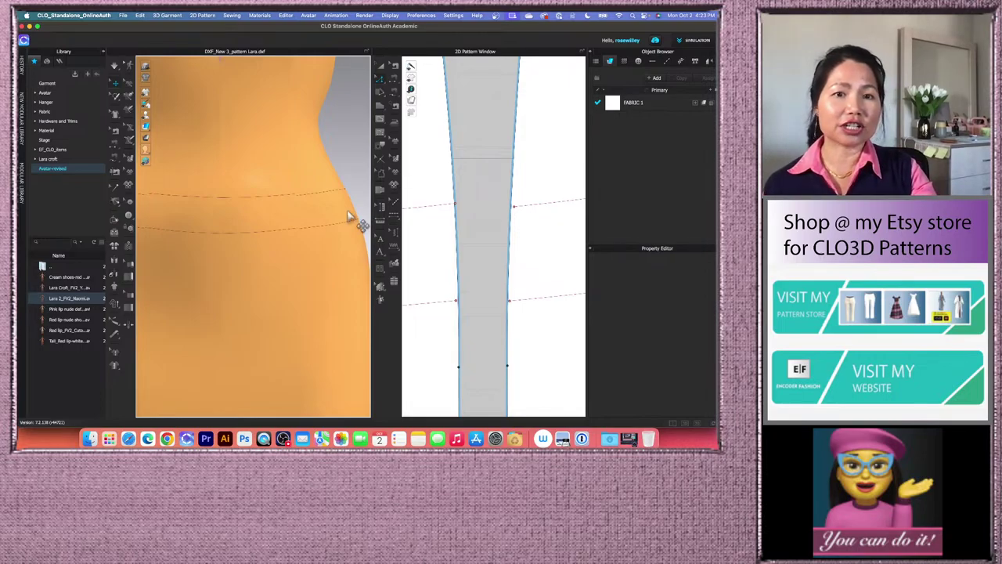
left_click(450, 208)
left_click(464, 211)
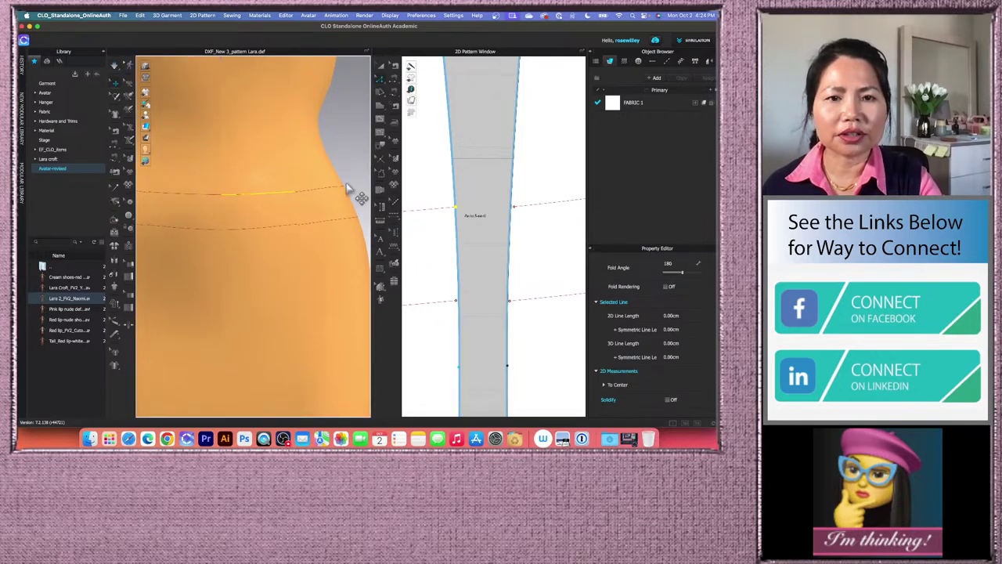
scroll(352, 196, "up", 4)
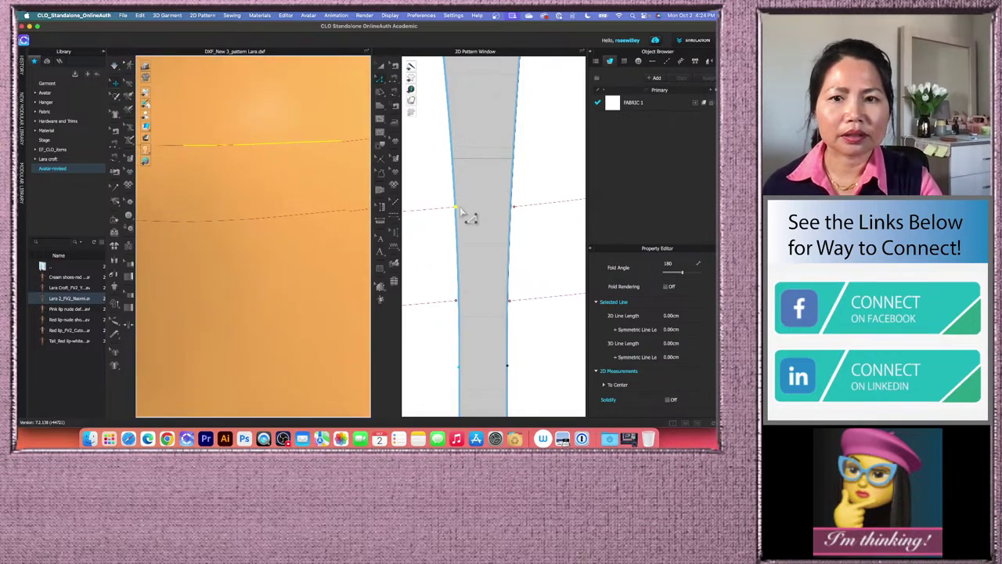
left_click_drag(457, 208, 457, 210)
key("space")
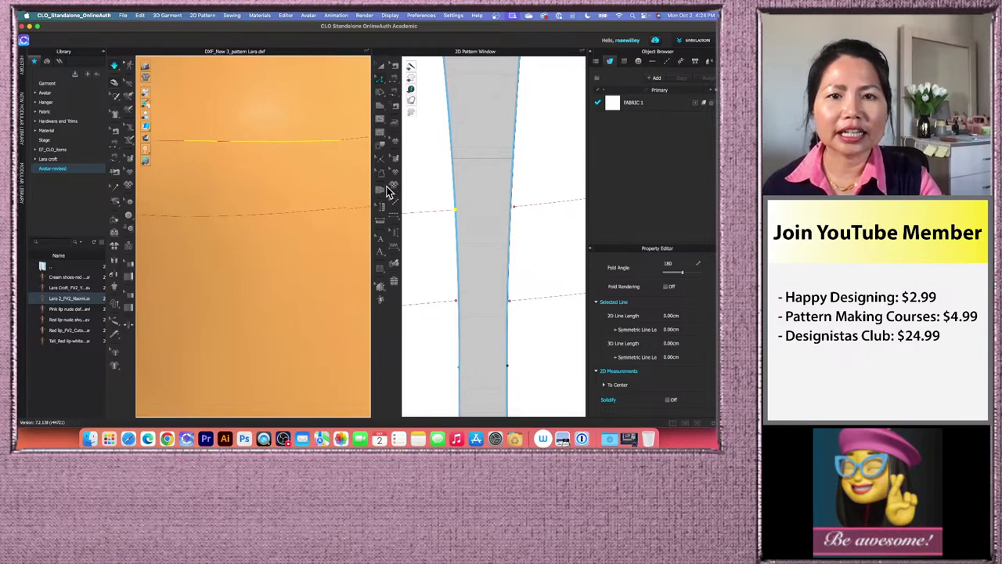
- Nudge the seam end of the upper waist line slightly up and the seam end of the lower waist line slightly down
scroll(468, 221, "up", 2)
left_click_drag(456, 210, 456, 208)
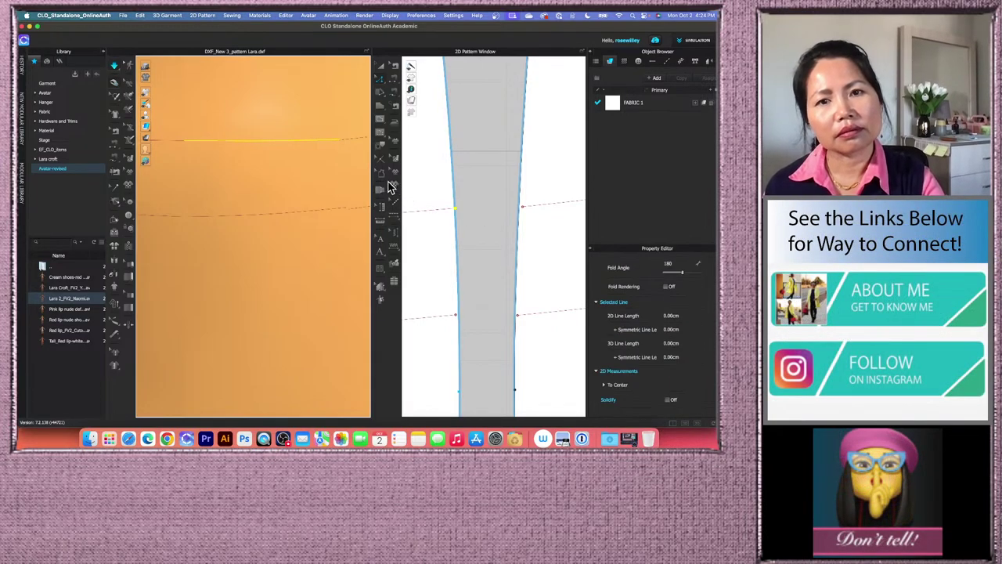
left_click(458, 317)
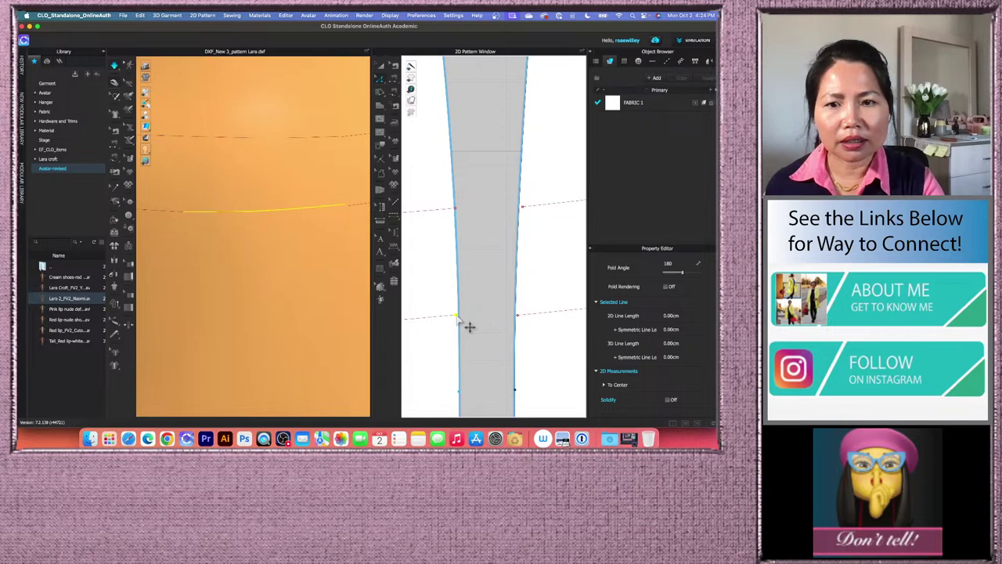
left_click_drag(458, 316, 459, 316)
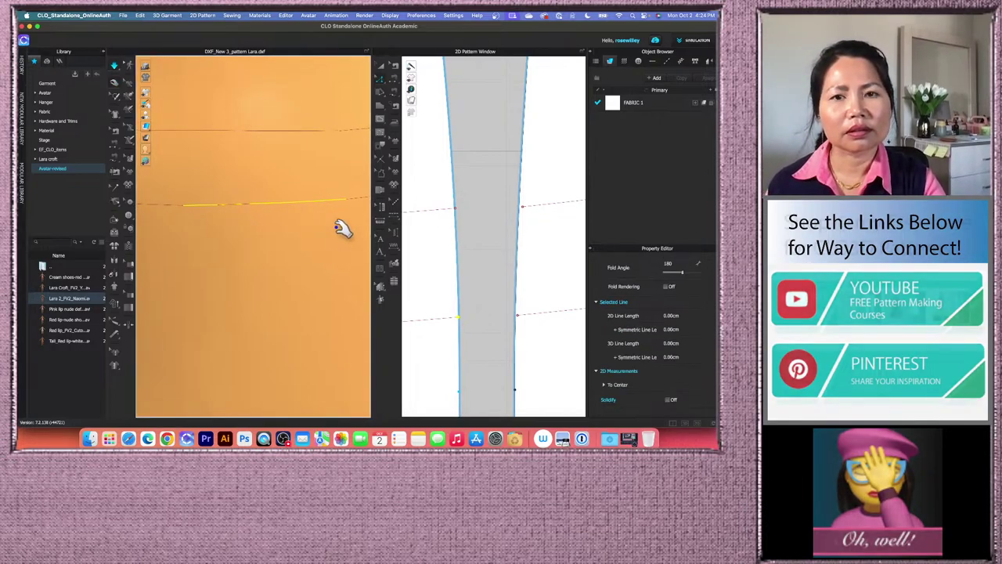
- Readjust the seam end of the upper waist line slightly and check on the dress how both lines run across the seam
scroll(473, 214, "up", 2)
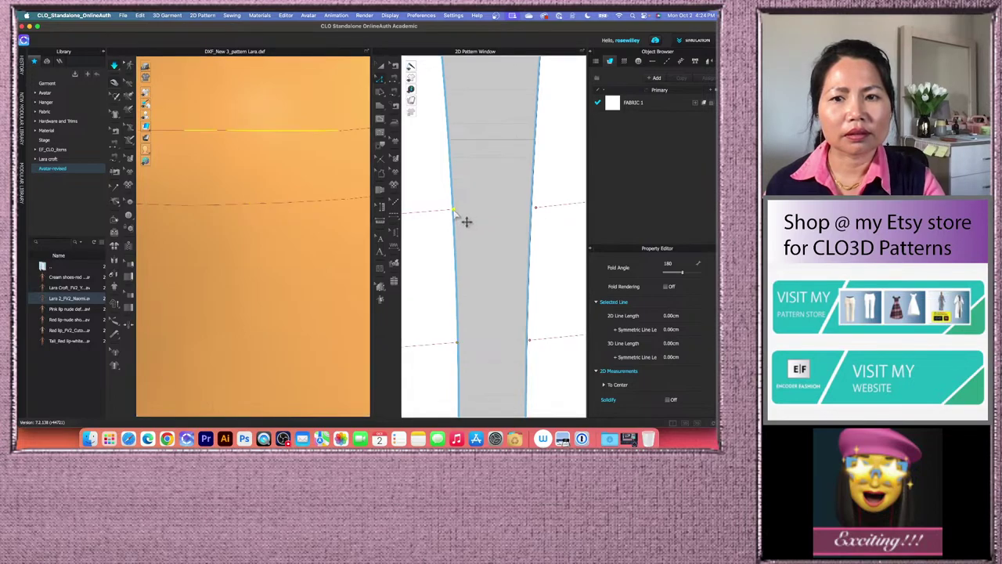
left_click_drag(453, 211, 455, 212)
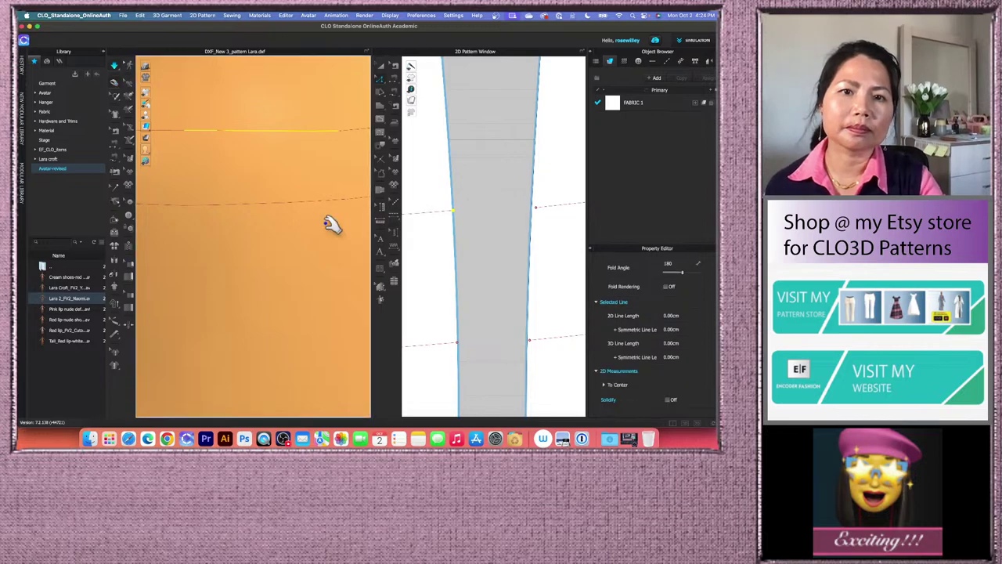
scroll(332, 225, "down", 2)
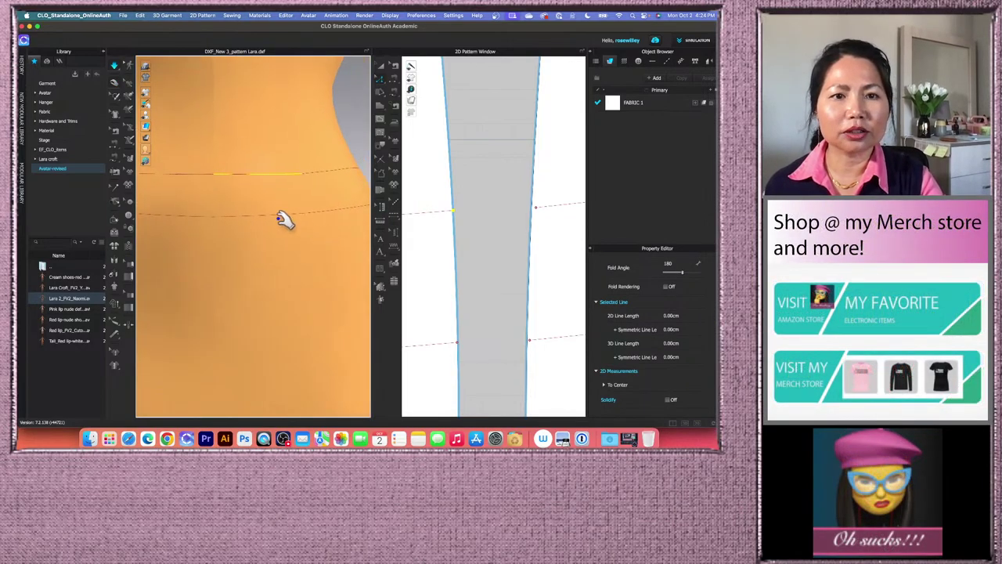
scroll(332, 193, "down", 3)
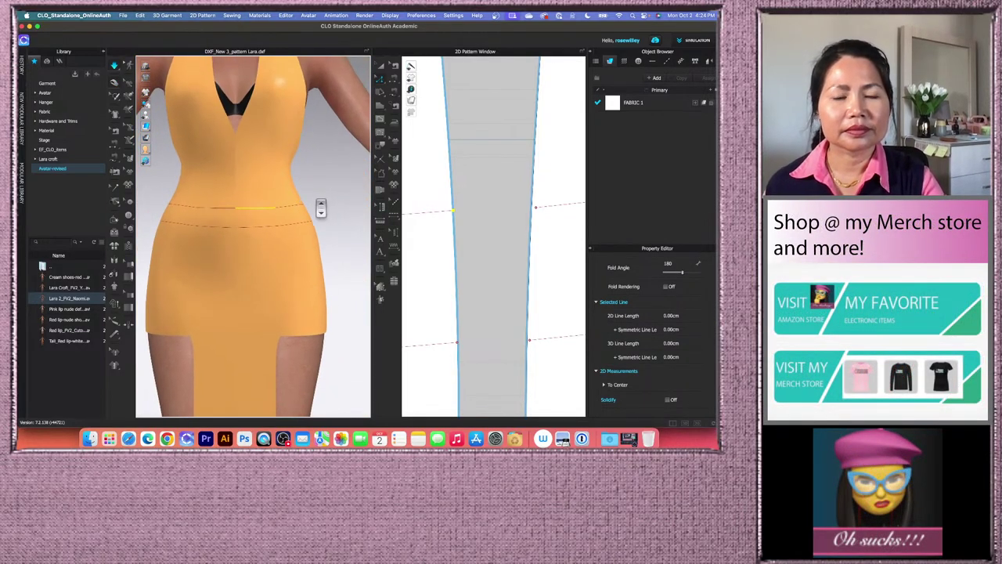
right_click_drag(339, 237, 278, 221)
scroll(296, 250, "up", 5)
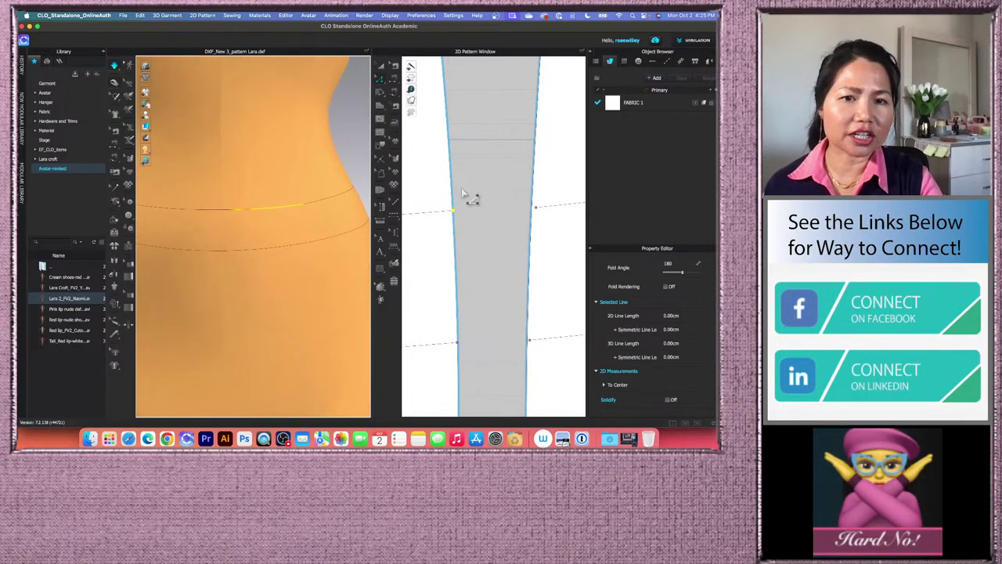
- Adjust the seam ends of the left side front panel's two waist lines, run the simulation and check their alignment on the dress
scroll(468, 197, "down", 5)
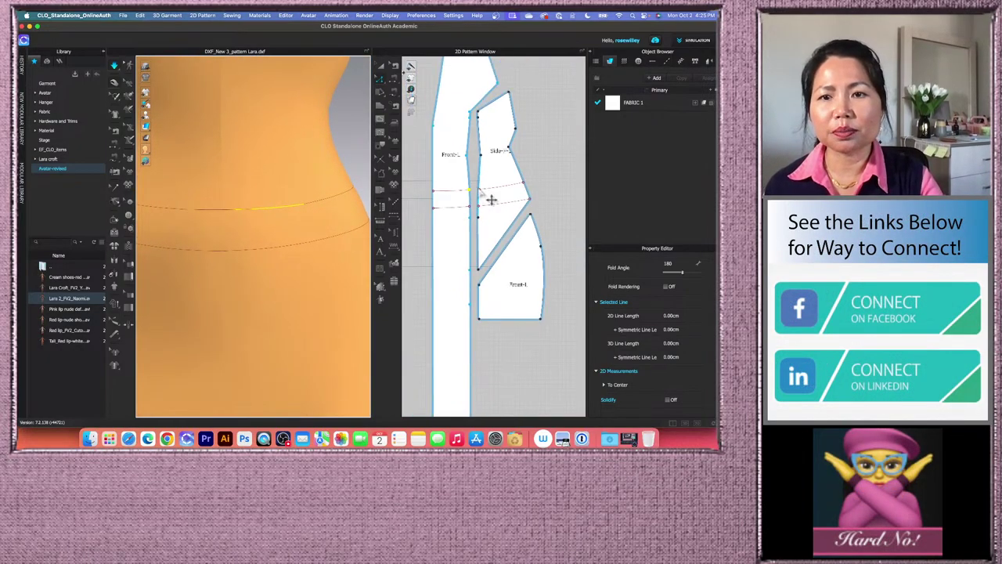
scroll(513, 192, "up", 5)
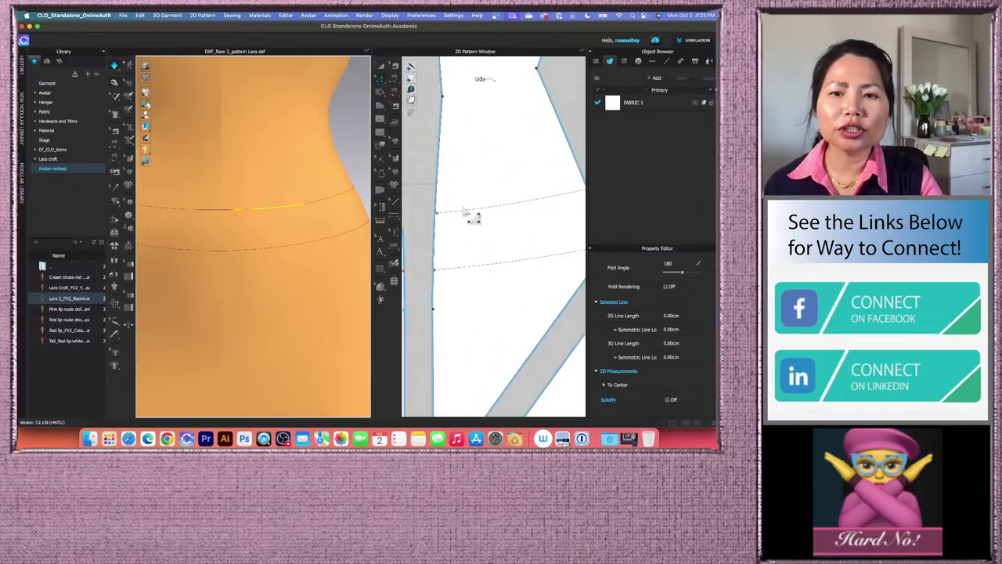
scroll(443, 222, "up", 2)
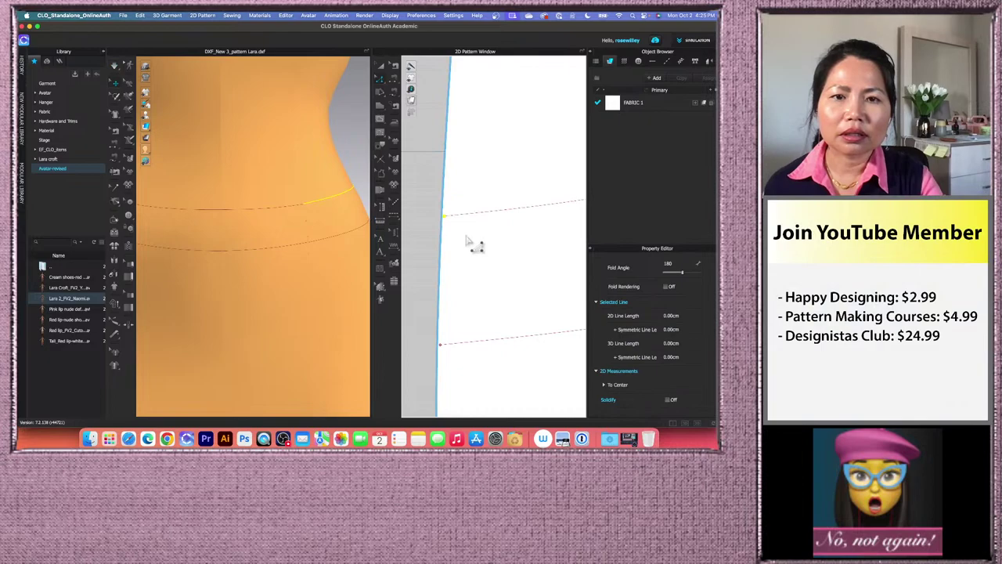
left_click(440, 345)
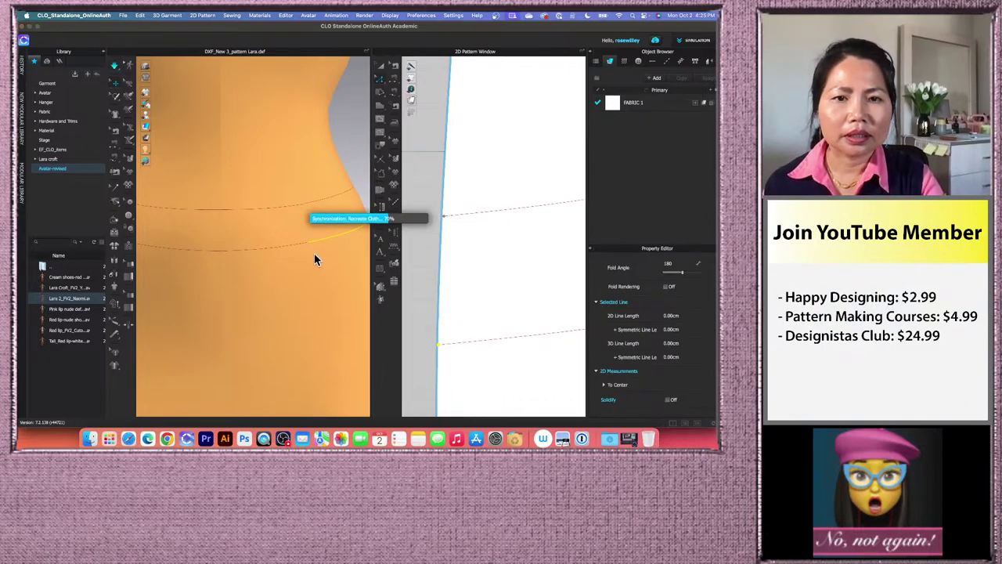
key("space")
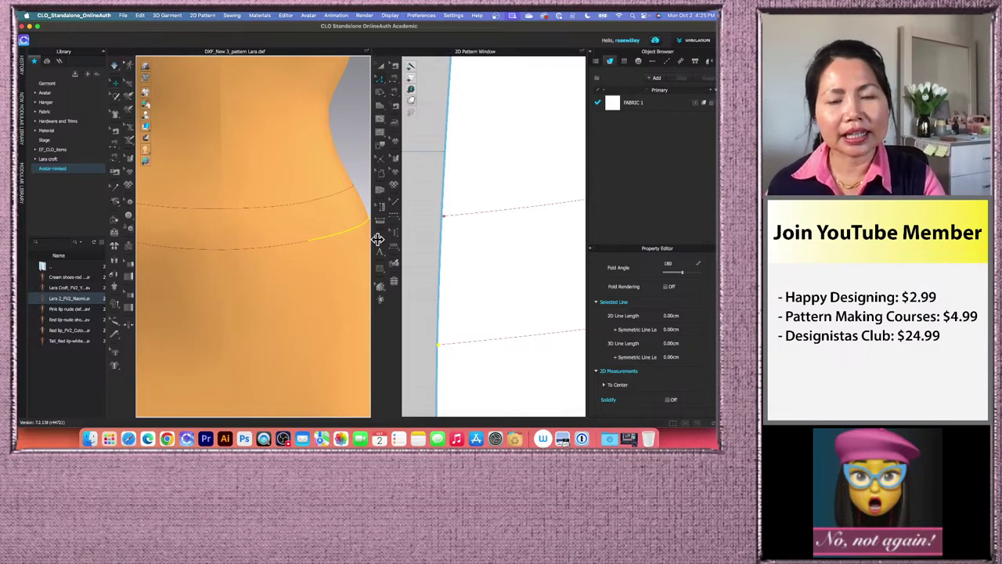
left_click(419, 205)
scroll(325, 254, "down", 5)
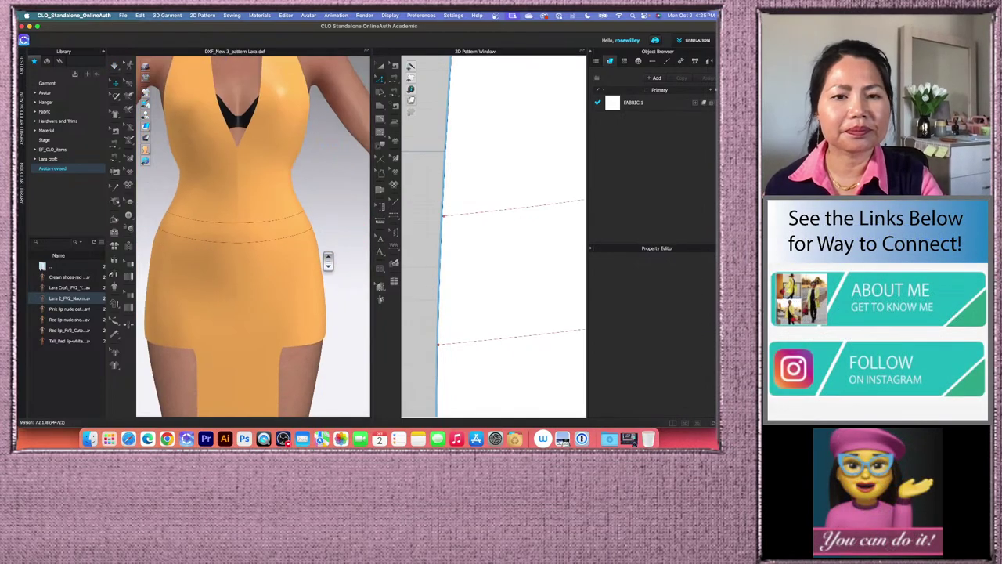
scroll(485, 202, "down", 3)
scroll(487, 205, "down", 5)
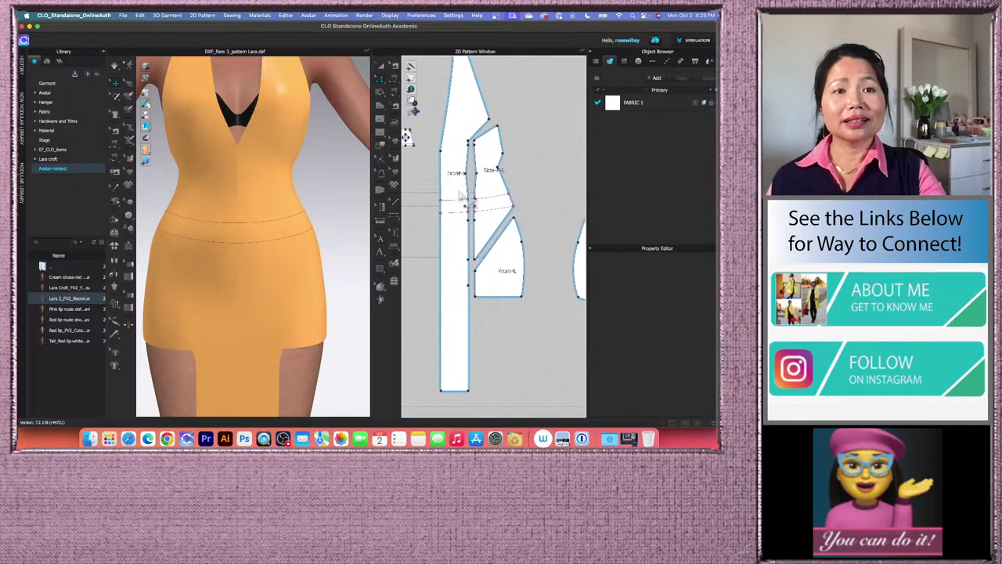
- Save the project as a new project file named Lara croft in the Desktop folder, allowing access to that folder
left_click(123, 16)
mouse_move(139, 85)
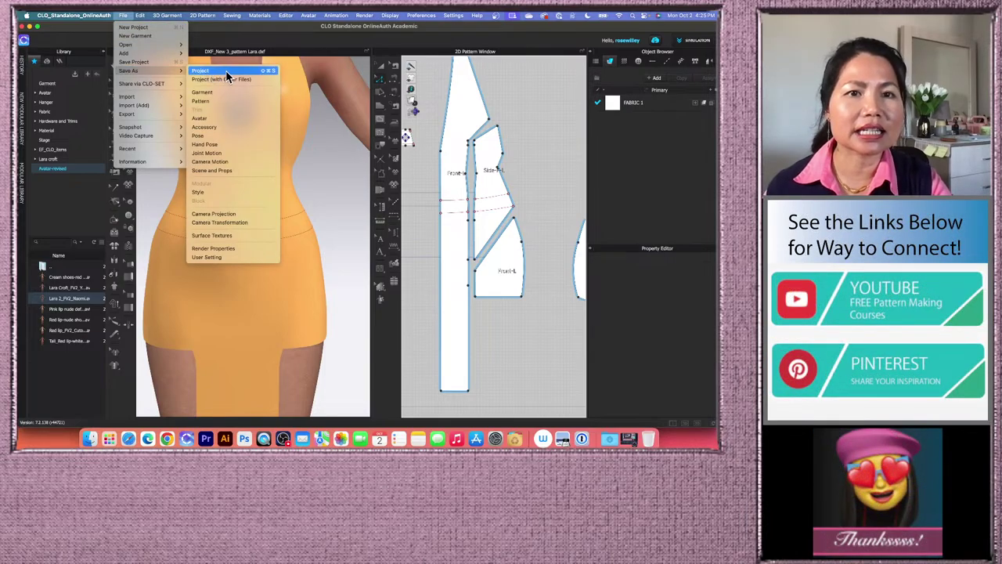
left_click(225, 71)
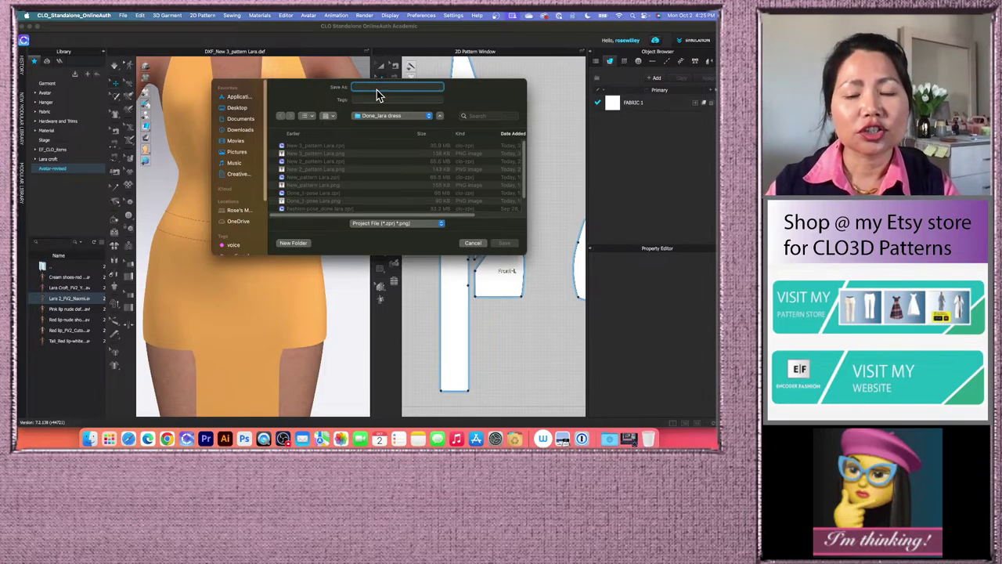
type("Lara croft")
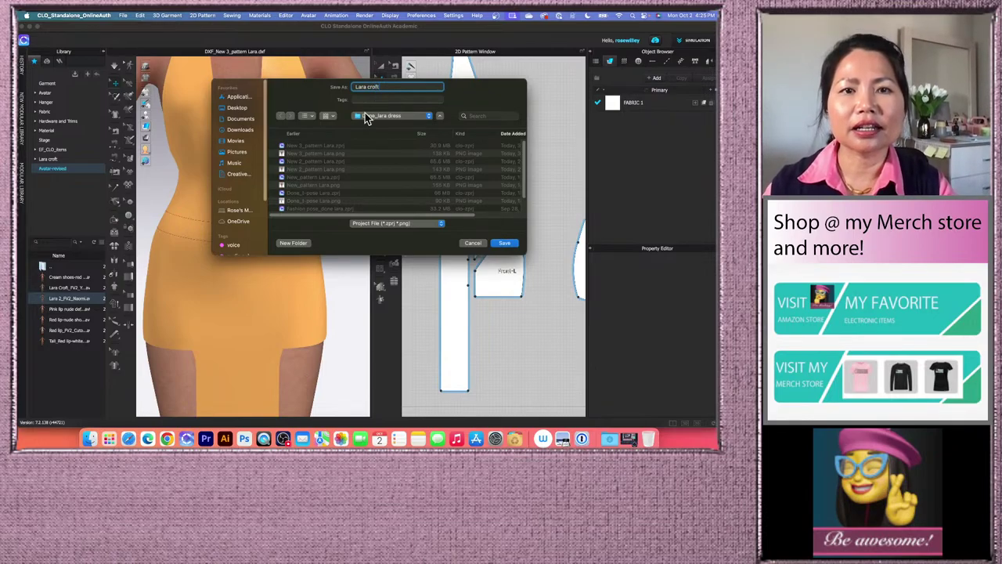
left_click(236, 107)
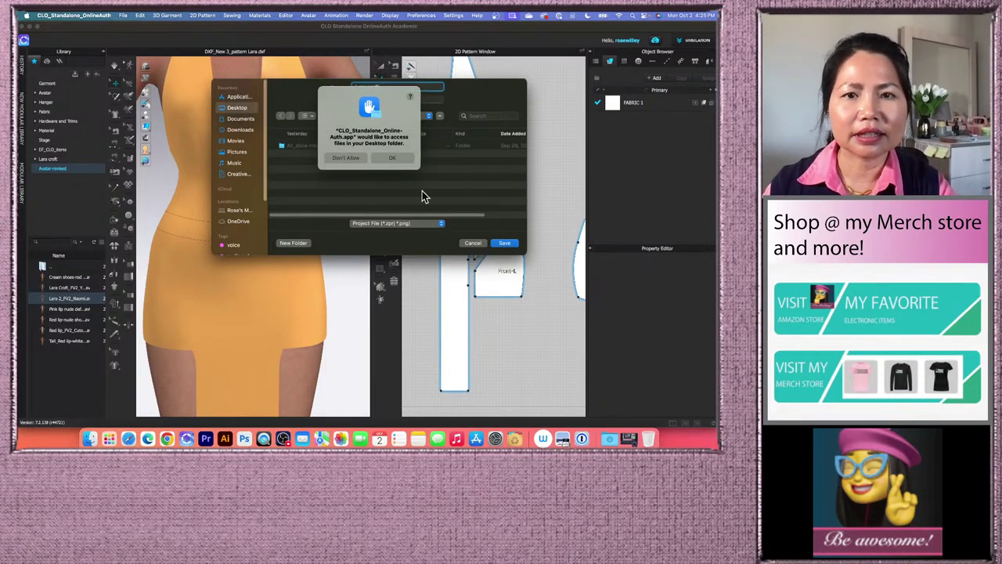
left_click(395, 157)
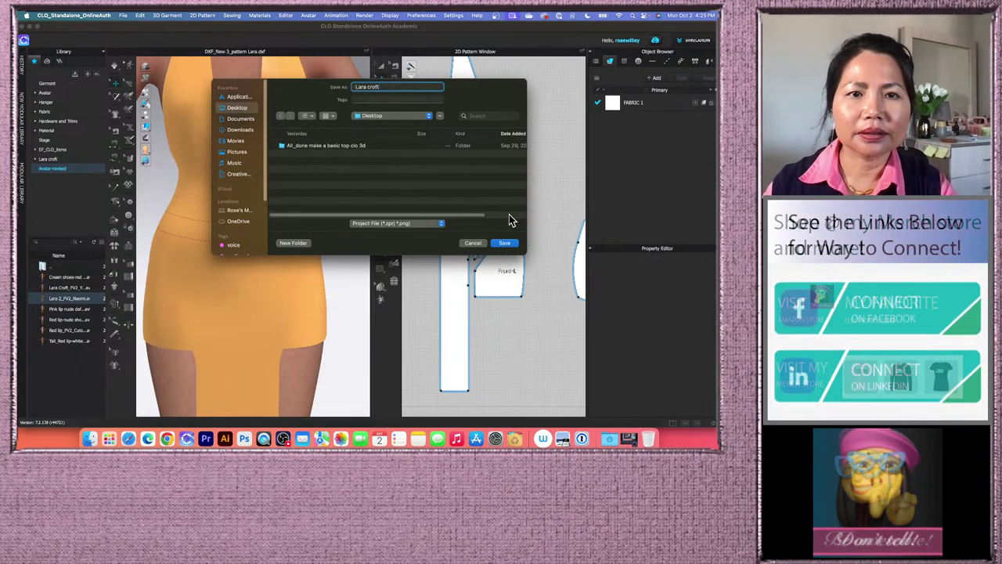
left_click(504, 242)
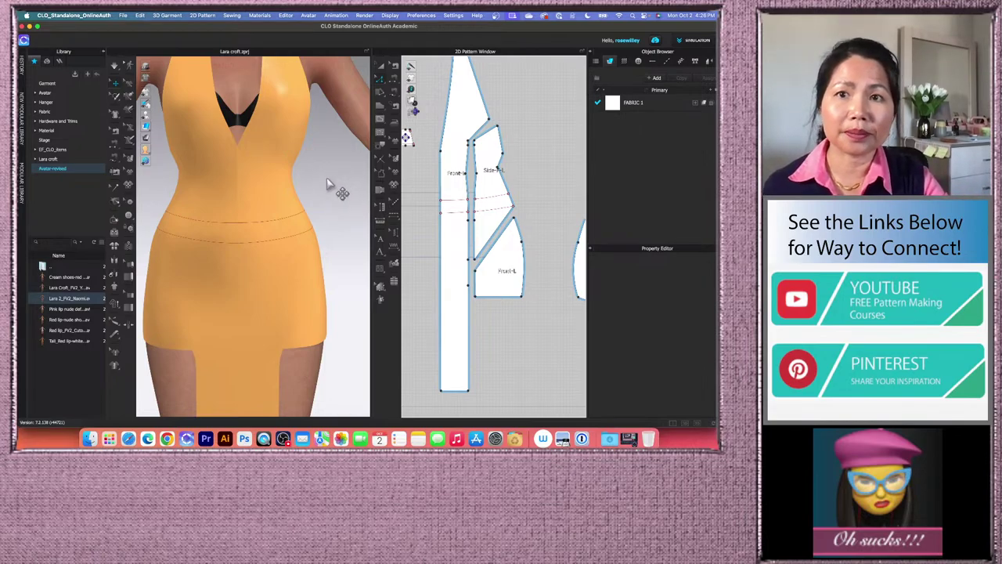
- Examine the dress on the avatar up close and at full length, from the front and at an angle
scroll(321, 202, "down", 3)
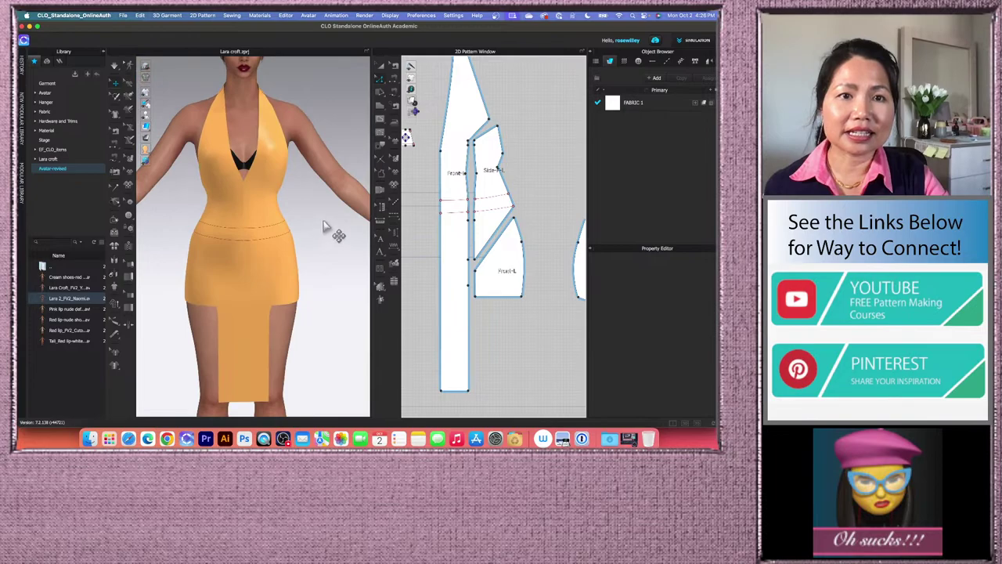
scroll(327, 238, "down", 5)
scroll(318, 244, "up", 5)
scroll(312, 244, "down", 3)
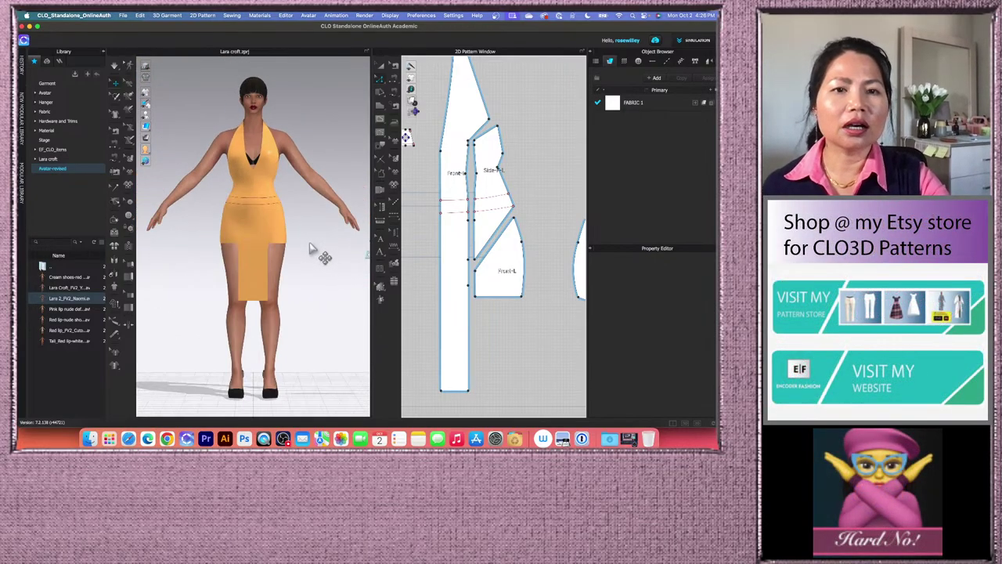
scroll(320, 255, "up", 4)
scroll(306, 178, "down", 2)
scroll(307, 179, "up", 2)
scroll(310, 182, "down", 2)
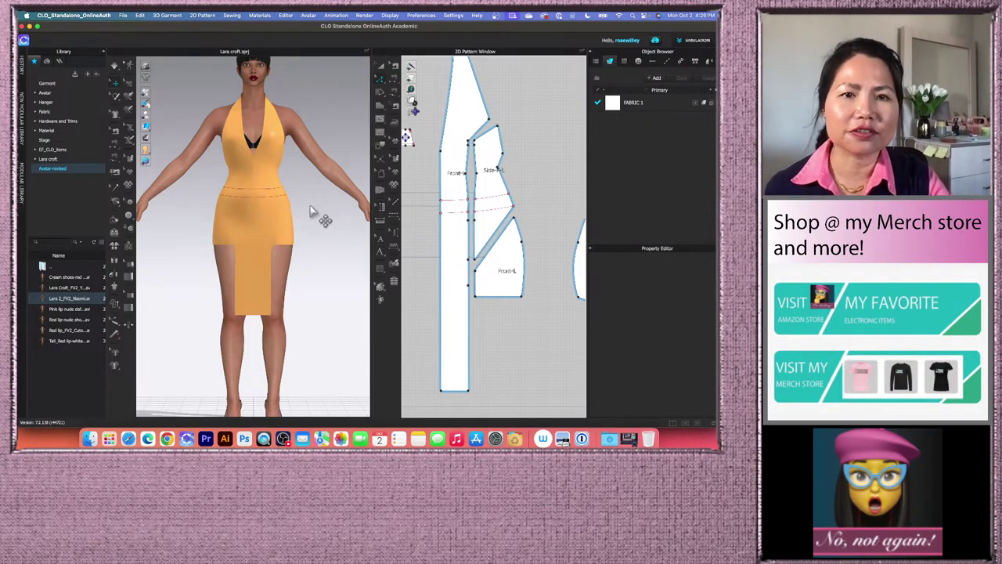
scroll(433, 221, "down", 3)
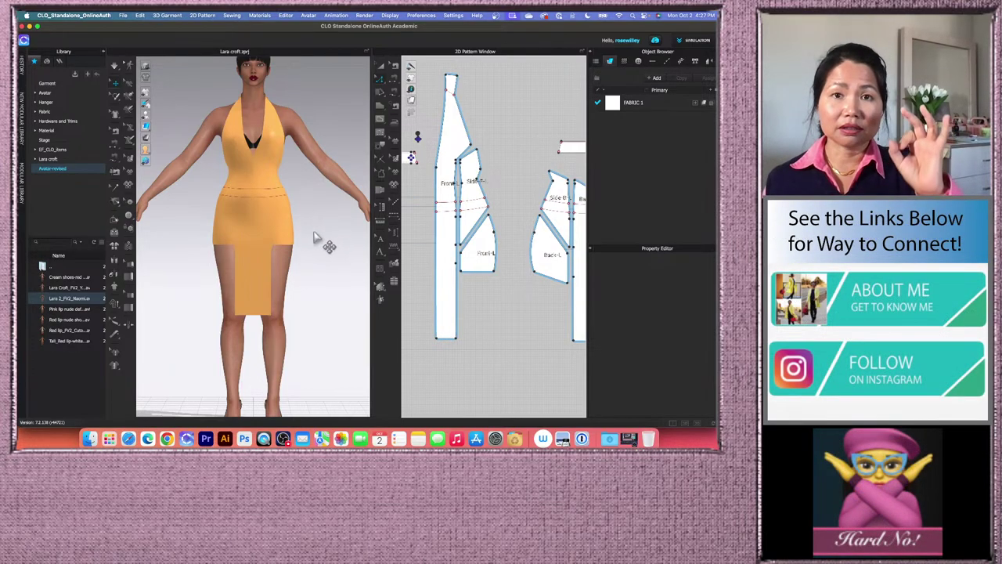
scroll(322, 230, "down", 1)
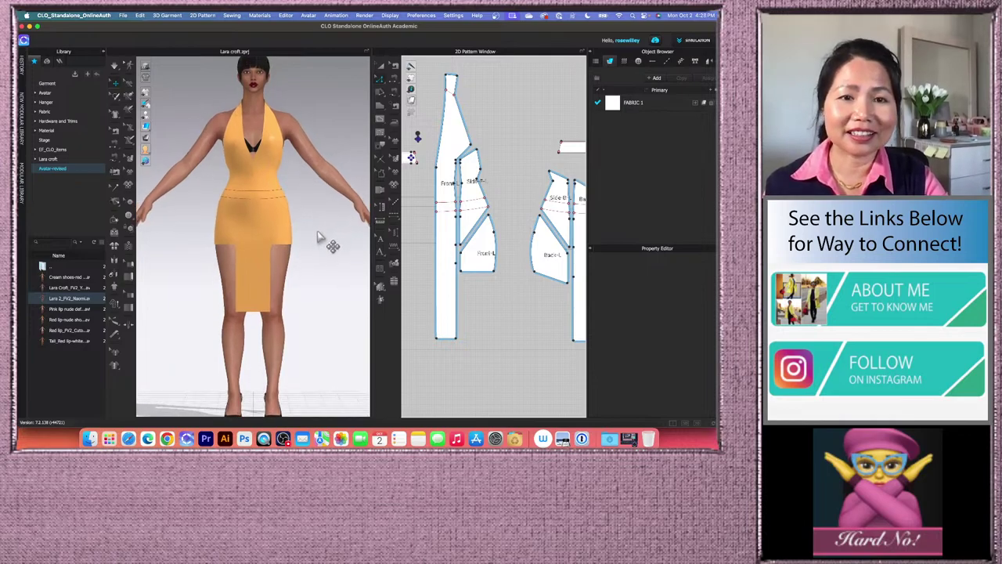
scroll(325, 237, "up", 2)
right_click_drag(331, 238, 311, 231)
scroll(327, 235, "up", 1)
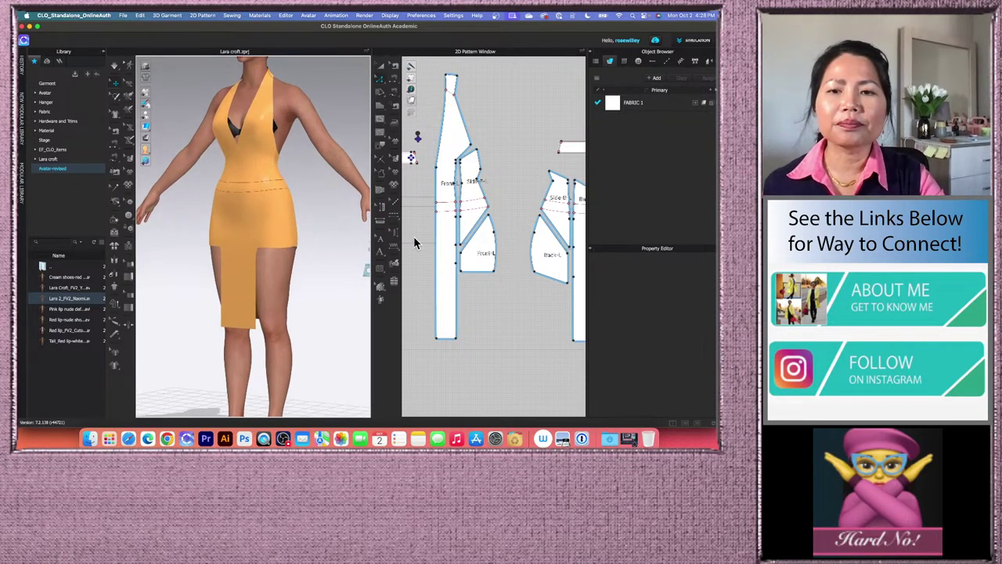
- Unfreeze the front belt strip together with the small pieces above it, located between the two front panel groups
scroll(468, 235, "down", 3)
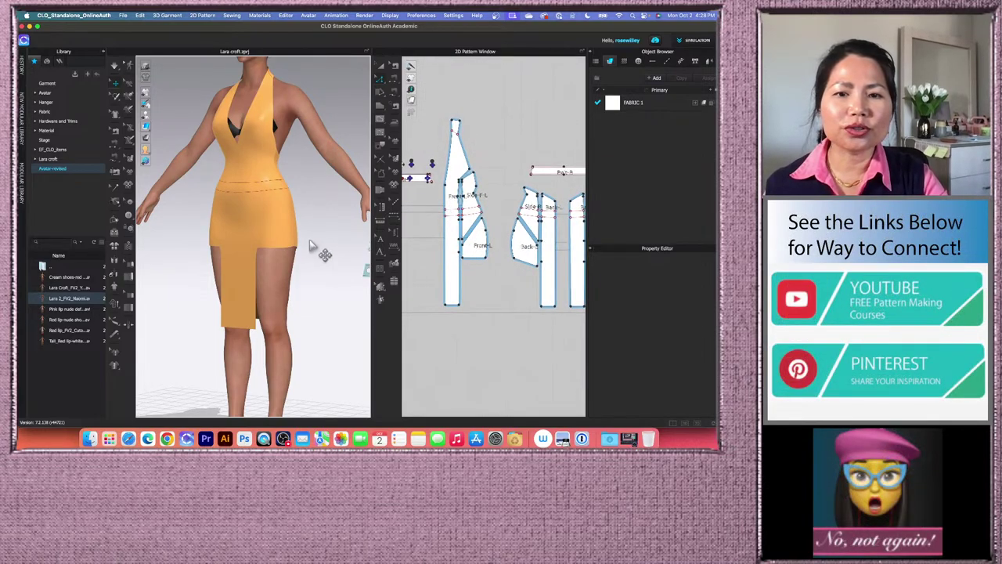
scroll(319, 245, "down", 3)
scroll(451, 205, "up", 2)
scroll(349, 255, "down", 5)
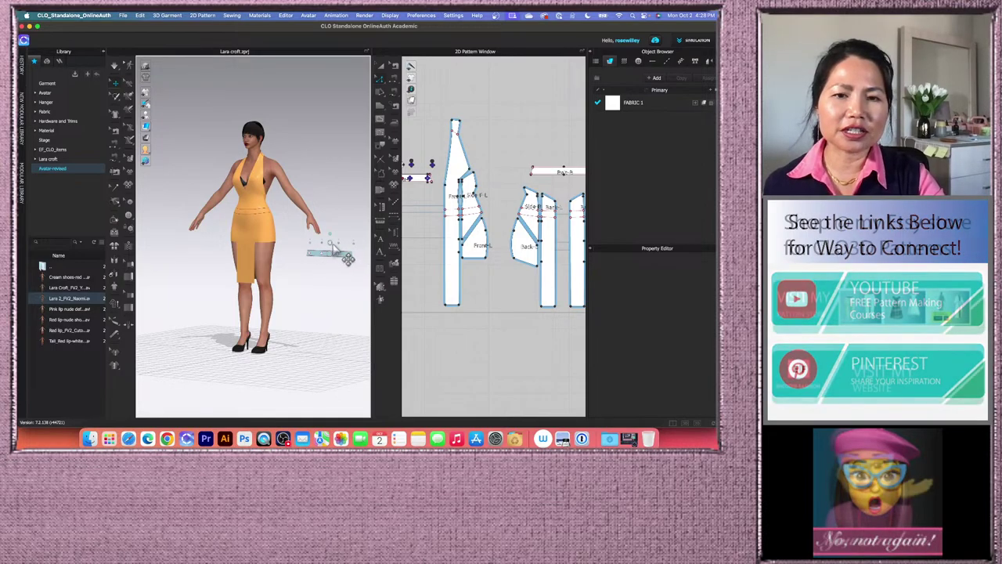
scroll(496, 178, "down", 3)
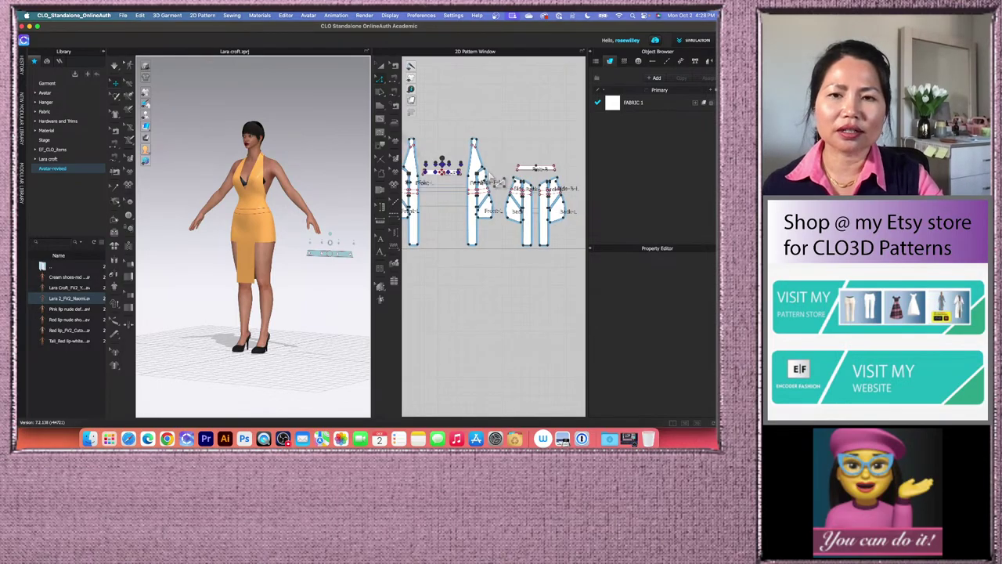
scroll(438, 174, "up", 5)
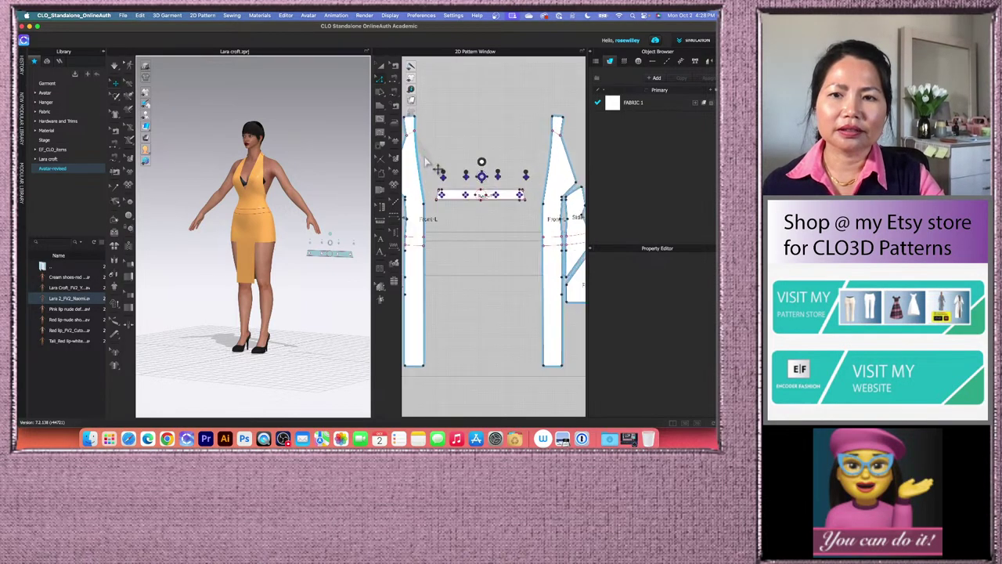
scroll(456, 178, "down", 2)
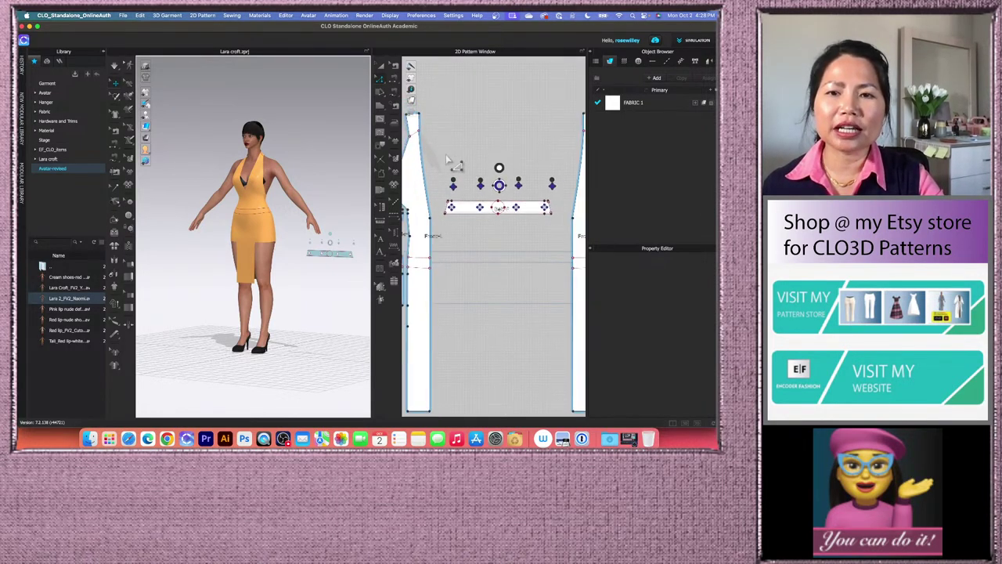
left_click(380, 66)
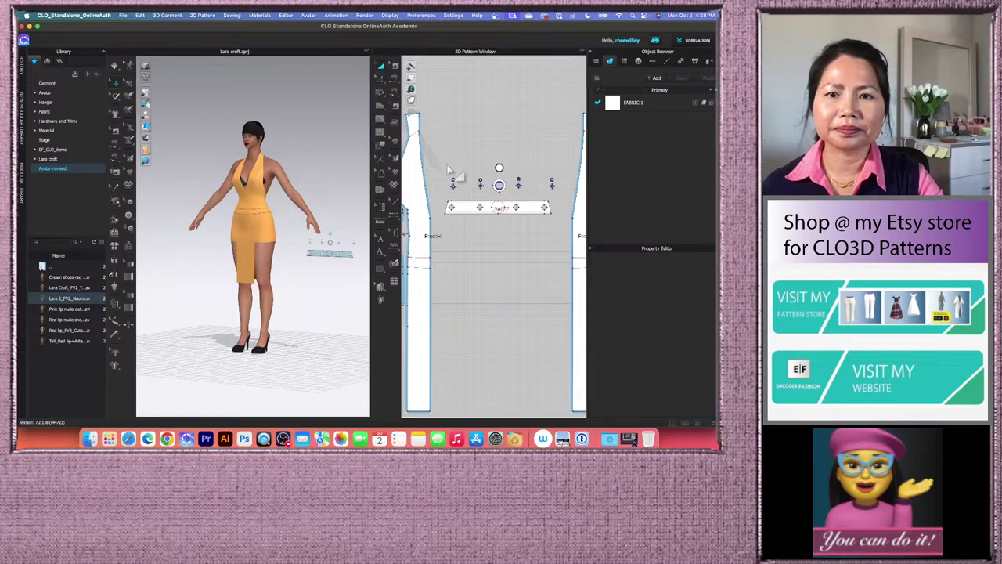
left_click_drag(434, 145, 553, 236)
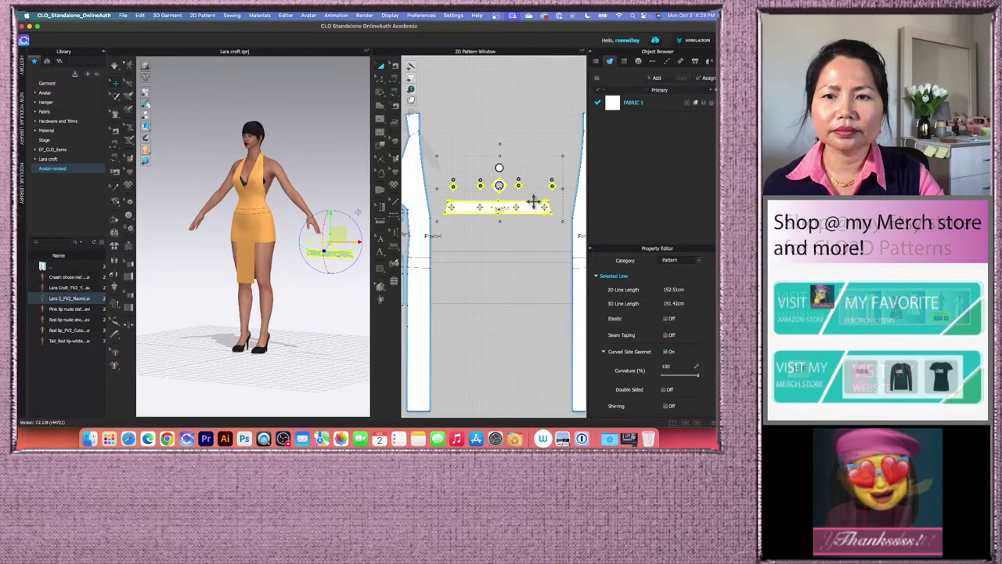
right_click(533, 207)
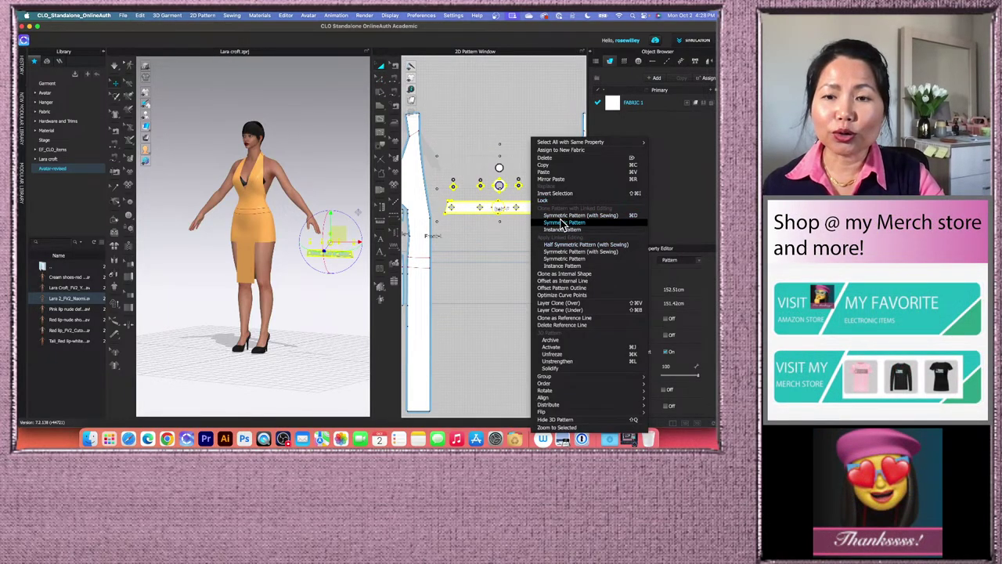
left_click(555, 354)
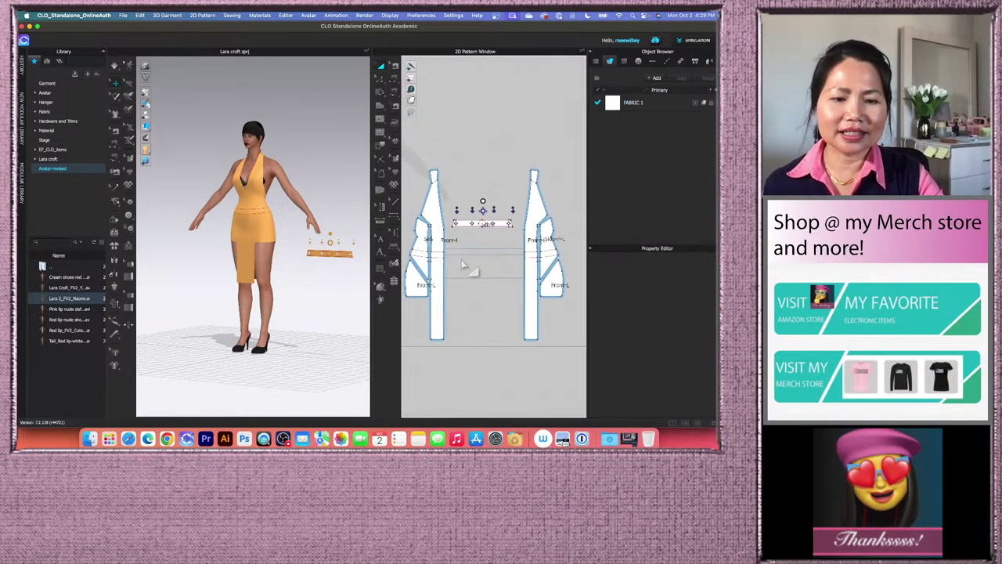
- Unfreeze the back belt piece above the back panels and clear the selection
middle_click_drag(550, 236, 506, 235)
scroll(525, 219, "up", 4)
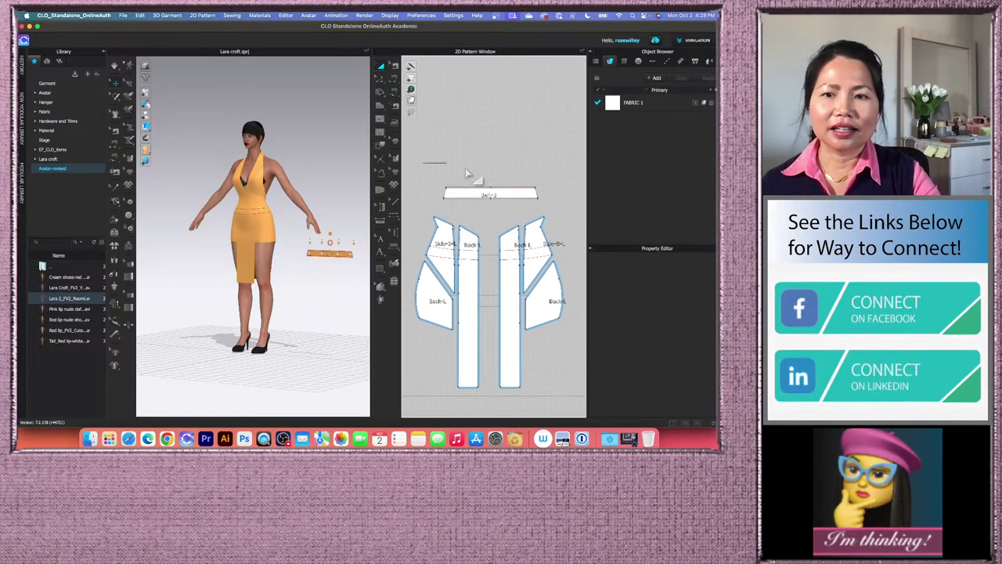
left_click(520, 193)
right_click(524, 191)
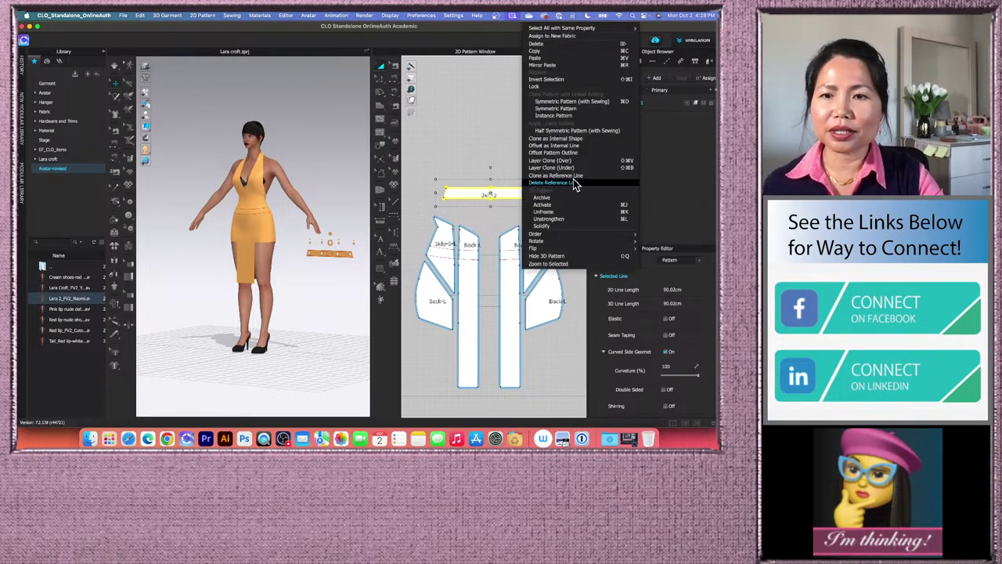
left_click(562, 213)
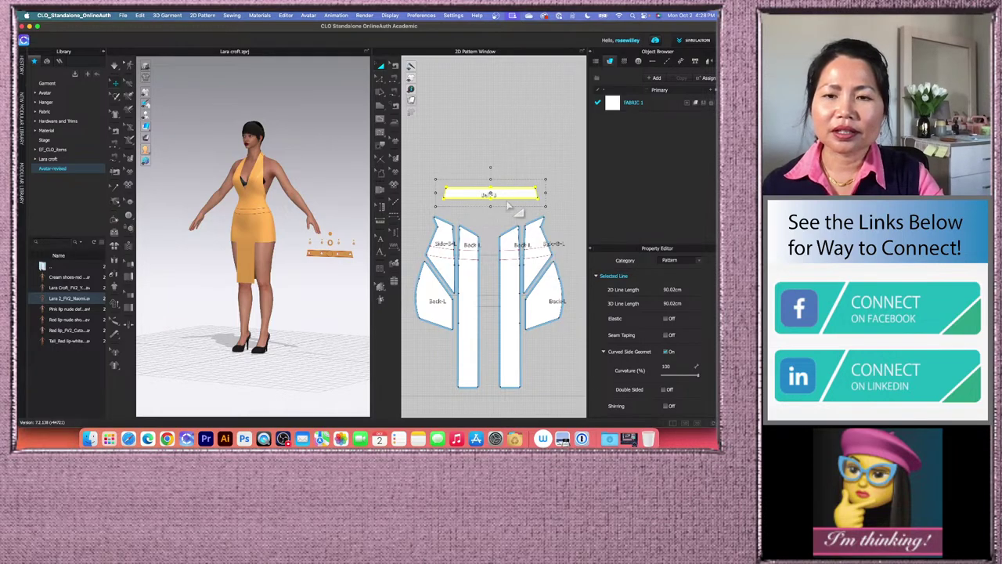
left_click(490, 229)
- Sew the upper edge of the back belt to the upper waist lines across the four back panels in sequence
scroll(474, 225, "up", 3)
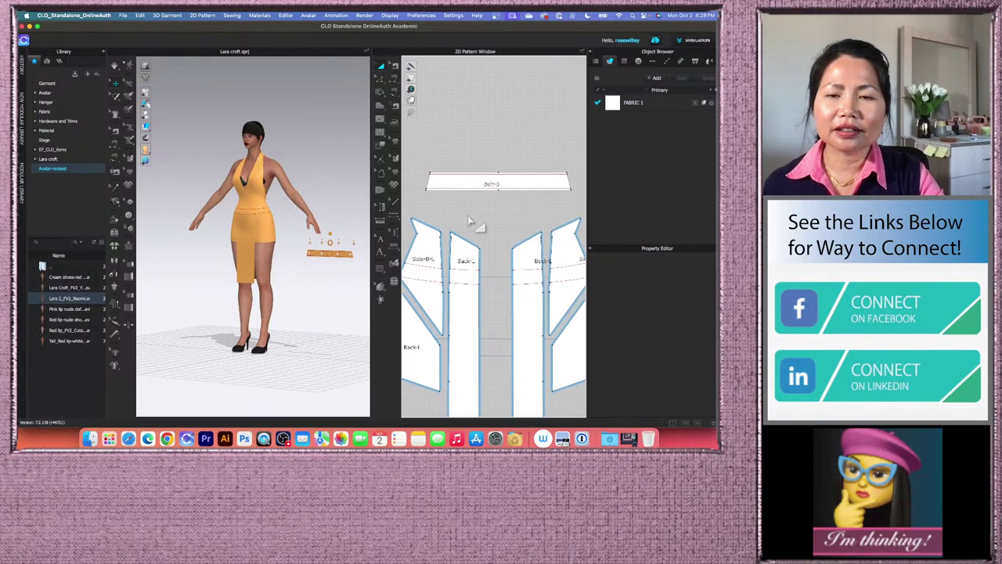
scroll(474, 224, "up", 1)
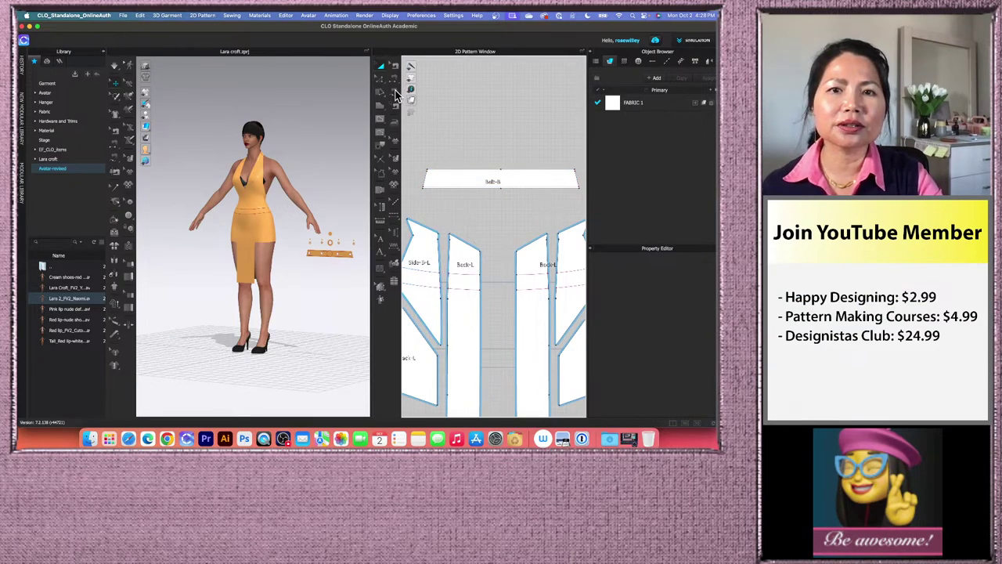
left_click(411, 78)
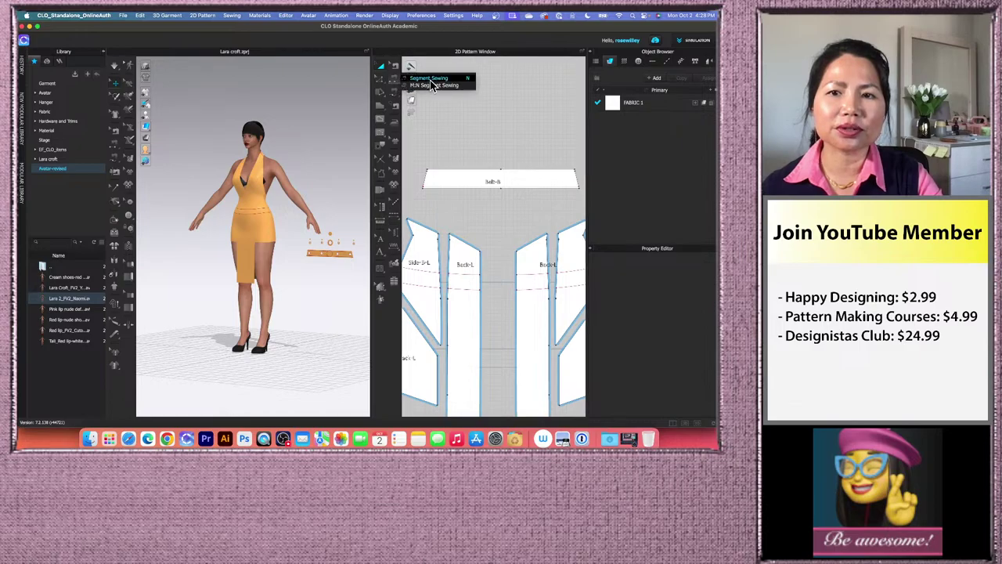
left_click(430, 80)
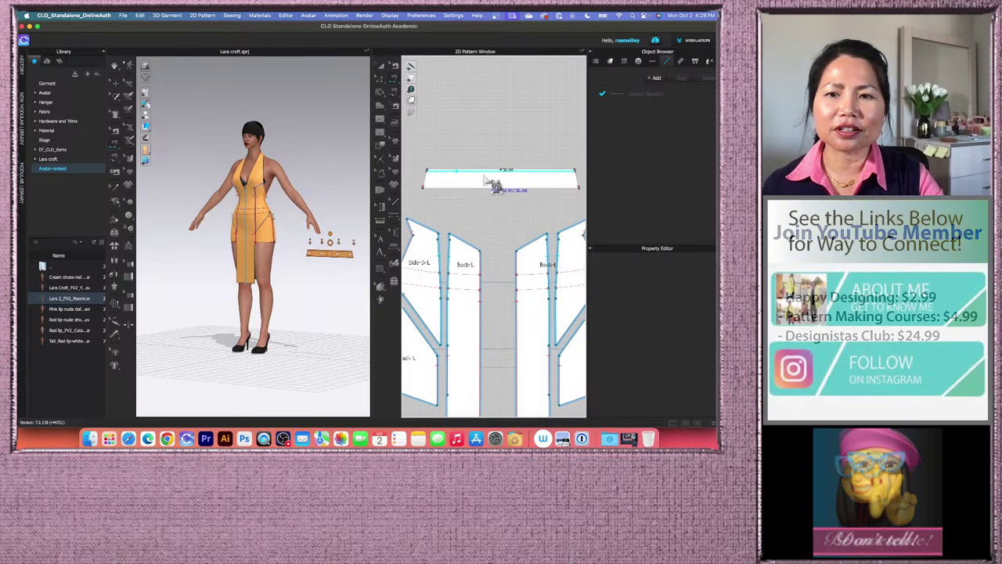
scroll(493, 182, "down", 2)
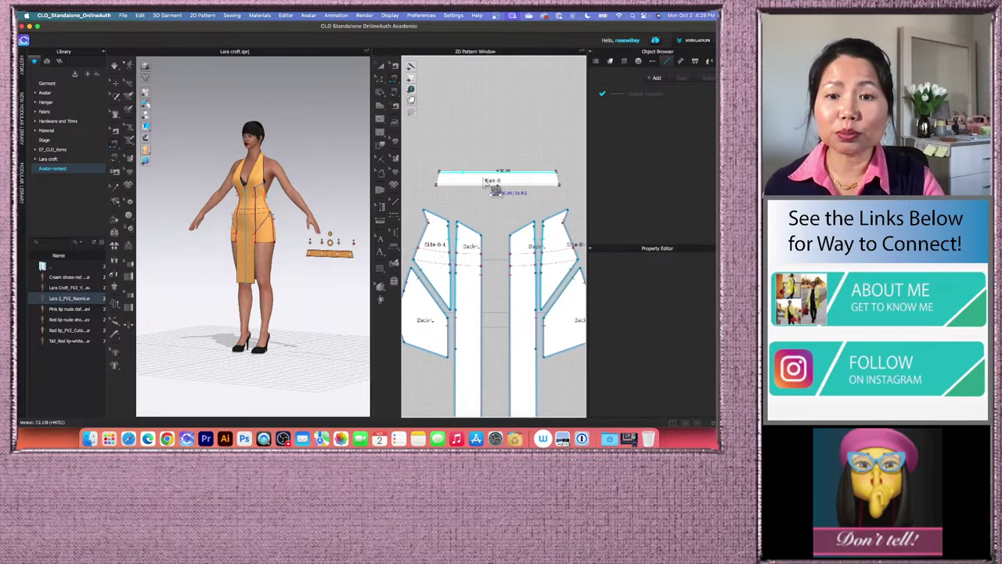
left_click(489, 182)
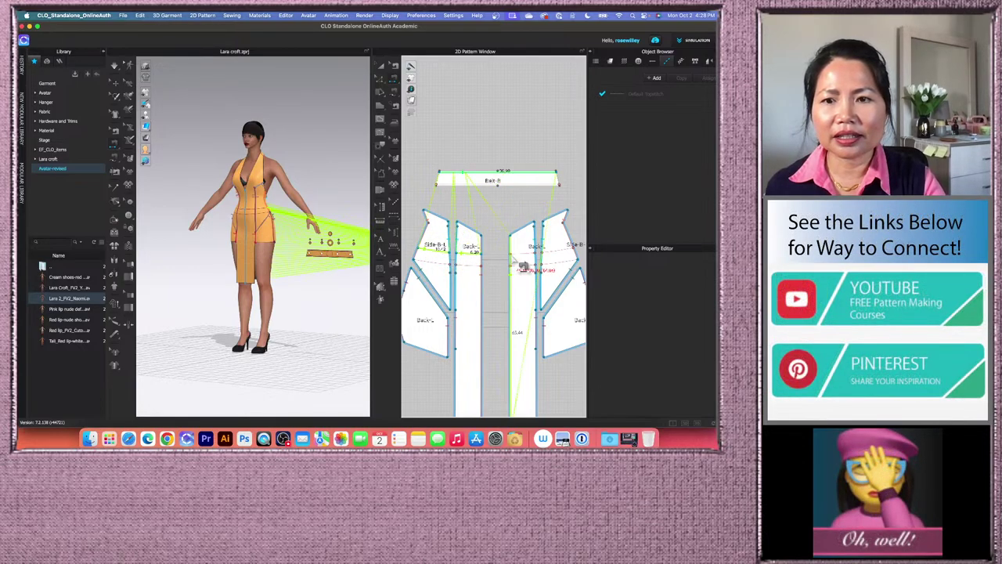
left_click(563, 251)
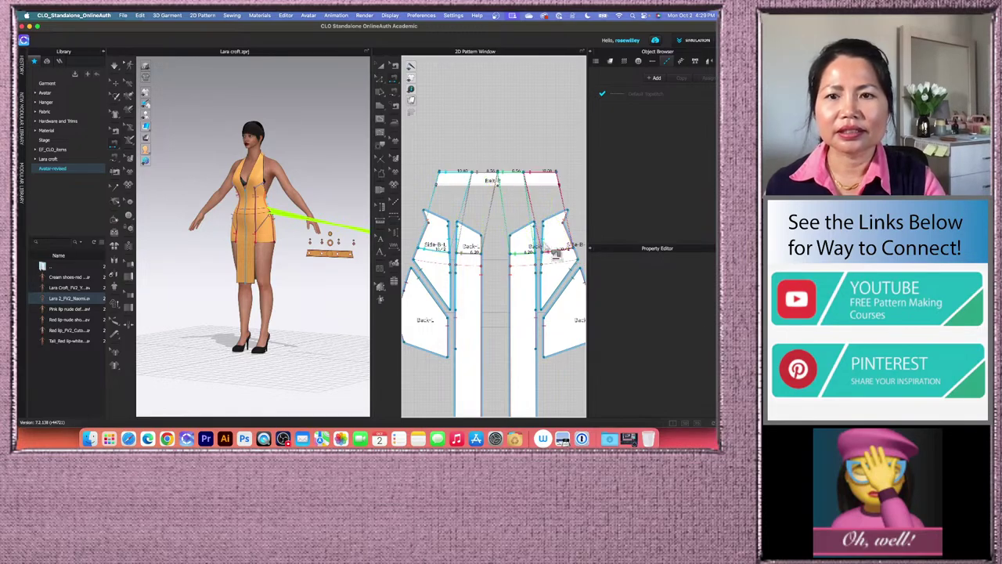
- Sew the lower edge of the back belt to the lower waist lines across the four back panels
left_click(452, 189)
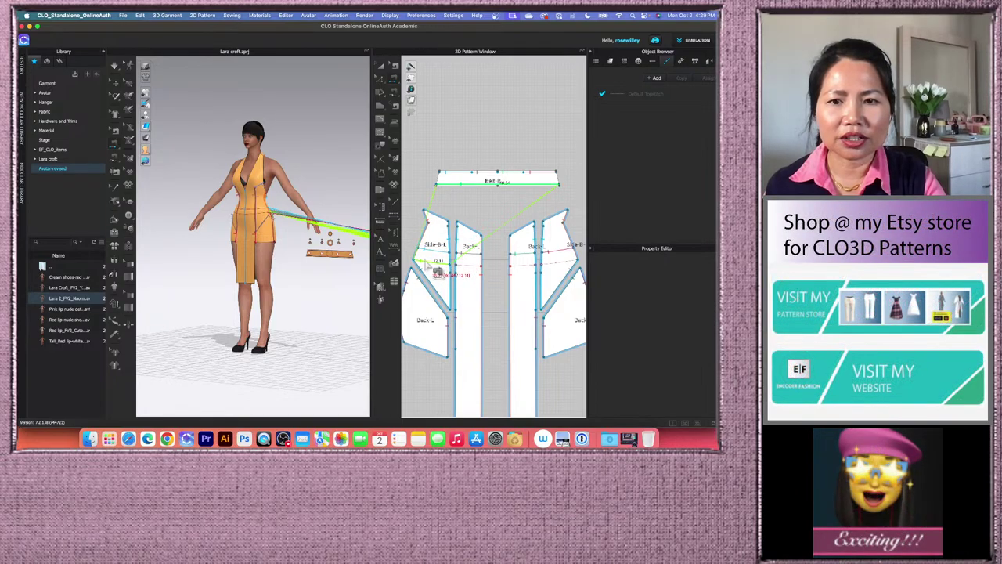
left_click(463, 270)
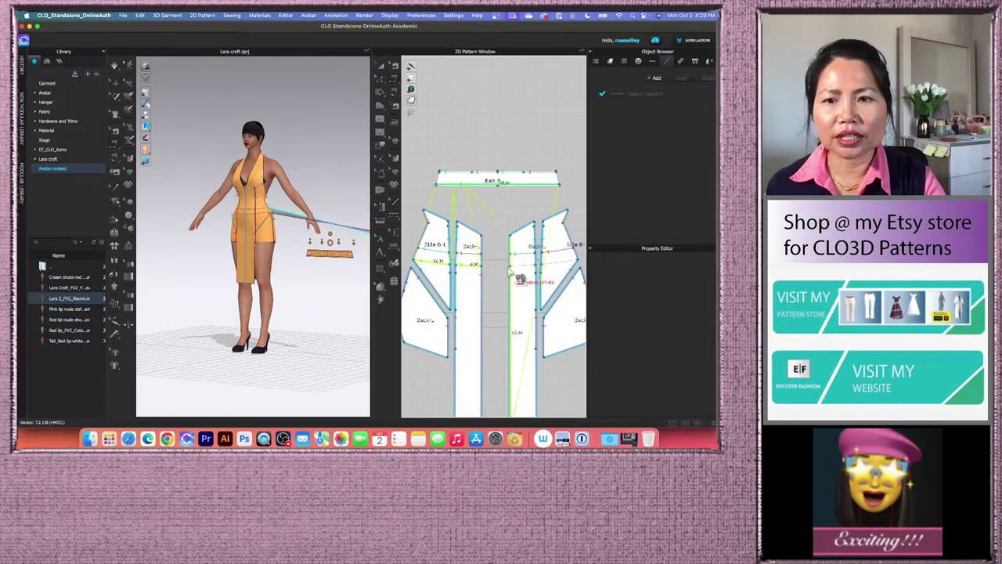
left_click(519, 270)
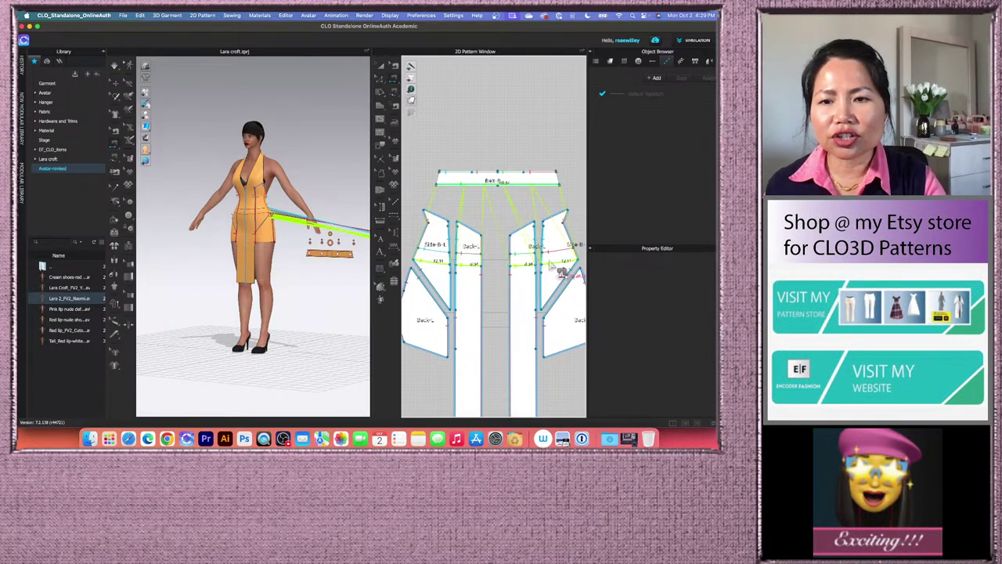
key("Return")
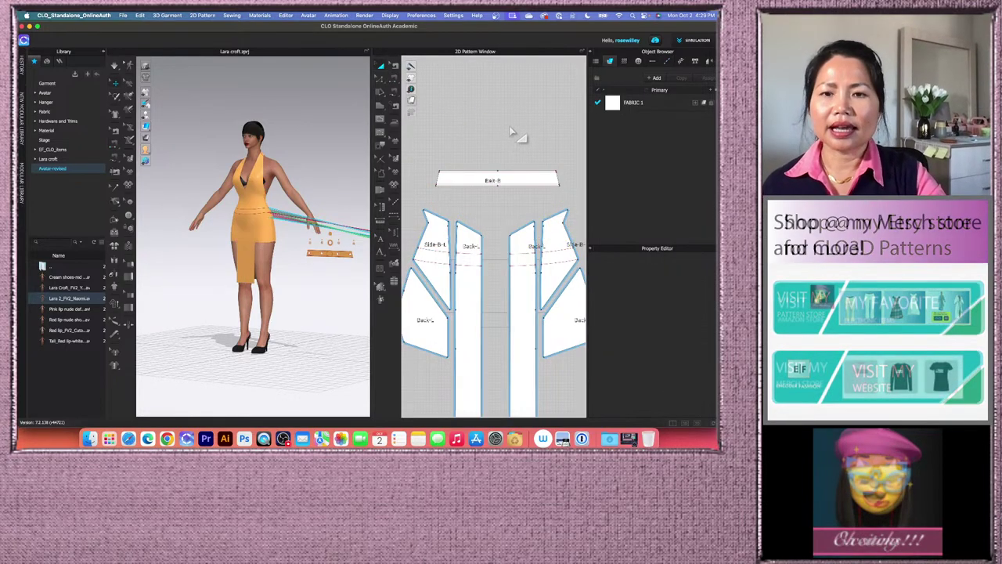
- Widen the 2D pattern area against the 3D view and frame both front panel groups together with the front belt
scroll(516, 137, "down", 3)
scroll(516, 137, "down", 5)
scroll(501, 113, "up", 4)
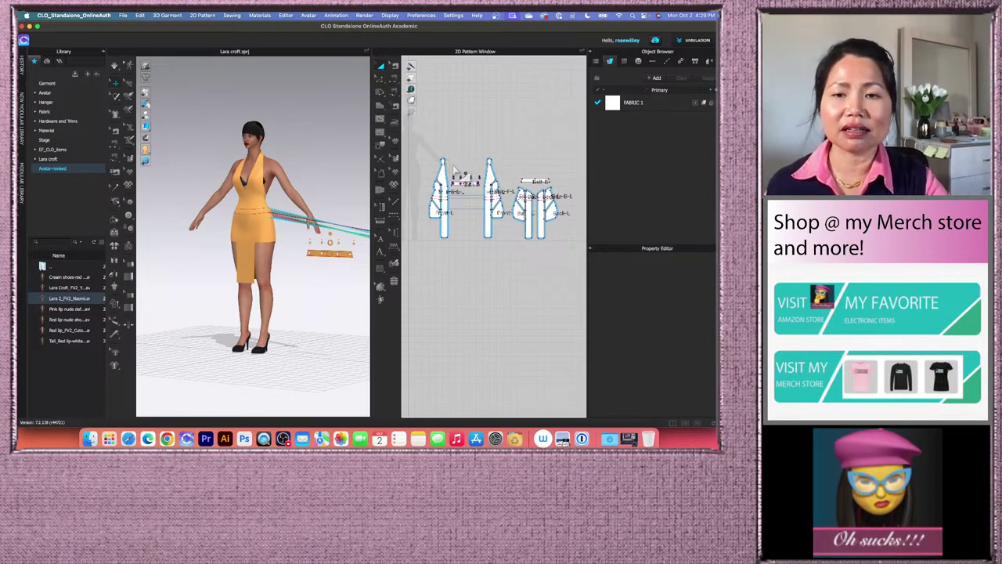
scroll(437, 167, "up", 4)
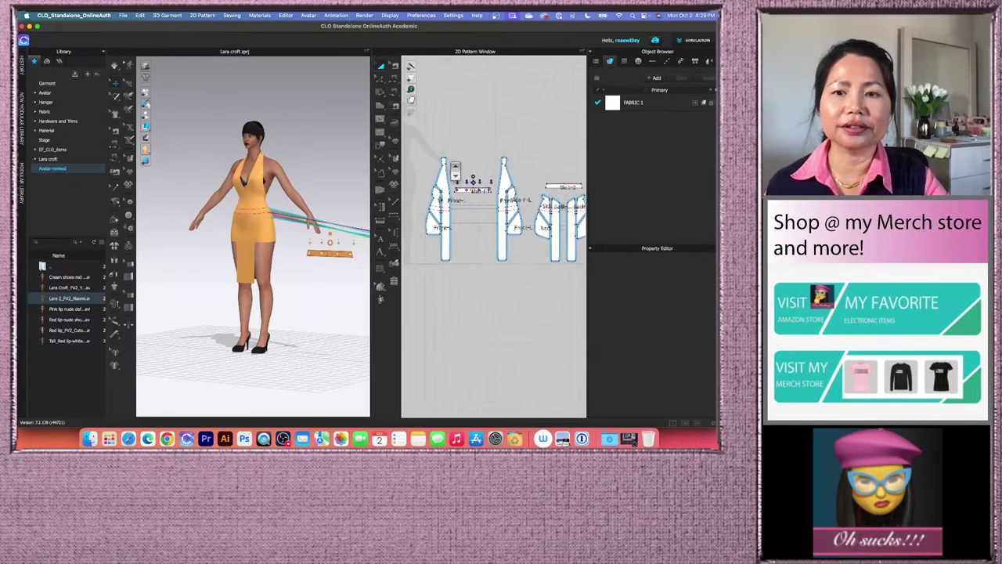
scroll(446, 163, "up", 3)
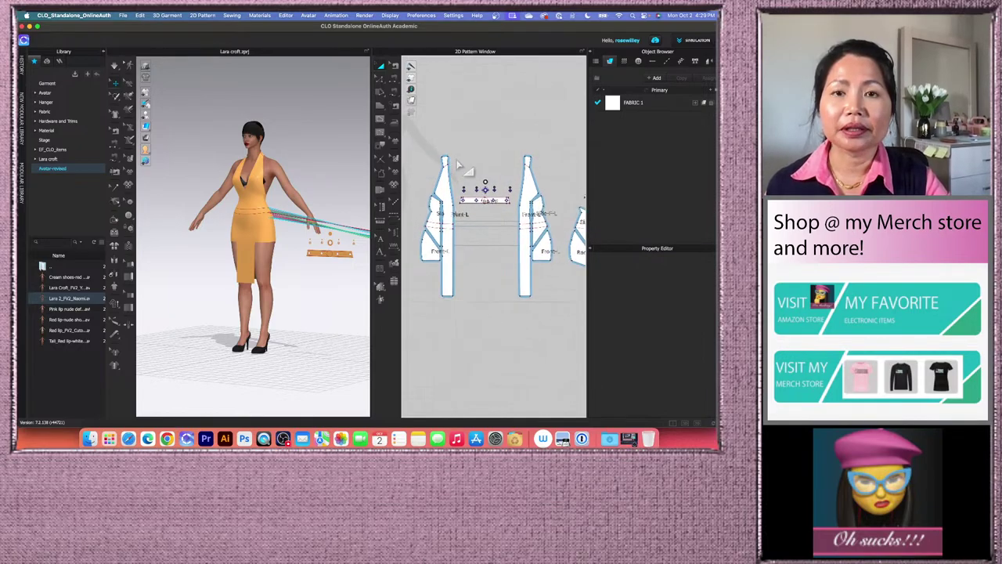
scroll(470, 168, "up", 3)
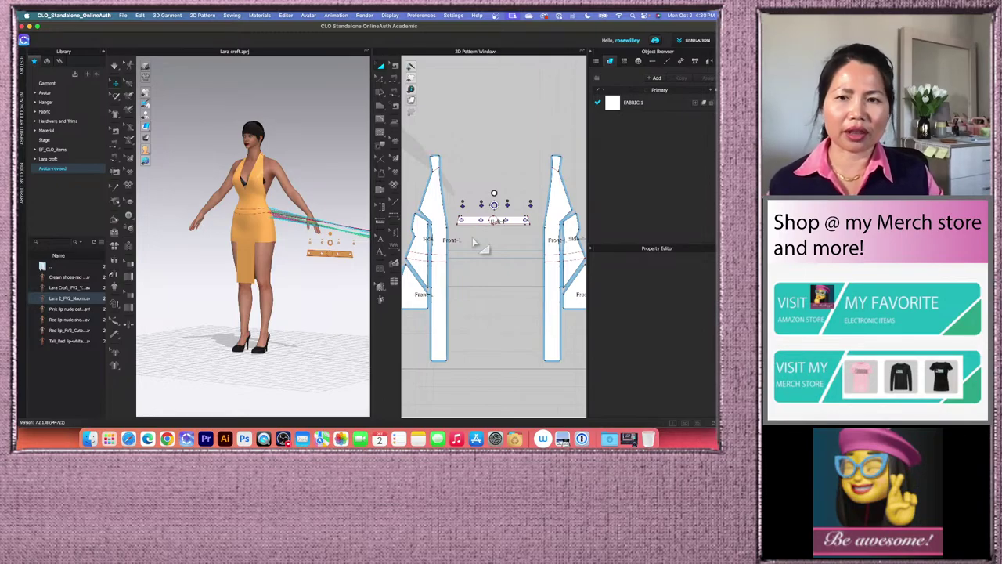
scroll(481, 276, "up", 3)
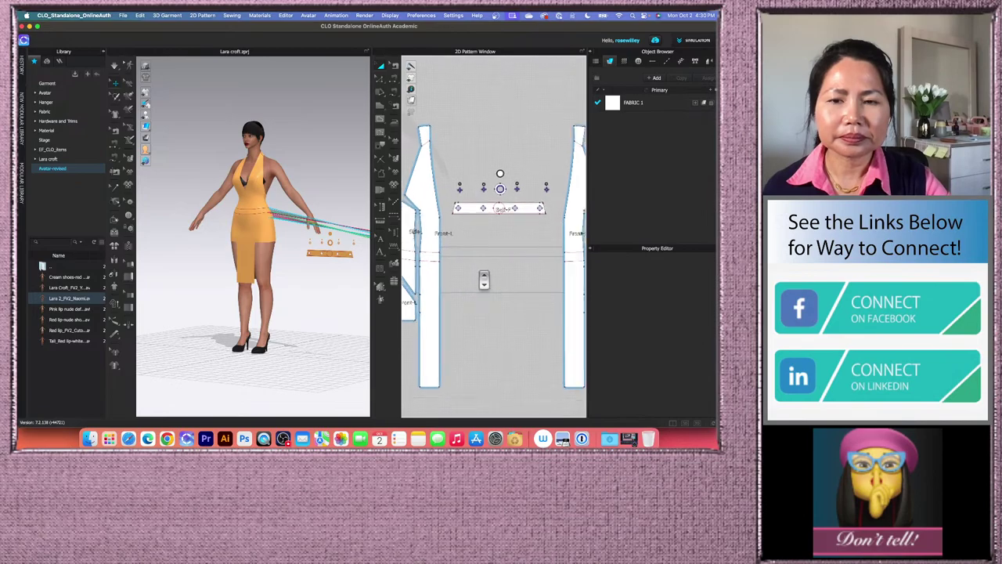
scroll(485, 277, "down", 2)
scroll(491, 271, "down", 2)
scroll(487, 270, "up", 3)
scroll(487, 270, "up", 2)
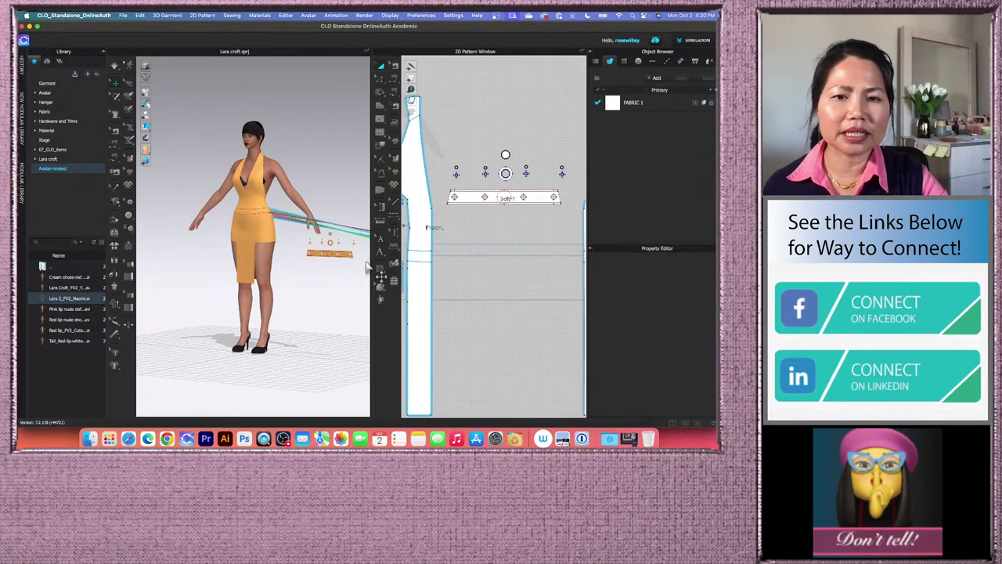
left_click_drag(371, 258, 270, 258)
scroll(448, 234, "down", 3)
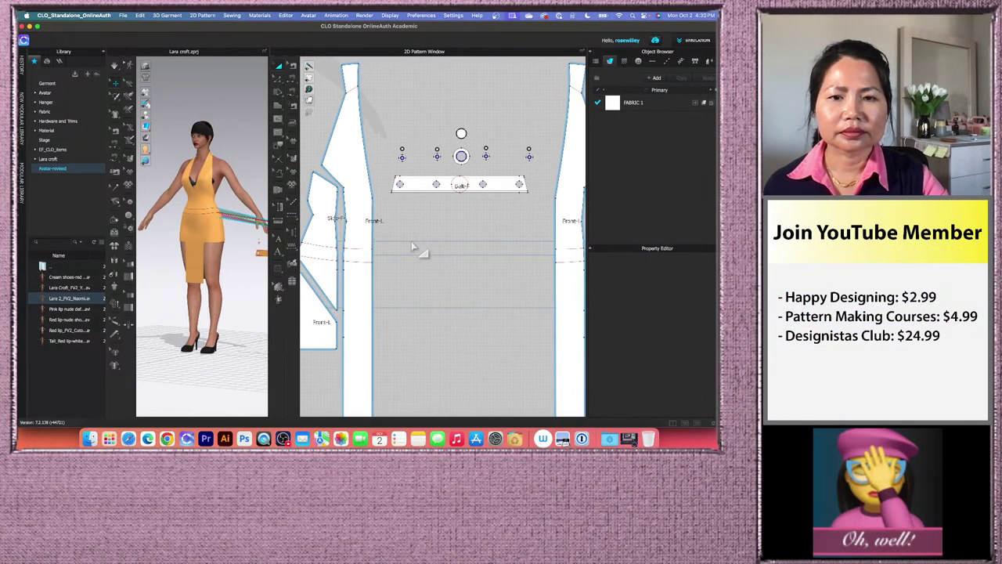
scroll(416, 262, "down", 4)
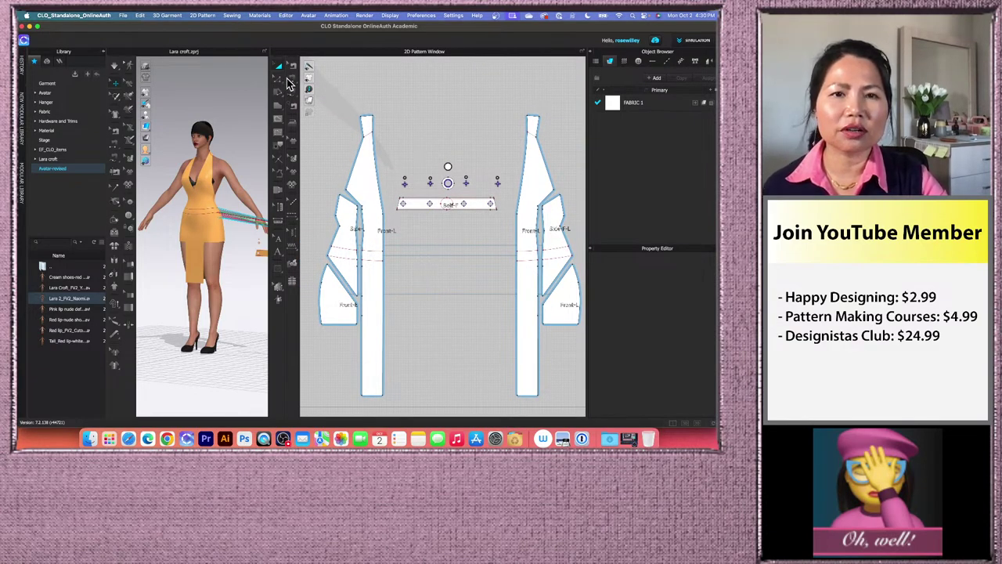
- Sew the upper edge of the front belt to the upper waist lines of the four front panels in sequence
left_click(290, 81)
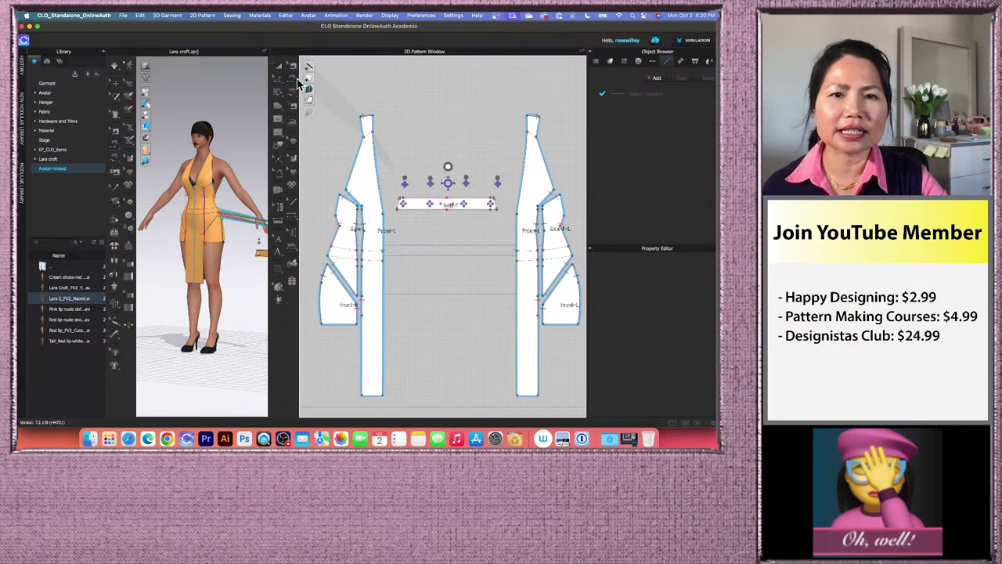
left_click(407, 206)
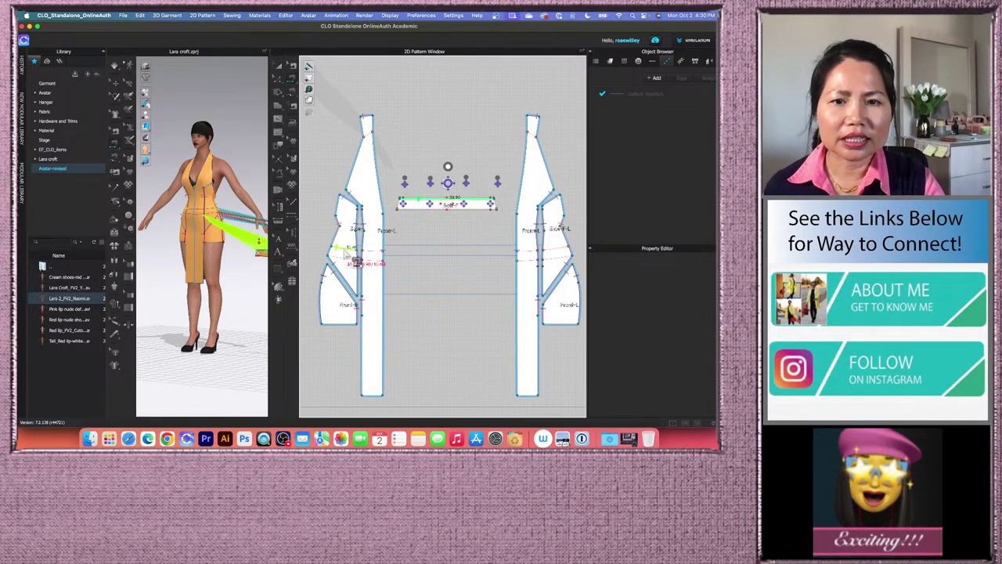
left_click(386, 260)
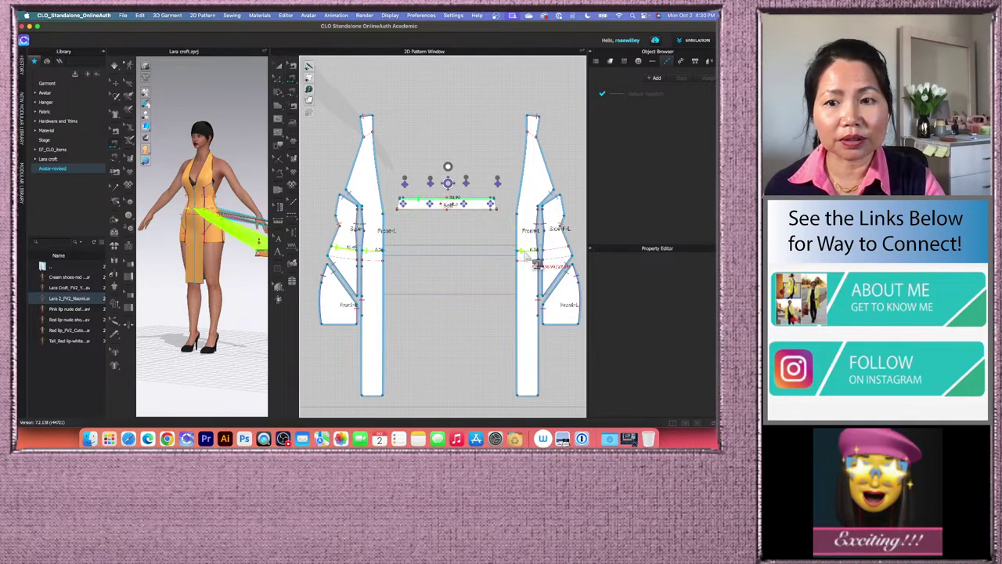
left_click(579, 253)
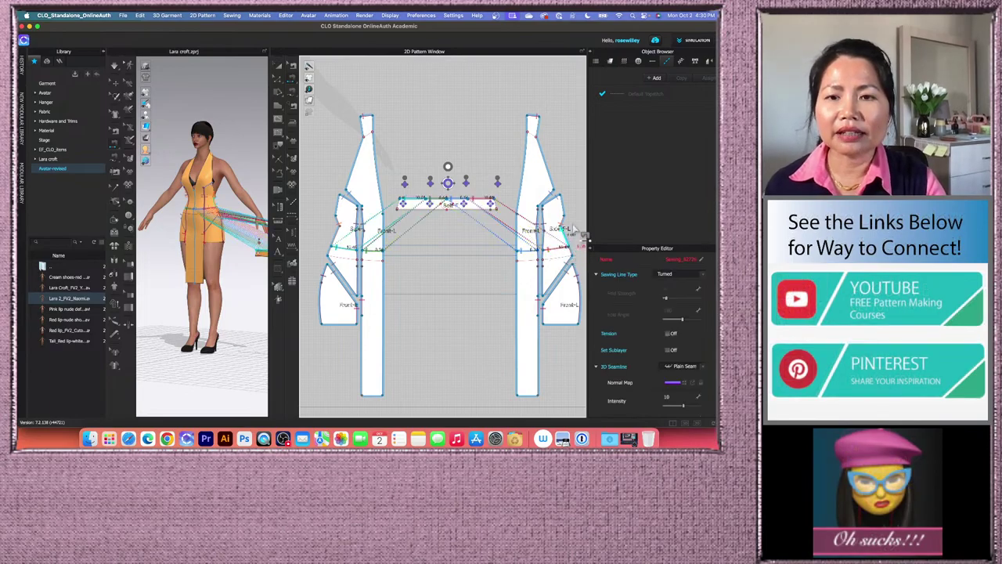
- Sew the lower edge of the front belt to the lower waist lines of the front panels and leave the sewing tool
left_click(423, 213)
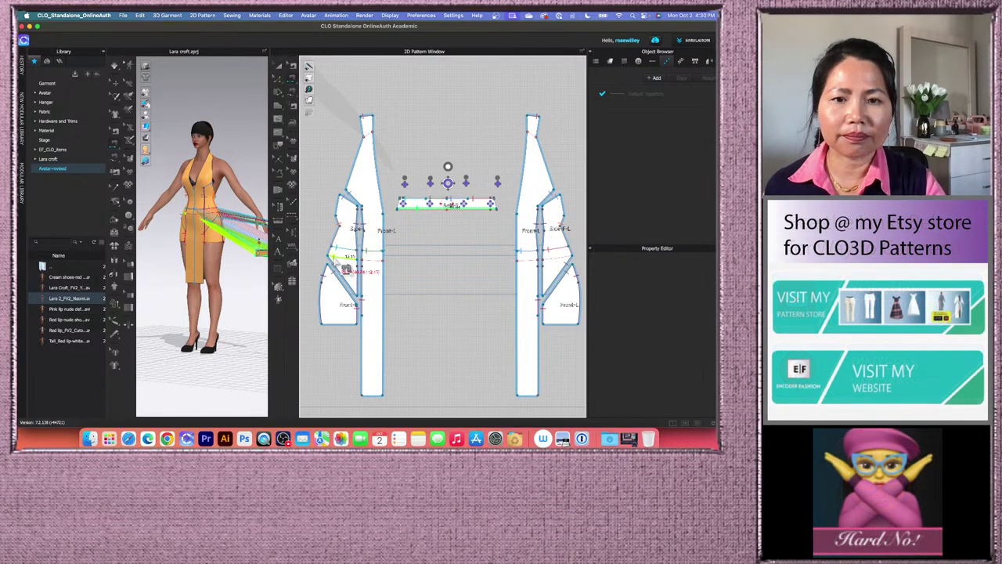
left_click(384, 272)
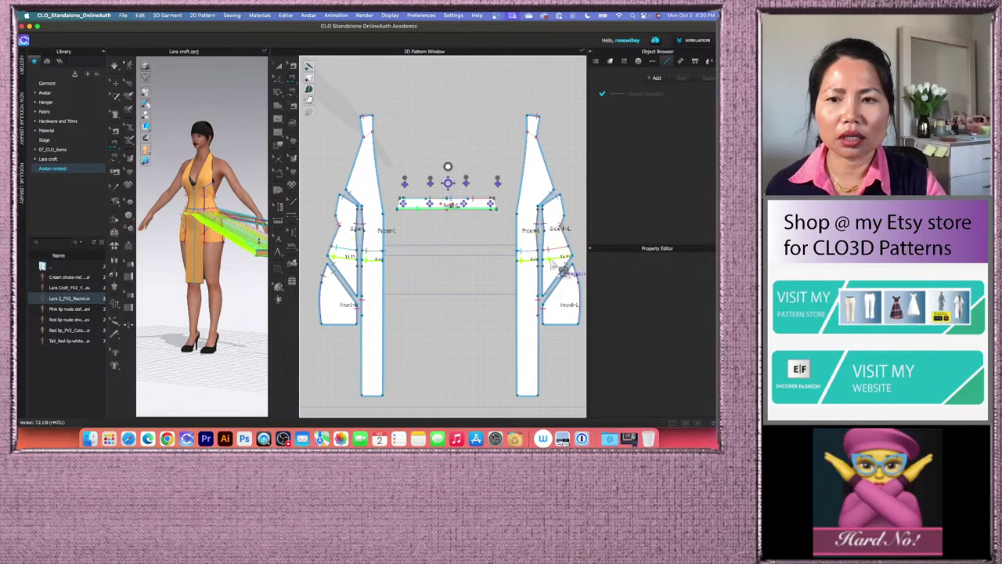
left_click(562, 265)
left_click(278, 66)
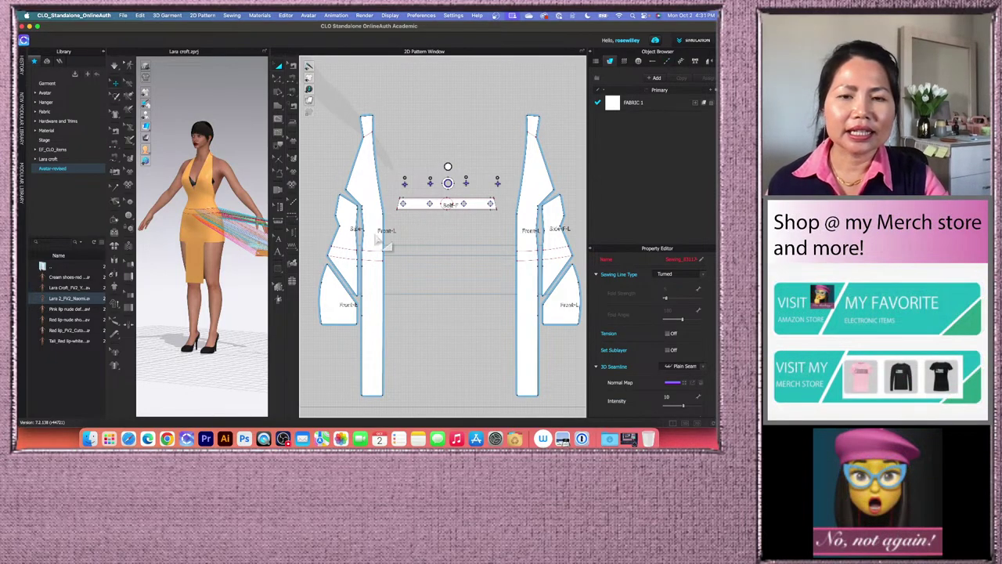
- Position the front belt piece in front of the avatar's waist in the 3D front view
left_click(259, 249)
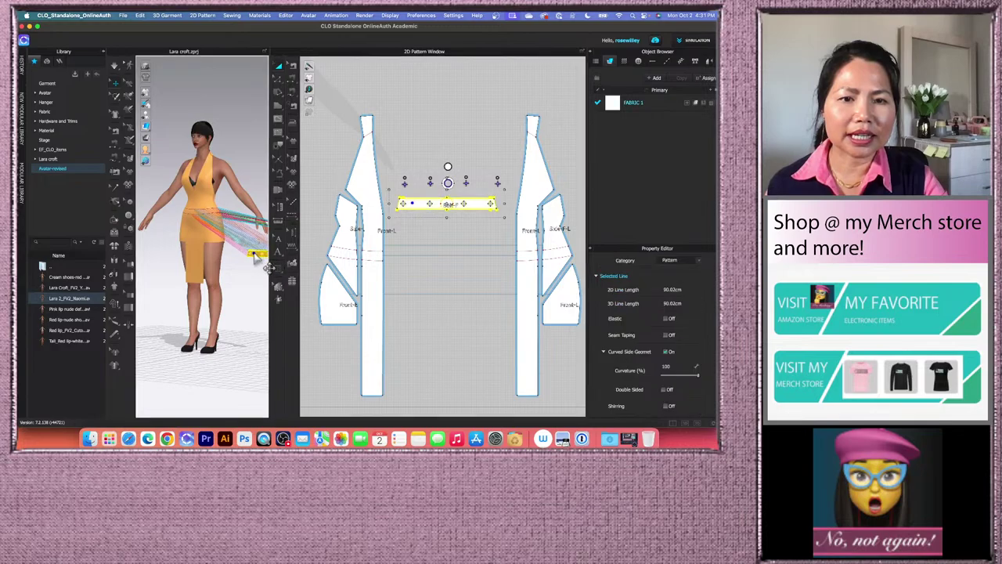
key("2")
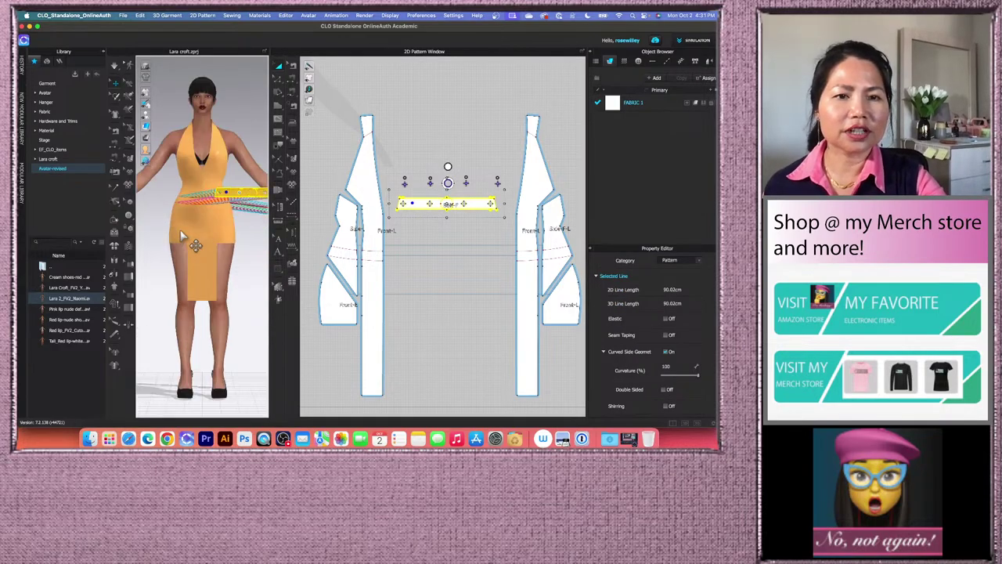
left_click_drag(252, 196, 231, 211)
scroll(231, 211, "up", 2)
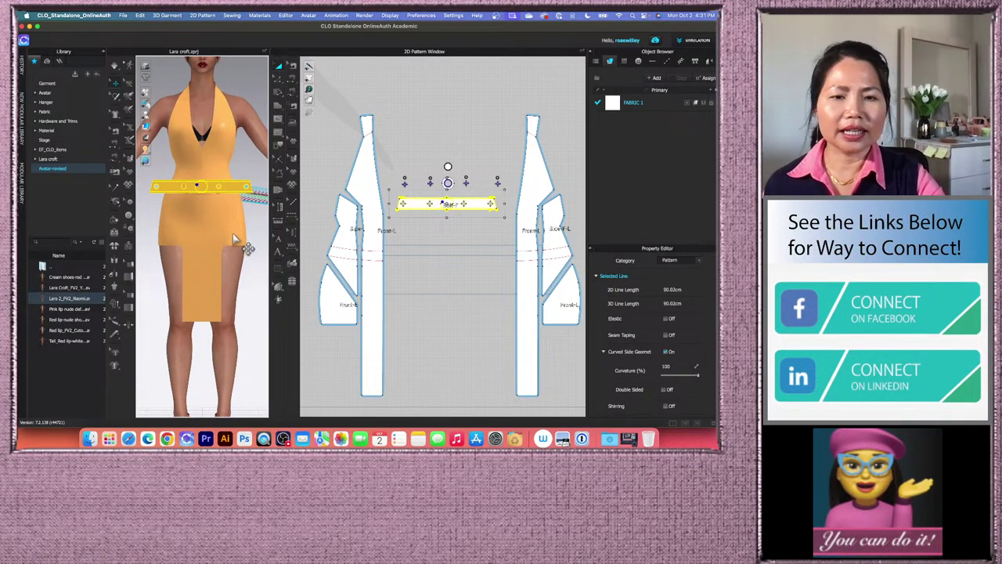
scroll(235, 235, "down", 2)
- Select the back belt piece and move it from beside the avatar to behind its back in the 3D back view
key("8")
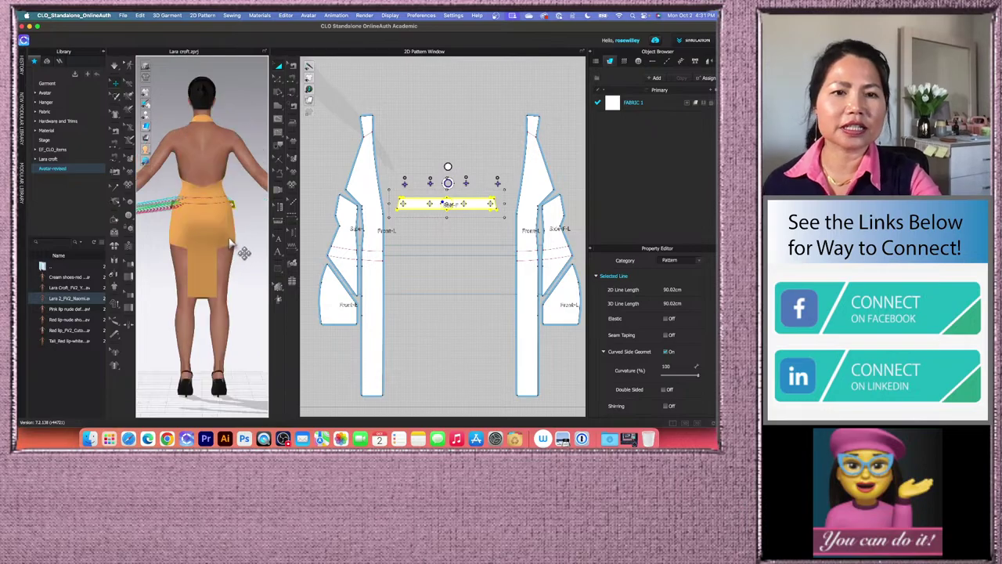
scroll(477, 254, "down", 5)
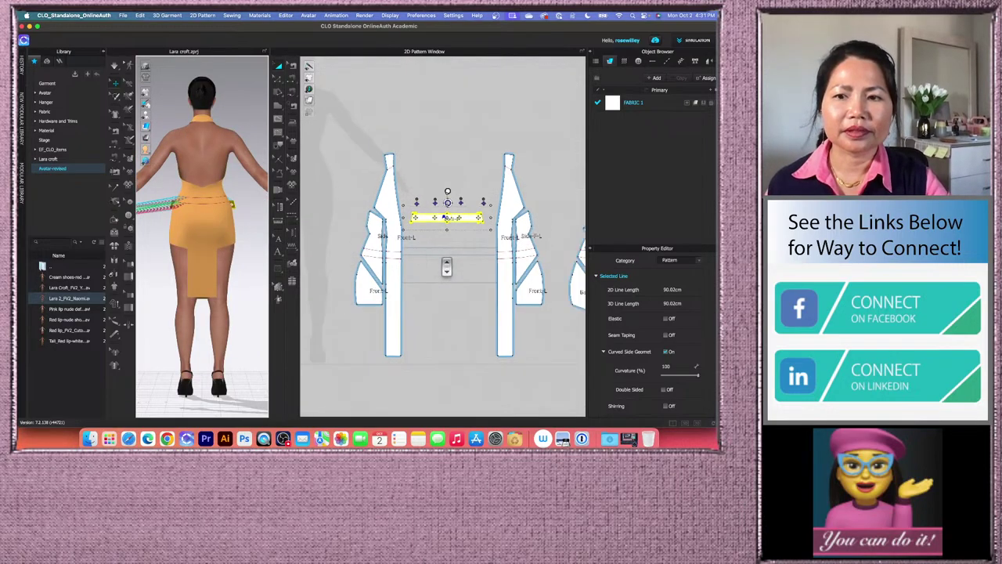
scroll(479, 262, "up", 3)
scroll(480, 267, "up", 3)
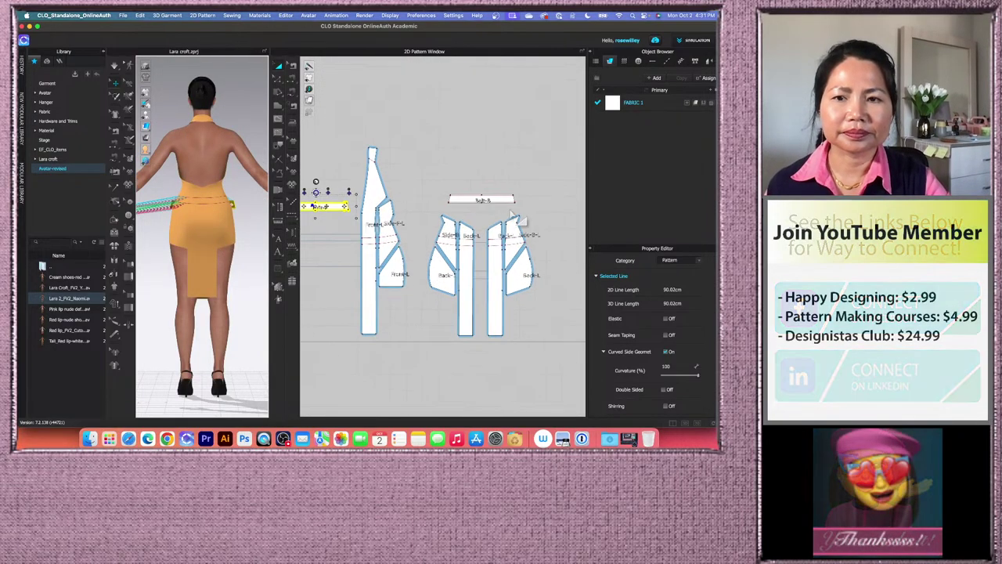
left_click(500, 195)
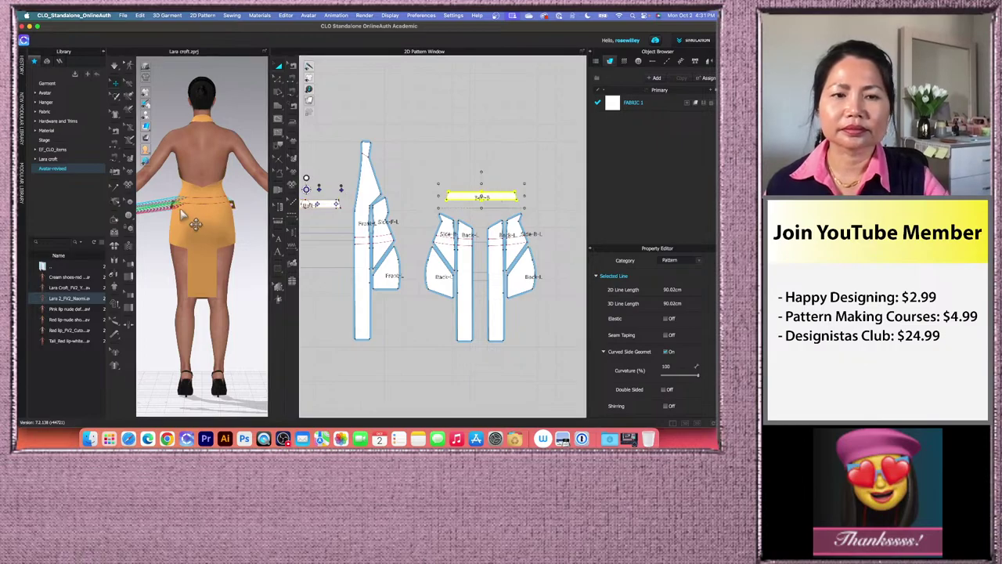
scroll(222, 278, "down", 4)
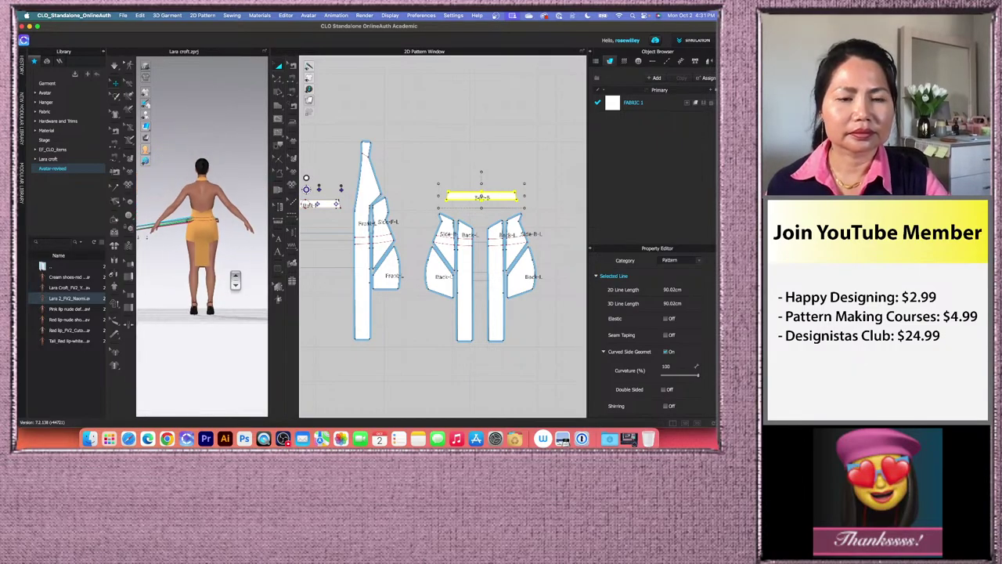
middle_click_drag(195, 311, 229, 295)
scroll(216, 287, "down", 3)
scroll(195, 263, "down", 3)
left_click(186, 232)
left_click_drag(167, 226, 221, 217)
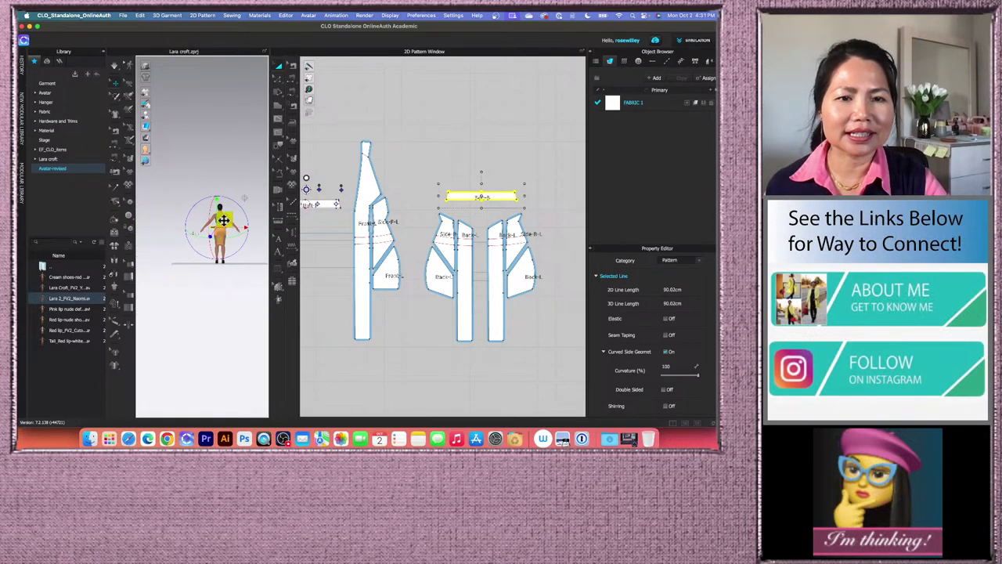
- Bring the back belt piece closer to the avatar's back waist in the 3D back view
scroll(241, 232, "up", 5)
scroll(241, 232, "up", 5)
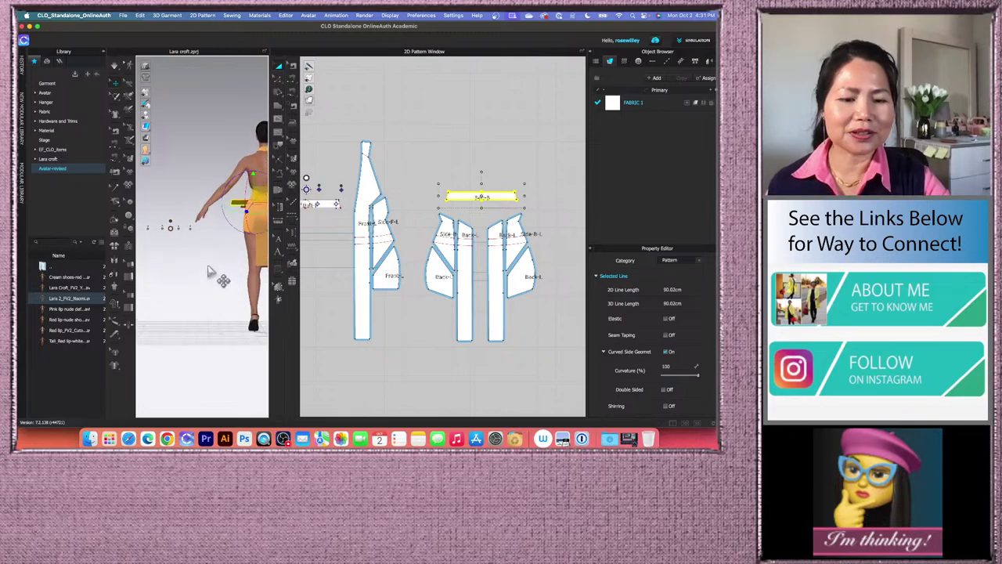
key("8")
right_click_drag(170, 308, 201, 303)
left_click_drag(151, 225, 185, 226)
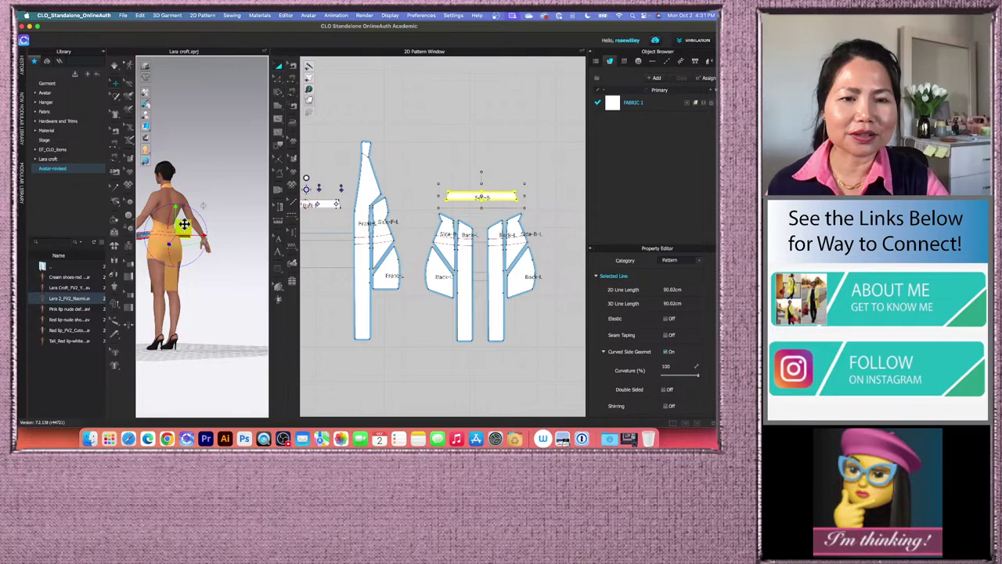
key("8")
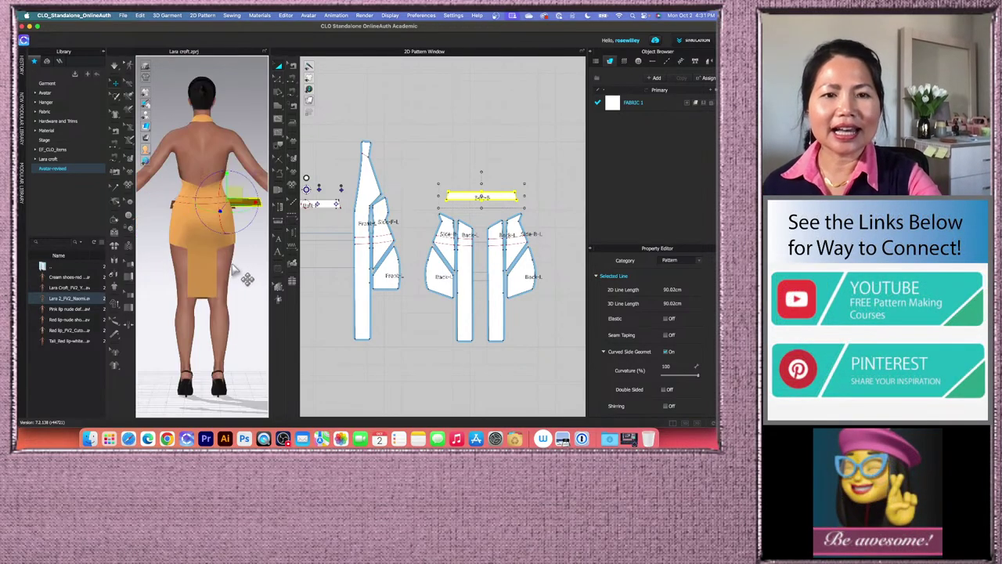
left_click_drag(236, 194, 216, 193)
- Examine the back belt's distance and alignment to the avatar's waist from both sides and the back
right_click_drag(228, 238, 181, 242)
right_click(182, 244)
left_click(171, 280)
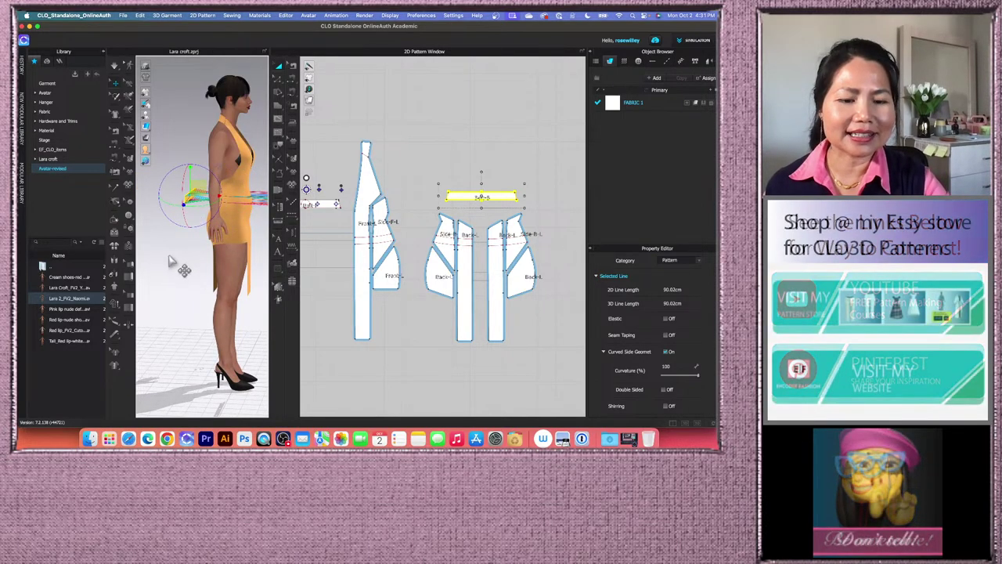
key("8")
mouse_move(224, 251)
right_mouse_down()
mouse_move(244, 251)
mouse_move(225, 251)
right_mouse_up()
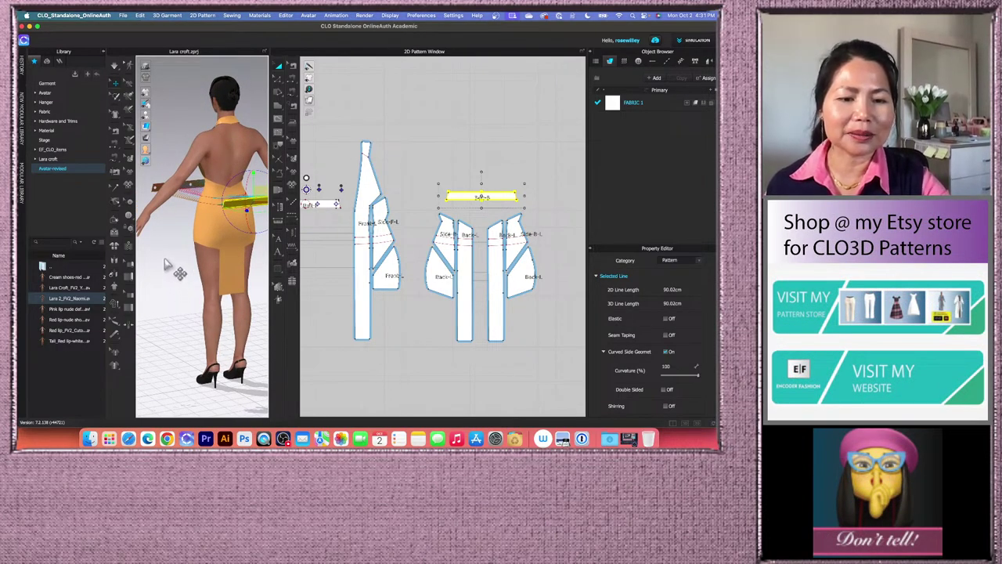
key("2")
right_click_drag(246, 280, 254, 248)
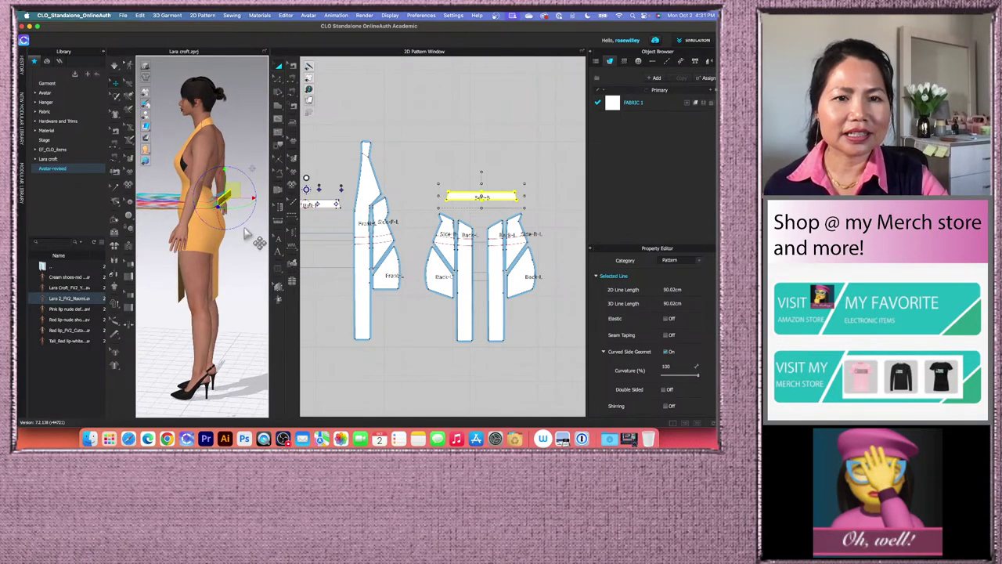
left_click(249, 144)
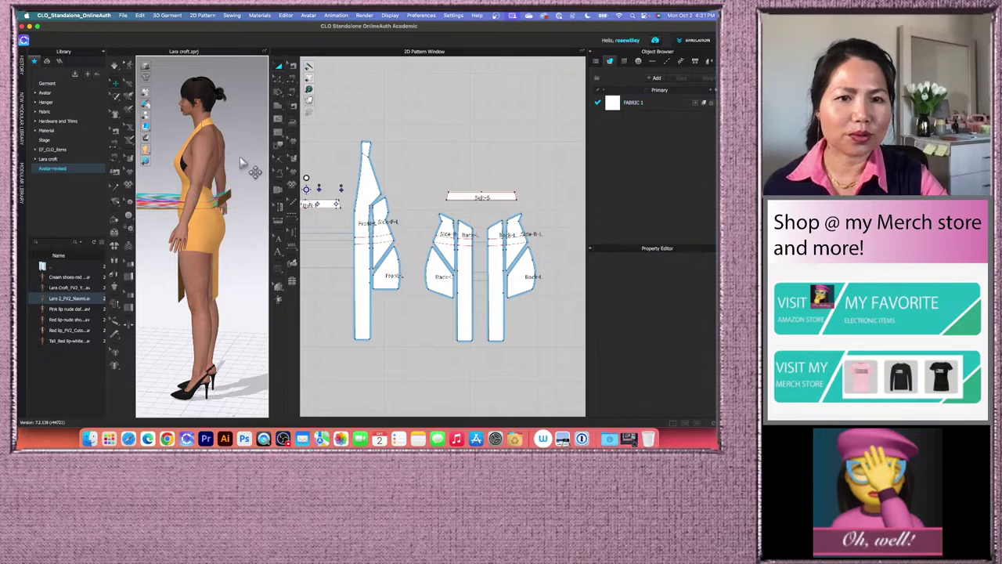
right_click_drag(245, 166, 189, 193)
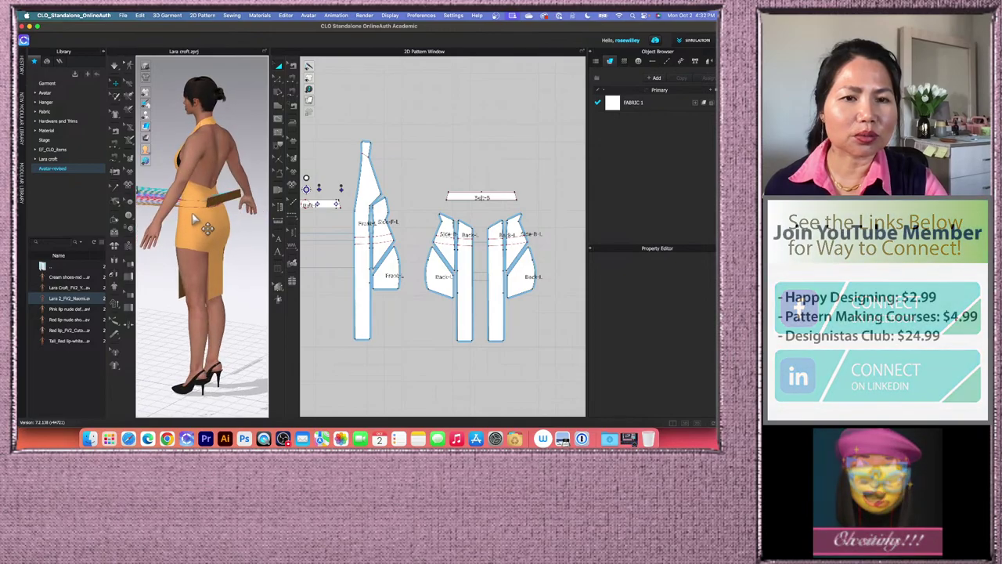
- Adjust the back belt from several angles until it sits close behind the avatar's waist, and deselect it
left_click(224, 198)
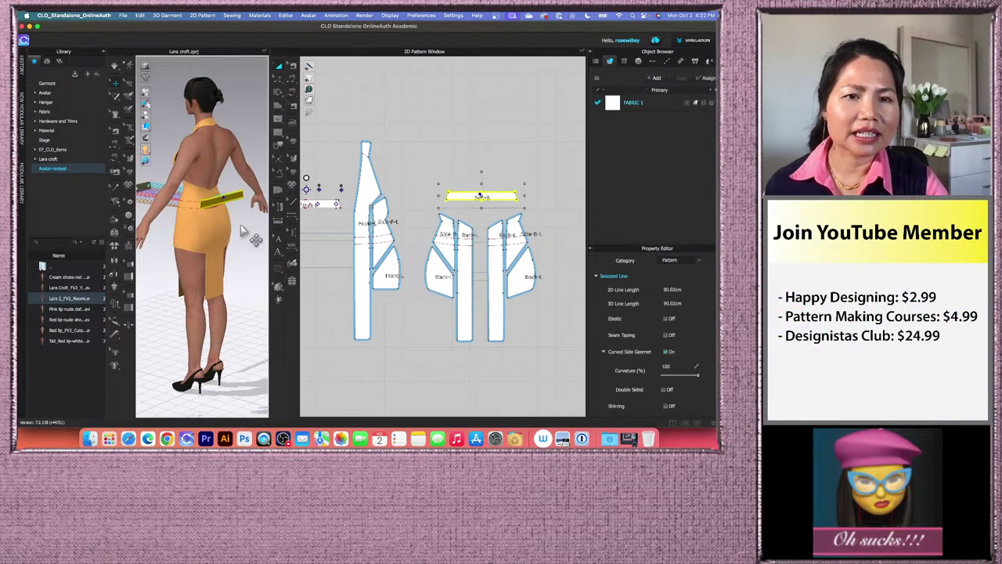
scroll(235, 217, "up", 3)
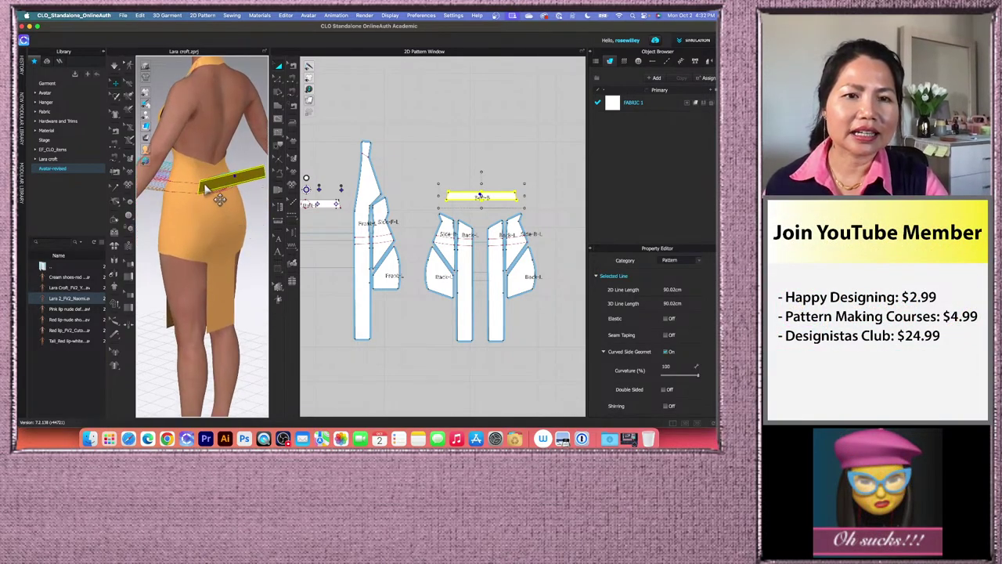
left_click(207, 186)
left_click_drag(195, 193, 264, 166)
right_click_drag(202, 208, 222, 184)
left_click_drag(256, 158, 230, 179)
right_click_drag(230, 178, 204, 204)
left_click_drag(235, 161, 212, 220)
right_click_drag(162, 216, 208, 209)
left_click(240, 216)
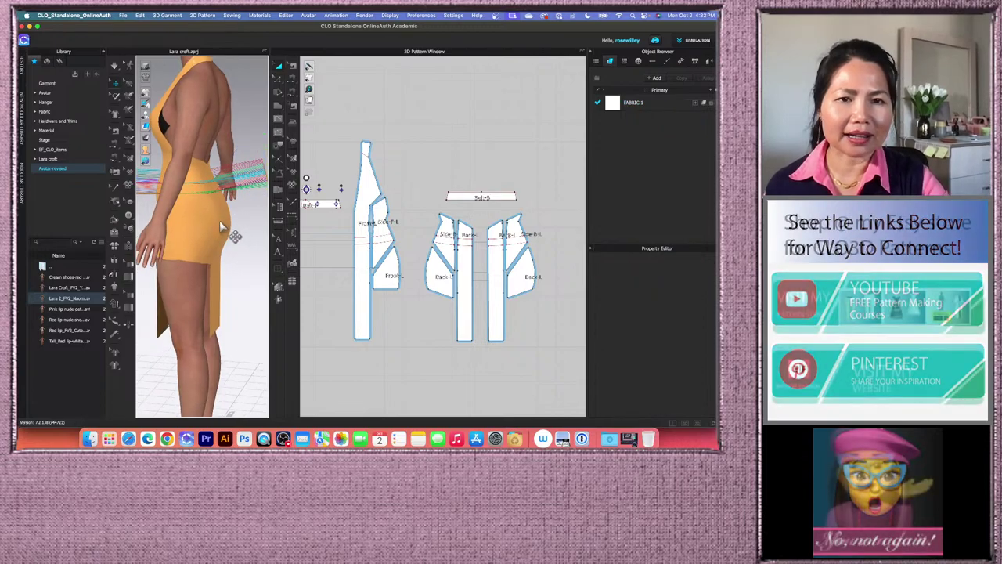
- Examine both belt pieces around the avatar's waist from the side, front and back
scroll(245, 215, "down", 5)
left_click(227, 205)
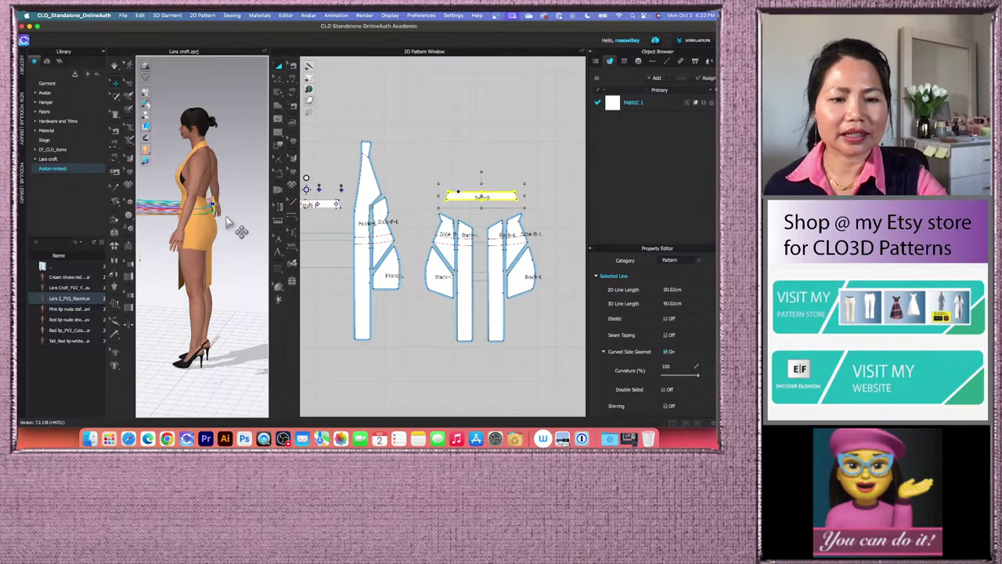
key("2")
left_click(224, 201)
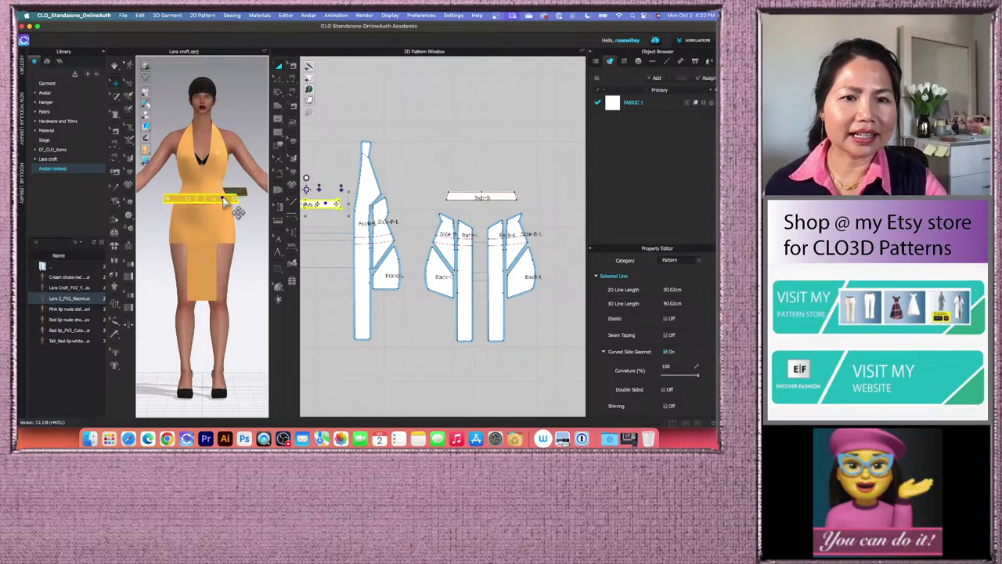
key("6")
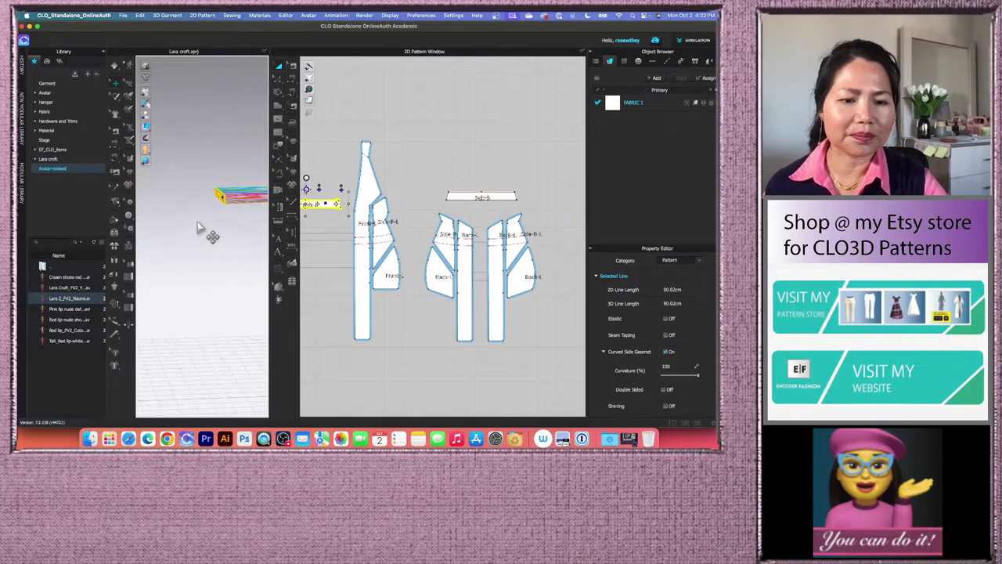
key("2")
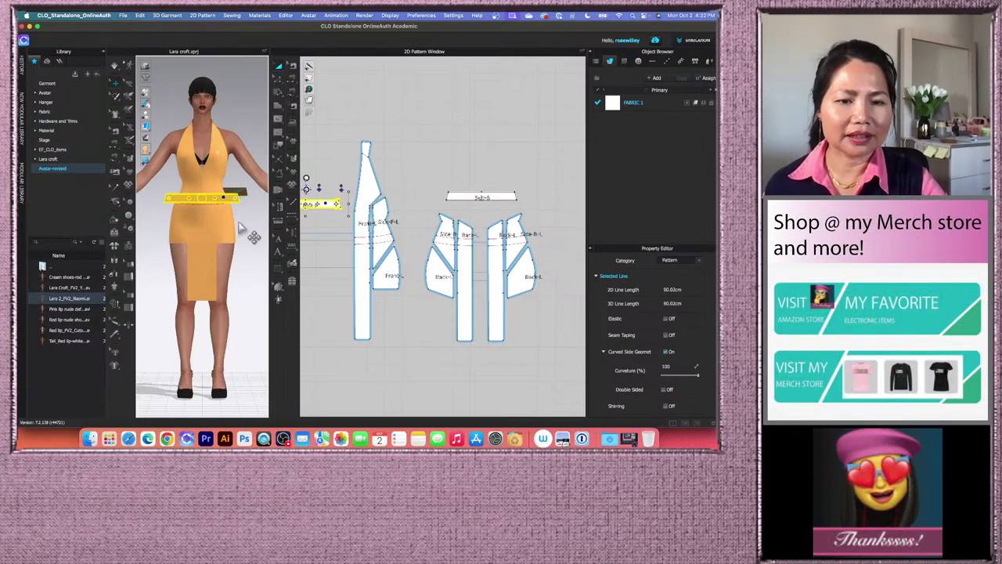
key("8")
left_click(226, 202)
key("2")
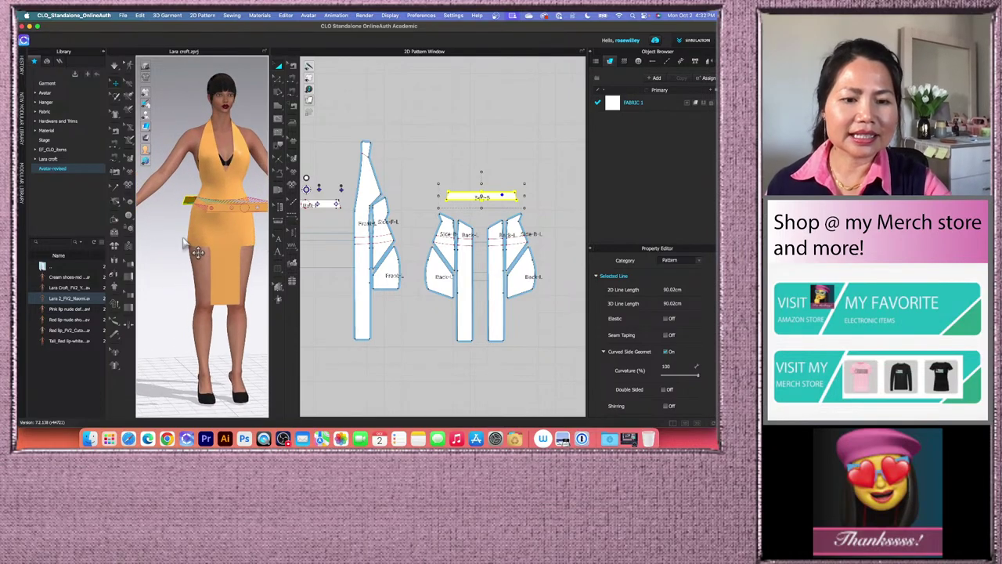
mouse_move(164, 242)
right_mouse_down()
mouse_move(192, 241)
mouse_move(172, 241)
right_mouse_up()
- Move the front belt close to the avatar's front waist, centre it in the front view, and save the project
left_click(252, 224)
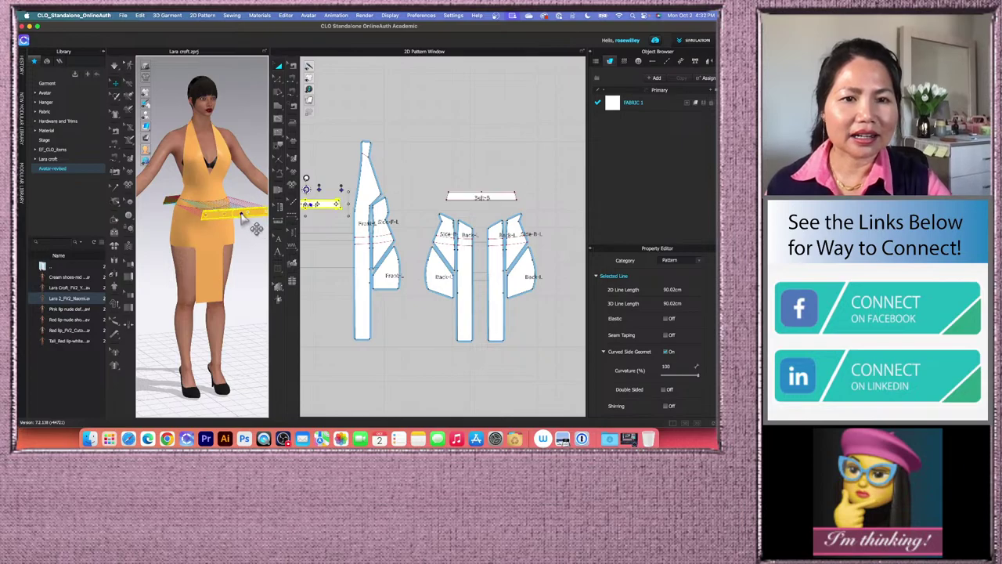
mouse_move(227, 227)
right_mouse_down()
mouse_move(246, 223)
mouse_move(222, 233)
right_mouse_up()
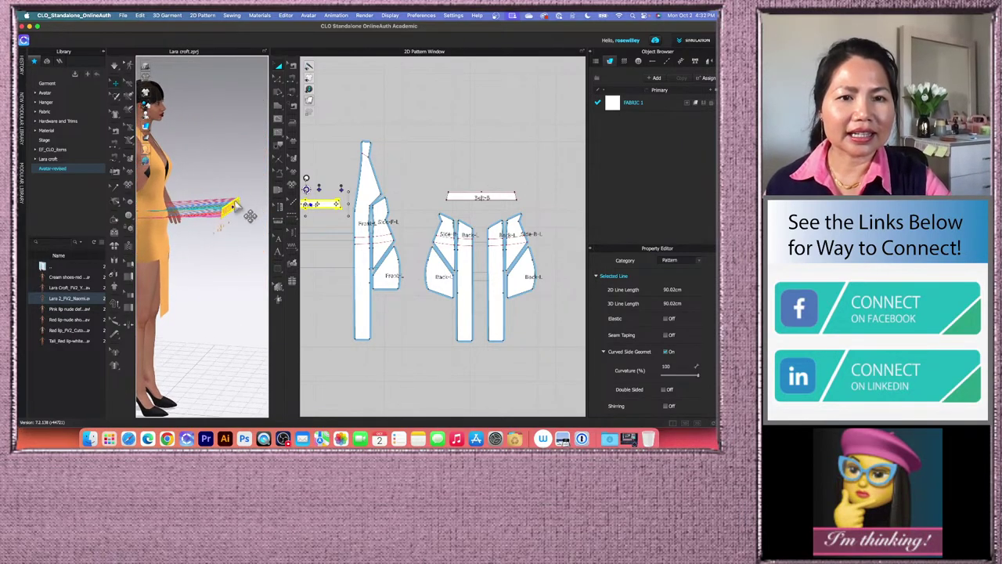
left_click_drag(233, 206, 169, 209)
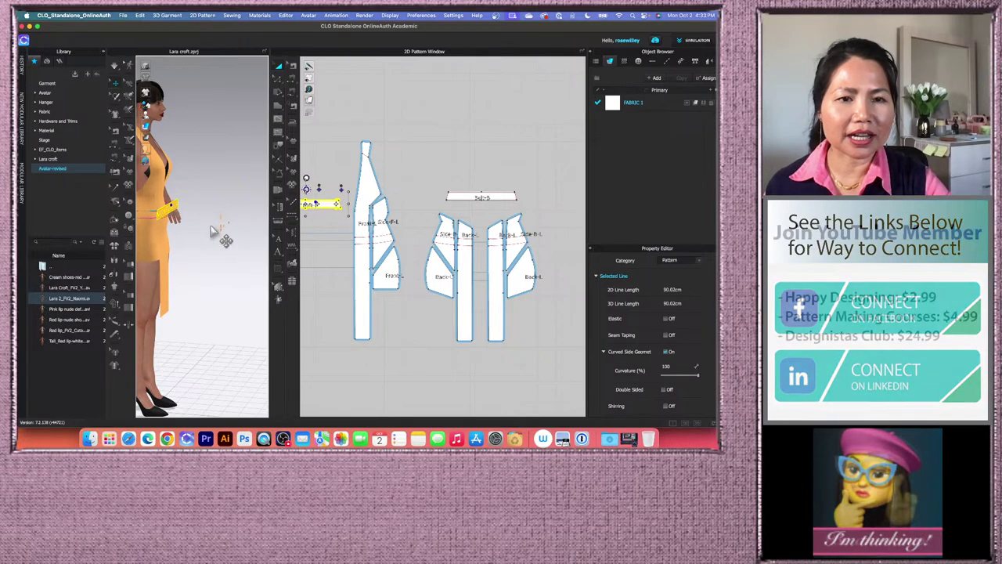
right_click_drag(206, 221, 177, 229)
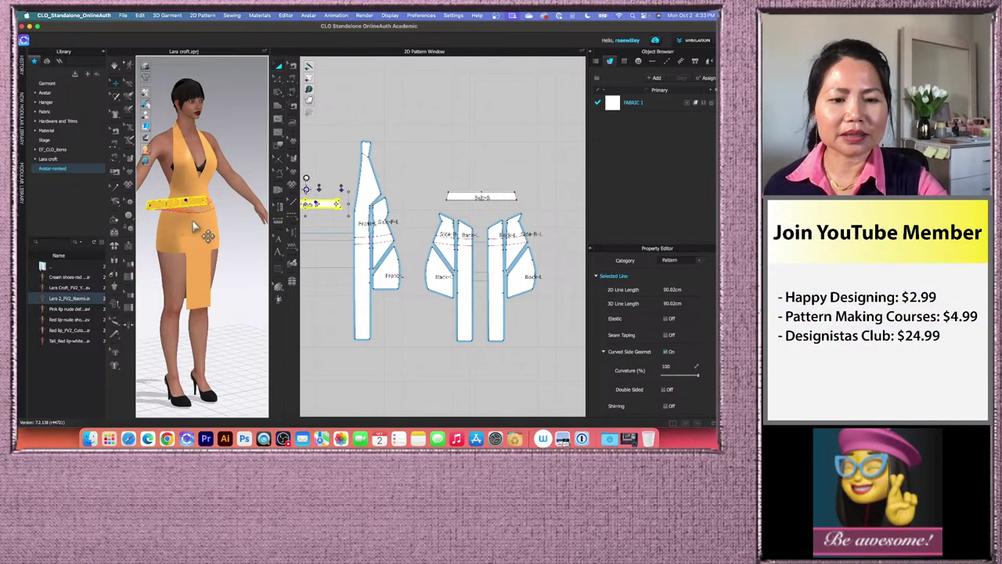
key("2")
left_click_drag(194, 192, 223, 200)
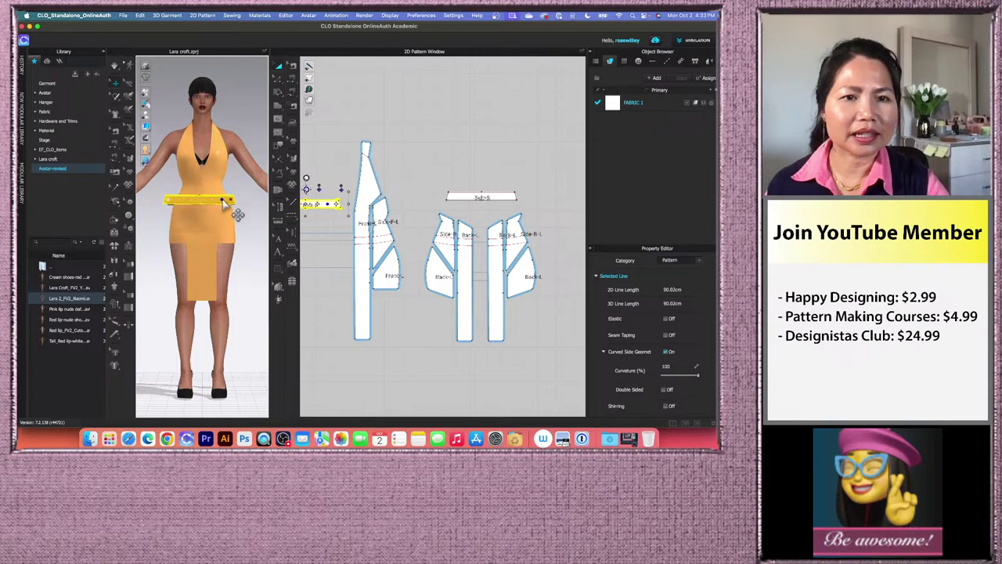
left_click(250, 228)
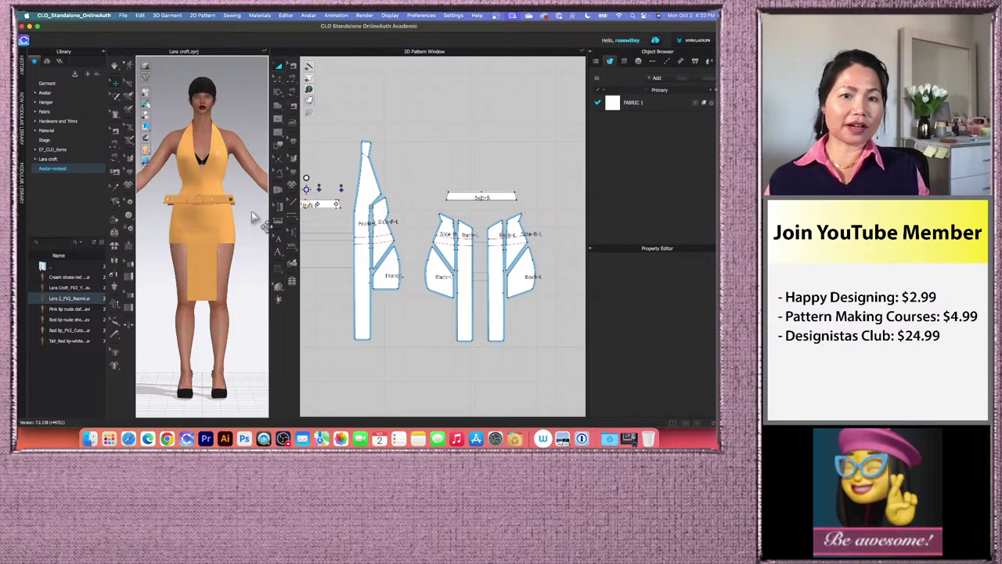
key("super+s")
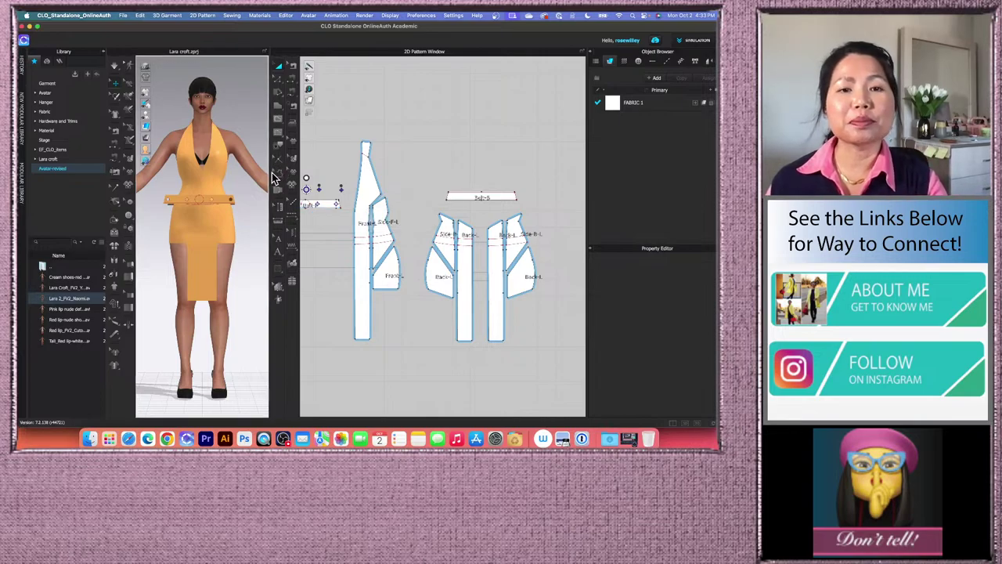
- Widen the 3D view against the 2D pattern area, and look over the action history before hiding it again
left_click_drag(268, 173, 327, 172)
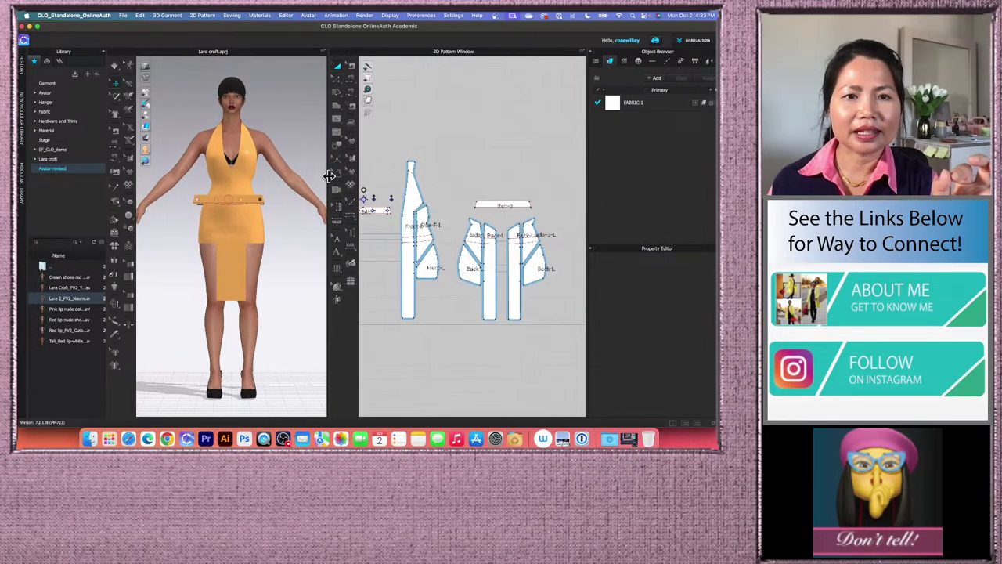
left_click(25, 72)
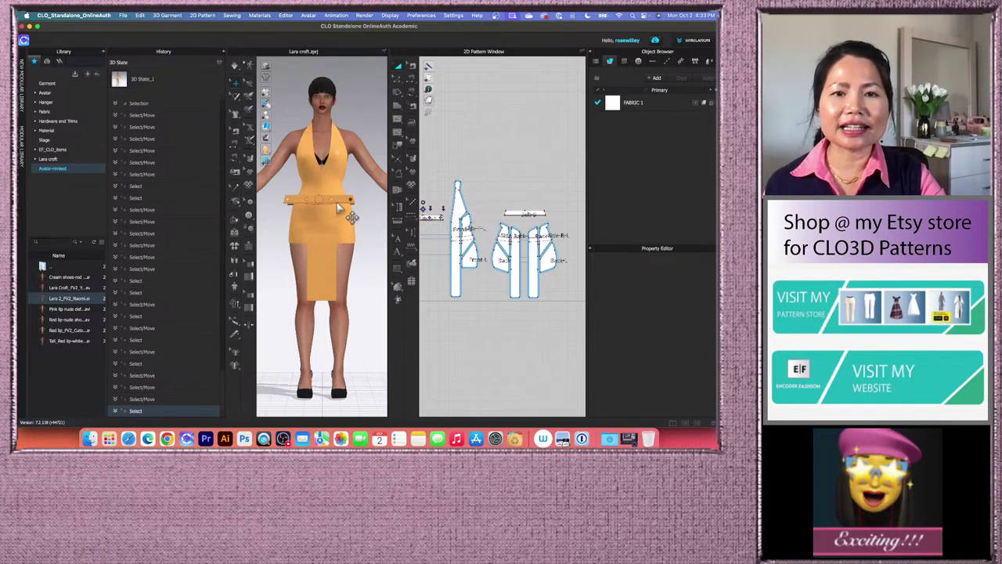
right_click_drag(295, 216, 342, 207)
scroll(344, 214, "down", 5)
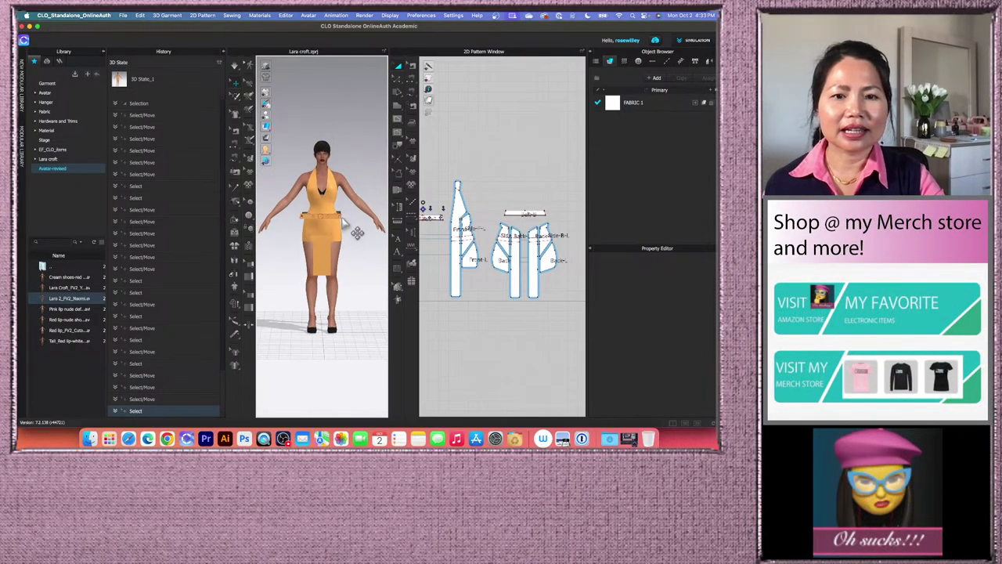
scroll(344, 274, "up", 3)
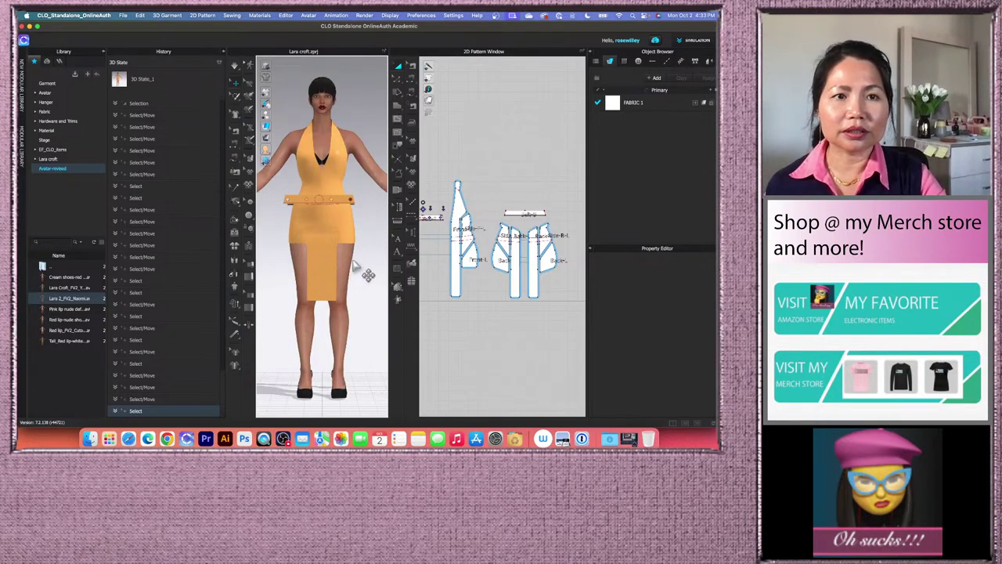
left_click(222, 52)
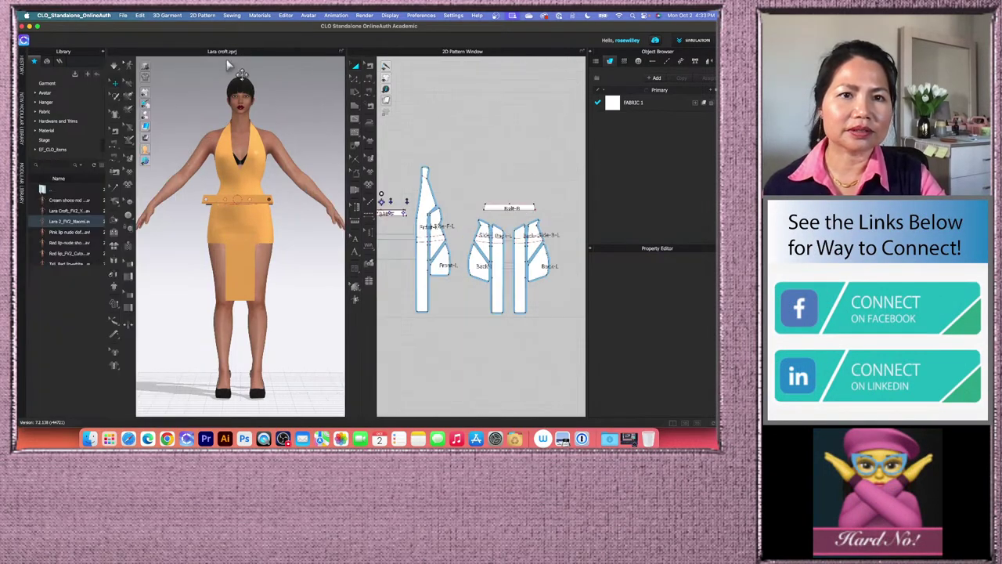
left_click(299, 221)
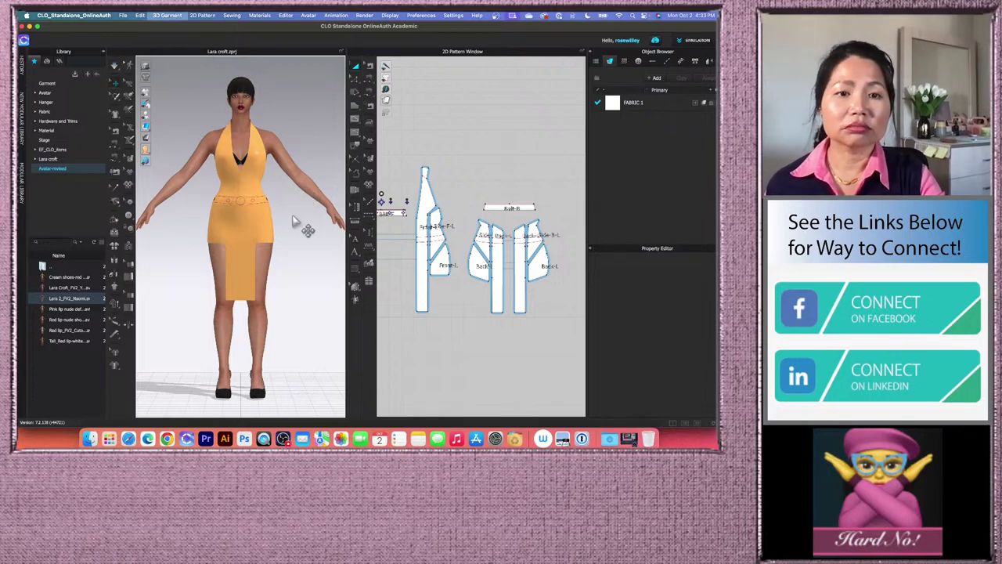
- Add the saved 3D state from the history to the workspace, including garment and avatar, with an X translation of 1 m
mouse_move(302, 216)
right_mouse_down()
mouse_move(218, 217)
mouse_move(306, 217)
mouse_move(294, 211)
right_mouse_up()
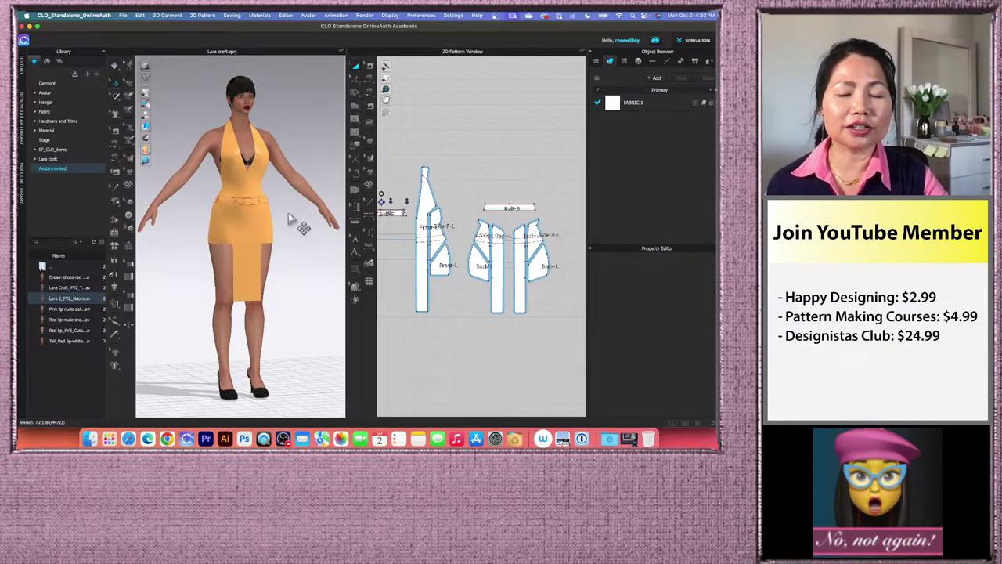
scroll(291, 218, "down", 1)
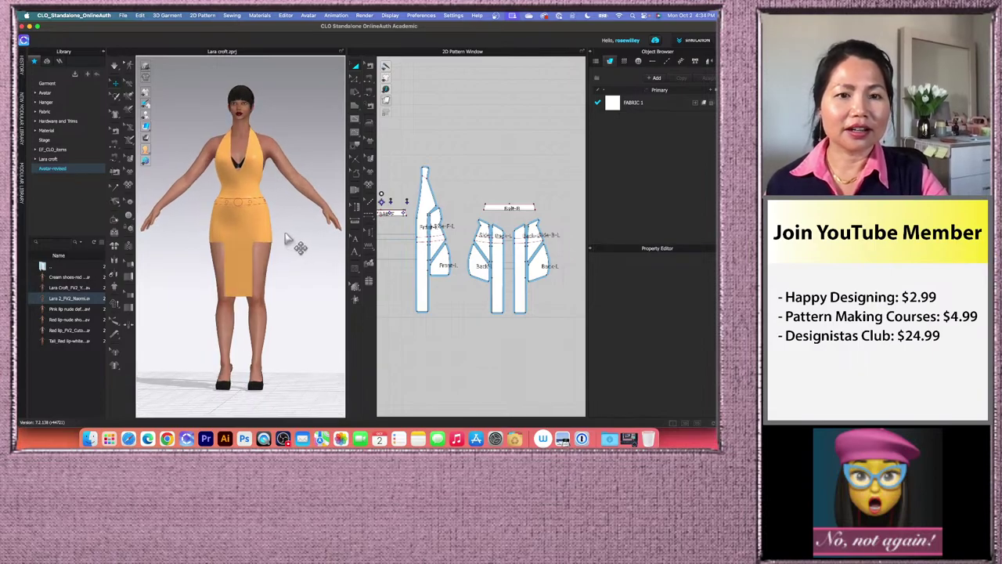
scroll(296, 241, "down", 3)
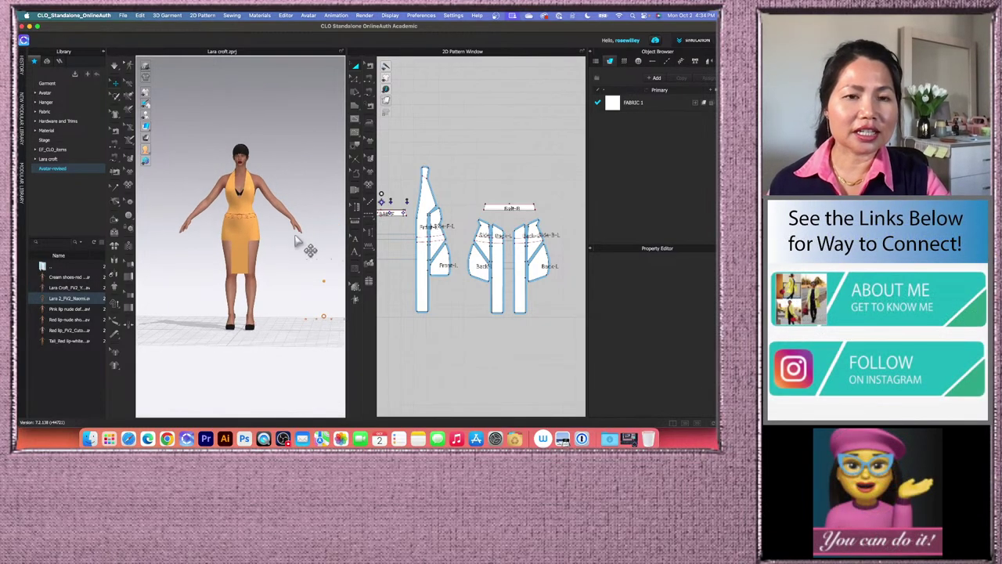
left_click(23, 71)
right_click(173, 81)
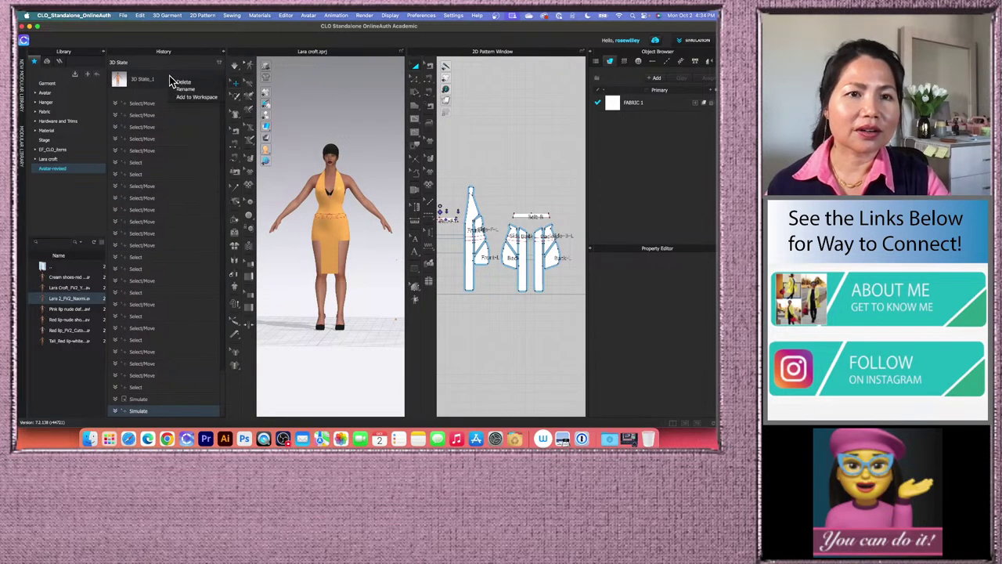
left_click(198, 98)
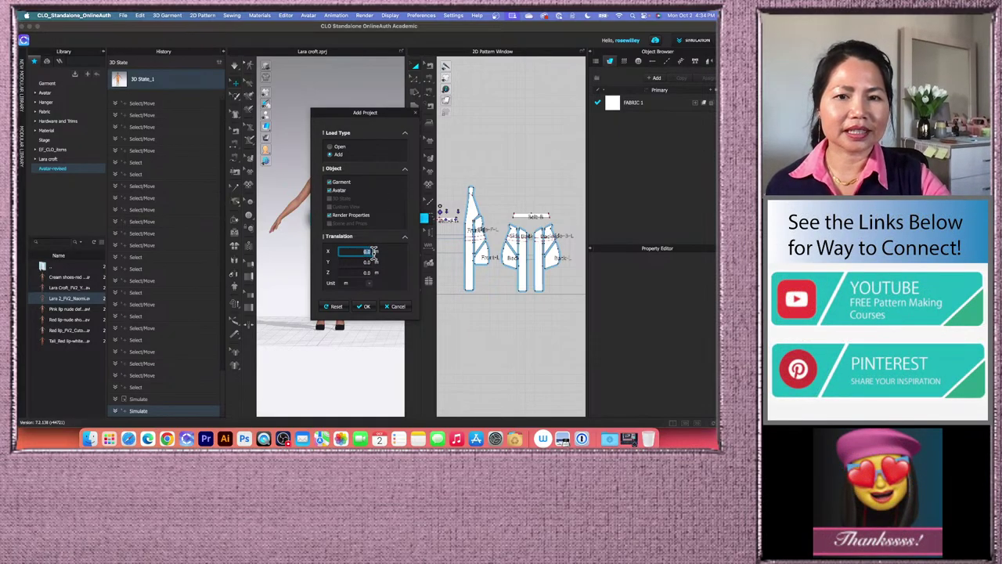
key("BackSpace")
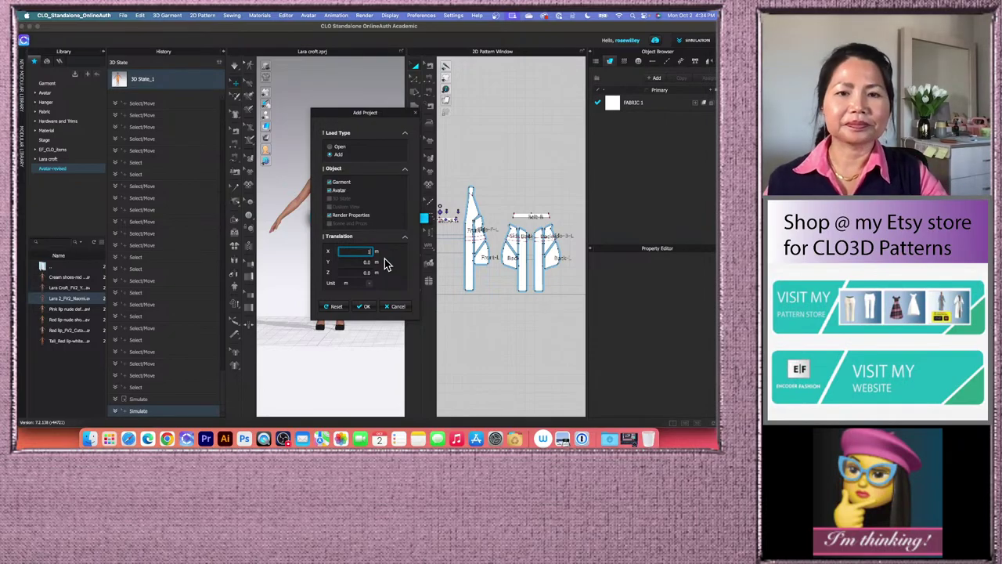
left_click(365, 307)
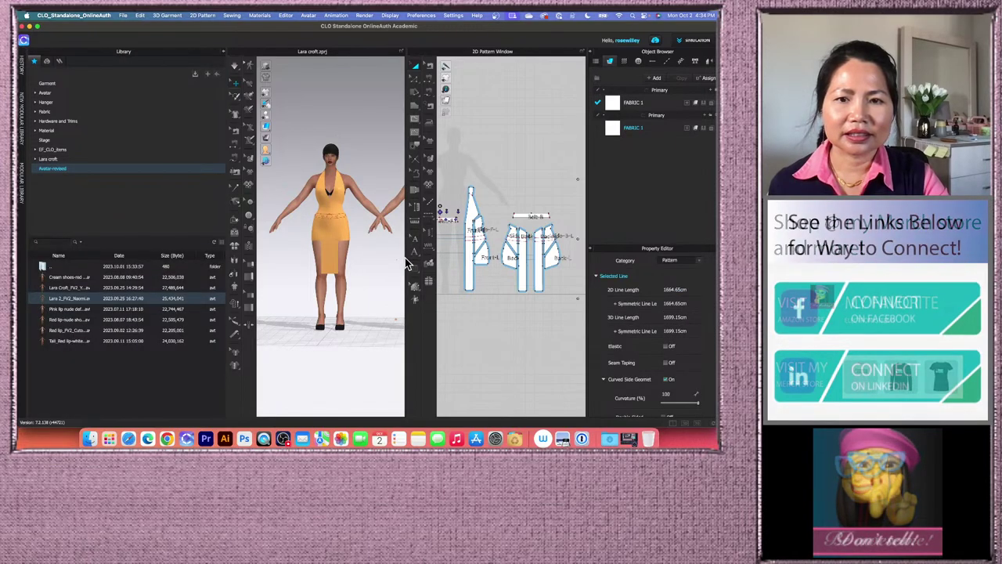
left_click_drag(406, 256, 483, 258)
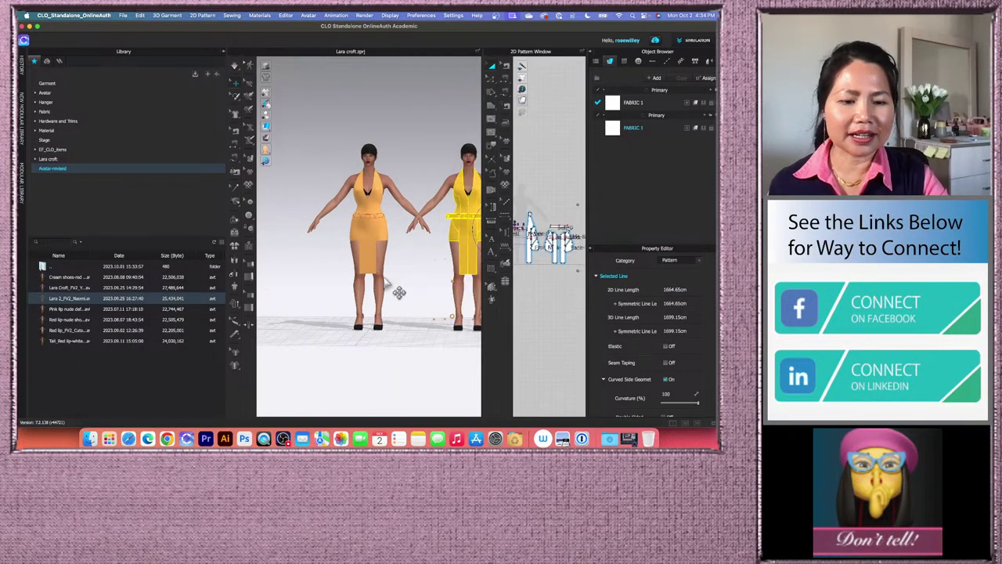
middle_click_drag(401, 284, 316, 267)
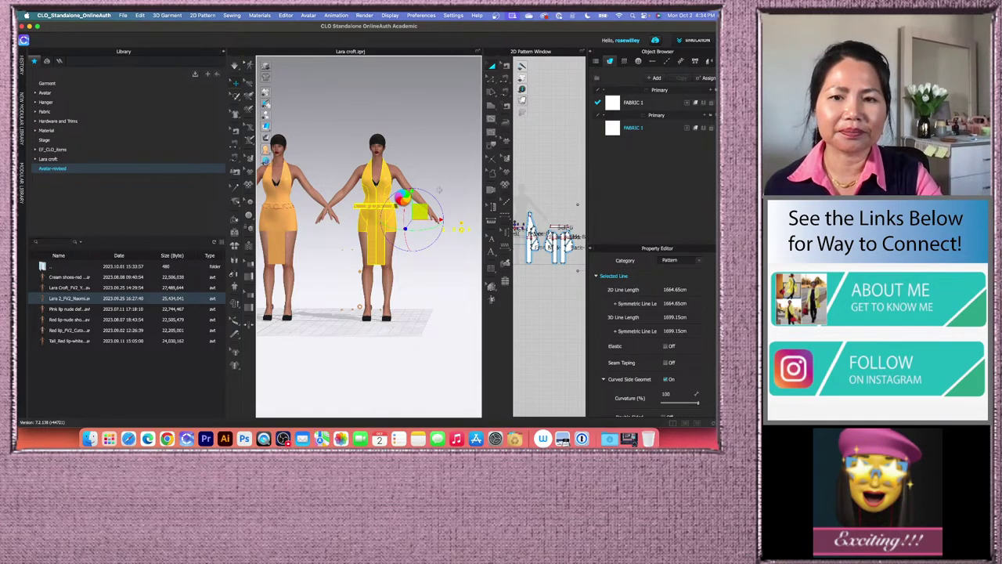
- Delete the added second avatar together with its garment copy
left_click(413, 208)
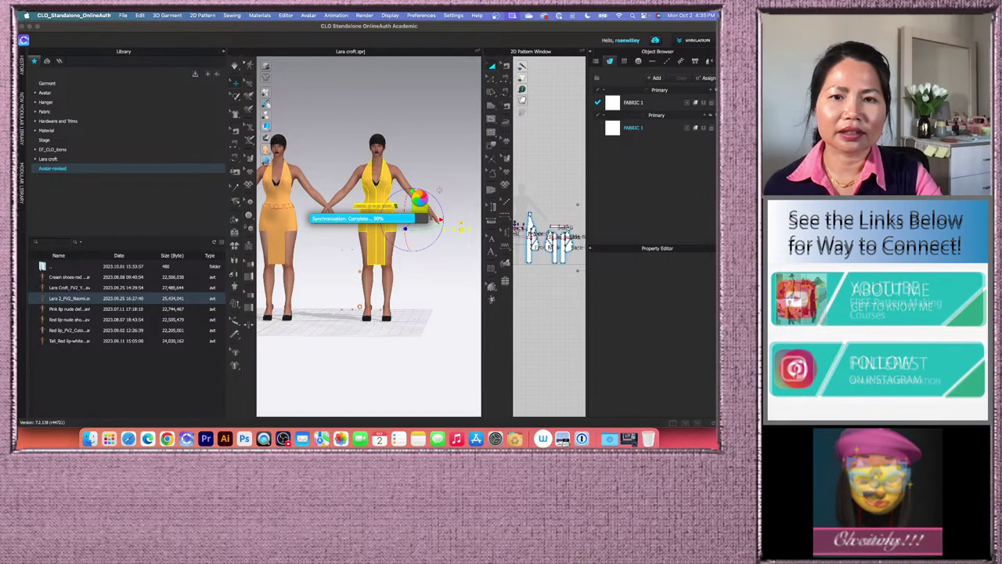
left_click(404, 187)
key("Delete")
scroll(415, 235, "down", 5)
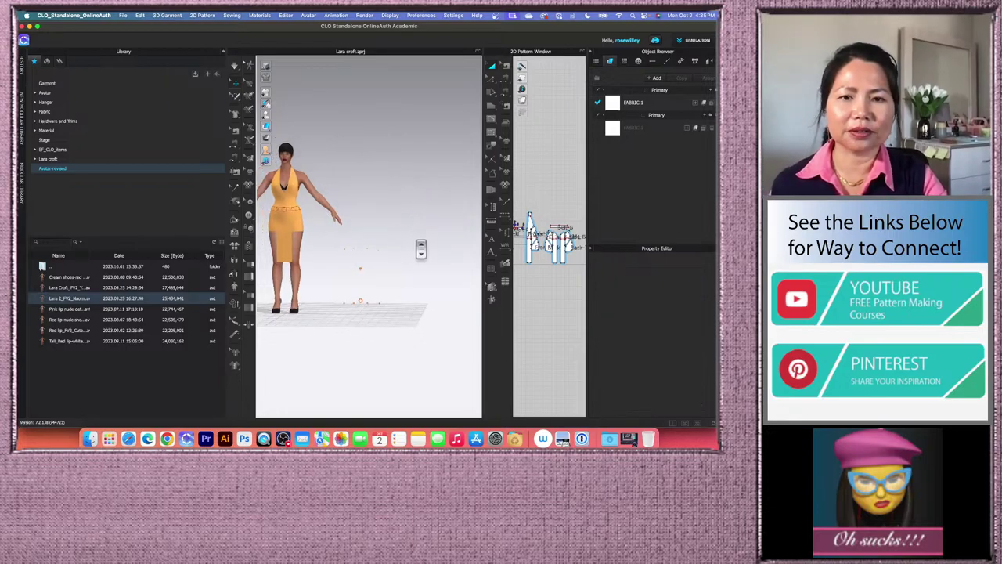
- Examine the fit of the dress and belt on the remaining avatar from the front and at a slight angle
scroll(381, 235, "up", 2)
scroll(396, 247, "up", 5)
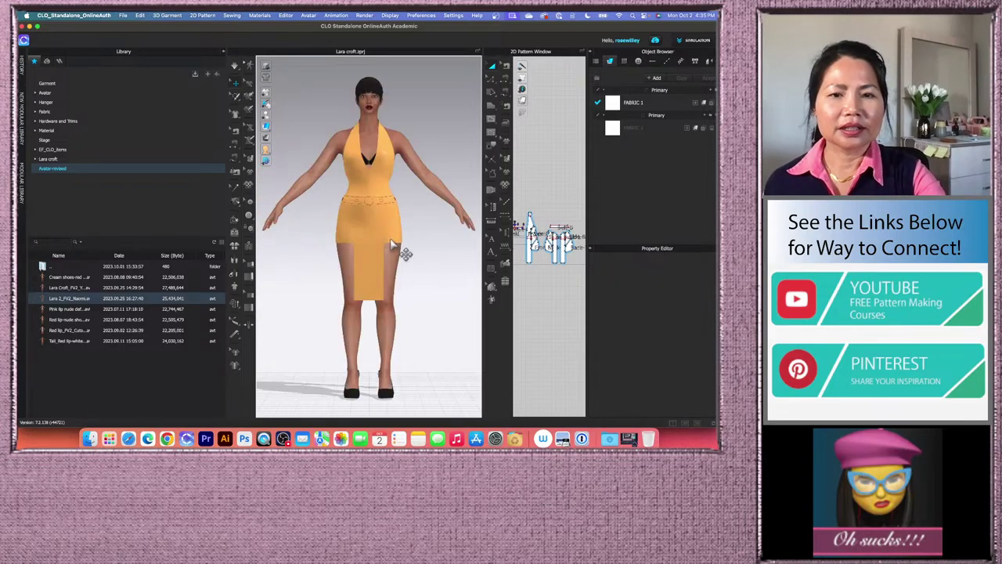
scroll(410, 251, "up", 2)
right_click_drag(419, 252, 374, 248)
key("2")
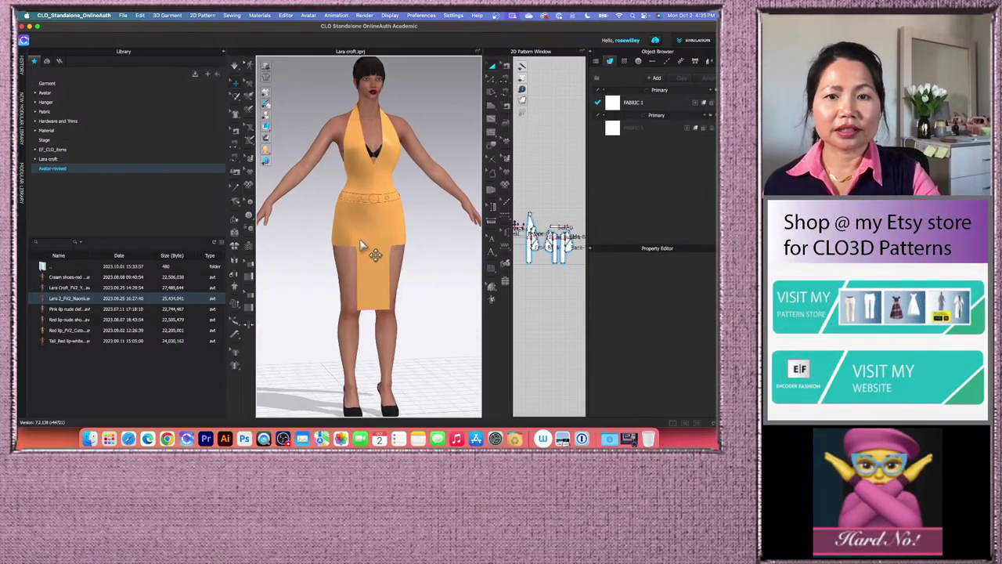
scroll(435, 197, "up", 3)
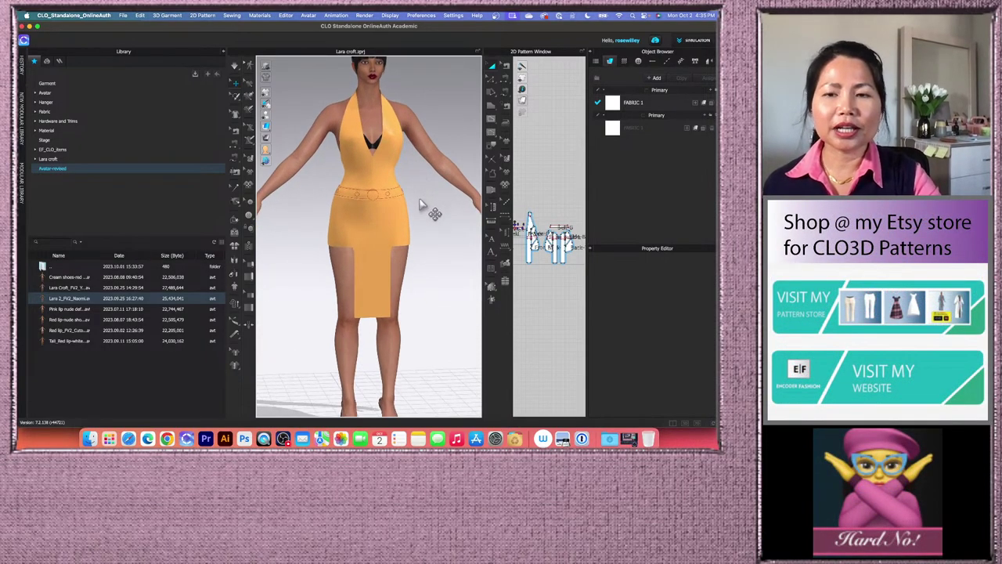
scroll(438, 258, "down", 3)
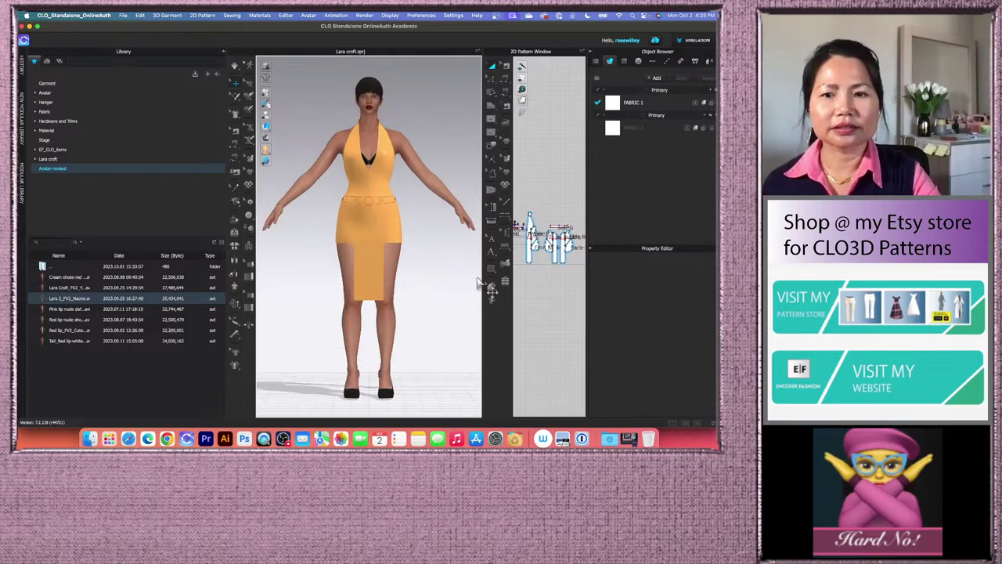
- Shrink the library and 3D view to enlarge the 2D pattern area, framed on the front belt and its circle pieces
left_click_drag(225, 50, 107, 63)
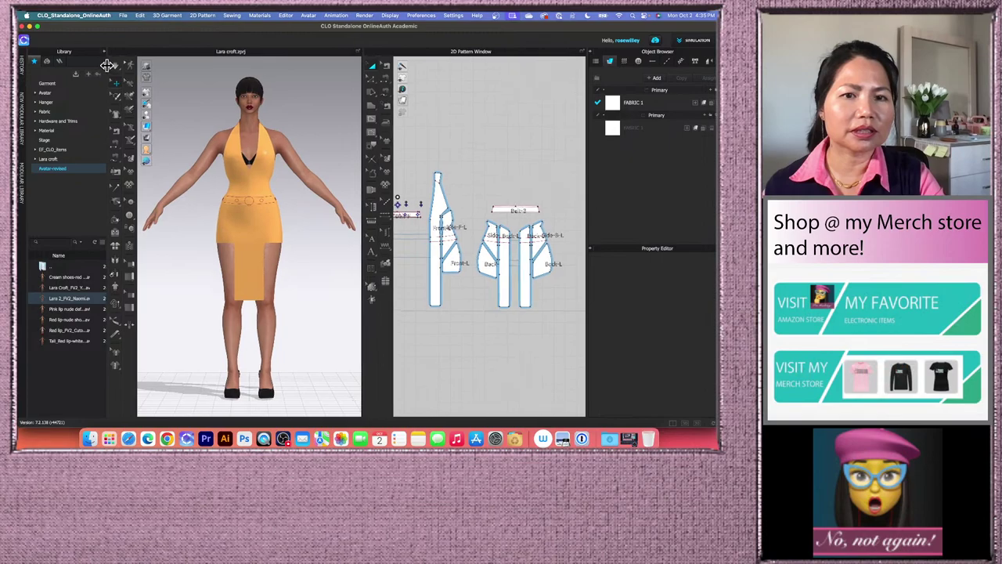
scroll(484, 200, "up", 3)
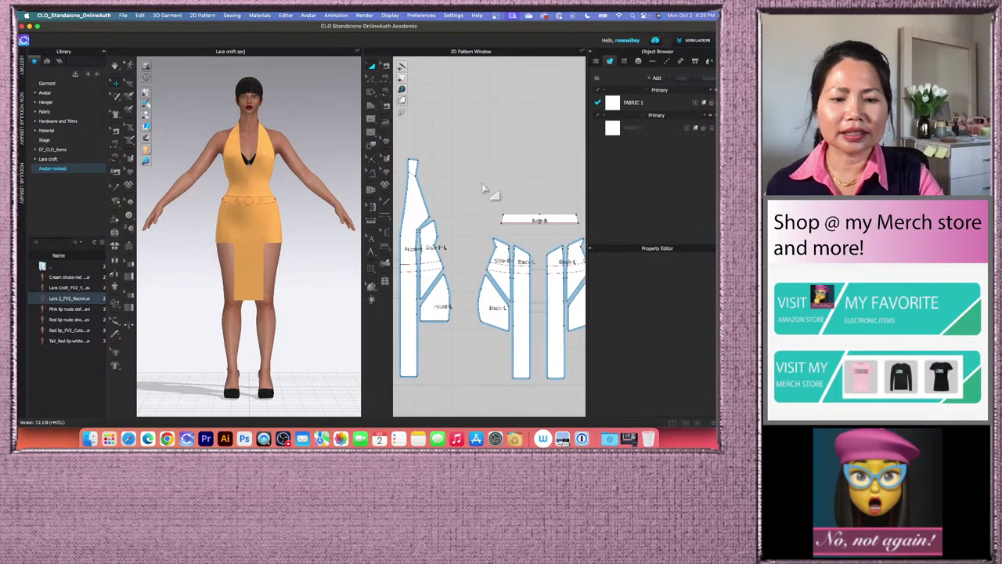
middle_click_drag(459, 163, 493, 150)
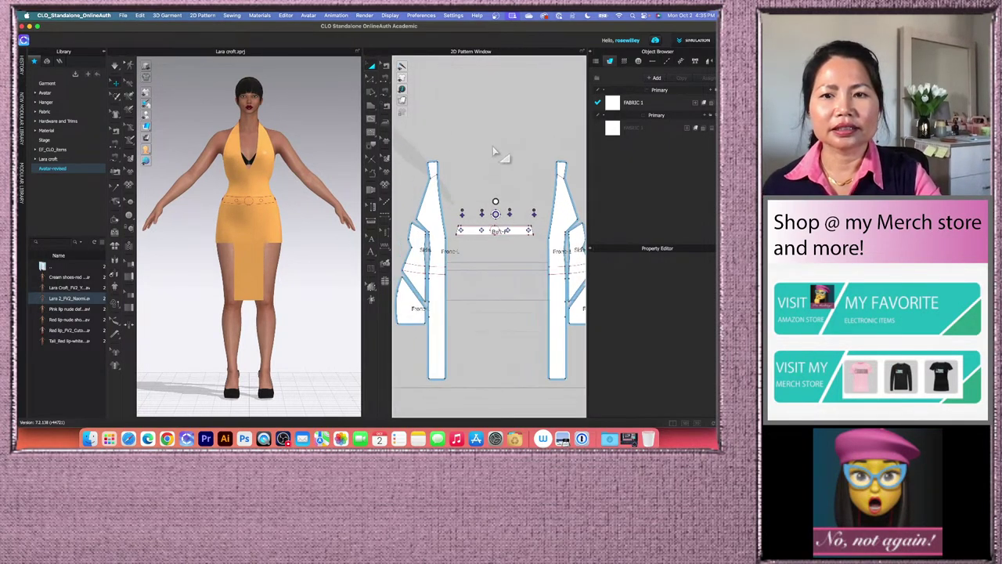
scroll(523, 179, "up", 3)
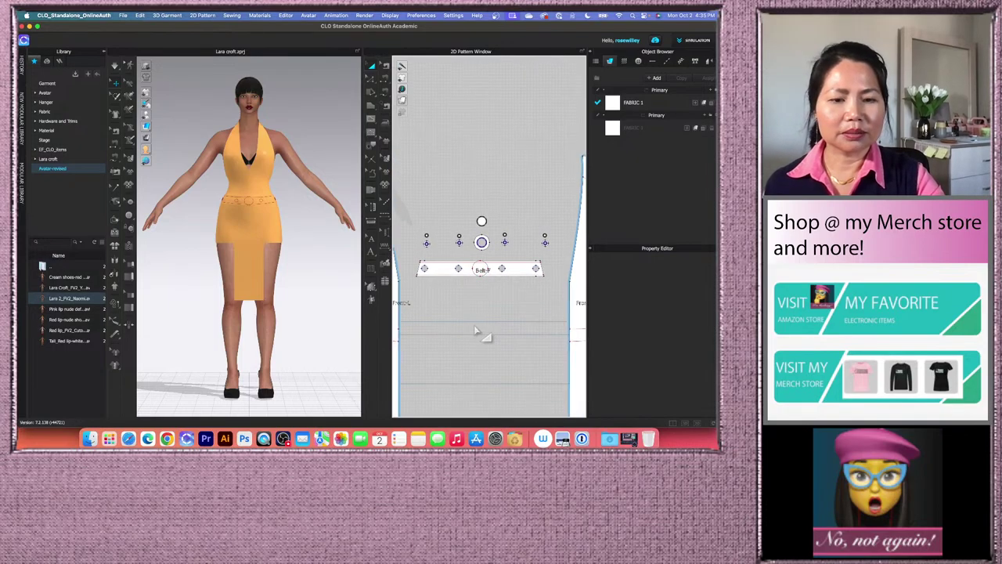
middle_click_drag(486, 305, 483, 271)
scroll(477, 221, "up", 2)
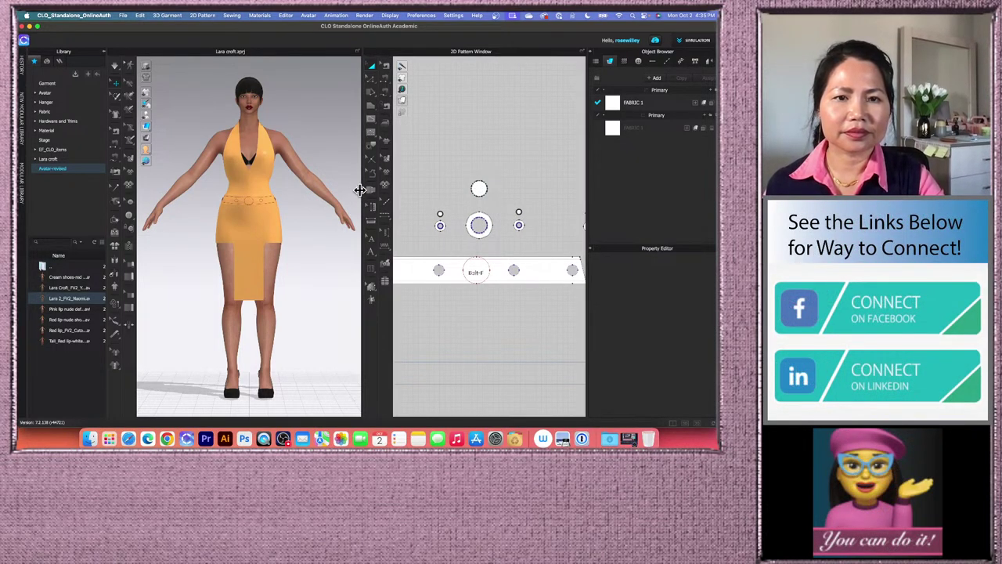
left_click_drag(362, 190, 309, 196)
scroll(392, 196, "down", 3)
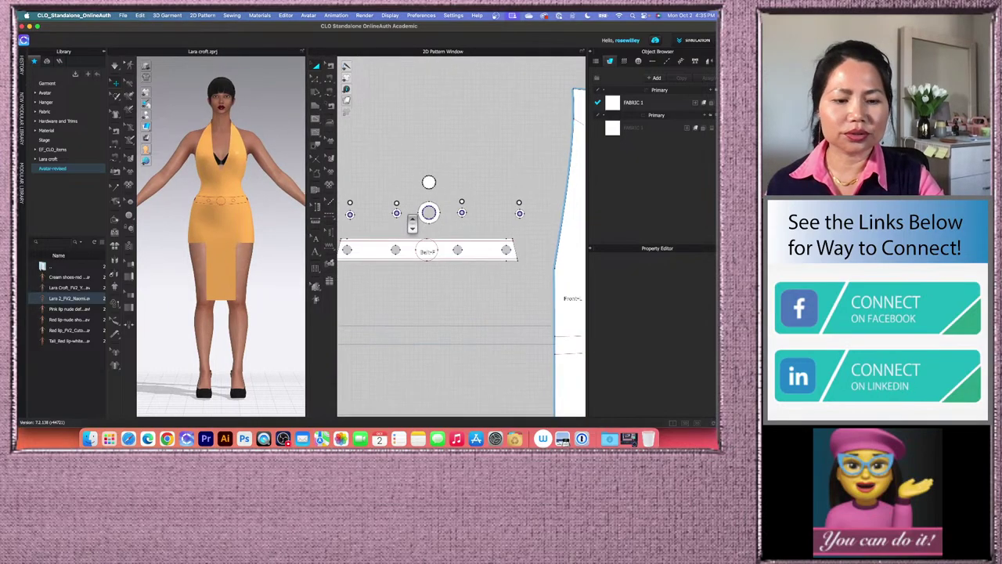
middle_click_drag(395, 284, 430, 278)
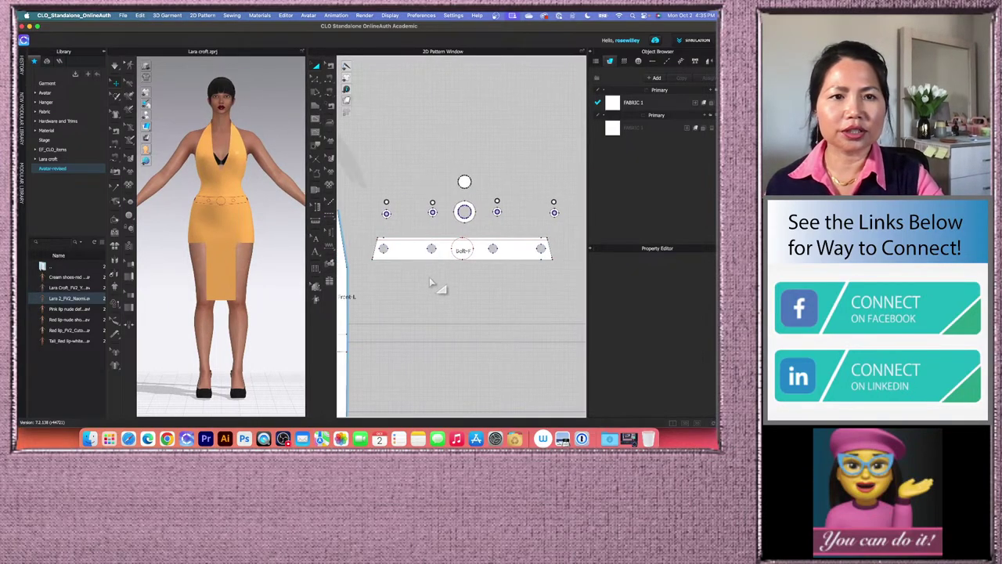
scroll(230, 170, "up", 2)
scroll(444, 223, "up", 3)
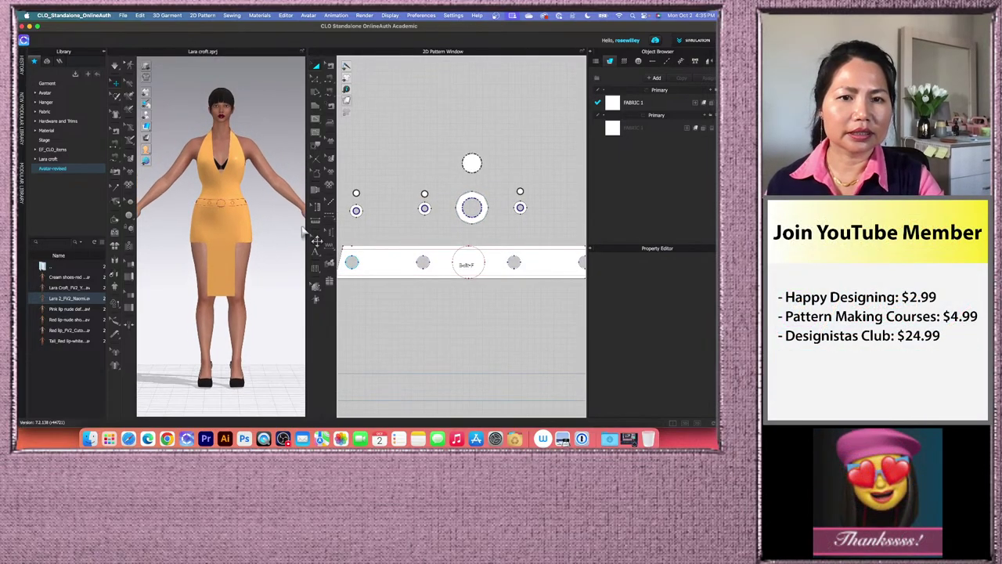
left_click_drag(306, 224, 240, 223)
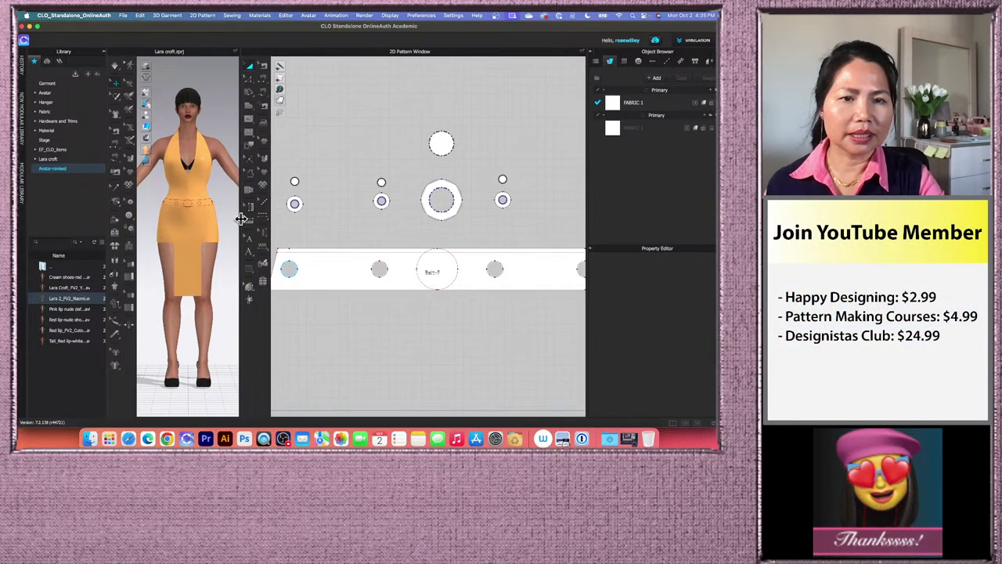
scroll(501, 201, "down", 2)
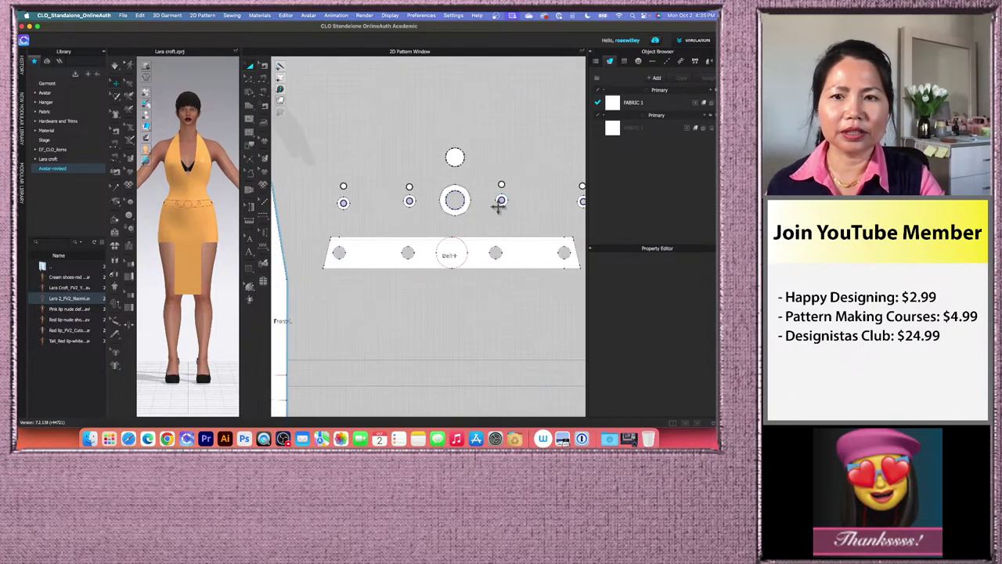
middle_click_drag(540, 212, 520, 217)
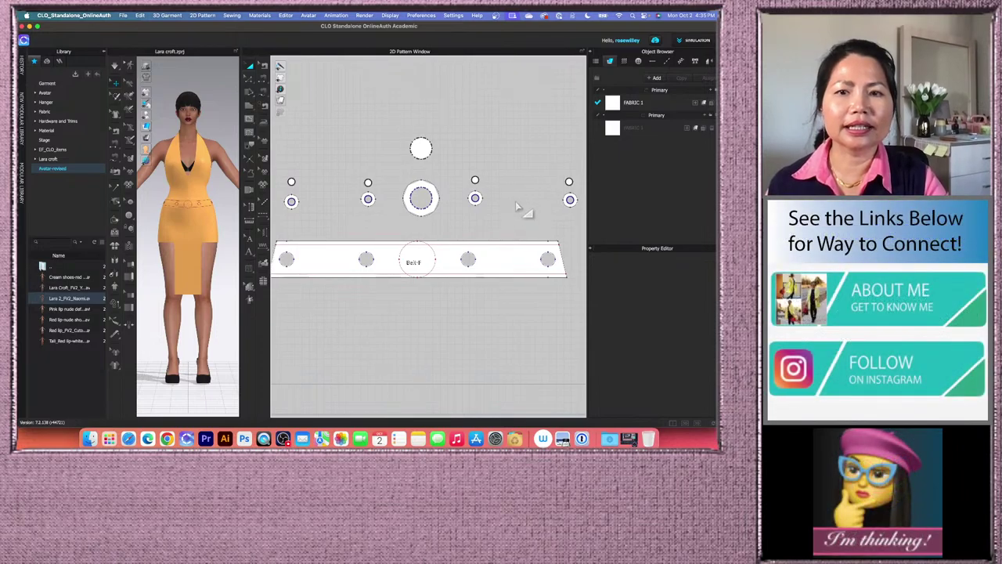
- Move the outermost small ring and circle on the right inward, roughly above the belt's end hole, and deselect them
left_click_drag(526, 151, 585, 233)
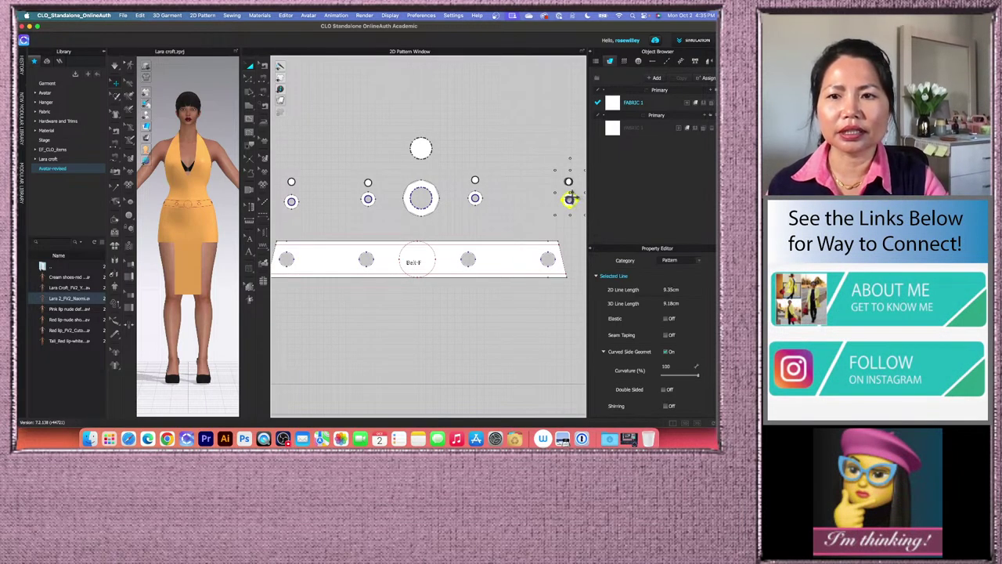
left_click_drag(545, 199, 546, 192)
left_click(503, 202)
scroll(509, 205, "down", 1)
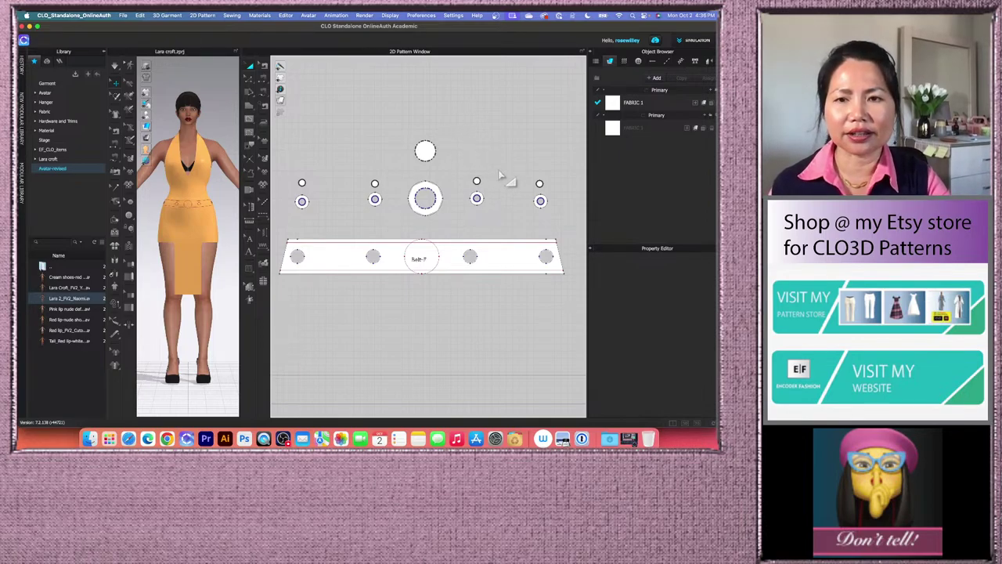
- Sew the large ring's outer edge to the central circle of the front belt with Free Sewing
left_click(275, 96)
left_click(262, 92)
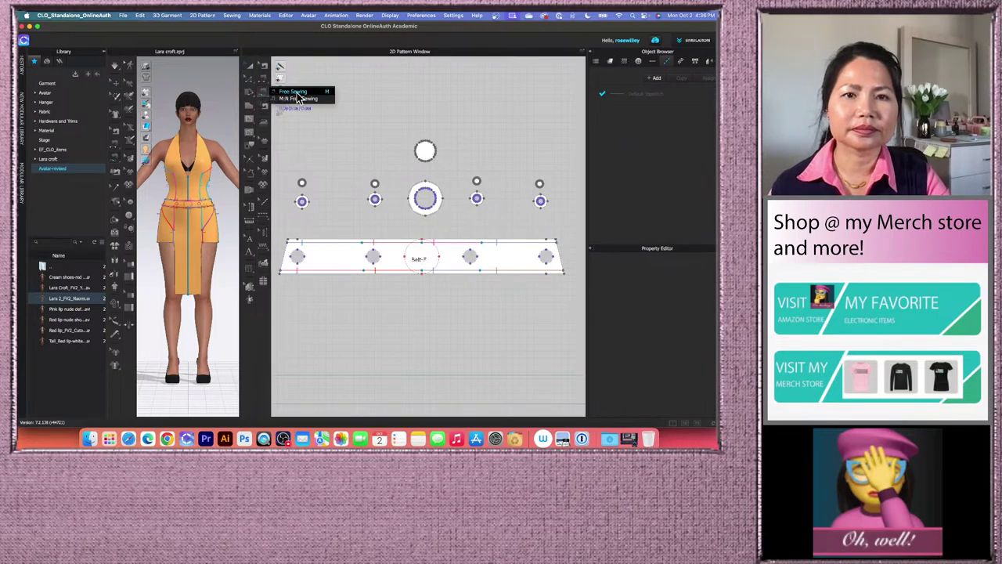
left_click(297, 93)
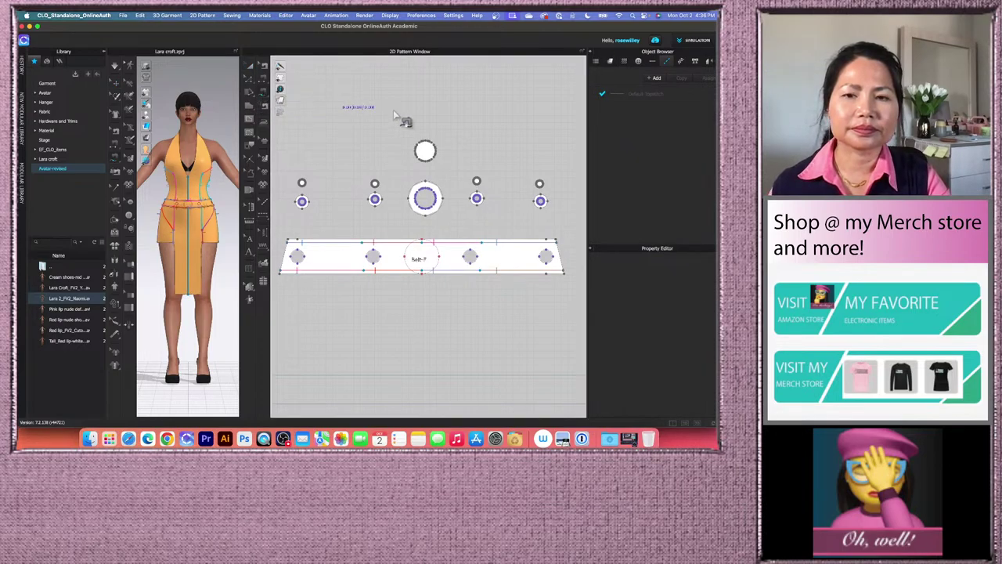
left_click(438, 197)
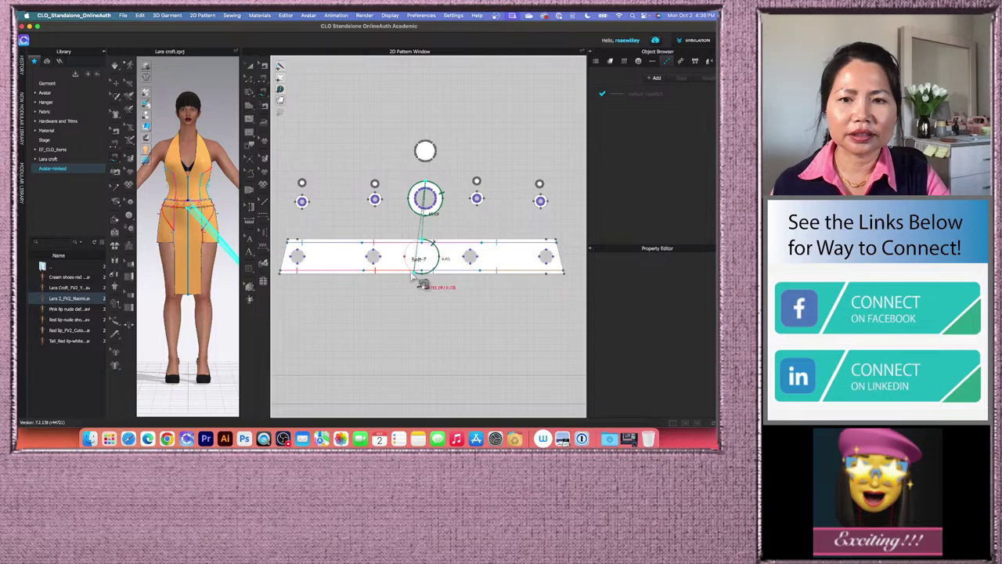
left_click(436, 249)
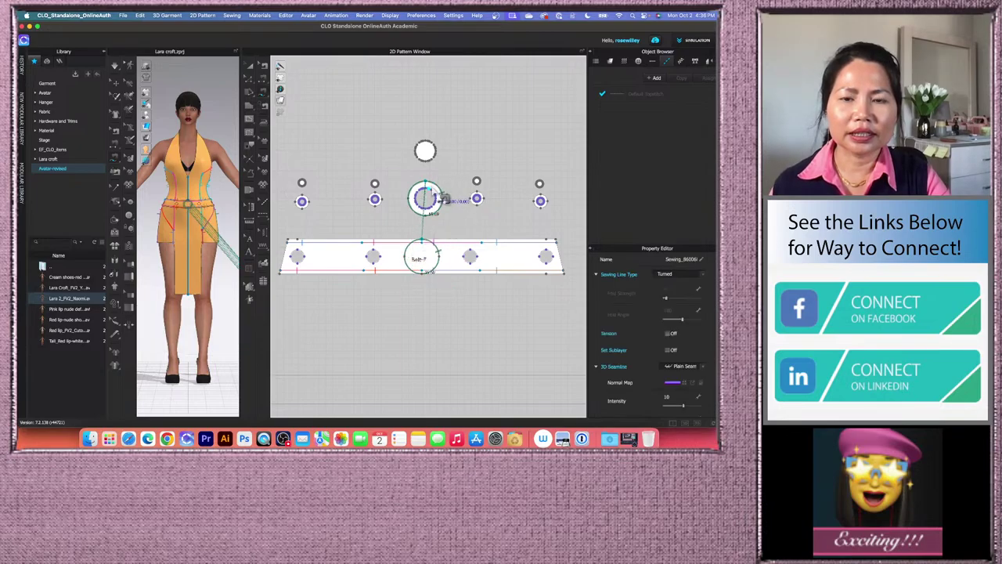
- Sew the edge of the large loose circle to the inner edge of the large ring with Free Sewing
scroll(424, 154, "up", 2)
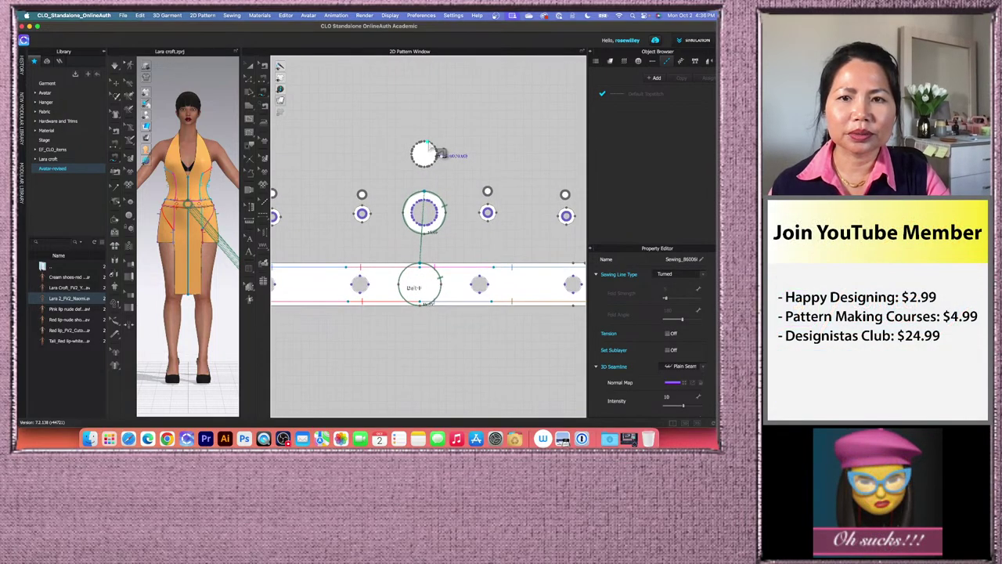
left_click(433, 150)
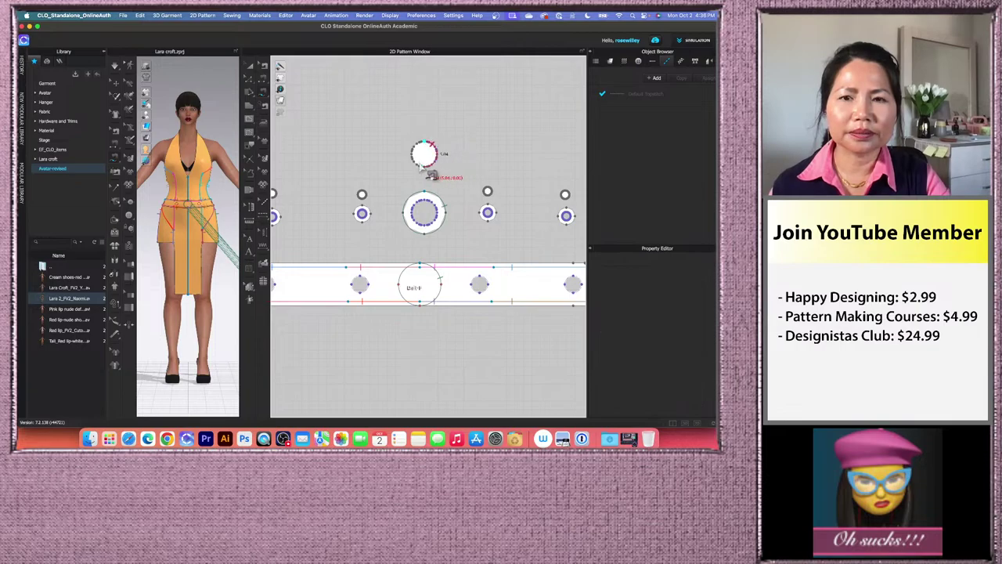
left_click(433, 153)
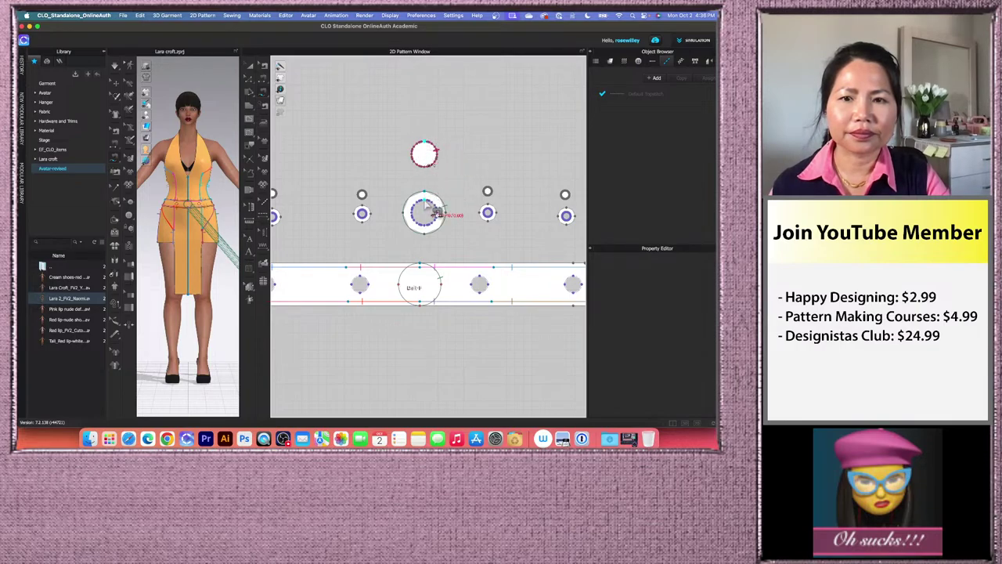
left_click(437, 212)
scroll(364, 286, "up", 1)
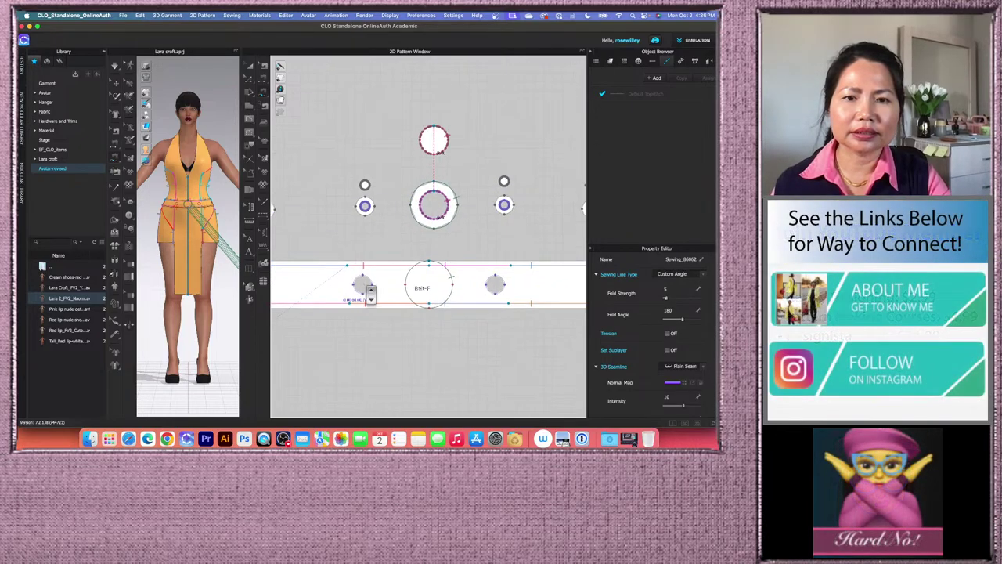
- Sew the small ring just left of centre to the belt hole below it, and its small circle to the ring's inner edge
scroll(365, 286, "up", 3)
left_click(379, 159)
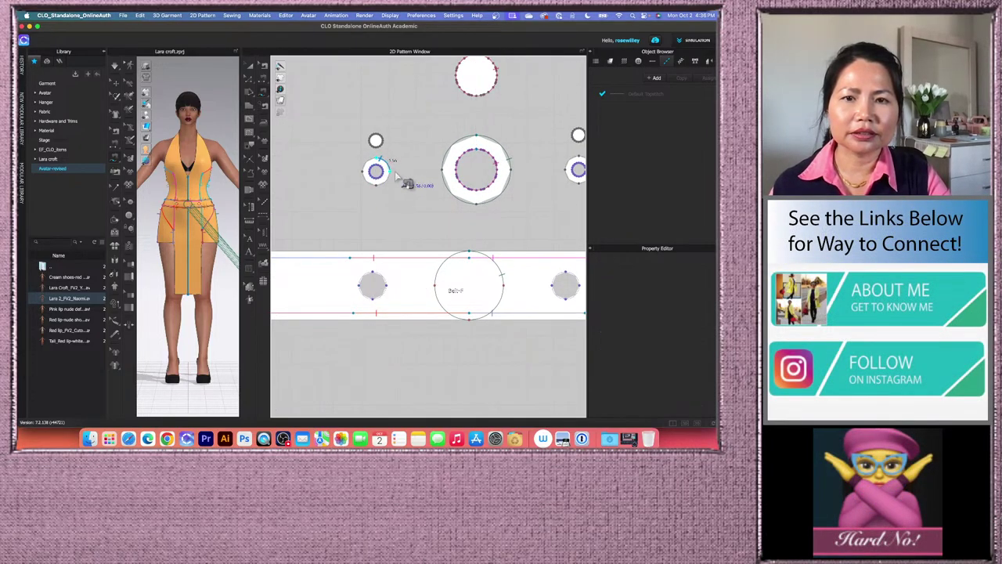
left_click(378, 160)
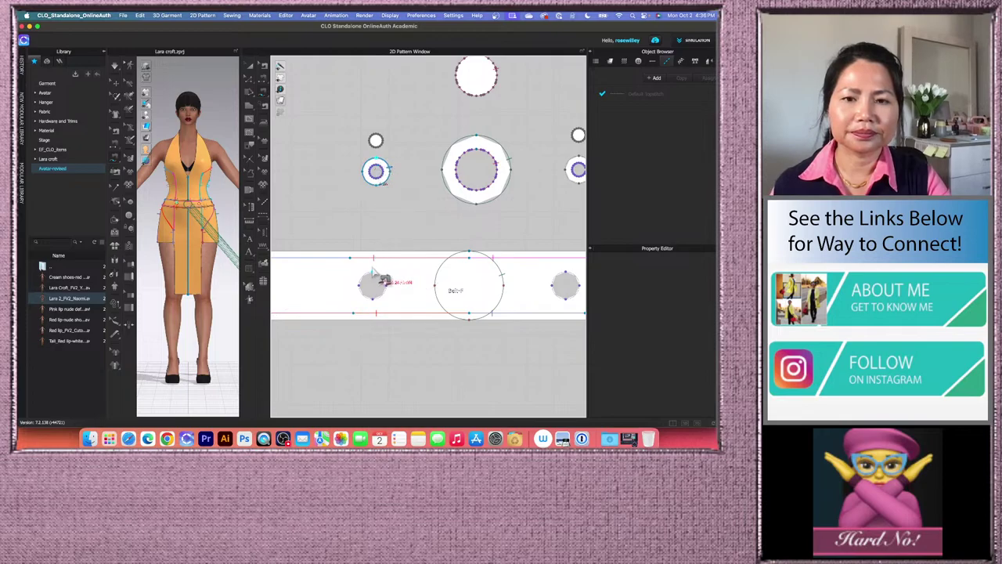
left_click(373, 274)
left_click(374, 275)
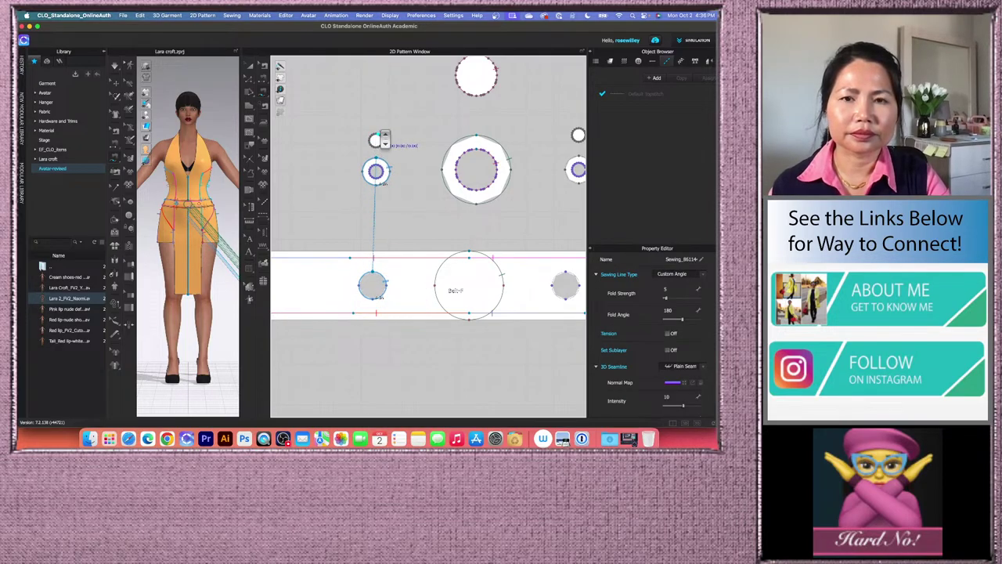
scroll(376, 139, "up", 2)
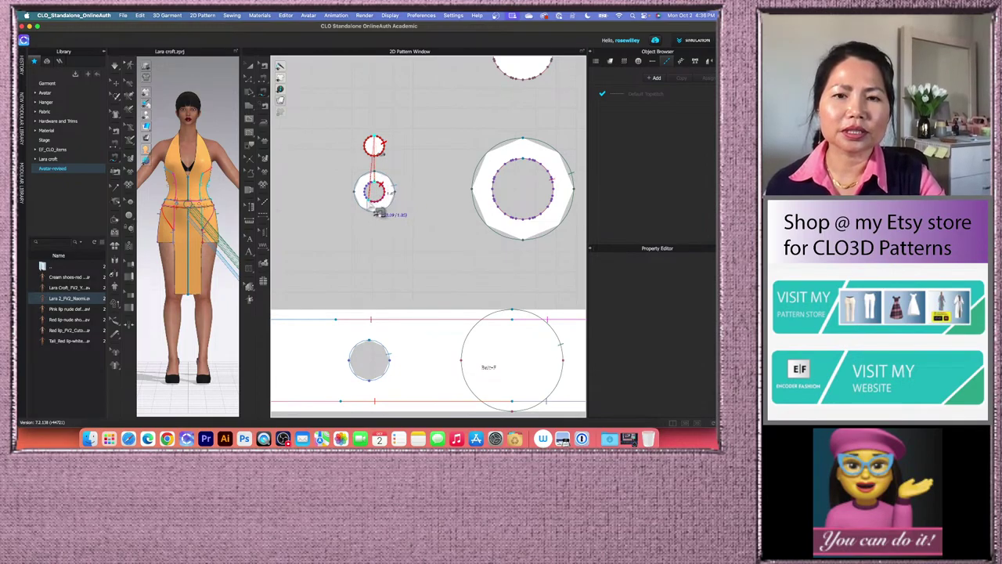
left_click(375, 185)
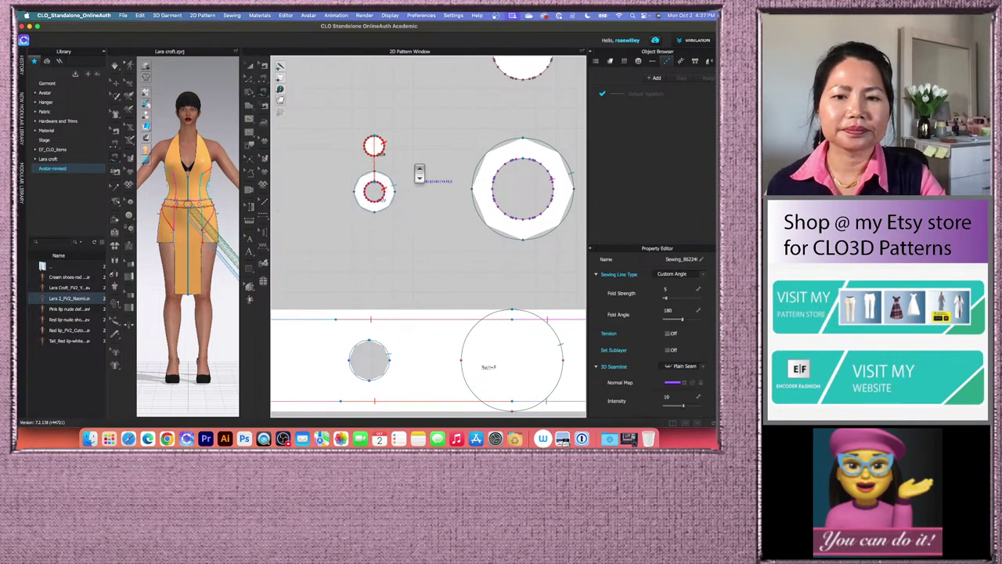
- Sew the leftmost small circle to the inner edge of the small ring beneath it
scroll(412, 164, "down", 8)
scroll(333, 183, "up", 5)
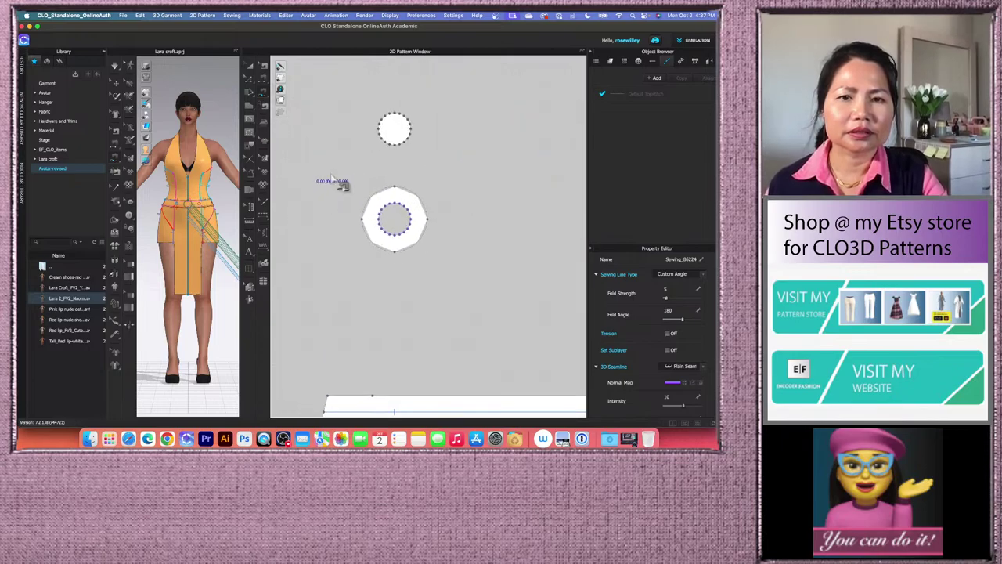
scroll(345, 188, "down", 4)
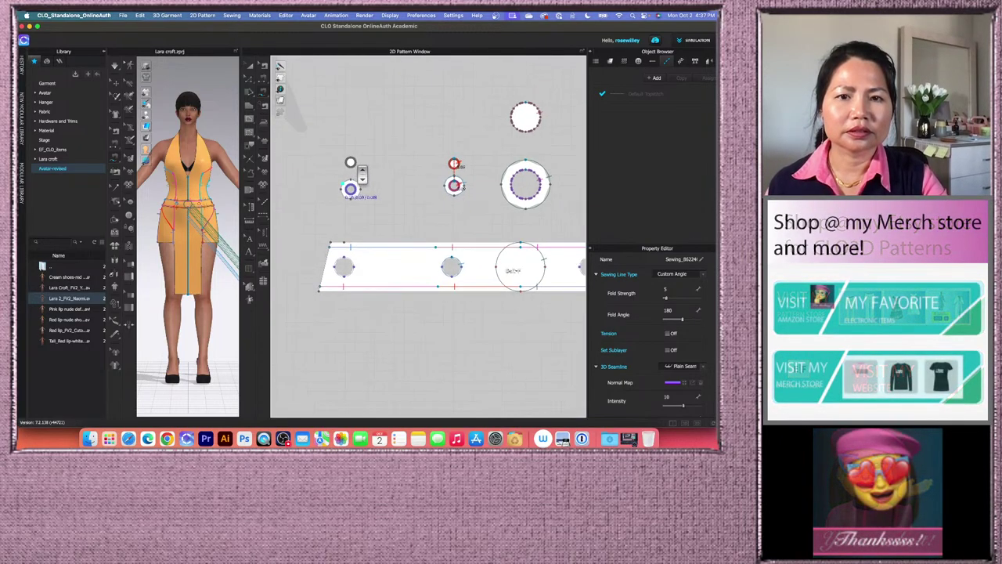
scroll(351, 164, "up", 2)
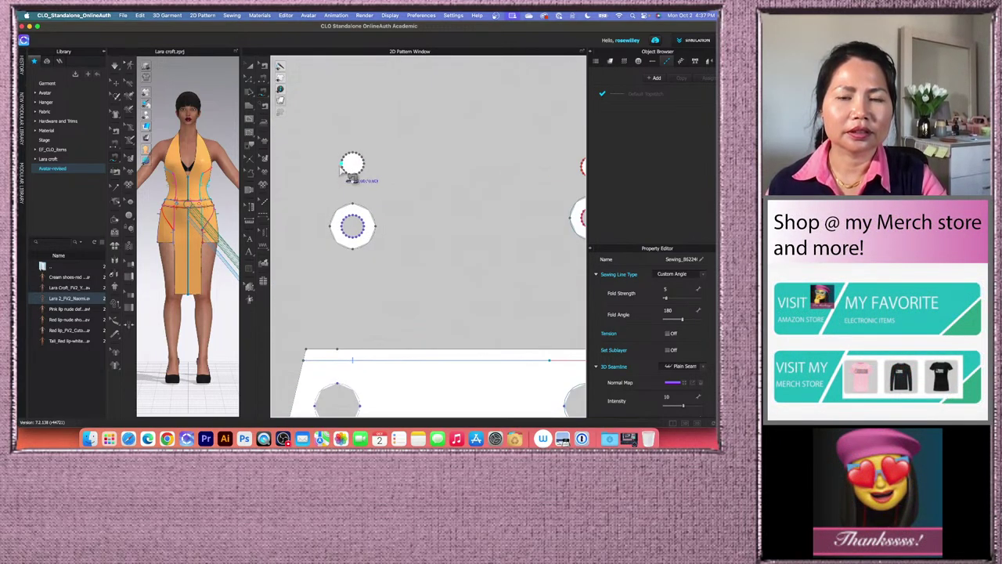
left_click(353, 154)
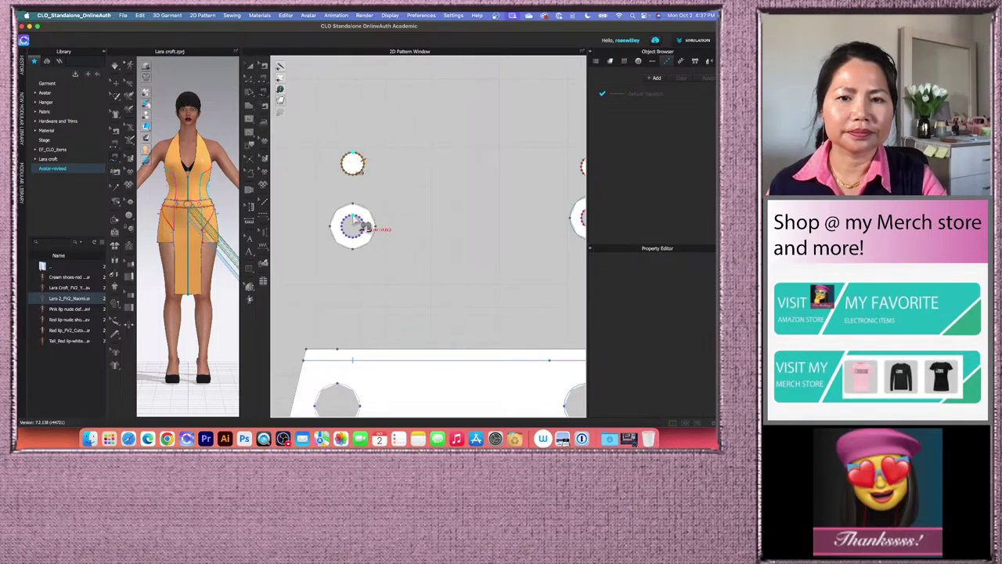
left_click(356, 226)
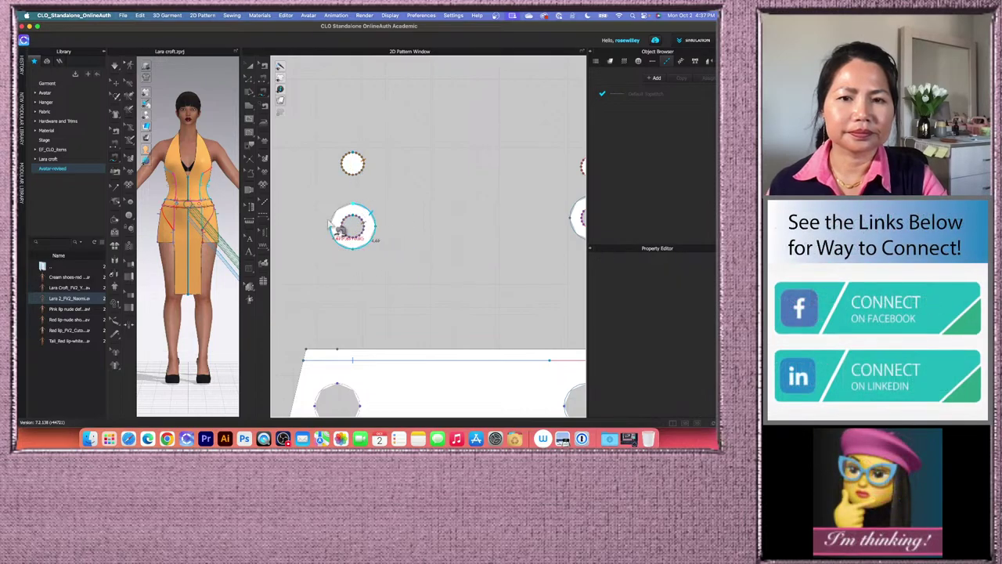
- Sew the leftmost small ring's outer edge to the hole at the left end of the front belt
scroll(371, 313, "down", 3)
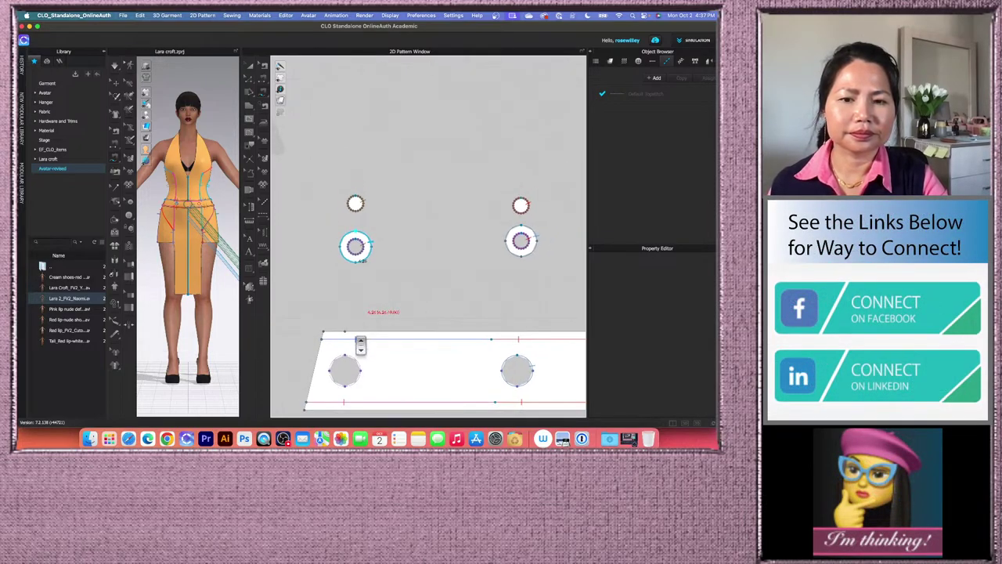
left_click(346, 368)
scroll(386, 202, "down", 3)
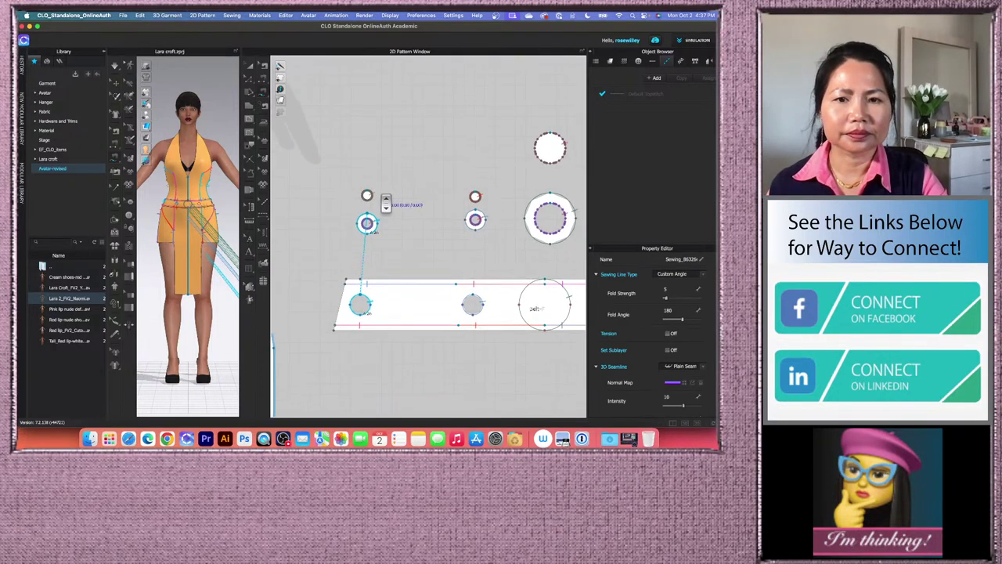
- Sew the outer edge of the small ring just right of centre to the belt hole below it
middle_click_drag(436, 173, 309, 181)
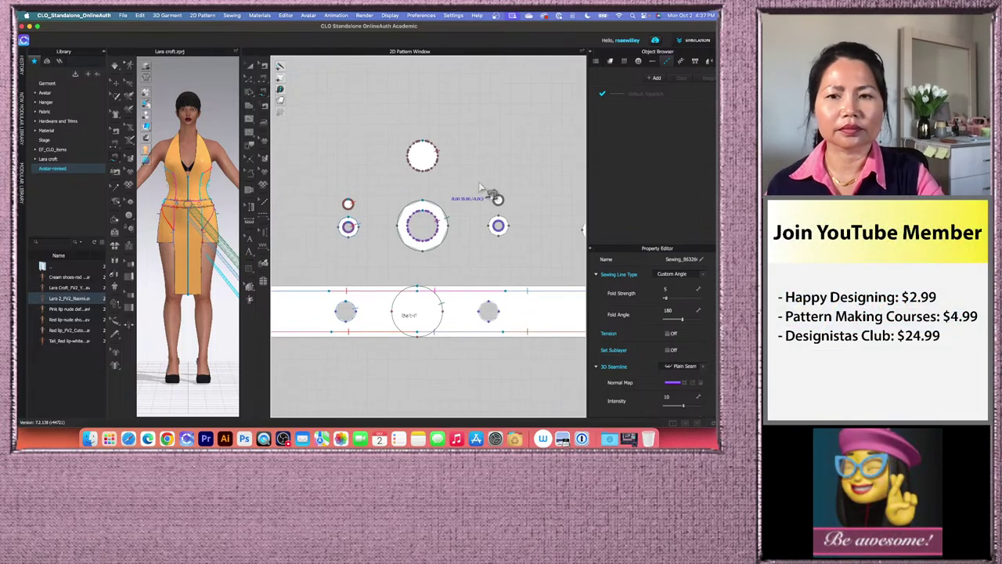
middle_click_drag(509, 174, 416, 166)
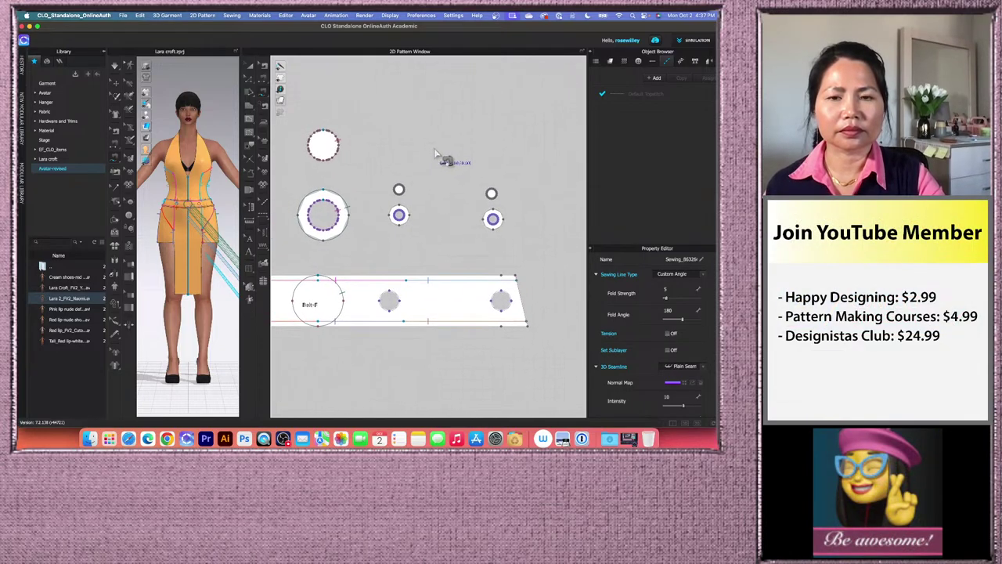
scroll(396, 225, "up", 3)
left_click(409, 198)
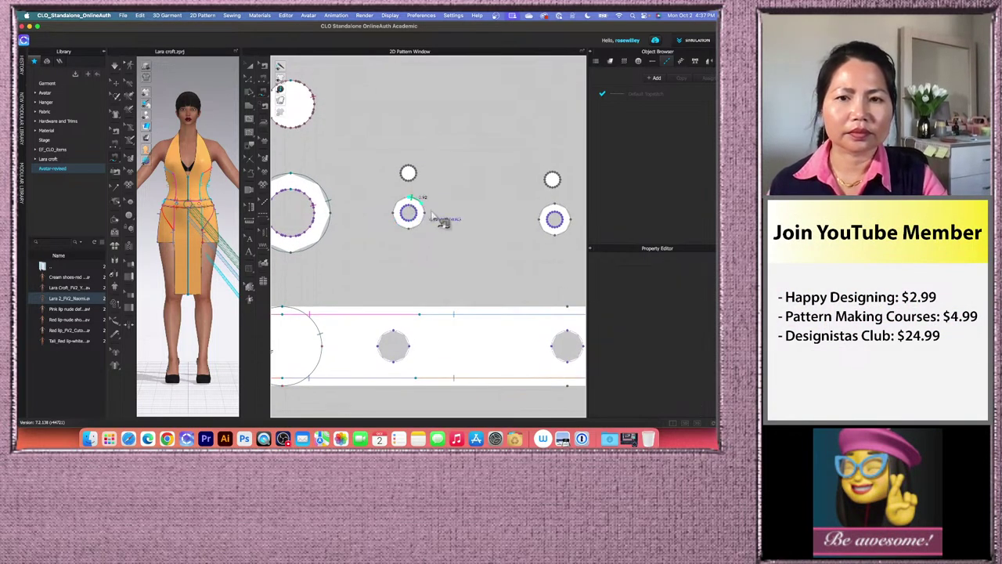
left_click(408, 197)
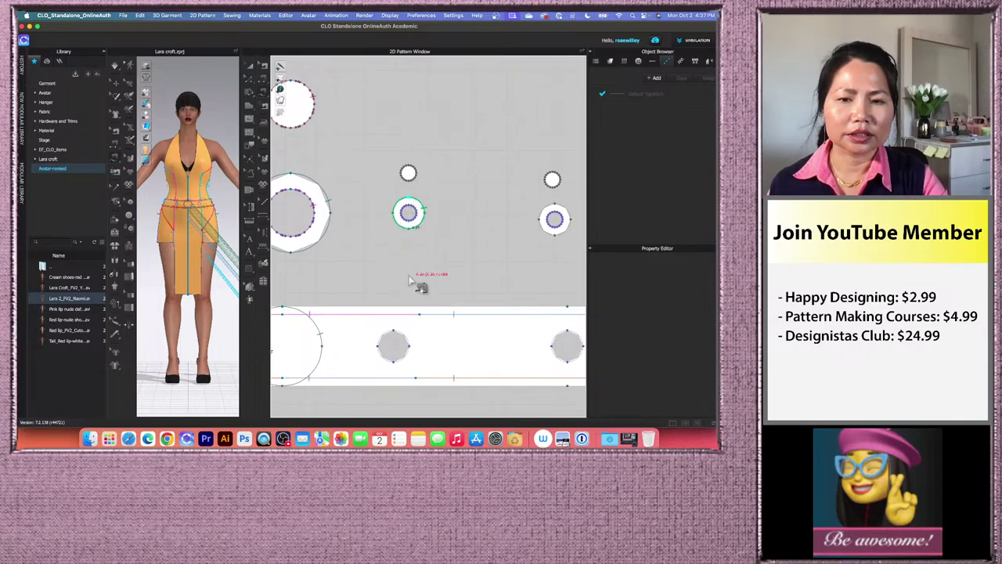
left_click(398, 339)
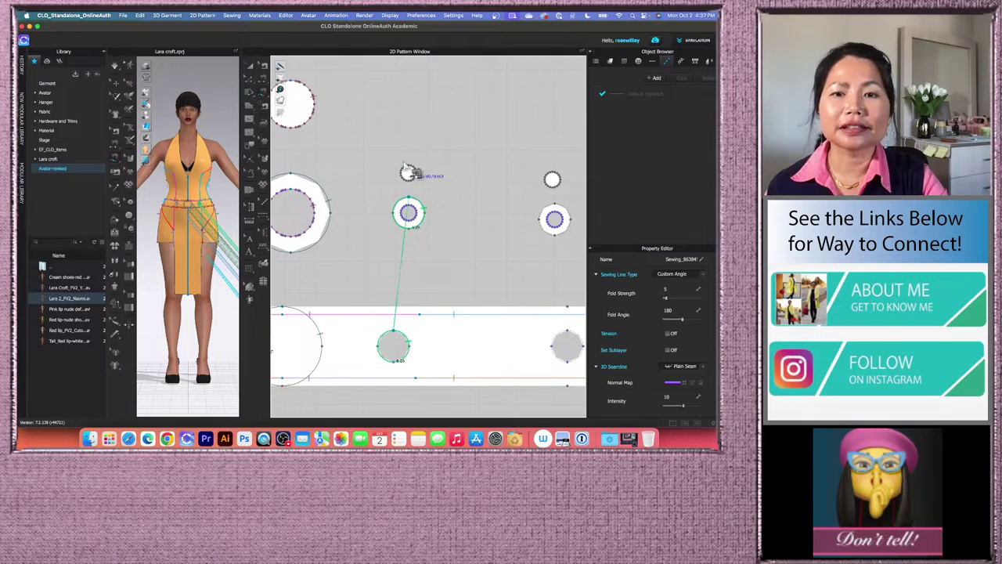
- Sew the small circle just right of centre to the inner edge of the ring beneath it
left_click(408, 172)
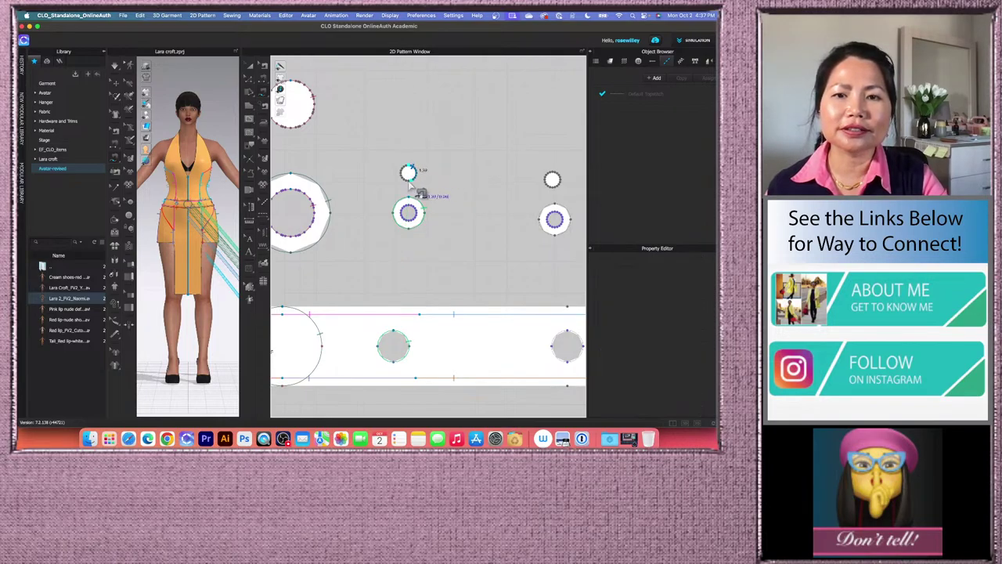
left_click(409, 165)
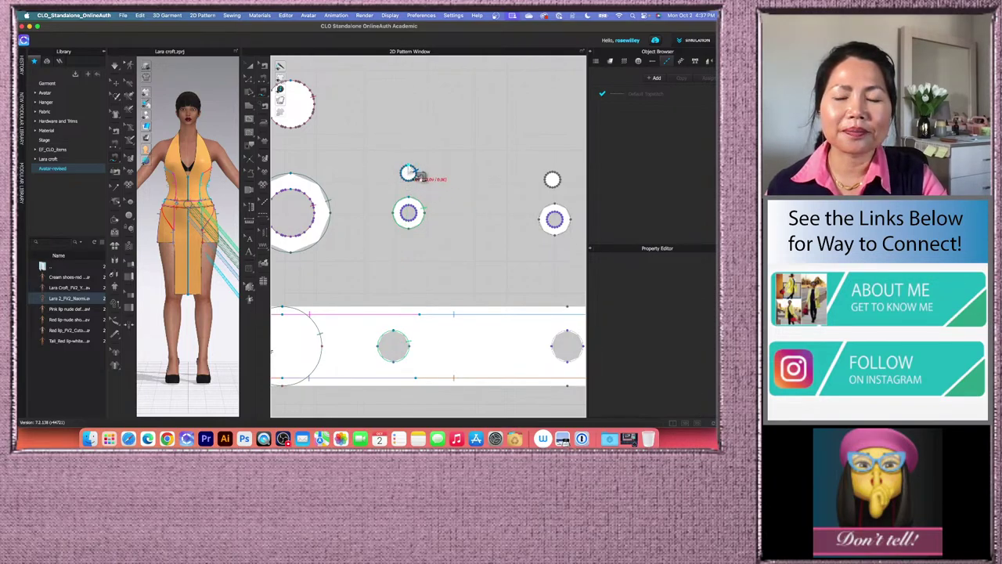
left_click(413, 214)
scroll(427, 209, "down", 3)
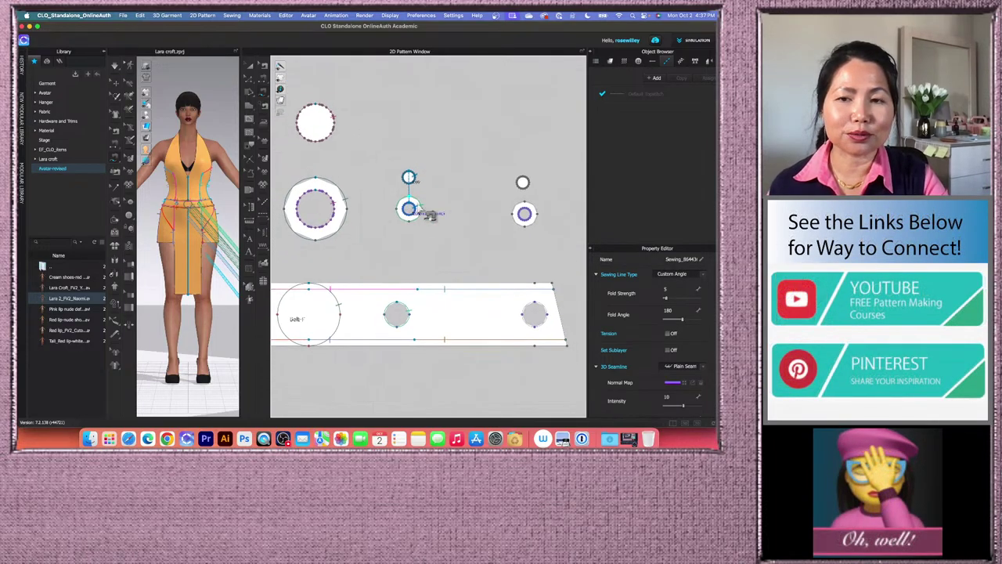
- Sew the rightmost small ring's outer edge to the belt's right end hole, and trace the edge of its small circle for sewing
scroll(539, 204, "up", 2)
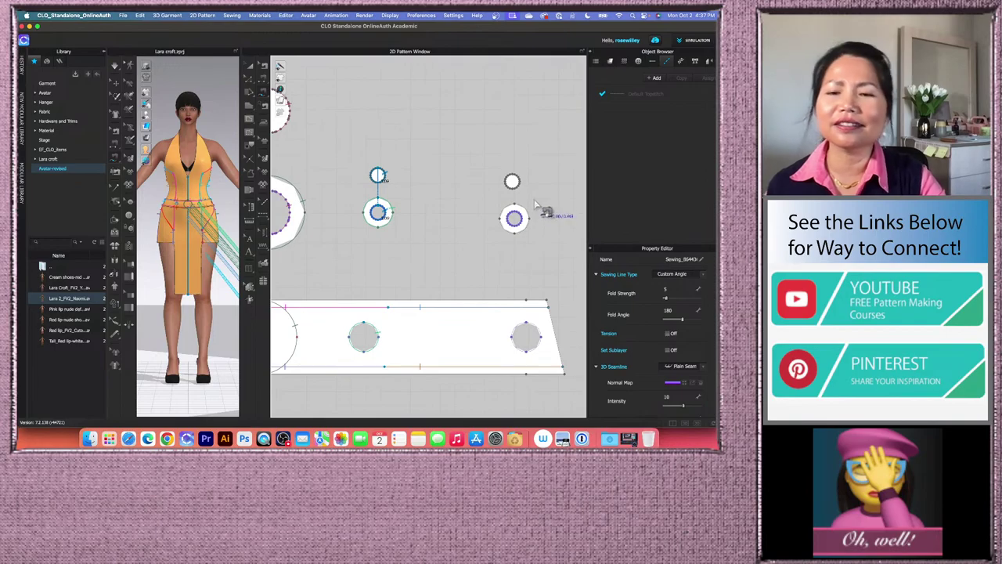
left_click(516, 206)
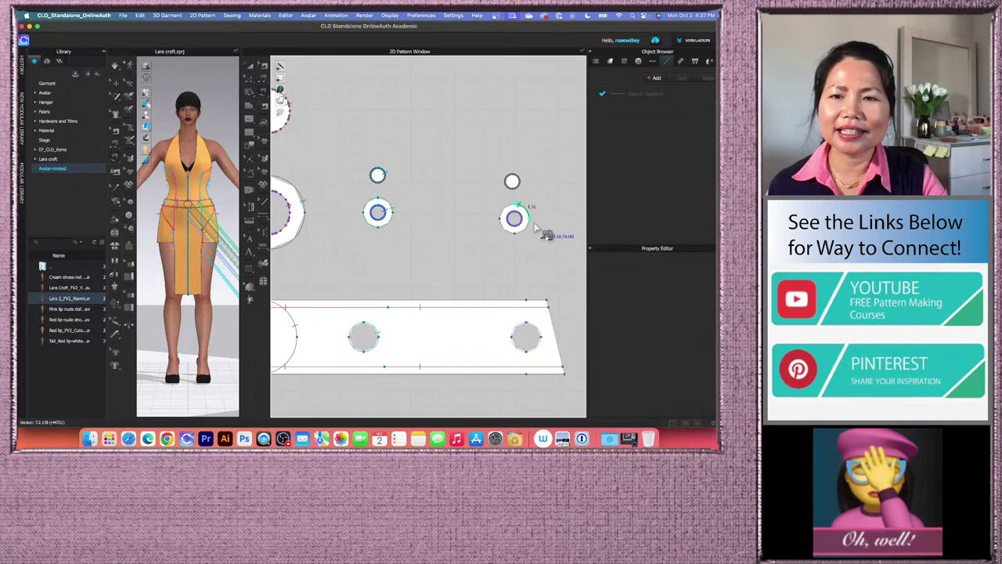
left_click(539, 337)
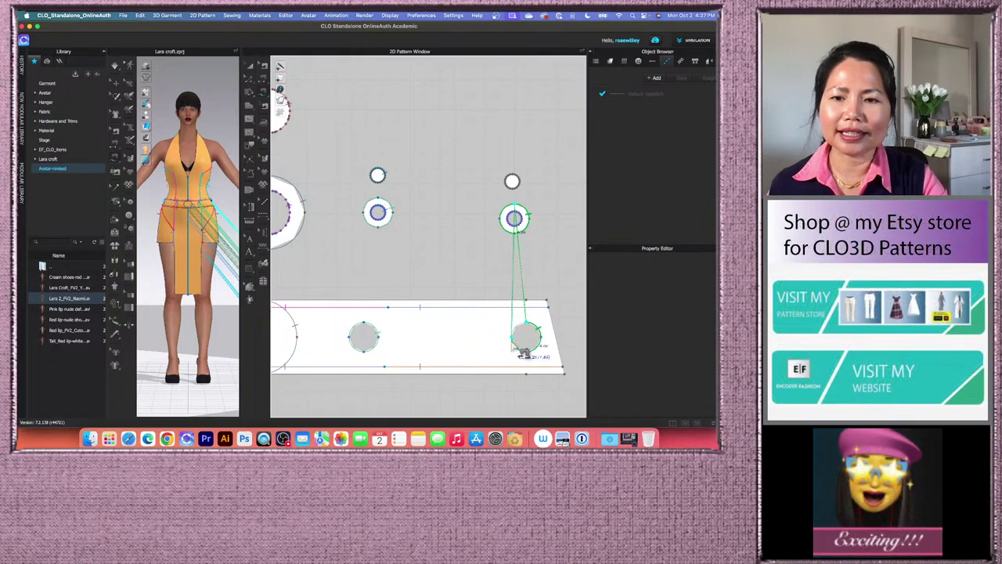
left_click(536, 339)
left_click(513, 180)
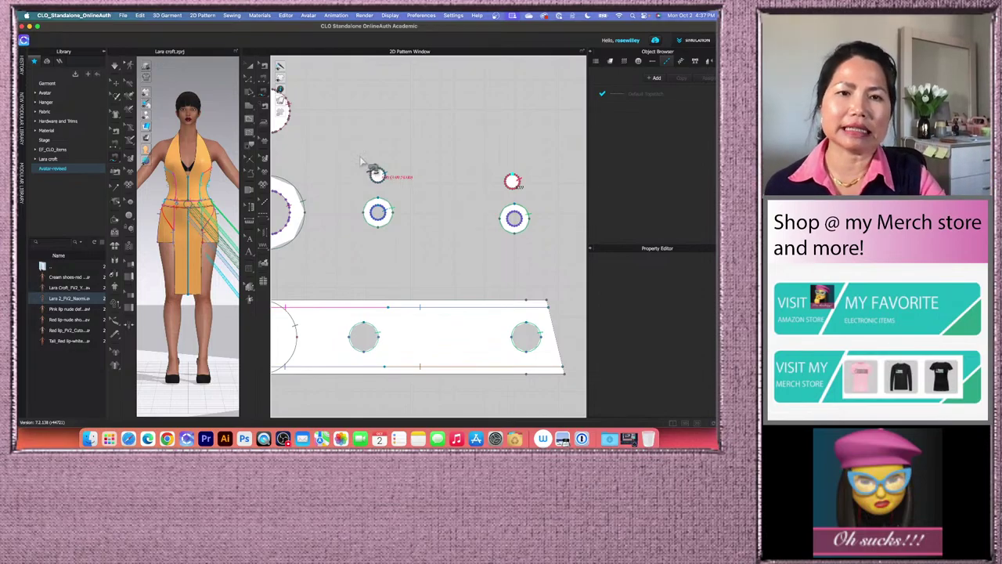
- Switch to the pattern transform tool and select all the rings and circles above the front belt together
left_click(251, 69)
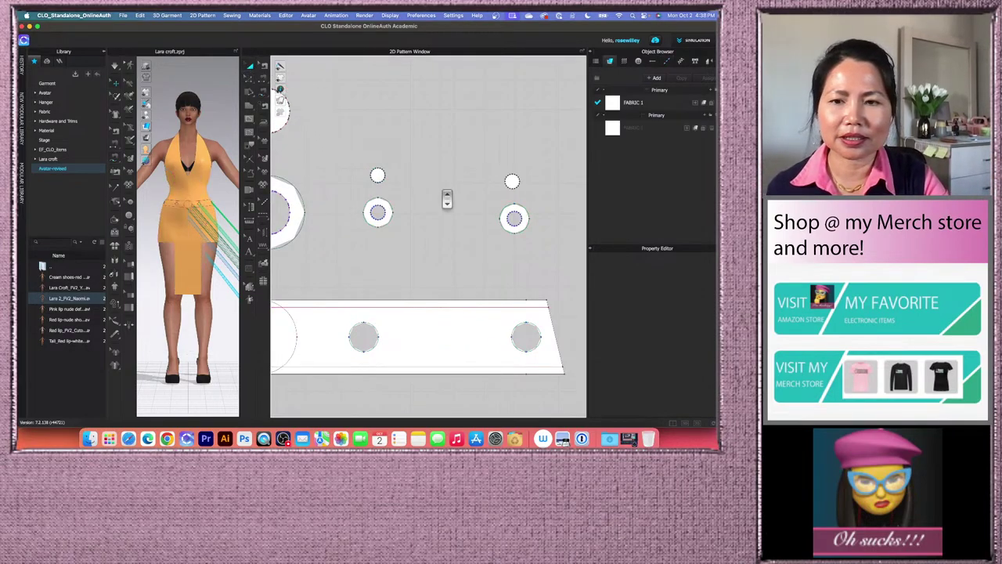
scroll(442, 196, "down", 3)
scroll(365, 176, "up", 2)
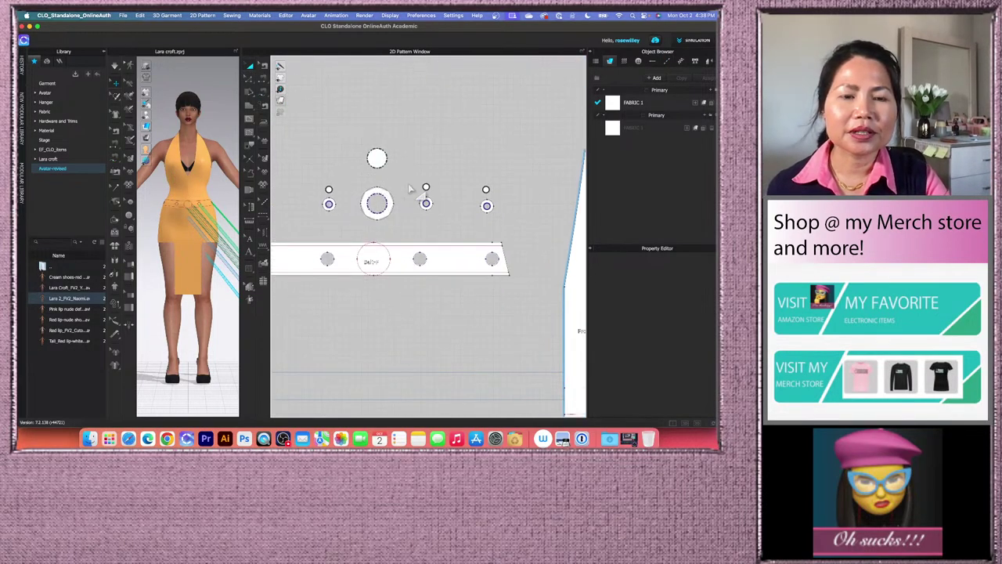
scroll(490, 189, "down", 3)
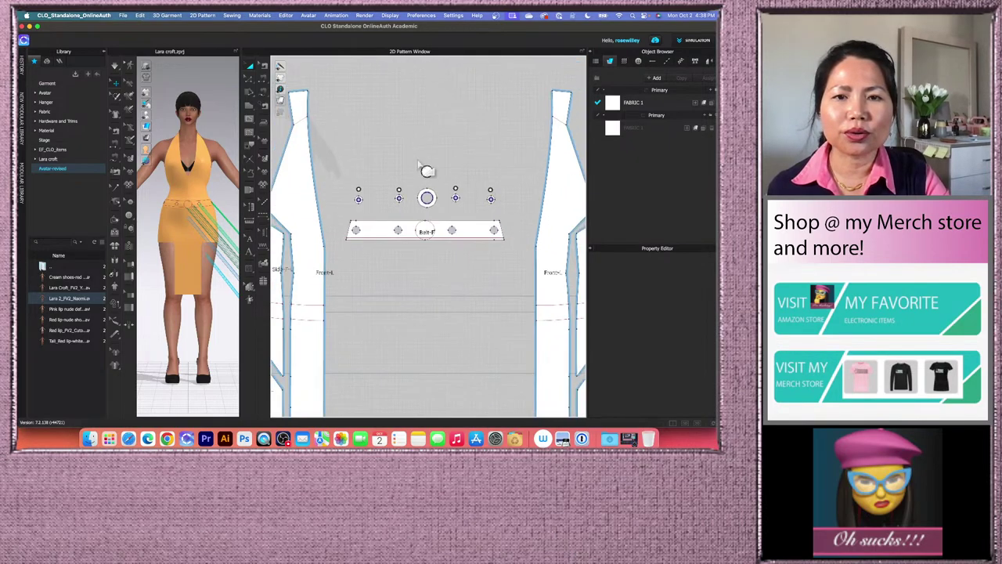
left_click_drag(342, 154, 504, 219)
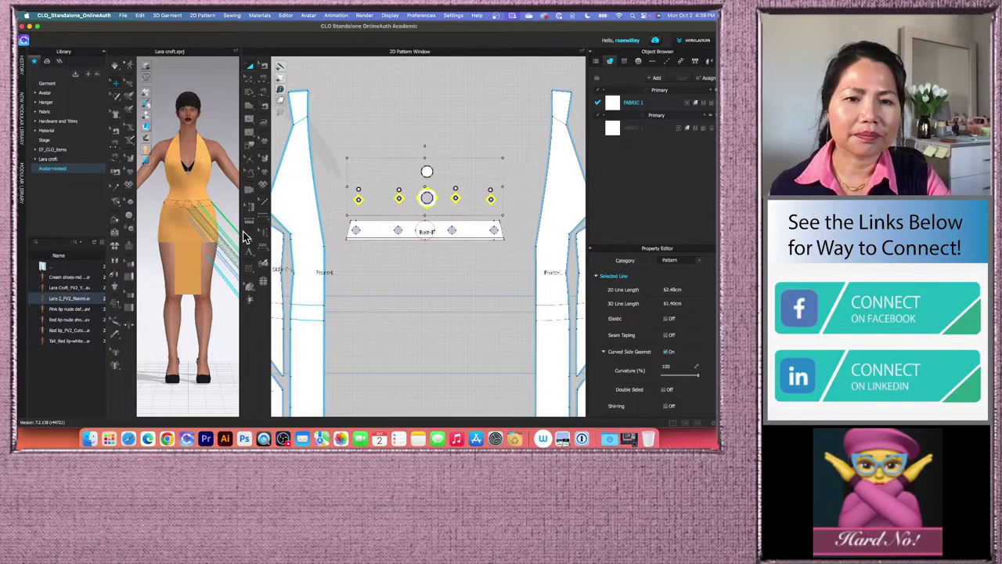
- Widen the 3D view, clear the selection and frame the avatar with the upright decorative pieces from the front
left_click_drag(240, 232, 441, 235)
left_click_drag(431, 313, 302, 155)
left_click(371, 268)
scroll(374, 239, "up", 5)
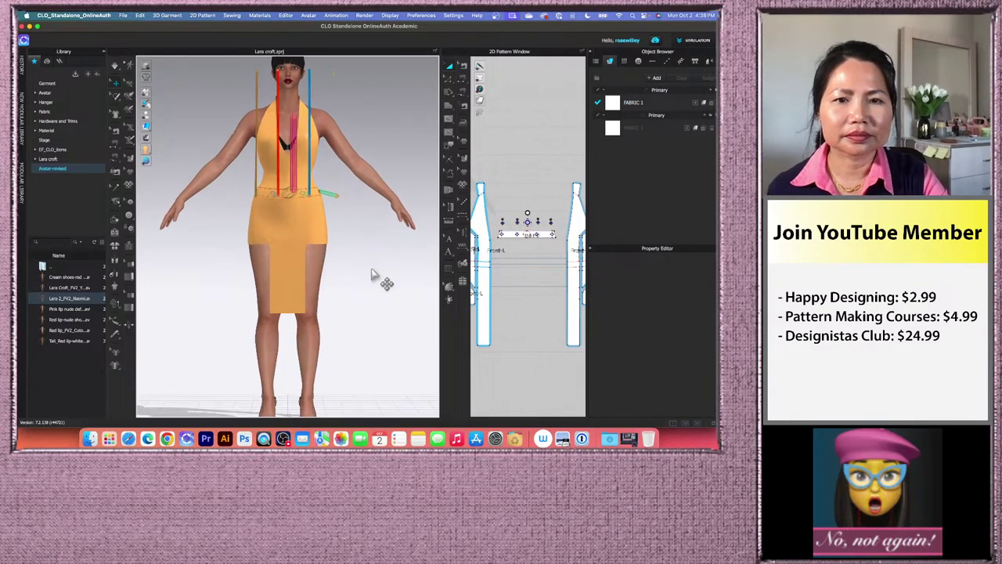
- Reselect the rings and circles above the front belt in the pattern view to bring up their 3D positioning gizmo
scroll(523, 224, "up", 3)
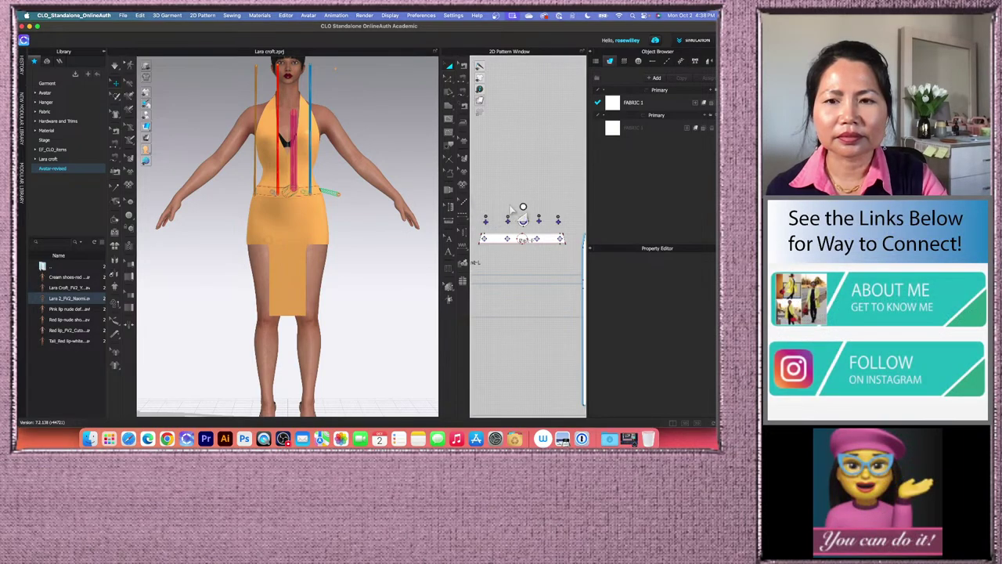
left_click_drag(559, 206, 575, 219)
scroll(309, 152, "down", 1)
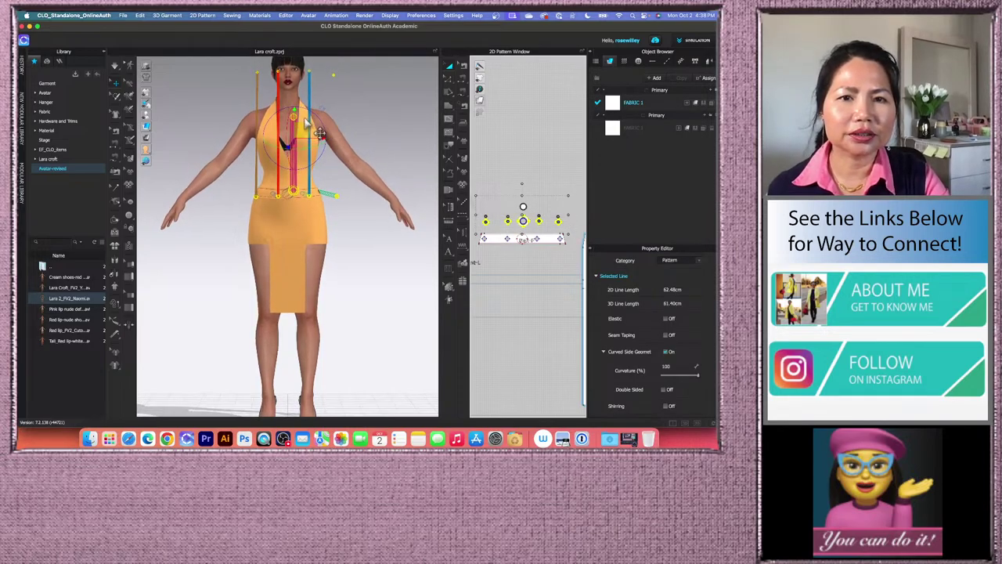
- Select only the row of small circles above the rings and lower them in 3D to the front belt at the avatar's waist
right_click(304, 128)
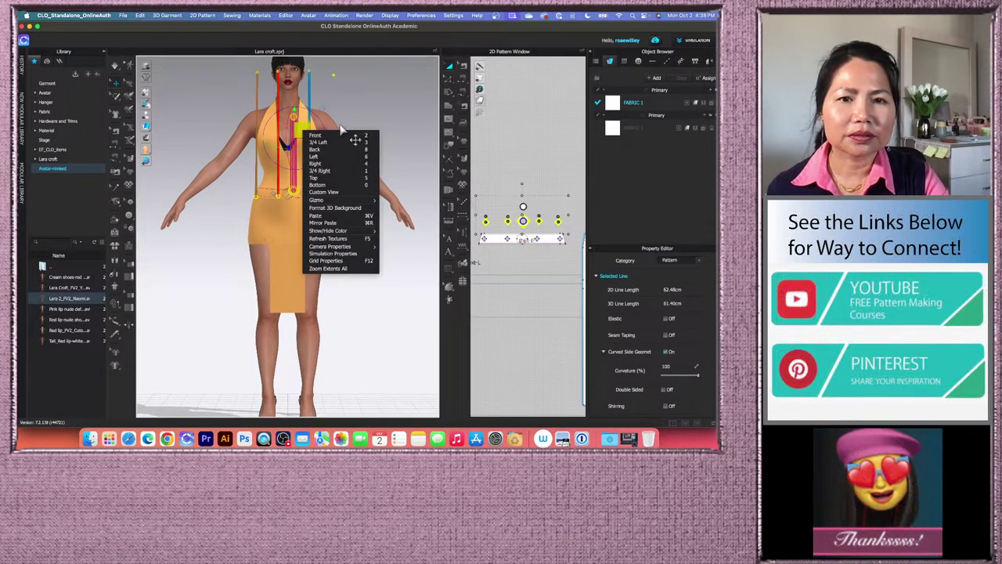
left_click(404, 165)
left_click(515, 195)
left_click_drag(476, 196, 577, 239)
left_click(531, 206)
left_click_drag(479, 208, 571, 222)
left_click_drag(304, 63, 301, 185)
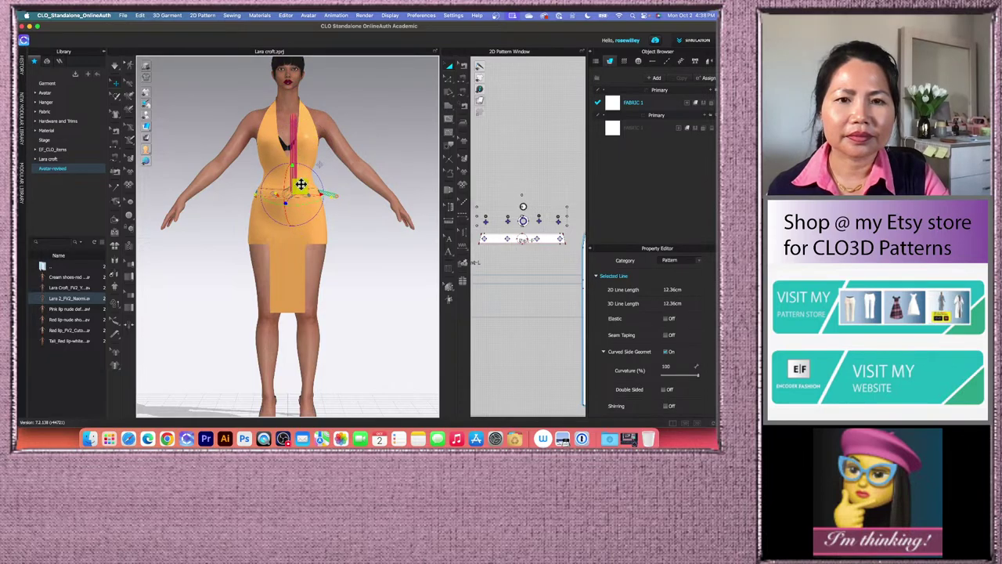
- Select the large circle above the central ring and lower it in 3D to the front belt at the waist
left_click(516, 167)
left_click(523, 206)
left_click_drag(299, 110, 300, 181)
scroll(353, 228, "up", 5)
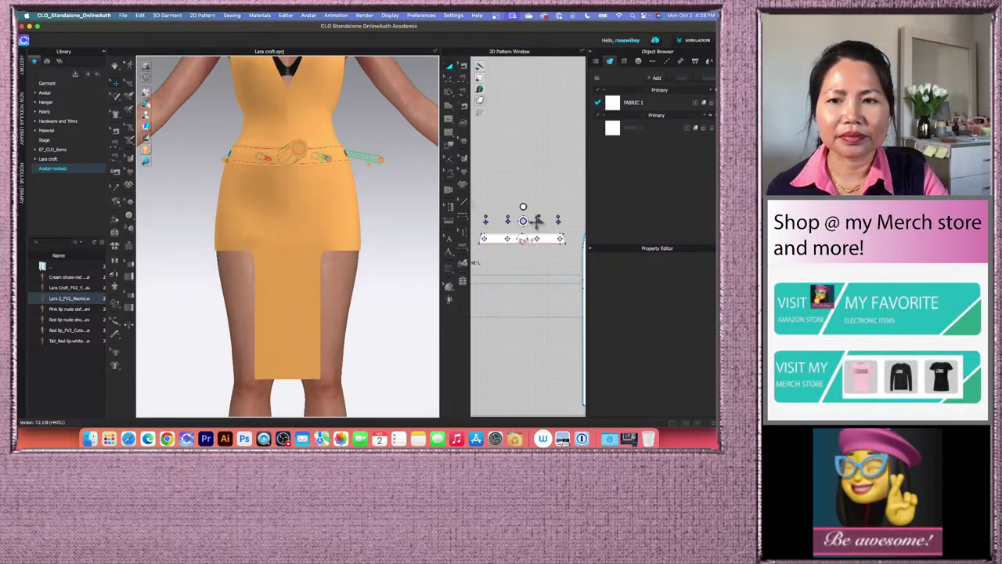
- Widen the pattern view, select all the rings and circles above the front belt, and set their particle distance to 2 mm
scroll(532, 200, "down", 3)
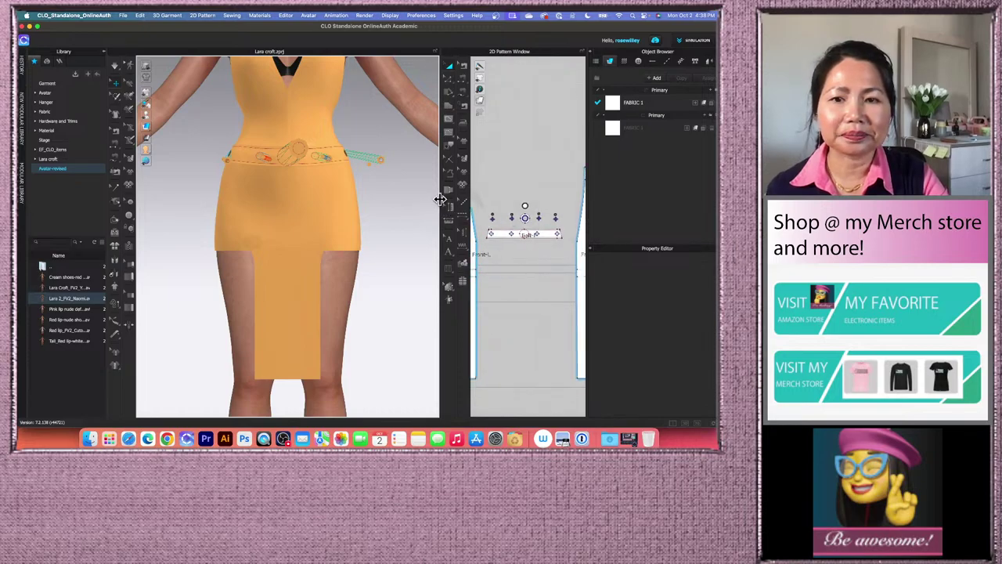
left_click_drag(440, 201, 381, 200)
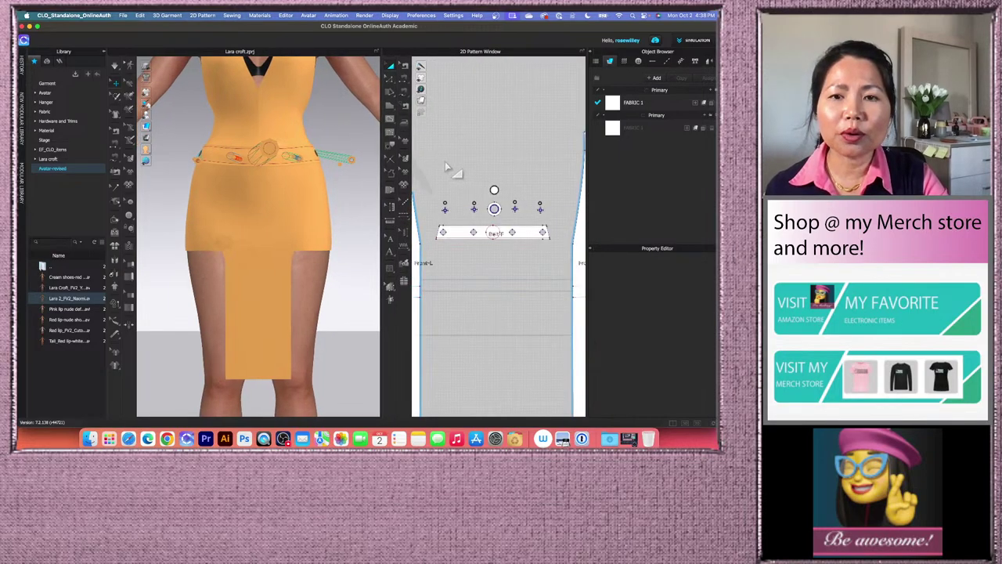
left_click_drag(433, 156, 555, 213)
scroll(703, 363, "down", 1)
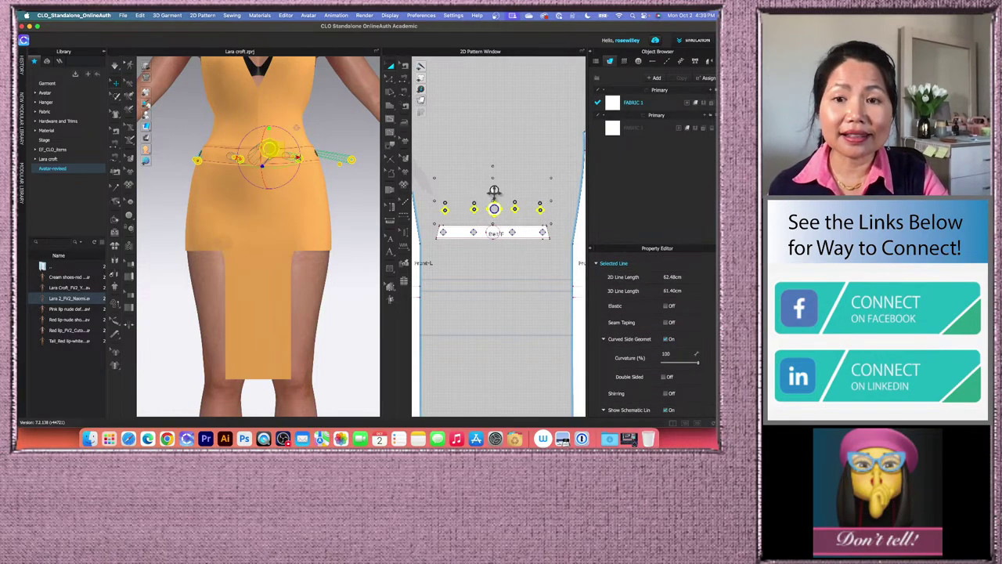
scroll(693, 353, "down", 10)
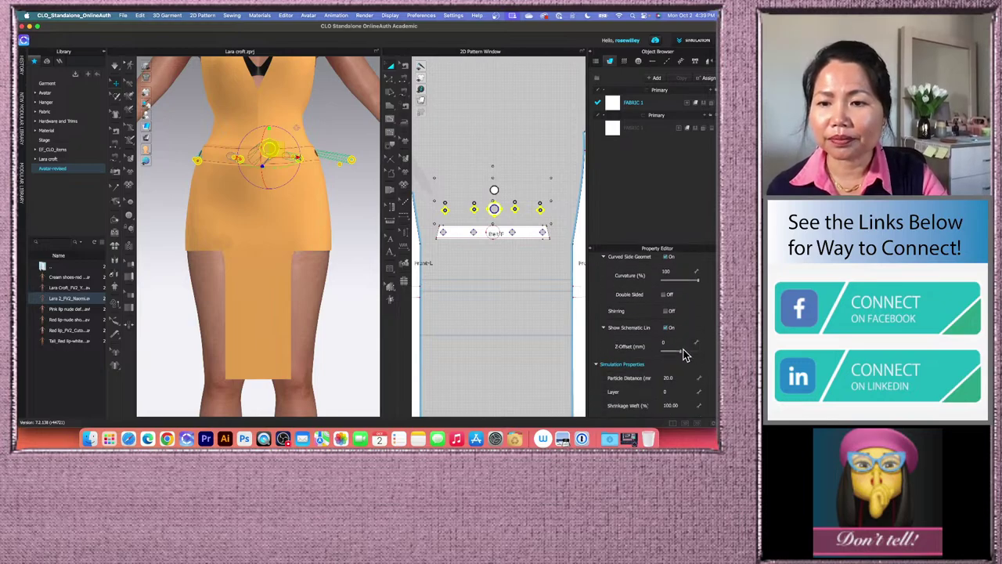
left_click(683, 305)
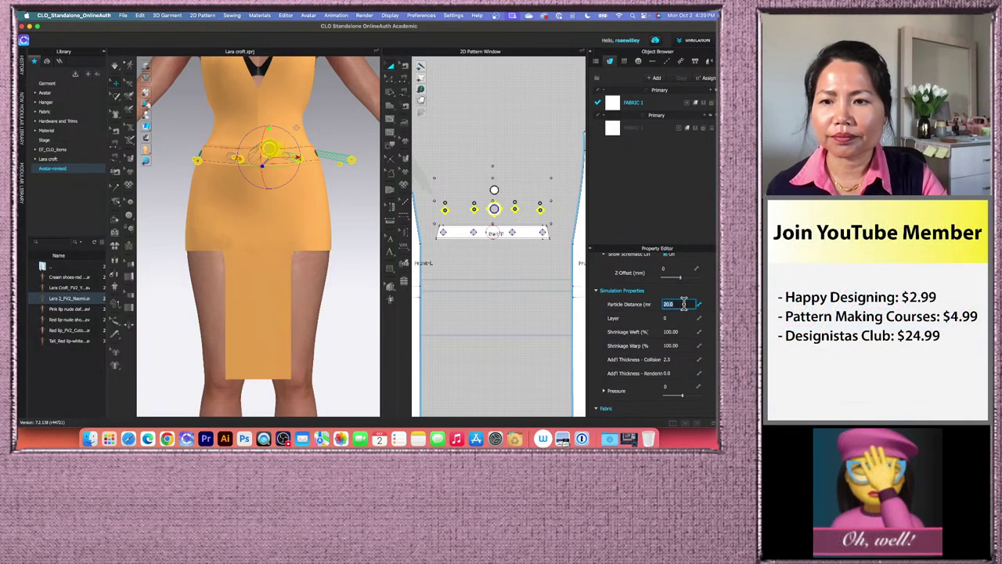
type("2")
key("Return")
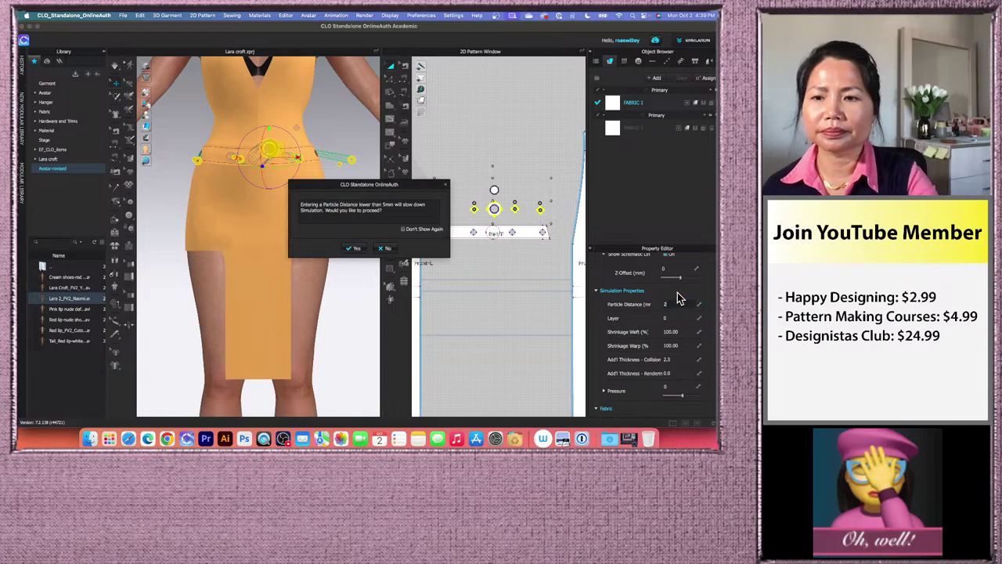
left_click(354, 249)
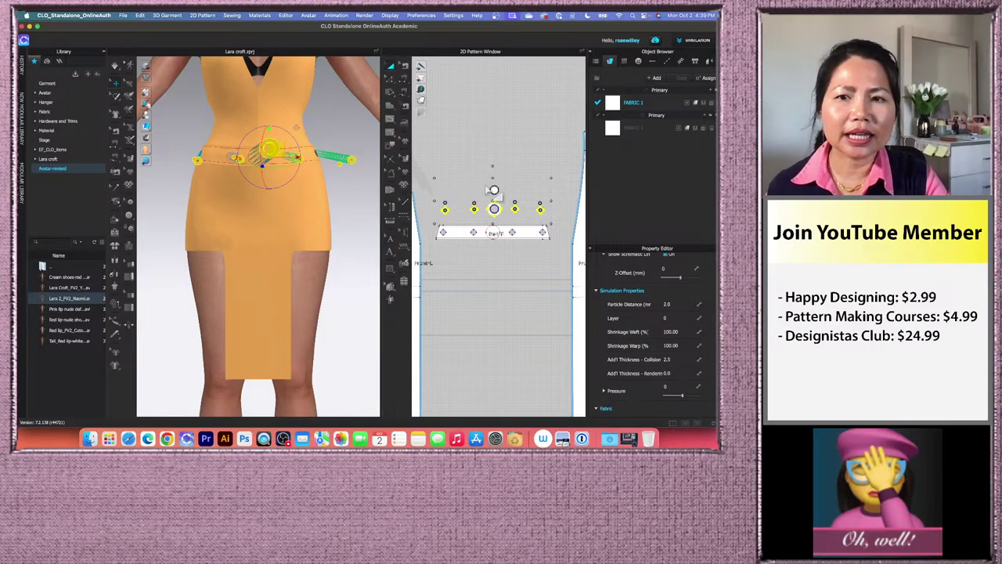
- Move the large circle and the central ring in 3D to line up with the middle of the front belt
left_click(476, 171)
left_click(266, 151)
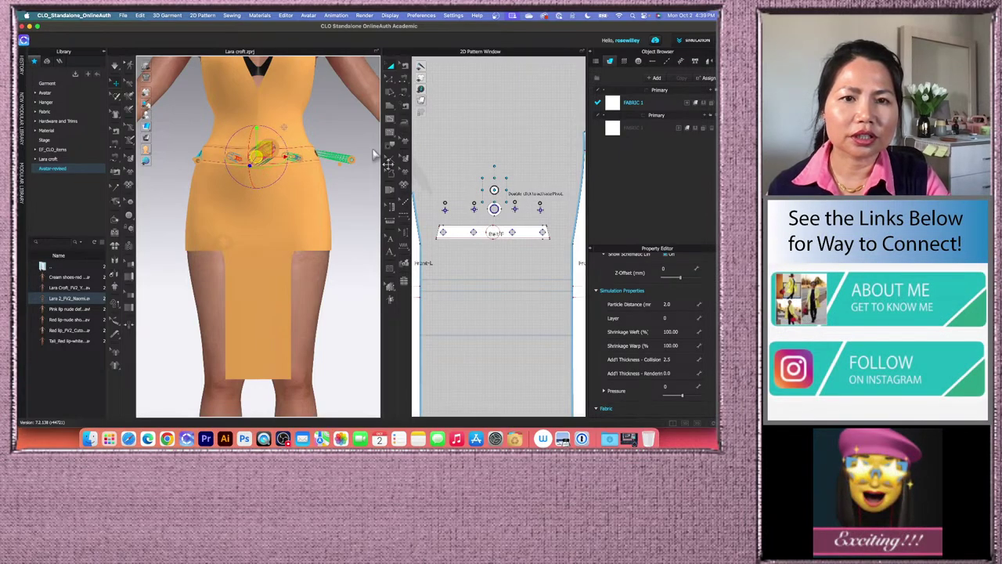
left_click(514, 184)
left_click_drag(503, 217, 503, 218)
left_click_drag(275, 141, 267, 147)
left_click(352, 134)
right_click_drag(363, 197, 340, 190)
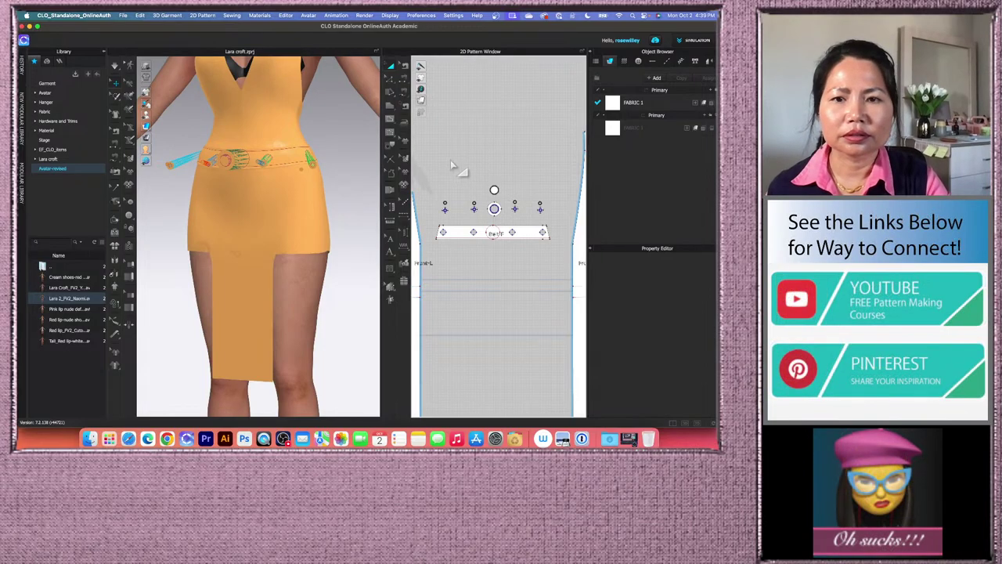
- Select all the rings and circles above the front belt and superimpose them over their sewn positions
left_click_drag(436, 174, 564, 232)
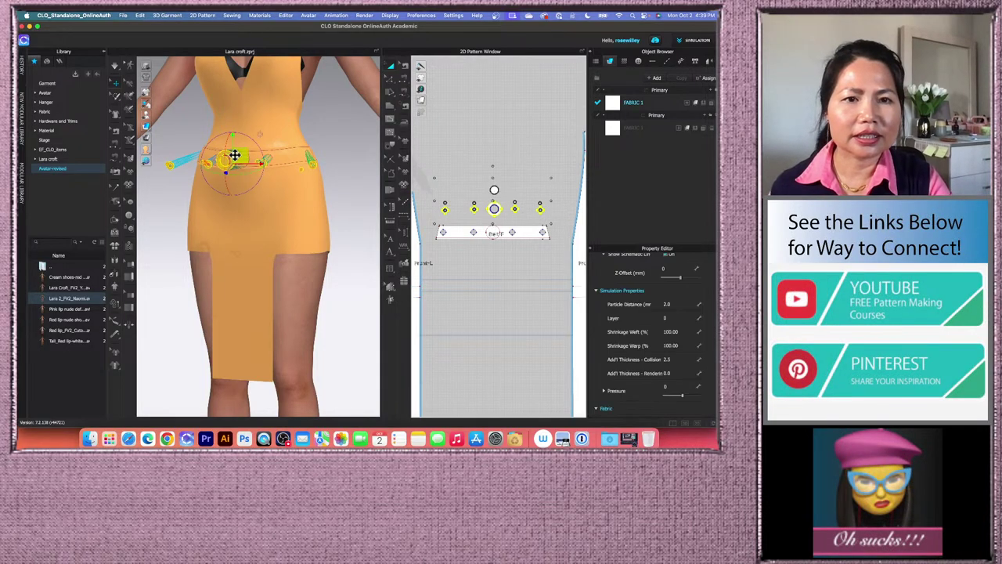
right_click(235, 156)
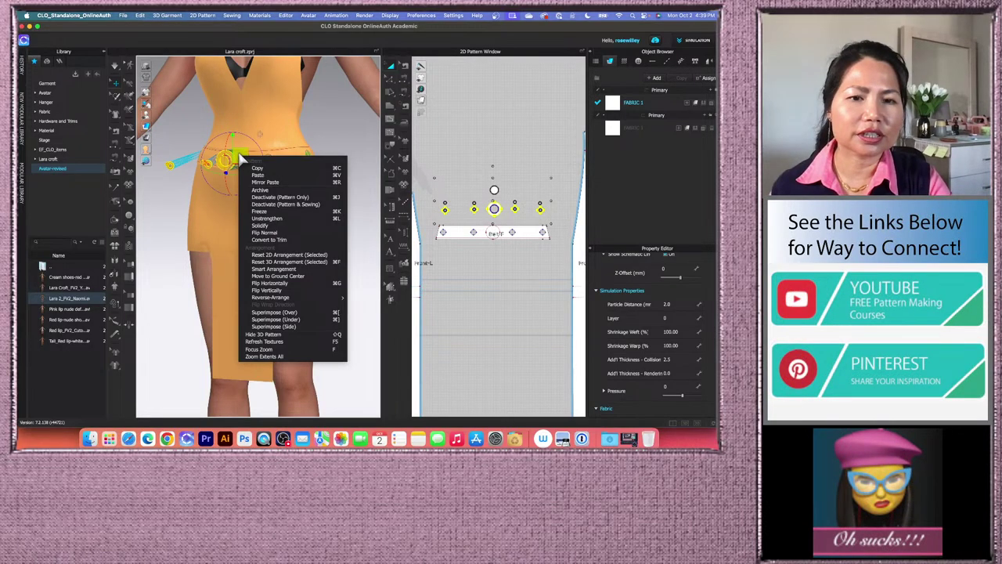
left_click(307, 312)
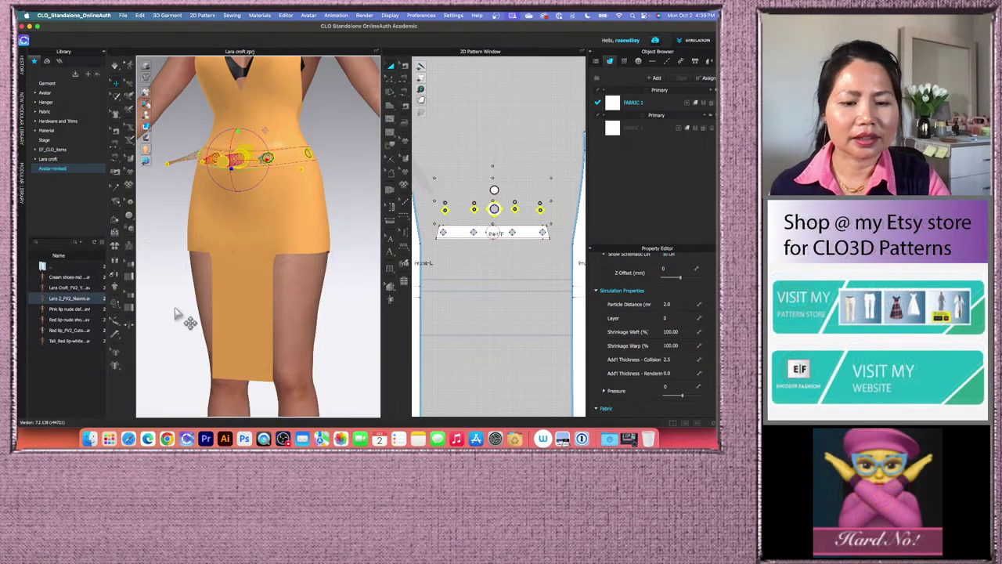
- Move the small circle for the end of the belt over its matching ring on the avatar
right_click_drag(166, 279, 215, 275)
left_click(303, 272)
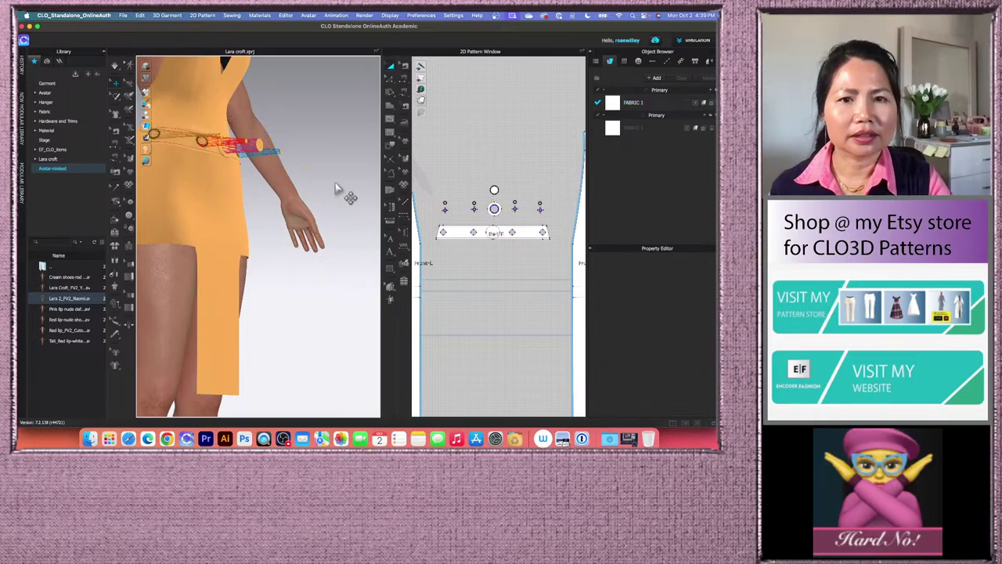
right_click_drag(345, 173, 307, 160)
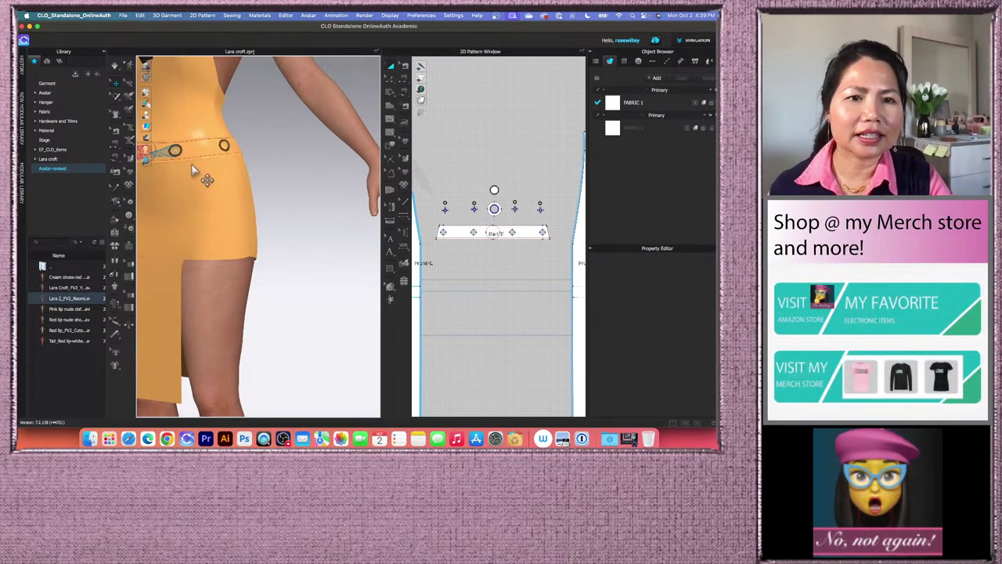
left_click(194, 171)
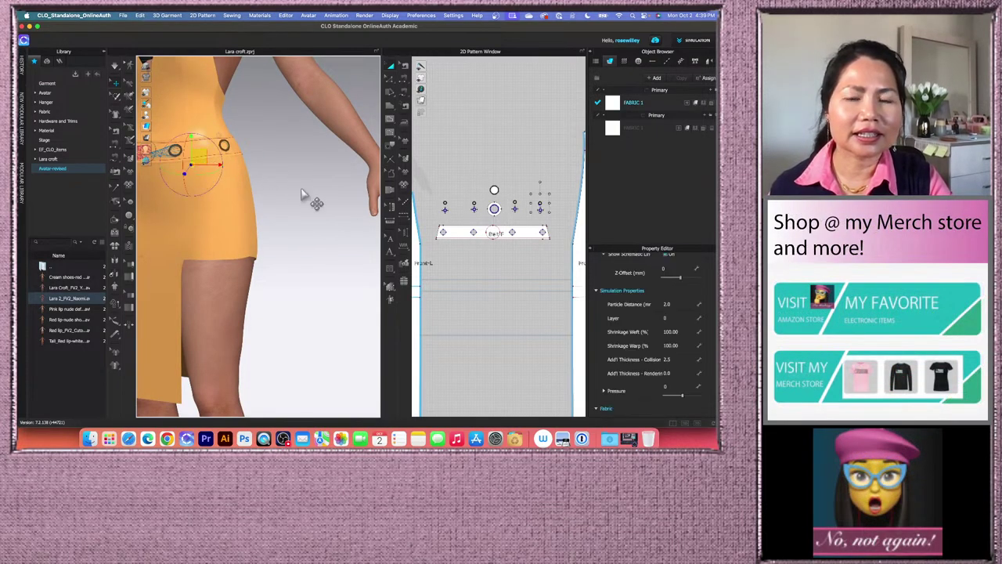
scroll(519, 223, "up", 3)
scroll(562, 220, "up", 3)
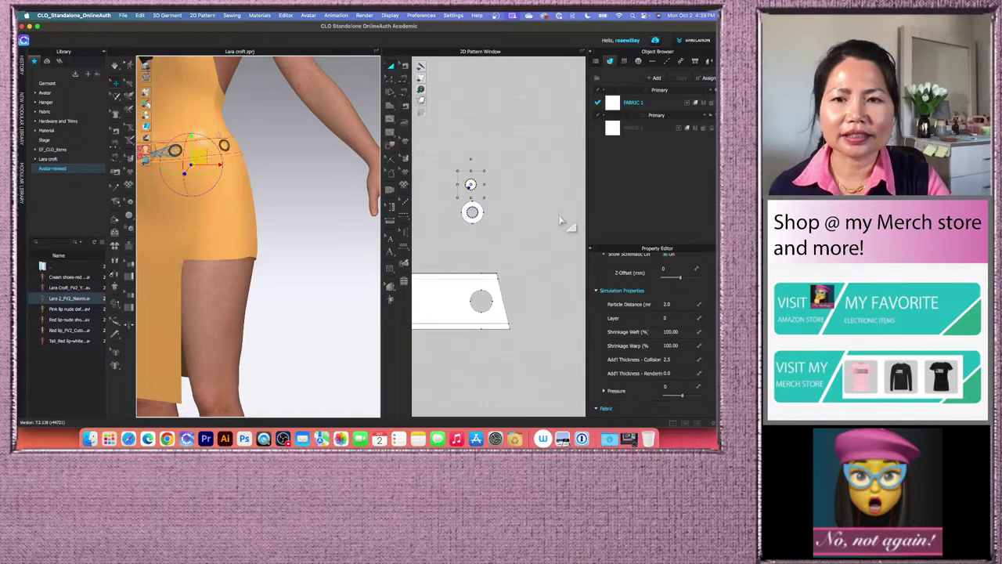
left_click_drag(205, 155, 232, 135)
left_click(440, 219)
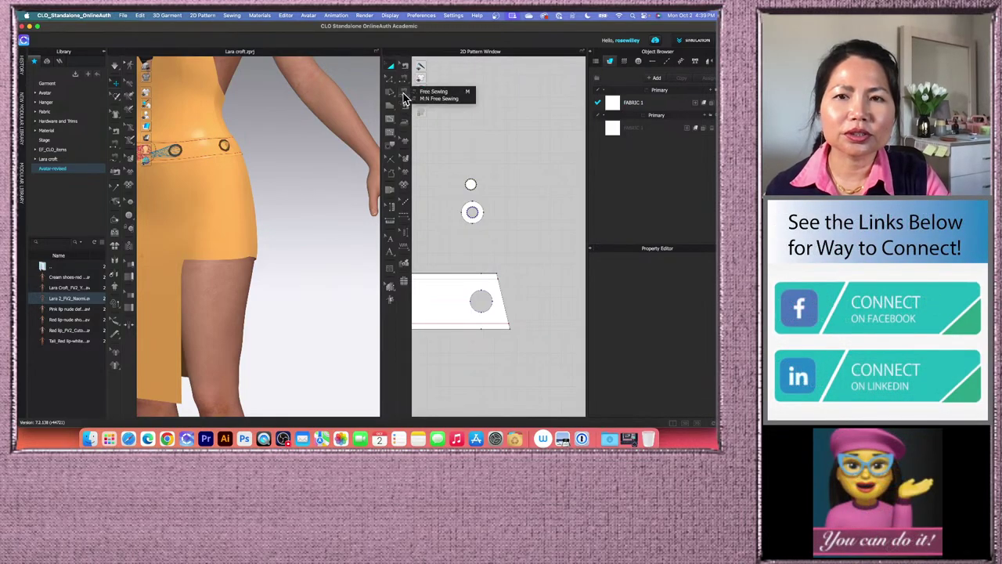
- Free-sew the outline of the belt's last small circle to the inner circle of its ring and check the seam
left_click(437, 93)
scroll(486, 189, "up", 1)
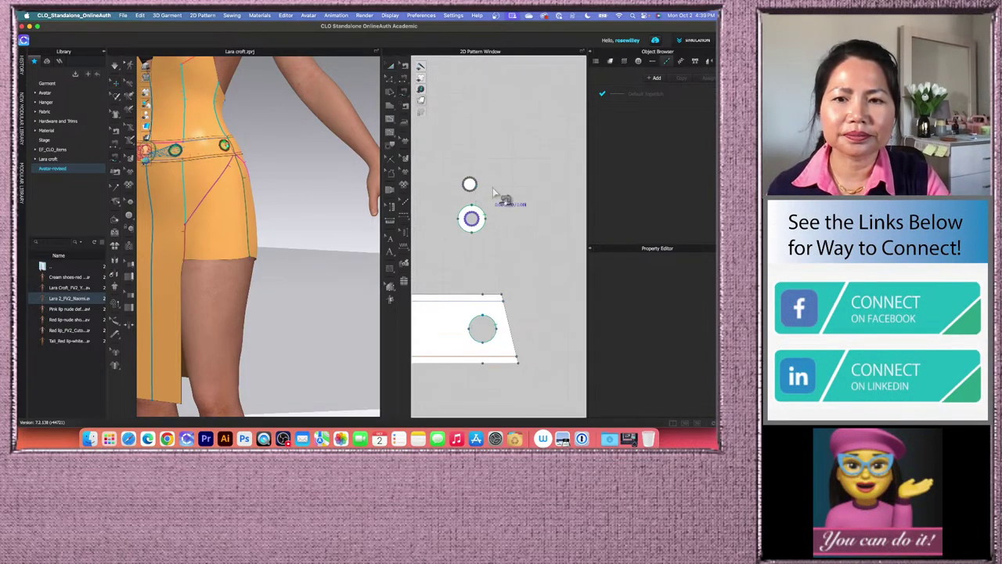
left_click(471, 183)
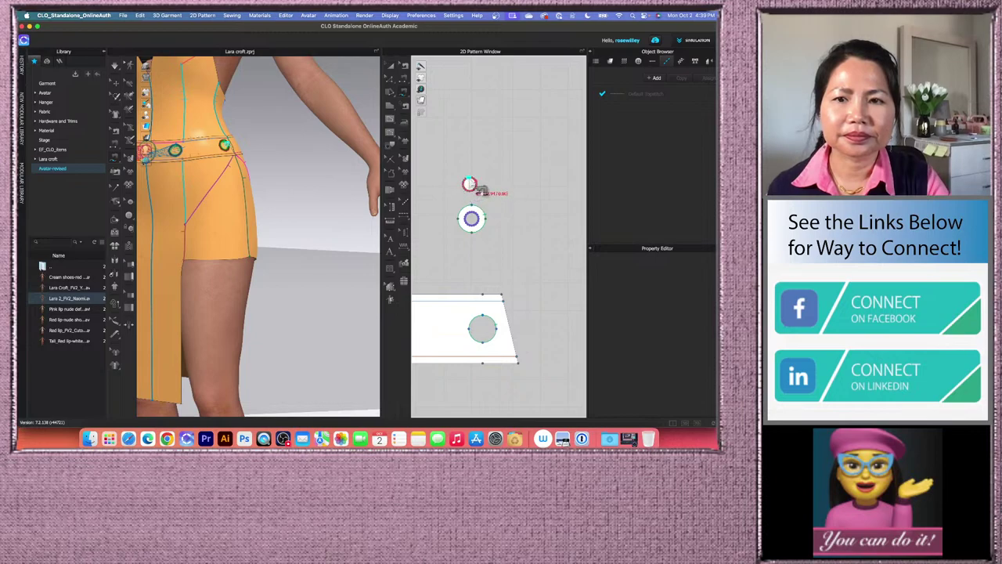
left_click(481, 222)
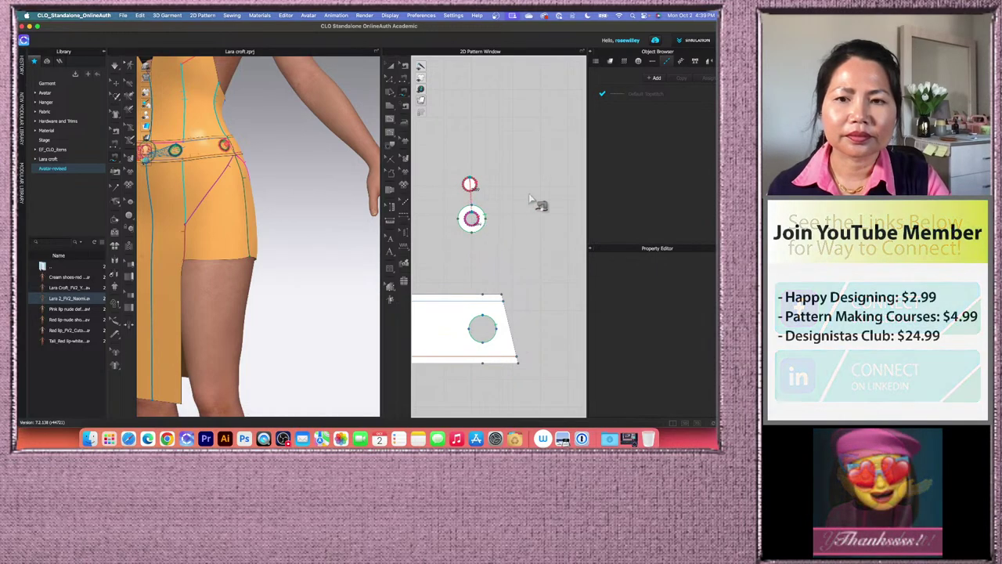
left_click(406, 67)
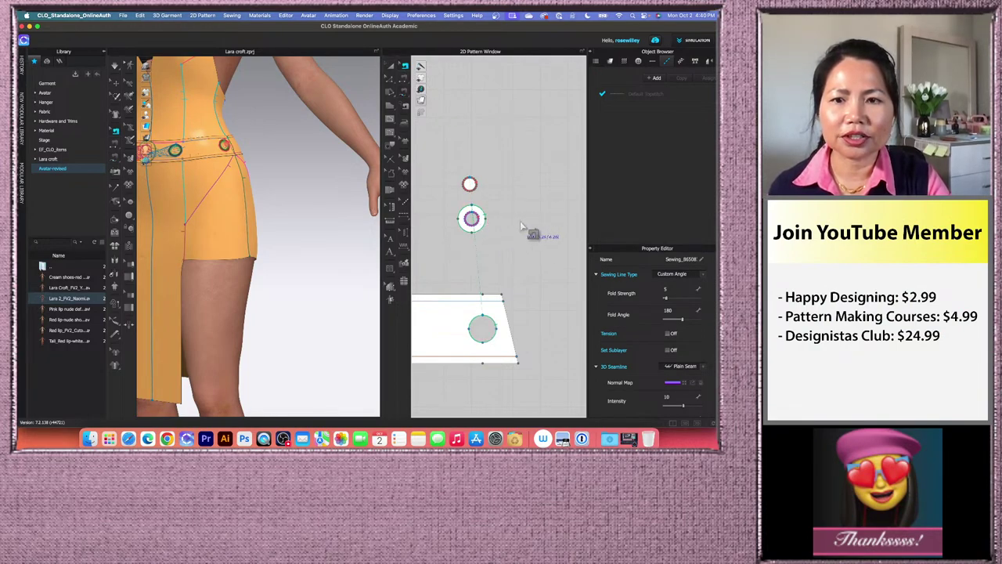
left_click(520, 224)
scroll(537, 206, "down", 2)
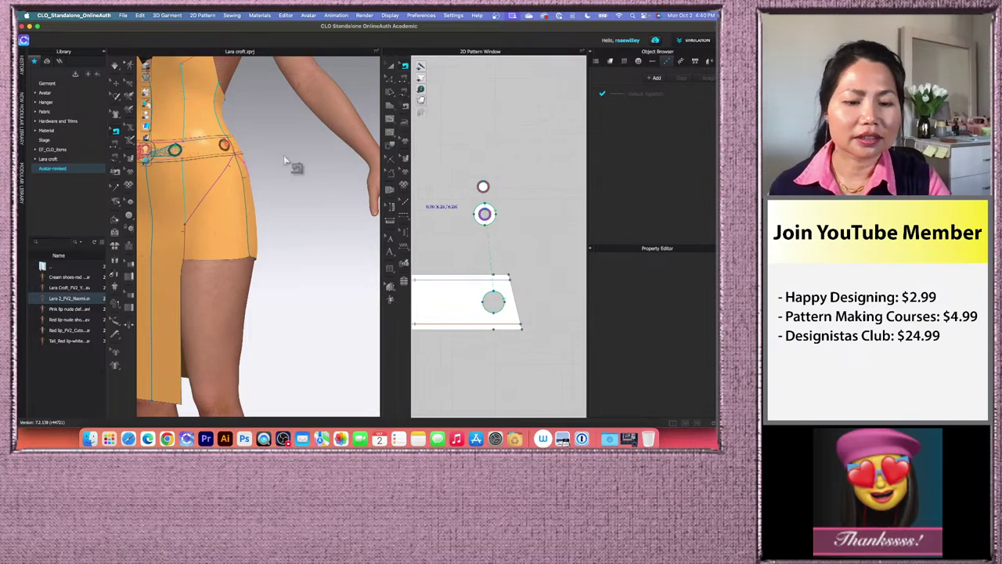
- Simulate the garment in front view so the sewn circles and rings settle into the belt
right_click_drag(284, 147, 339, 164)
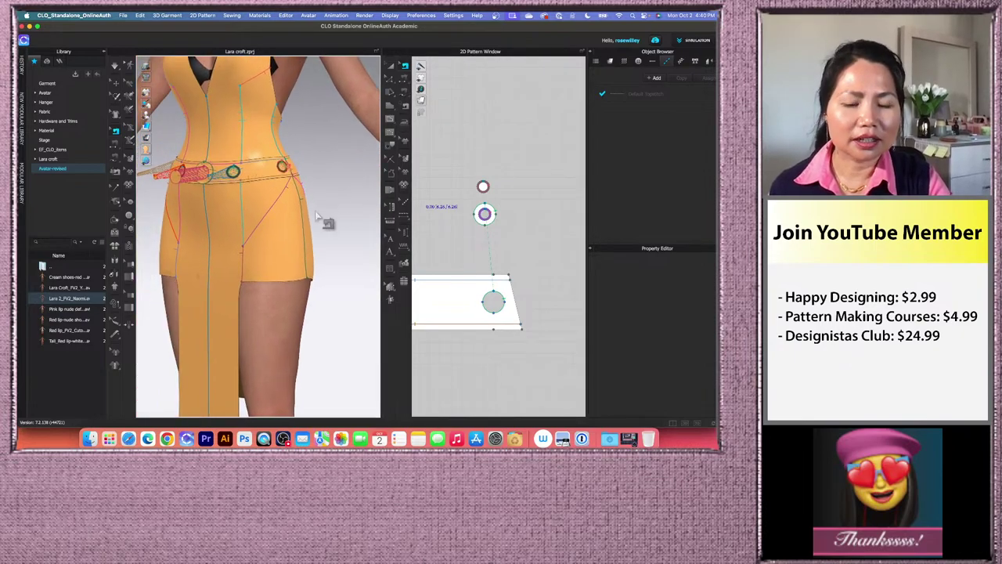
left_click(392, 68)
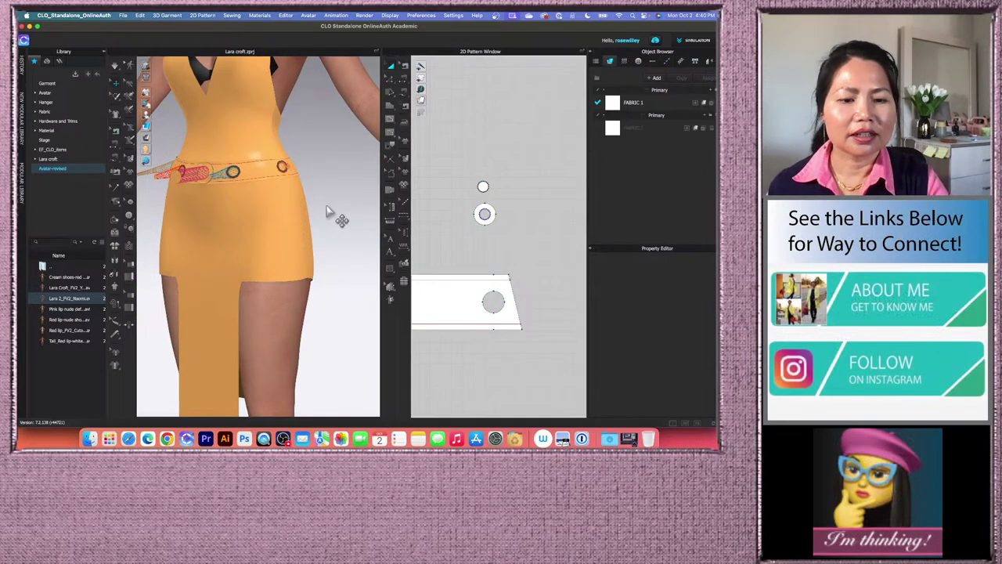
key("2")
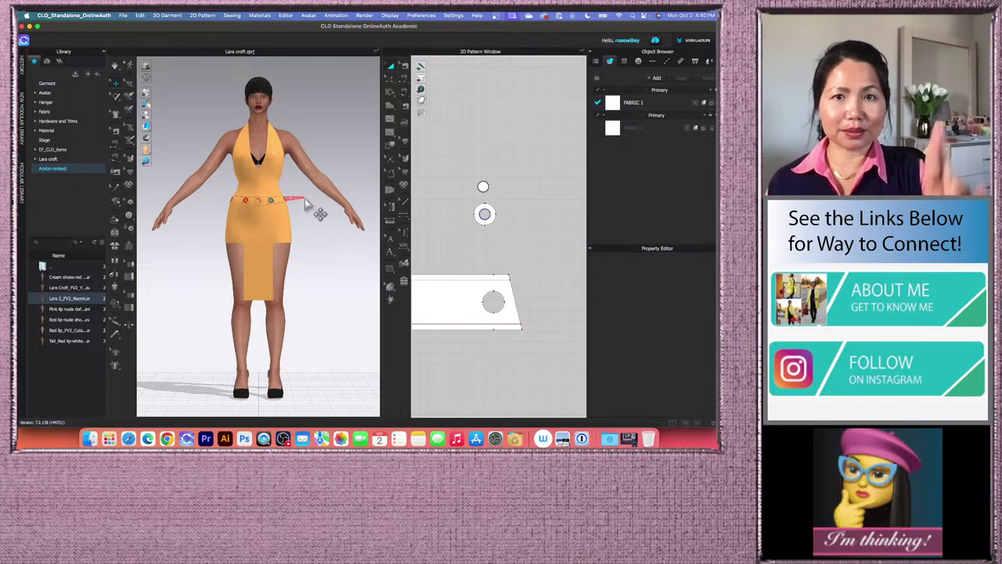
key("space")
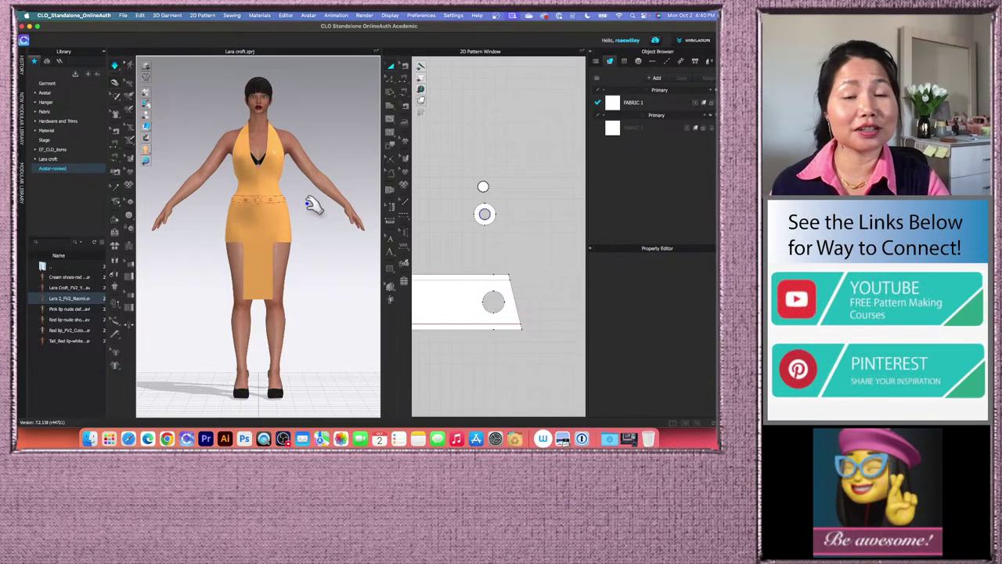
key("space")
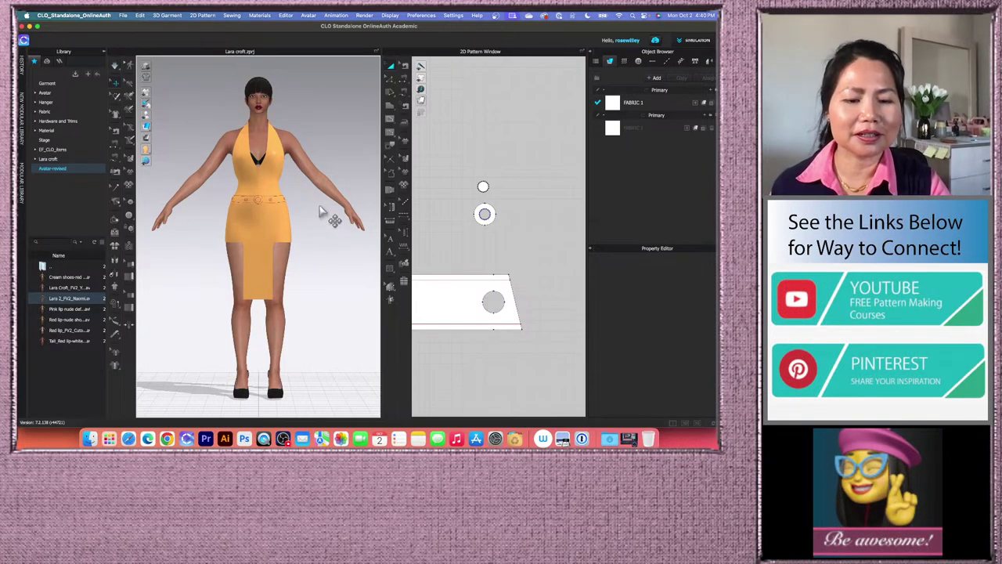
- Examine the fit of the simulated belt and its circular trims on the dress from several angles
scroll(321, 211, "up", 5)
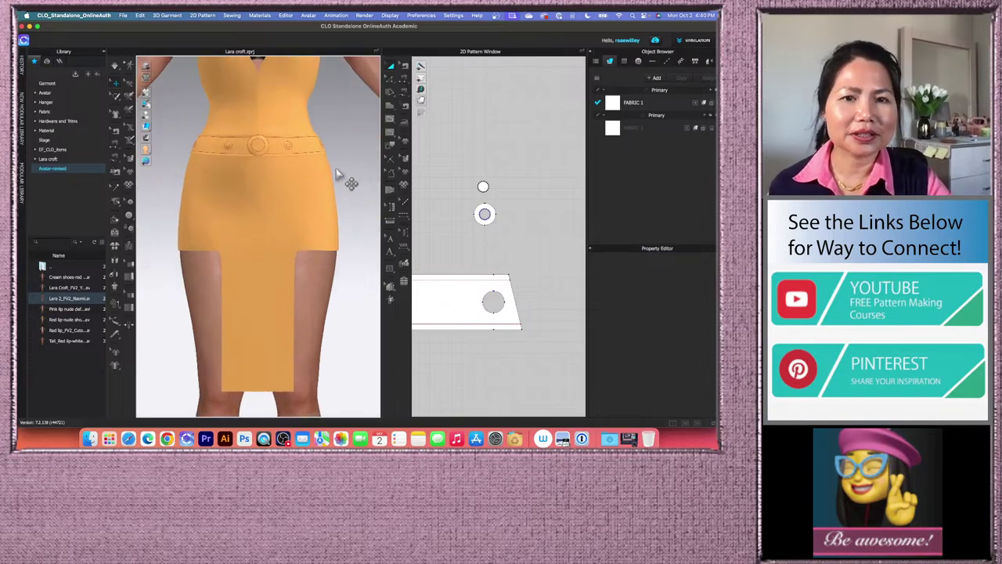
middle_click_drag(341, 139, 335, 214)
right_click_drag(337, 219, 218, 235)
scroll(349, 236, "up", 4)
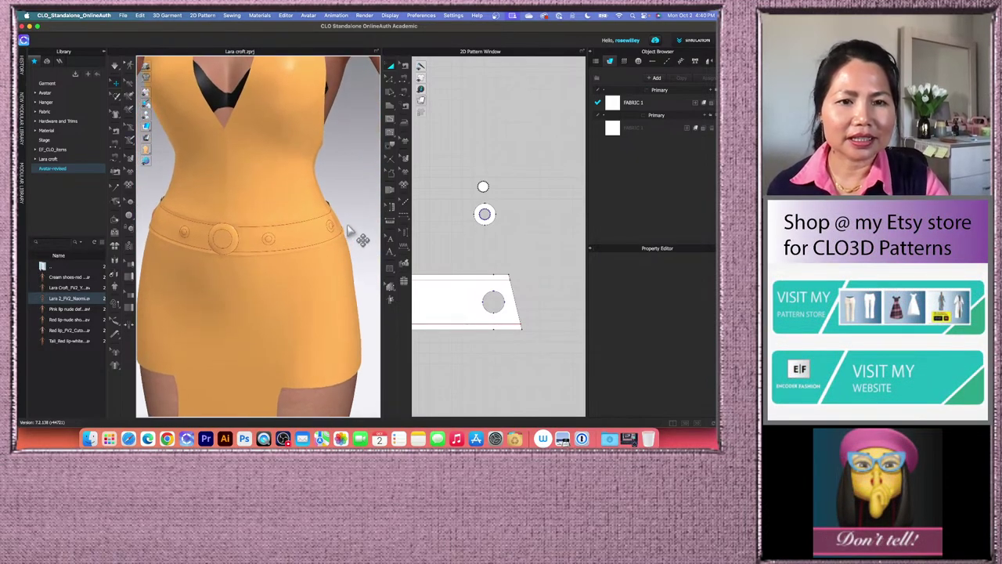
right_click_drag(356, 210, 338, 208)
mouse_move(273, 230)
right_mouse_down()
mouse_move(323, 219)
mouse_move(290, 222)
right_mouse_up()
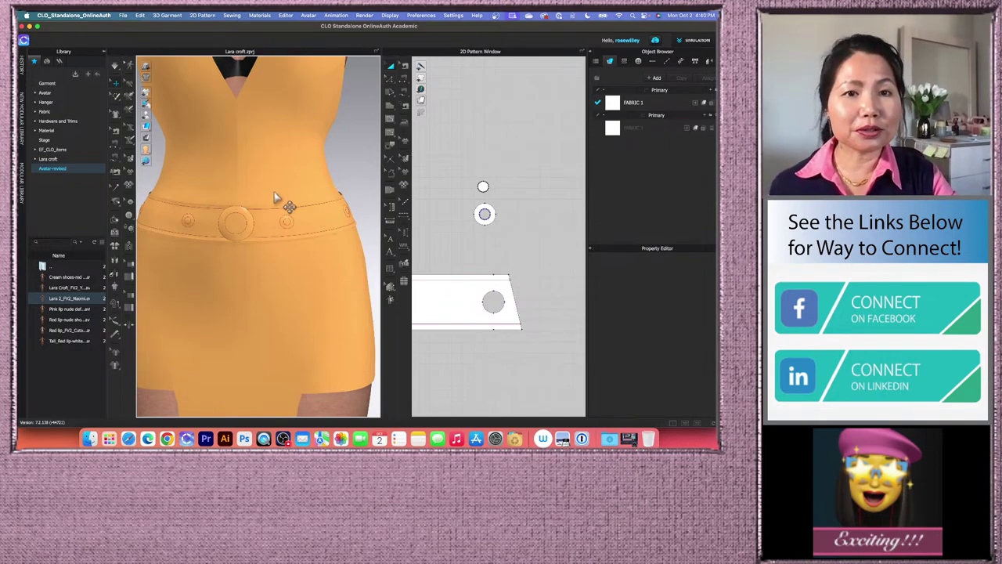
scroll(275, 198, "down", 5)
scroll(276, 192, "down", 2)
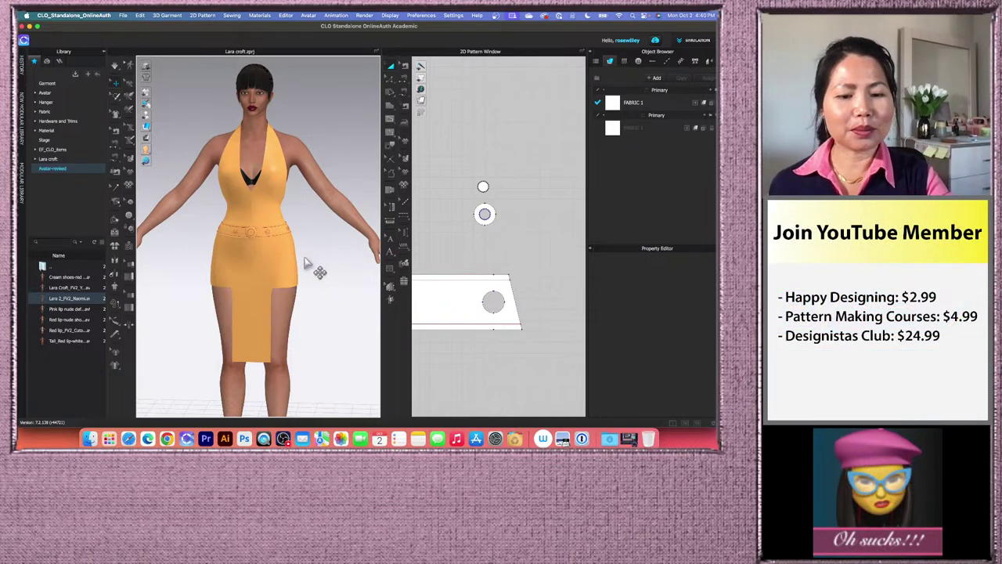
- Save the project and widen the 2D pattern window to give the pattern pieces more room
key("super+s")
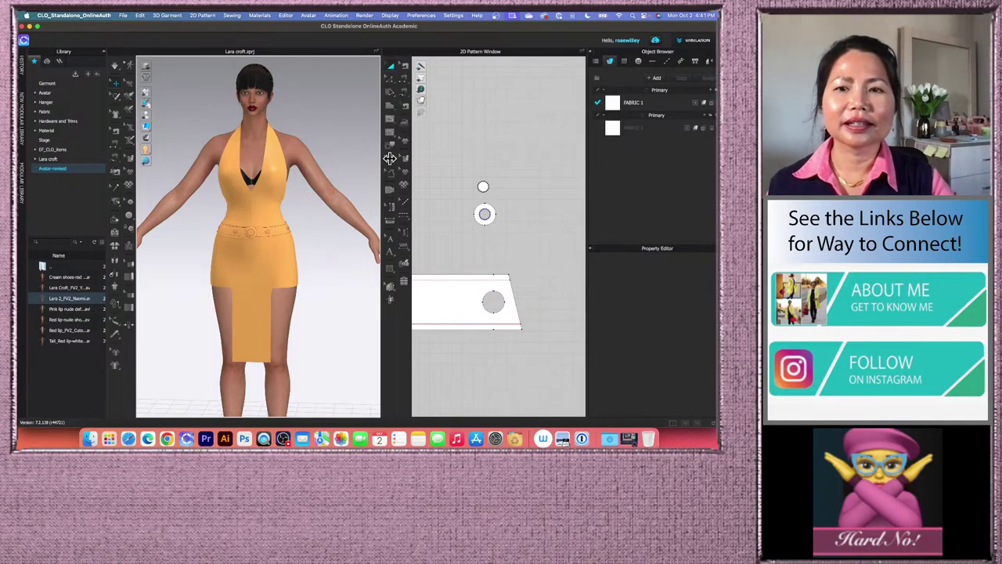
scroll(313, 249, "down", 3)
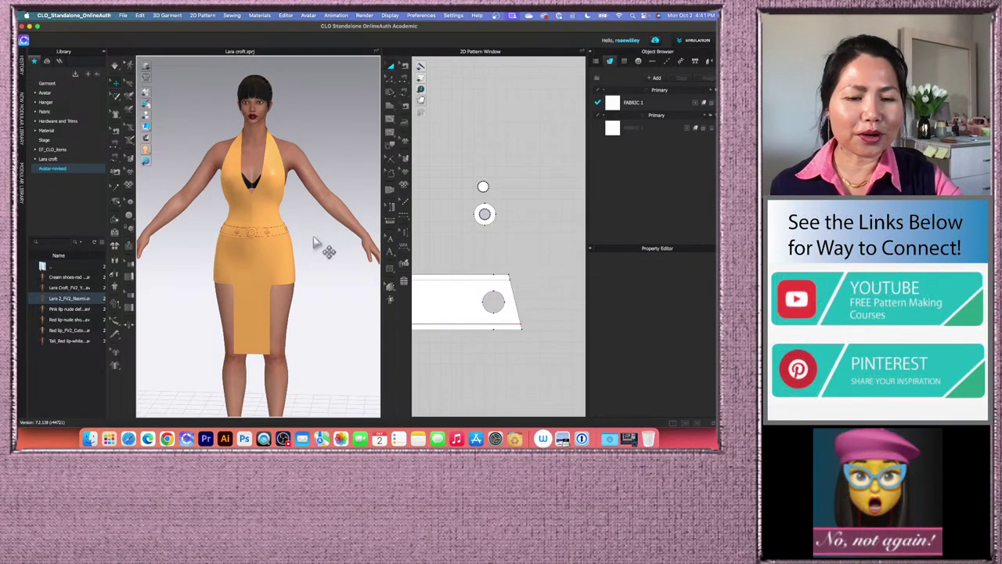
scroll(313, 238, "up", 1)
scroll(333, 250, "up", 2)
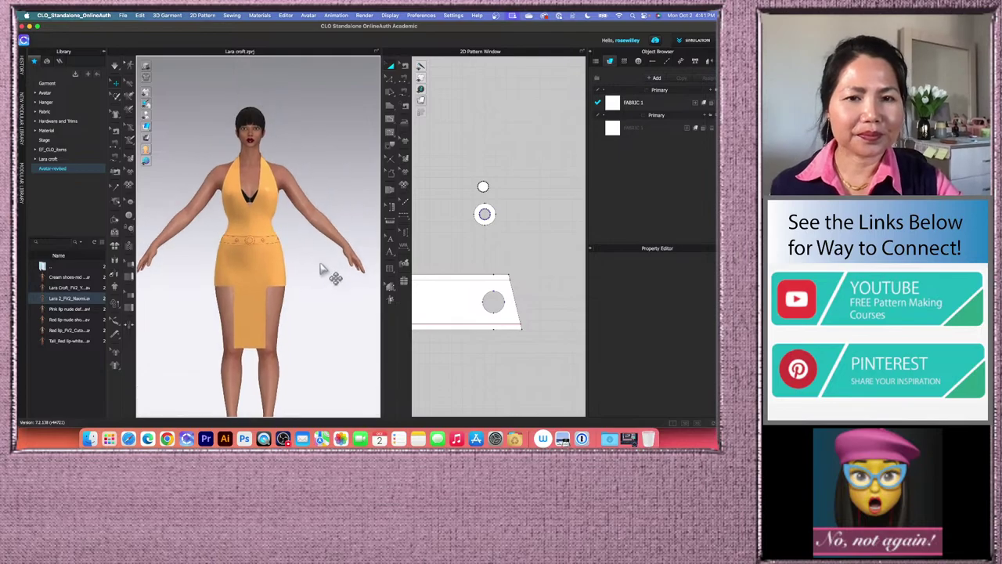
scroll(514, 255, "down", 3)
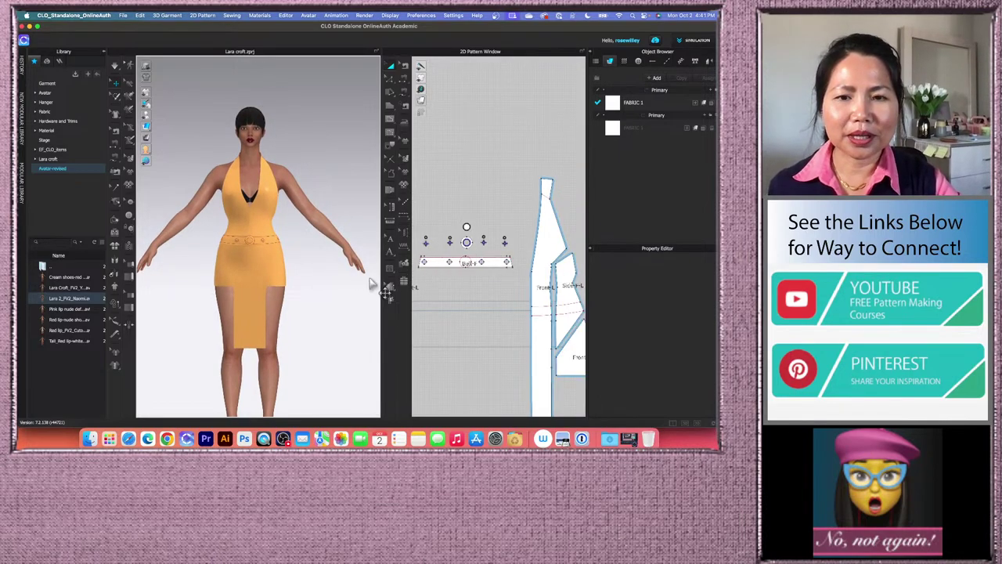
left_click_drag(380, 278, 304, 273)
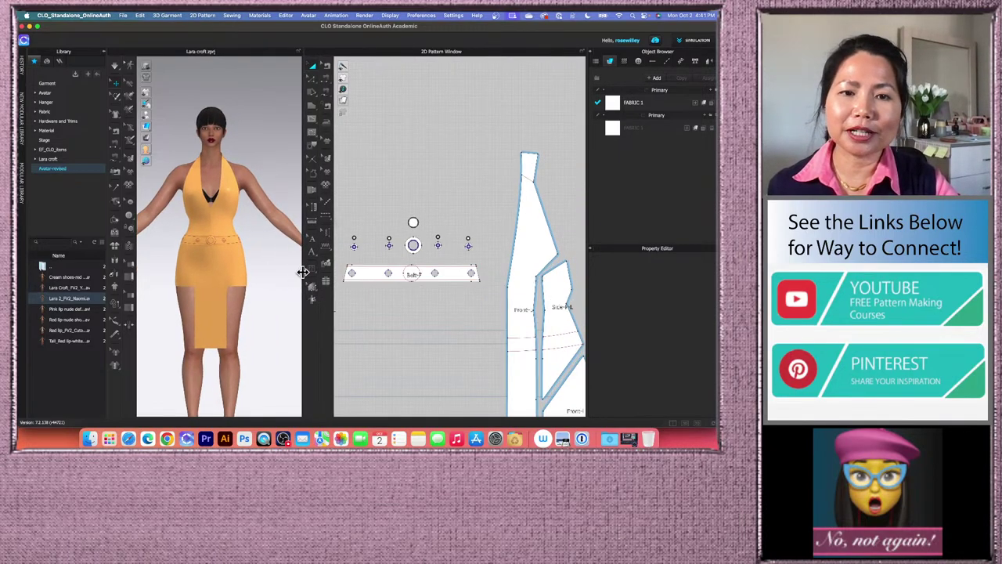
- Examine the belt, ring and circle pieces in the 2D pattern and on the avatar
scroll(450, 305, "down", 4)
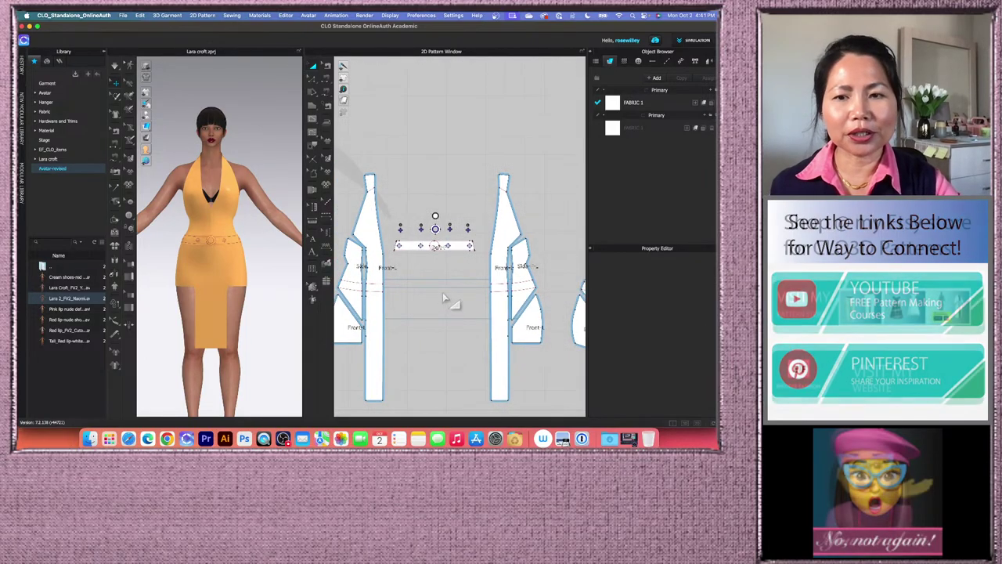
scroll(451, 308, "down", 1)
middle_click_drag(448, 296, 447, 246)
scroll(447, 152, "up", 3)
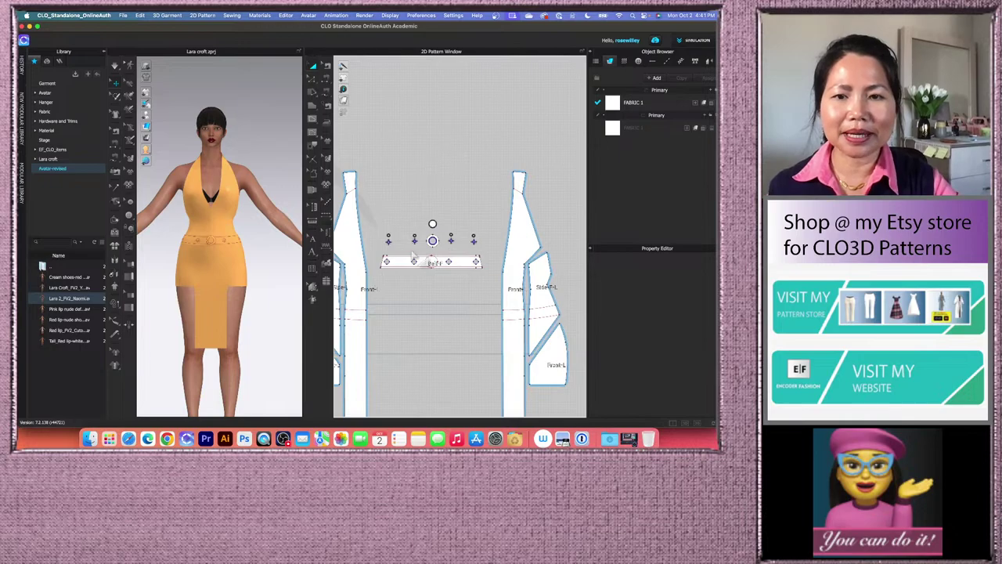
scroll(429, 298, "up", 2)
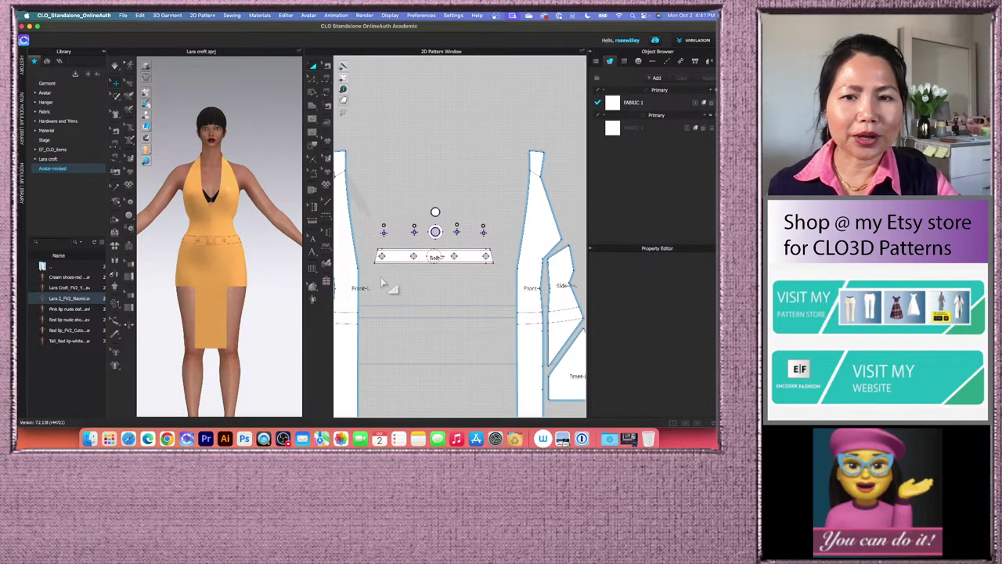
scroll(257, 264, "up", 5)
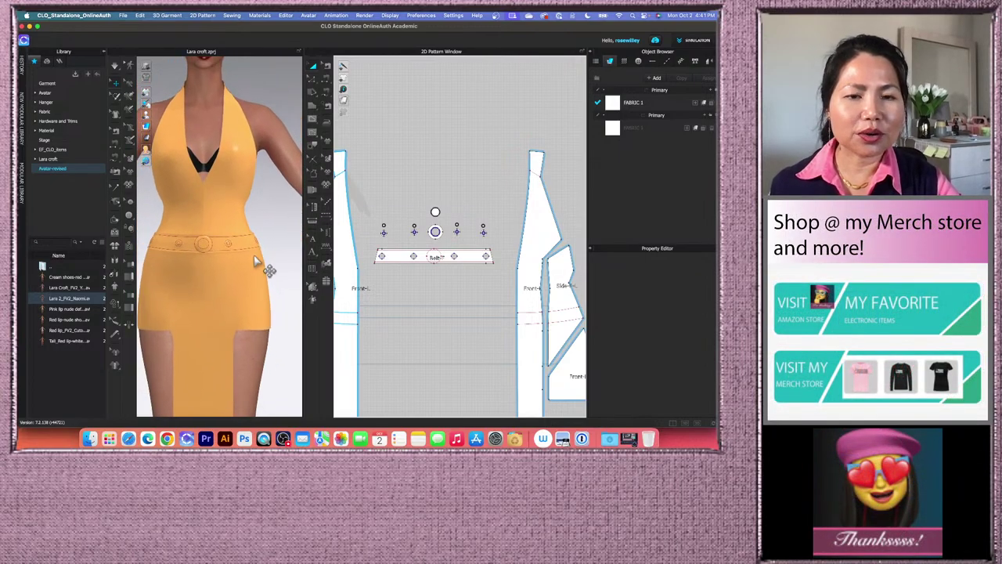
scroll(274, 223, "down", 2)
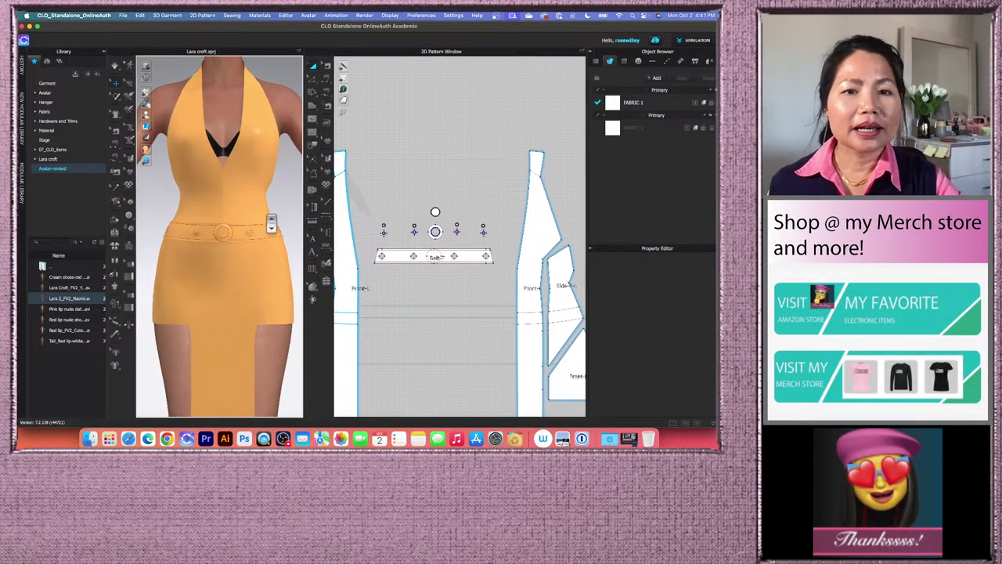
scroll(430, 277, "up", 3)
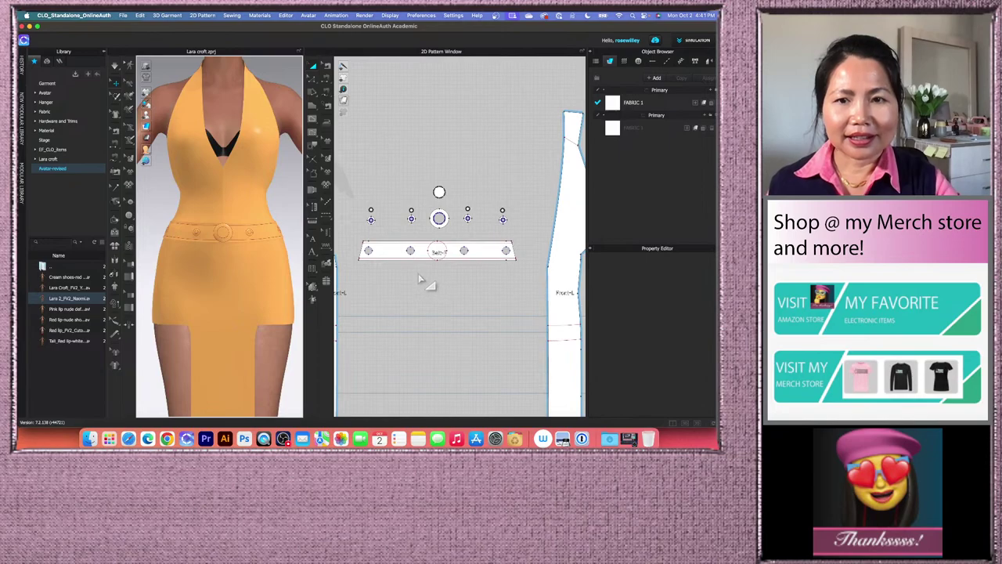
- Search the fabric library for "knit" and apply Knit_Pique_Jersey to FABRIC 1, used by the dress and belt pieces
left_click(661, 103)
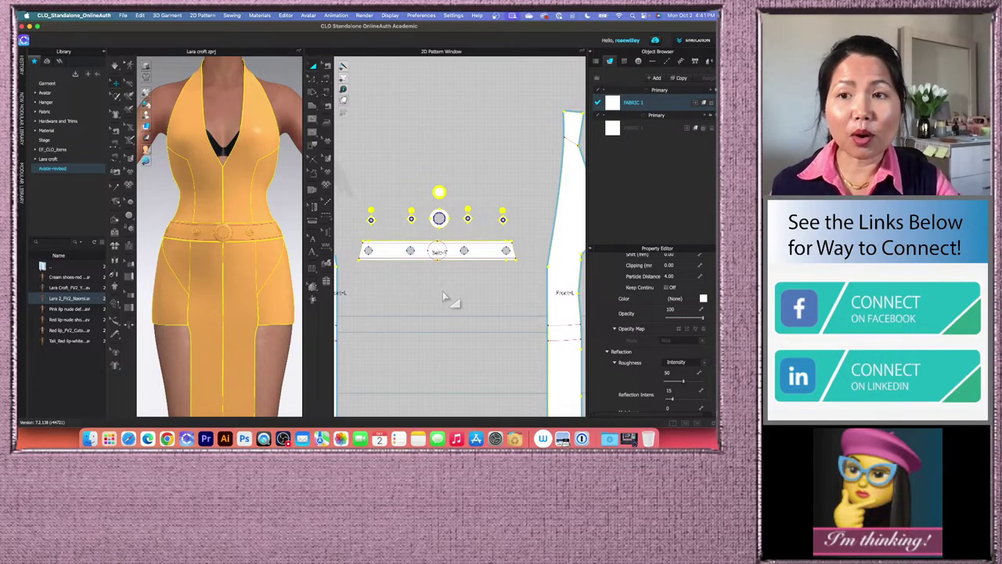
left_click(61, 112)
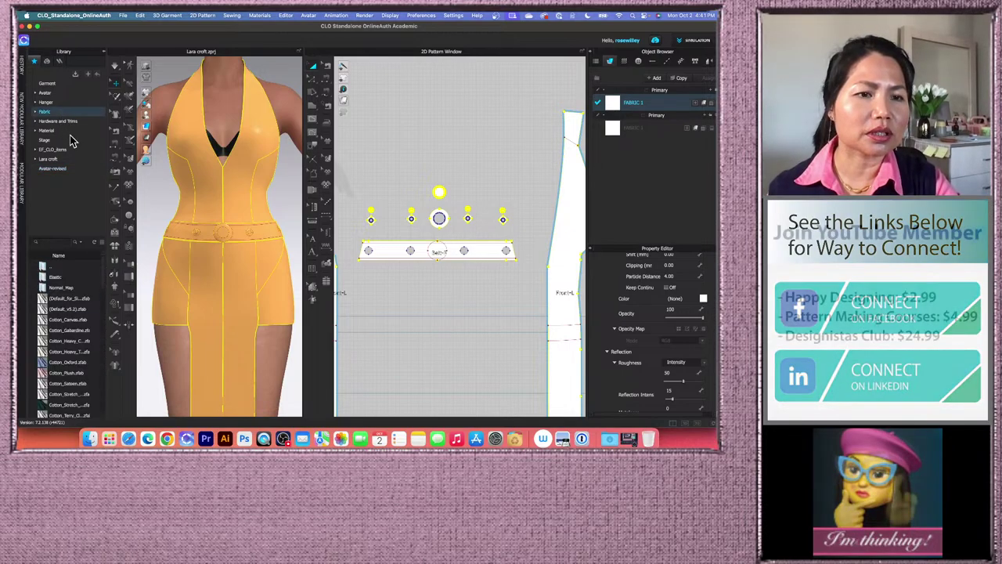
type("knit")
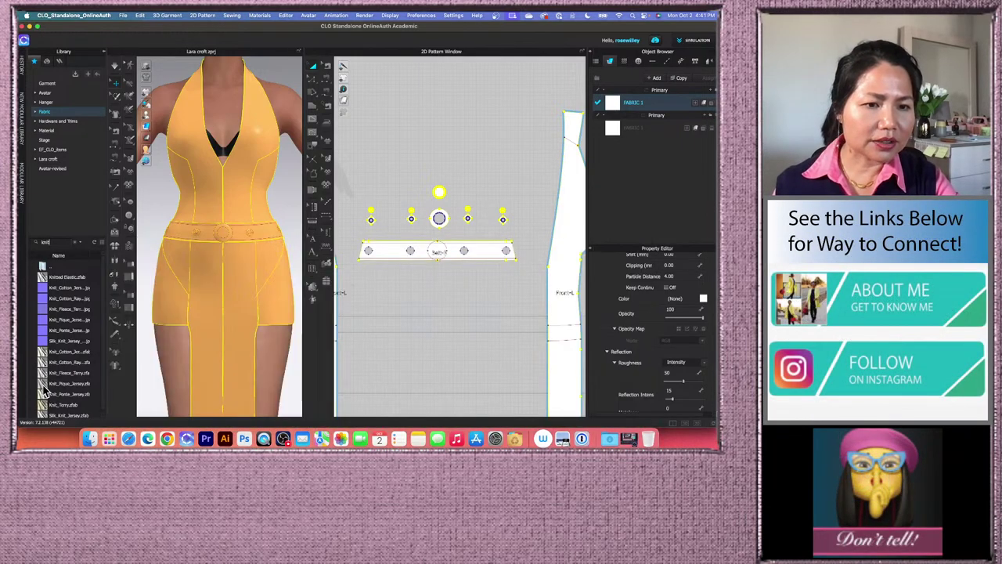
left_click_drag(45, 386, 656, 107)
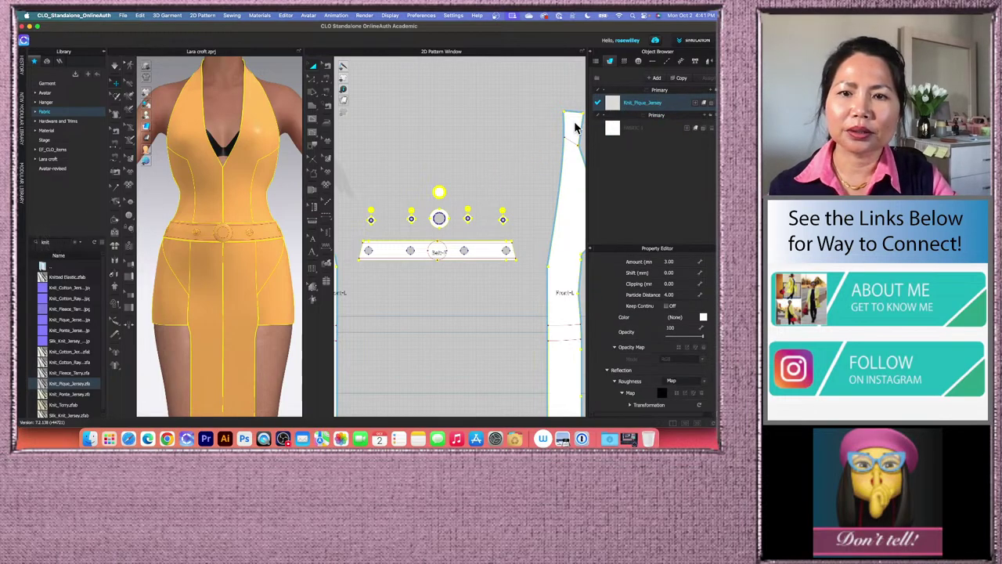
scroll(486, 173, "down", 5)
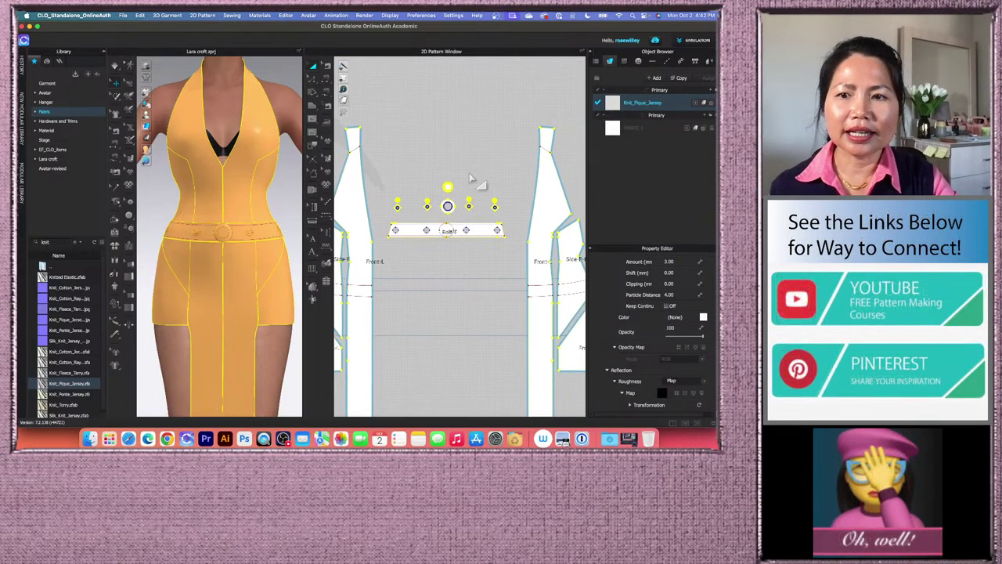
- Set the colour of the Knit_Pique_Jersey fabric to dark red, hex B21111
scroll(477, 182, "down", 2)
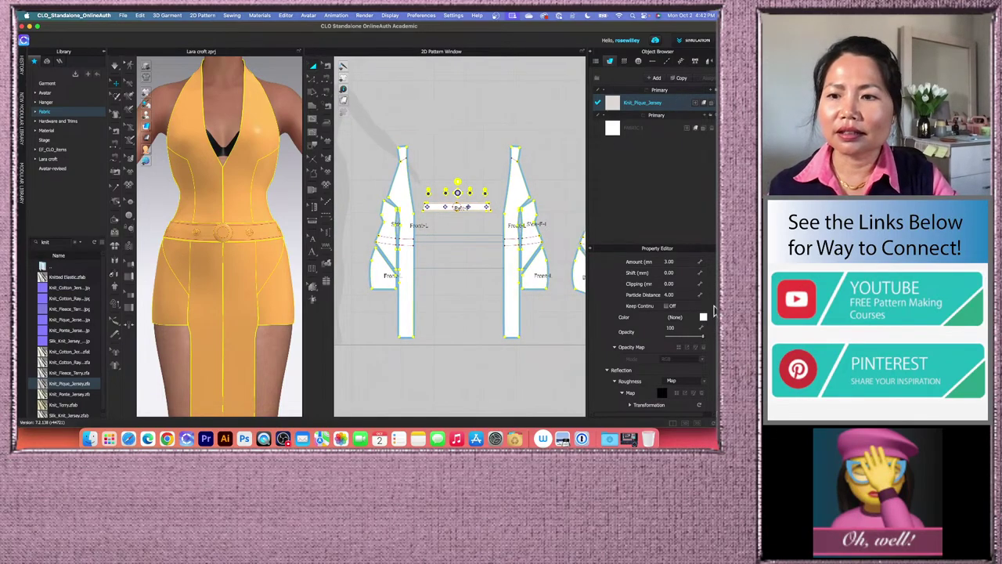
left_click(703, 317)
left_click(223, 237)
left_click_drag(338, 101, 492, 111)
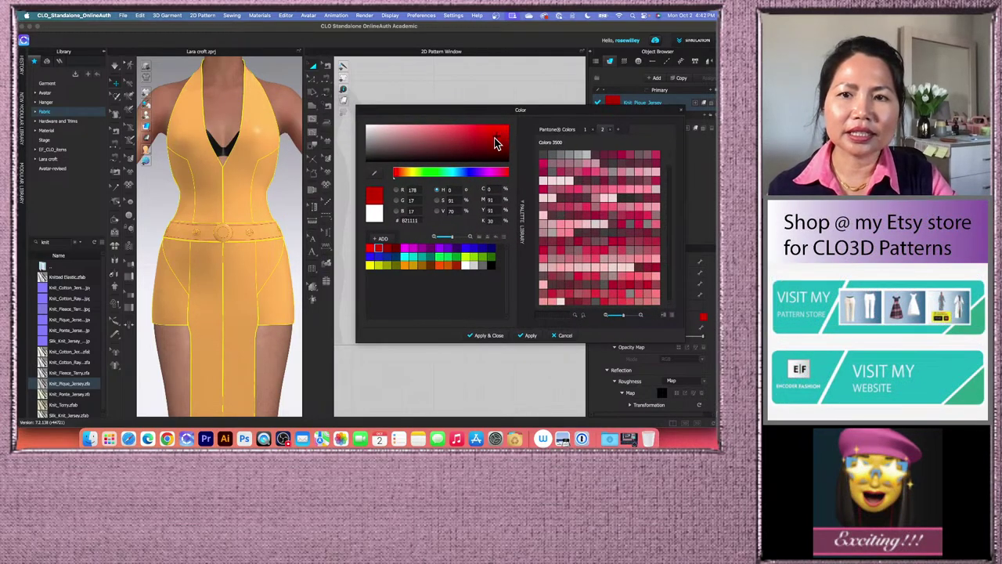
left_click(487, 337)
left_click(465, 146)
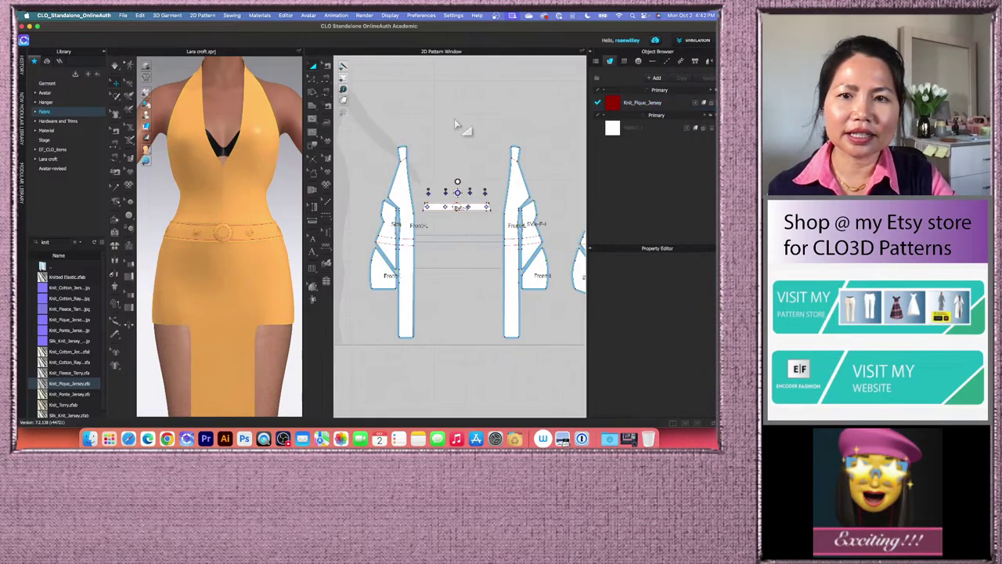
- Unstrengthen all the dress and belt pattern pieces
scroll(425, 149, "down", 3)
left_click_drag(375, 110, 561, 234)
right_click(558, 202)
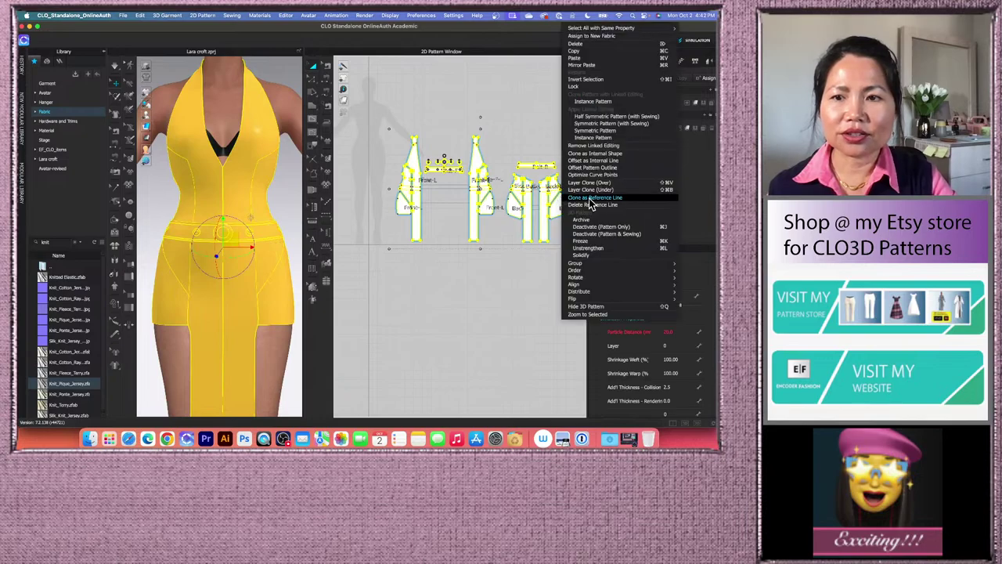
left_click(584, 249)
left_click(361, 239)
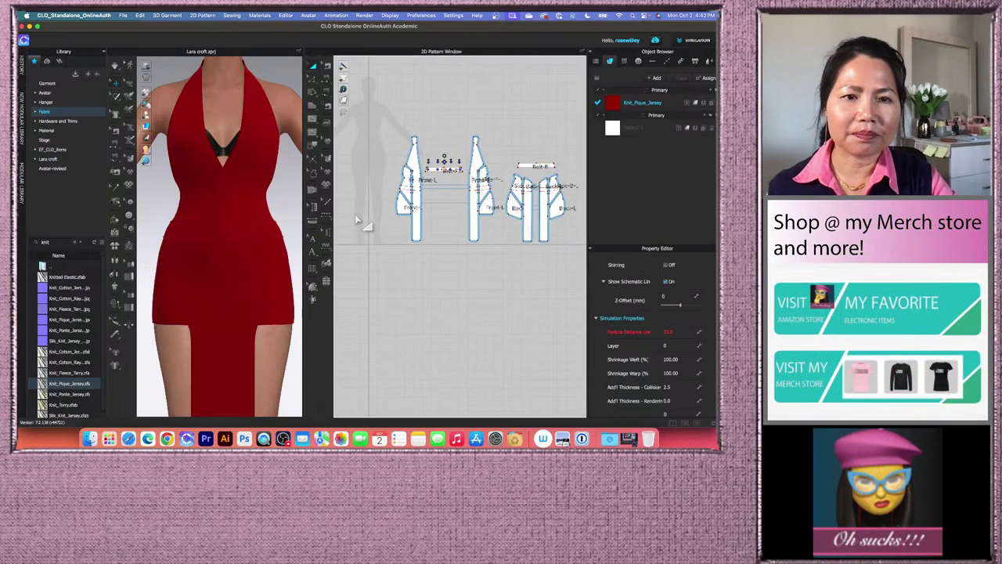
- Turn on high-quality rendering for the 3D garment and choose a surface style for viewing the dress
scroll(248, 238, "down", 3)
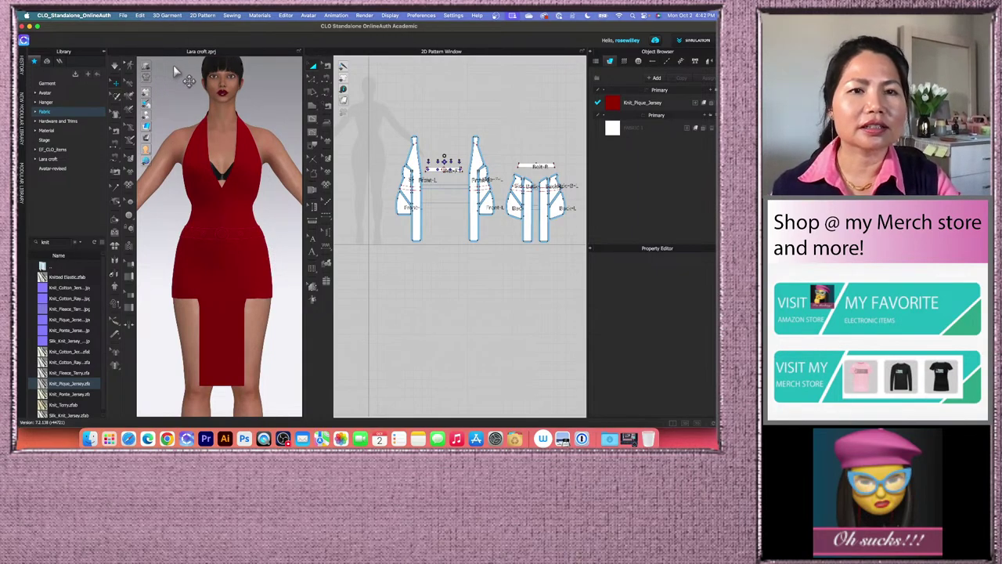
left_click(147, 67)
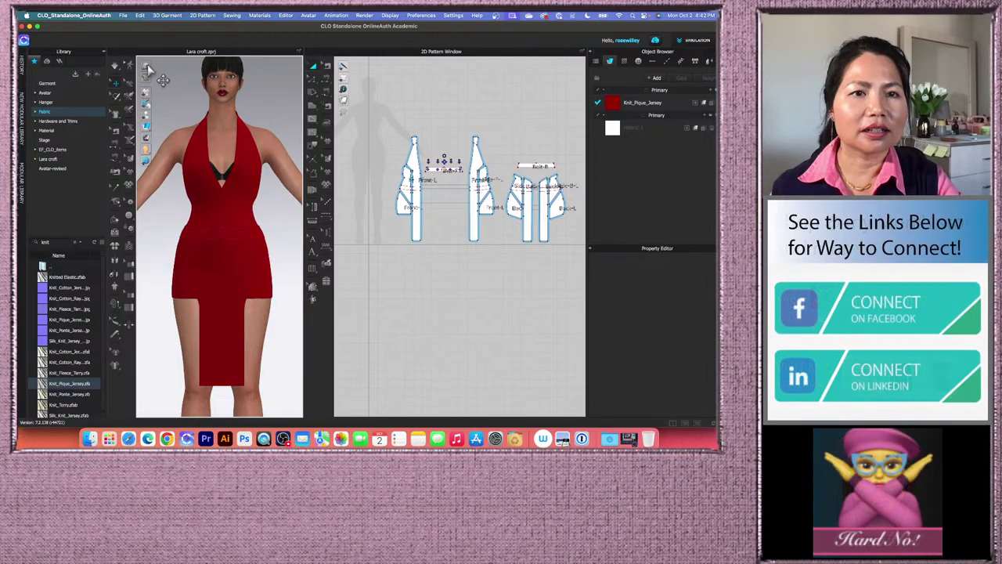
mouse_move(147, 126)
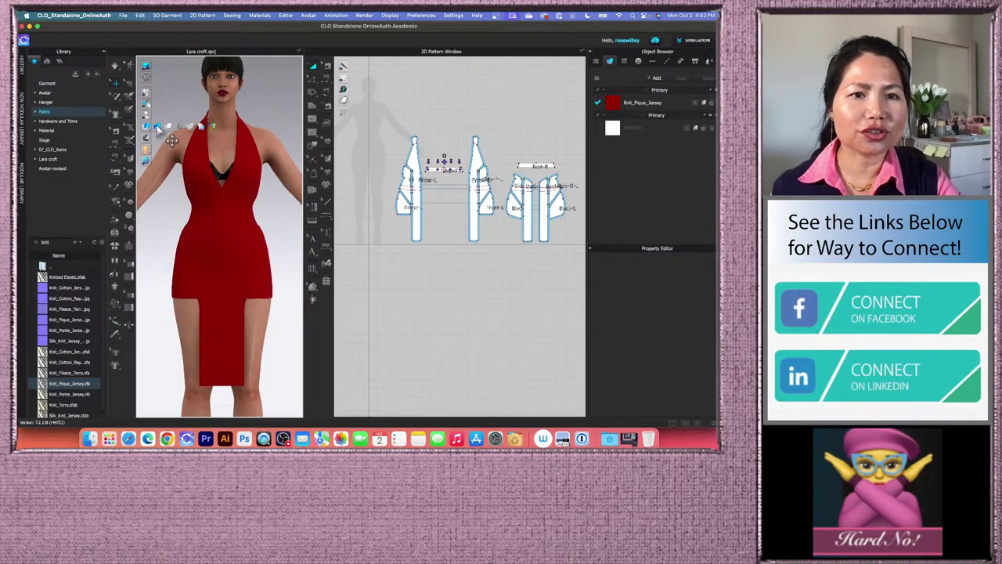
left_click(177, 127)
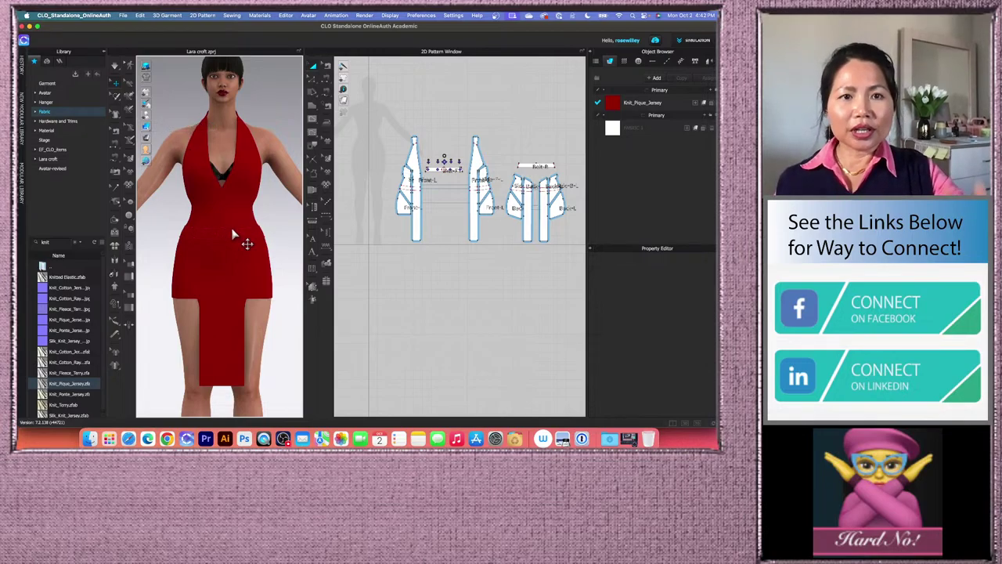
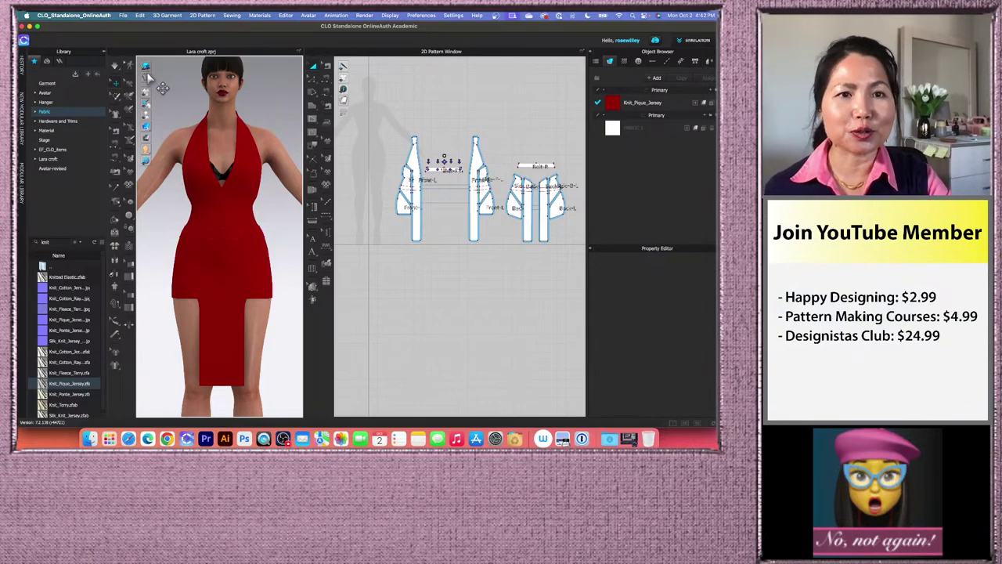
- Simulate the red dress on the avatar, keeping its waist and skirt in close view
scroll(228, 235, "up", 4)
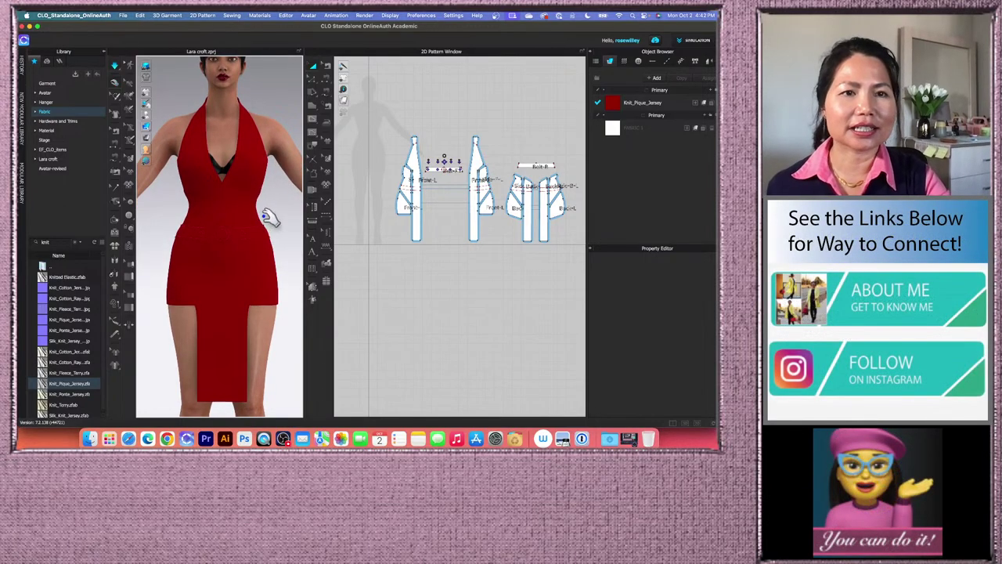
key("space")
scroll(276, 230, "up", 1)
scroll(447, 156, "up", 2)
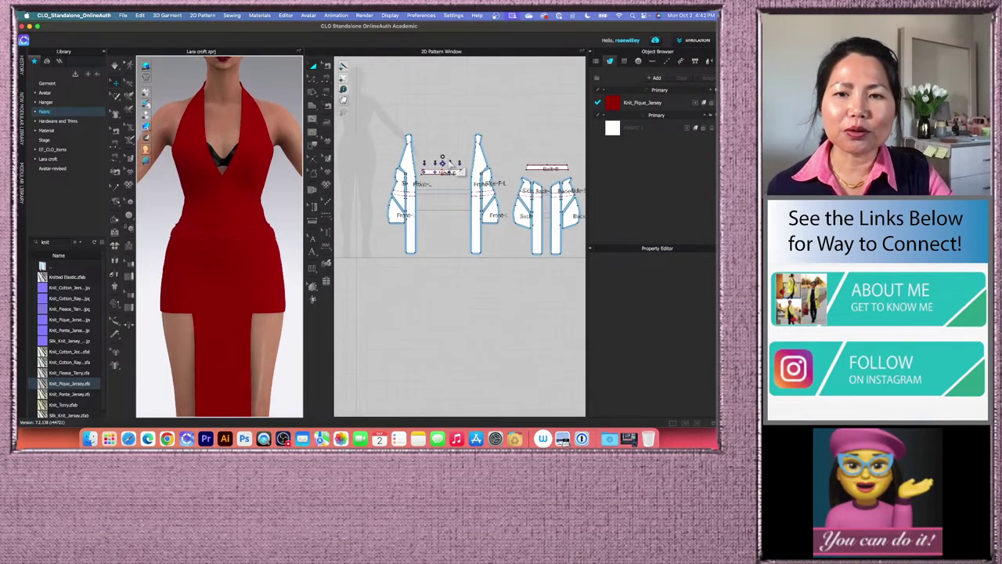
- Apply Strengthen to all the dress and belt pattern pieces
scroll(436, 162, "up", 2)
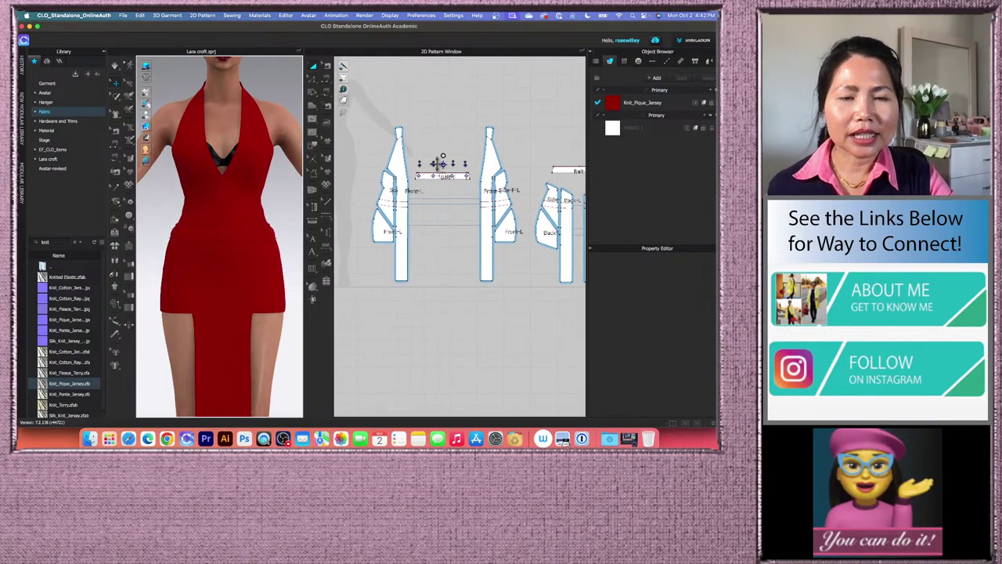
scroll(423, 165, "up", 1)
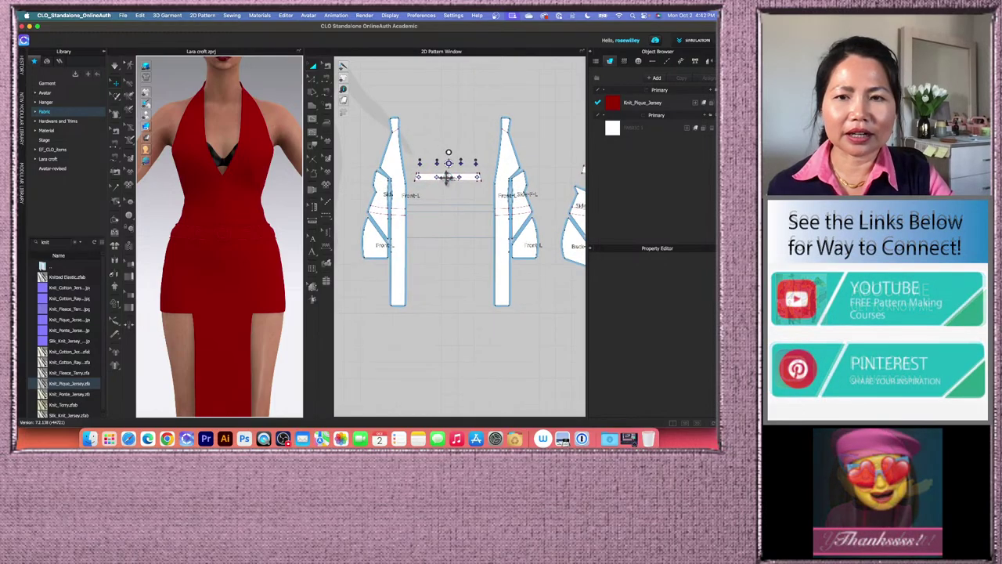
scroll(436, 164, "up", 1)
scroll(436, 163, "down", 4)
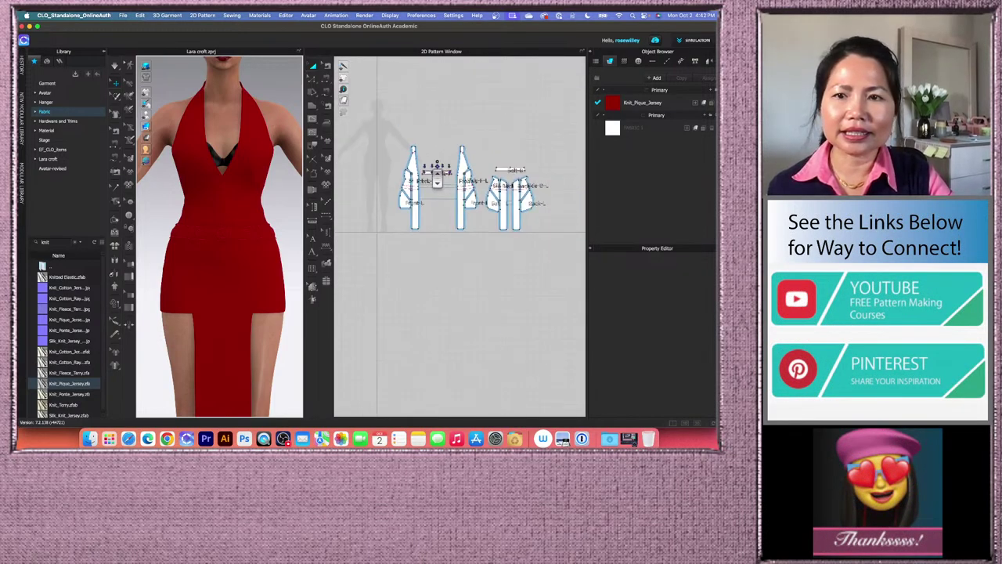
key("super+a")
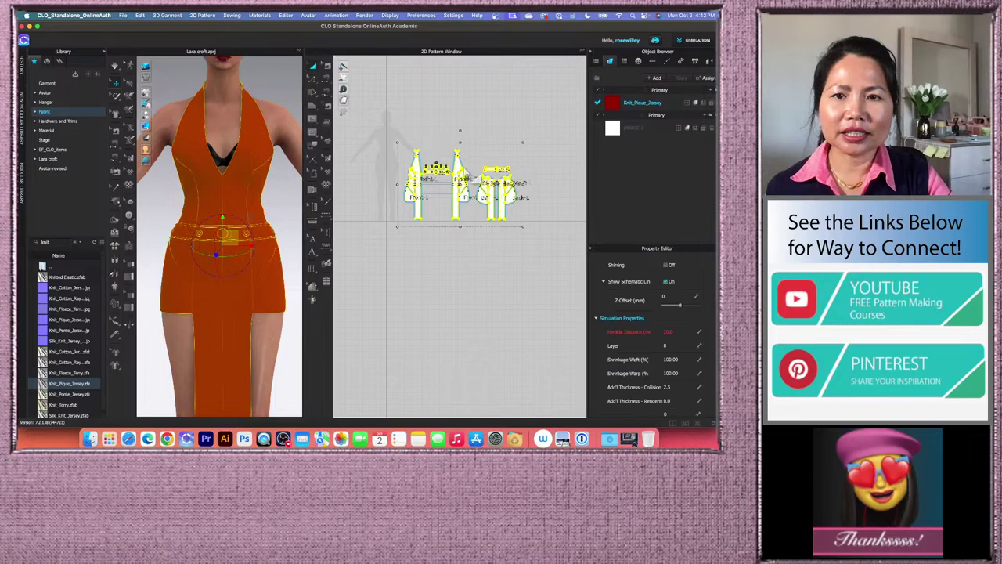
right_click(456, 161)
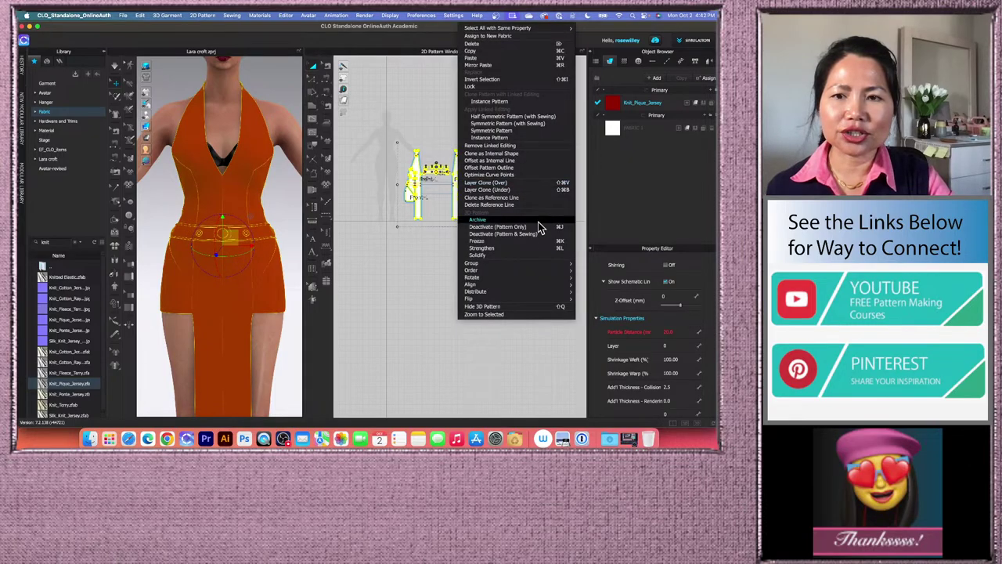
left_click(501, 253)
left_click(441, 242)
- Rename the FABRIC 1 entry as "Small holes"
scroll(449, 268, "up", 5)
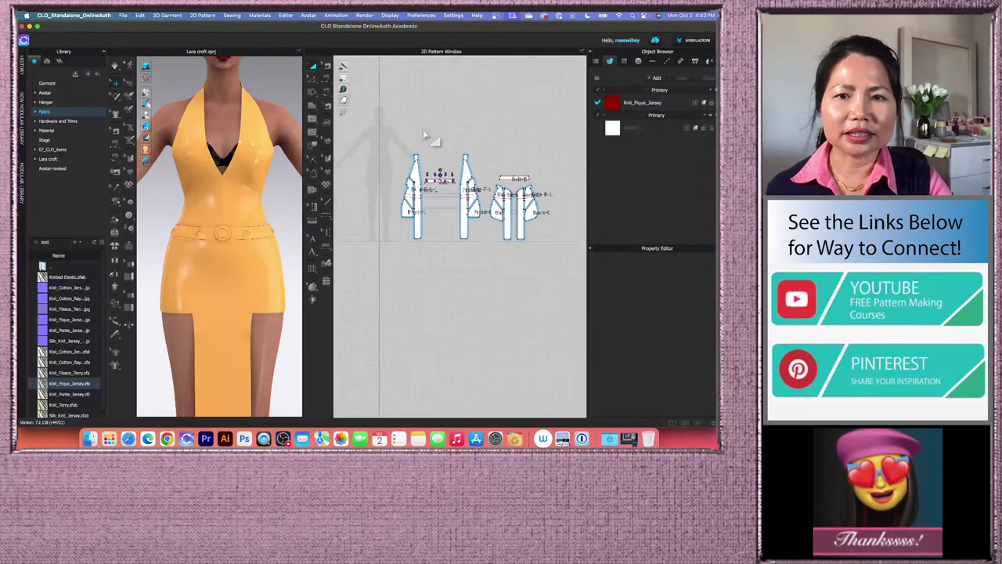
scroll(449, 268, "up", 3)
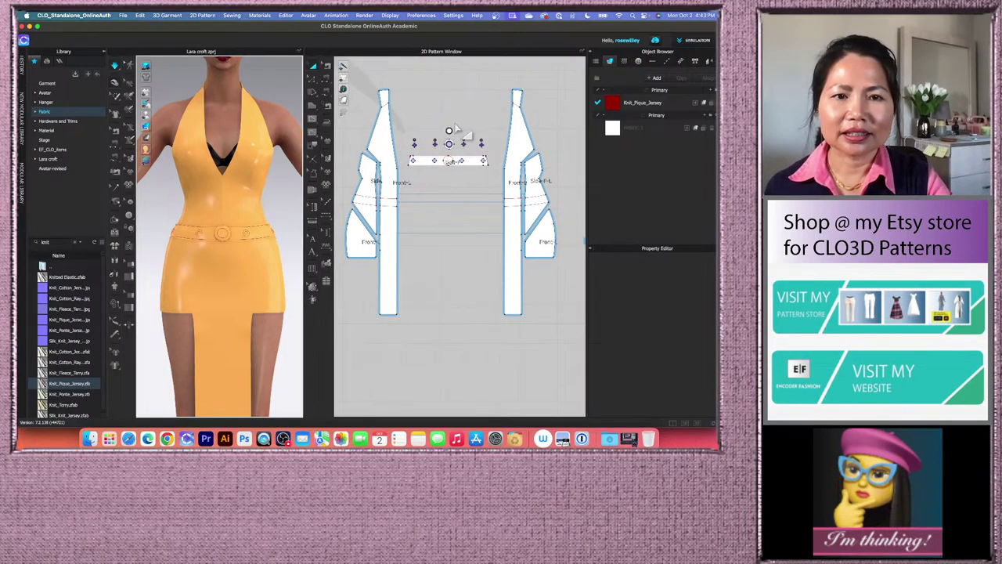
scroll(448, 162, "up", 2)
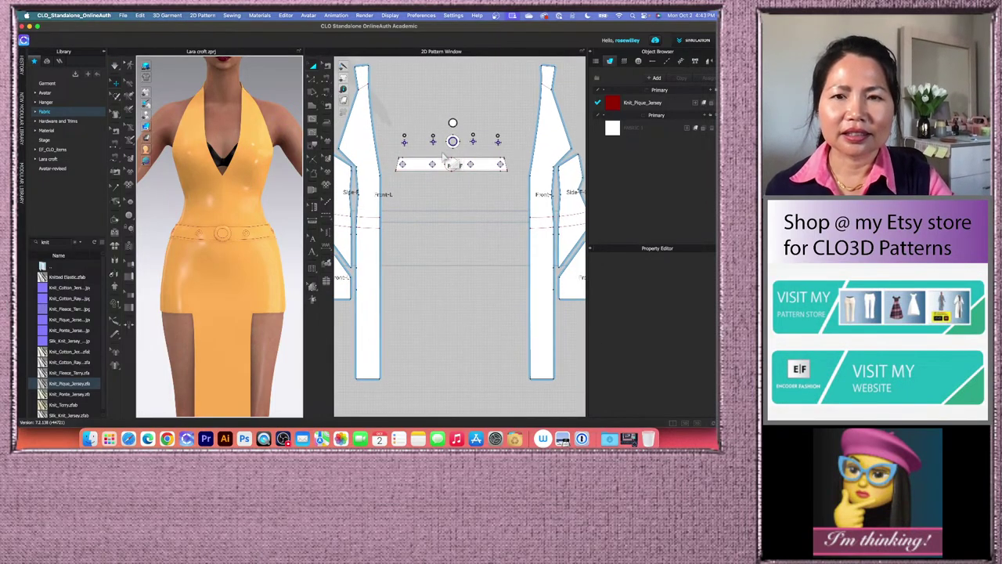
left_click(666, 131)
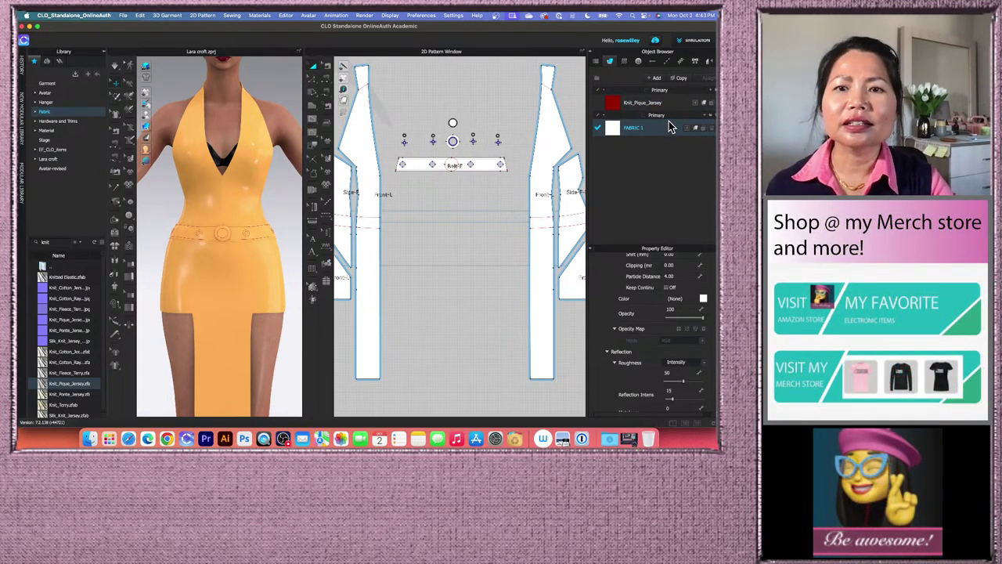
double_click(634, 130)
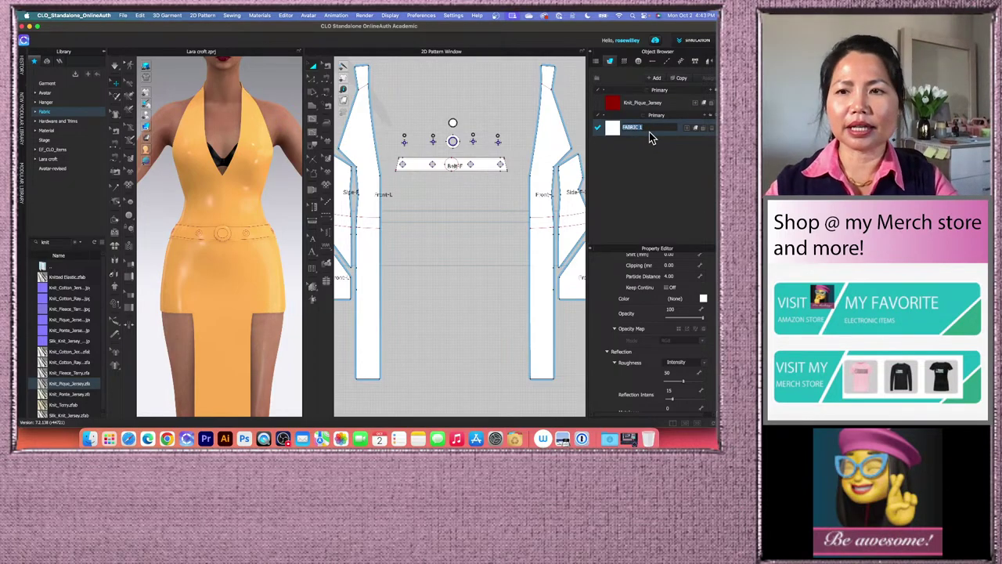
type("Small")
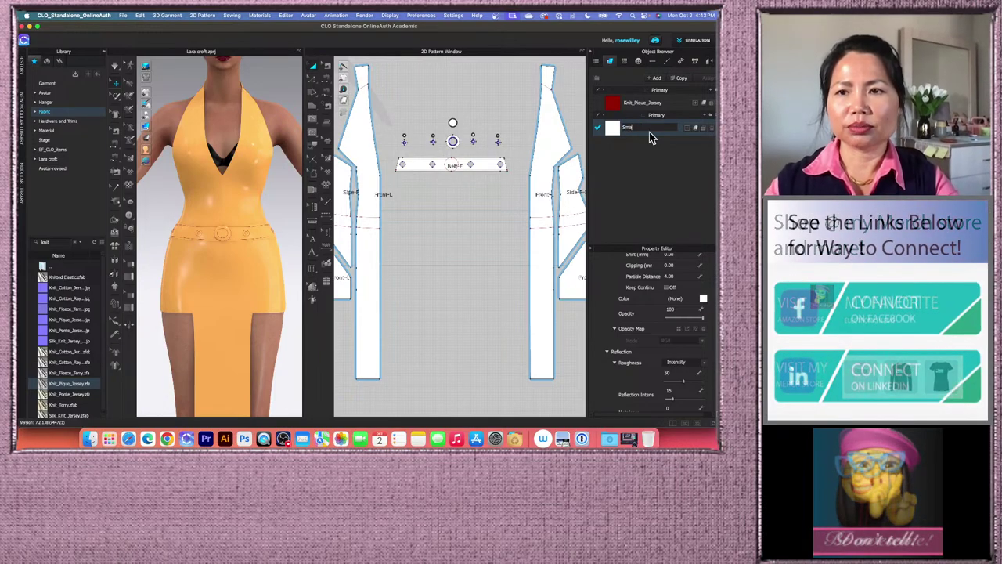
type(" holes")
key("Return")
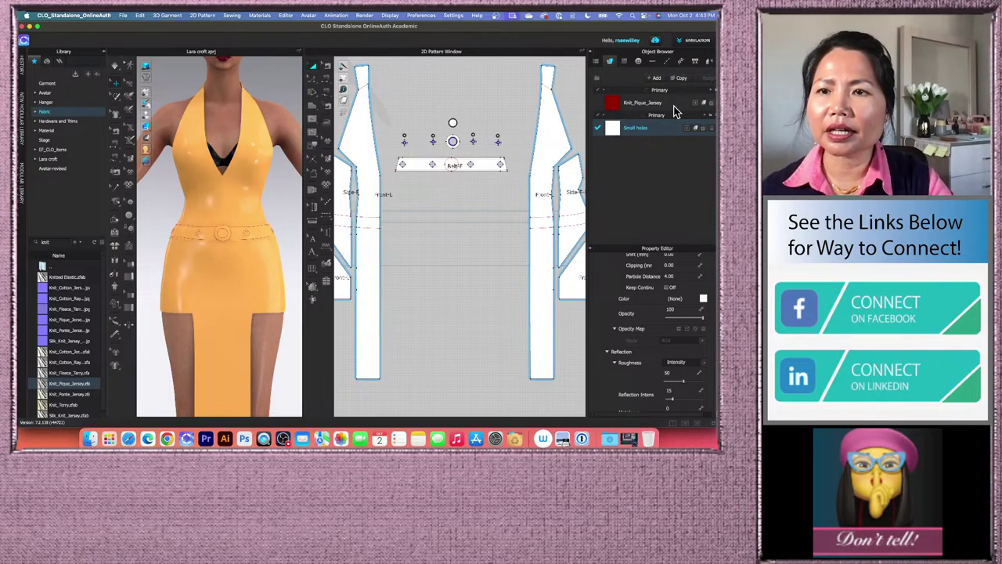
- Copy the Small holes fabric twice and rename the copies "Eyelets" and "Center buckle"
left_click(683, 78)
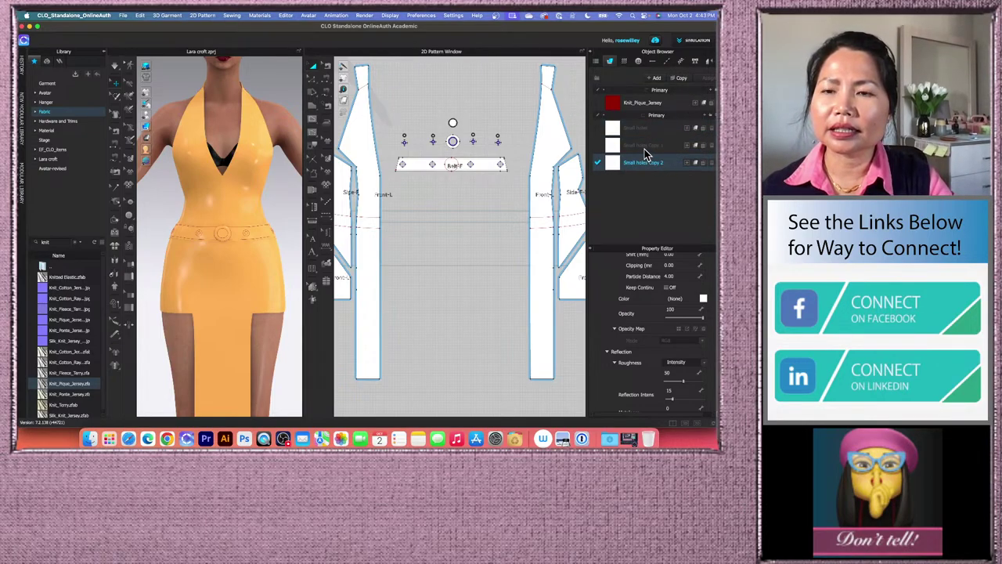
left_click(642, 143)
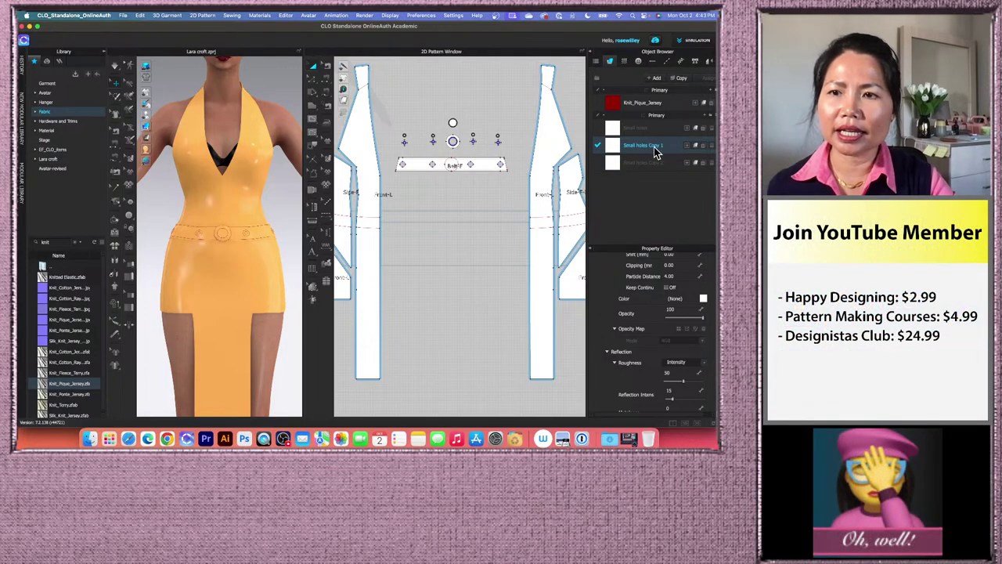
double_click(640, 146)
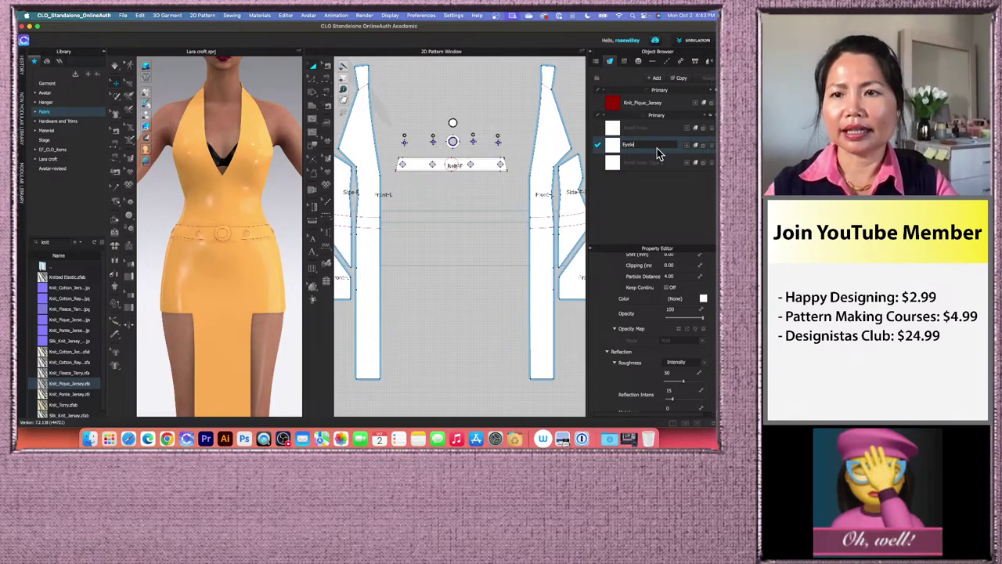
key("Return")
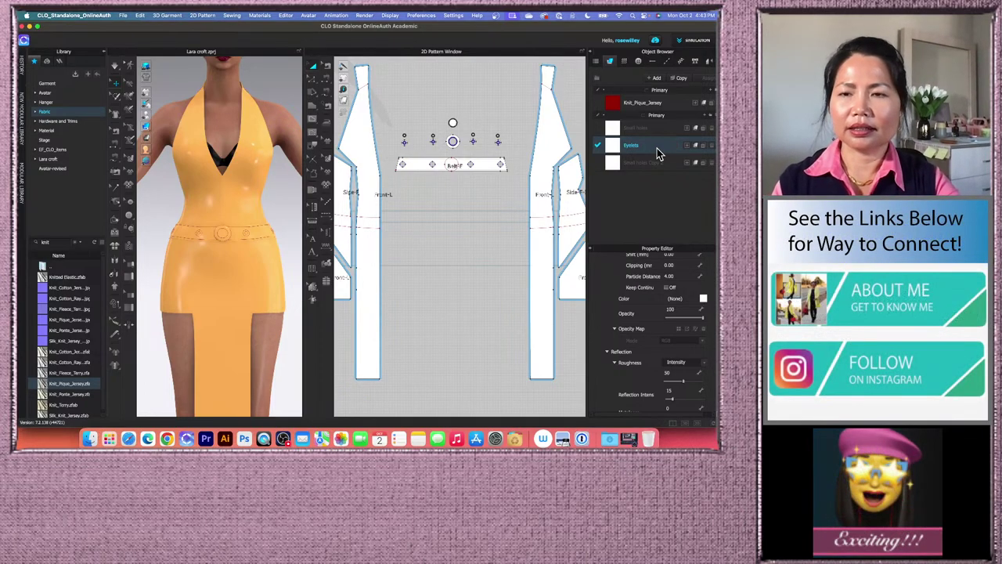
double_click(658, 162)
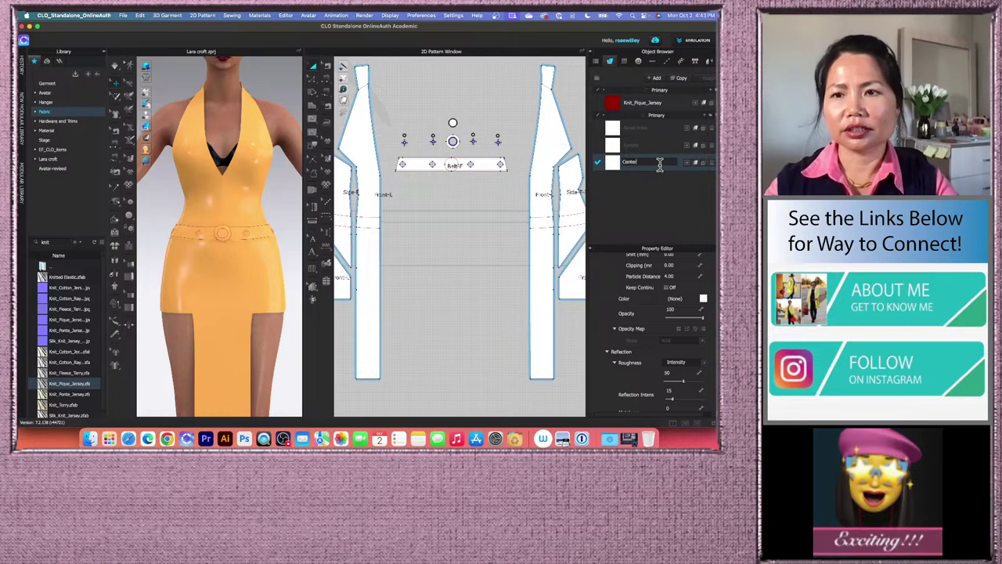
type("Center buckle")
key("Return")
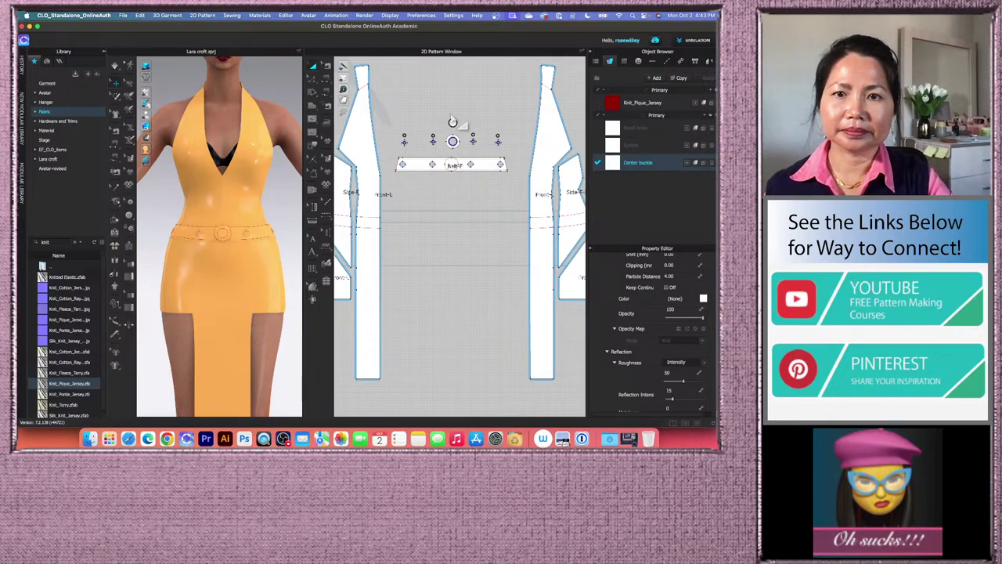
- Assign the Center buckle fabric to the large ring and the circle piece above it at the belt's centre
left_click(490, 103)
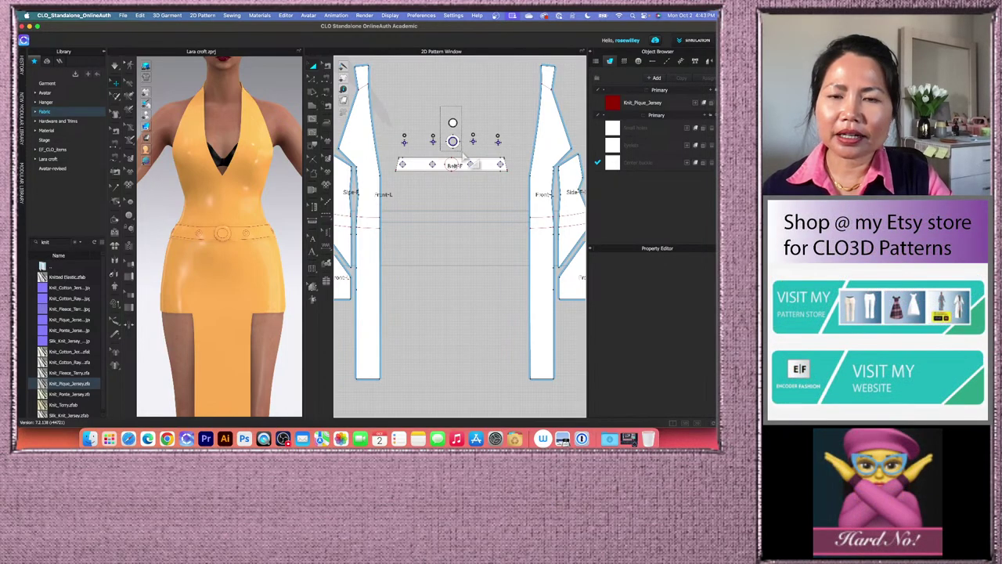
left_click(467, 152)
scroll(468, 113, "up", 3)
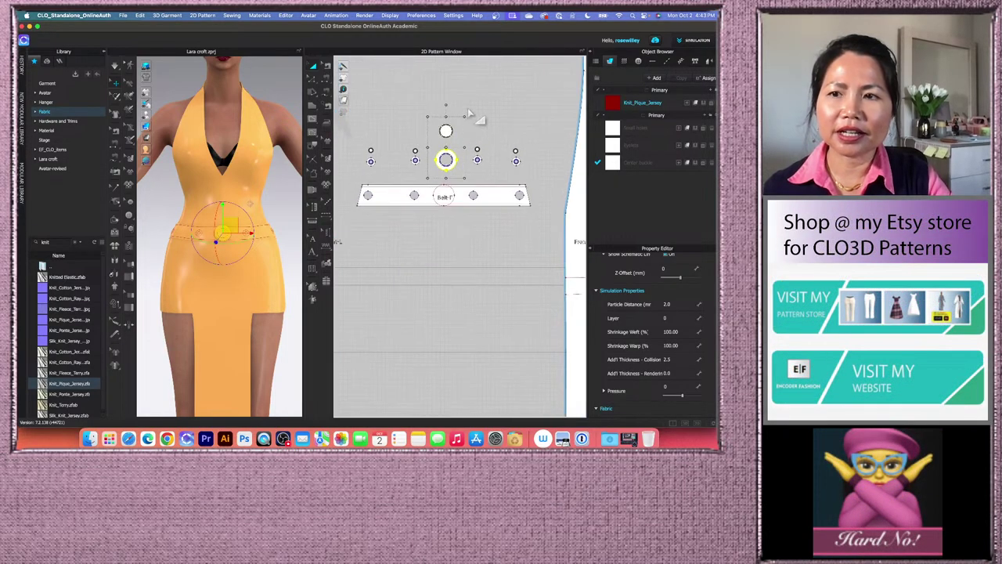
left_click(695, 167)
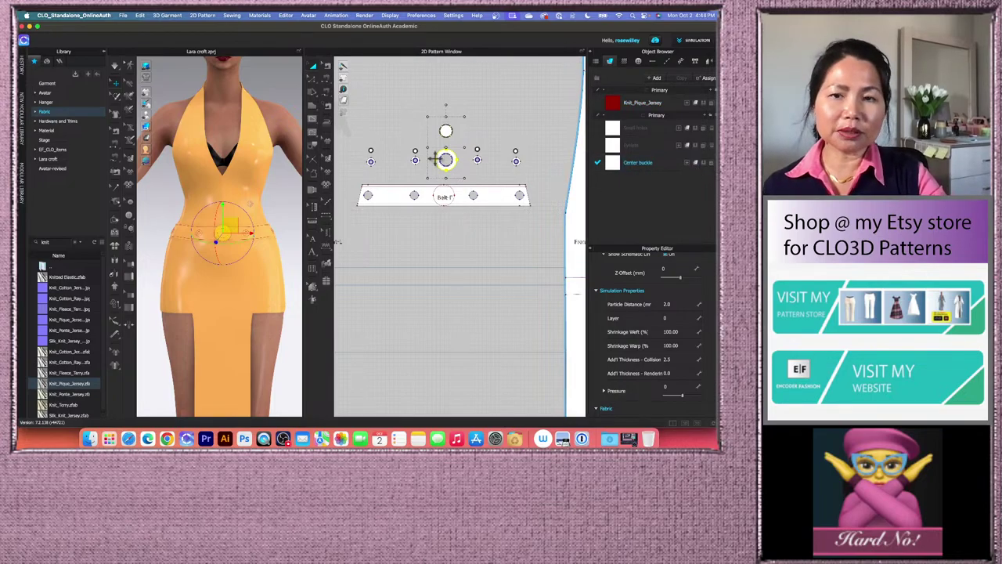
left_click(501, 135)
- Assign the Small holes fabric to the row of four small circle pieces above the eyelet rings
left_click_drag(358, 137, 538, 163)
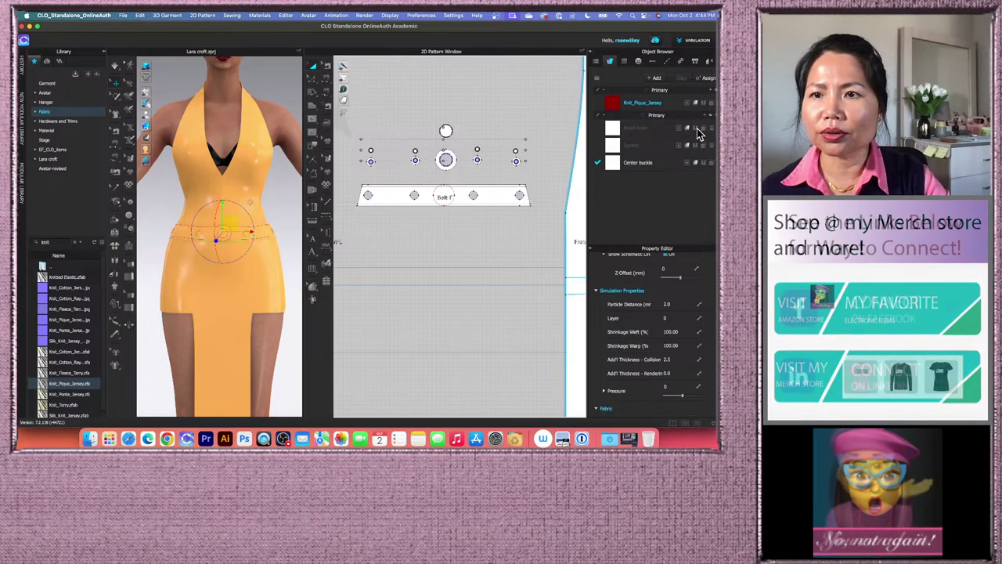
left_click(687, 128)
left_click(494, 125)
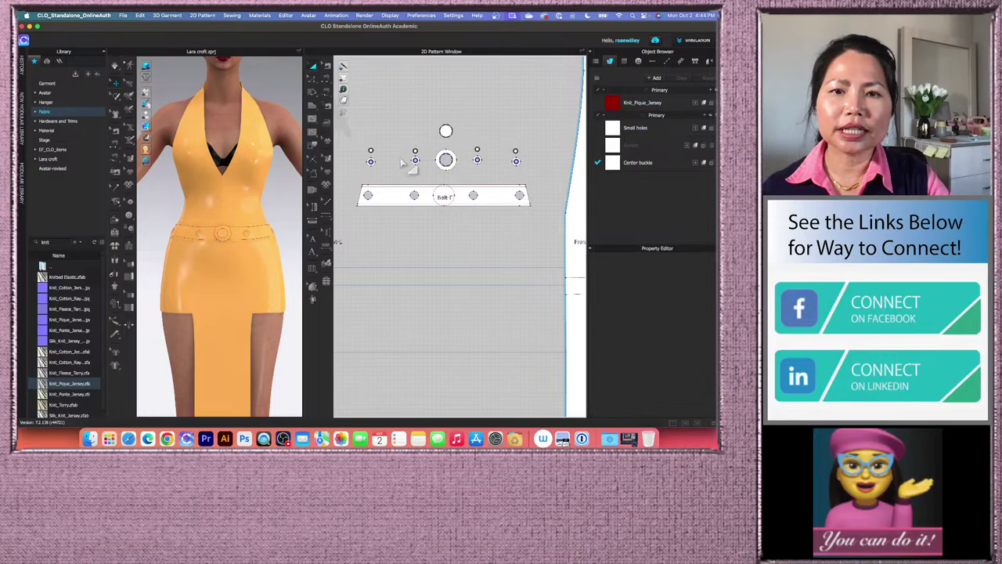
- Assign the Eyelets fabric to the row of four eyelet ring pieces above the belt
left_click_drag(356, 156, 538, 188)
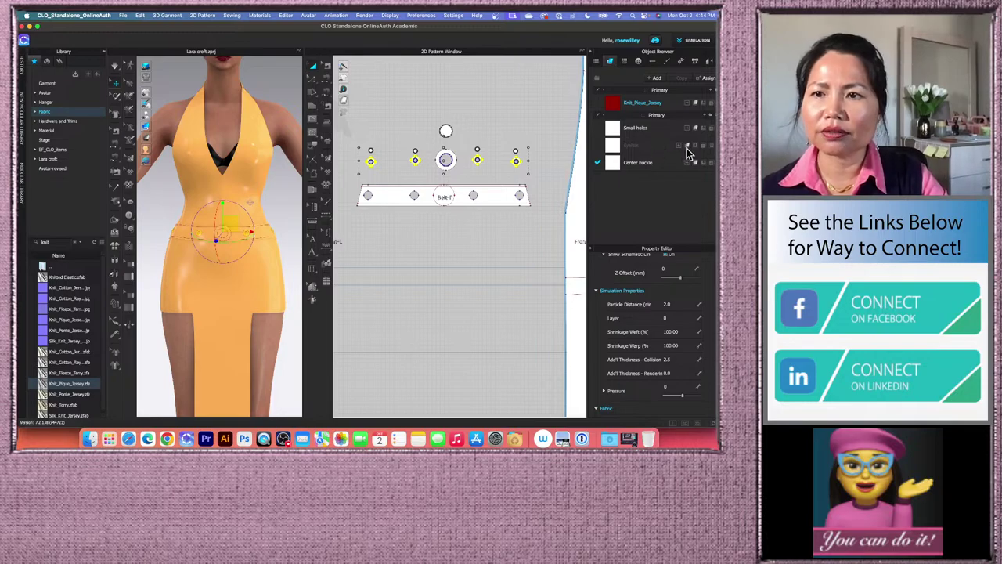
left_click(576, 319)
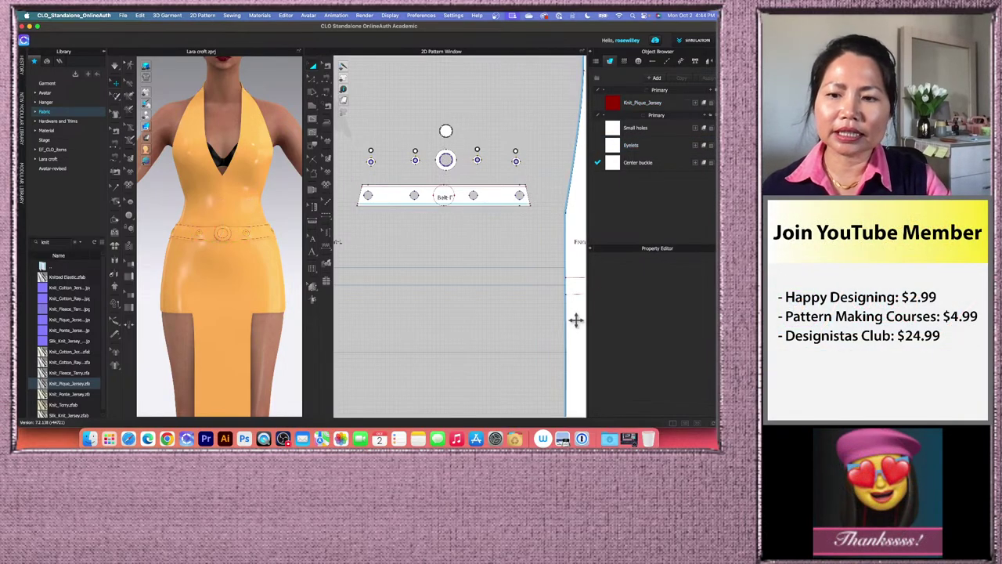
- Switch to Preview and examine the belt's center buckle and eyelets up close in the reference render, then close the image
left_click(562, 440)
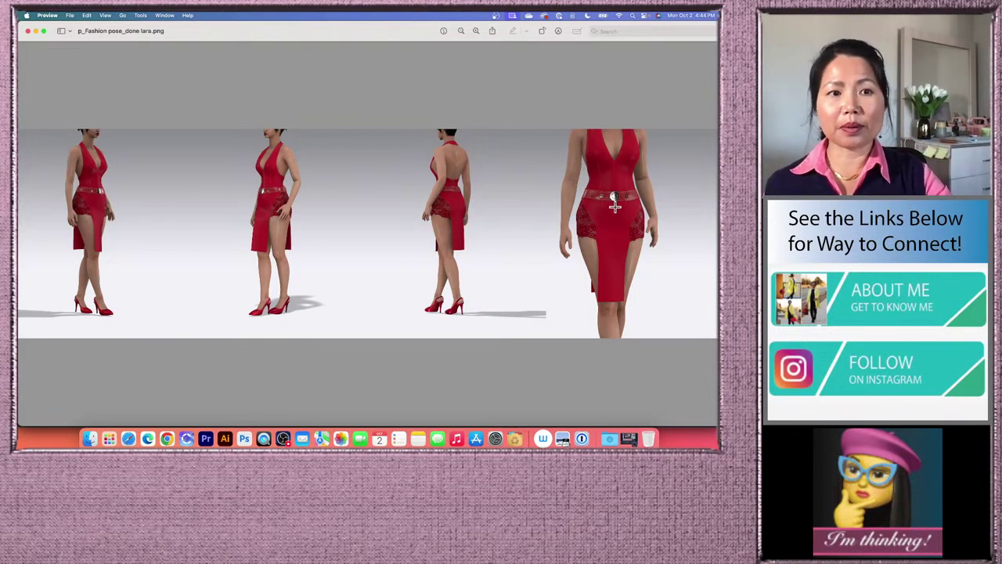
left_click(480, 32)
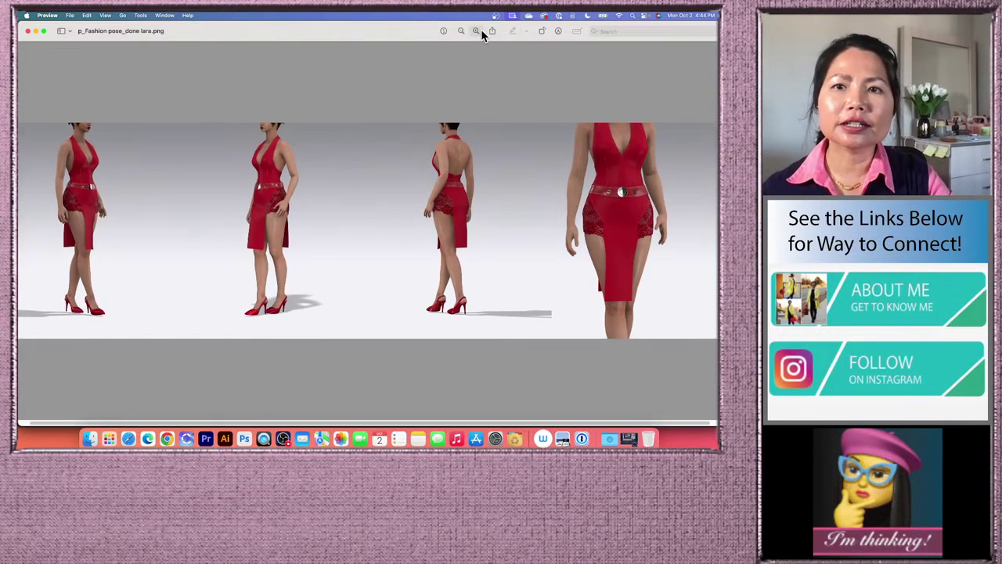
left_click(478, 30)
left_click(477, 32)
left_click(477, 32)
scroll(522, 202, "right", 1)
scroll(522, 202, "right", 10)
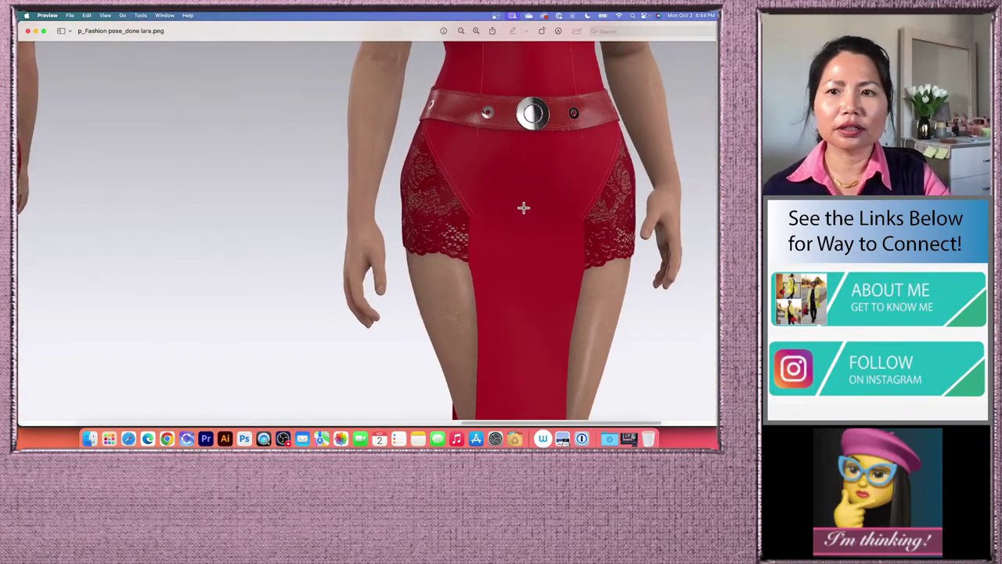
scroll(519, 204, "up", 2)
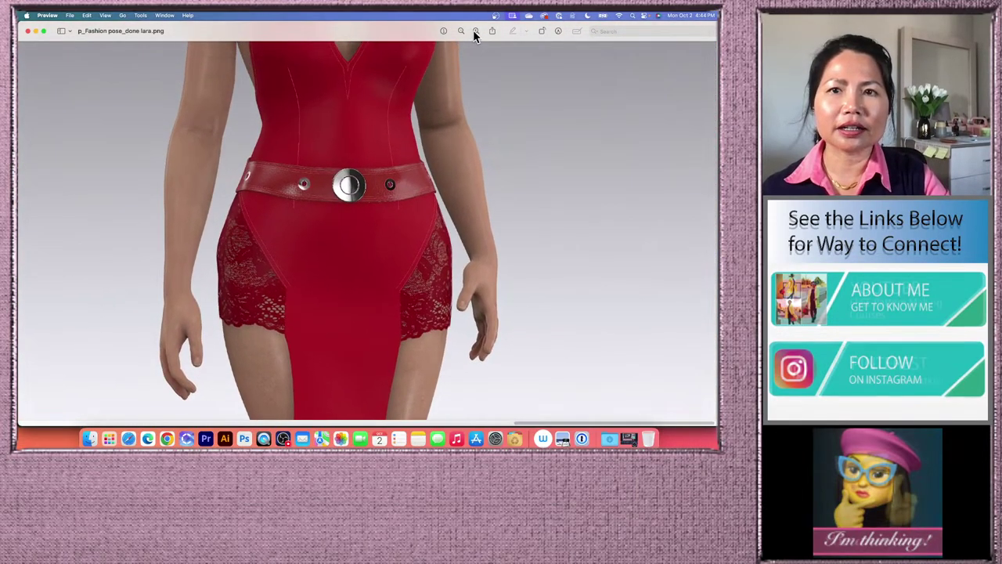
left_click(475, 31)
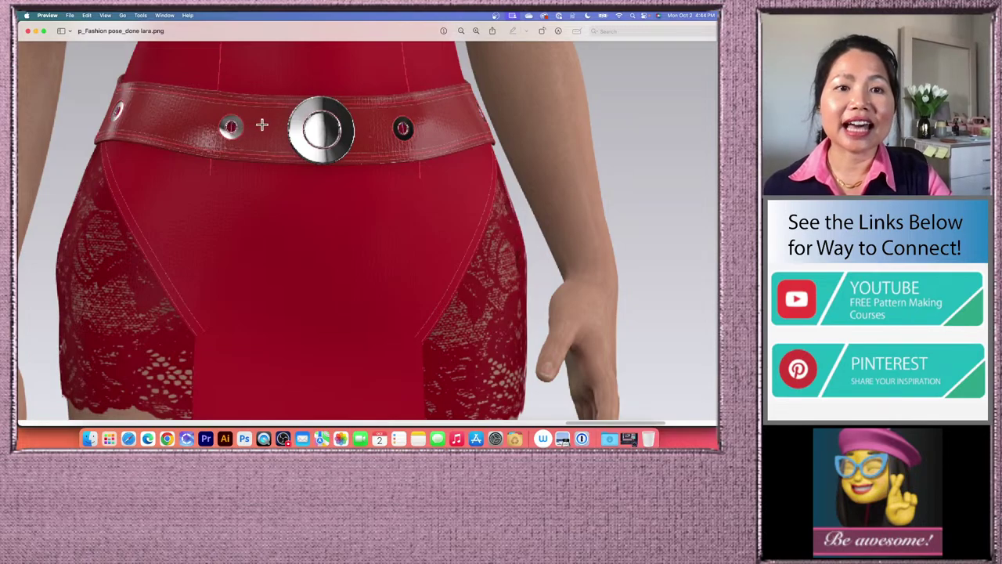
left_click(35, 31)
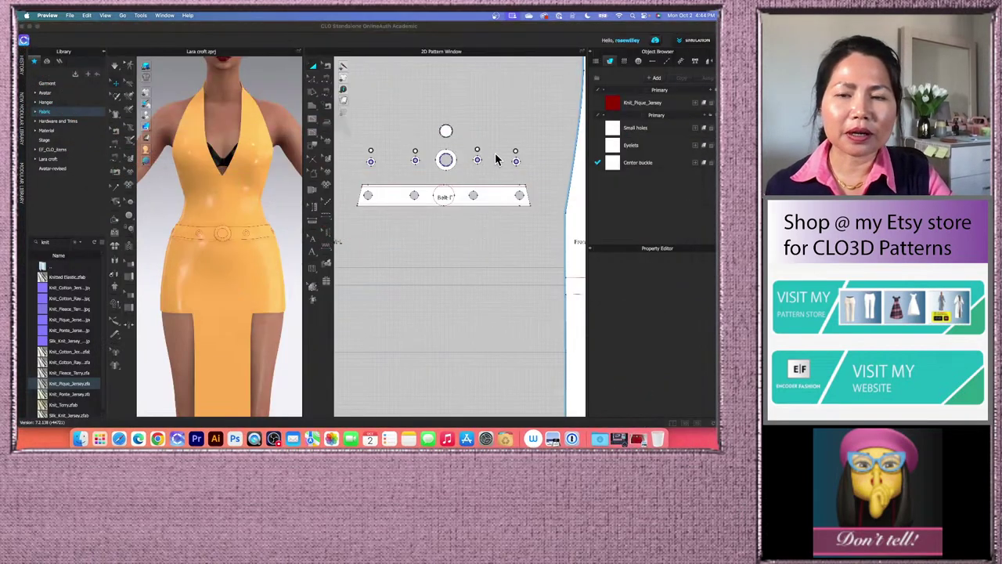
- Unstrengthen all pattern pieces of the dress and belt
left_click(662, 127)
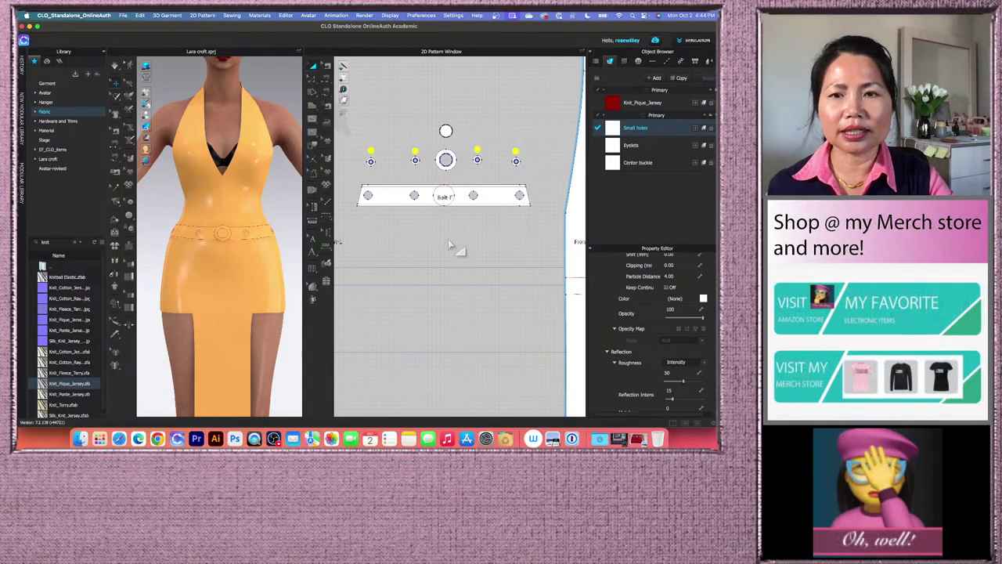
left_click(494, 115)
scroll(484, 129, "down", 8)
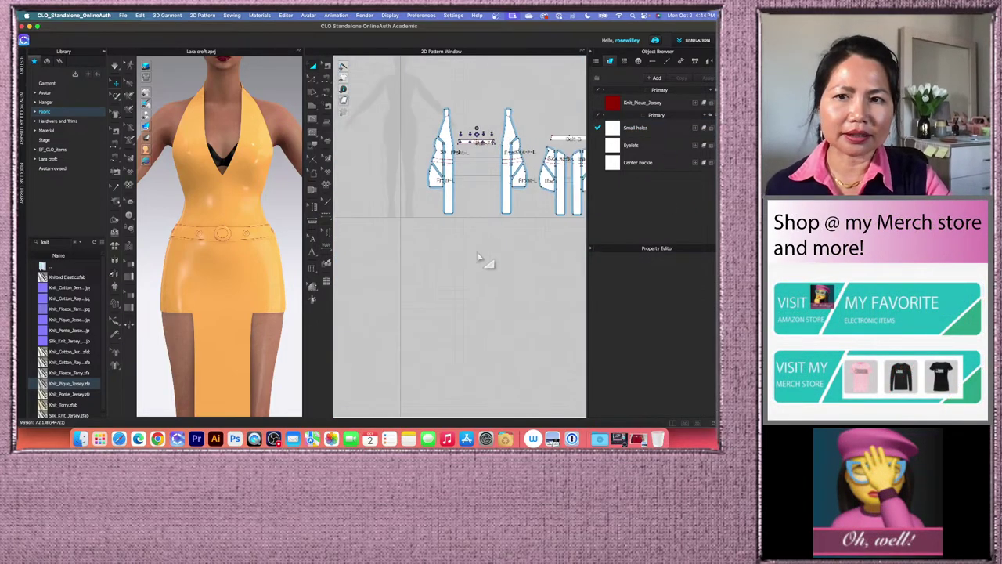
left_click(509, 161)
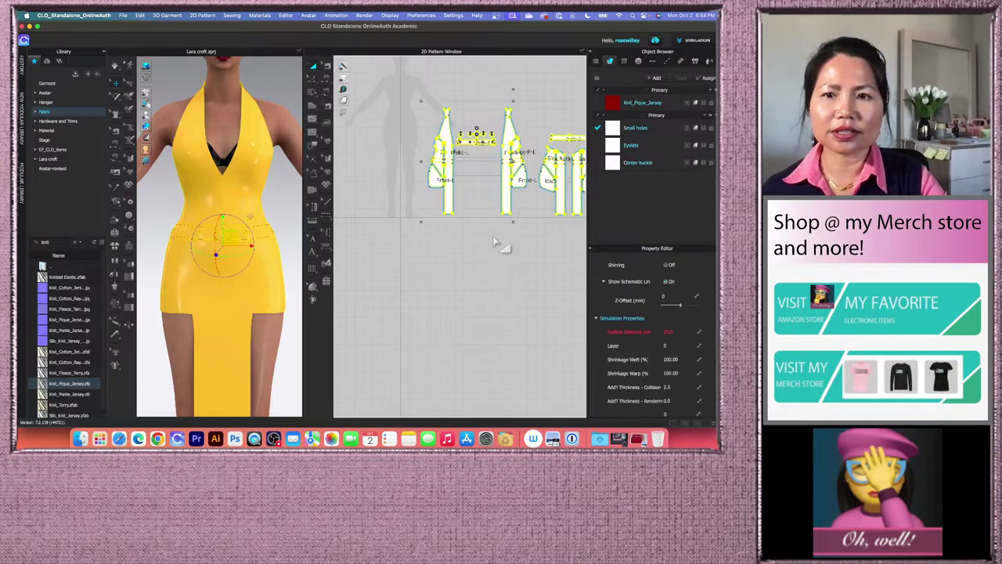
right_click(515, 131)
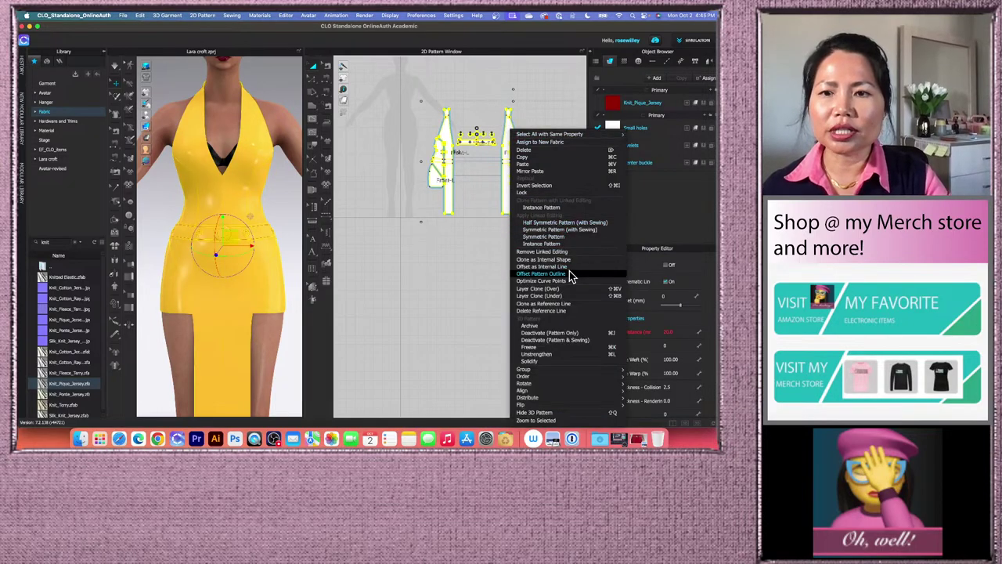
left_click(555, 353)
- Set the Small holes fabric's opacity to 0 so the eyelet centers turn transparent
scroll(226, 201, "up", 5)
scroll(232, 210, "up", 2)
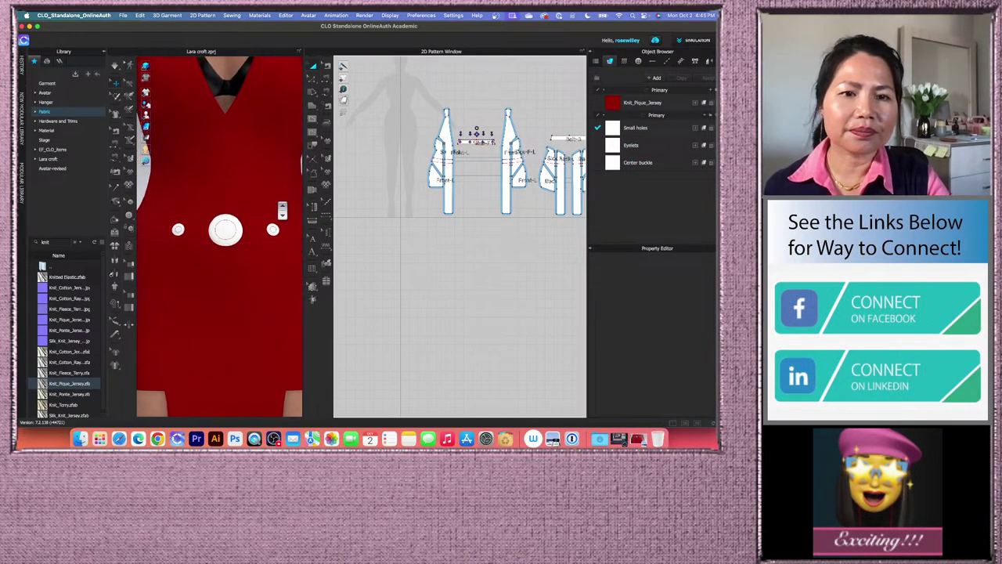
left_click_drag(302, 204, 310, 205)
scroll(286, 221, "up", 1)
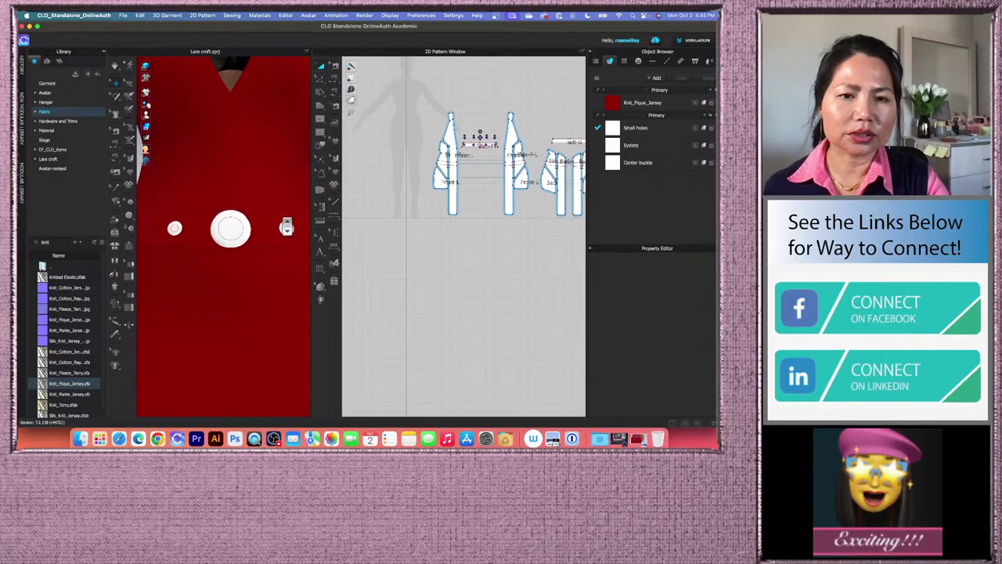
middle_click_drag(247, 297, 233, 299)
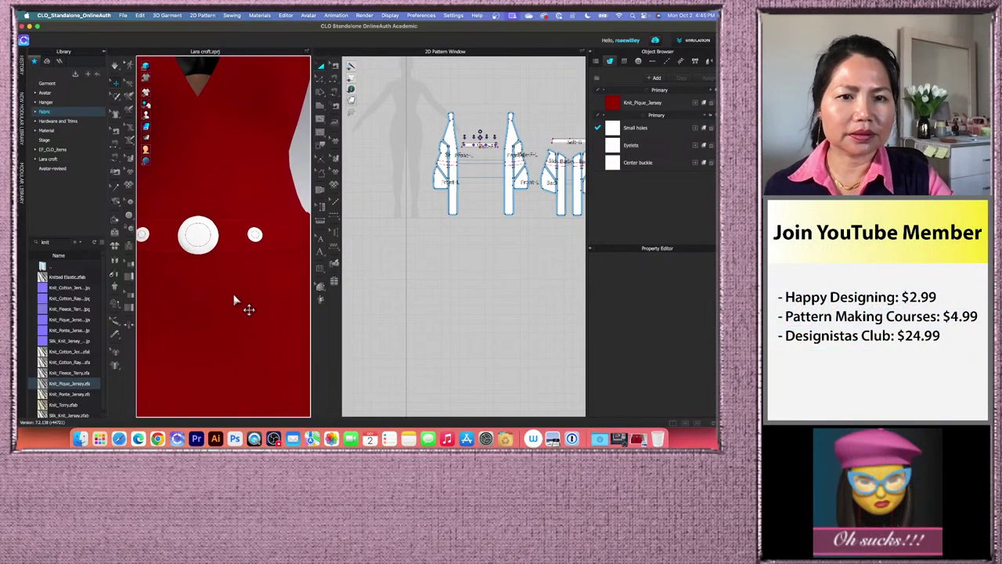
scroll(491, 131, "up", 10)
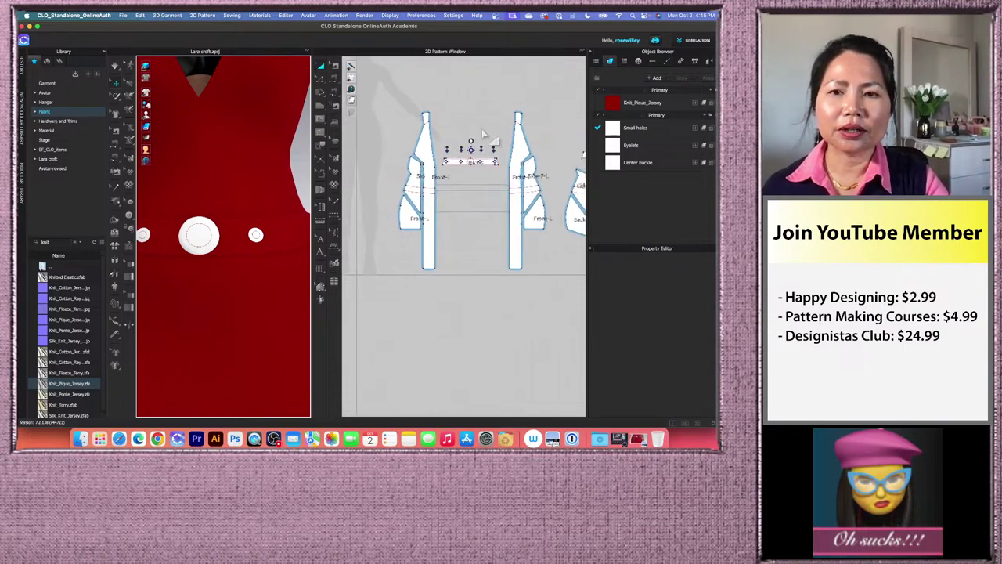
scroll(476, 144, "down", 5)
scroll(483, 147, "up", 3)
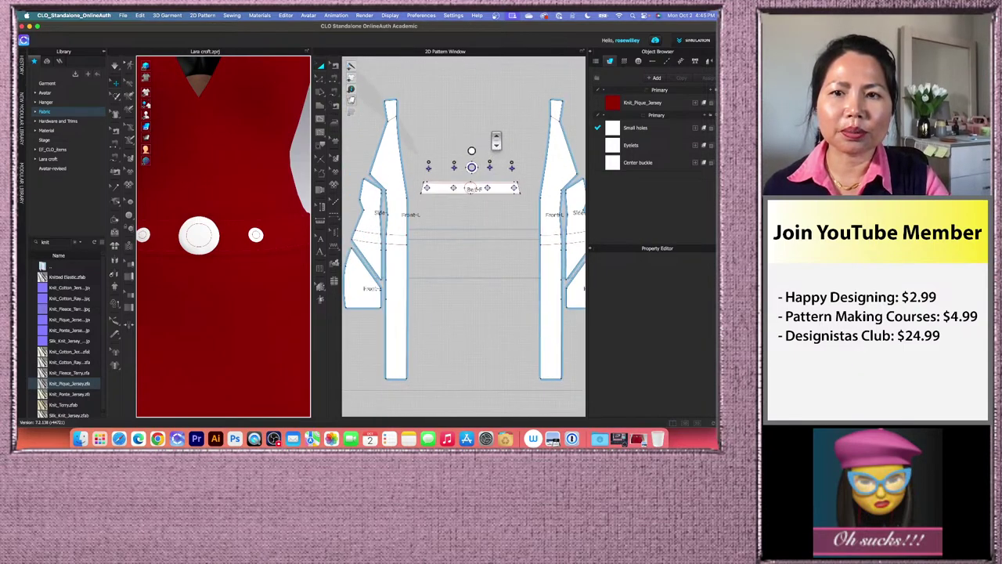
left_click(662, 130)
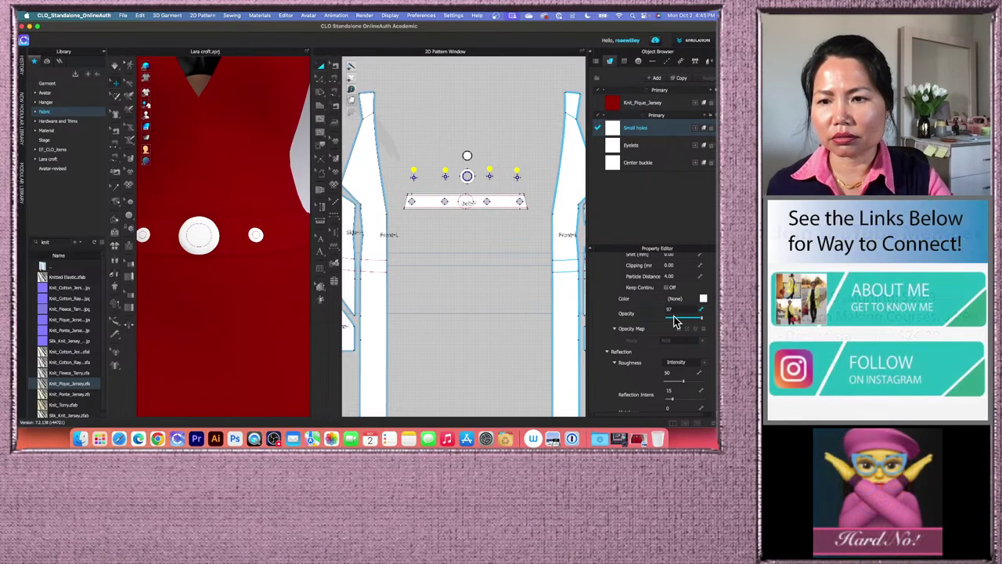
left_click_drag(701, 318, 656, 321)
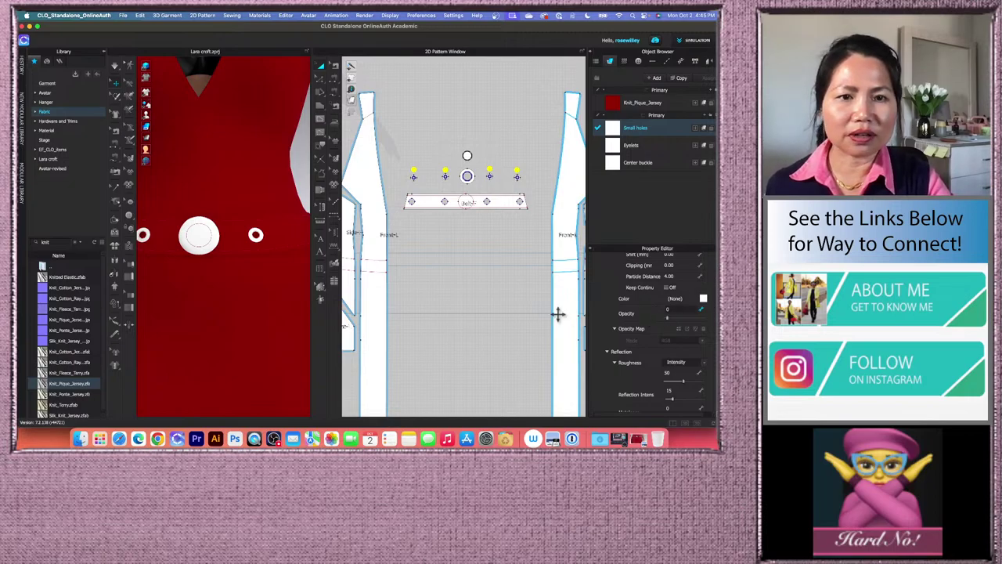
scroll(265, 238, "up", 3)
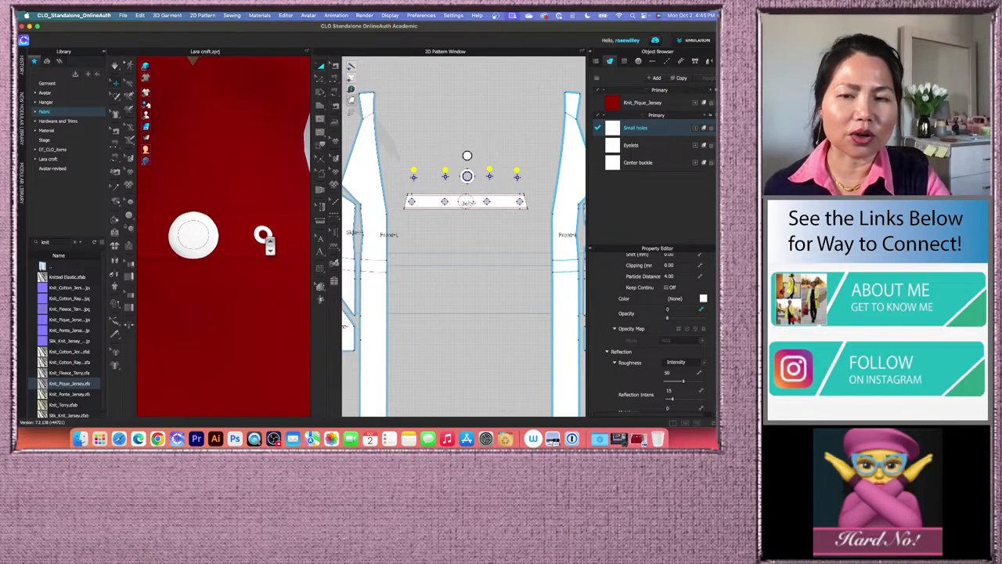
left_click(506, 125)
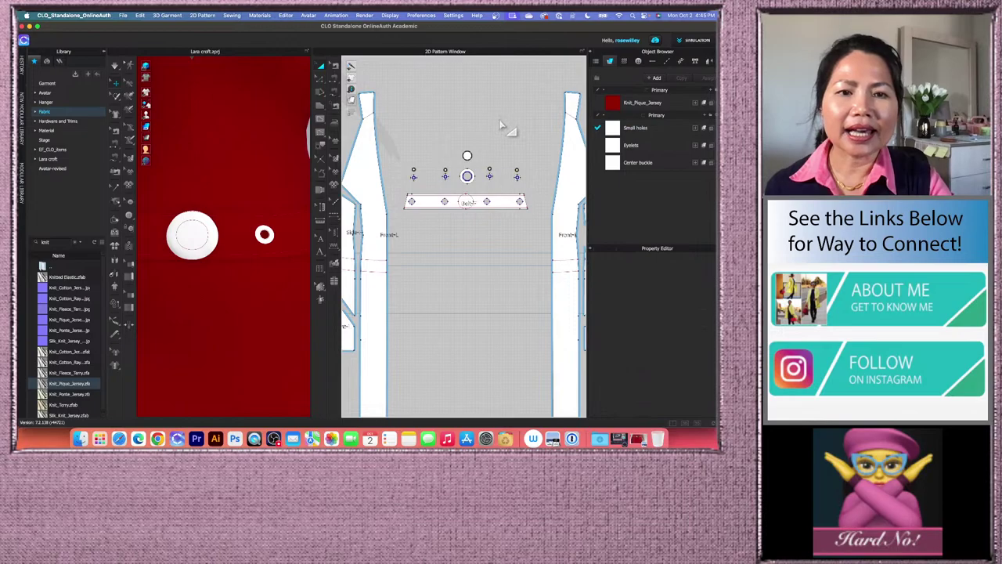
- Set the Eyelets fabric's material type to Metal (Render Only)
left_click_drag(399, 177, 556, 205)
scroll(704, 306, "up", 10)
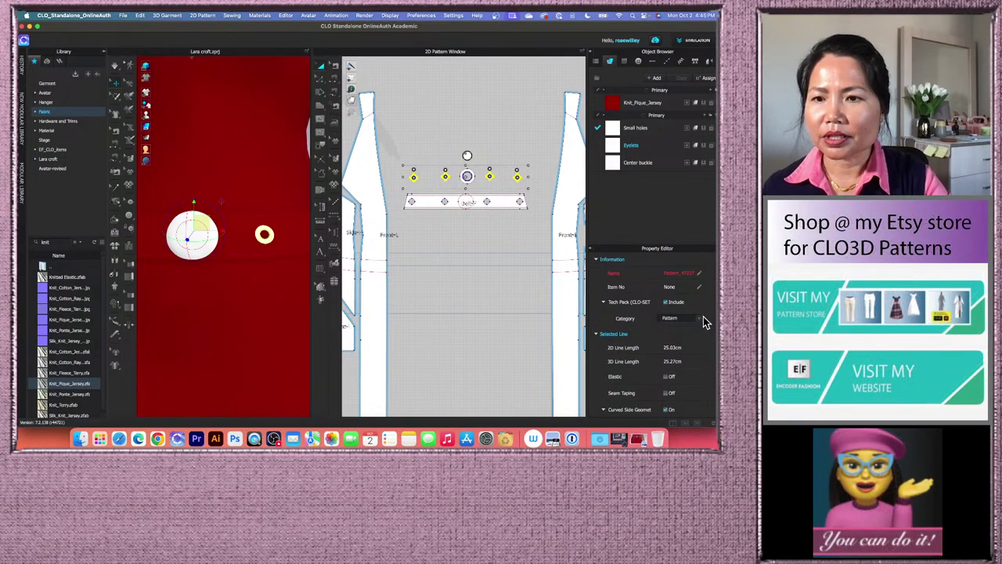
scroll(703, 321, "down", 10)
scroll(682, 249, "up", 2)
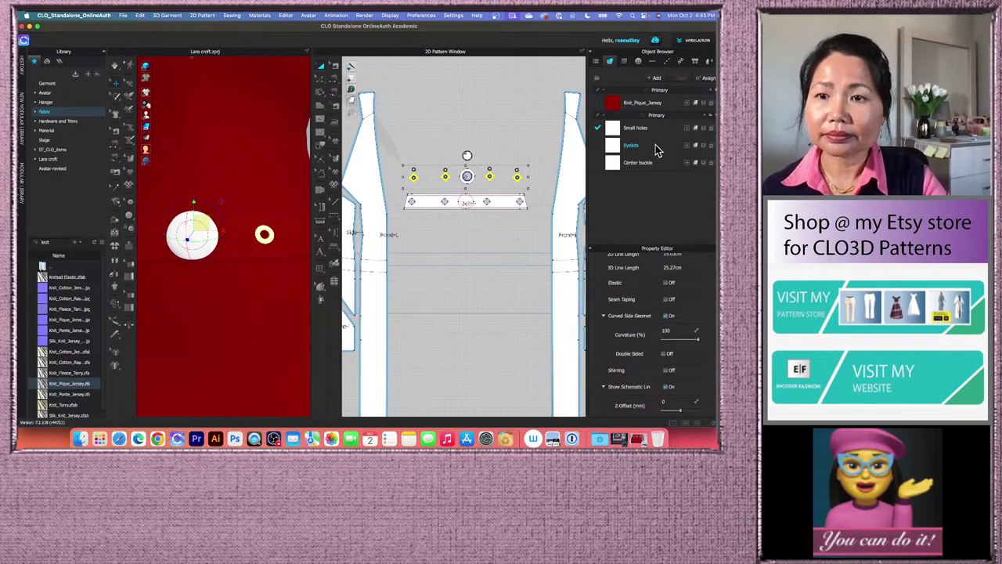
left_click(631, 146)
scroll(705, 316, "down", 3)
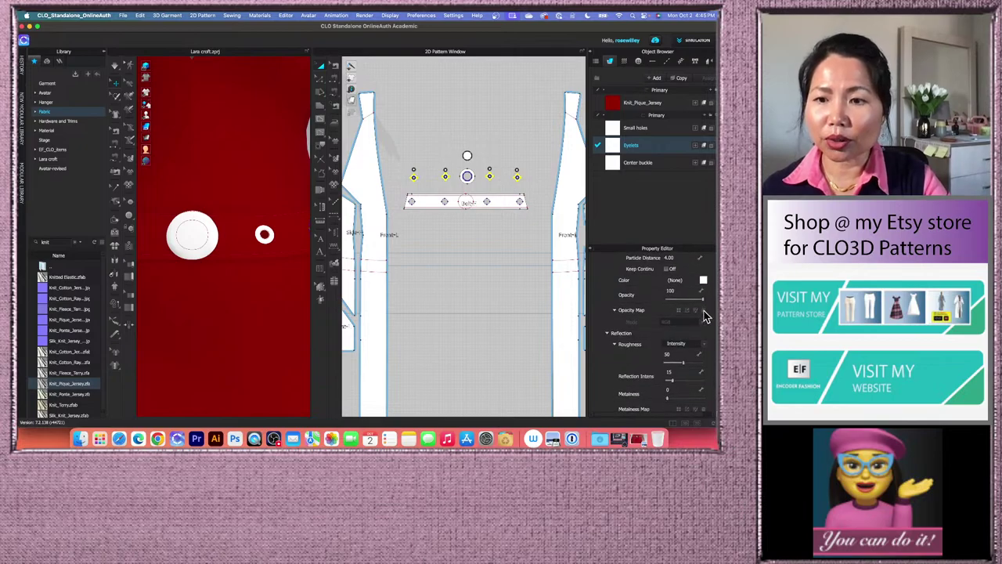
scroll(705, 315, "up", 5)
scroll(705, 349, "down", 1)
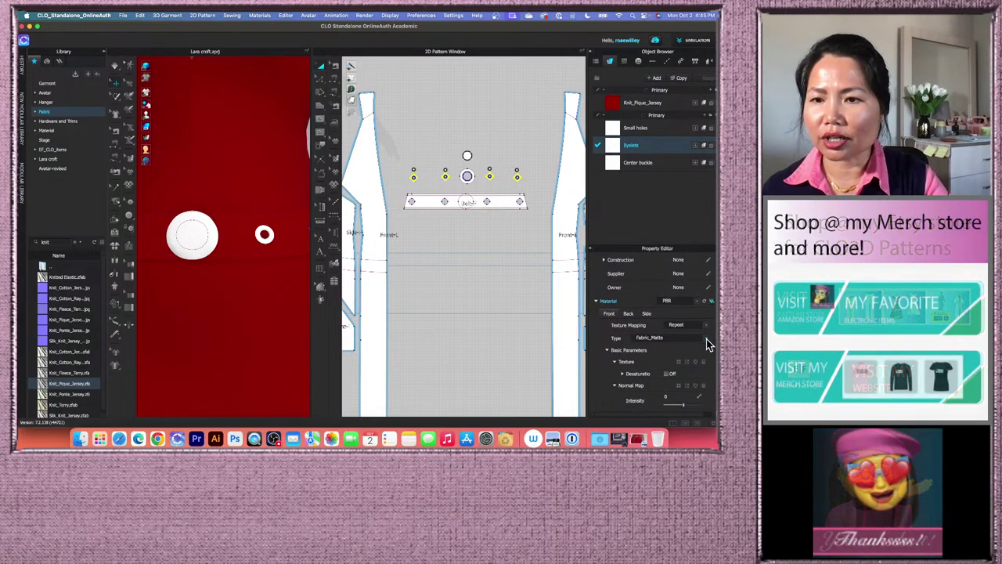
left_click(656, 339)
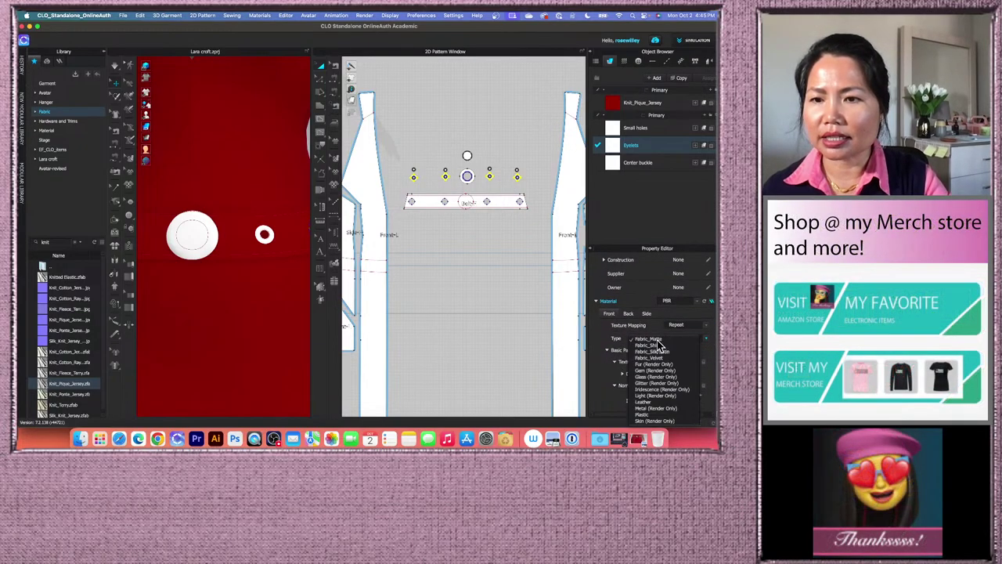
left_click(657, 409)
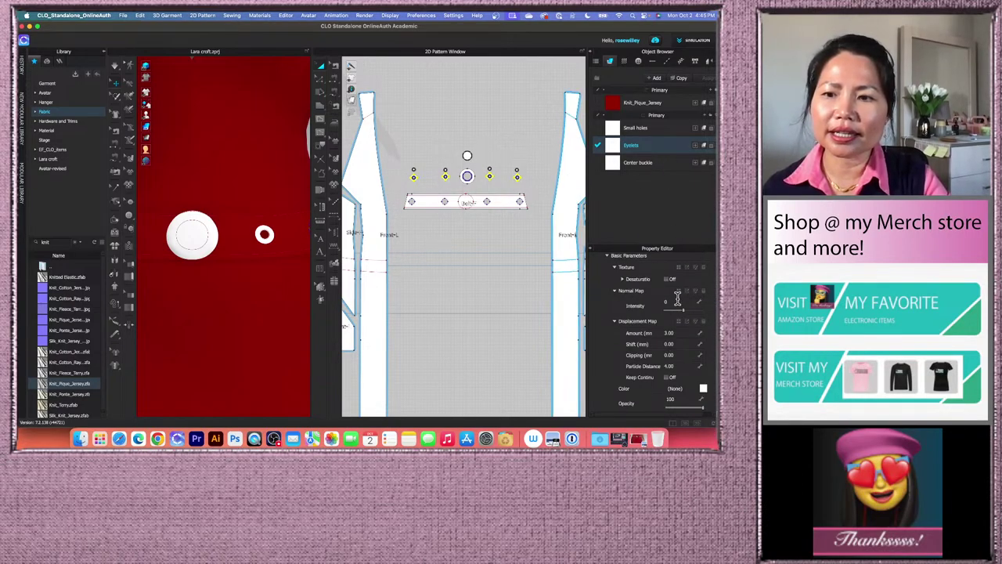
- Set the additional rendering thickness of the four eyelet ring pieces to 2
left_click(407, 171)
left_click_drag(400, 173, 457, 187)
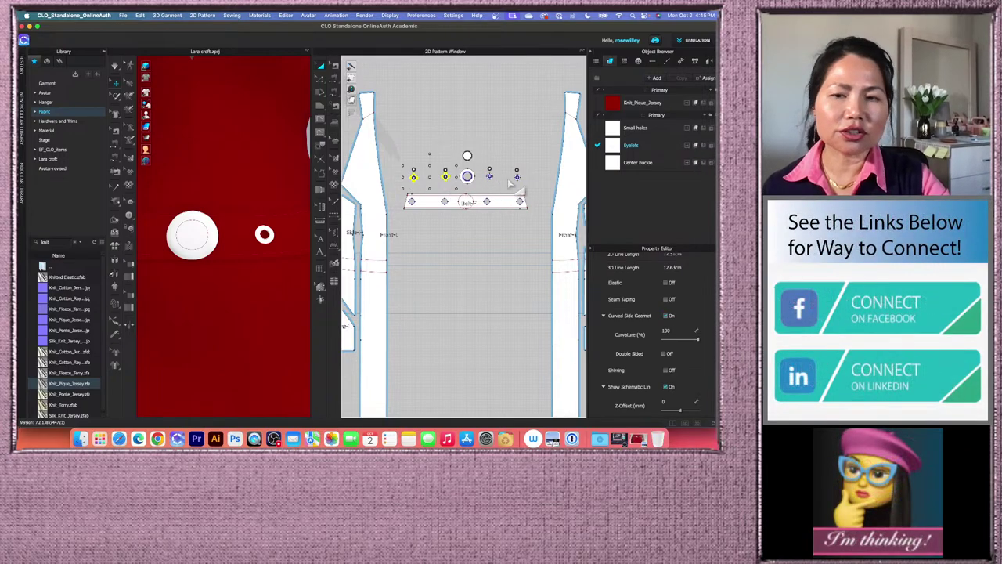
left_click_drag(483, 173, 525, 188, "shift")
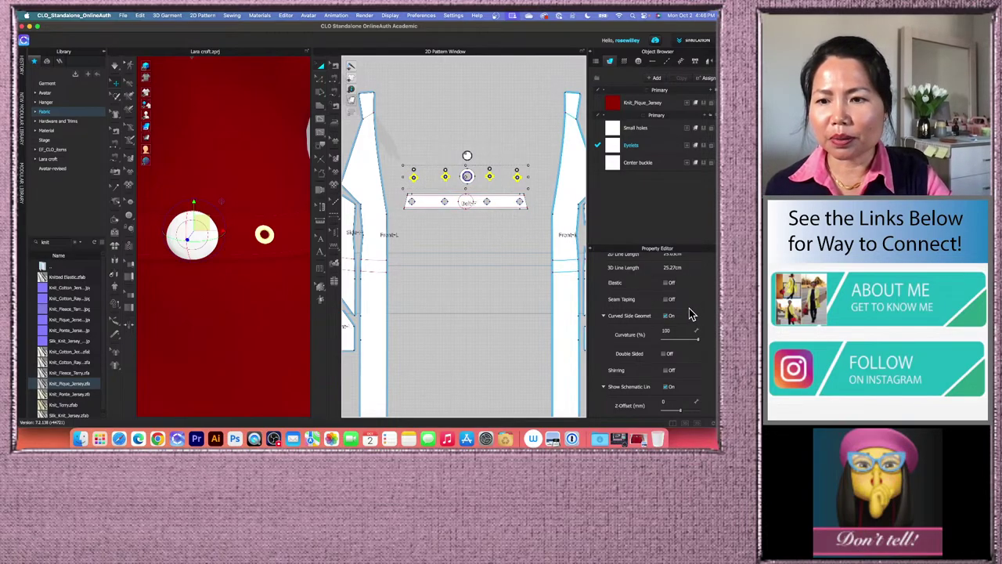
scroll(685, 325, "down", 8)
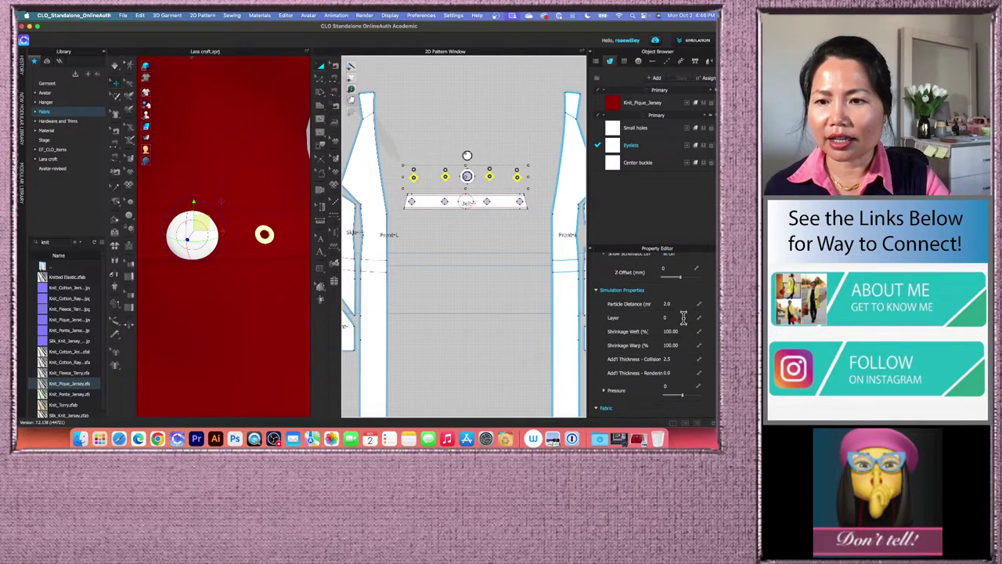
left_click(665, 353)
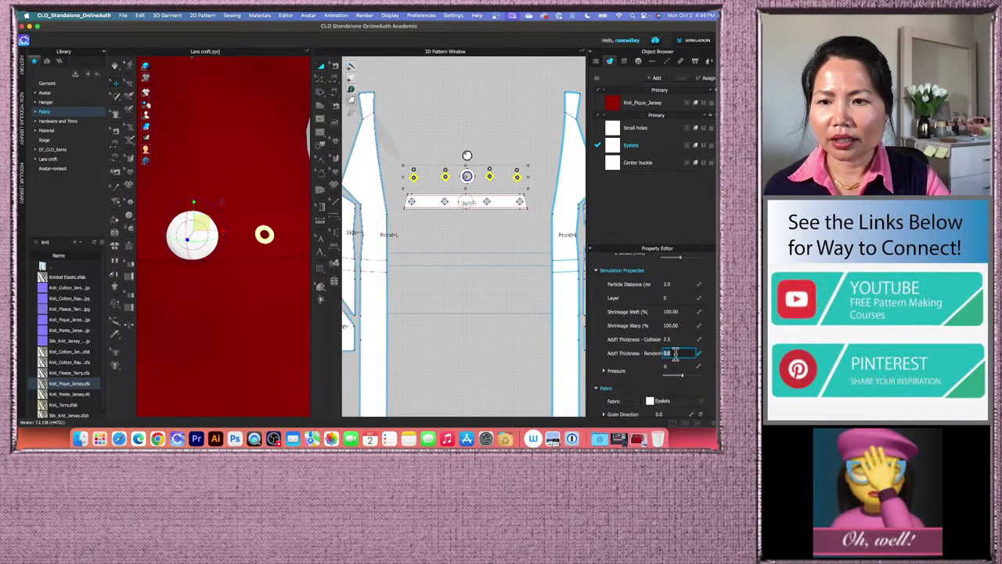
type("2")
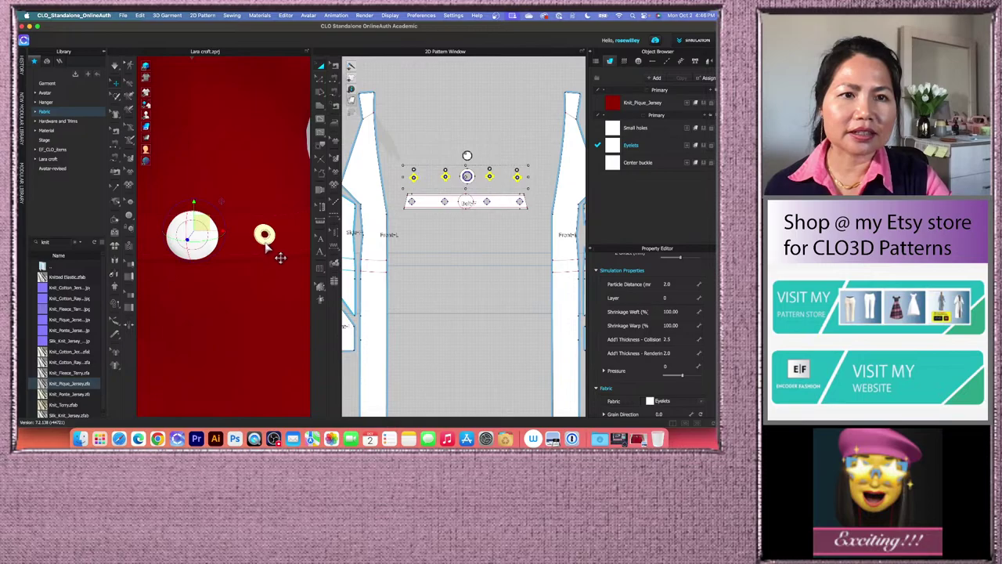
right_click_drag(288, 238, 273, 238)
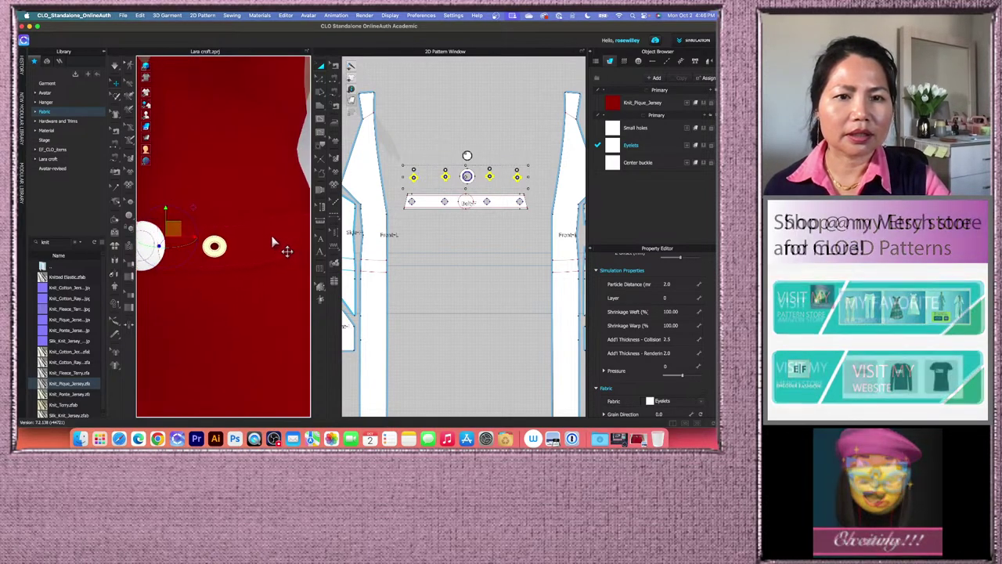
scroll(235, 276, "up", 4)
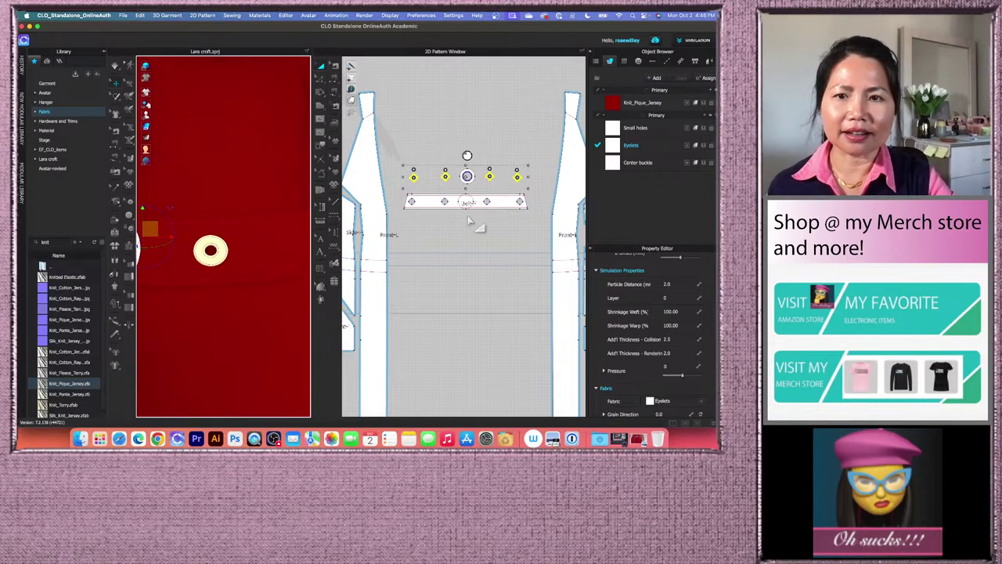
left_click(510, 122)
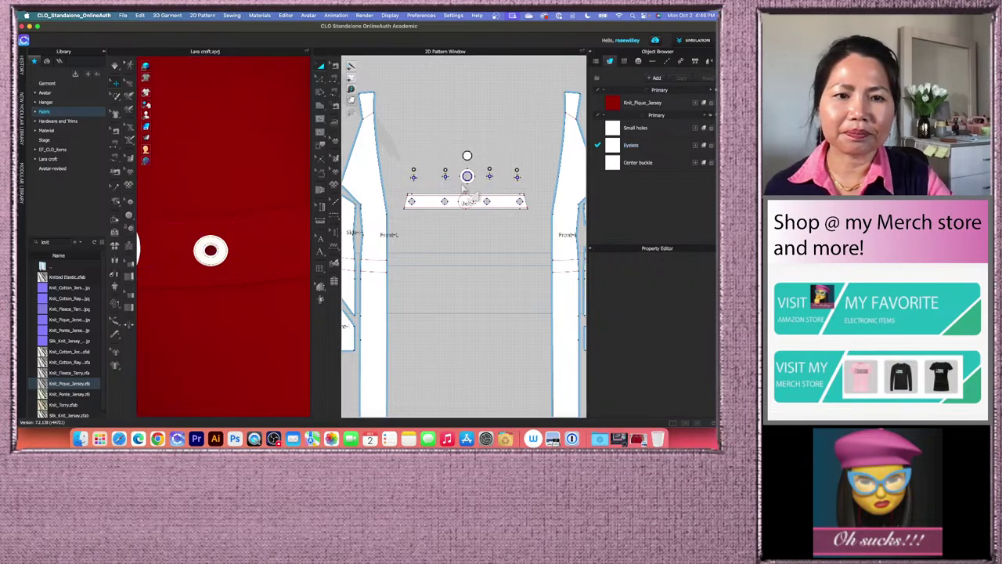
left_click(414, 178)
left_click(446, 177, "shift")
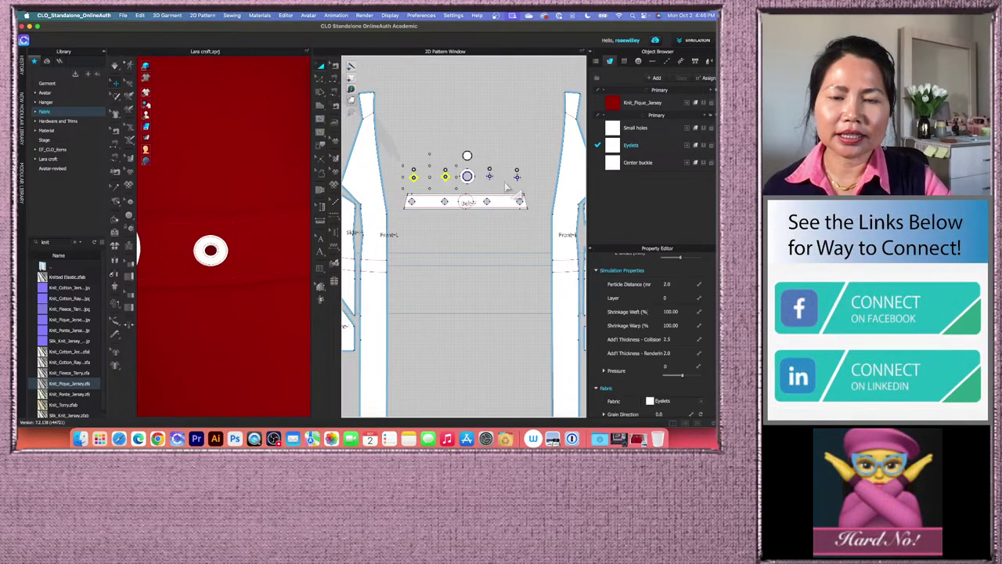
left_click(536, 186)
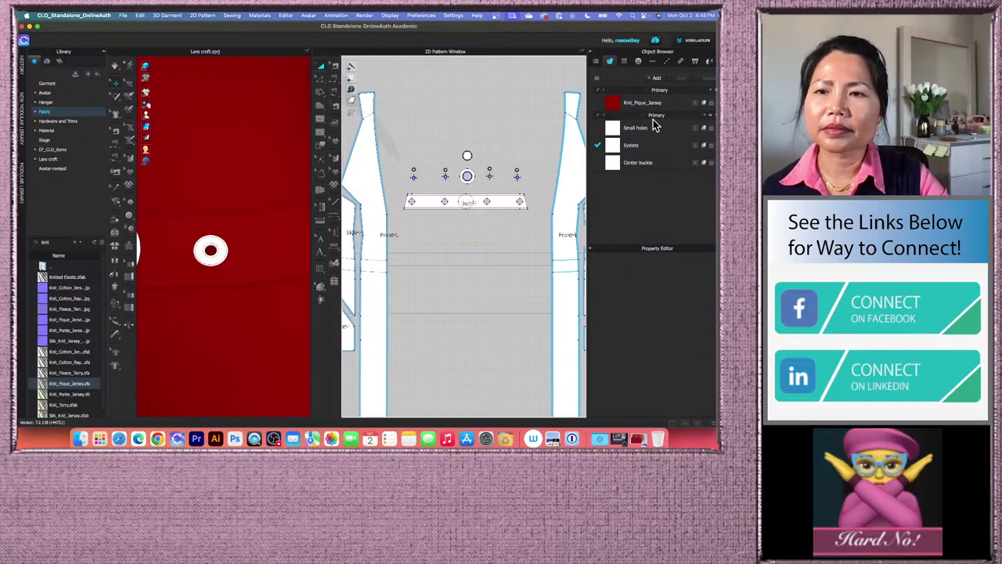
- Set the front material type of the Eyelets fabric to Metal and check the eyelet on the belt
left_click(658, 145)
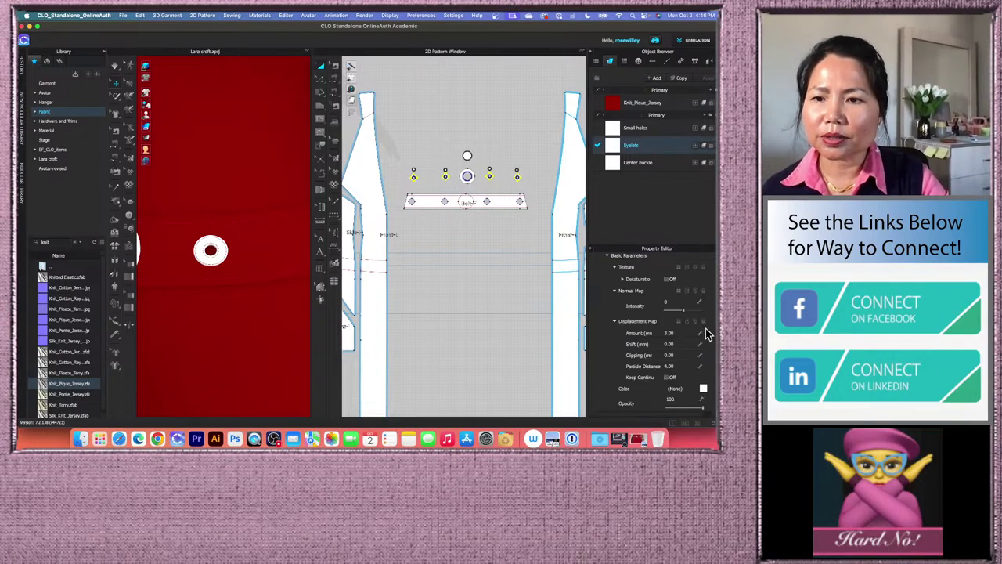
scroll(706, 330, "up", 4)
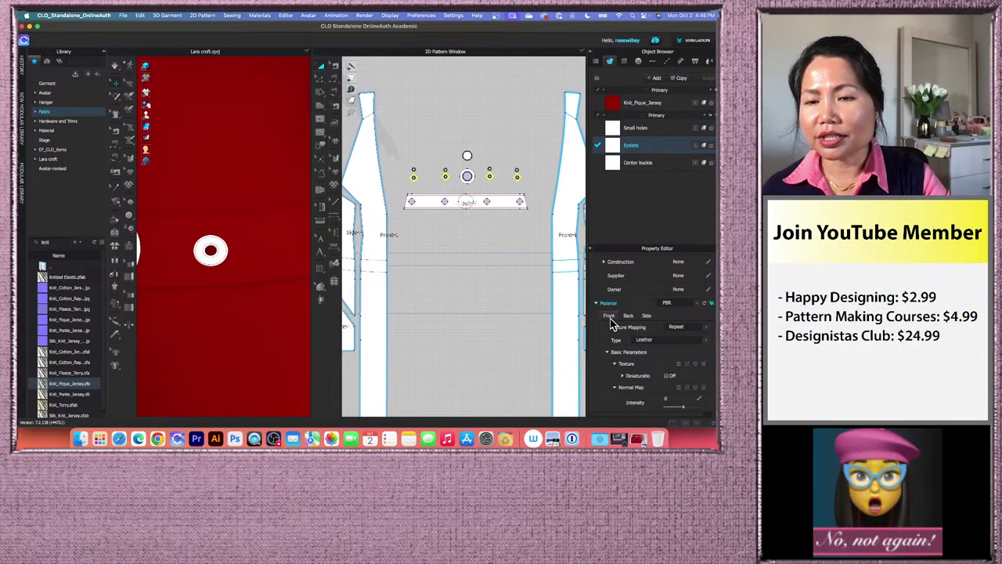
left_click(707, 341)
left_click(671, 350)
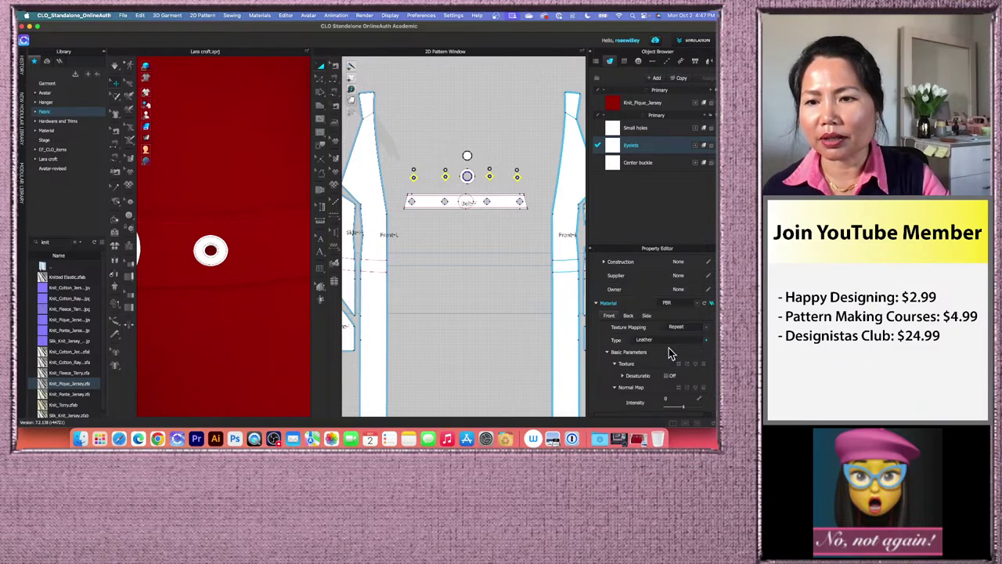
scroll(670, 348, "down", 3)
right_click_drag(254, 242, 242, 302)
scroll(242, 303, "up", 1)
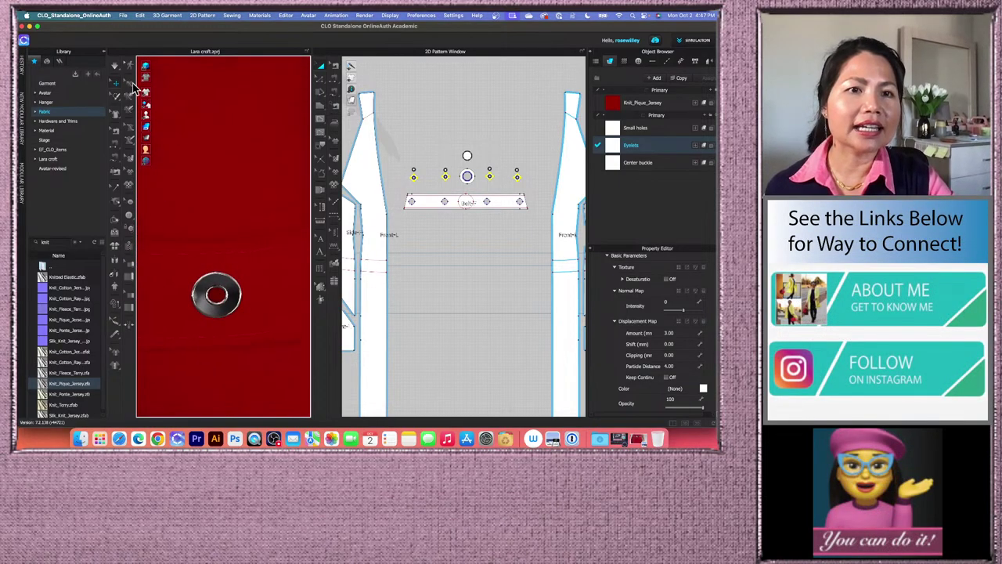
- Choose a garment surface display style for the 3D view and widen the 3D window to inspect the eyelets along the belt
mouse_move(148, 93)
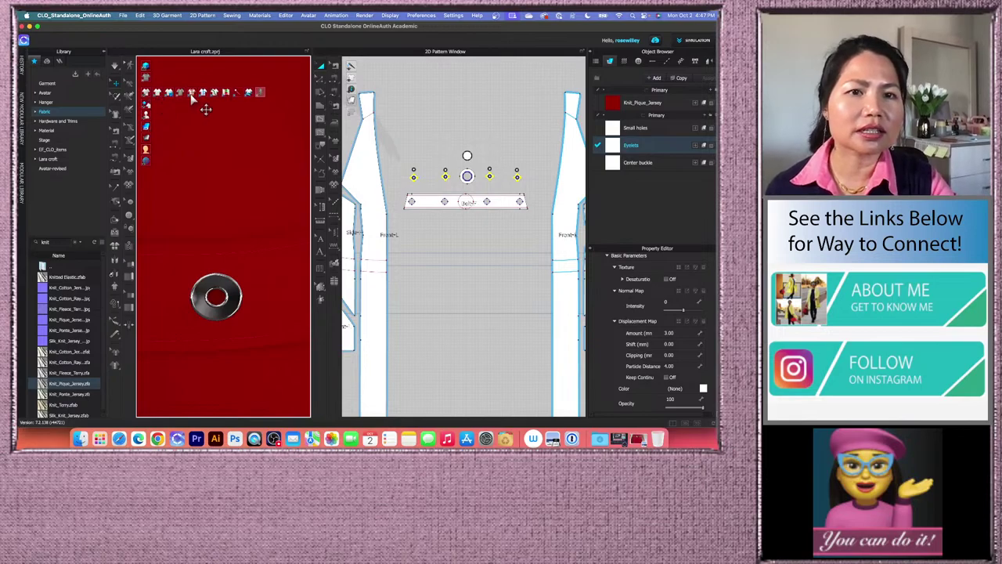
left_click(191, 93)
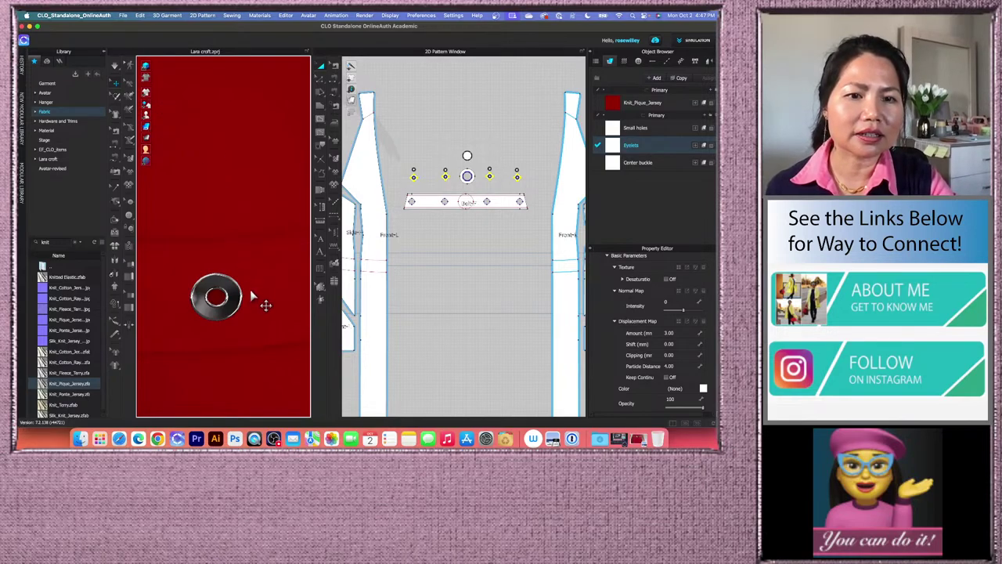
right_click_drag(255, 275, 258, 274)
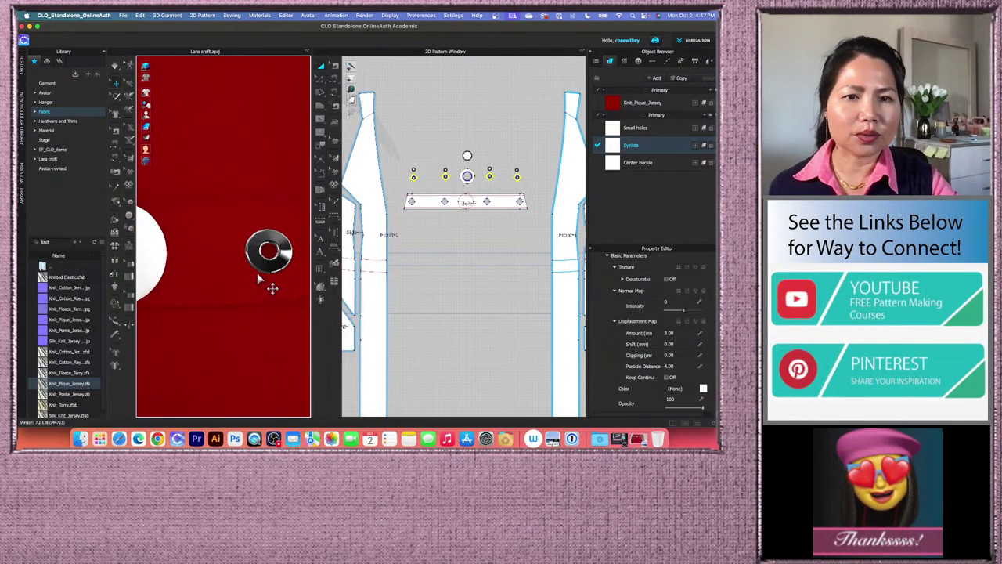
left_click_drag(312, 280, 436, 271)
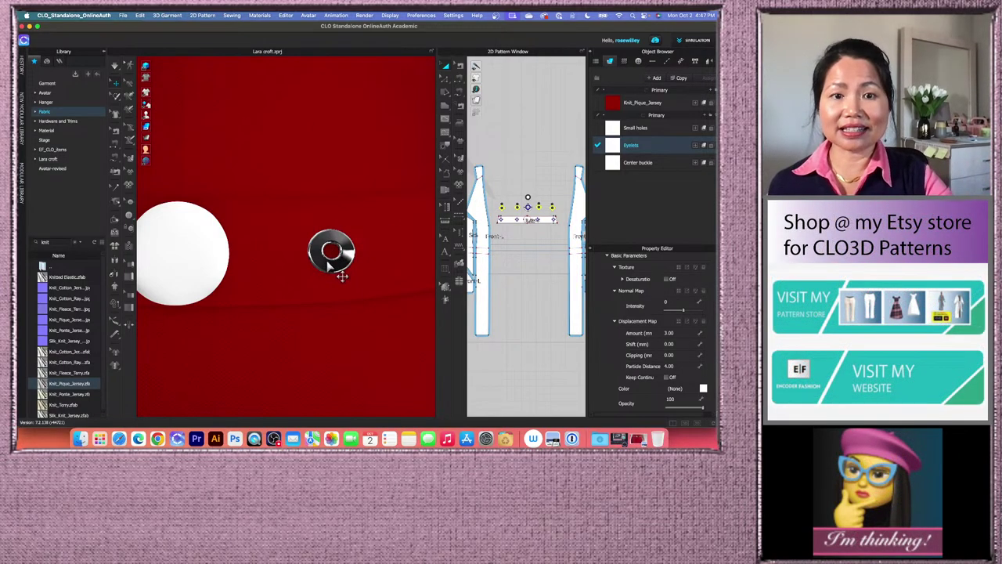
scroll(329, 262, "down", 5)
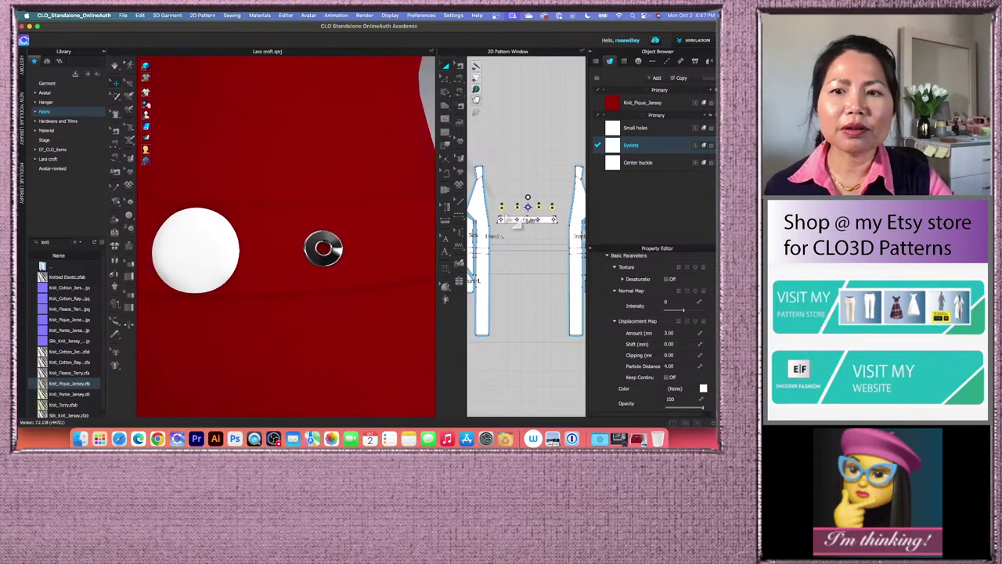
right_click_drag(359, 275, 324, 283)
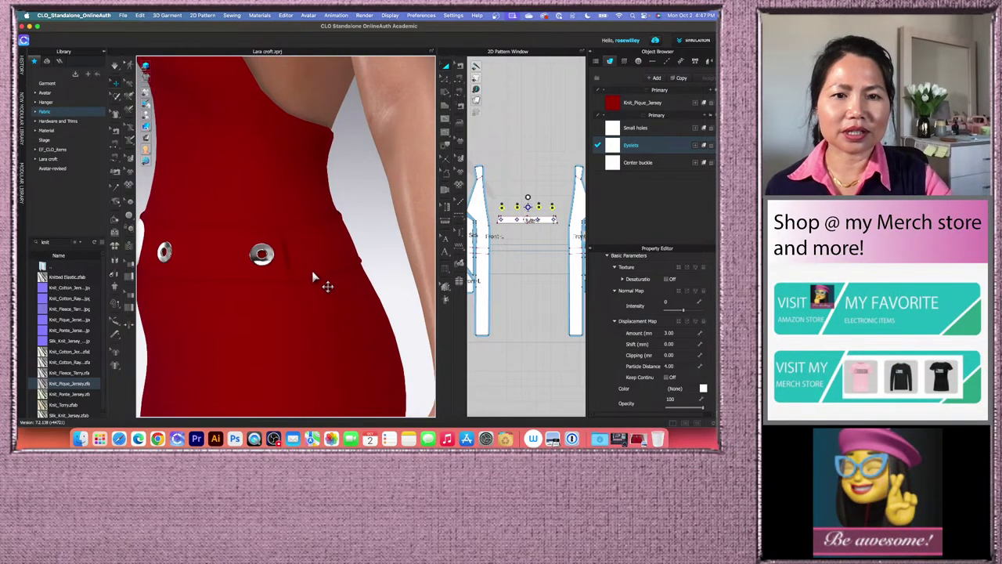
left_click(474, 80)
left_click(484, 84)
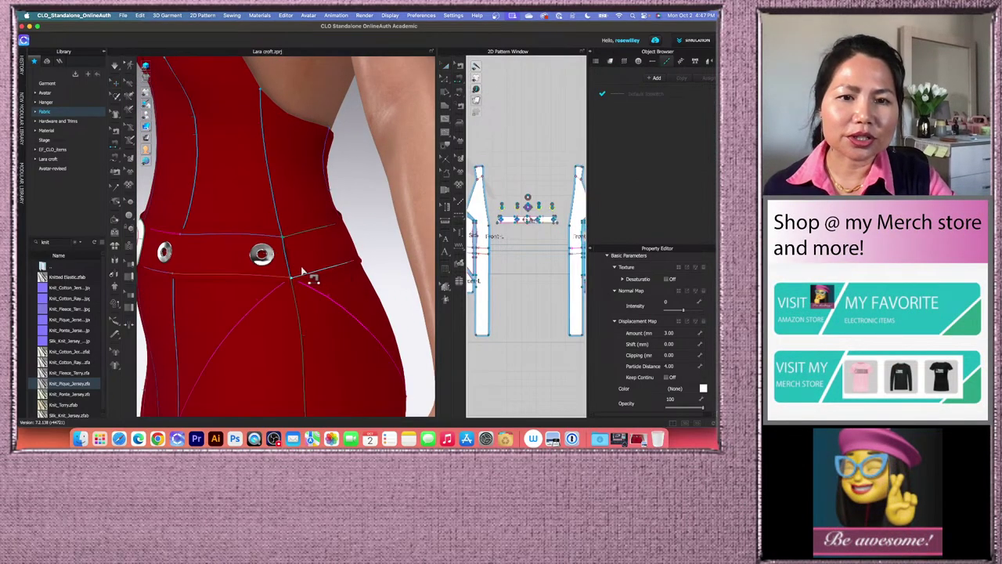
left_click(290, 258)
scroll(373, 246, "up", 2)
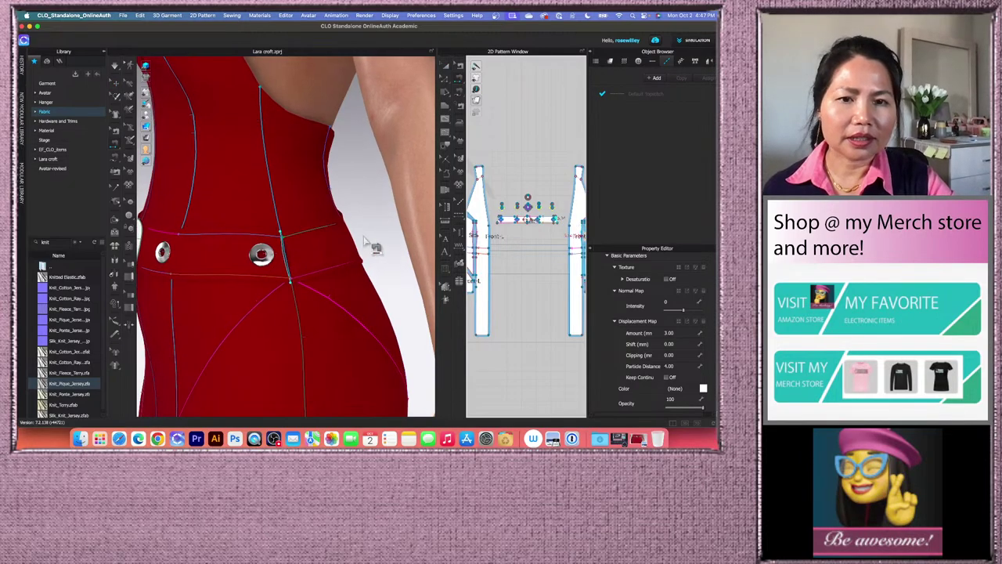
scroll(378, 197, "up", 3)
right_click_drag(378, 197, 373, 214)
right_click_drag(279, 265, 286, 270)
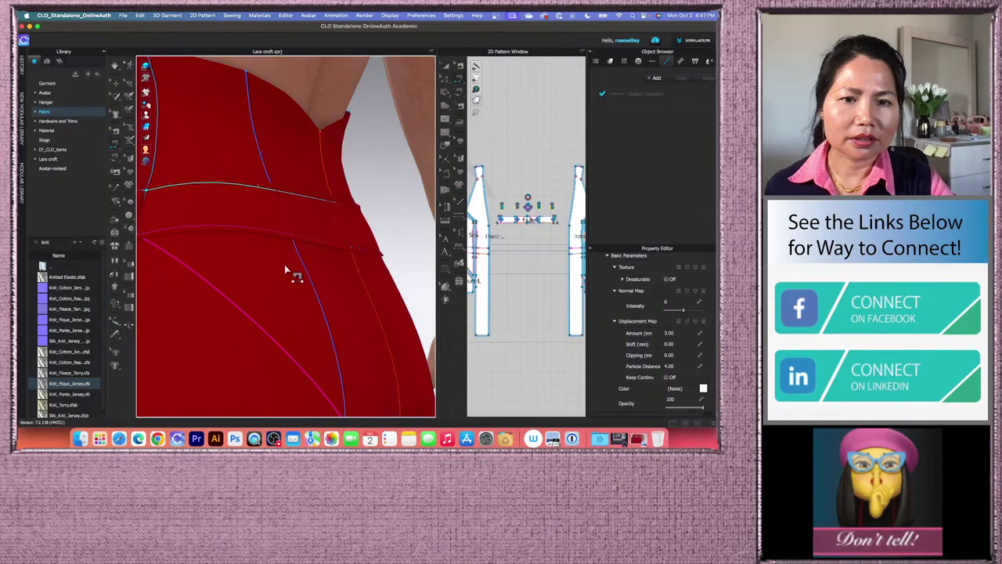
left_click(282, 241)
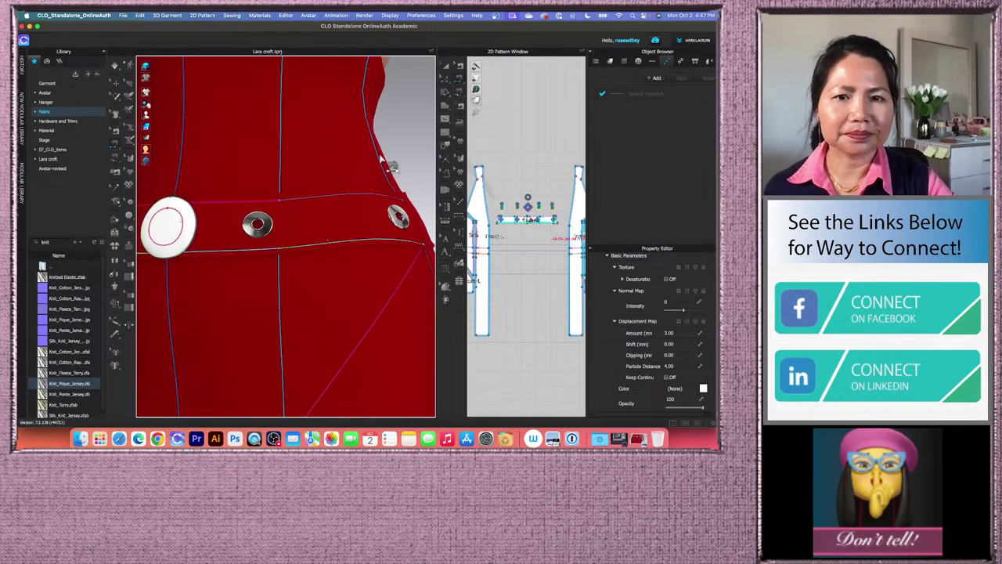
left_click(380, 158)
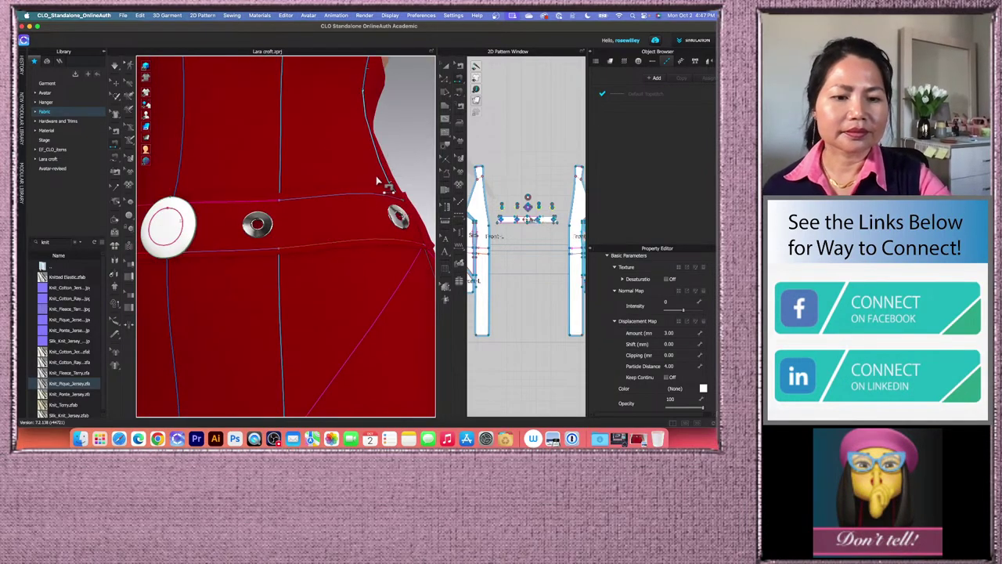
key("0")
left_click(444, 67)
- Sew the belt's front and back edges together at the side, and test the seam with a simulation that is undone
right_click_drag(358, 229, 346, 204)
scroll(356, 192, "up", 3)
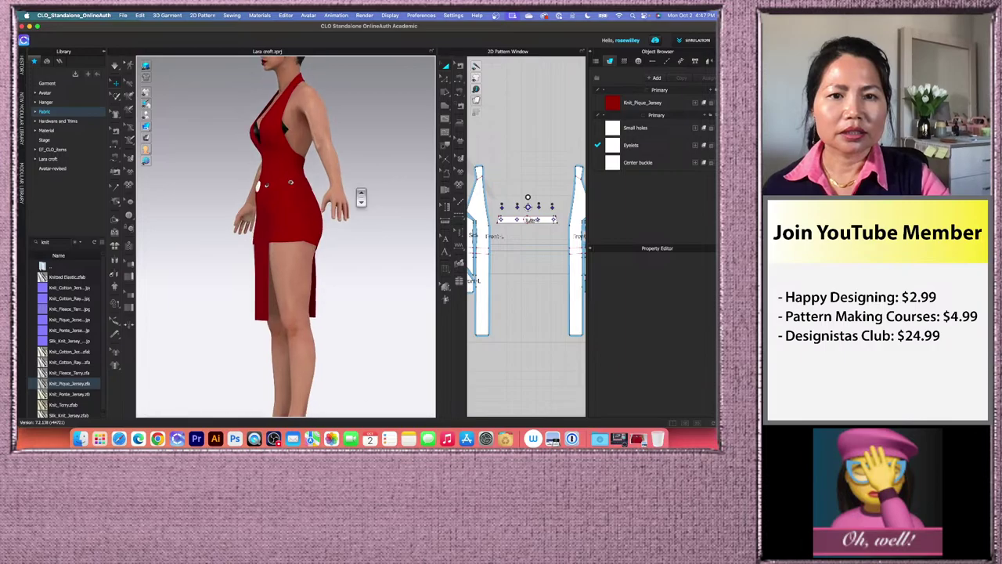
scroll(361, 197, "up", 5)
middle_click_drag(356, 105, 370, 221)
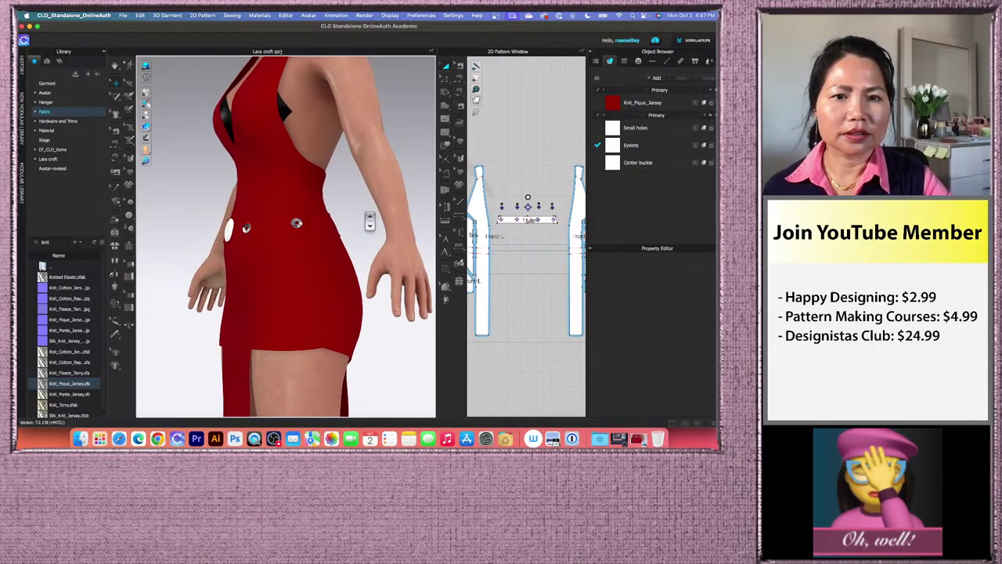
scroll(369, 221, "up", 2)
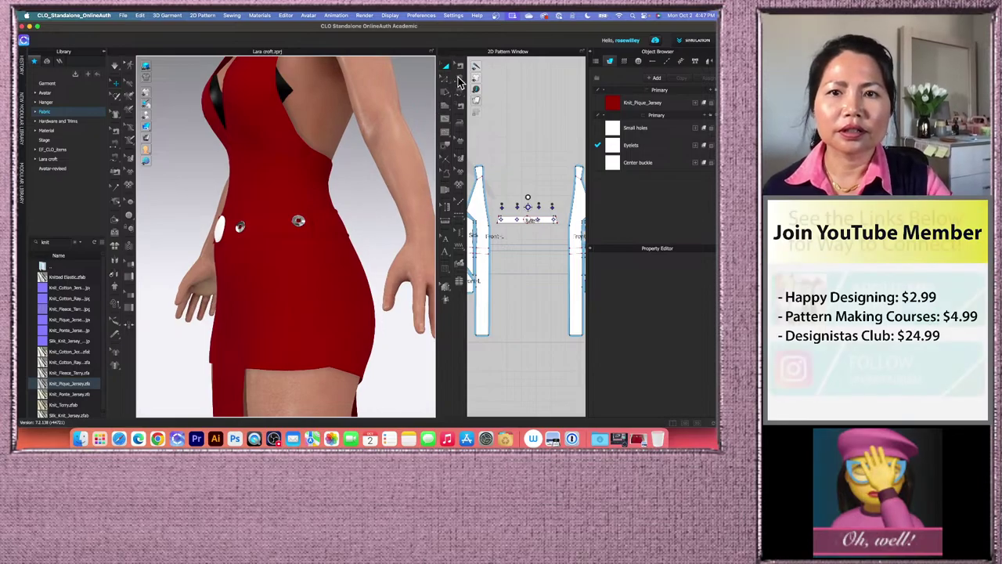
left_click(460, 80)
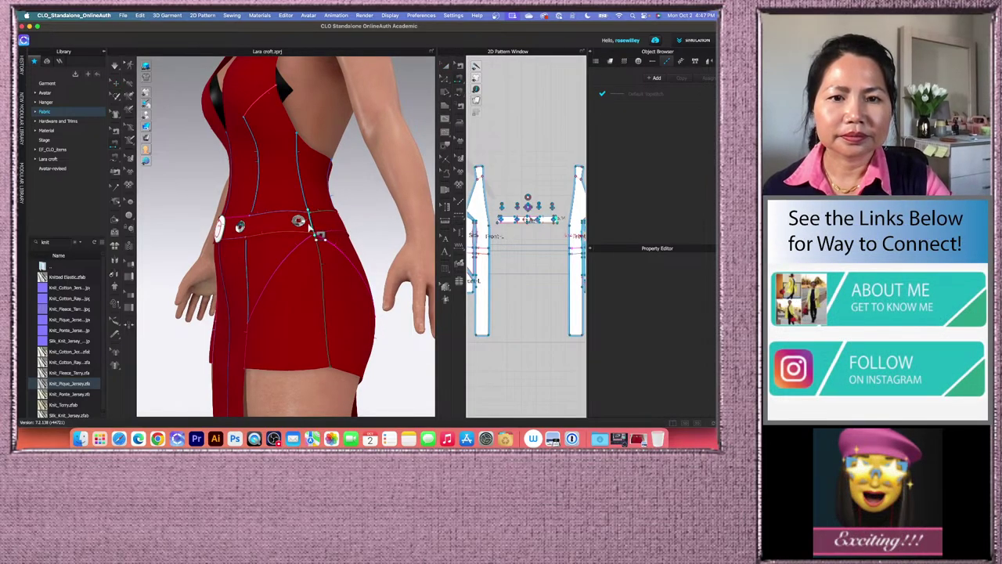
left_click(339, 214)
left_click(446, 67)
key("space")
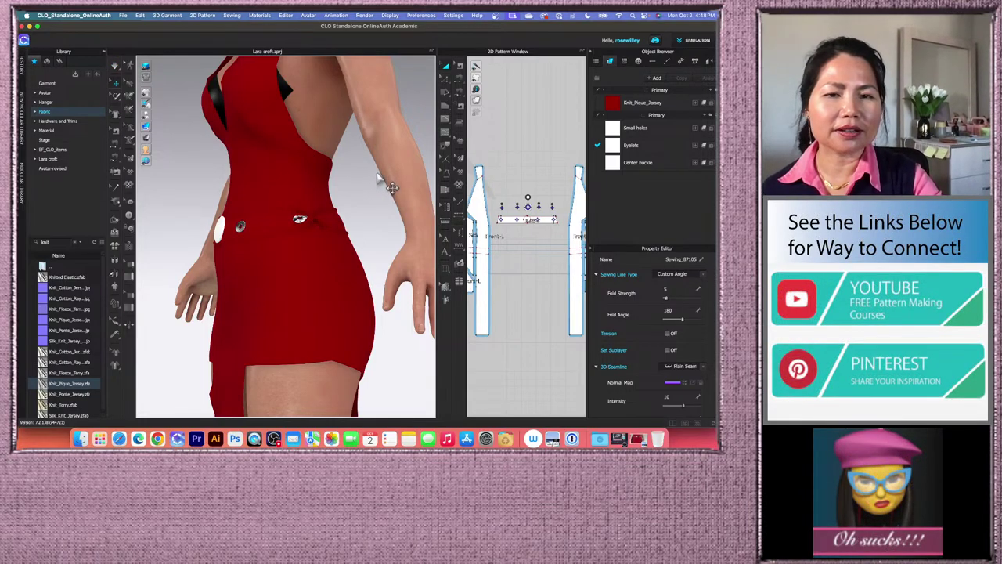
key("super+z")
- Reverse the twisted sewing at the belt's side seam and simulate the garment until the belt lies flat
left_click(459, 65)
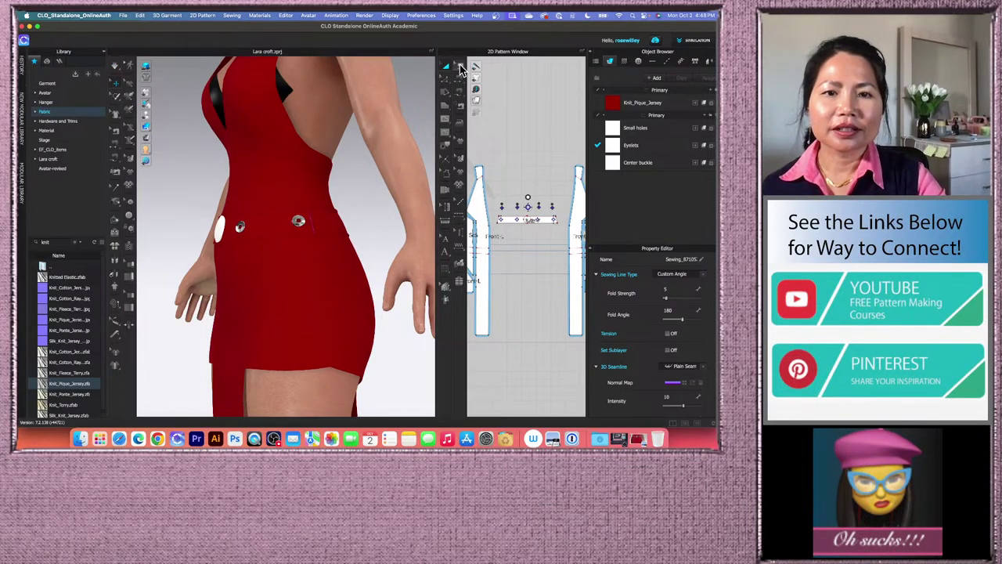
left_click(318, 227)
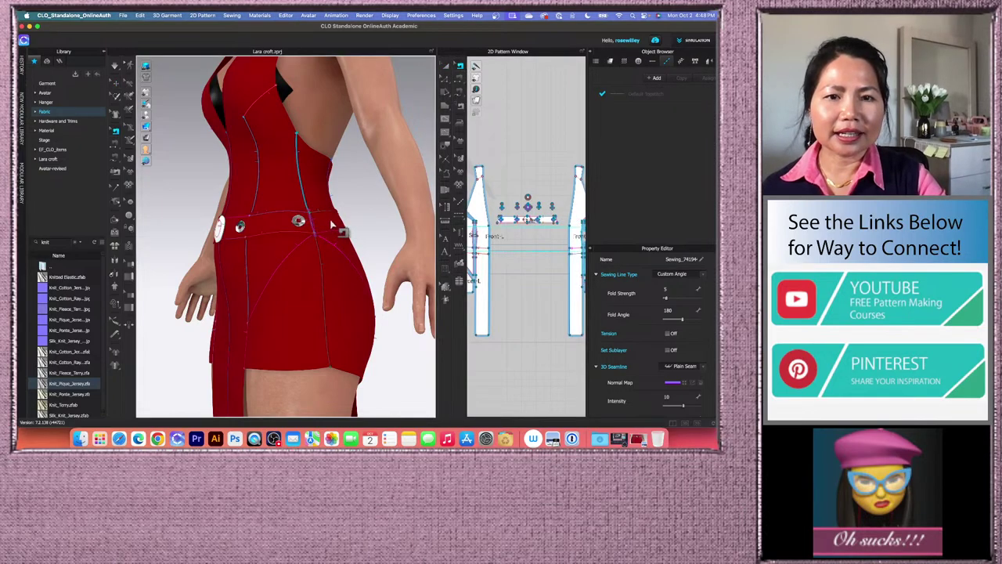
right_click_drag(371, 209, 366, 212)
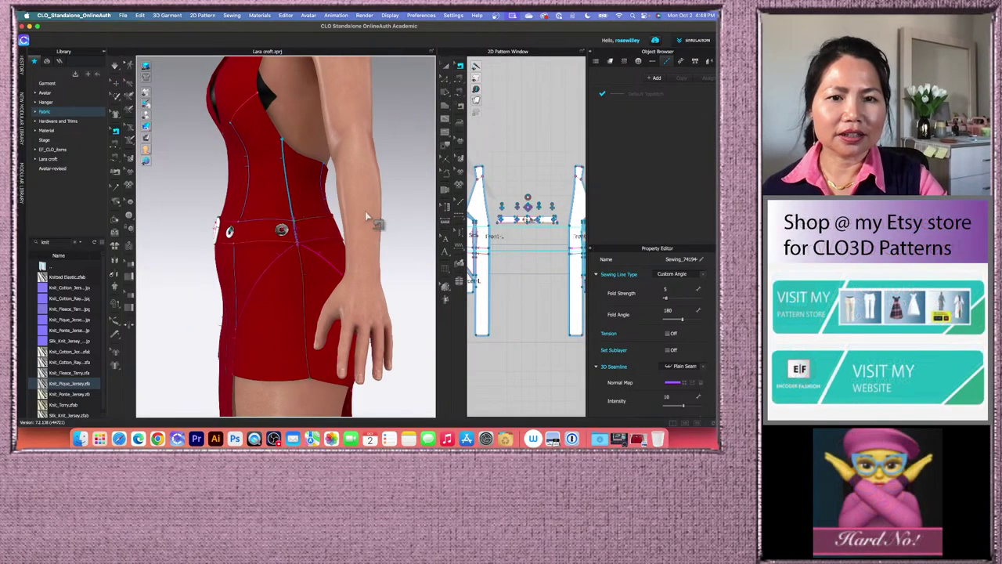
scroll(321, 228, "up", 5)
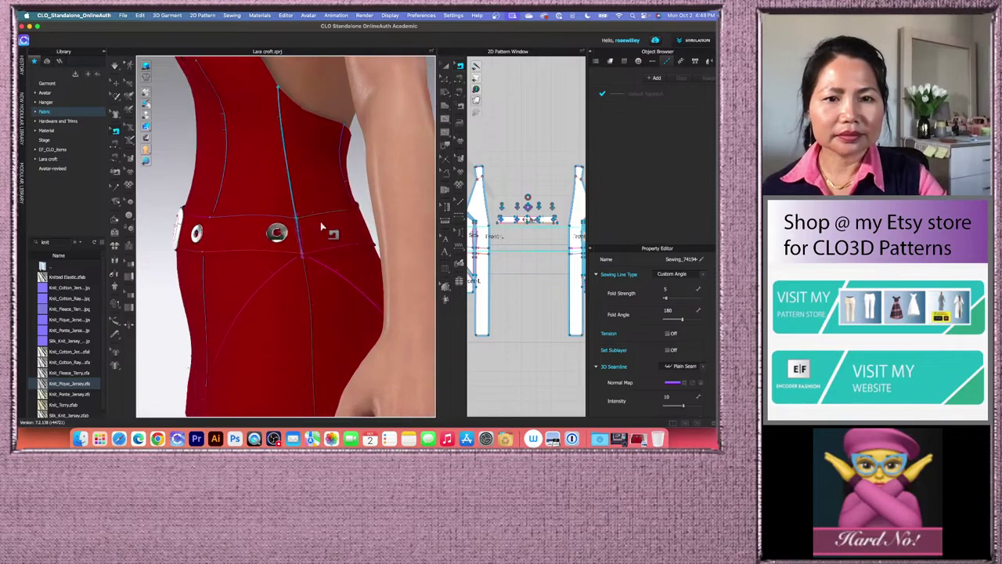
scroll(323, 228, "up", 3)
scroll(335, 229, "up", 1)
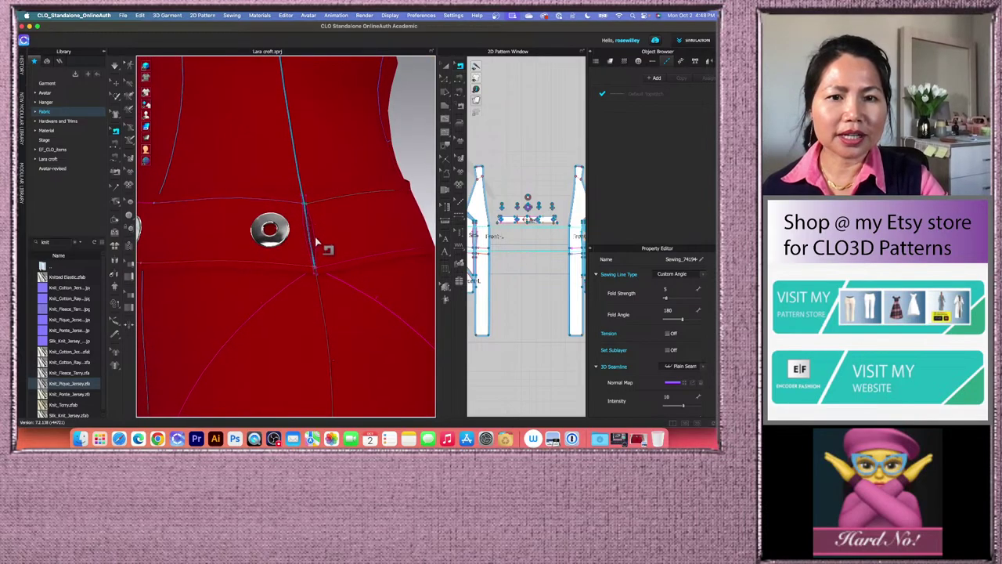
left_click(320, 238)
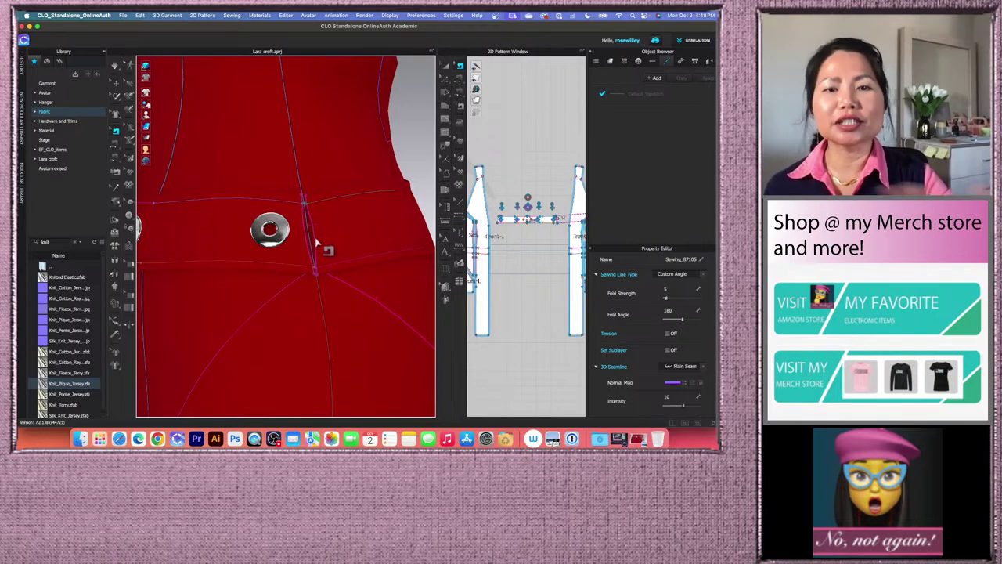
key("space")
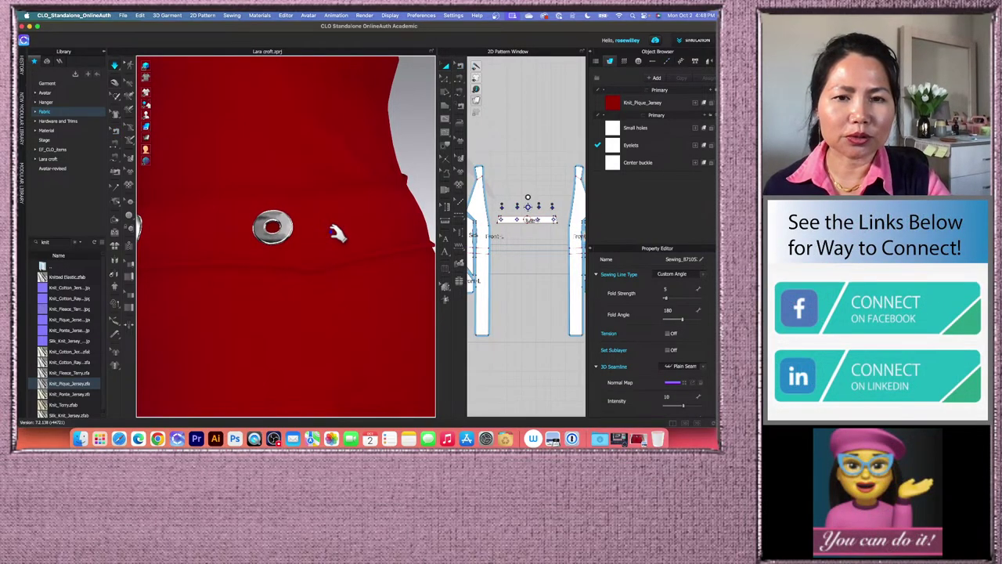
key("space")
scroll(326, 240, "down", 5)
scroll(326, 239, "down", 3)
left_click(444, 65)
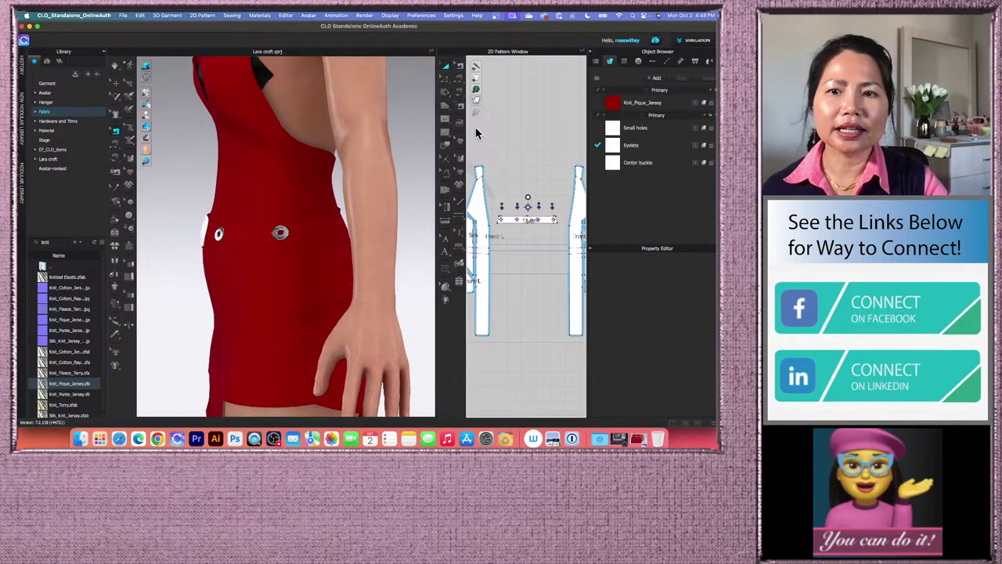
- Set the front material type of the Center buckle fabric to Metal
scroll(489, 184, "down", 6)
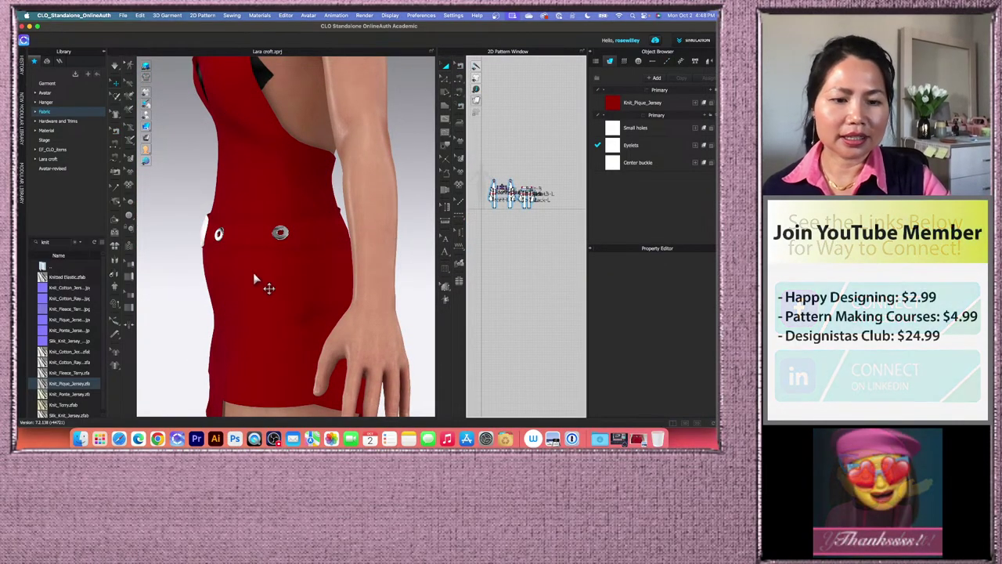
right_click_drag(246, 233, 290, 233)
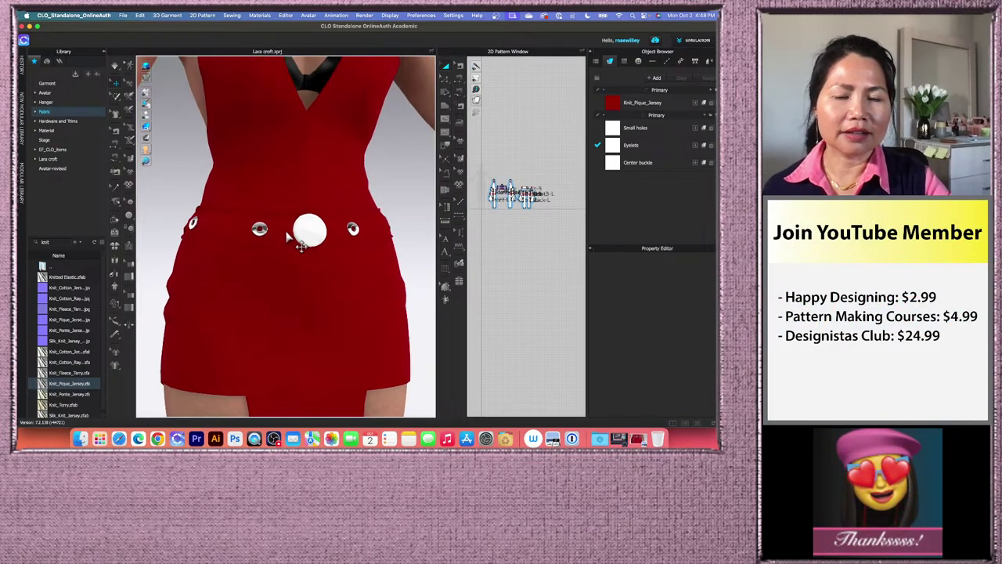
scroll(510, 177, "up", 6)
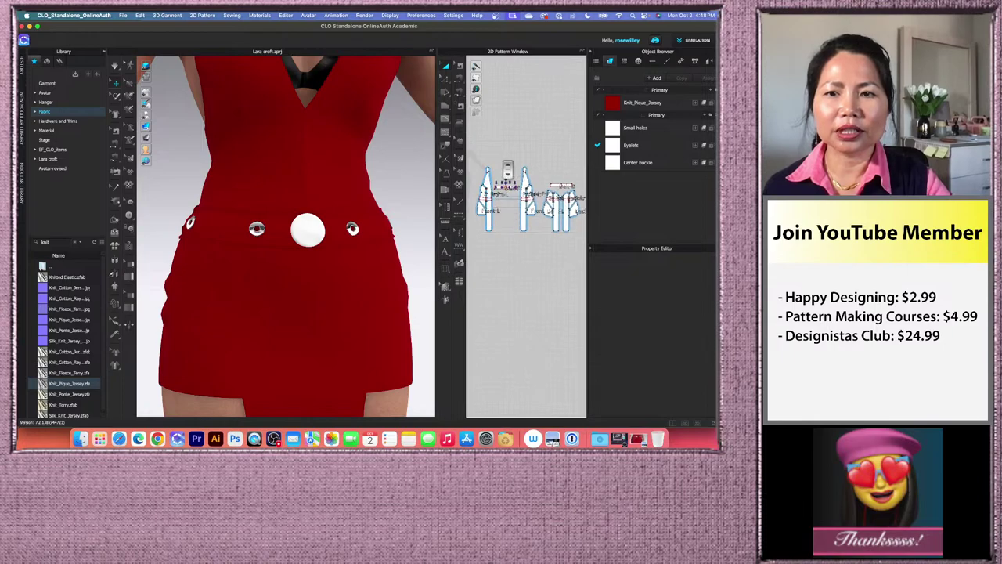
scroll(502, 227, "up", 6)
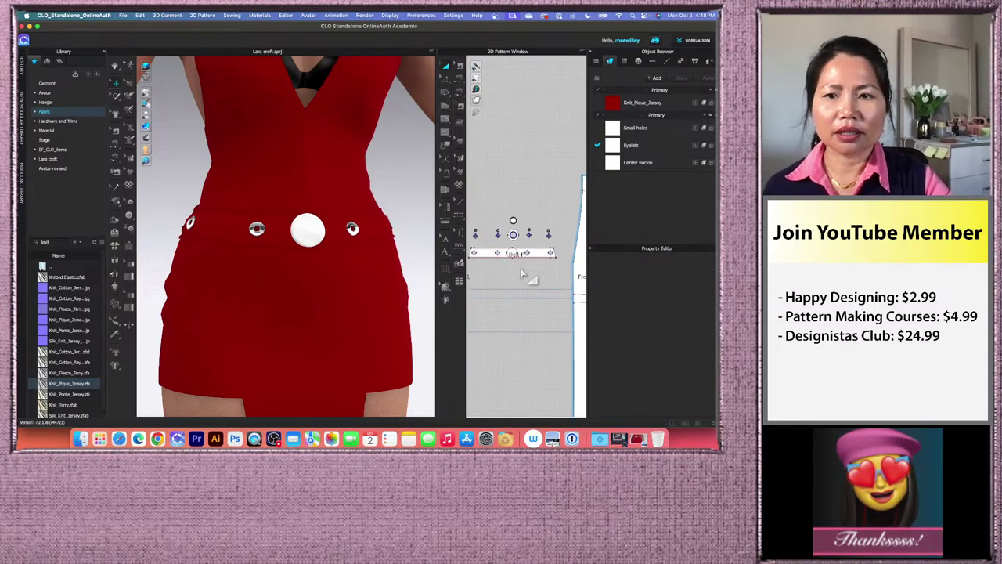
middle_click_drag(522, 273, 524, 270)
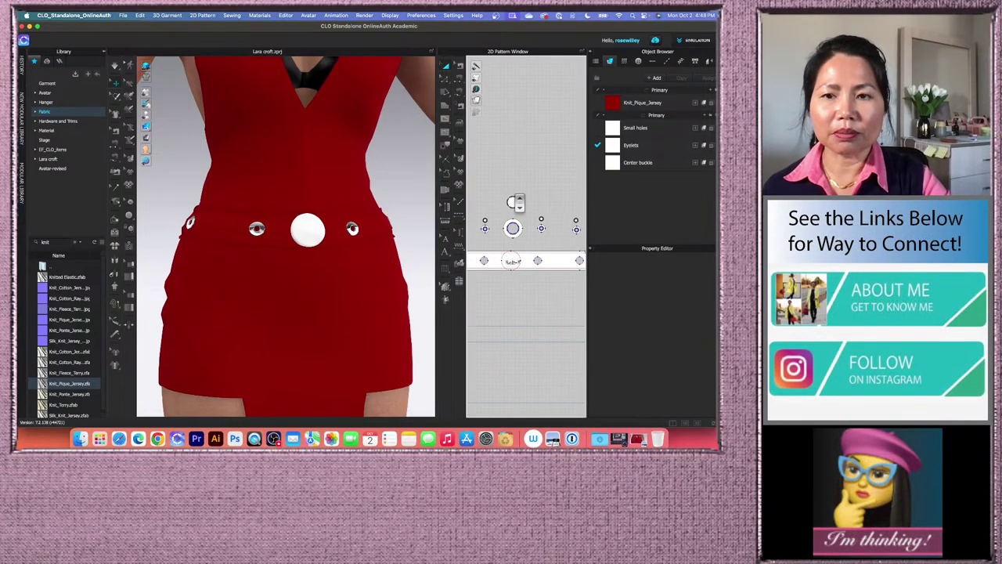
scroll(535, 206, "up", 2)
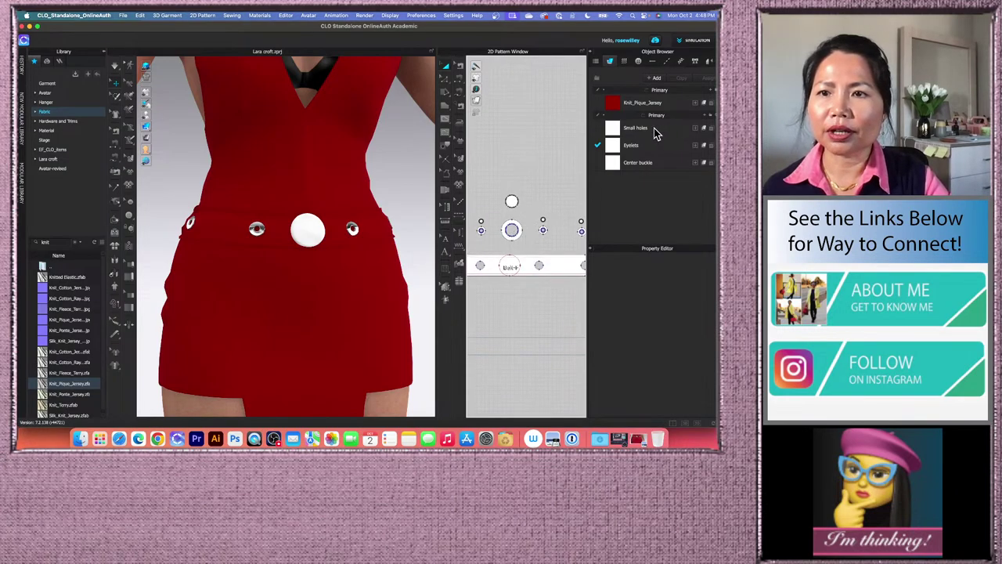
left_click(664, 164)
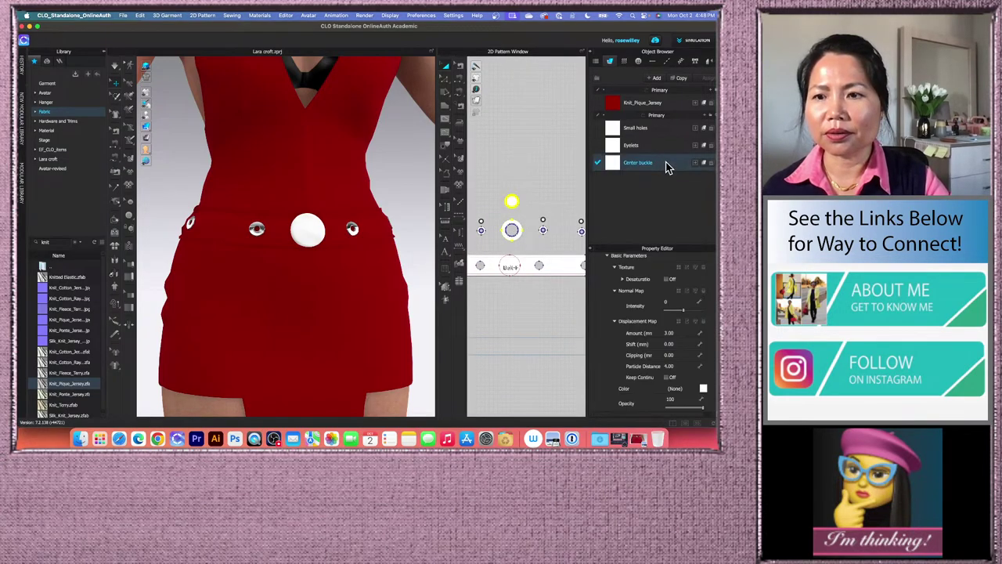
scroll(687, 321, "up", 3)
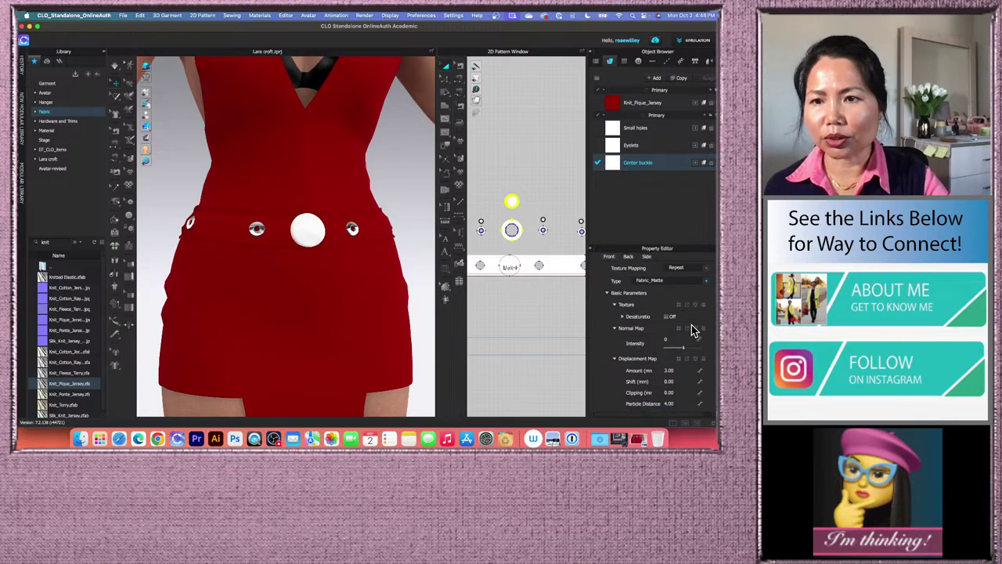
scroll(650, 298, "up", 2)
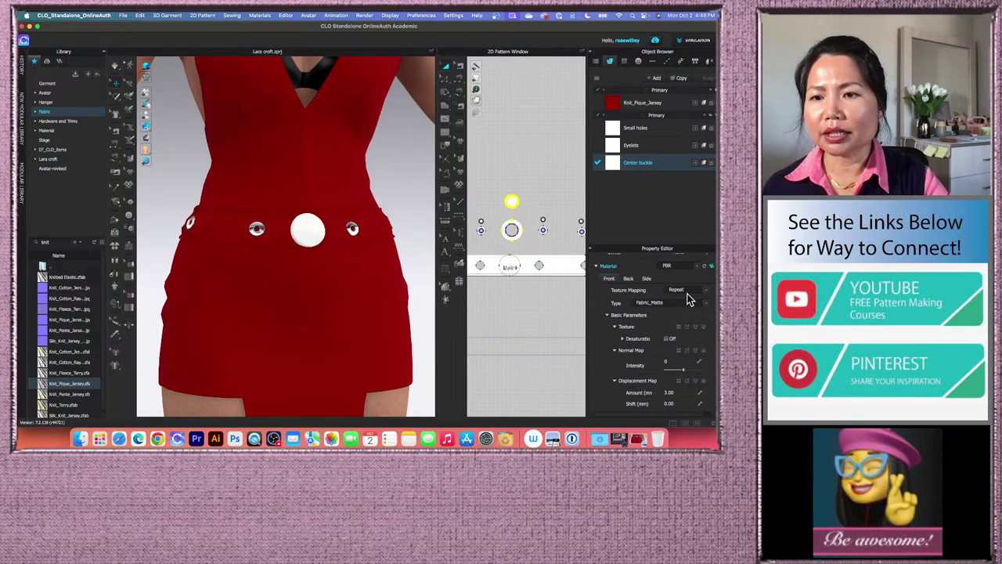
left_click(705, 305)
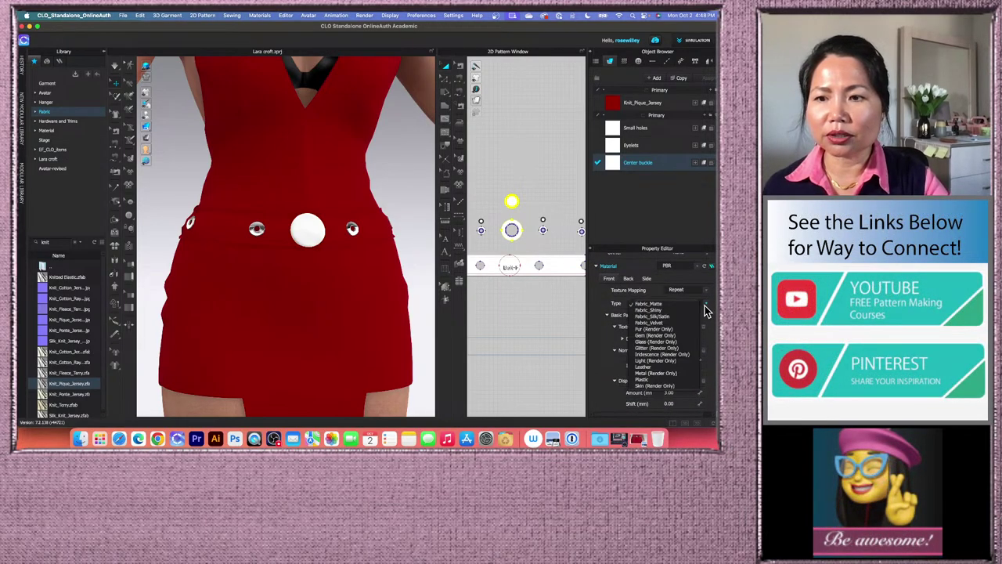
left_click(653, 374)
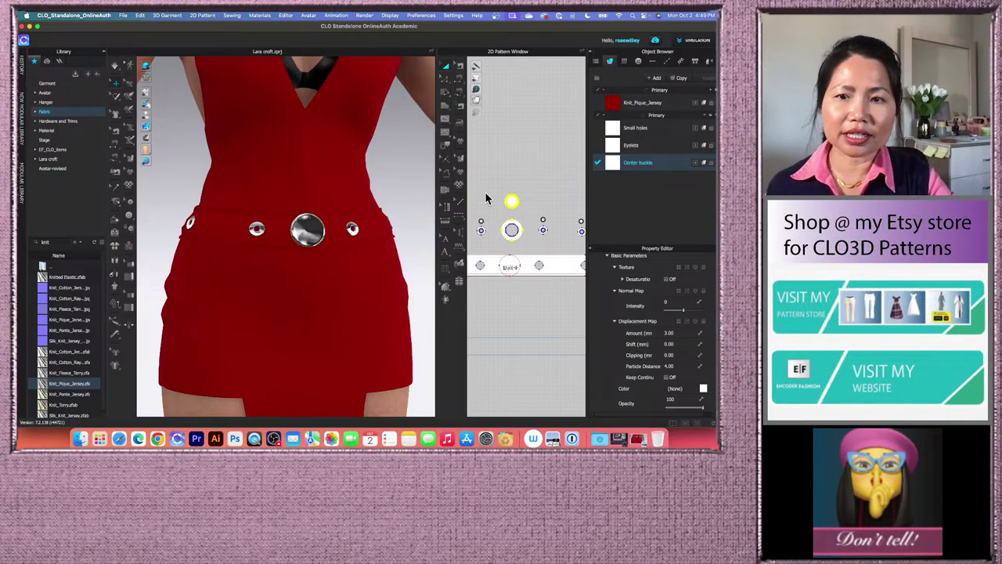
- Set the additional rendering thickness of the center buckle's outer ring pattern to 3.0
left_click(537, 186)
scroll(510, 223, "up", 3)
left_click_drag(495, 168, 546, 210)
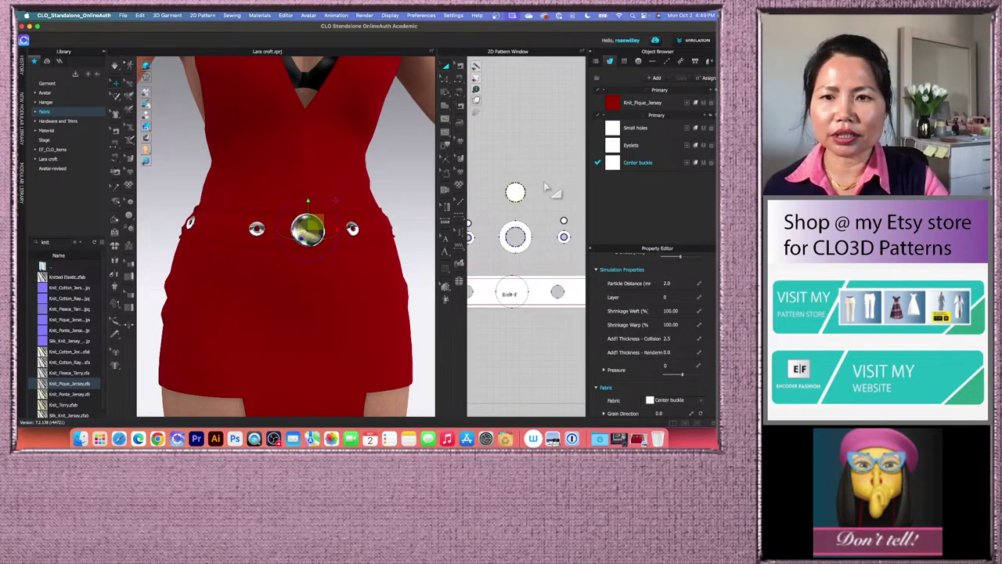
left_click(516, 238)
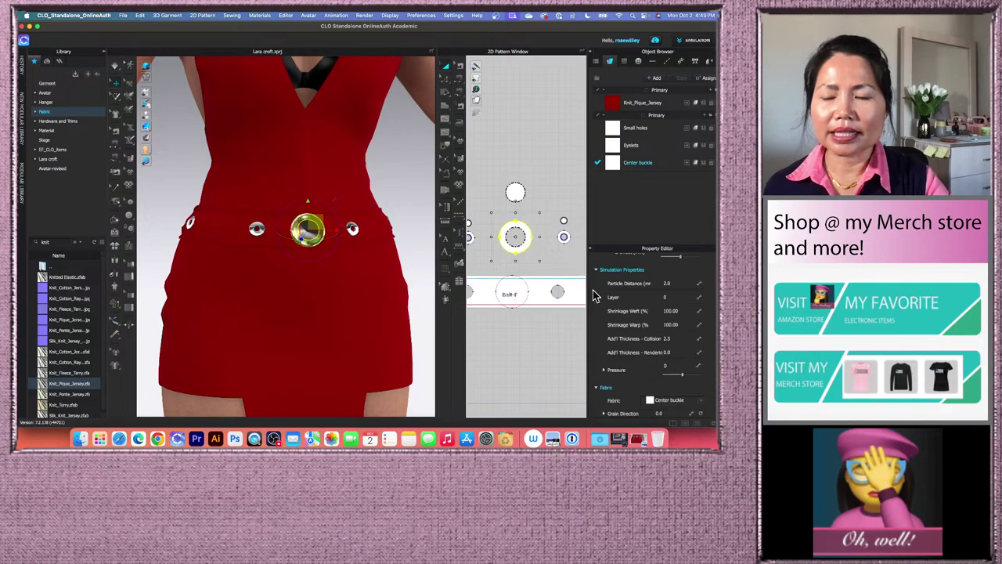
left_click(667, 352)
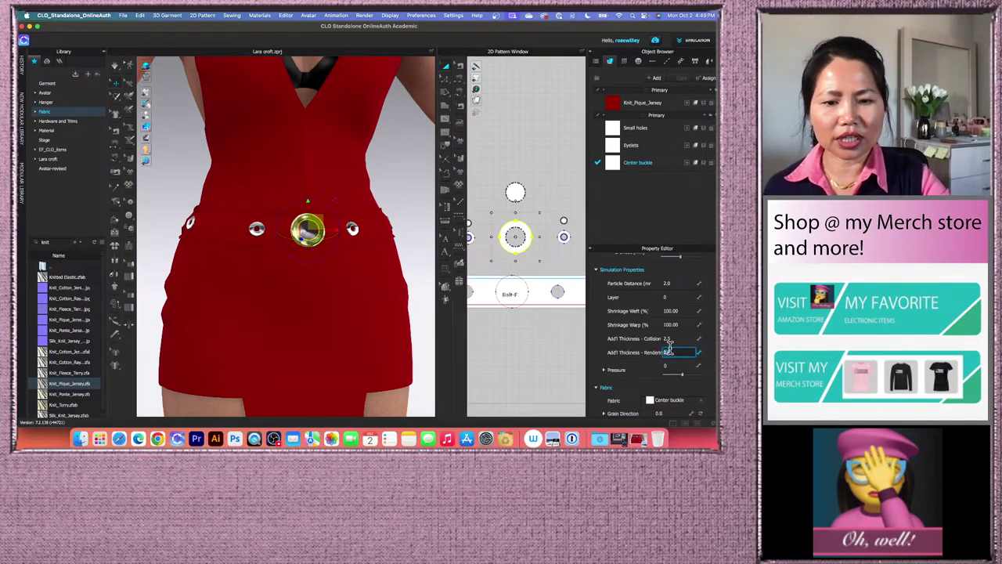
type("3")
key("Return")
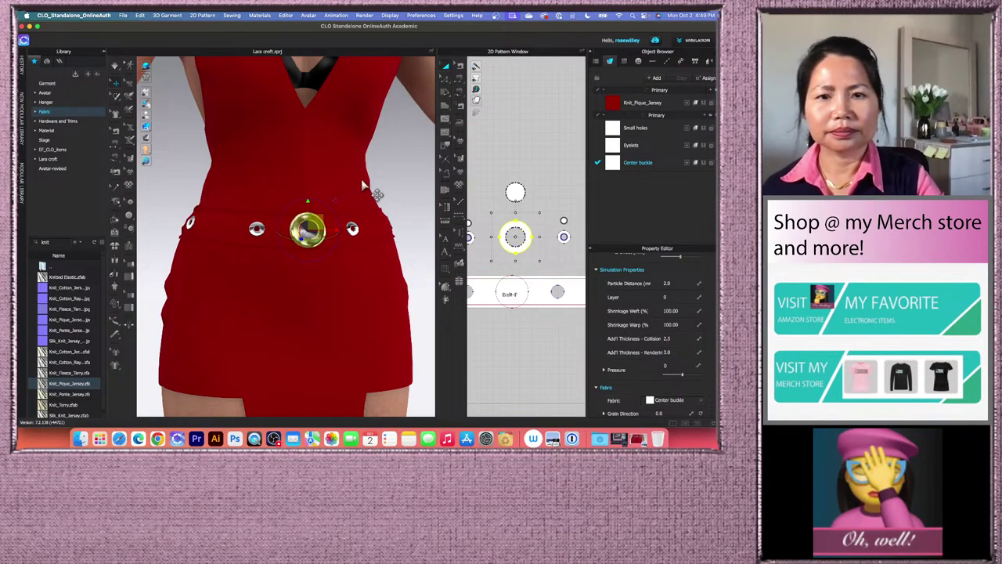
- Simulate the garment with the thickened buckle ring and clear the selection
left_click(400, 173)
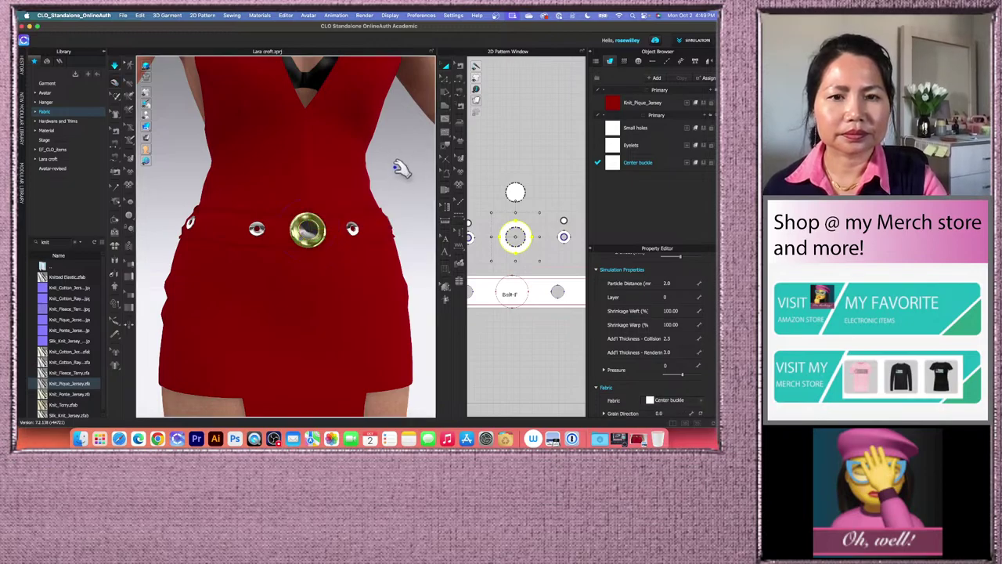
key("space")
scroll(391, 217, "down", 2)
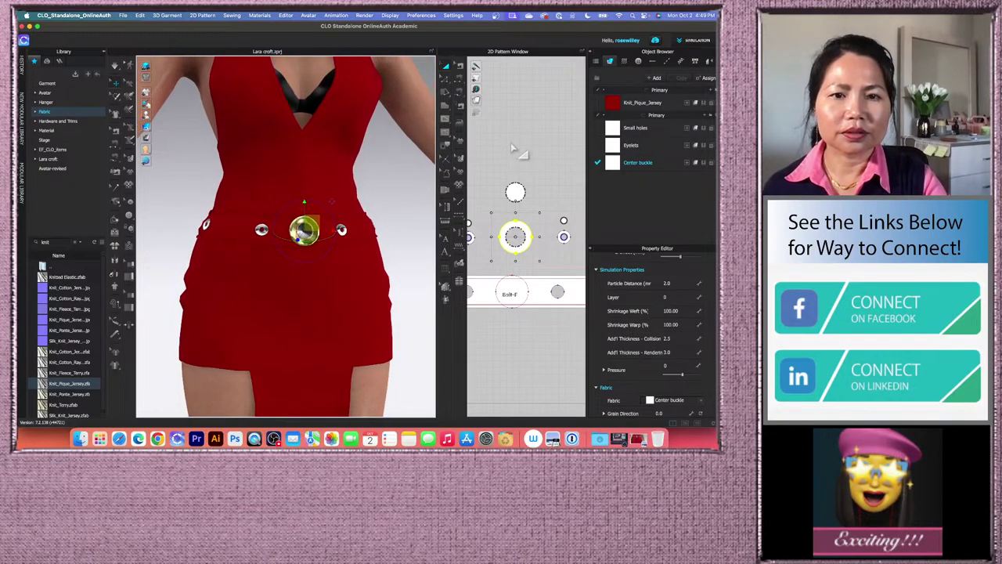
left_click(513, 145)
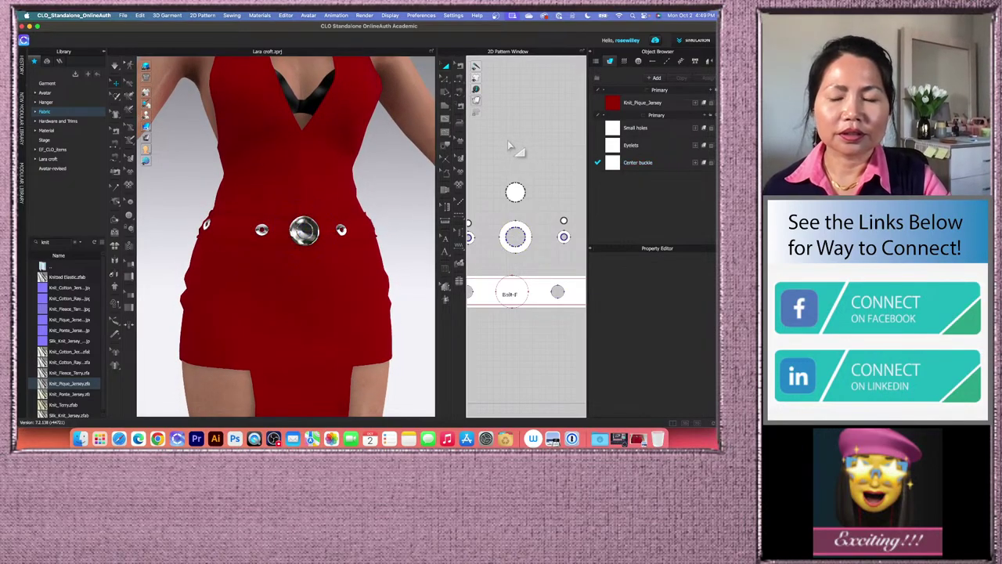
- Strengthen all pattern pieces of the dress and belt and run the simulation
scroll(509, 146, "down", 5)
scroll(517, 180, "down", 3)
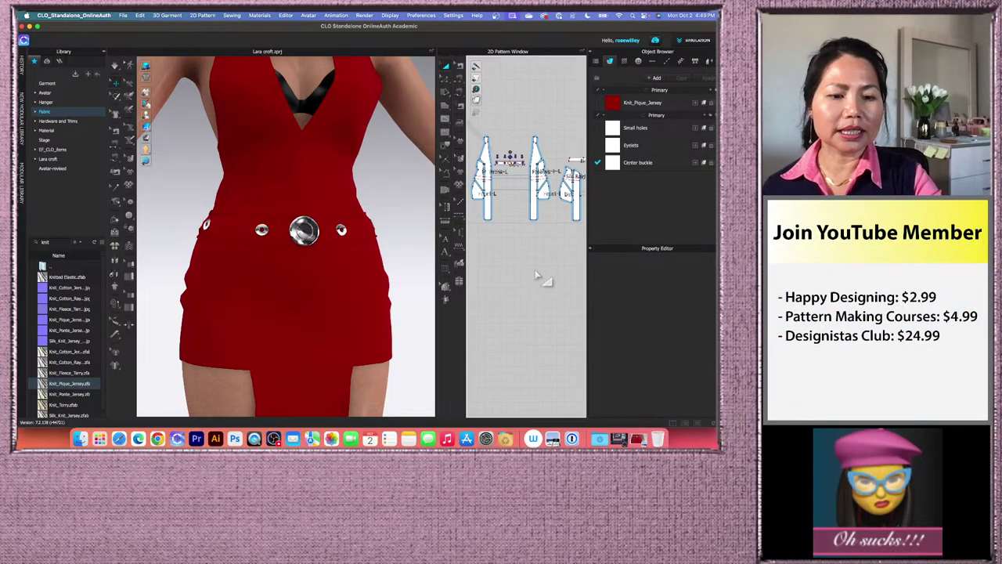
key("super+a")
right_click(536, 154)
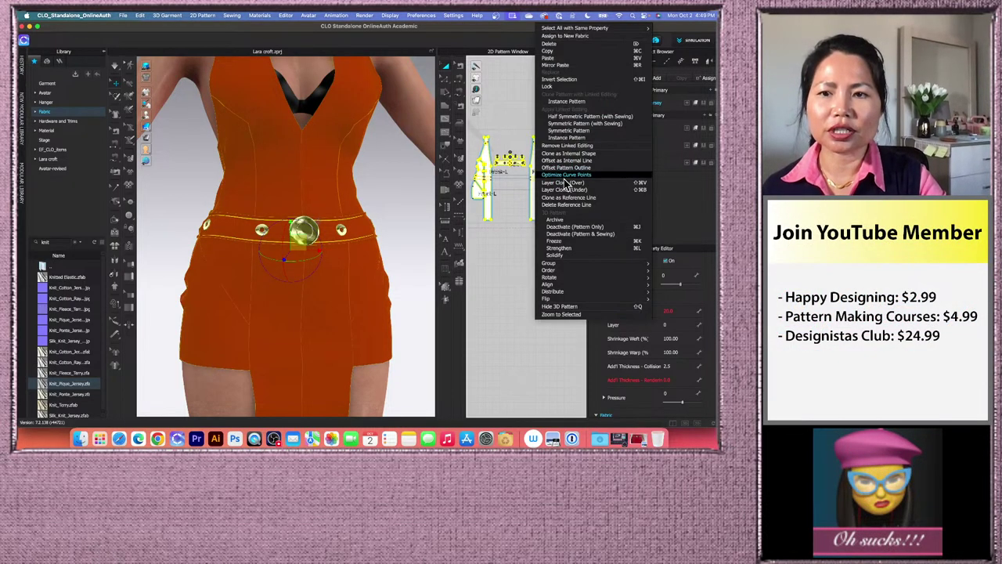
left_click(571, 252)
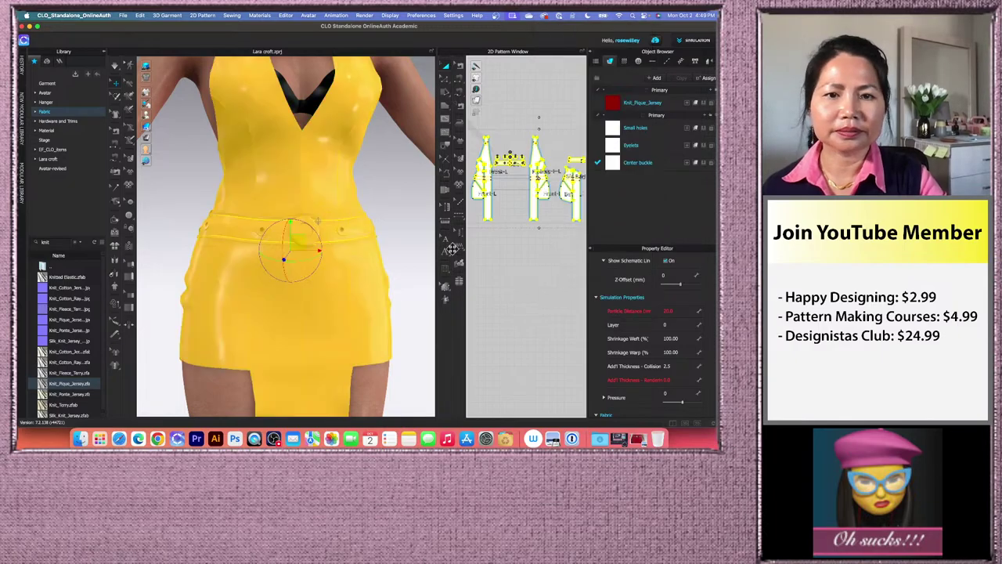
left_click(393, 199)
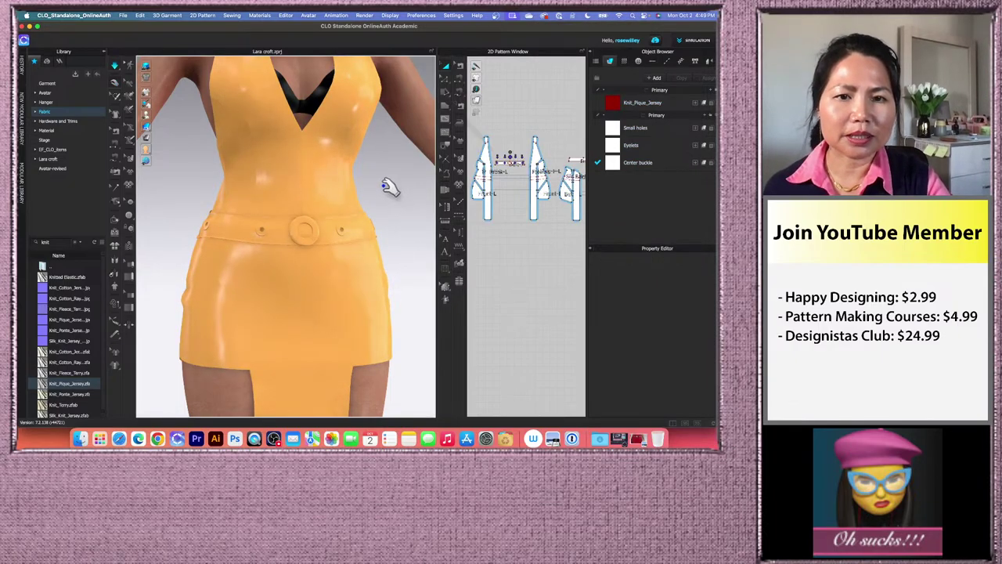
- Adjust the skirt's side panel at the hem, then simulate the strengthened dress again and check its fit
left_click(186, 369)
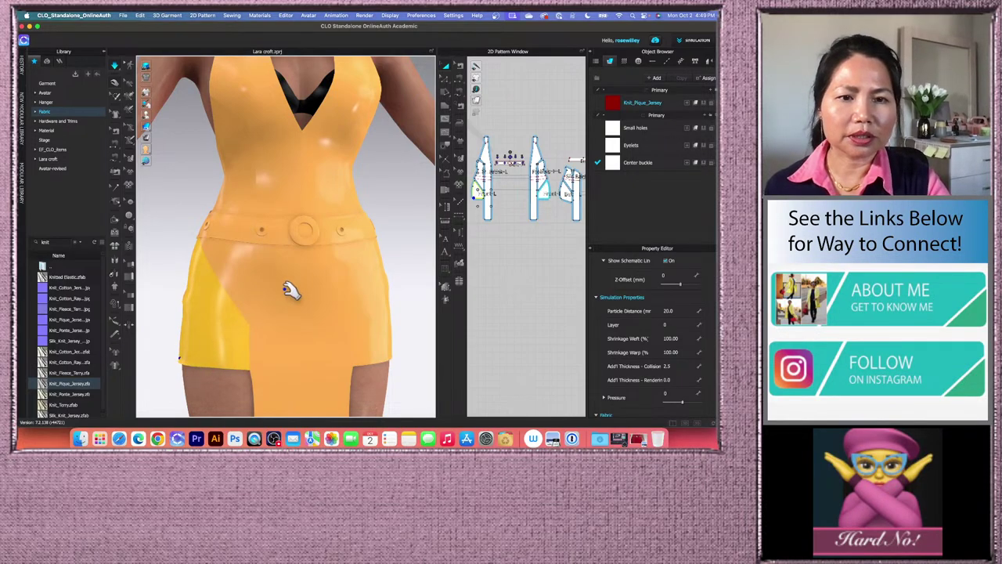
scroll(321, 269, "down", 5)
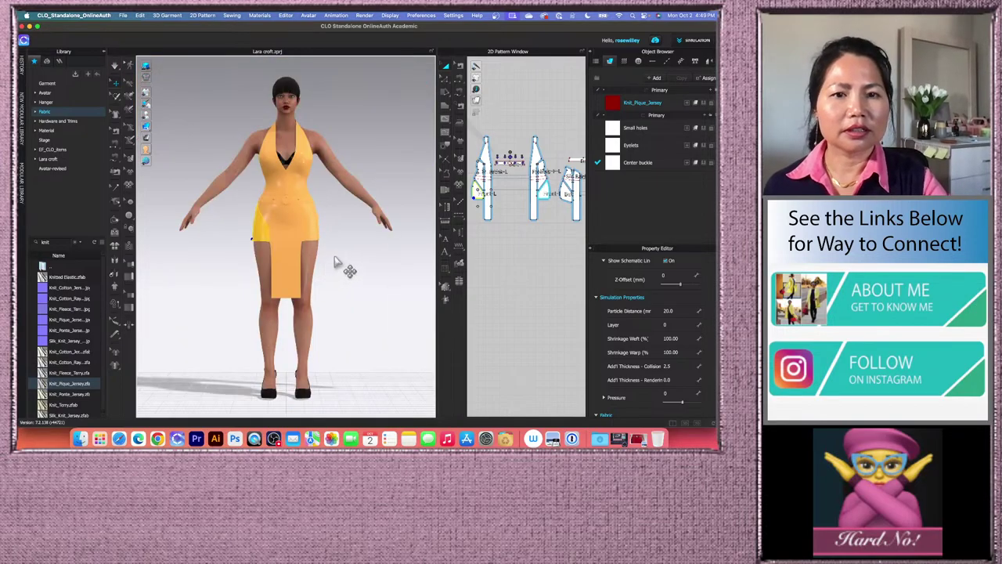
left_click(352, 215)
scroll(351, 214, "up", 3)
scroll(352, 214, "up", 4)
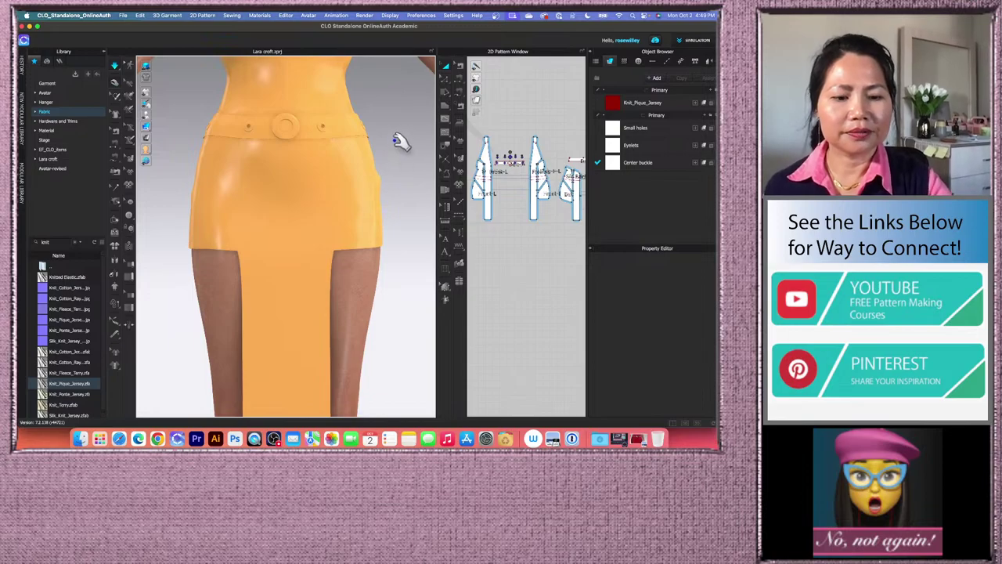
middle_click_drag(384, 156, 385, 228)
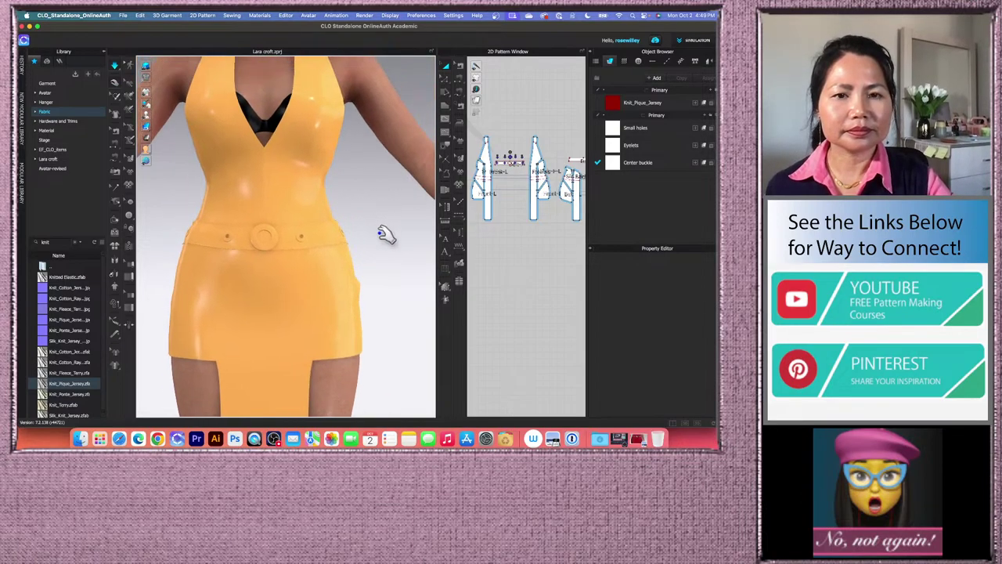
scroll(537, 205, "down", 2)
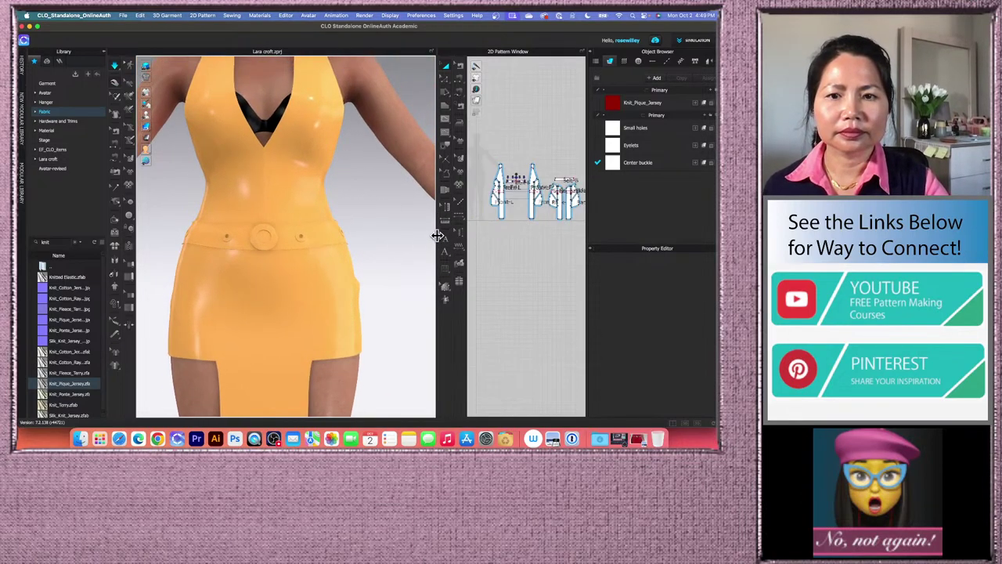
- Widen the 2D pattern window, unstrengthen all pattern pieces, and inspect the metal buckle and eyelets on the belt
left_click_drag(435, 238, 381, 240)
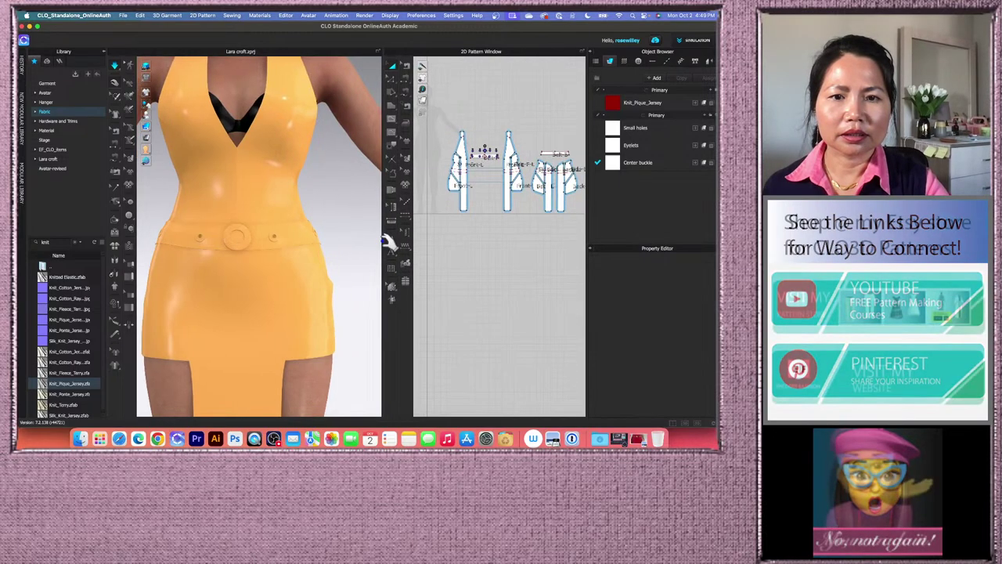
left_click_drag(435, 140, 588, 249)
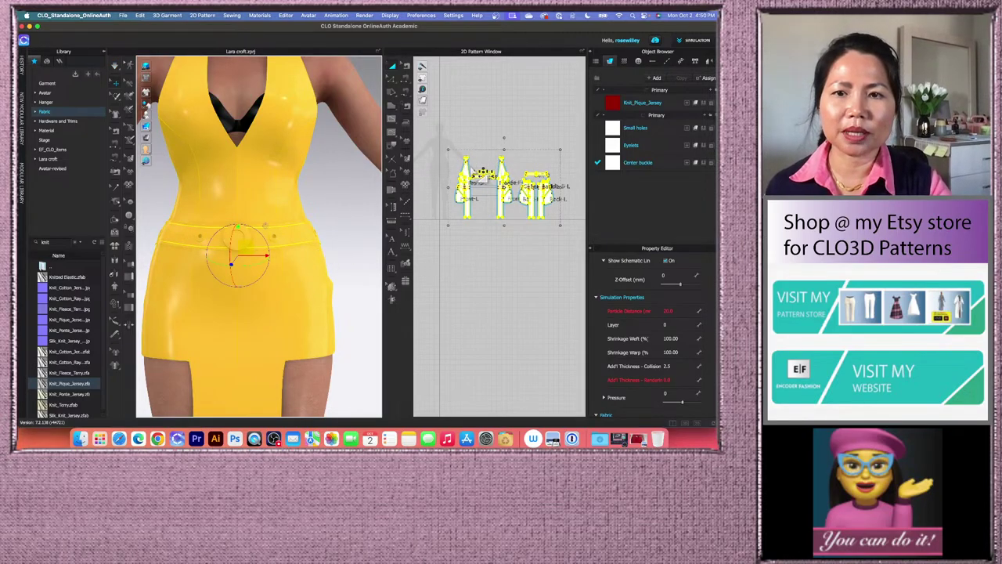
right_click(466, 131)
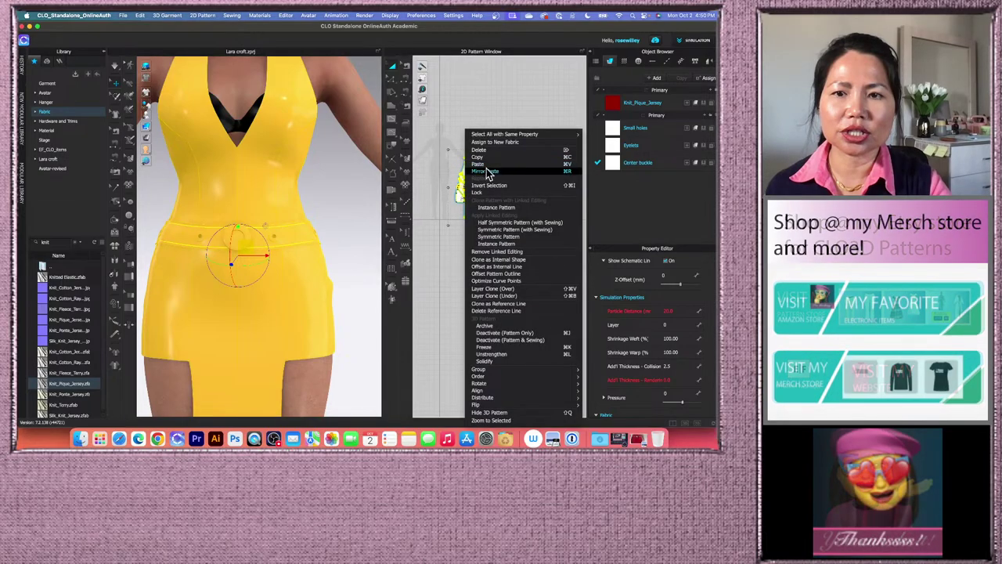
left_click(505, 356)
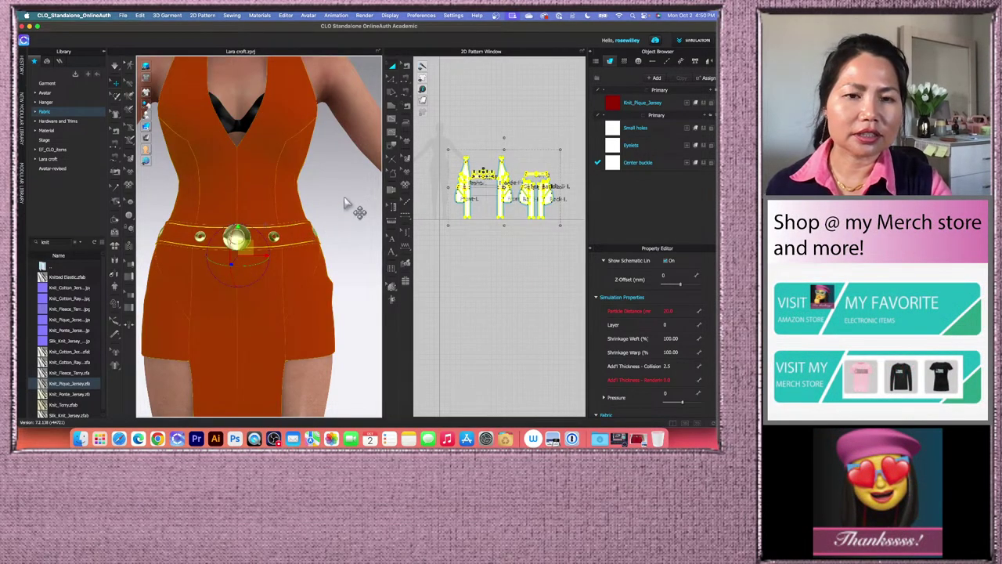
left_click(348, 203)
scroll(330, 224, "up", 3)
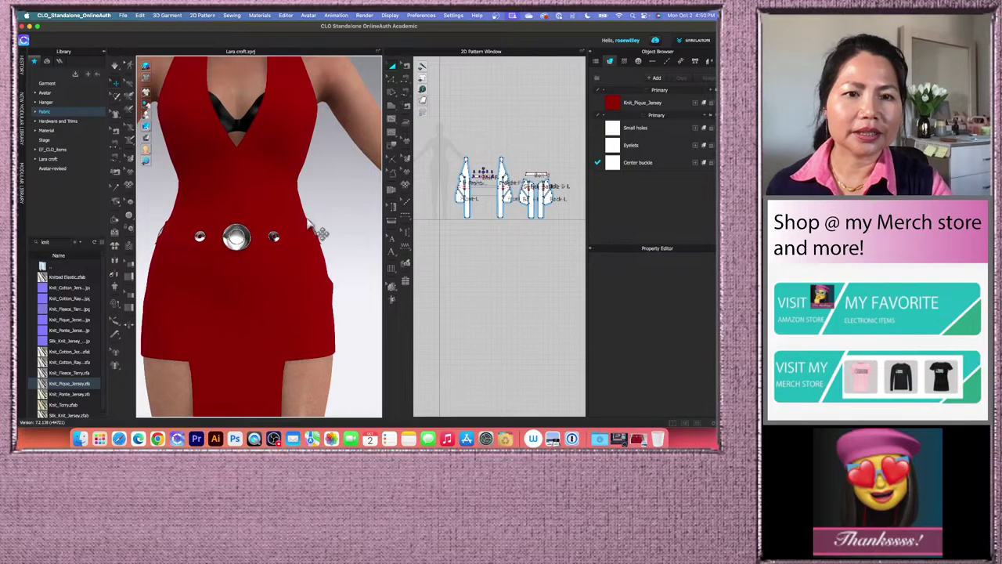
right_click_drag(329, 224, 337, 223)
right_click_drag(245, 272, 258, 270)
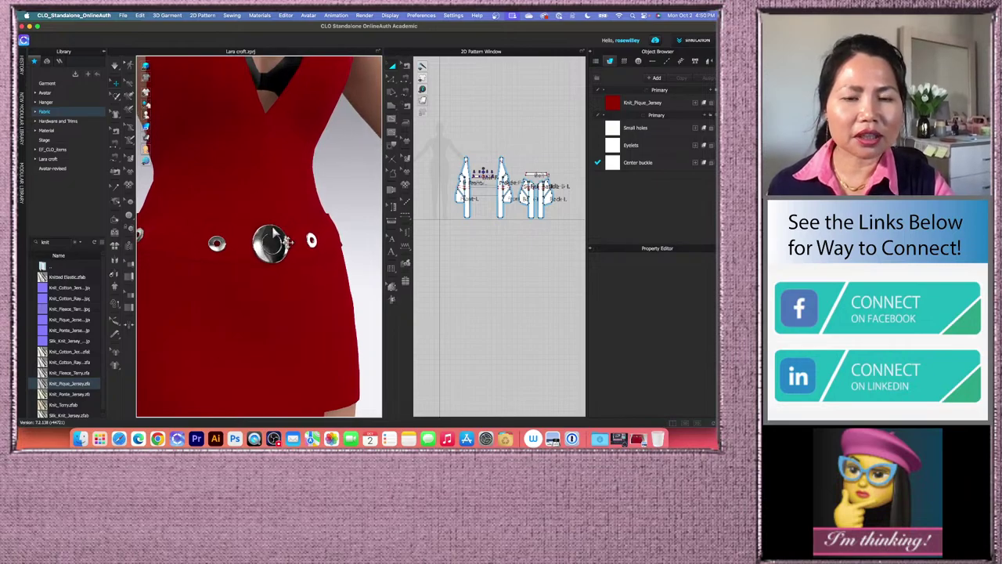
scroll(282, 227, "up", 3)
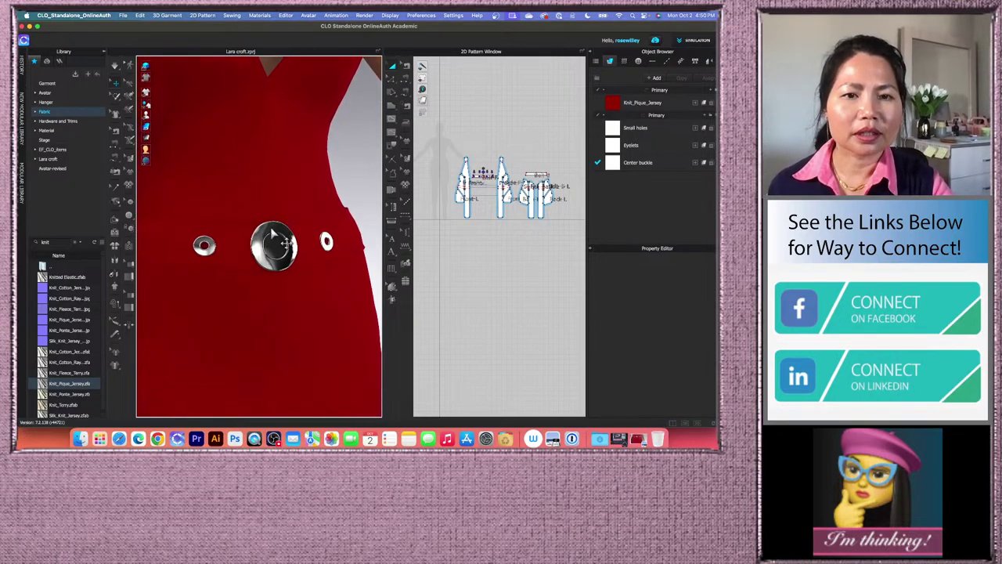
right_click_drag(302, 258, 239, 260)
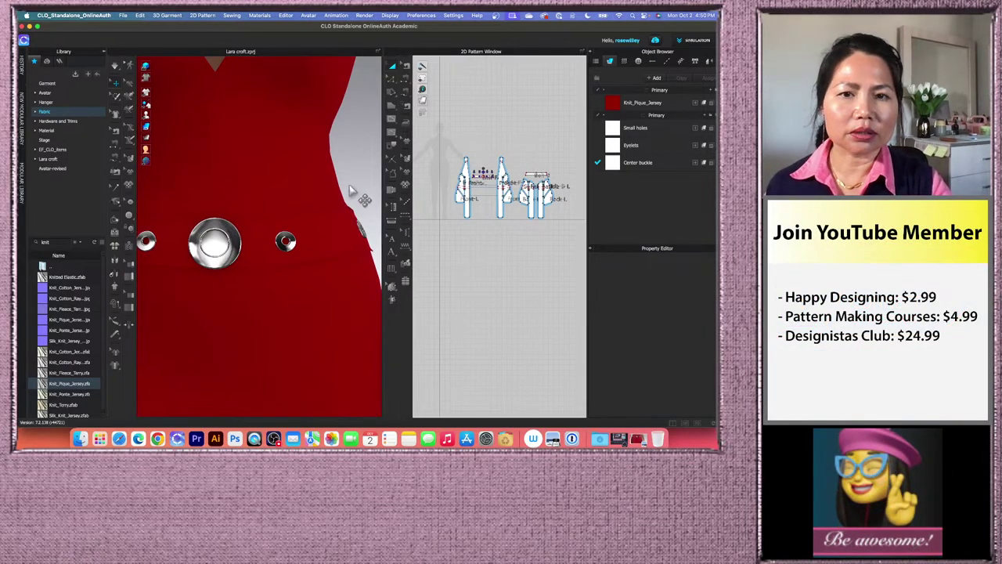
- Inspect the unstrengthened dress from the front and examine the belt around the waist from an angled view
key("2")
mouse_move(331, 224)
right_mouse_down()
mouse_move(298, 226)
mouse_move(335, 224)
mouse_move(315, 222)
right_mouse_up()
key("2")
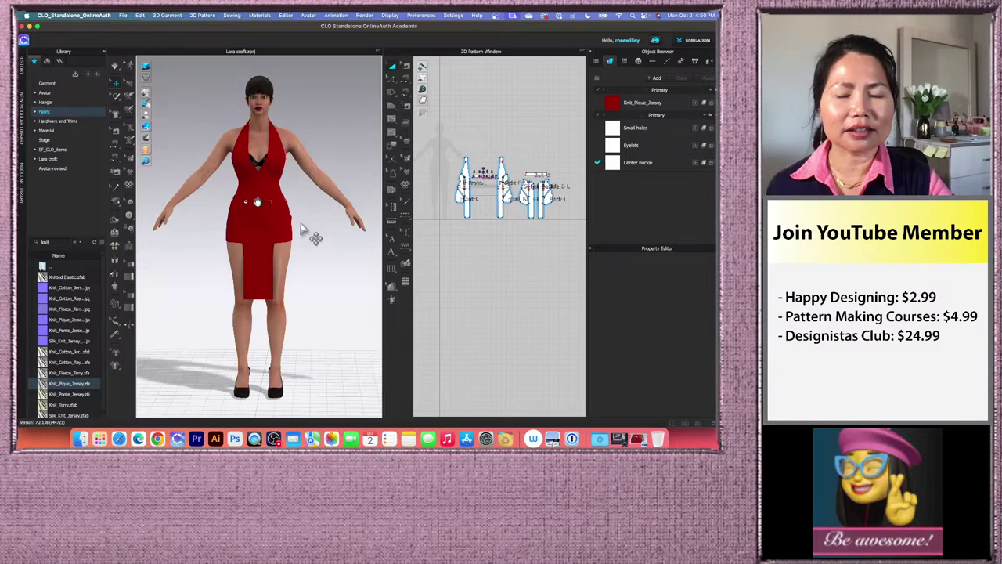
scroll(331, 193, "up", 5)
scroll(330, 193, "up", 5)
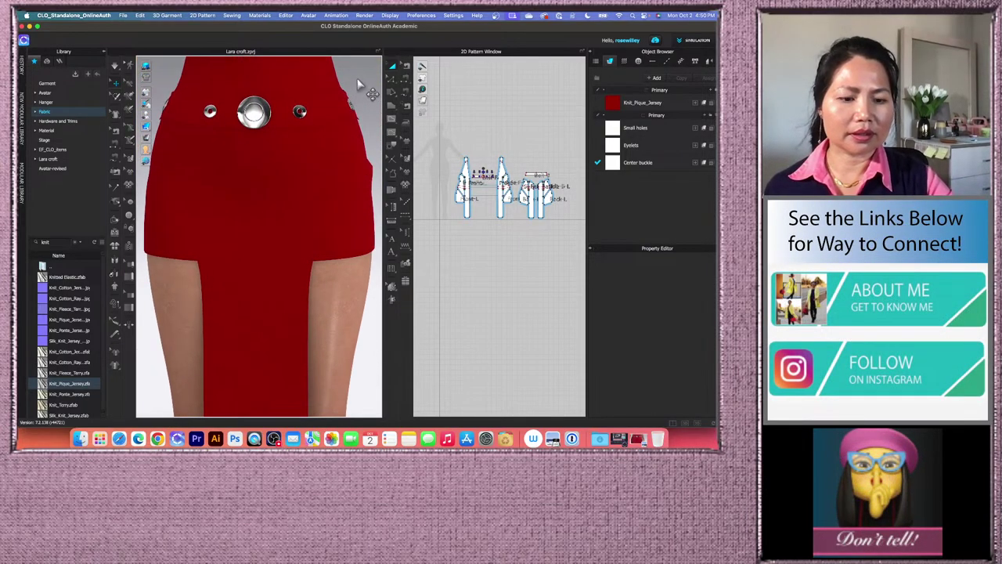
middle_click_drag(352, 94, 352, 182)
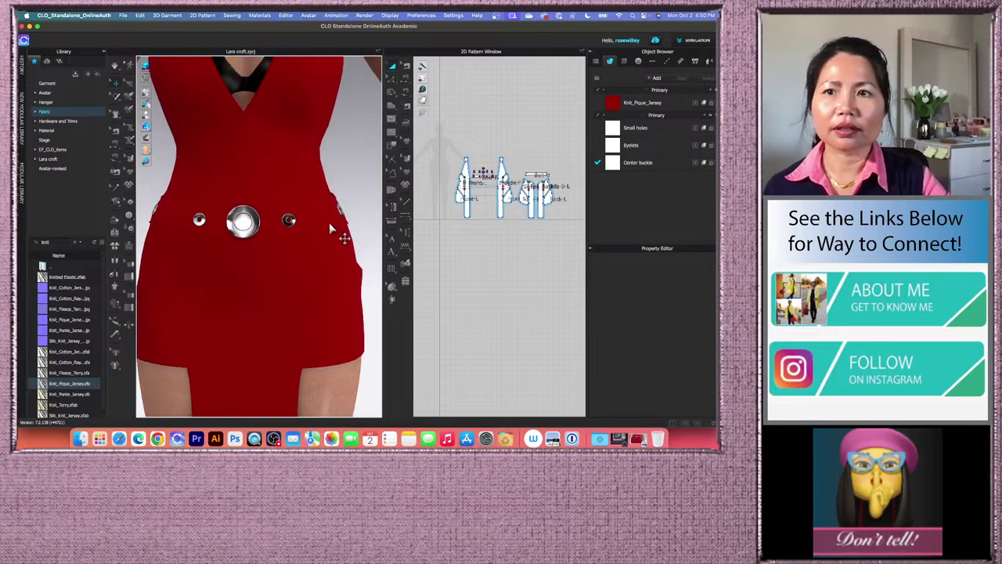
mouse_move(342, 227)
right_mouse_down()
mouse_move(324, 220)
mouse_move(336, 230)
right_mouse_up()
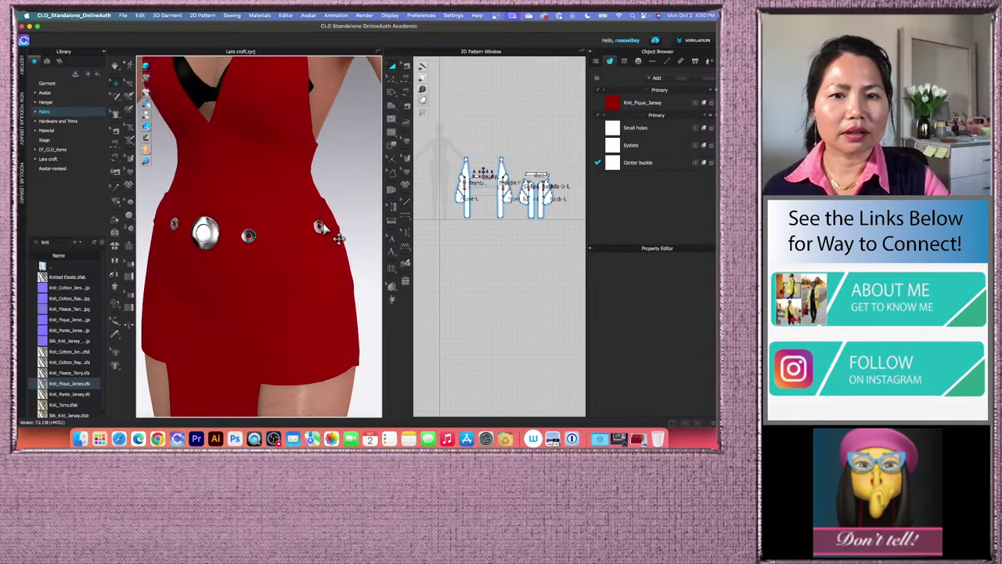
- Duplicate the Knit_Pique_Jersey fabric and rename the copy as Belt
left_click(670, 105)
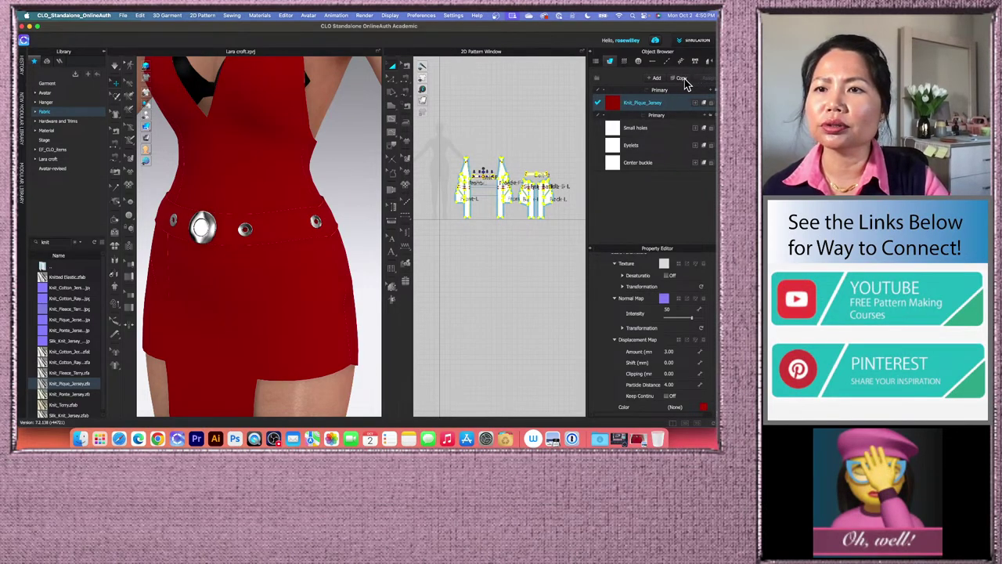
left_click(681, 79)
double_click(650, 120)
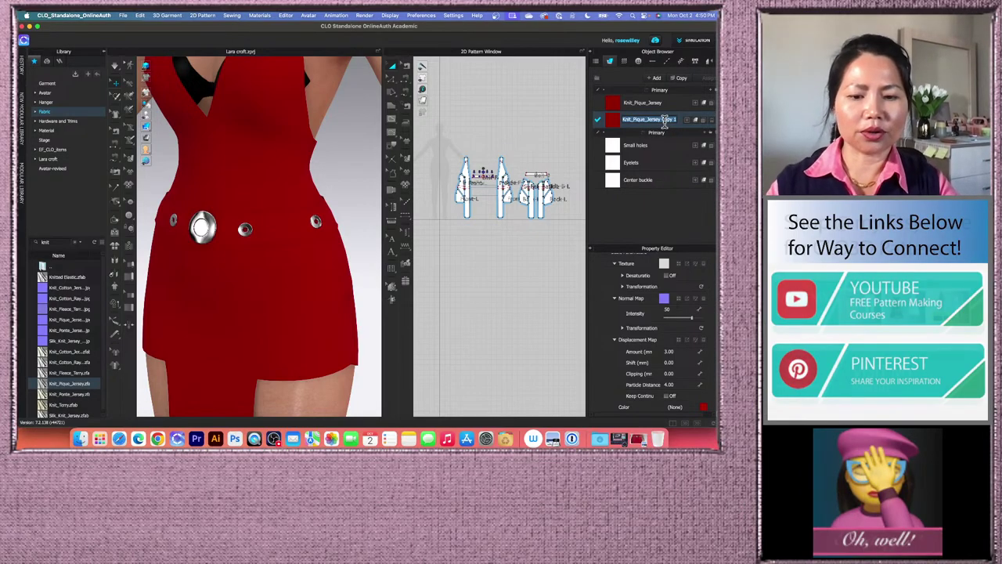
type("Belt")
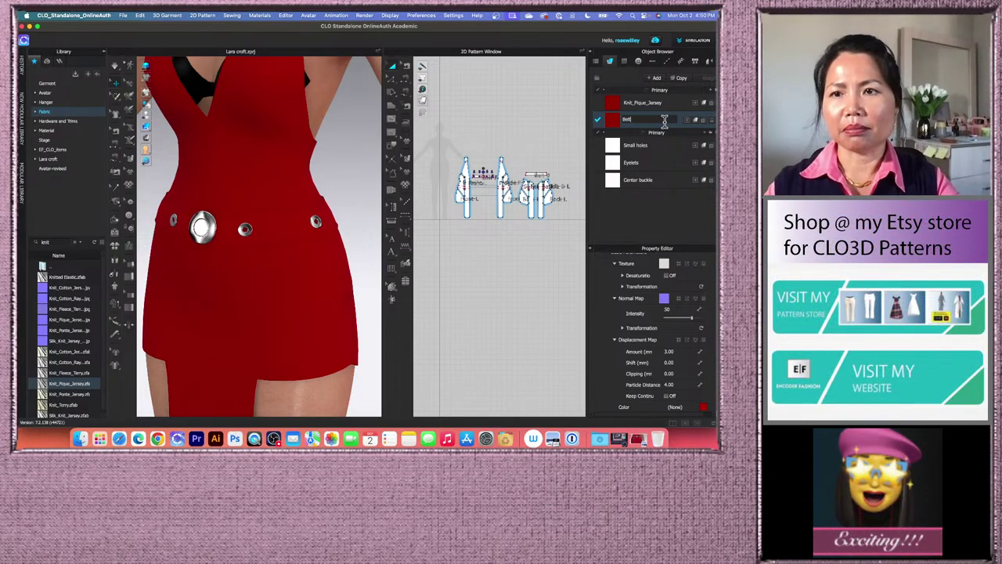
key("Return")
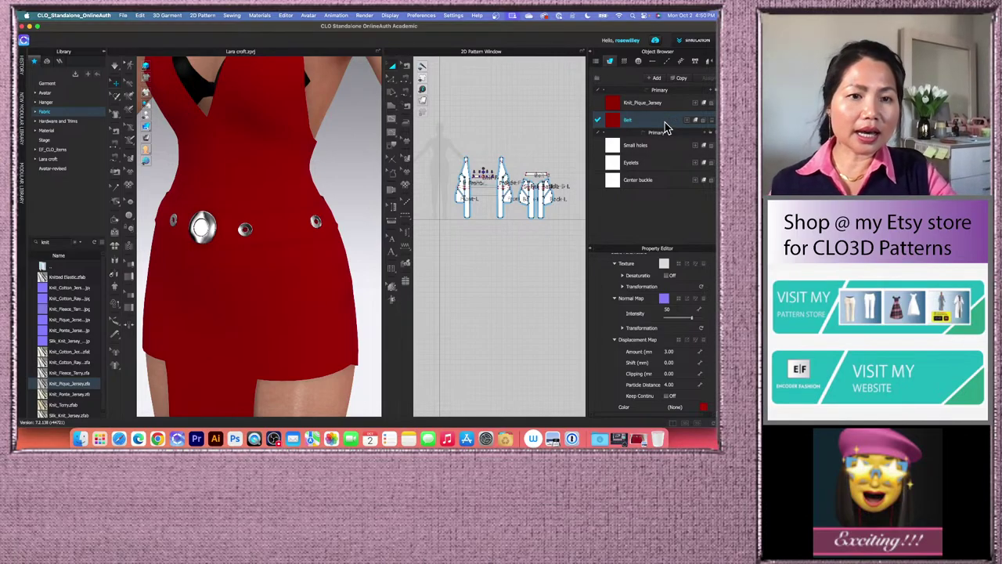
- Replace the knit search in the fabric library with a search for "lether"
left_click(70, 242)
key("BackSpace")
key("BackSpace")
key("BackSpace")
key("BackSpace")
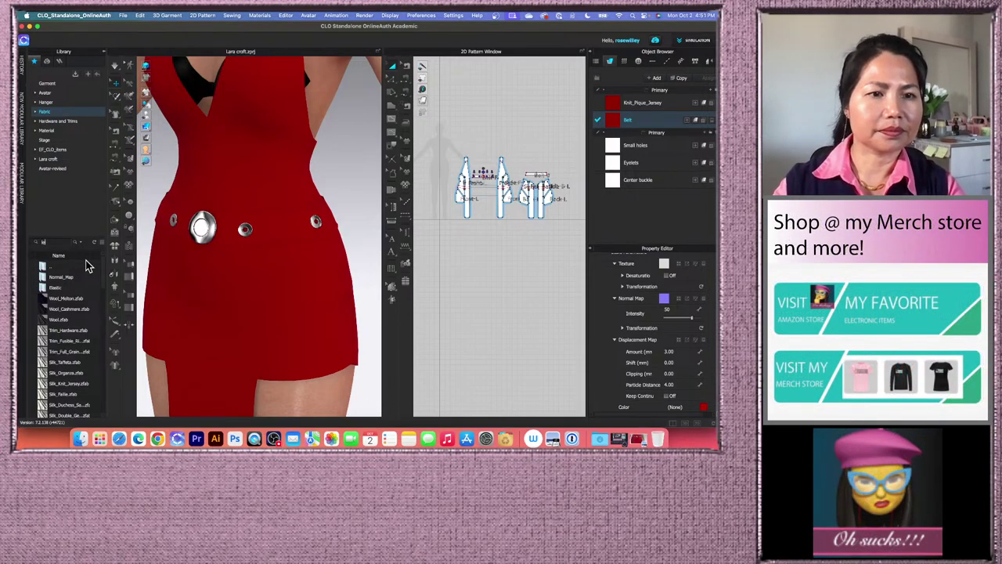
type("lethe")
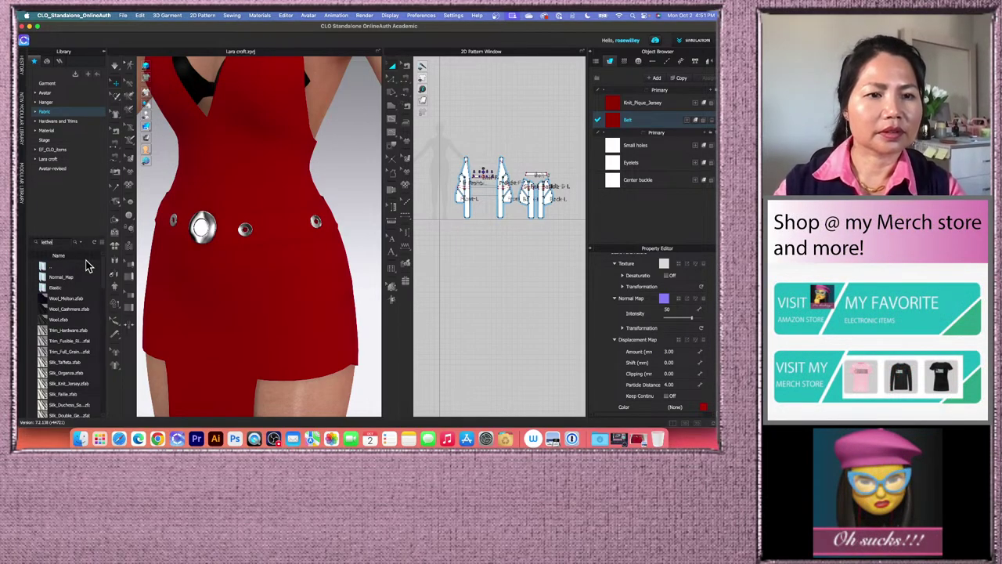
type("r")
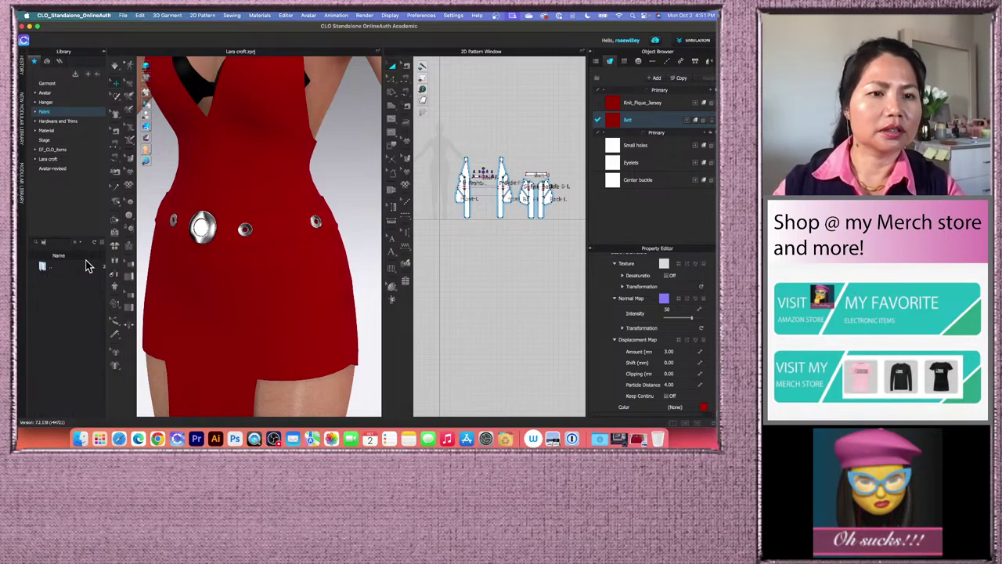
left_click(76, 113)
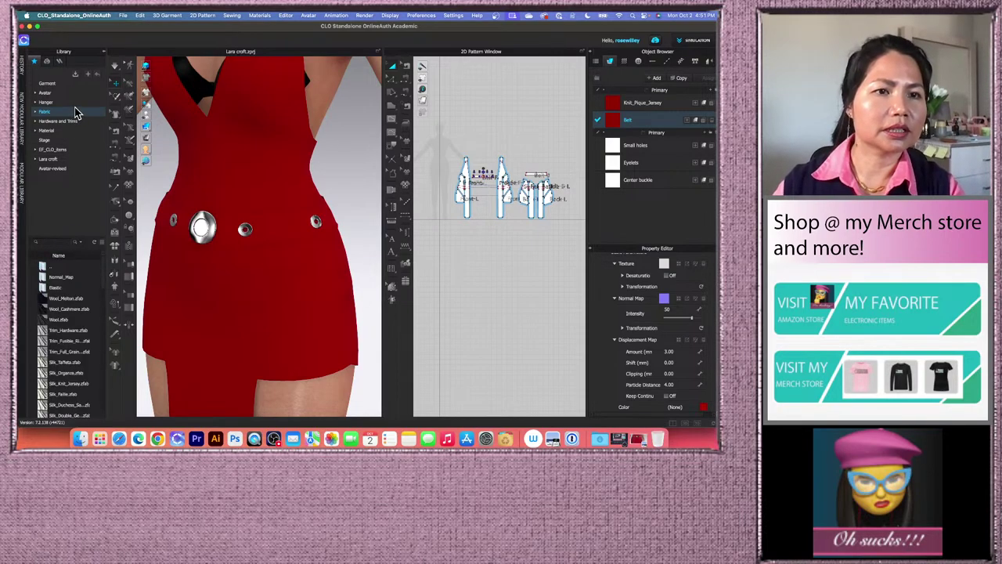
type("lether")
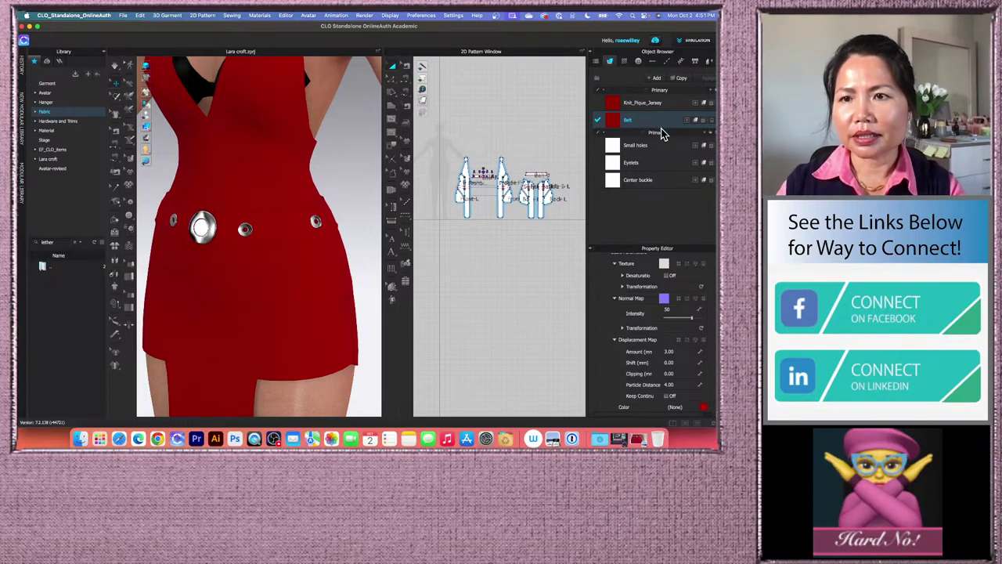
scroll(677, 309, "up", 3)
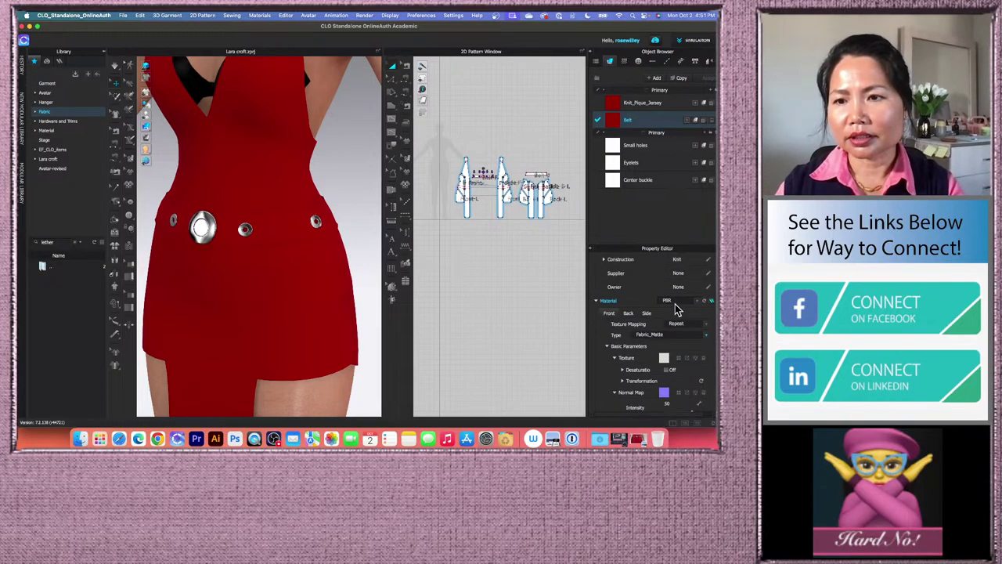
left_click(705, 337)
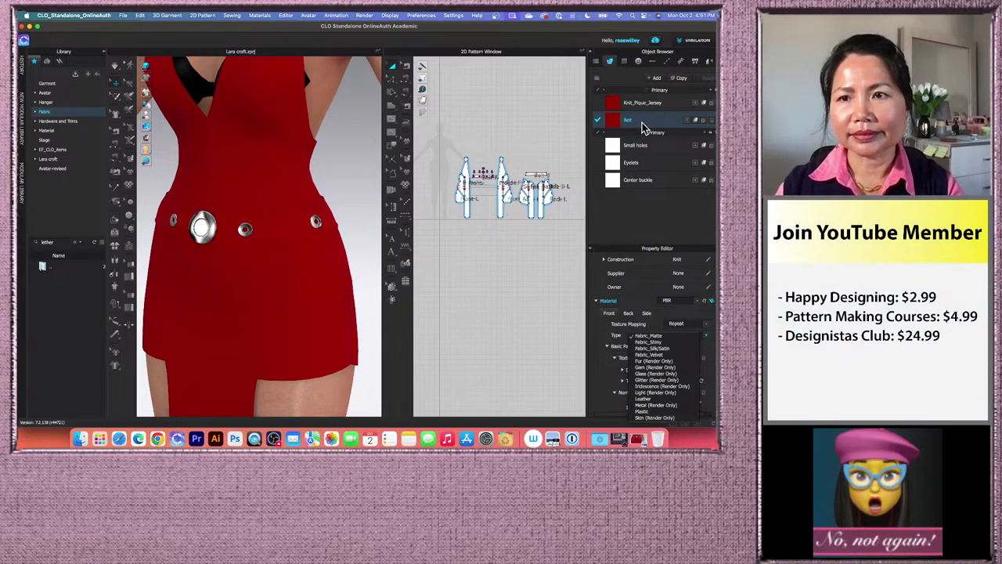
left_click(642, 128)
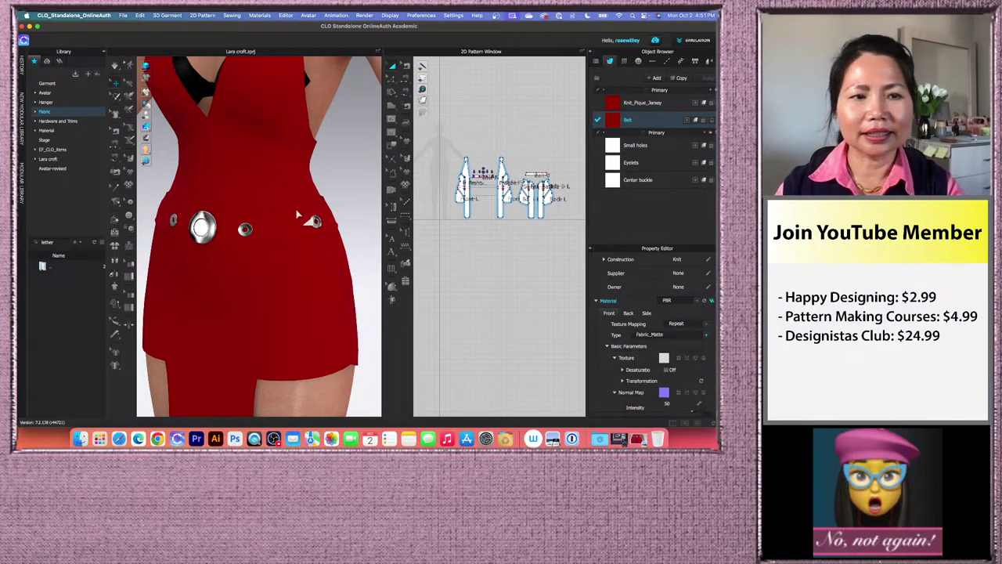
- Search the fabric library for leather and replace the Belt fabric with Leather_Lambskin
left_click(77, 244)
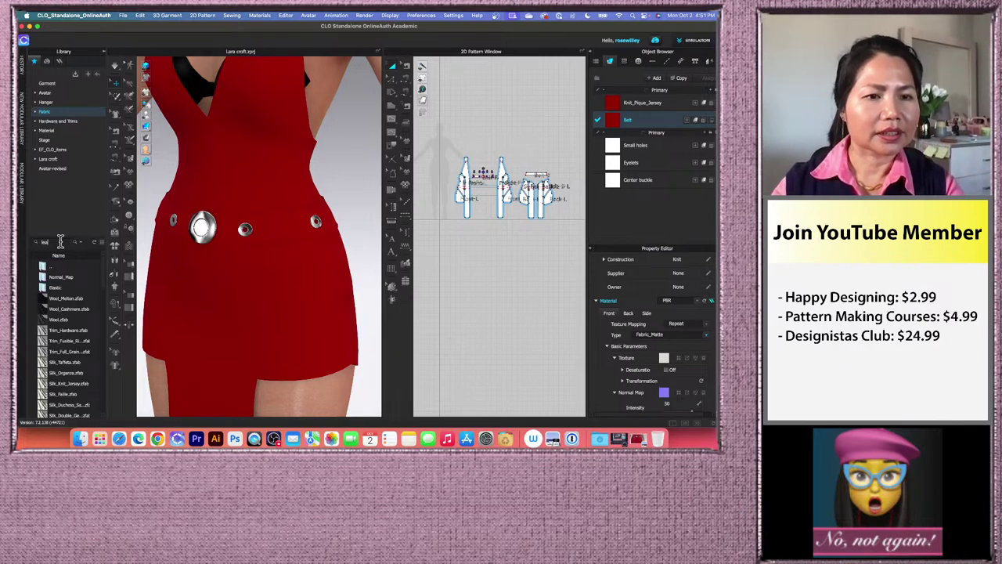
key("Return")
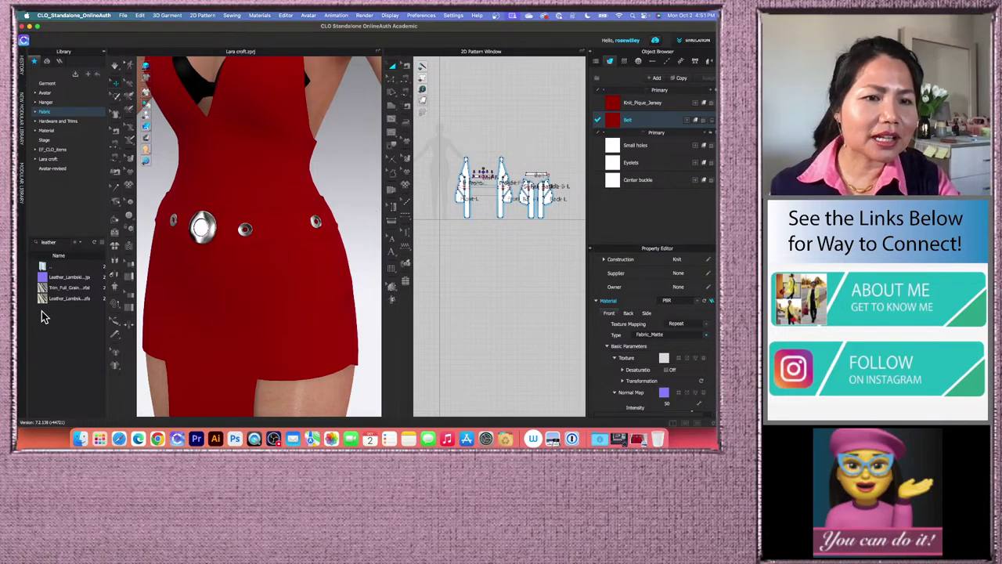
mouse_move(43, 306)
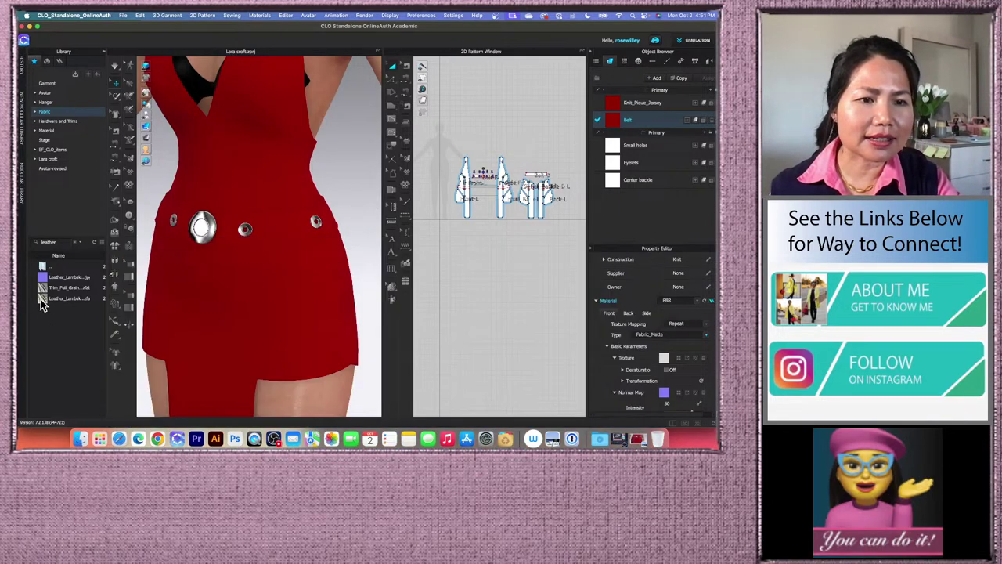
left_click_drag(42, 302, 637, 118)
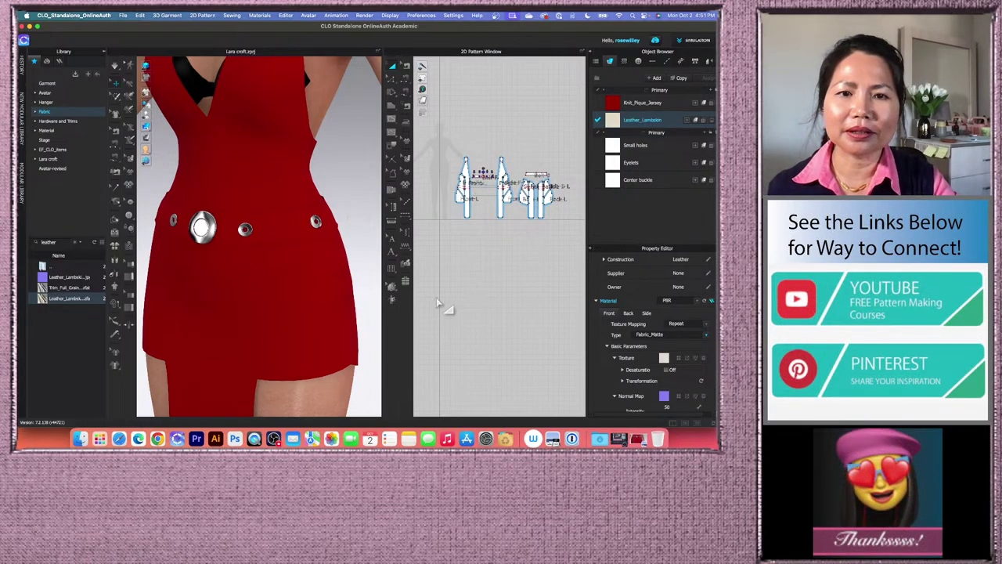
left_click(459, 270)
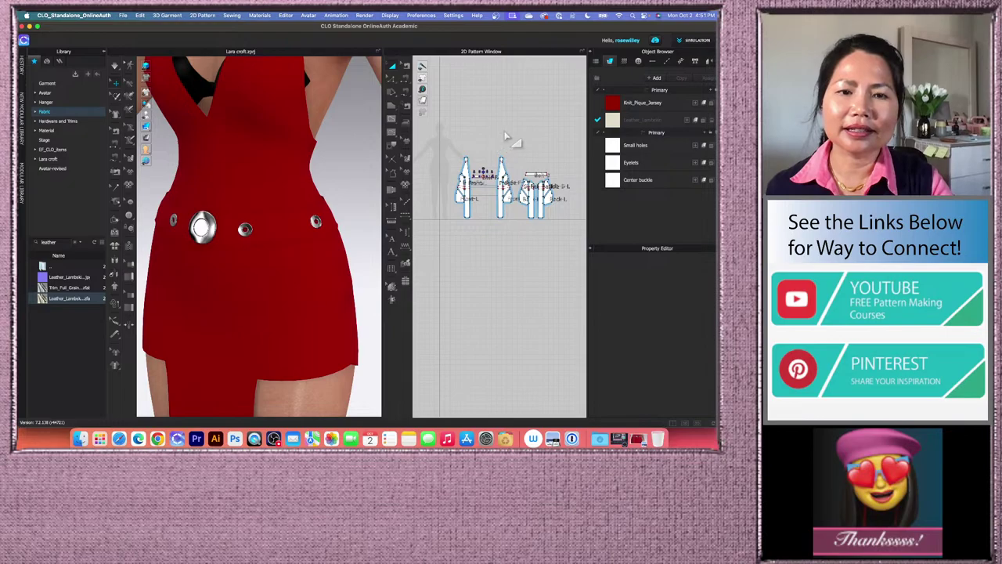
- Strengthen all pattern pieces of the dress and belt, run the simulation and clear the selection
left_click_drag(436, 140, 563, 233)
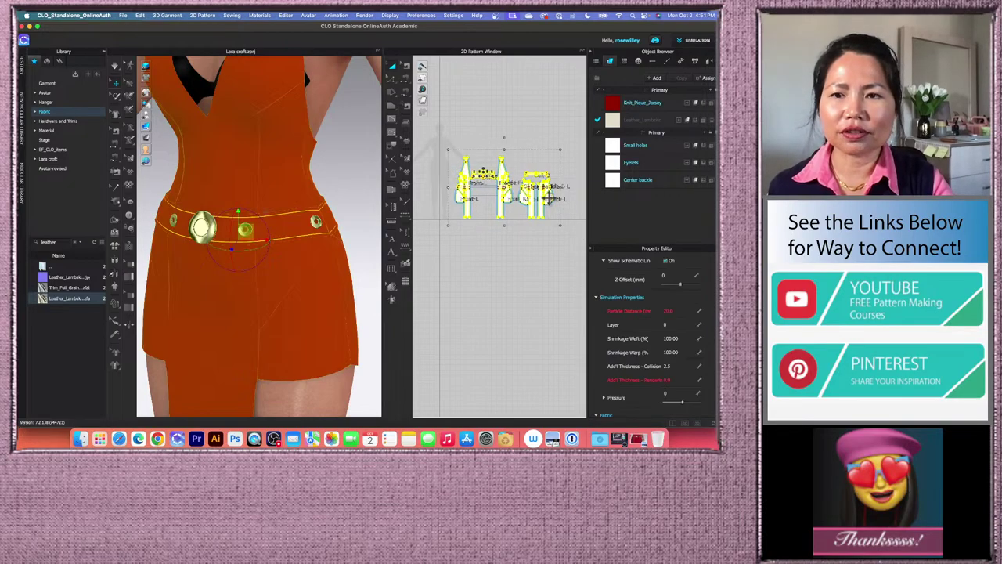
right_click(545, 198)
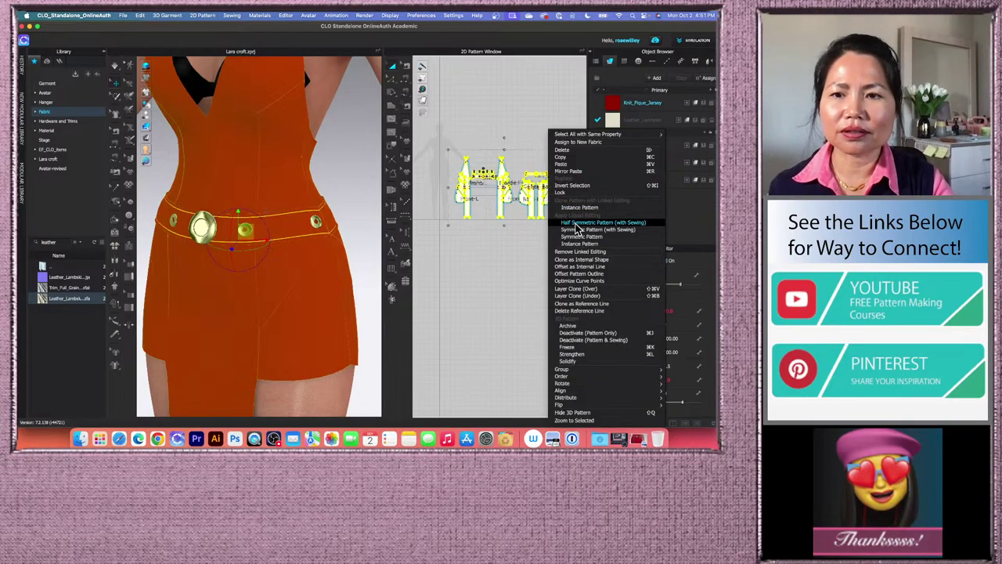
left_click(578, 355)
key("space")
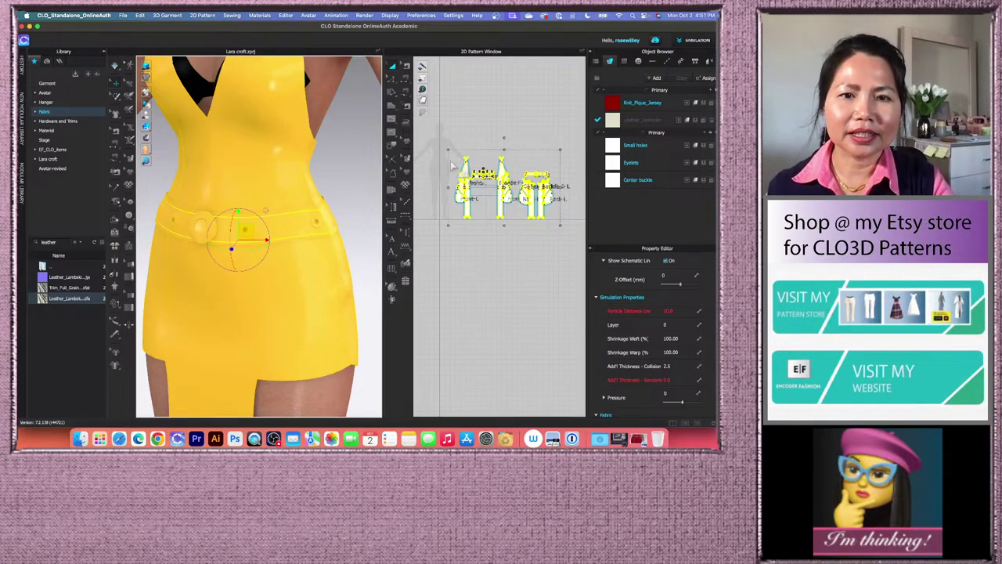
scroll(512, 161, "up", 2)
left_click(544, 129)
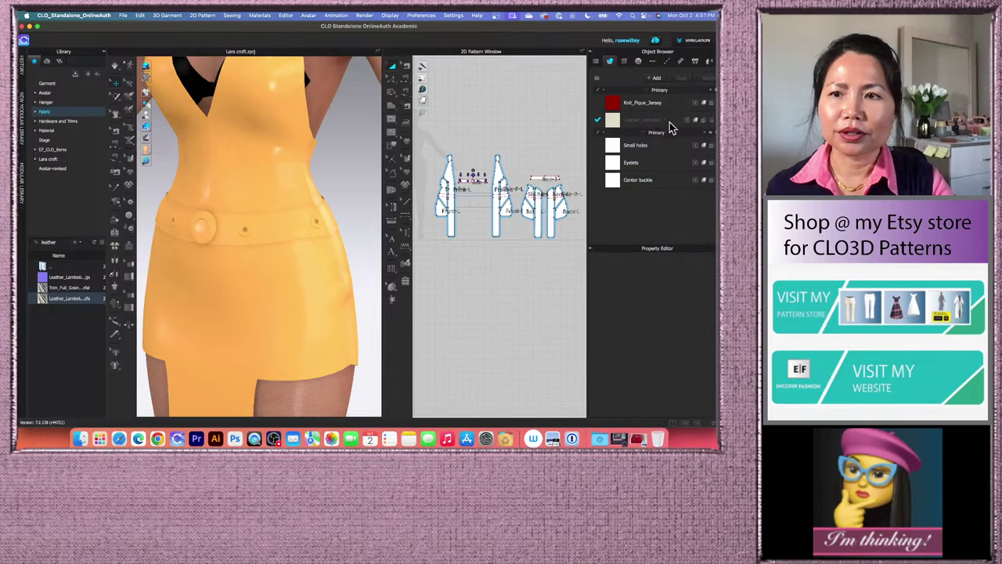
- Apply the Leather_Lambskin fabric to the back and front belt pattern pieces and toggle the simulation
left_click_drag(617, 124, 555, 185)
left_click(607, 125)
left_click_drag(607, 129, 480, 183)
left_click(520, 114)
key("space")
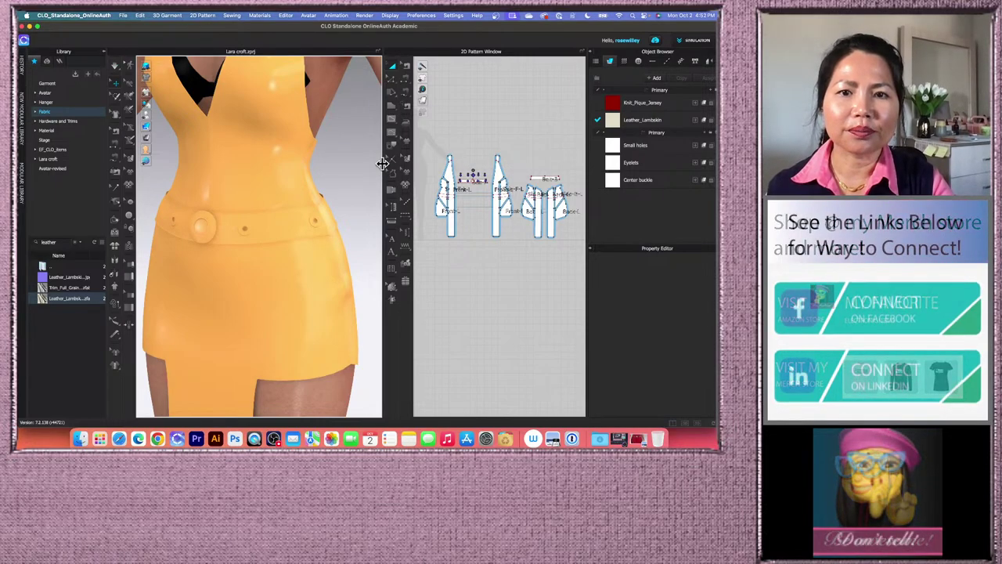
- Widen the 2D pattern window and select the front belt piece to check its fabric and simulation properties
left_click_drag(383, 167, 362, 172)
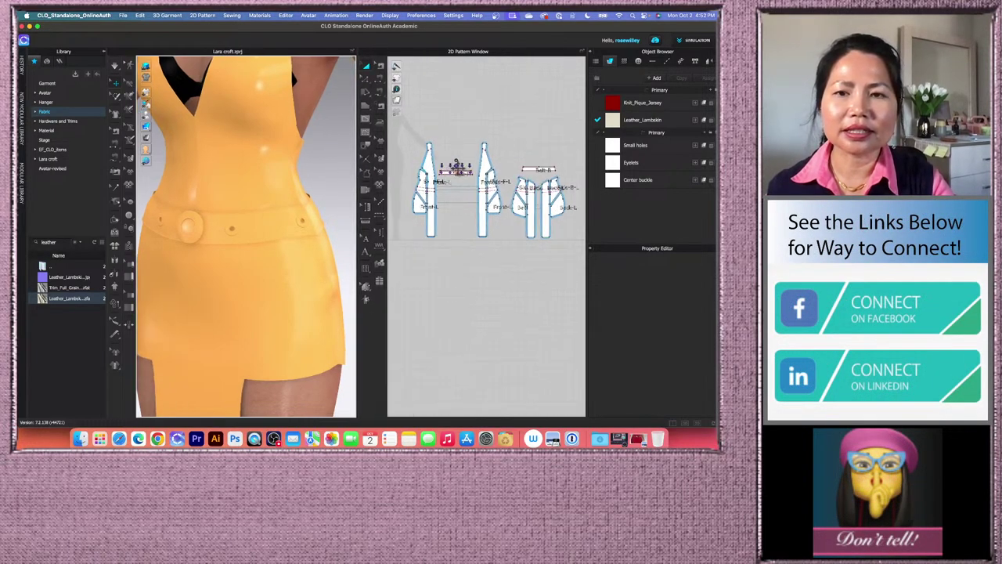
scroll(492, 182, "up", 8)
scroll(427, 181, "down", 5)
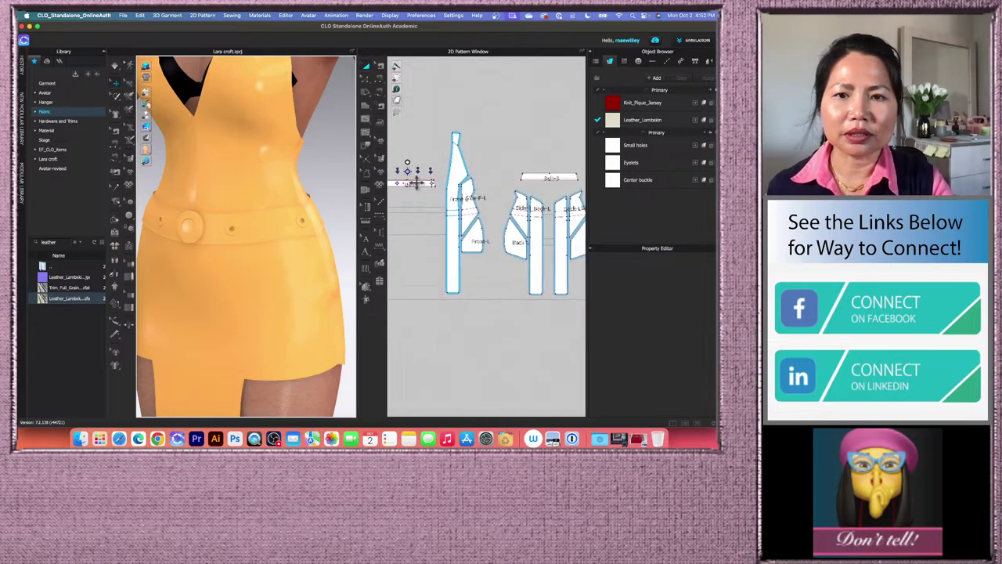
scroll(427, 195, "up", 1)
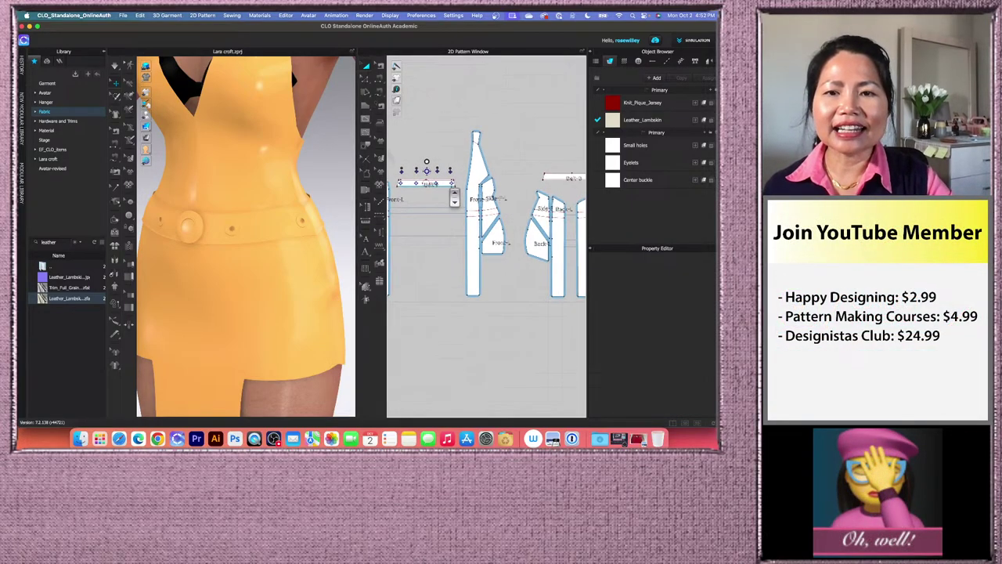
scroll(441, 183, "up", 3)
left_click(441, 182)
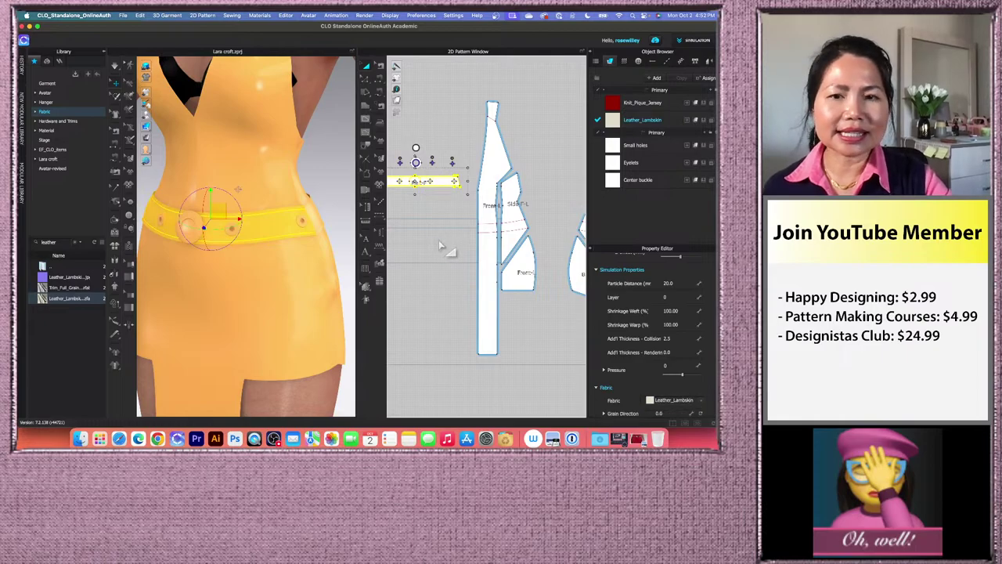
middle_click_drag(442, 206, 403, 236)
middle_click_drag(573, 208, 510, 206)
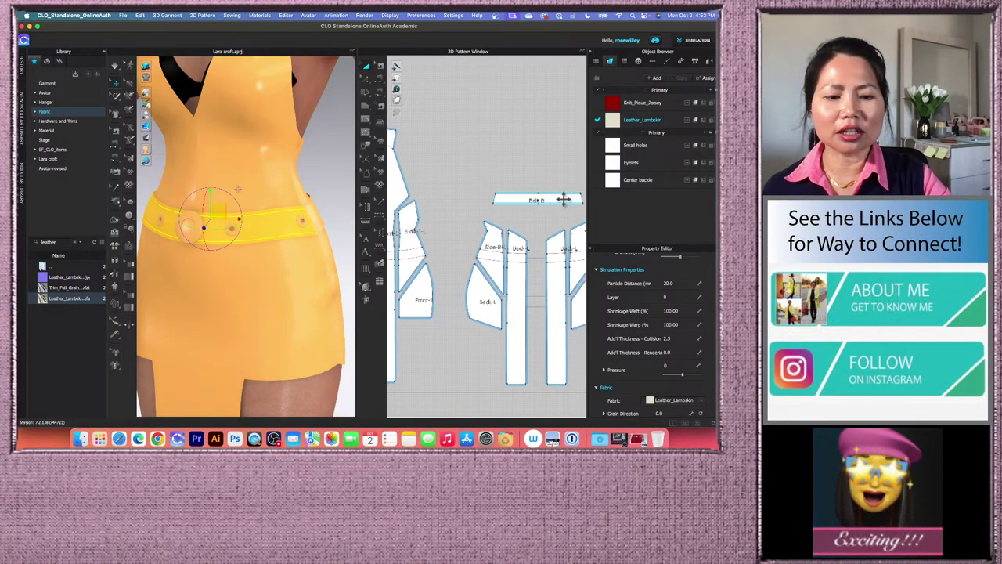
- Select the back belt piece in the 2D pattern layout and check its properties
left_click(564, 210)
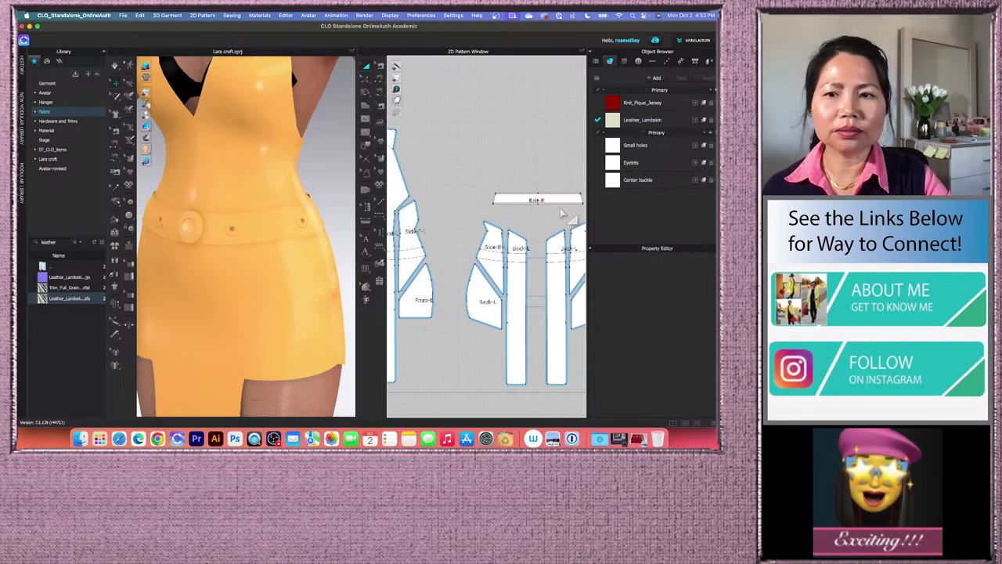
left_click(560, 201)
left_click(544, 169)
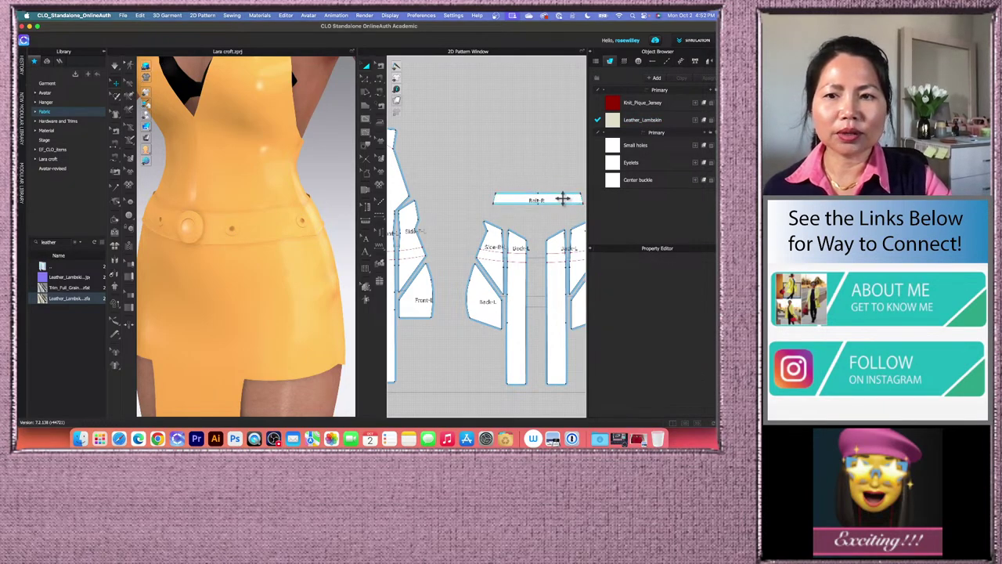
scroll(561, 197, "up", 2)
left_click(557, 197)
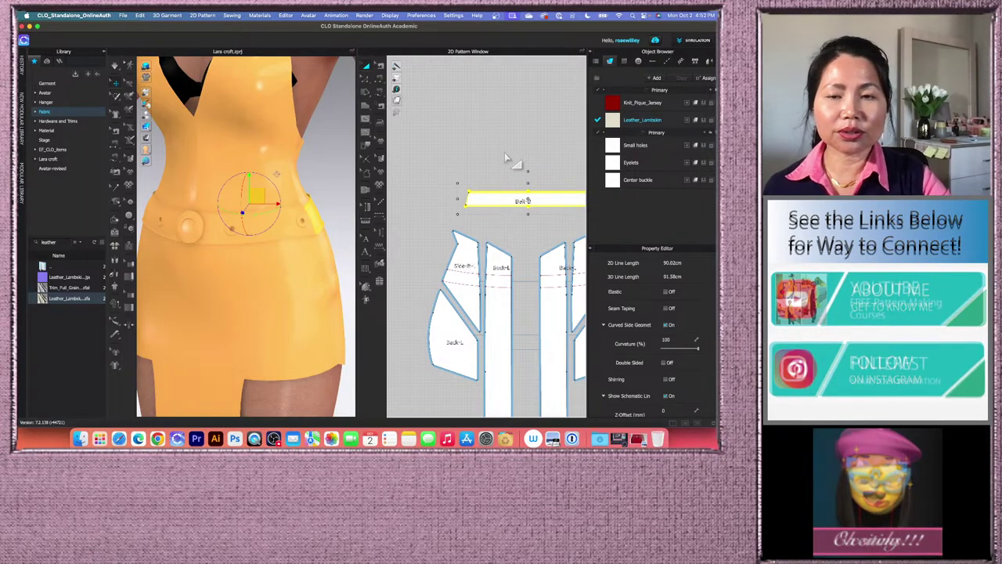
scroll(485, 161, "down", 4)
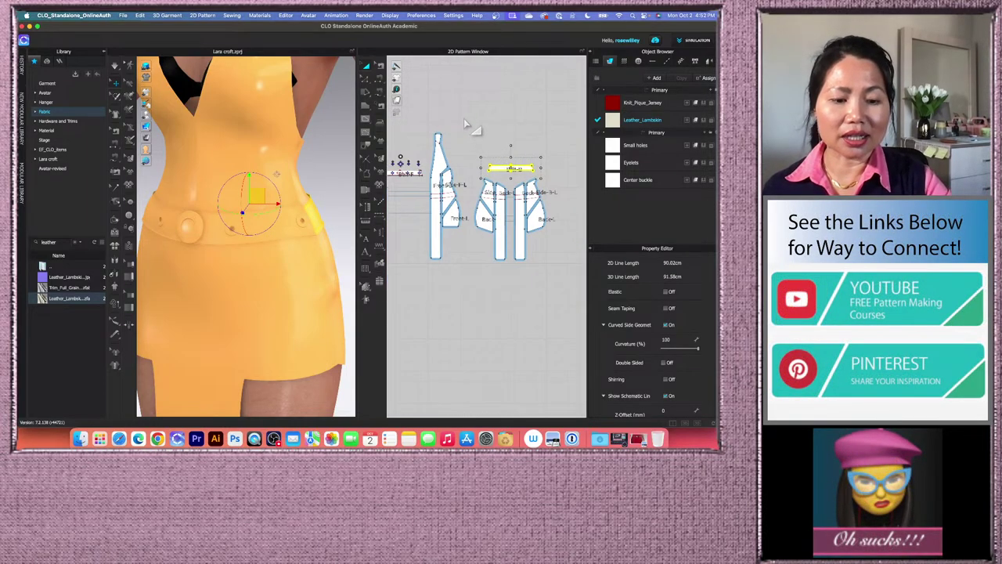
- Add the front belt piece to the selected back belt, set both pieces' particle distance to 3 mm, and clear the selection
middle_click_drag(462, 122, 530, 137)
scroll(478, 201, "up", 10)
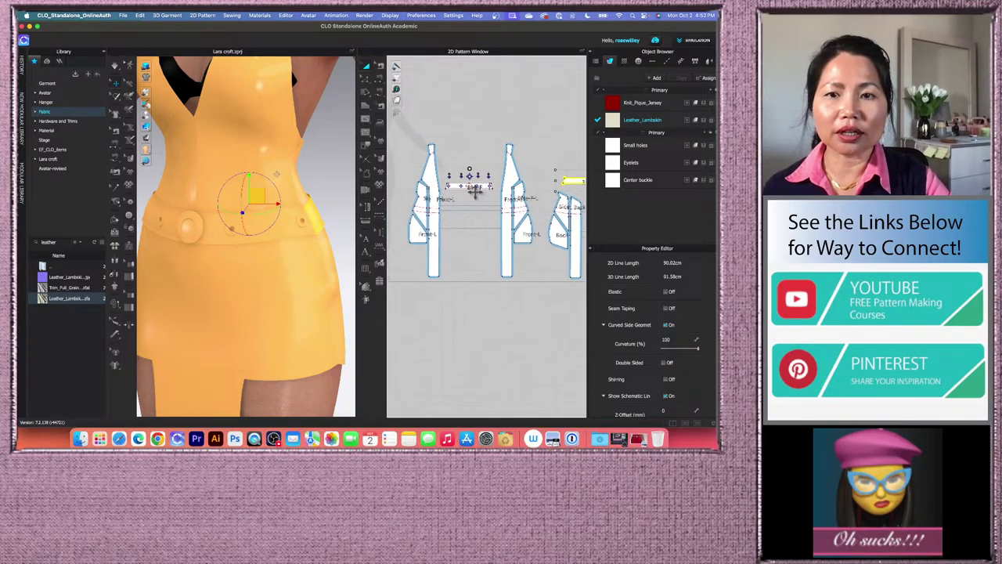
scroll(480, 205, "down", 3)
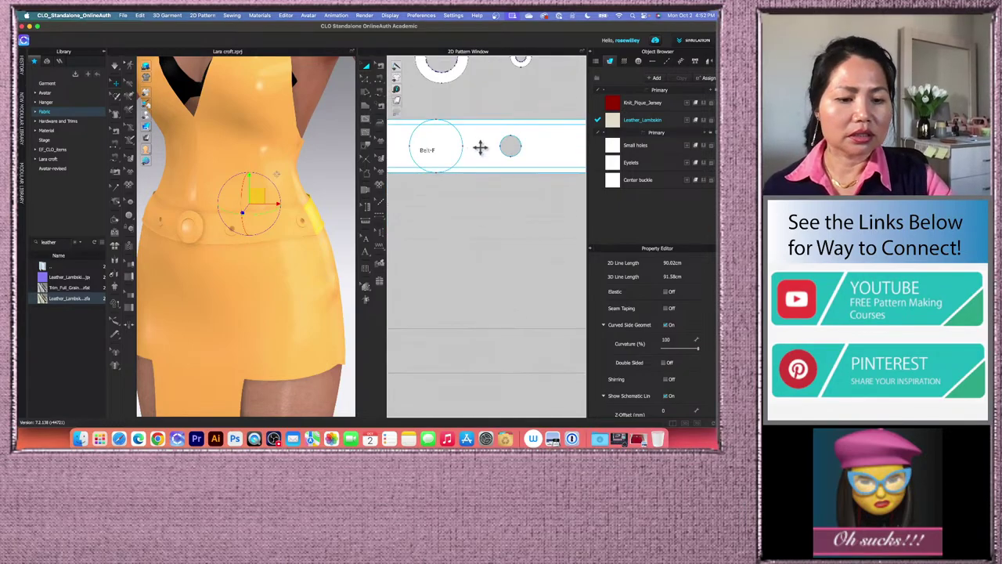
left_click(482, 149)
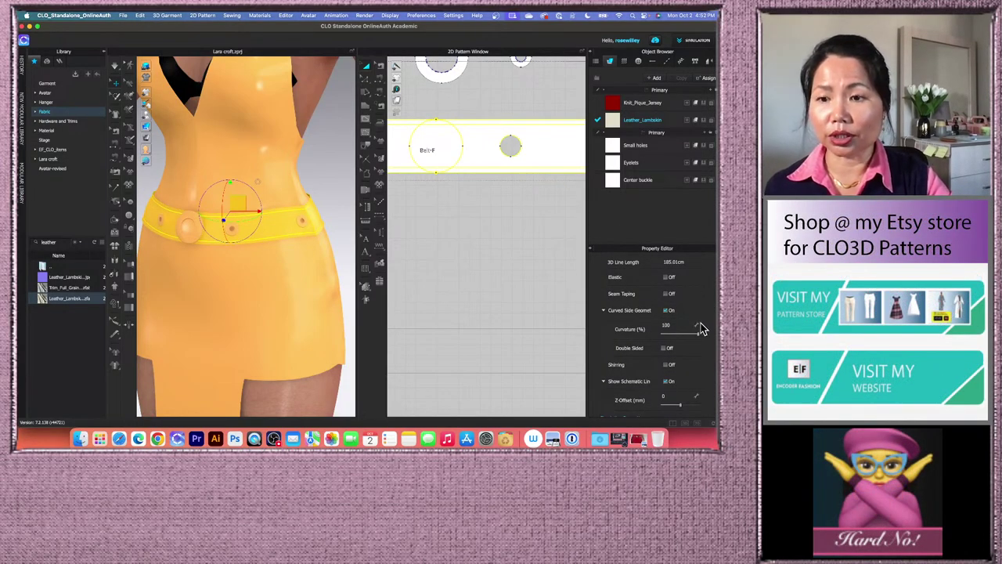
scroll(702, 329, "down", 3)
scroll(699, 336, "down", 2)
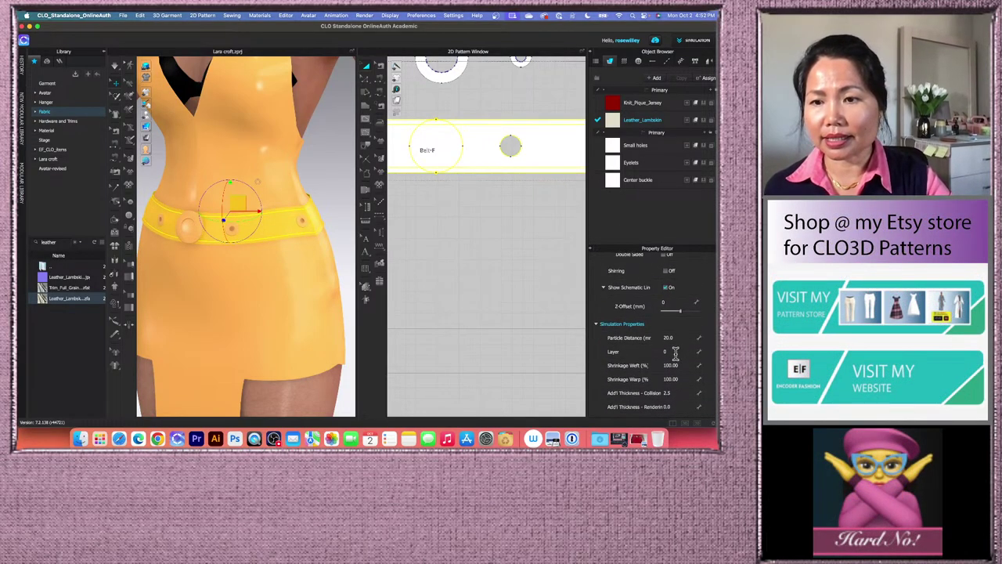
left_click(666, 334)
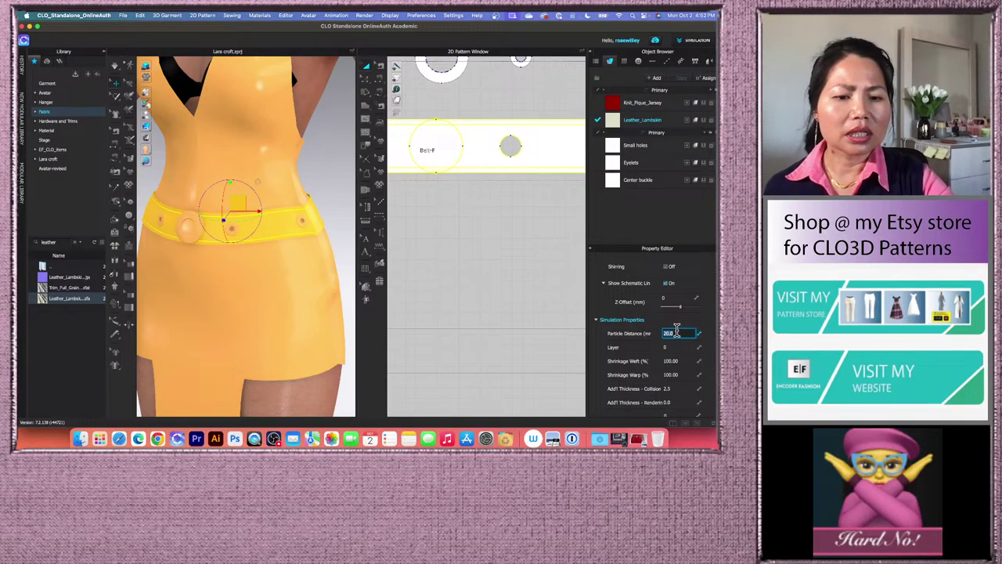
key("Return")
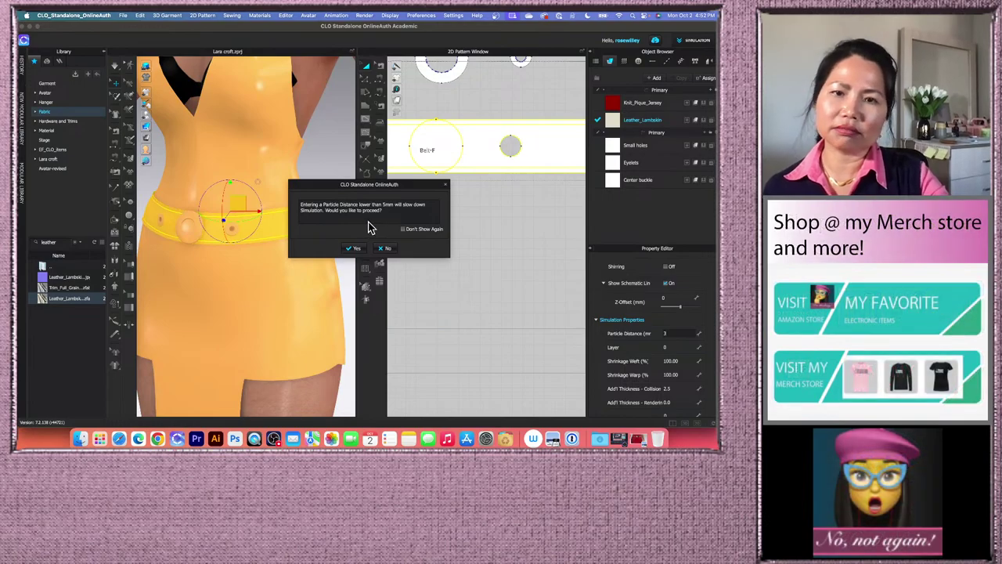
left_click(354, 249)
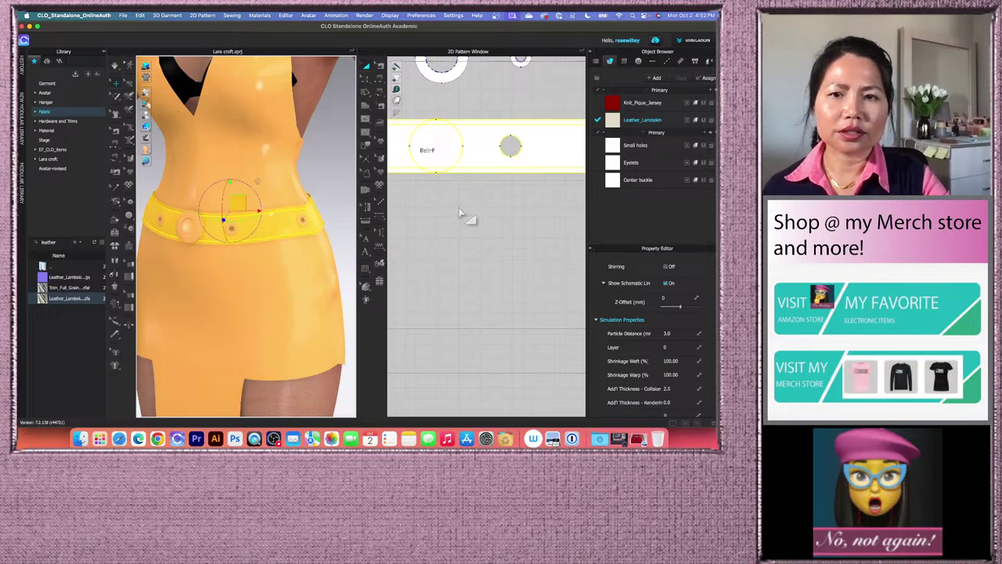
scroll(461, 215, "down", 5)
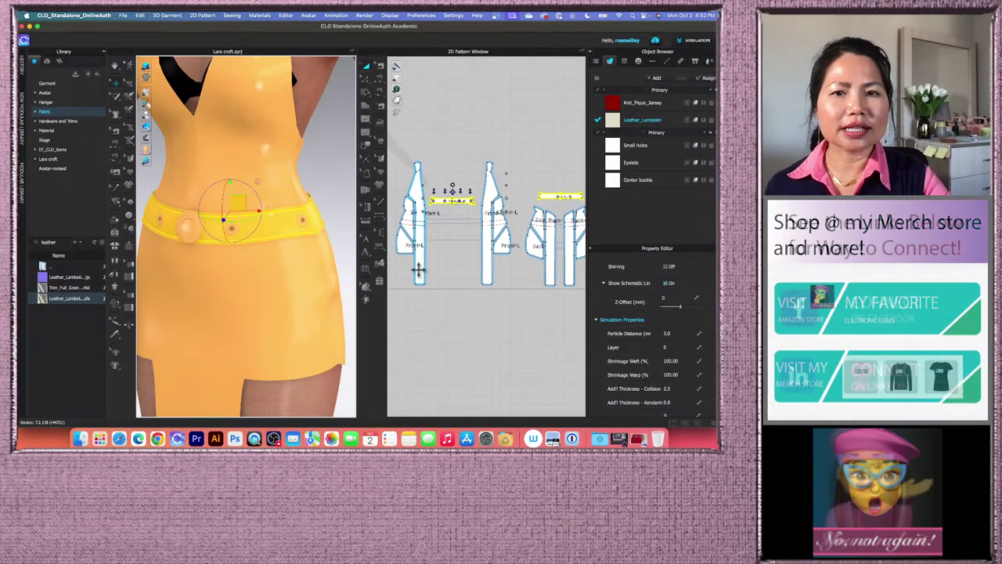
scroll(443, 227, "up", 2)
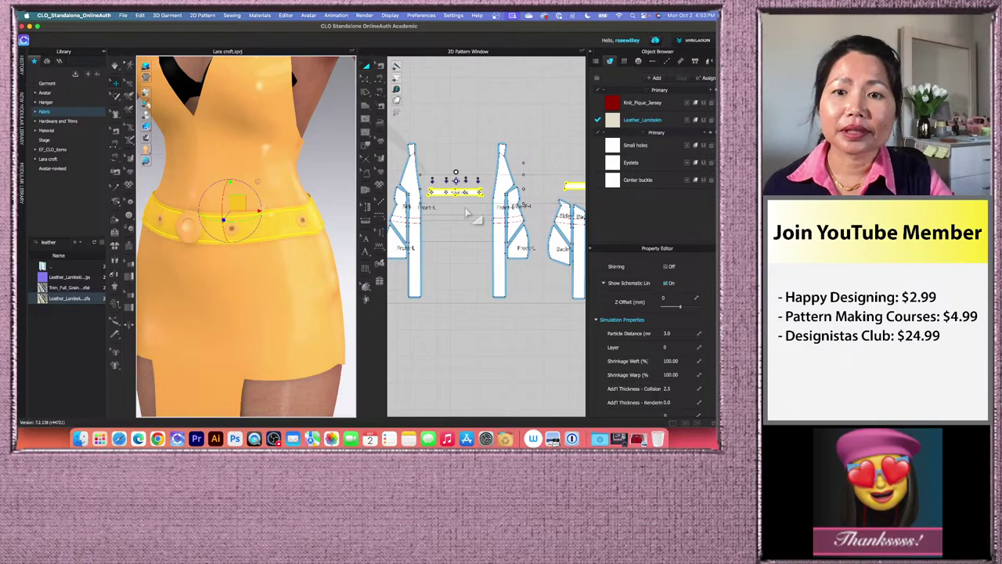
left_click(457, 205)
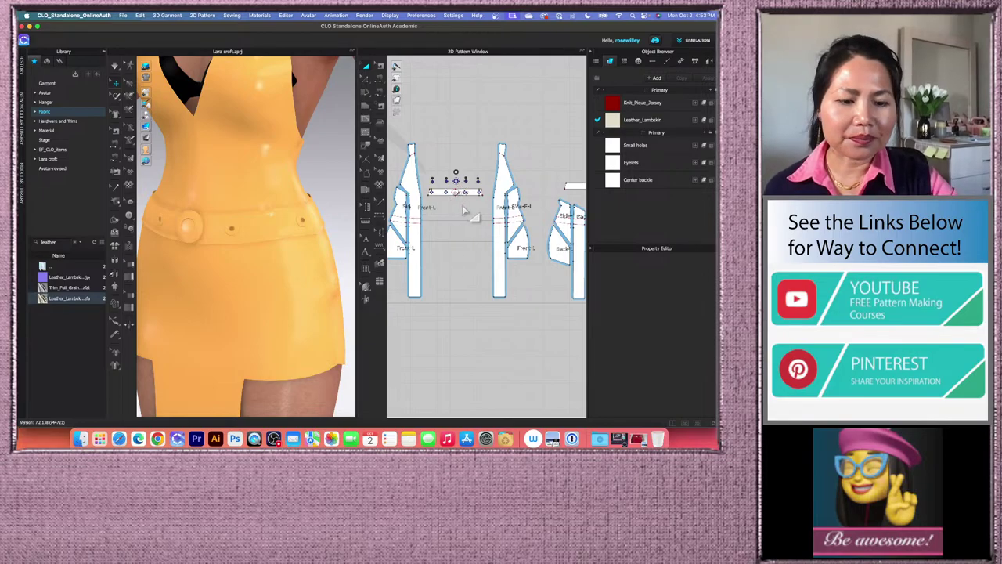
- Select all pattern pieces of the dress and belt, unstrengthen them, and clear the selection
scroll(462, 178, "up", 5)
scroll(462, 188, "down", 4)
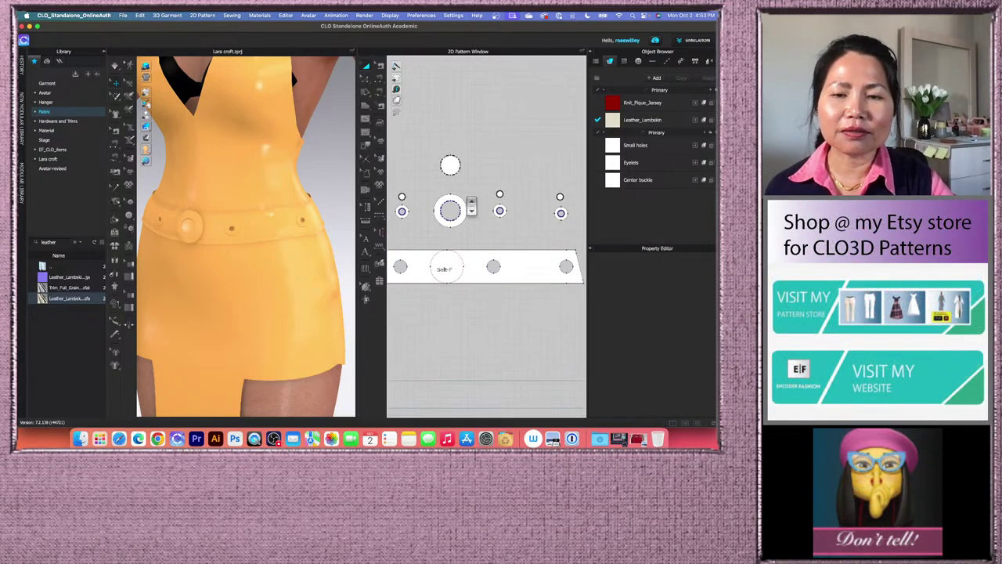
scroll(450, 249, "up", 2)
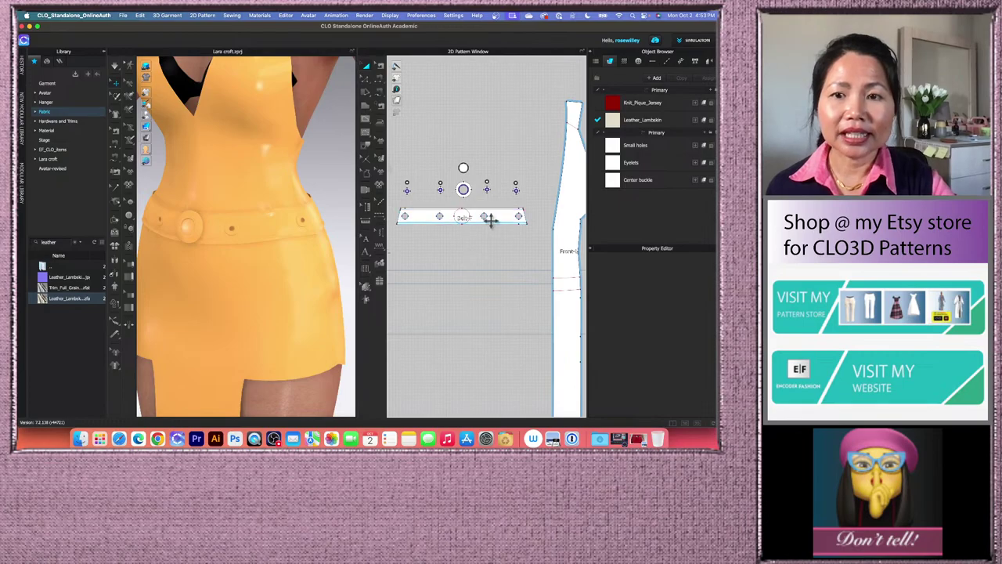
scroll(474, 235, "down", 6)
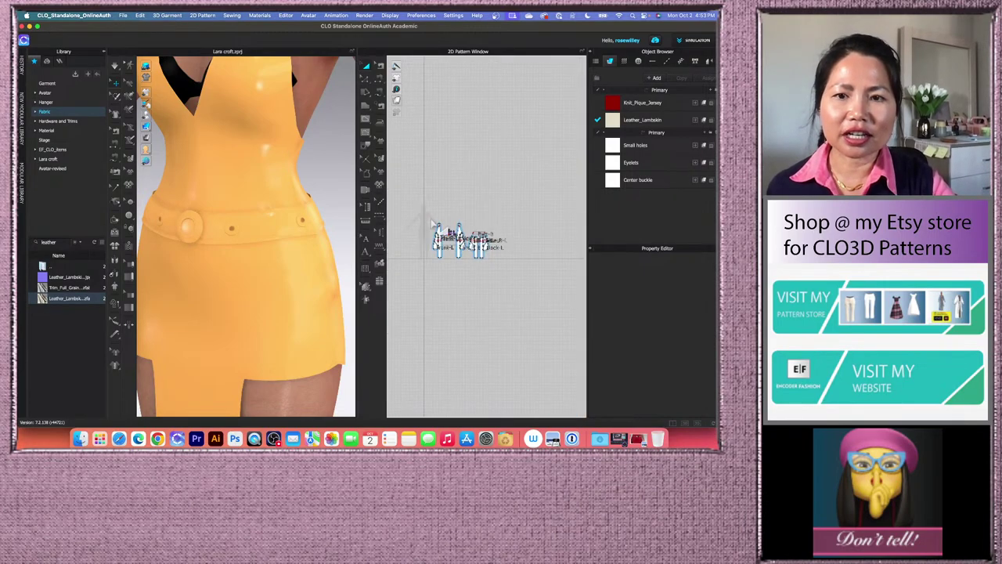
left_click_drag(433, 207, 520, 275)
right_click(458, 231)
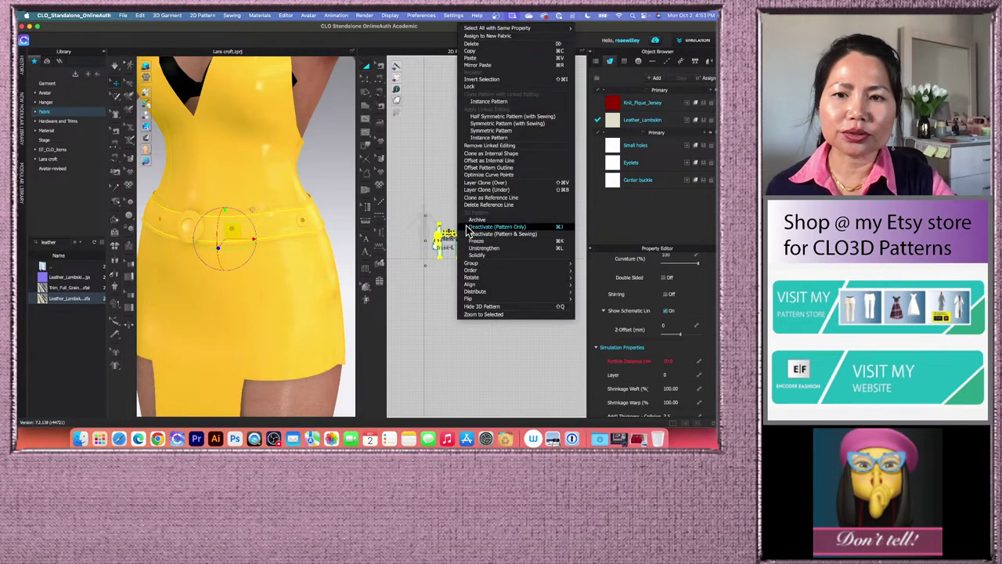
left_click(516, 247)
left_click(440, 309)
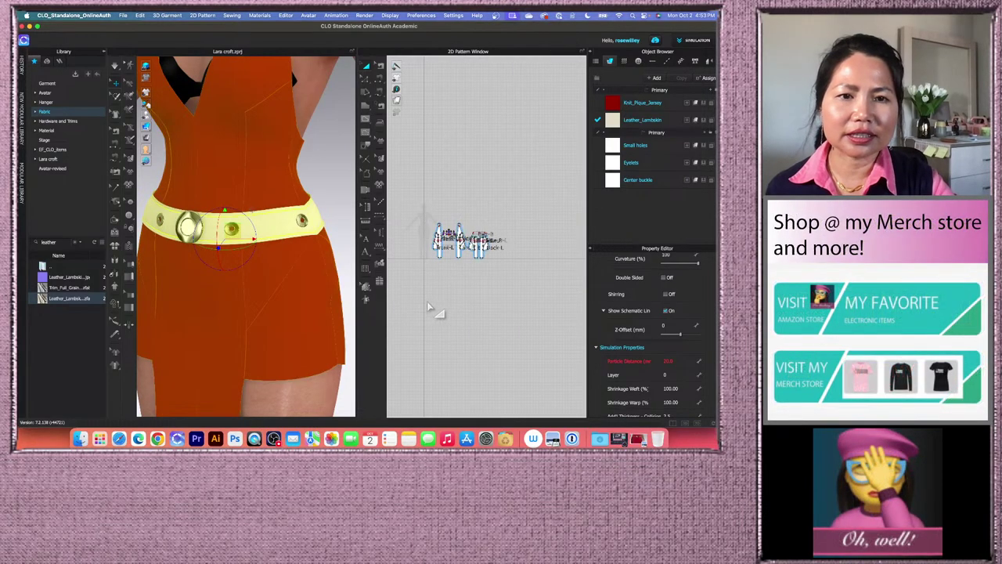
- Examine the belt and dress fit on the avatar in the 3D view from the front and at an angle
scroll(320, 222, "up", 4)
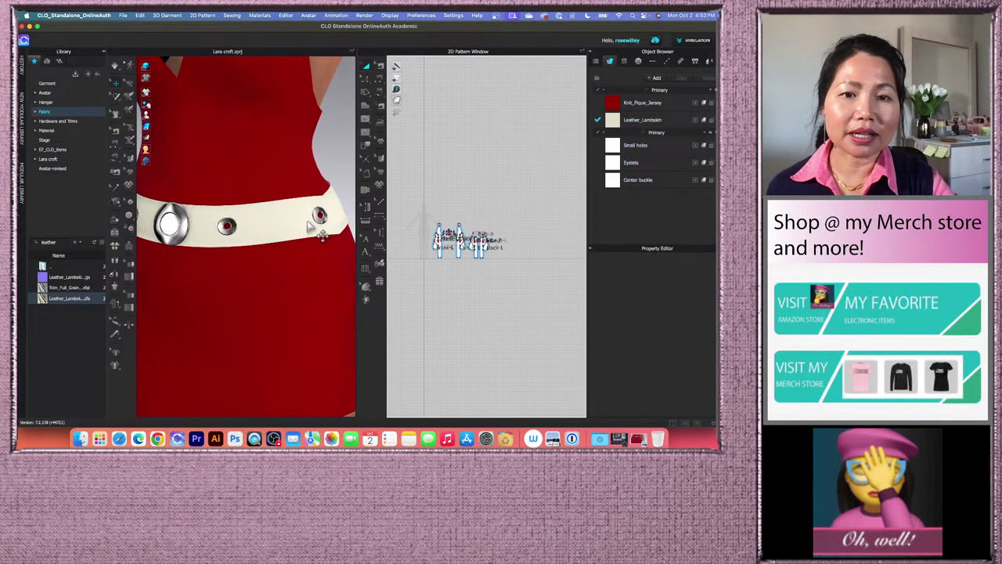
scroll(317, 239, "down", 3)
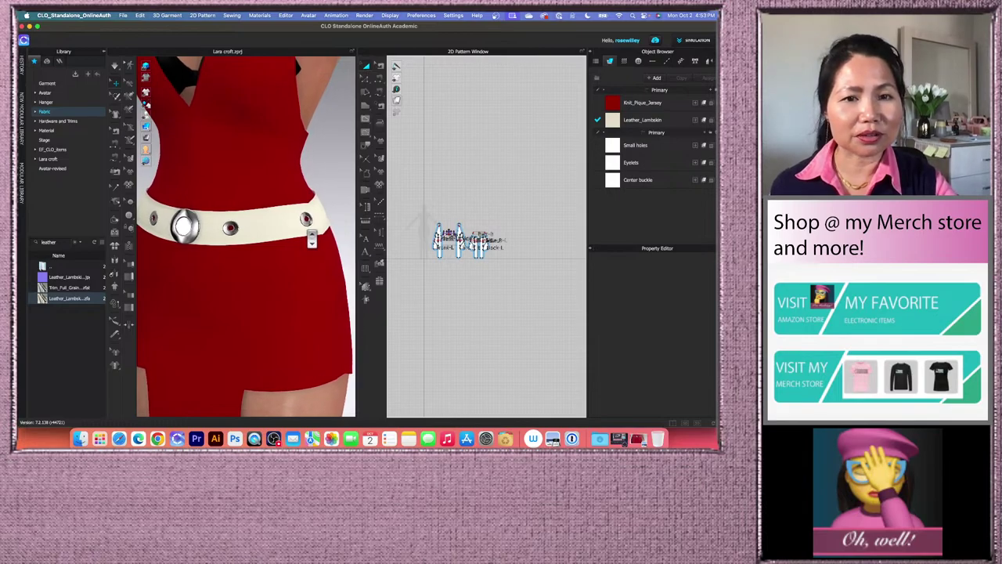
scroll(324, 245, "down", 5)
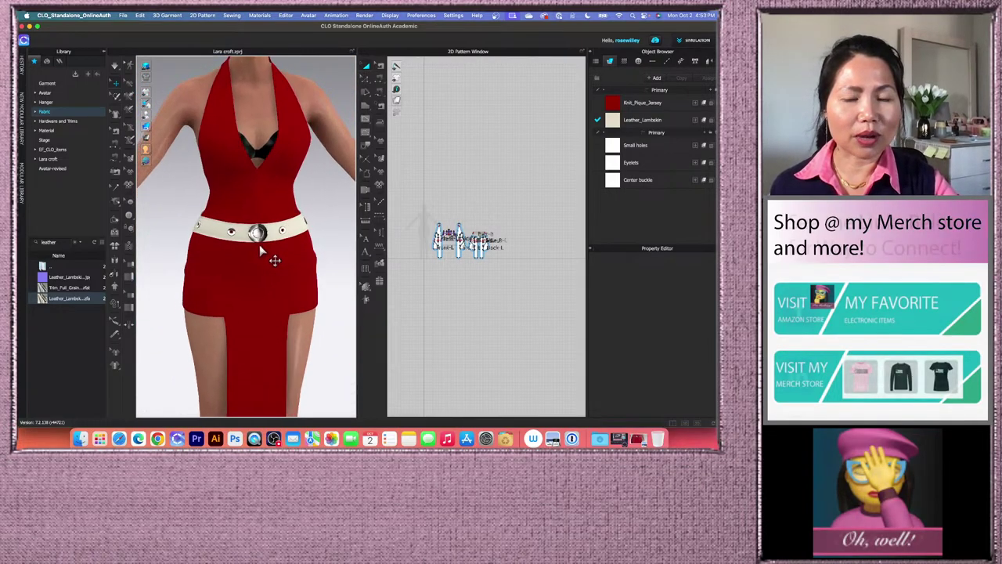
right_click(249, 244)
left_click(318, 203)
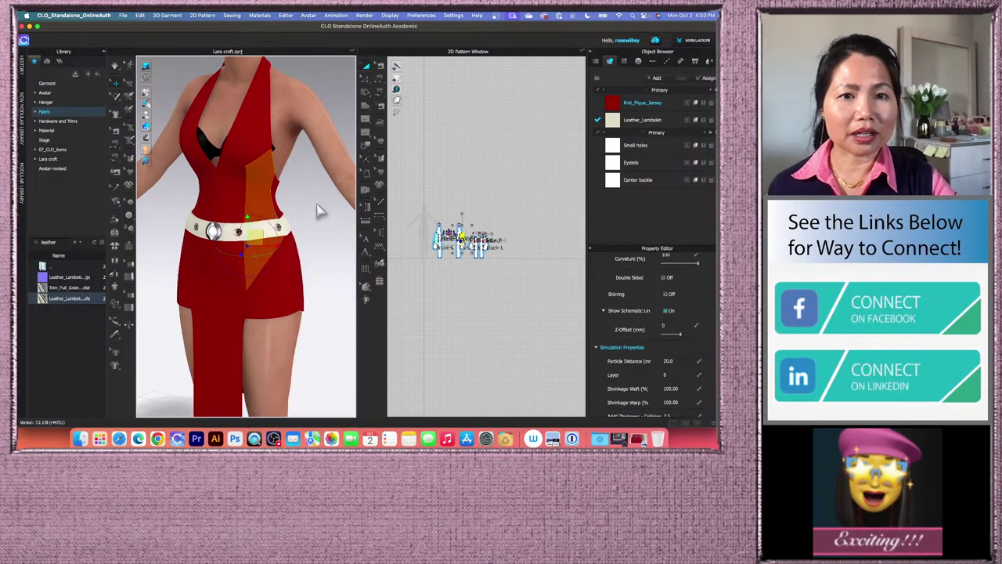
left_click(320, 214)
mouse_move(324, 230)
right_mouse_down()
mouse_move(267, 232)
mouse_move(333, 232)
right_mouse_up()
scroll(335, 231, "up", 5)
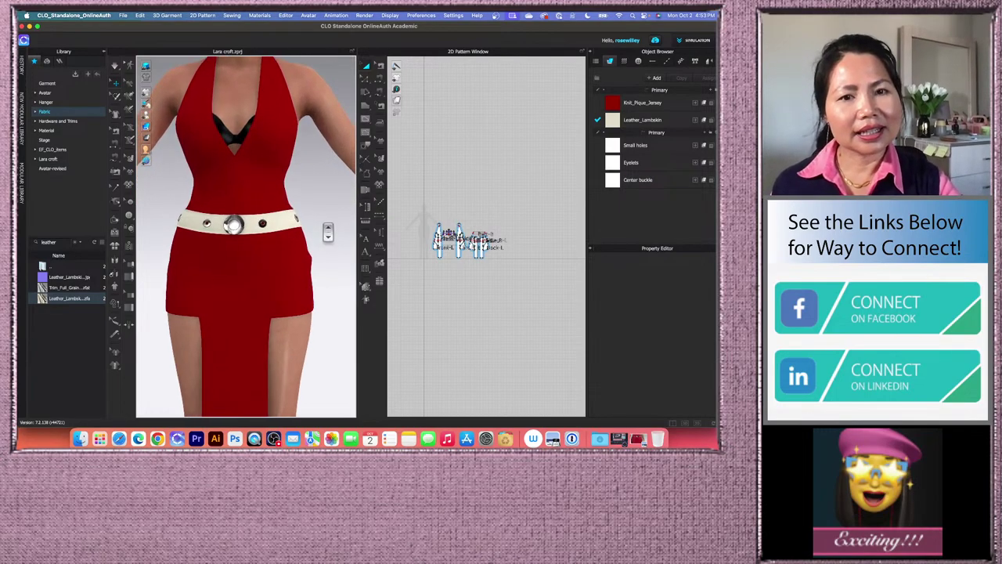
scroll(327, 232, "up", 4)
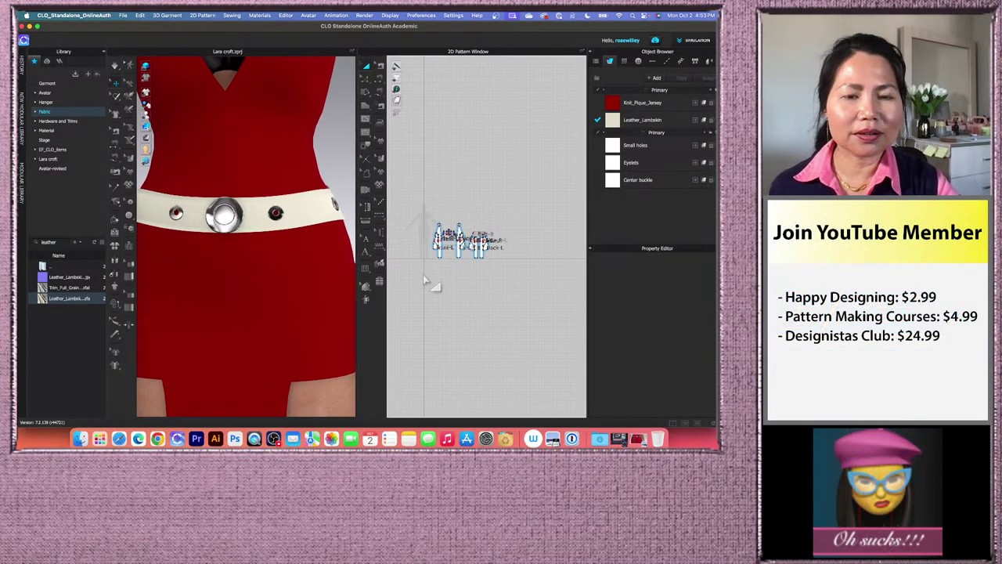
scroll(427, 274, "up", 5)
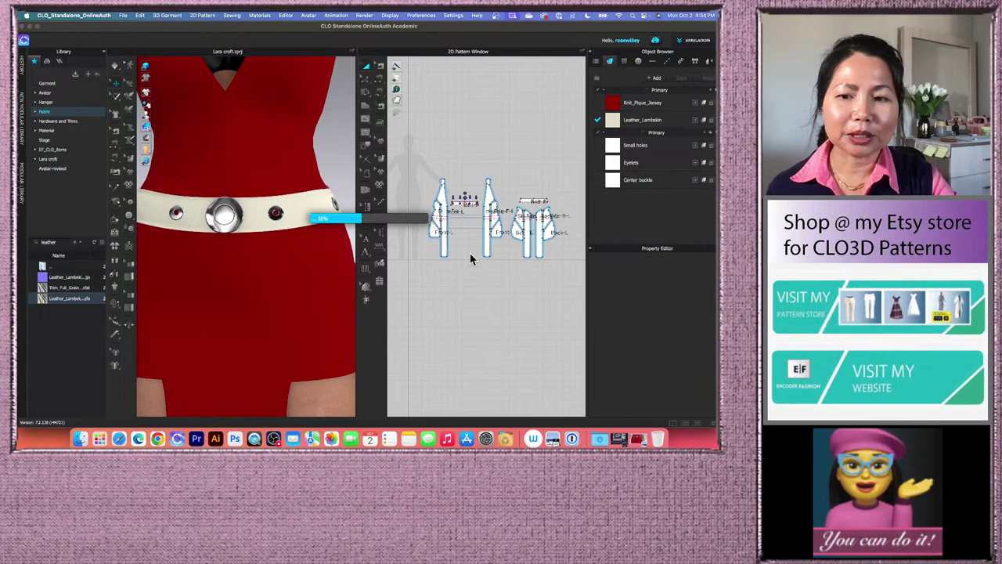
scroll(473, 262, "down", 3)
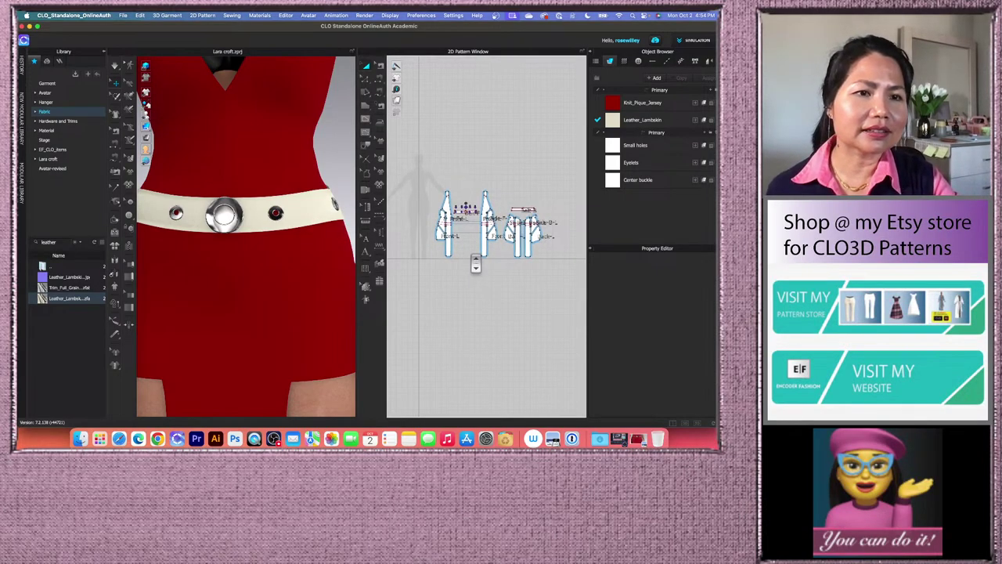
- Open the Lara croft folder in the library and locate the white lace texture images
left_click(60, 112)
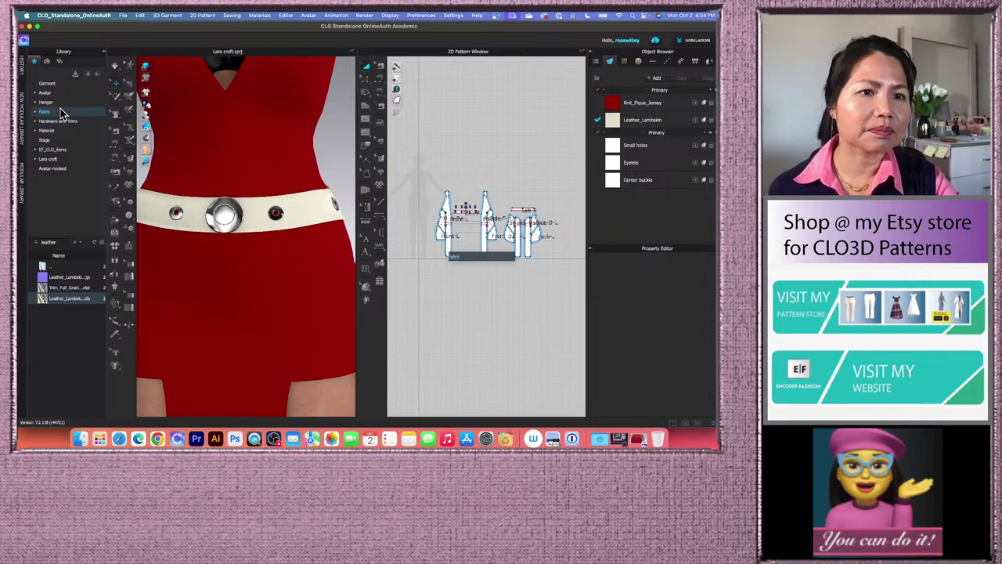
left_click(77, 159)
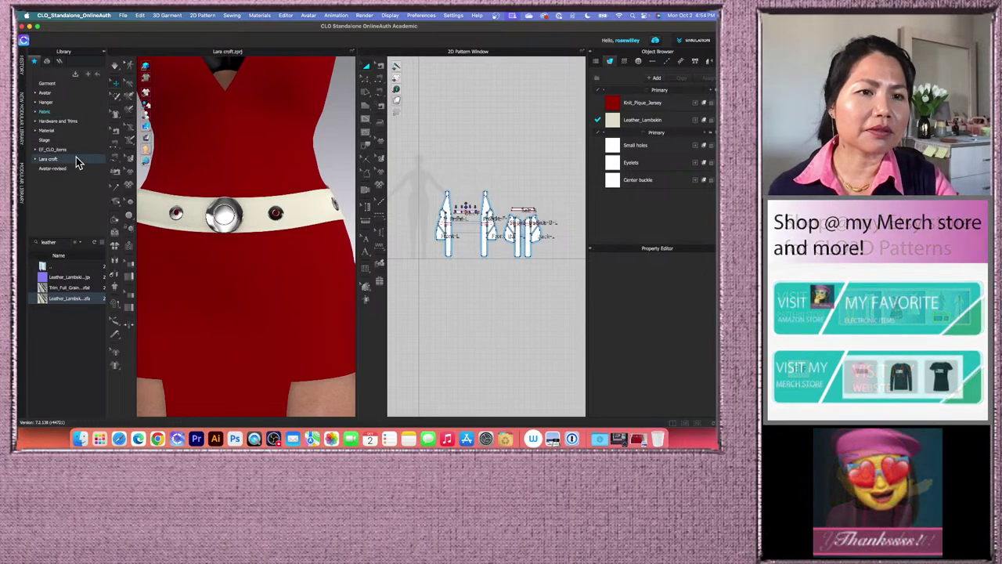
left_click(79, 160)
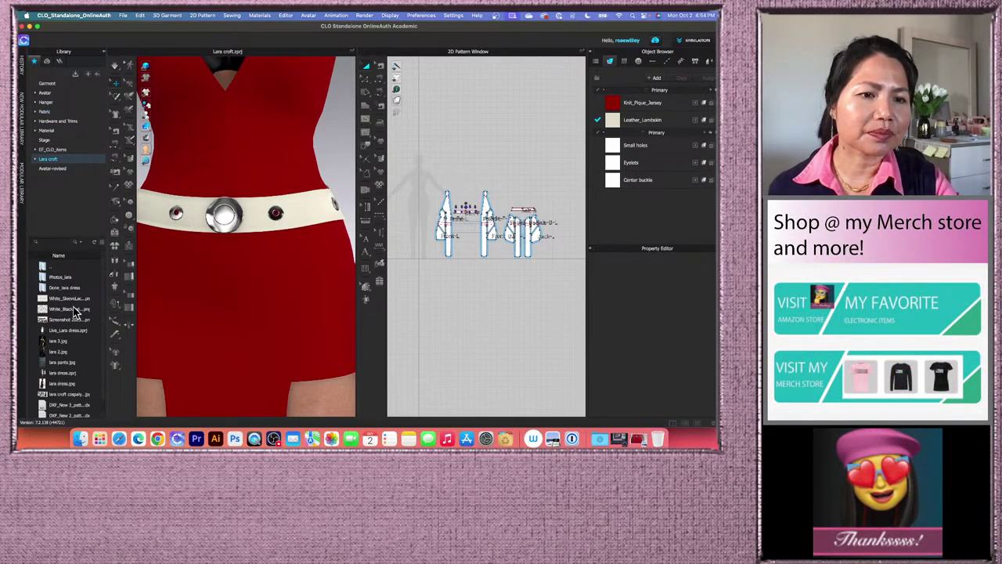
scroll(104, 294, "down", 1)
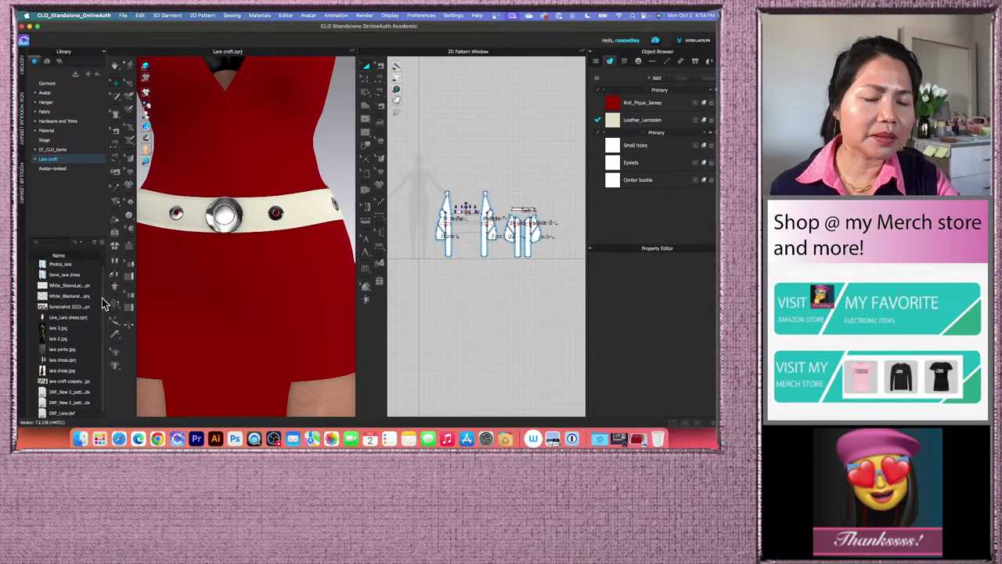
mouse_move(42, 301)
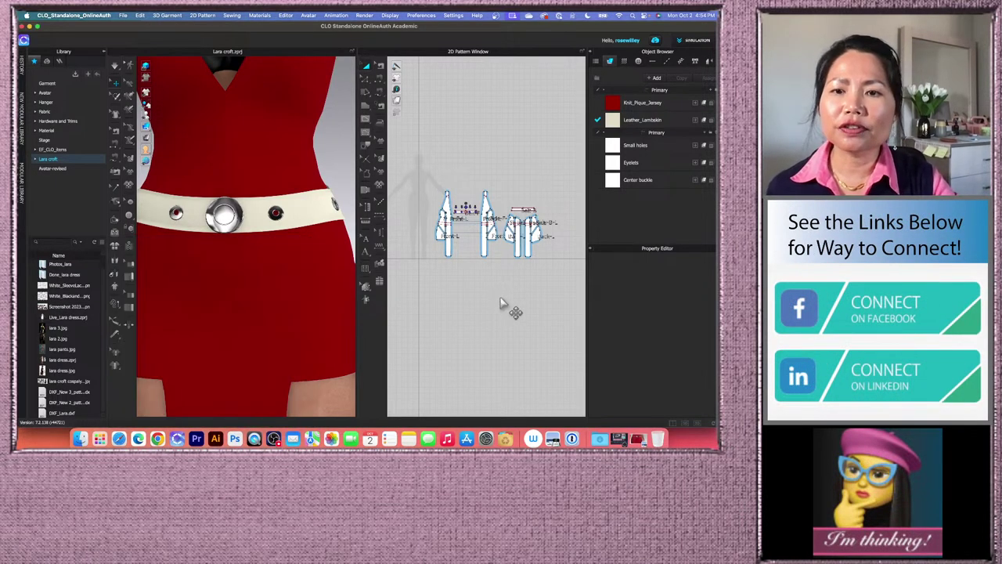
- Duplicate the Knit_Pique_Jersey fabric
left_click(670, 104)
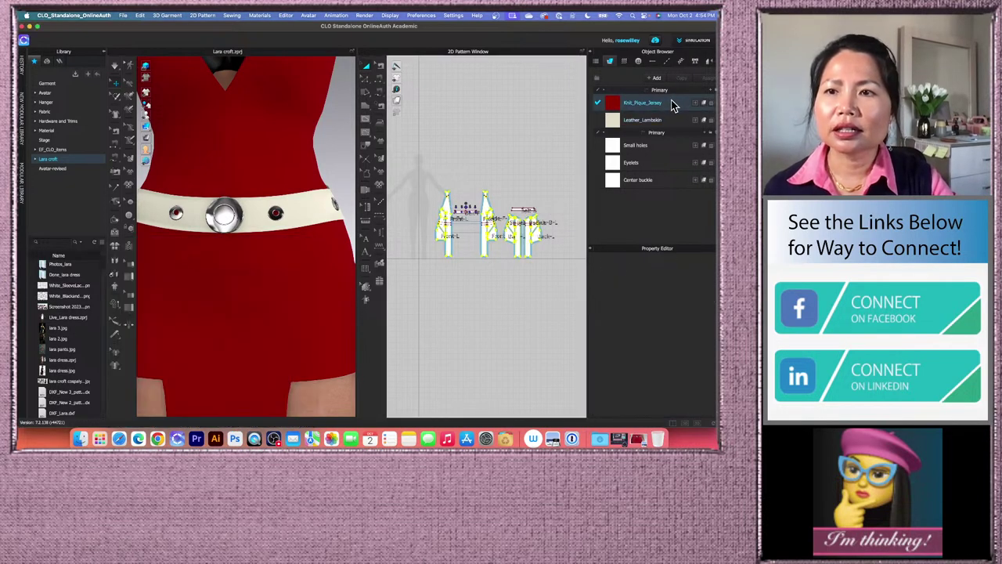
double_click(672, 103)
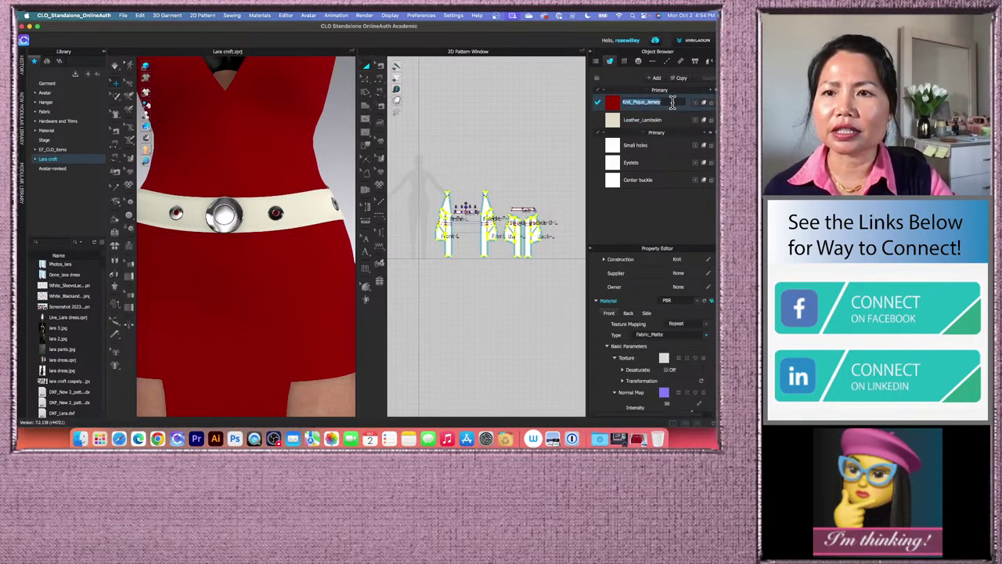
left_click(681, 79)
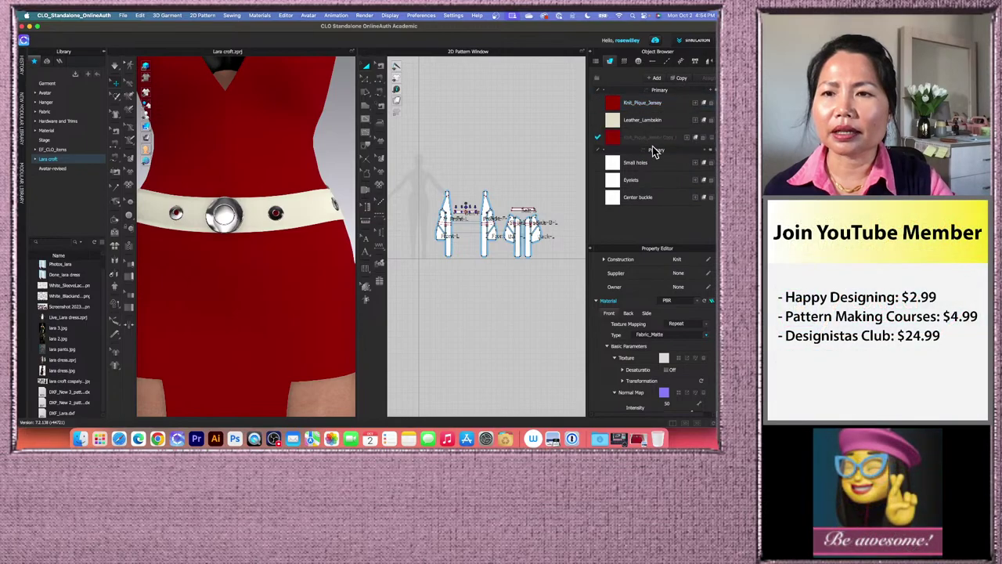
- Rename the copied jersey fabric as Lace
double_click(655, 139)
double_click(656, 139)
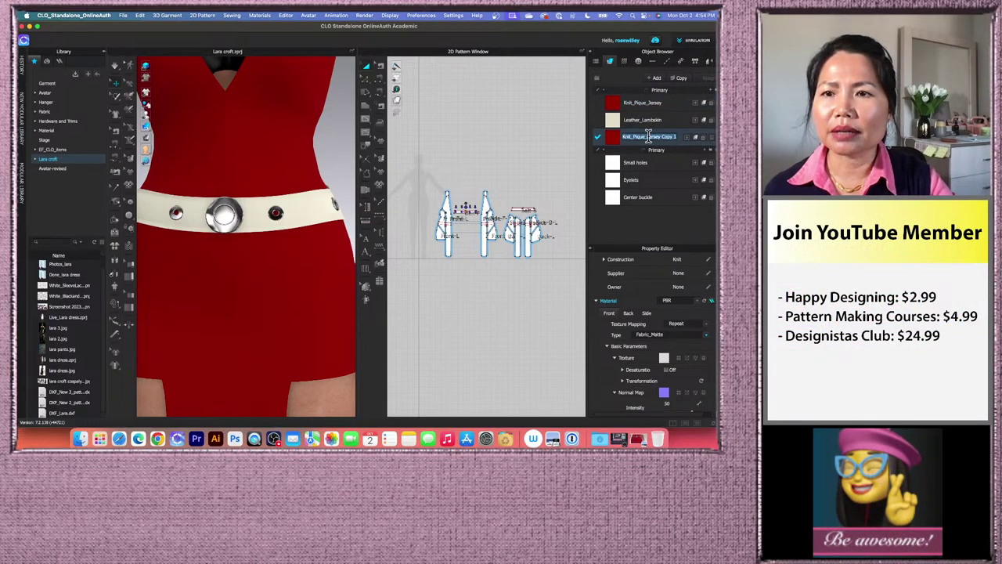
double_click(660, 137)
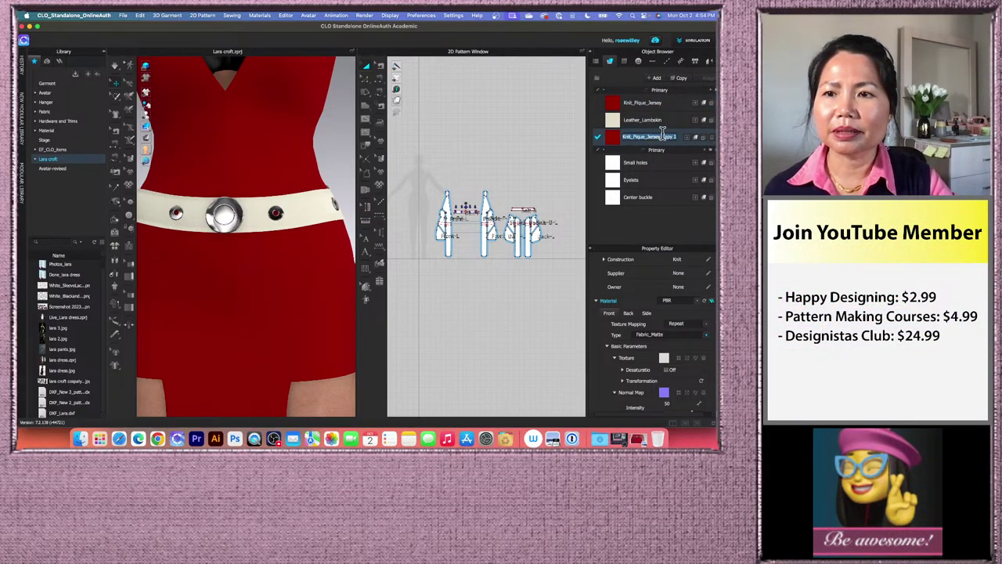
left_click(632, 136)
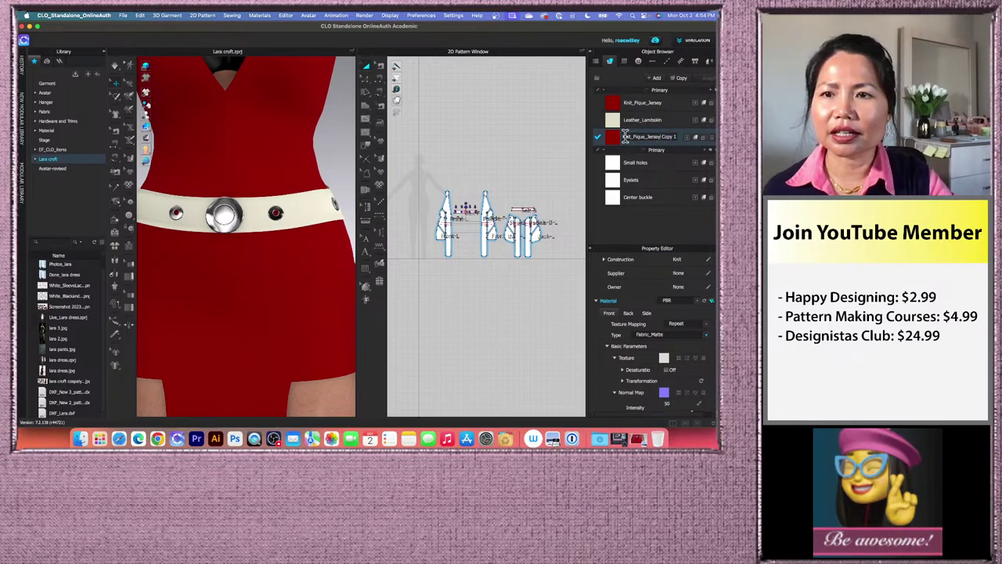
left_click_drag(627, 136, 679, 145)
type("Kla")
key("BackSpace")
key("BackSpace")
key("BackSpace")
type("Lace")
key("Return")
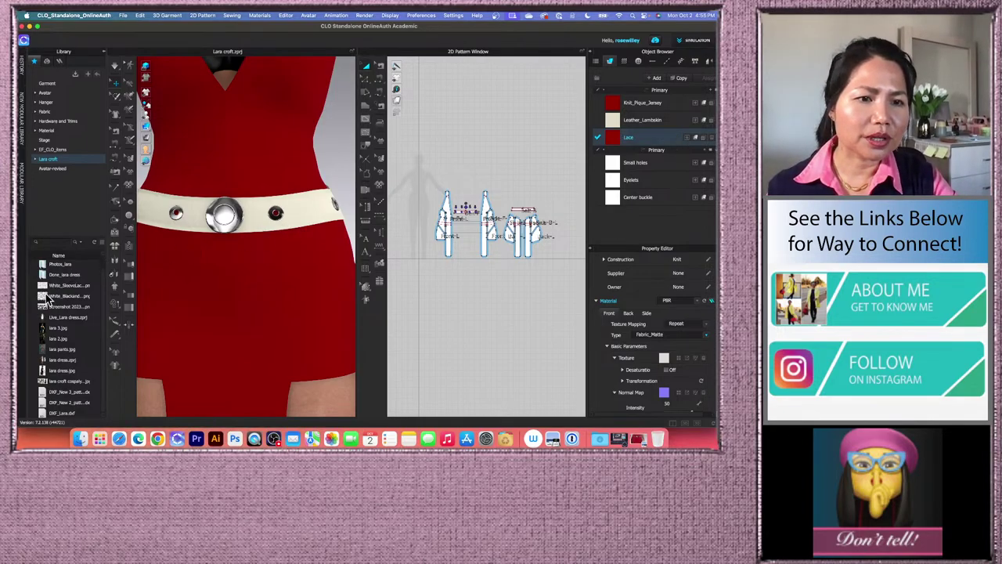
- Apply the White_Blackand lace image from the library as the texture of the Lace fabric
left_click_drag(47, 303, 639, 139)
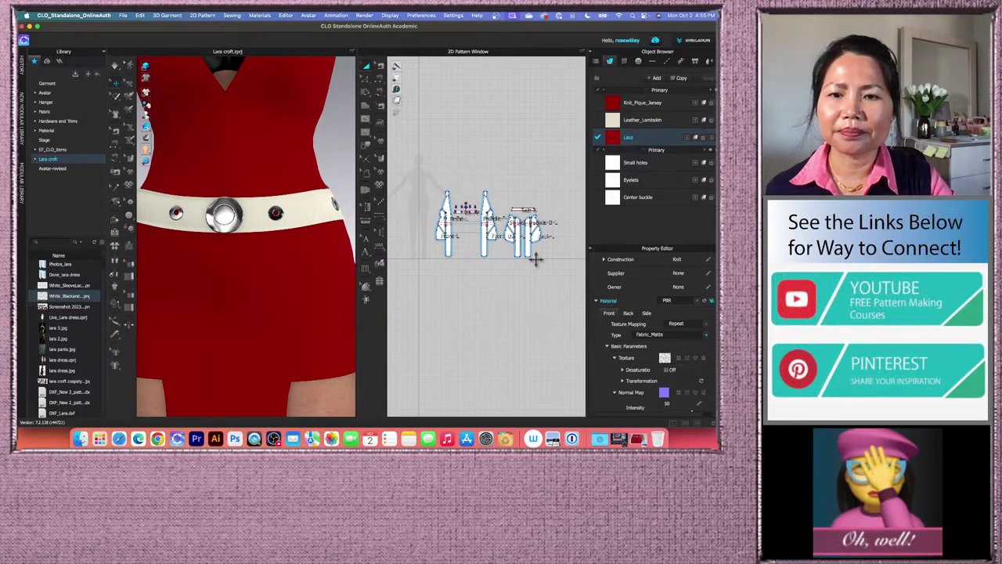
left_click(596, 137)
- Assign the Lace fabric to the back side panels of the dress
scroll(525, 200, "up", 3)
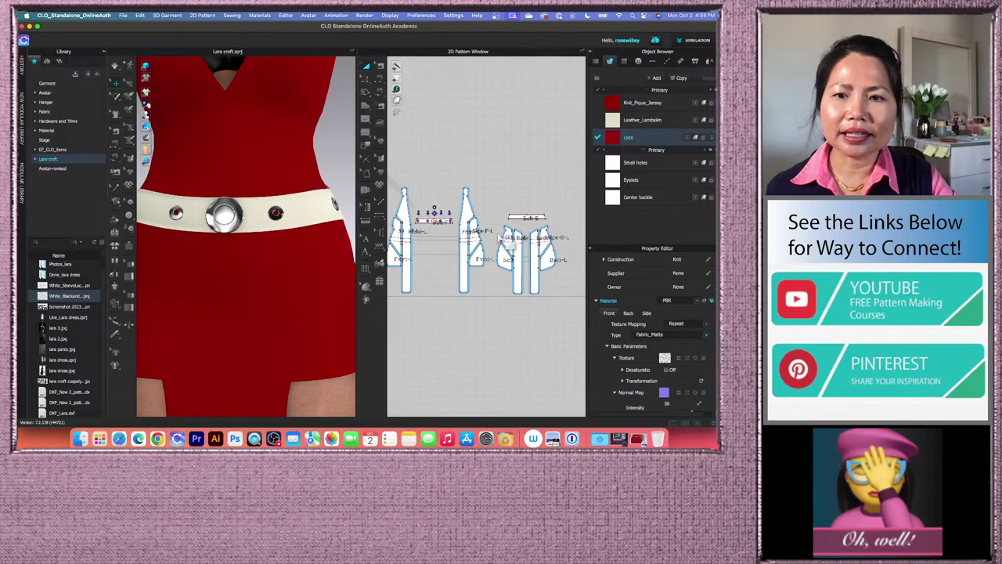
scroll(296, 172, "down", 8)
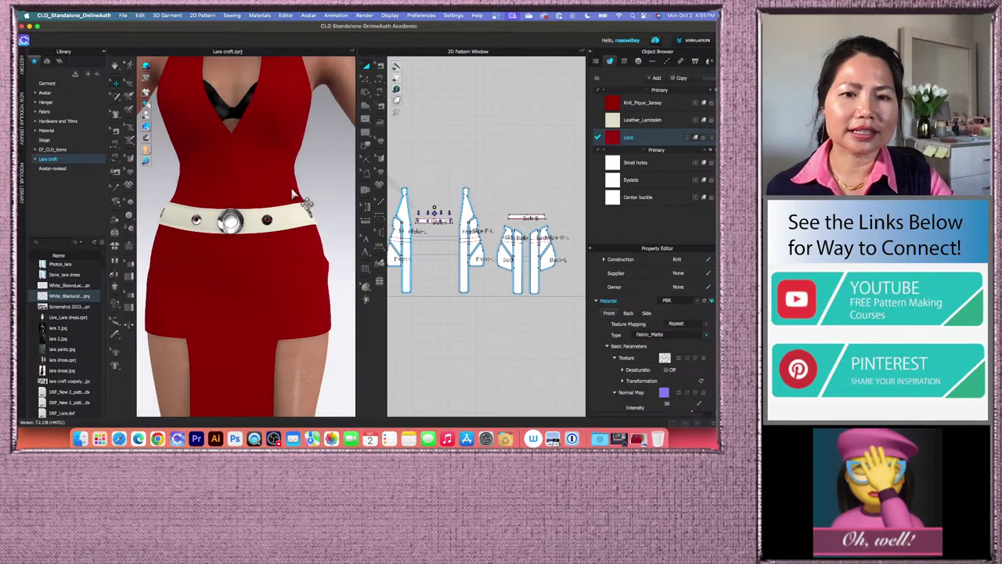
scroll(296, 196, "down", 4)
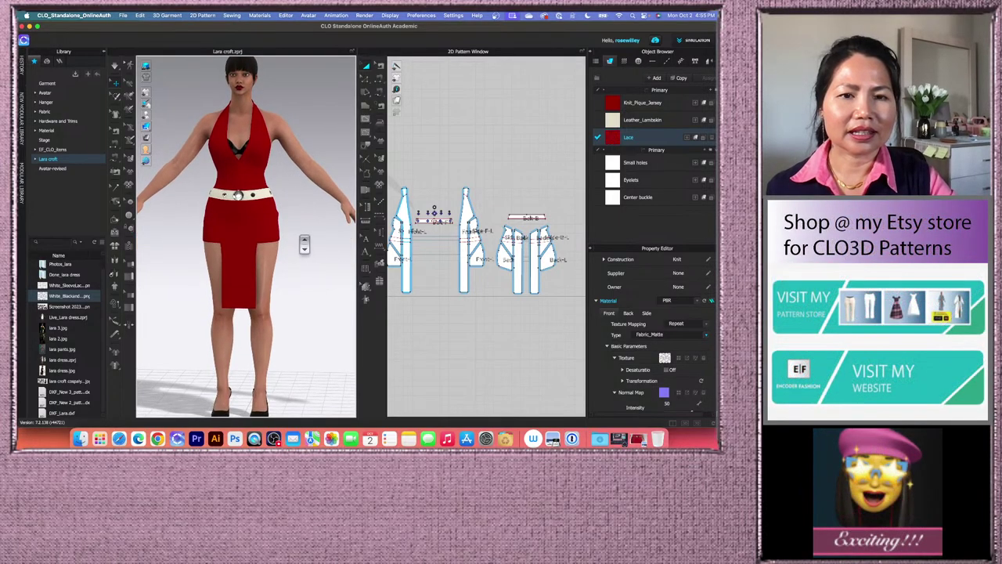
scroll(299, 249, "up", 4)
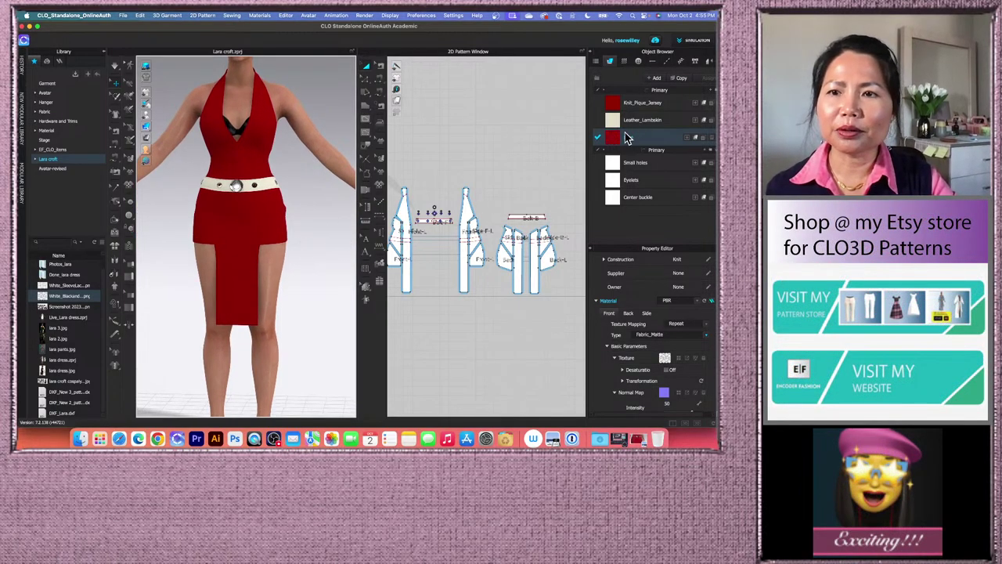
left_click_drag(614, 140, 614, 195)
double_click(617, 138)
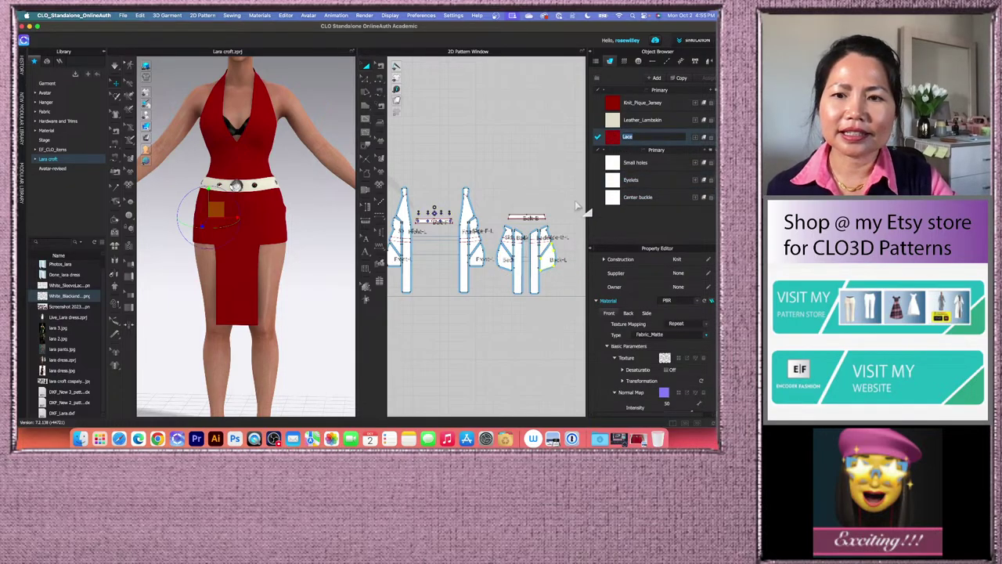
left_click_drag(614, 139, 509, 252)
left_click(615, 141)
left_click_drag(609, 149, 515, 270)
left_click(453, 158)
left_click(644, 138)
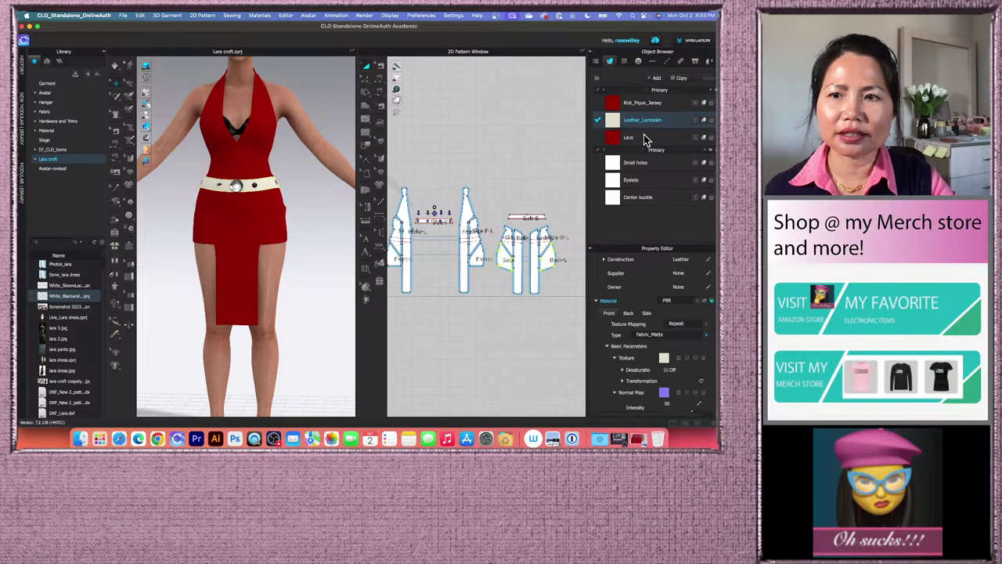
- Assign the Lace fabric to the front side panels of the dress
left_click(616, 180)
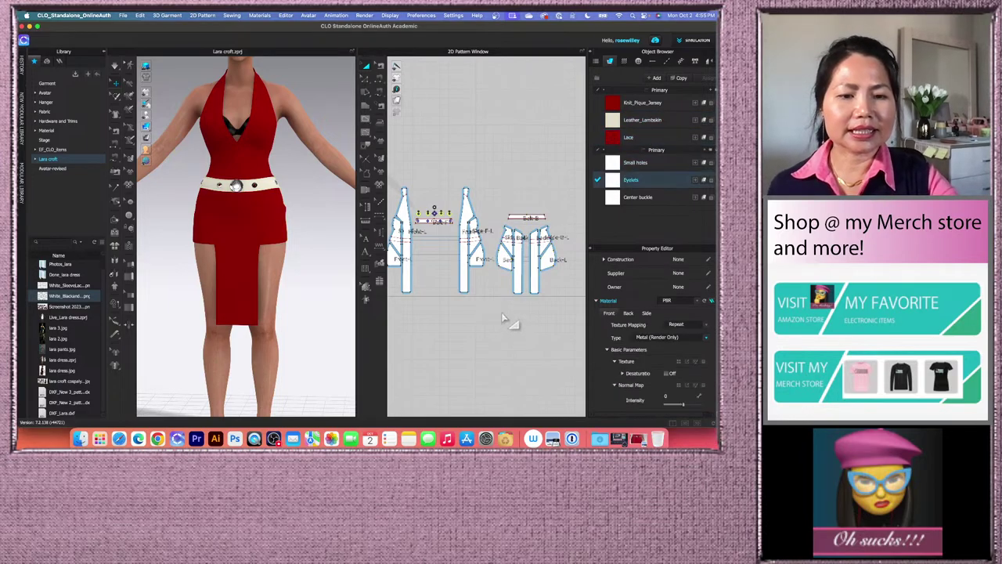
double_click(631, 137)
key("Return")
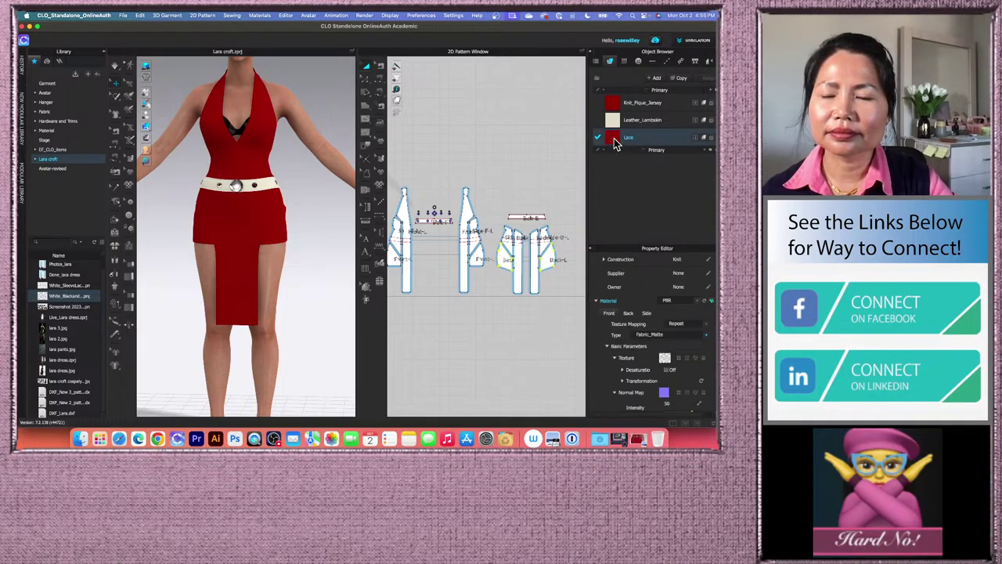
left_click(509, 146)
left_click(599, 137)
double_click(610, 137)
left_click(535, 154)
scroll(478, 188, "down", 3)
left_click(615, 138)
double_click(616, 139)
left_click_drag(615, 138, 420, 233)
left_click(304, 261)
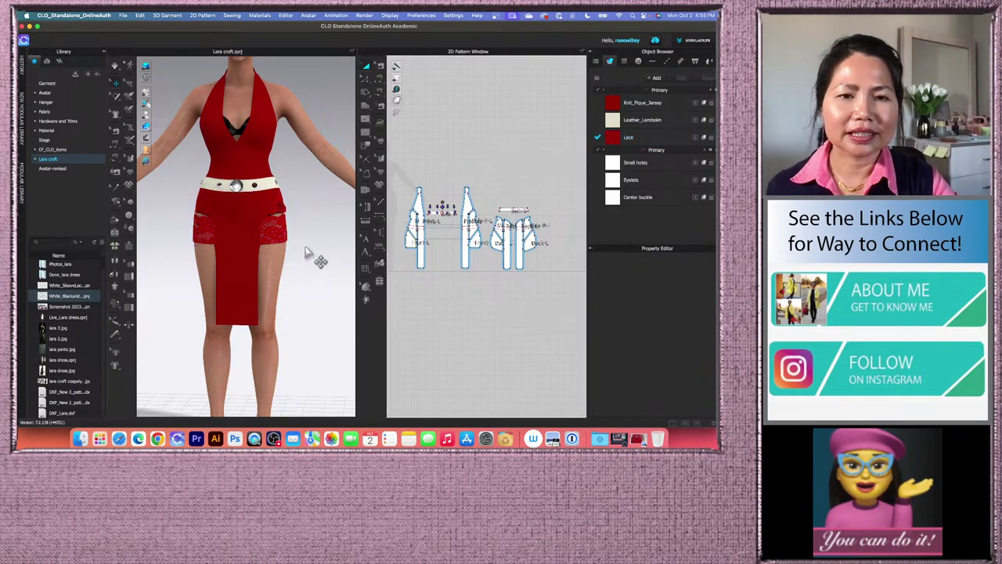
- Shift the lace texture down on the back side panels so its scalloped edge follows the hem
scroll(312, 260, "up", 5)
scroll(308, 258, "up", 4)
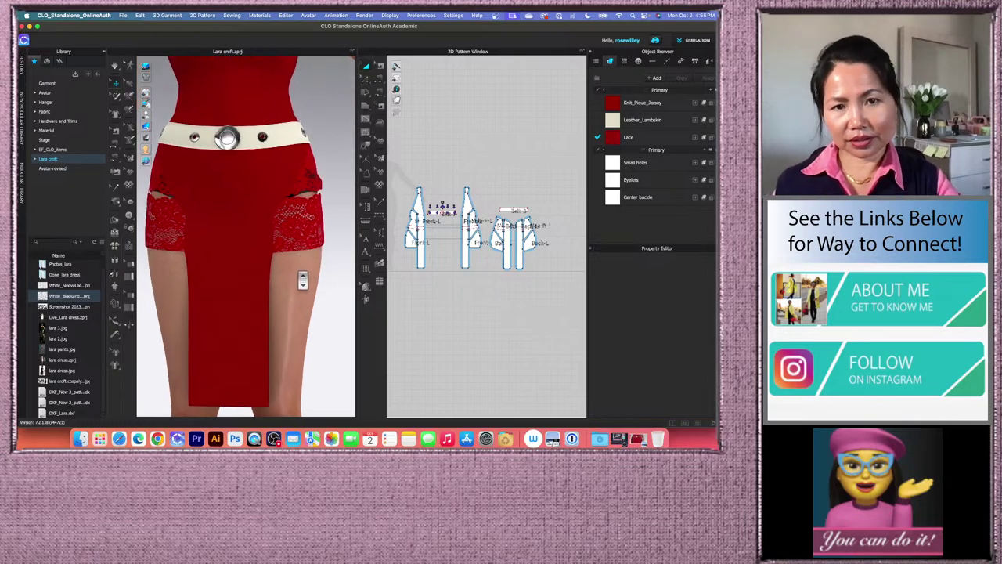
mouse_move(313, 279)
right_mouse_down()
mouse_move(285, 280)
mouse_move(321, 278)
right_mouse_up()
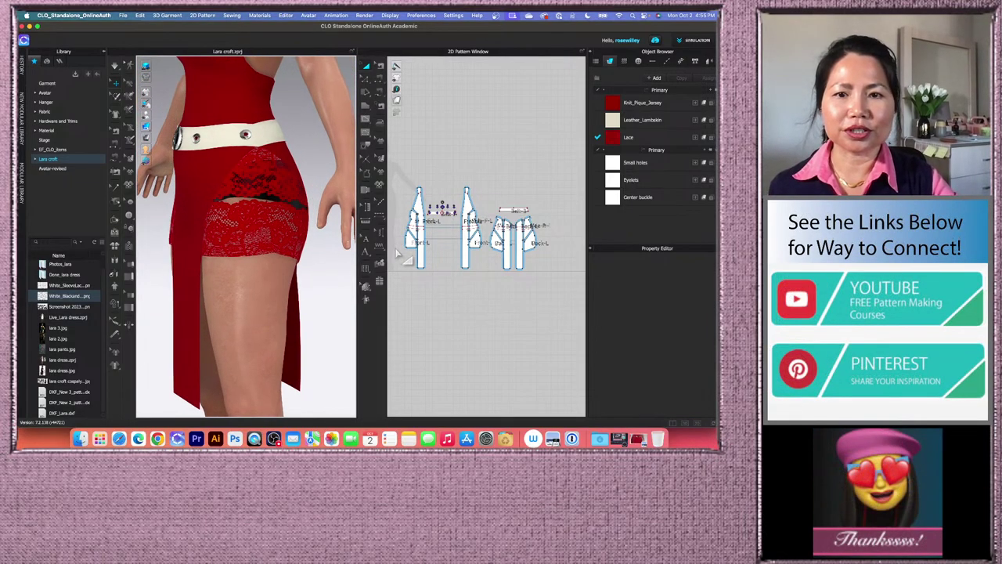
scroll(402, 262, "up", 2)
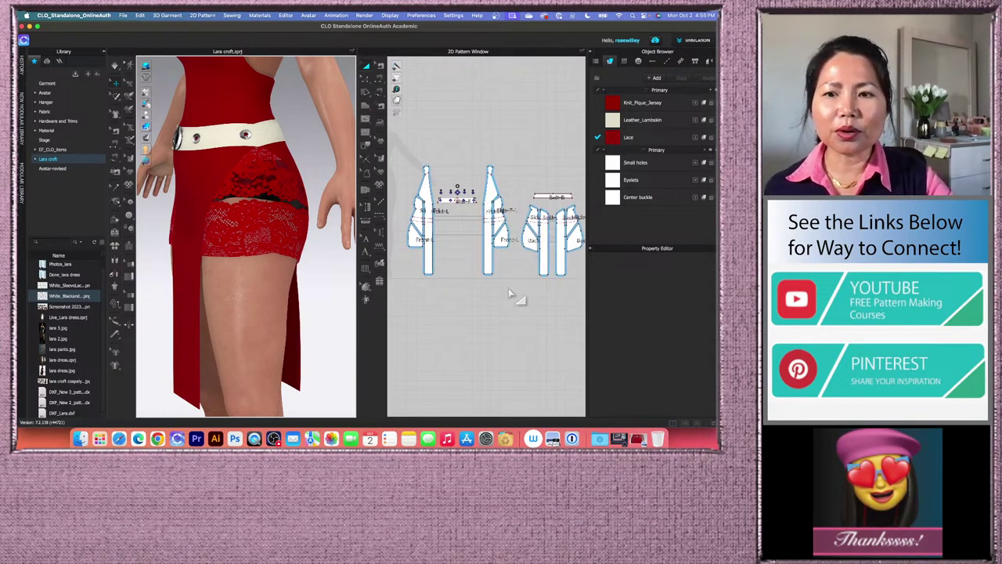
left_click(415, 237)
left_click(503, 237, "shift")
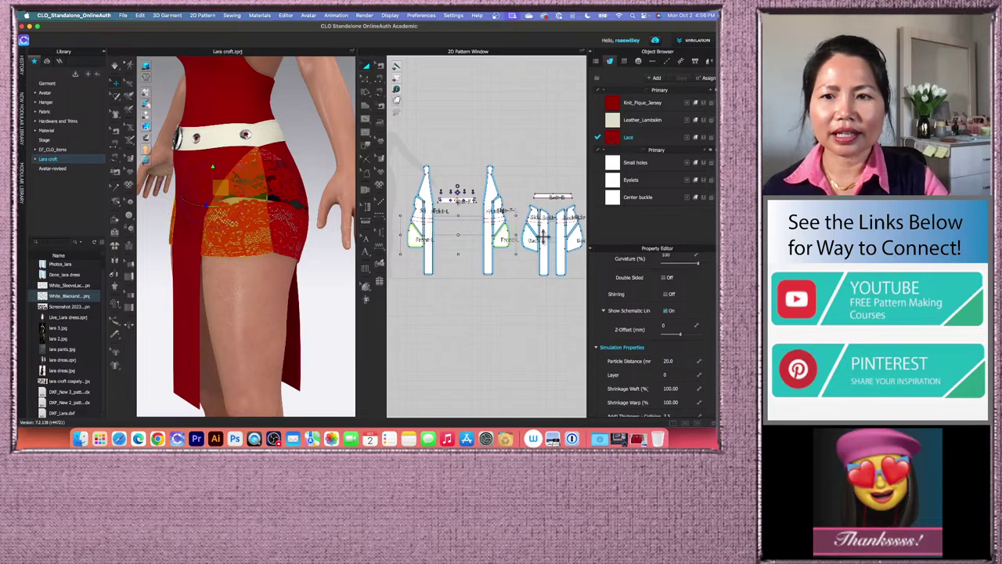
left_click(531, 239, "shift")
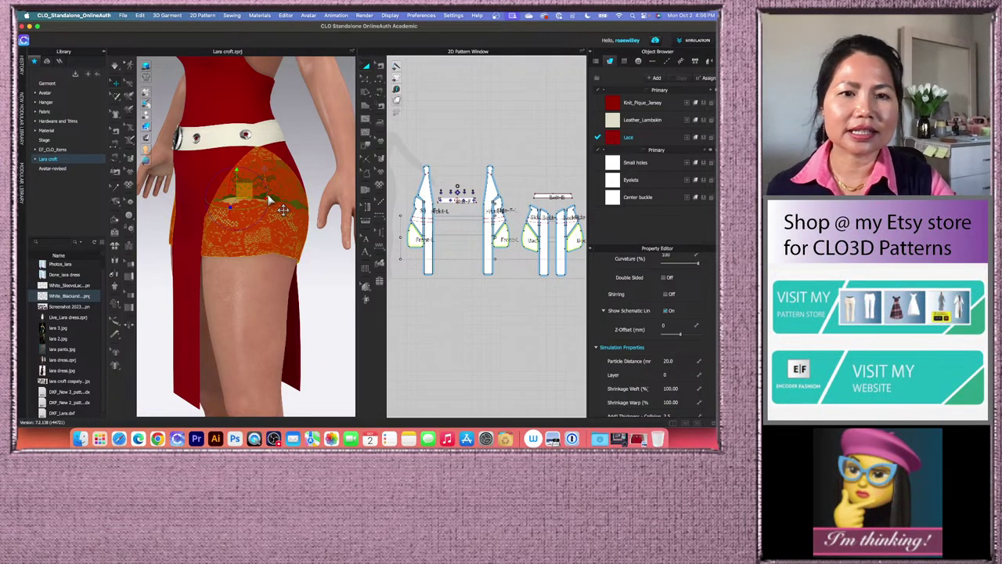
left_click(132, 162)
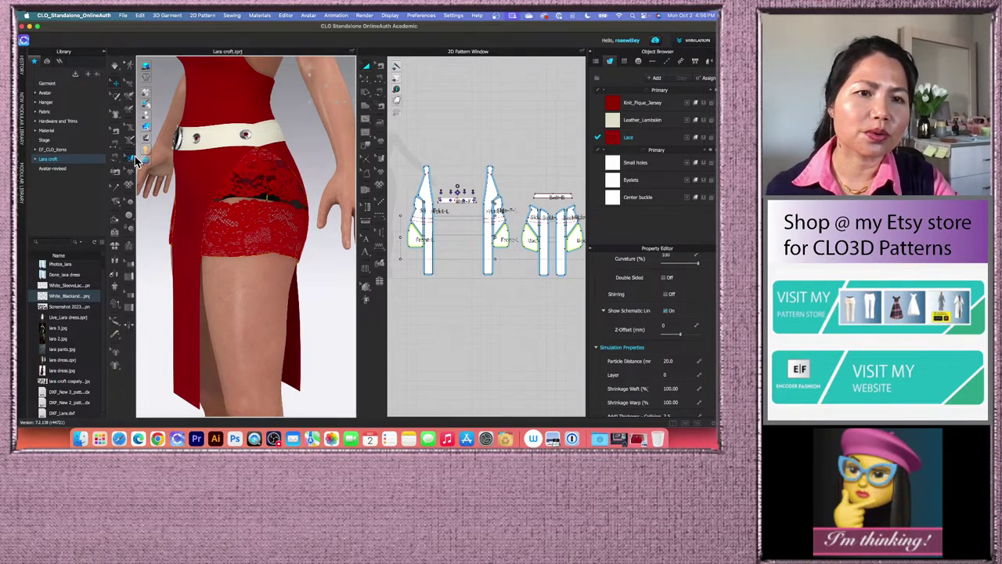
left_click(267, 188)
left_click_drag(267, 188, 280, 241)
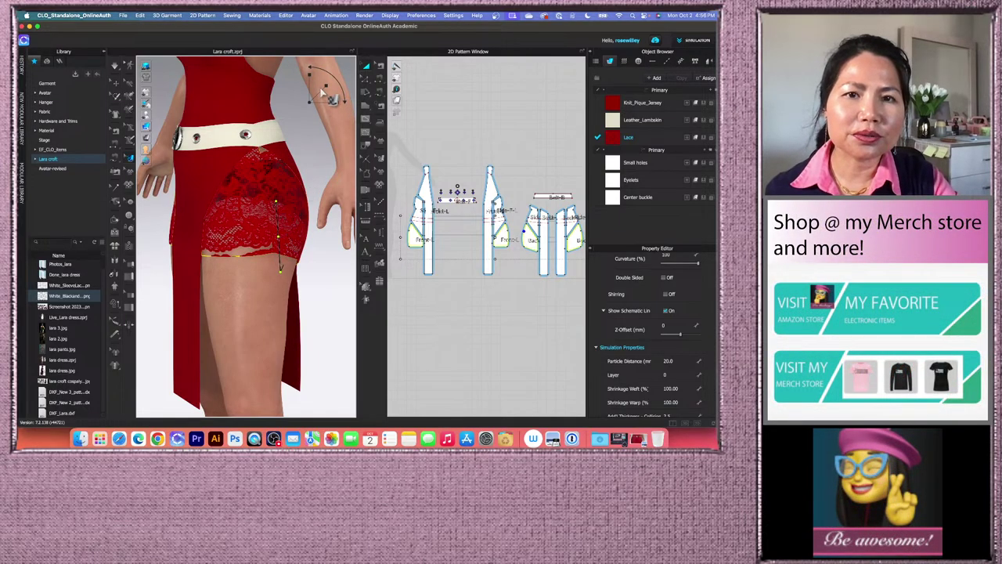
- Reposition the lace texture on the front side panels to line up its scalloped edge with the back panels at the hem
left_click_drag(322, 92, 317, 95)
left_click_drag(268, 221, 290, 208)
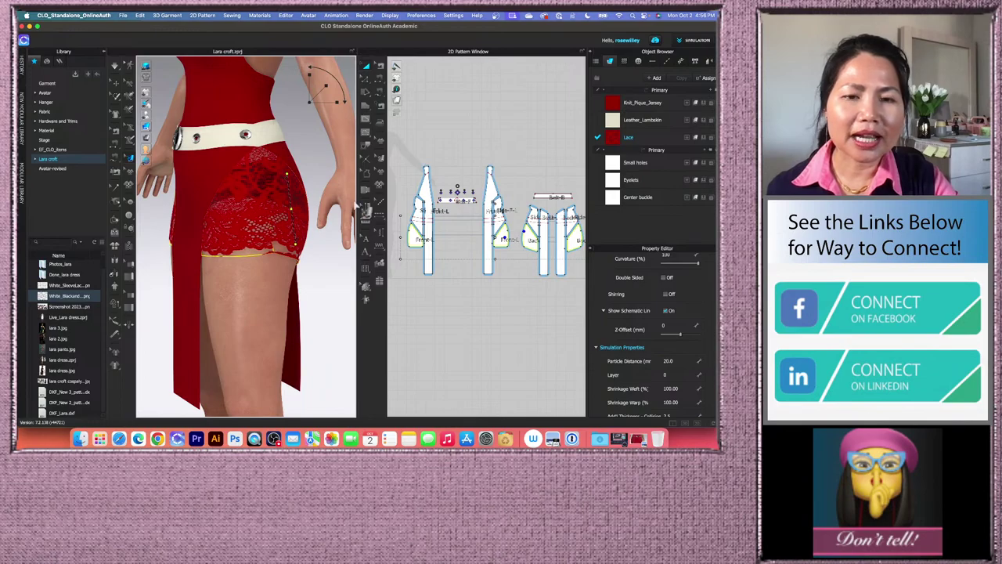
left_click(408, 239)
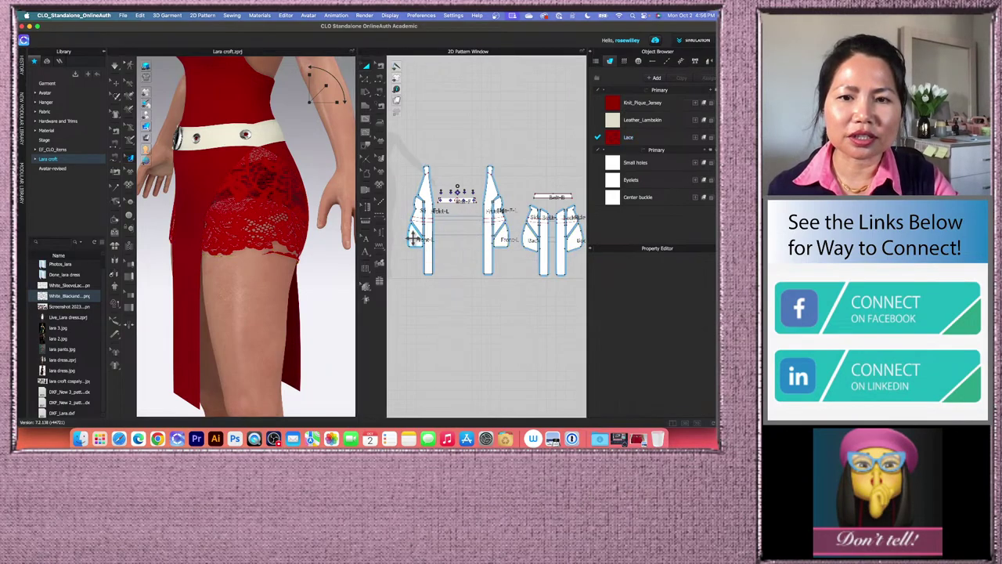
left_click(412, 238)
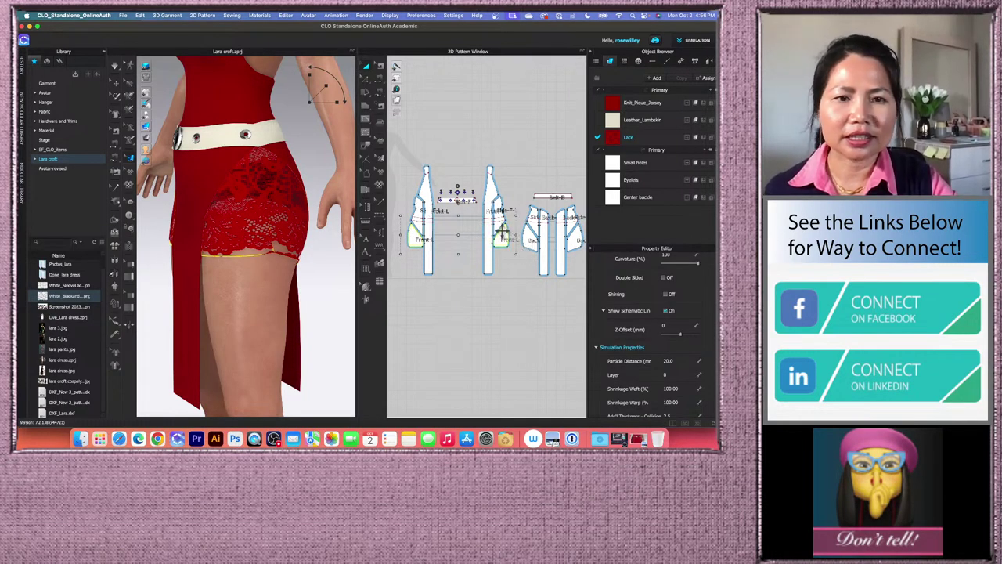
right_click_drag(234, 263, 248, 262)
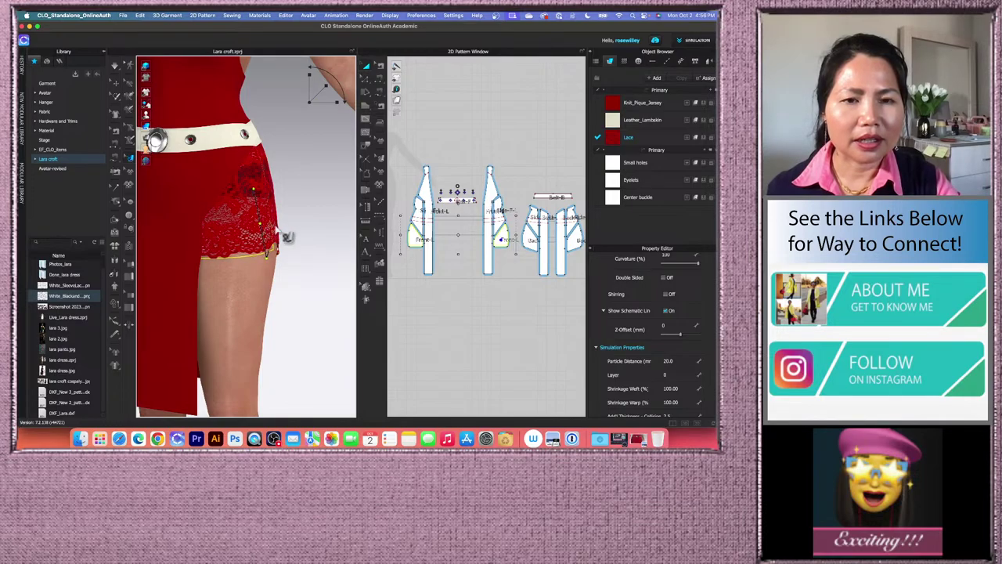
left_click(321, 246)
- Adjust the lace texture placement on the front side panel over the avatar's right hip
scroll(322, 261, "down", 2)
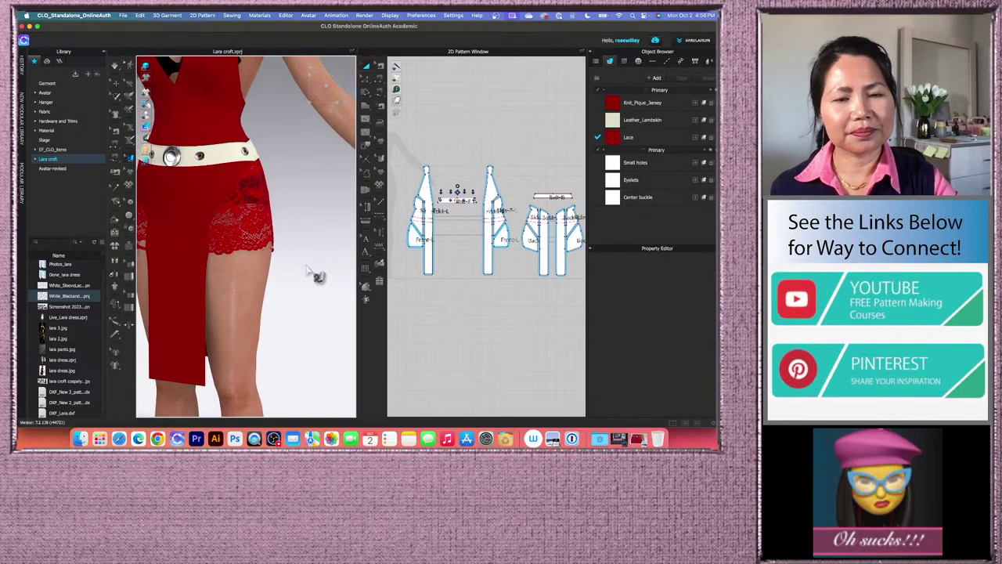
scroll(317, 275, "down", 2)
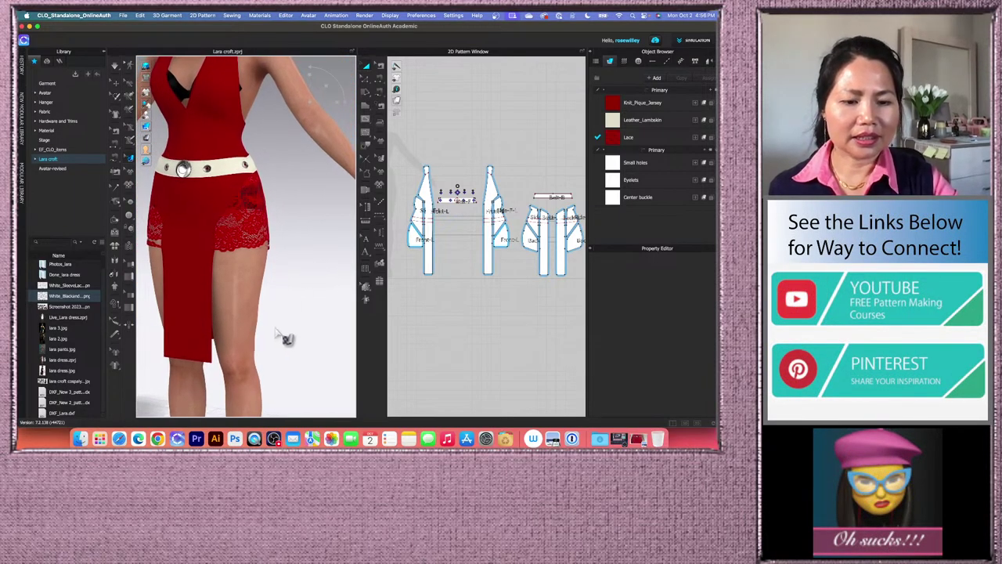
right_click_drag(264, 342, 234, 285)
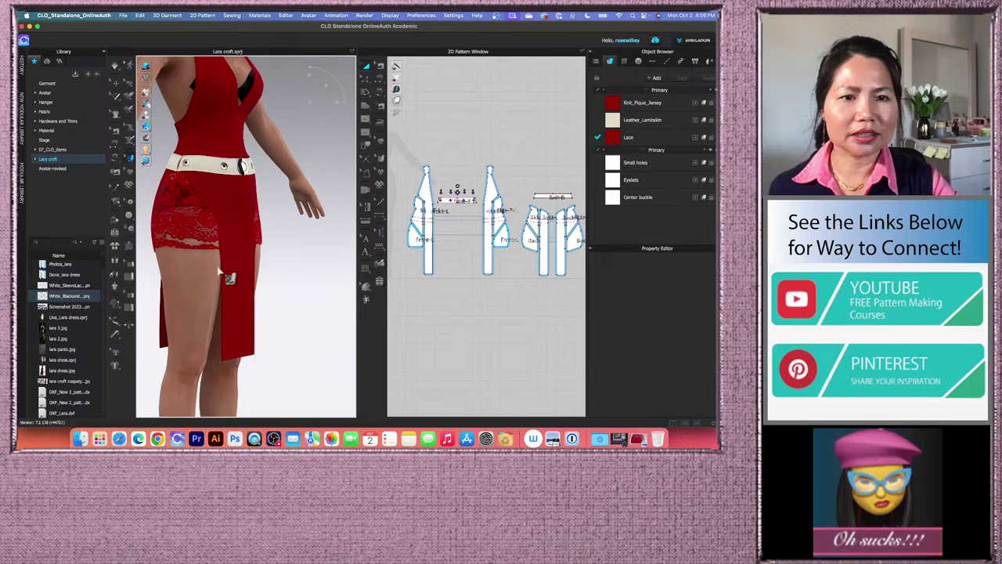
left_click(198, 225)
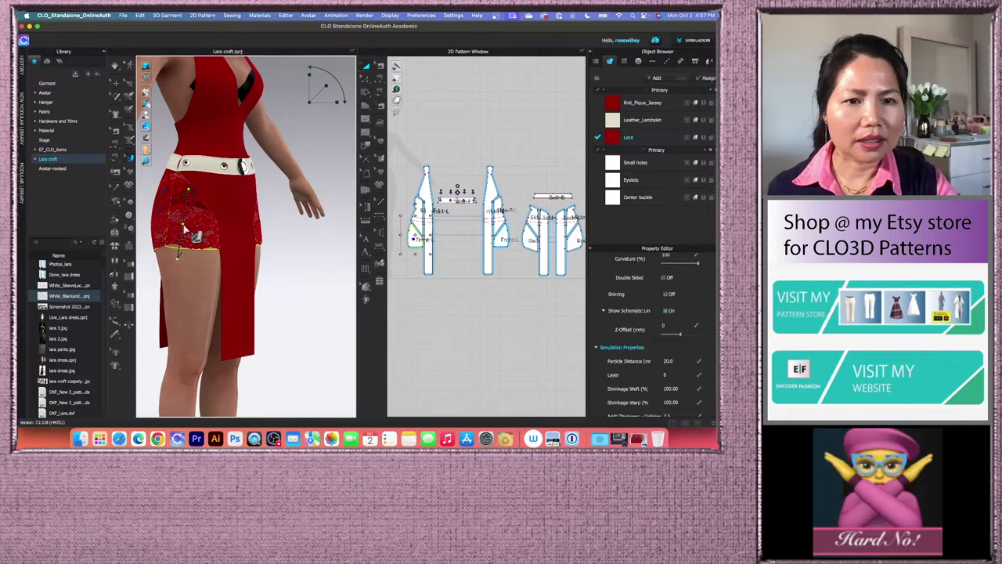
left_click(306, 259)
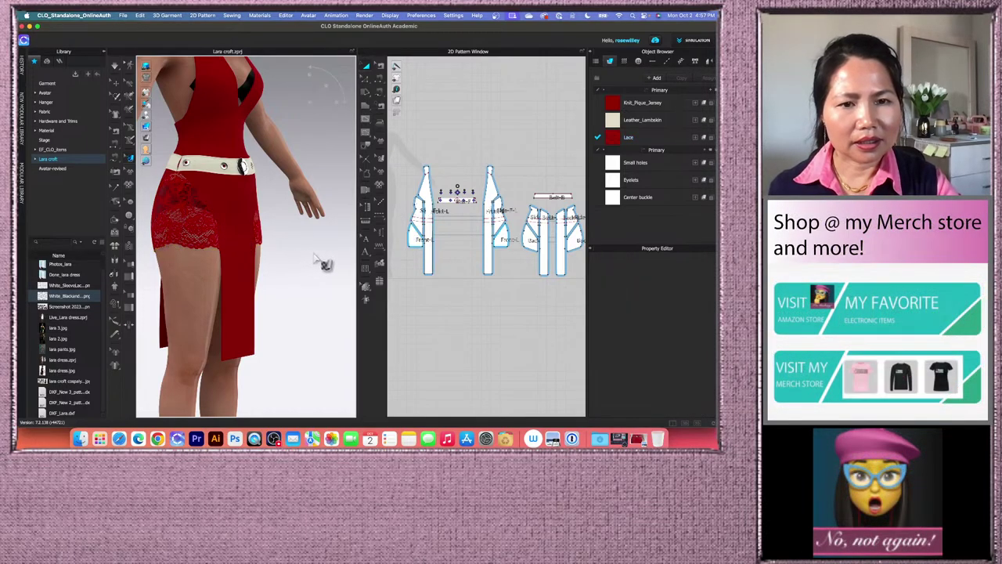
- Reposition the lace motif on the front side panel over the avatar's left hip
right_click_drag(324, 266, 278, 264)
left_click(249, 227)
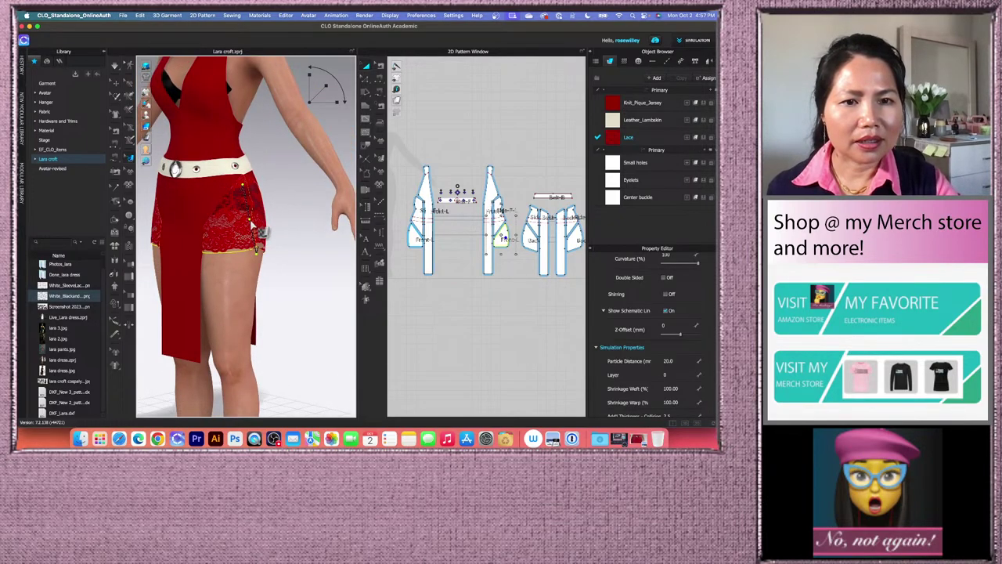
left_click(288, 277)
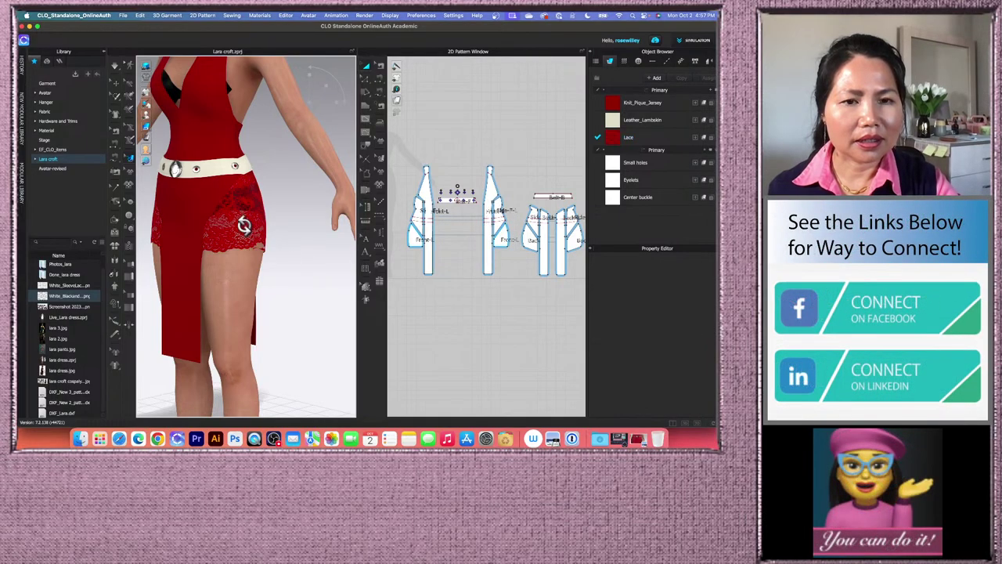
left_click(252, 213)
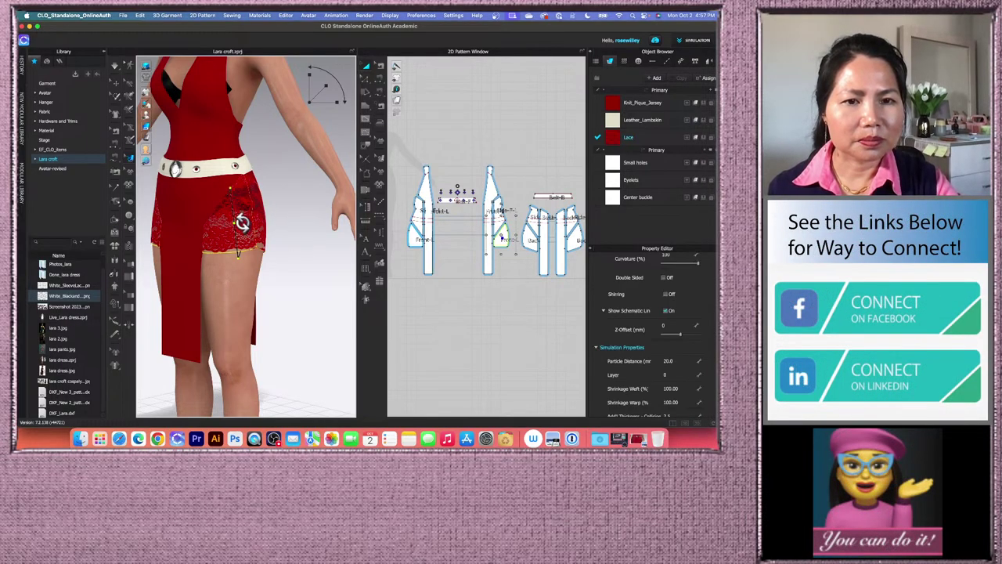
left_click_drag(244, 217, 256, 213)
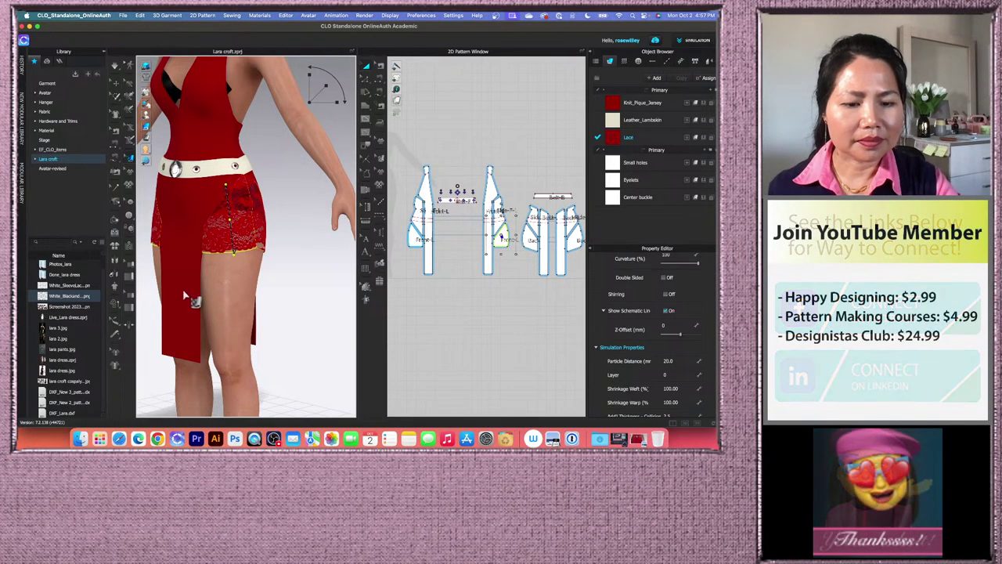
- Fine-tune the lace placement on the right hip's front side panel and check the whole dress from the front
right_click_drag(202, 270, 262, 284)
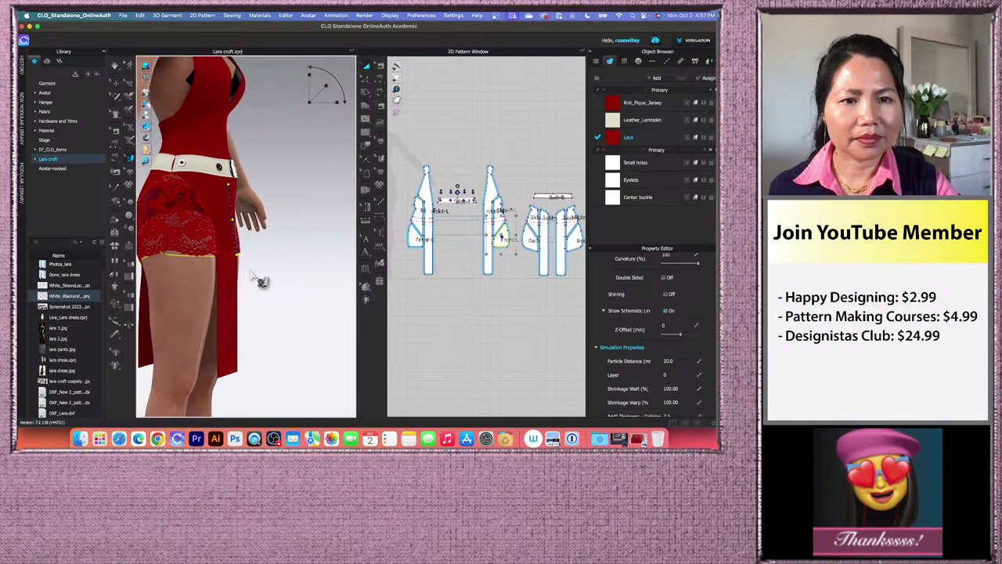
left_click(187, 227)
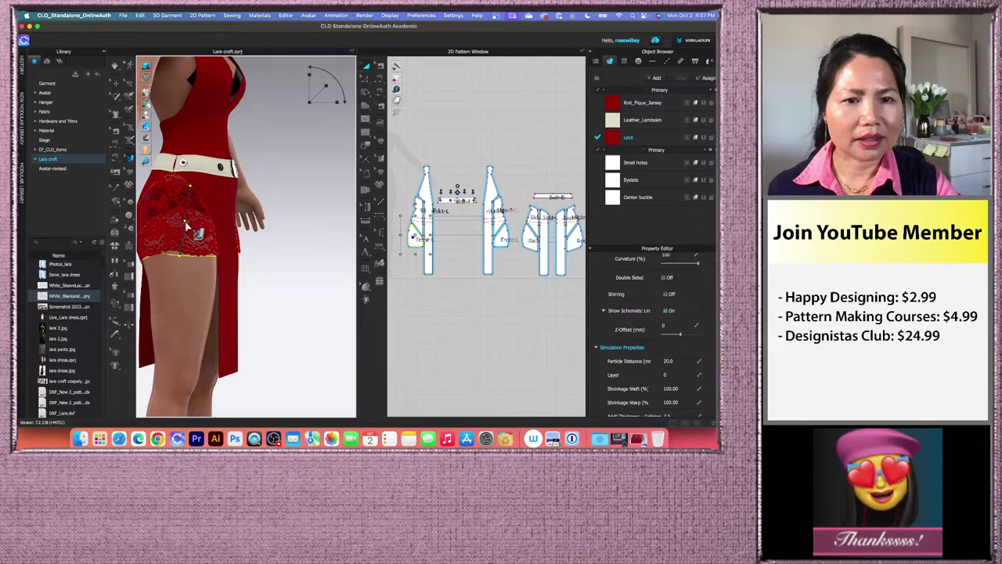
left_click(306, 271)
key("0")
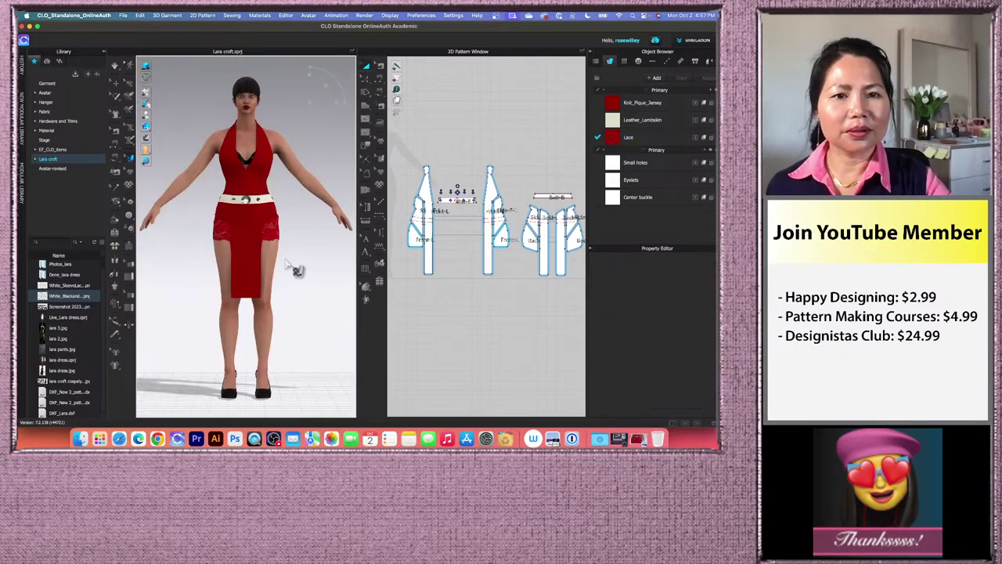
scroll(313, 269, "up", 5)
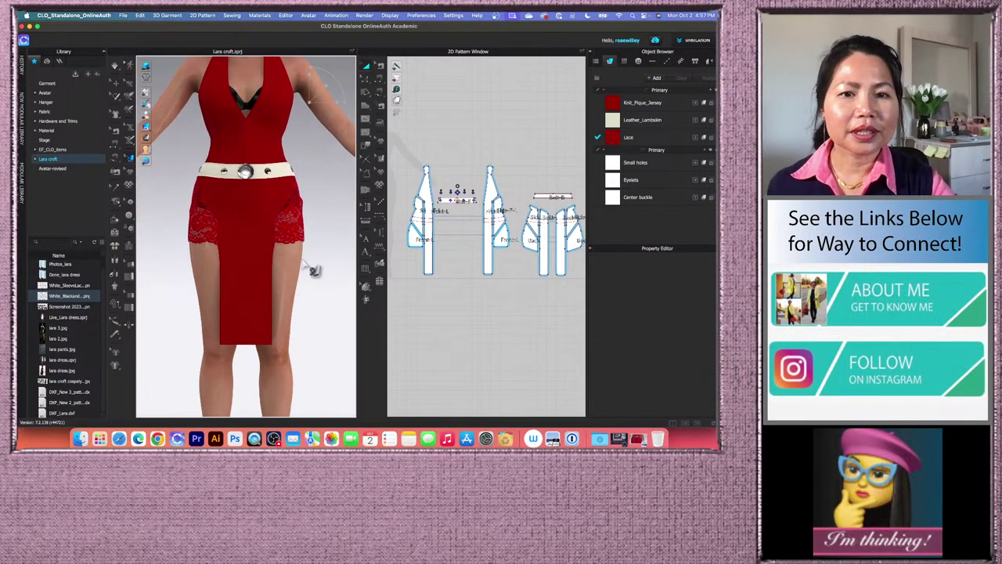
scroll(305, 277, "down", 2)
scroll(304, 282, "down", 2)
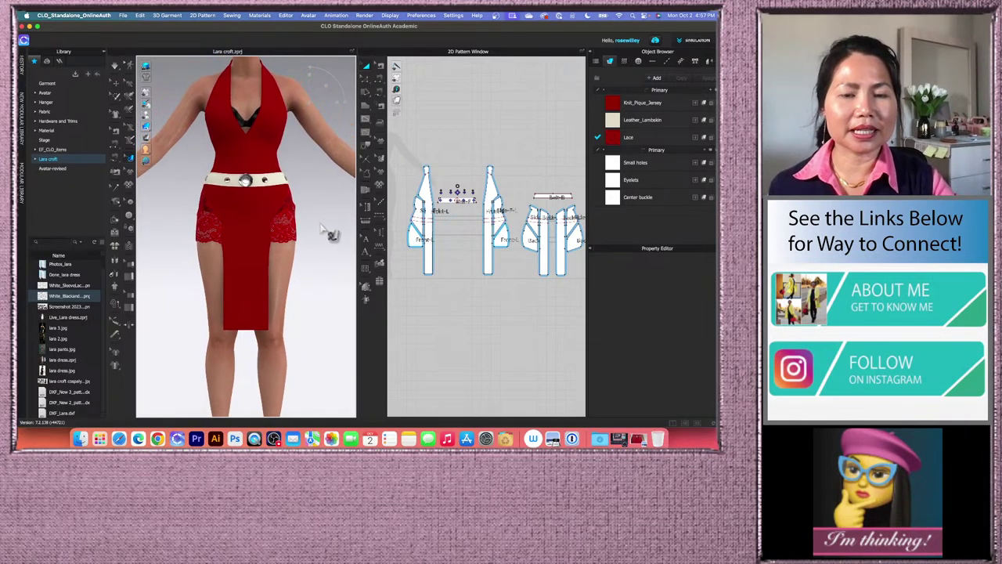
- Set the avatar's underwear style to Nude in its skin style configuration
scroll(318, 278, "down", 3)
left_click(117, 84)
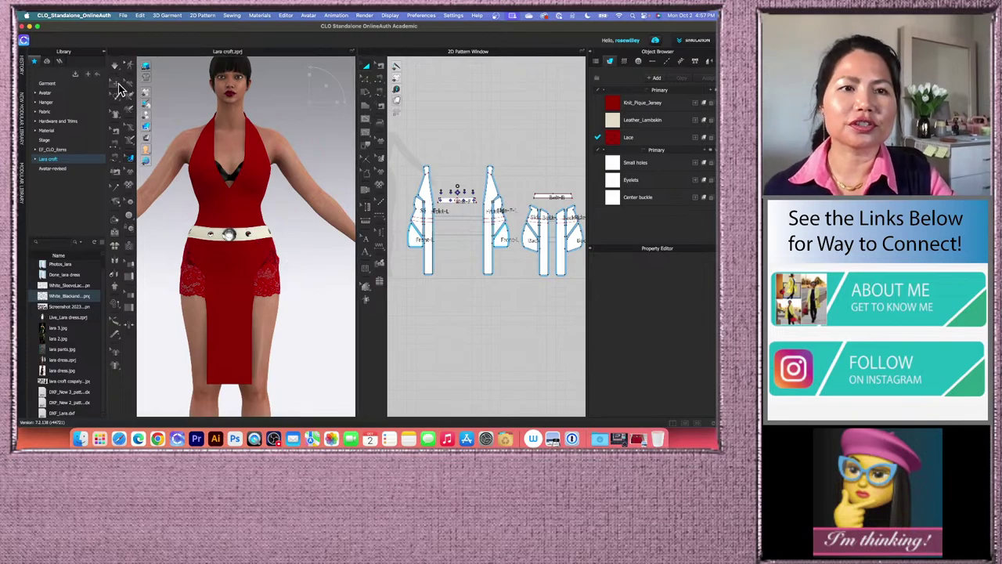
left_click(232, 148)
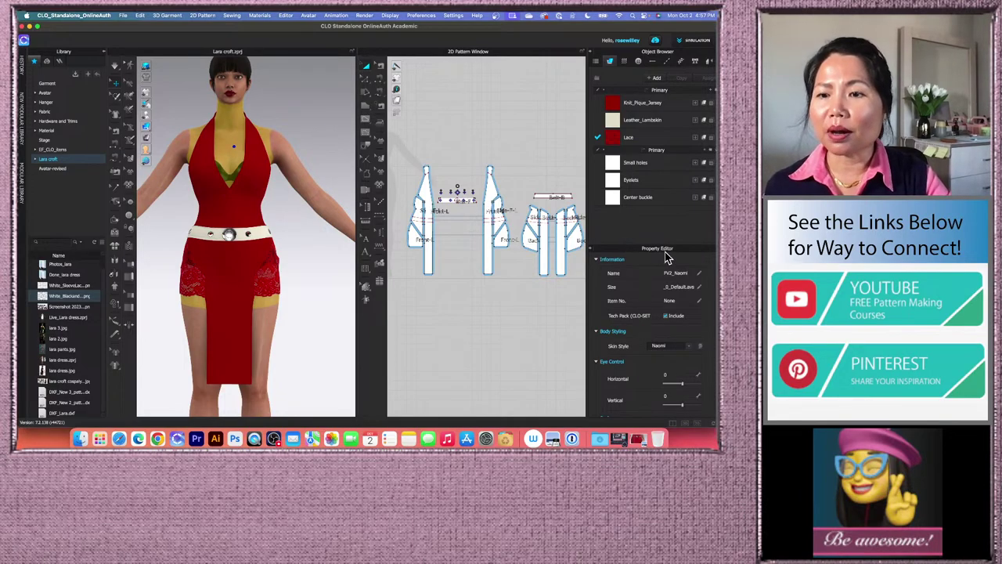
left_click(700, 347)
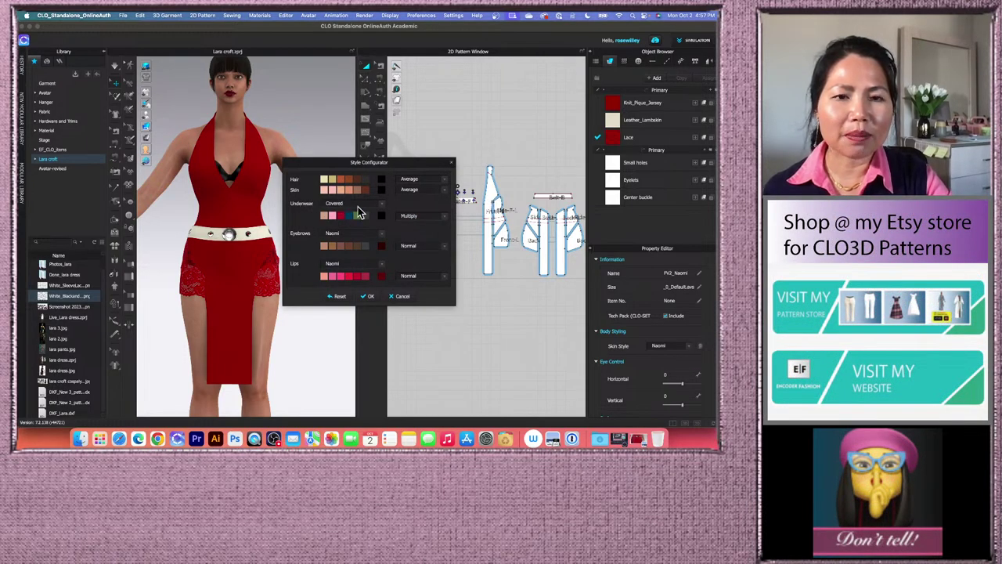
left_click(382, 206)
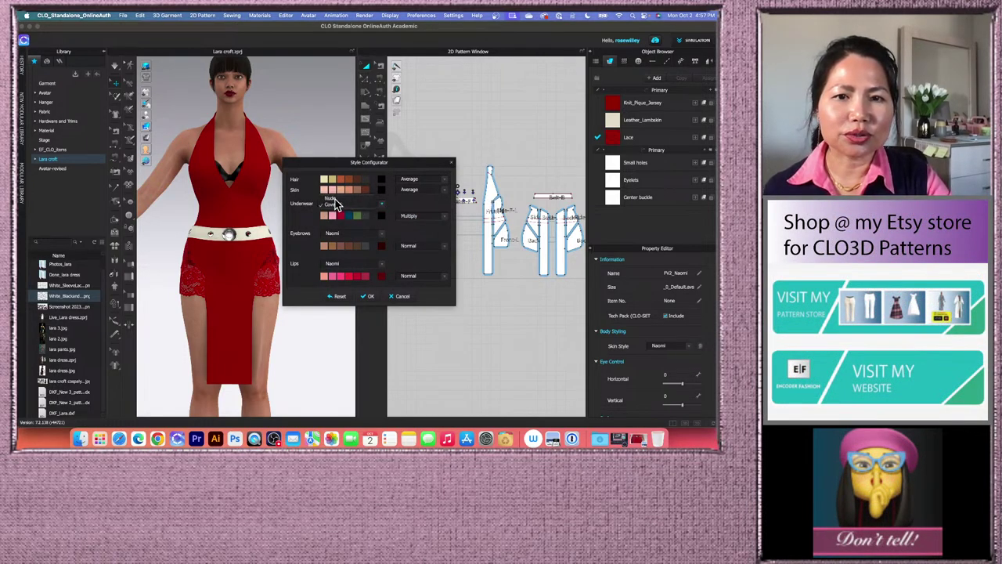
left_click(336, 200)
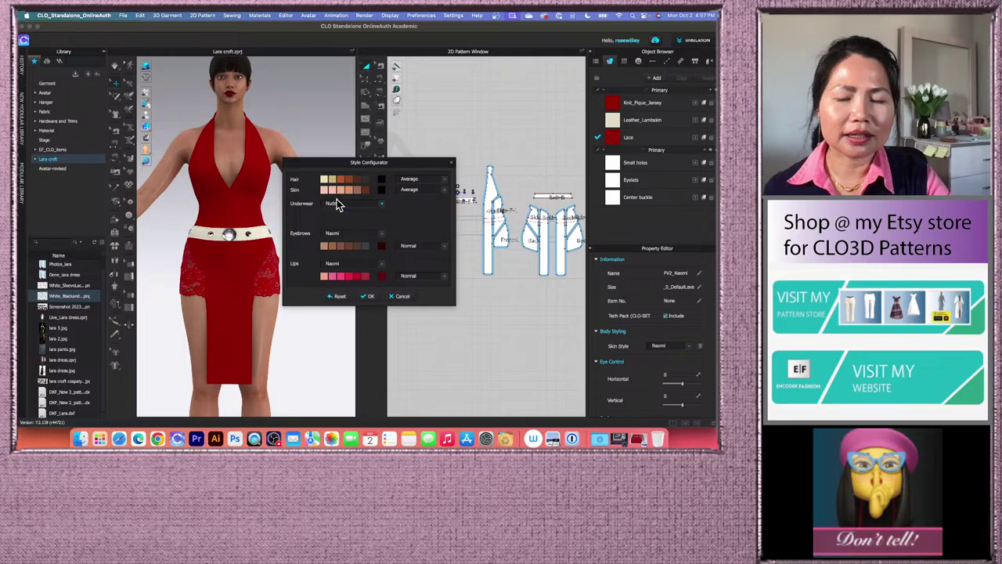
left_click(368, 298)
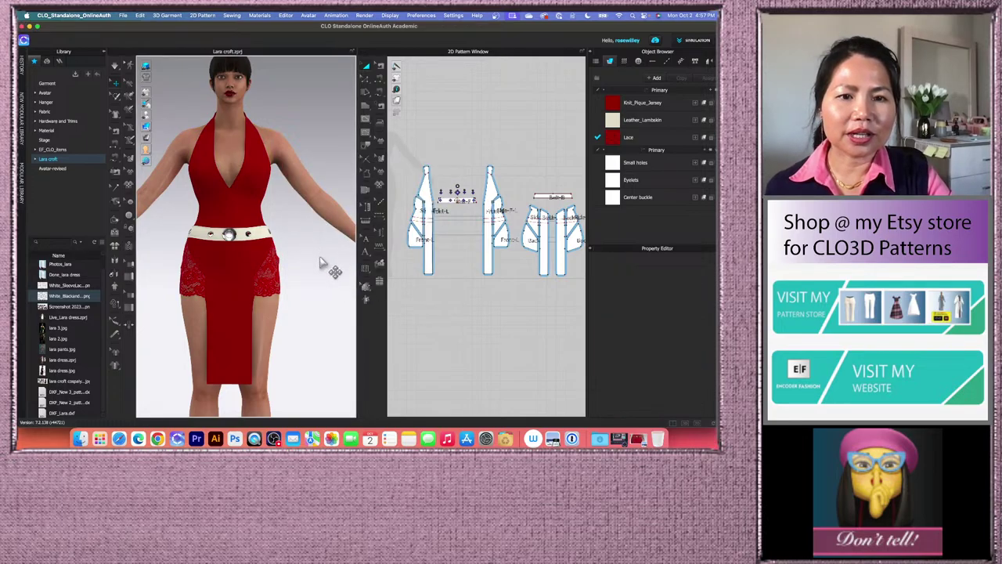
- Duplicate the Lace fabric and rename the copy Lace-b
right_click_drag(321, 262, 230, 273)
scroll(317, 283, "up", 3)
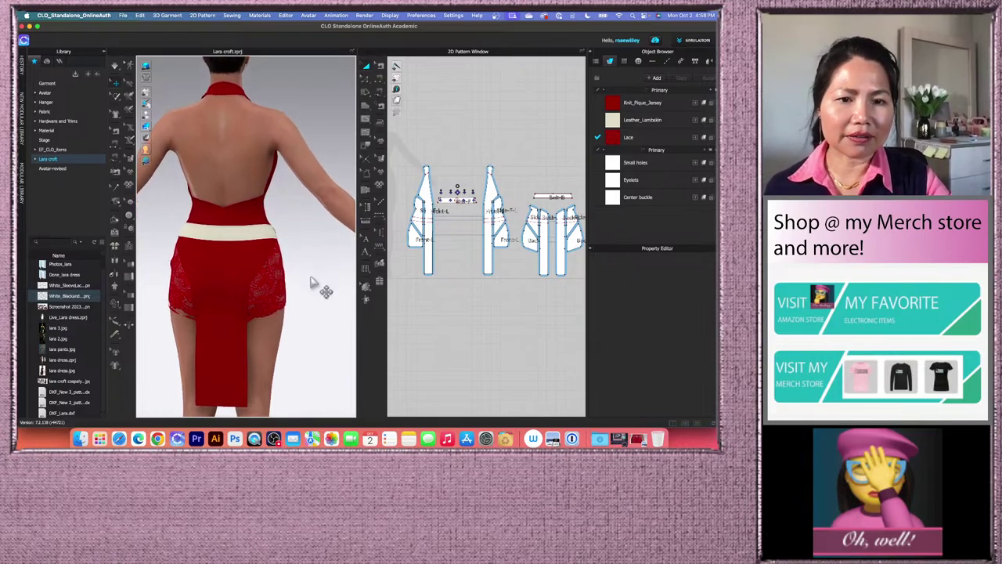
middle_click_drag(314, 280, 313, 257)
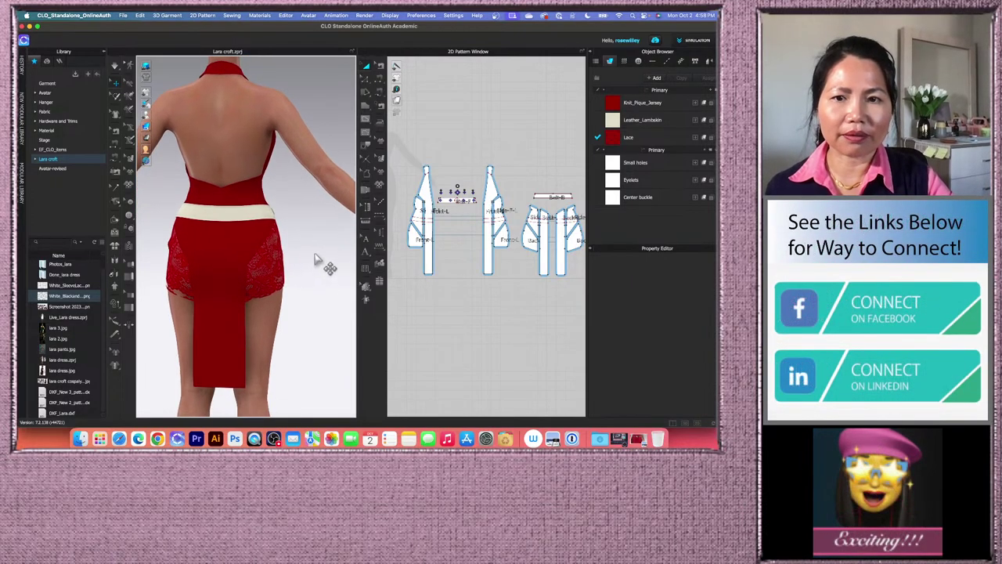
double_click(669, 134)
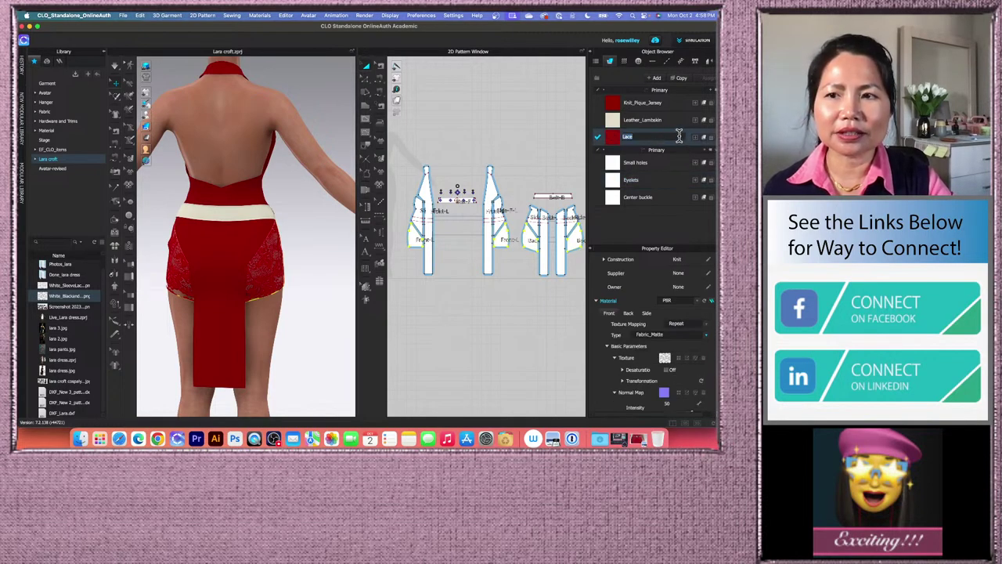
left_click(680, 79)
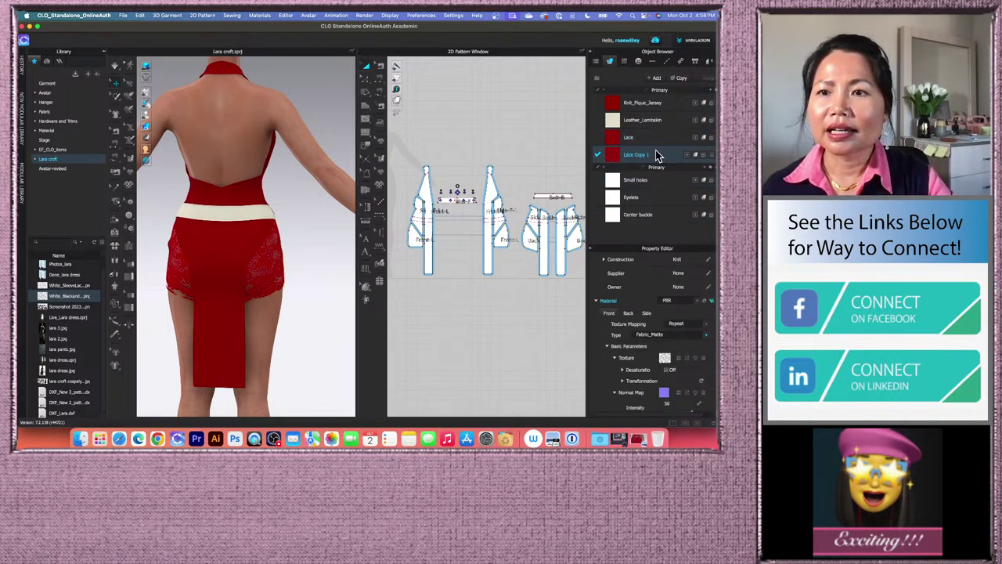
double_click(650, 154)
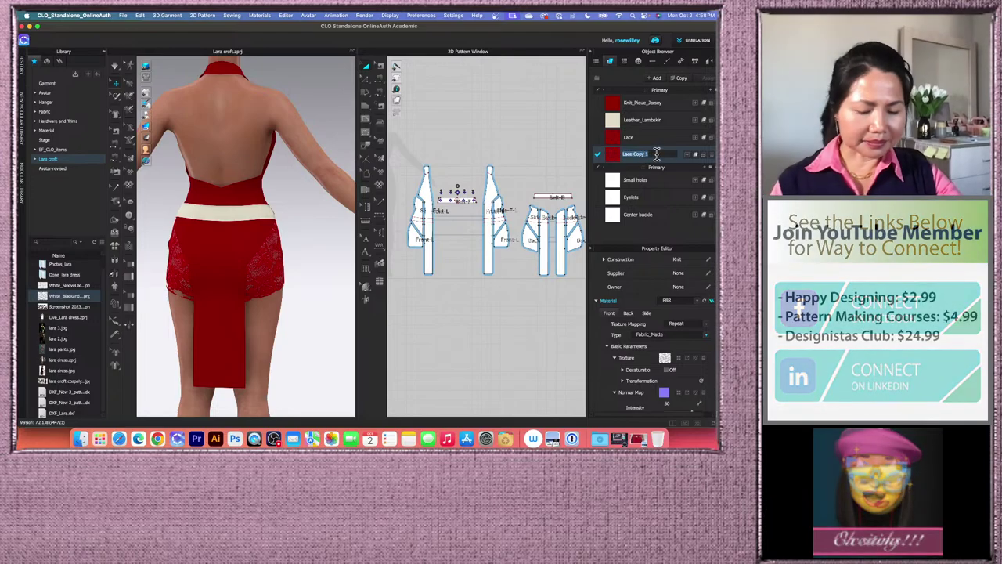
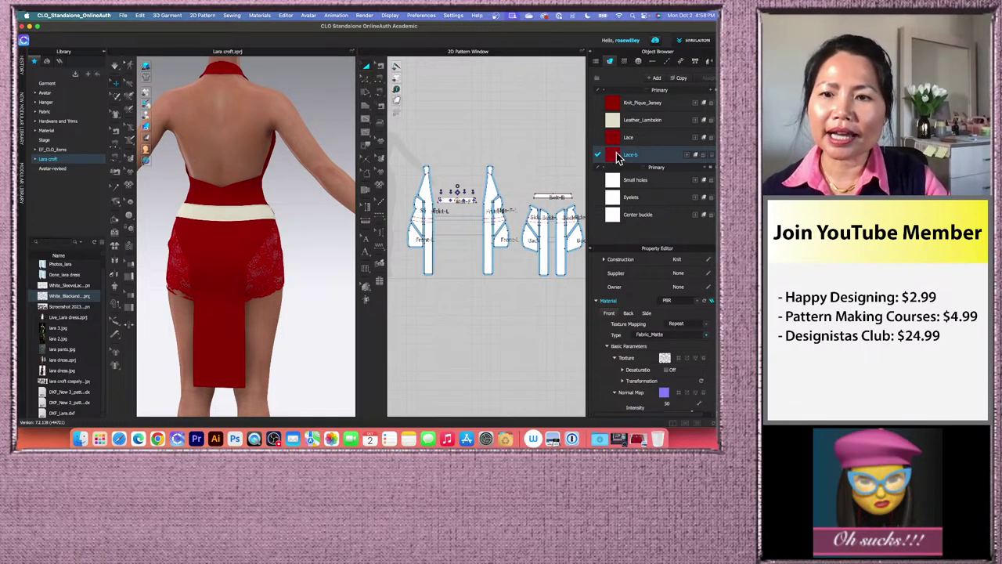
- Apply the Lace-b fabric to both back side panels of the skirt
left_click_drag(617, 157, 538, 235)
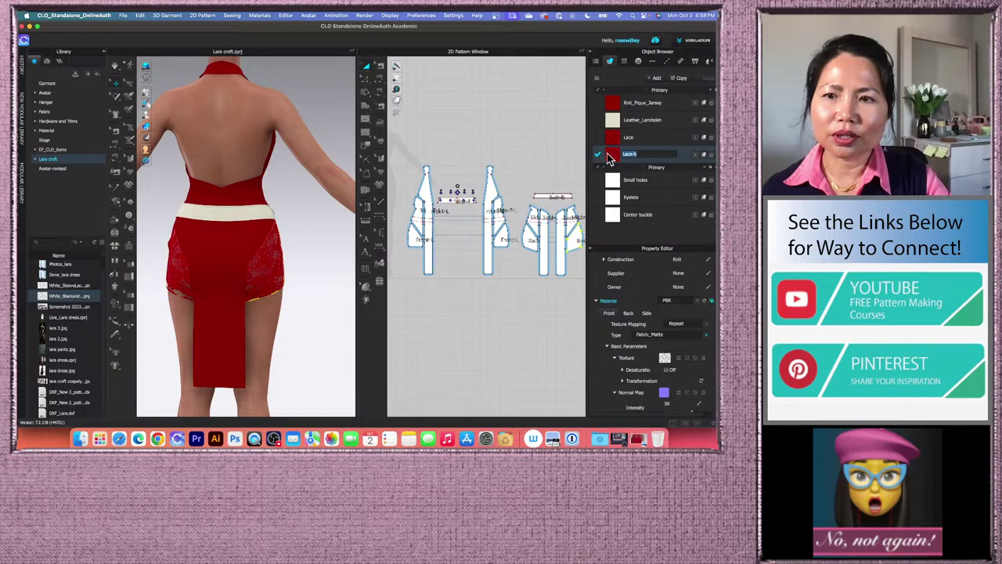
left_click_drag(615, 156, 539, 239)
left_click(489, 149)
- Reposition the lace texture on the back side panel over the avatar's right hip so its scalloped edge follows the hem
scroll(293, 325, "up", 5)
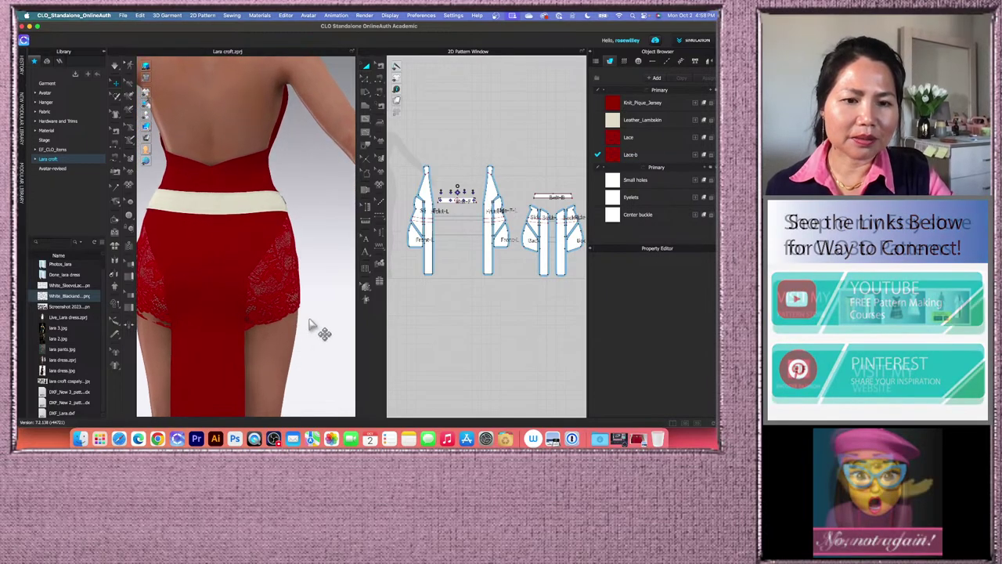
right_click_drag(310, 338, 292, 331)
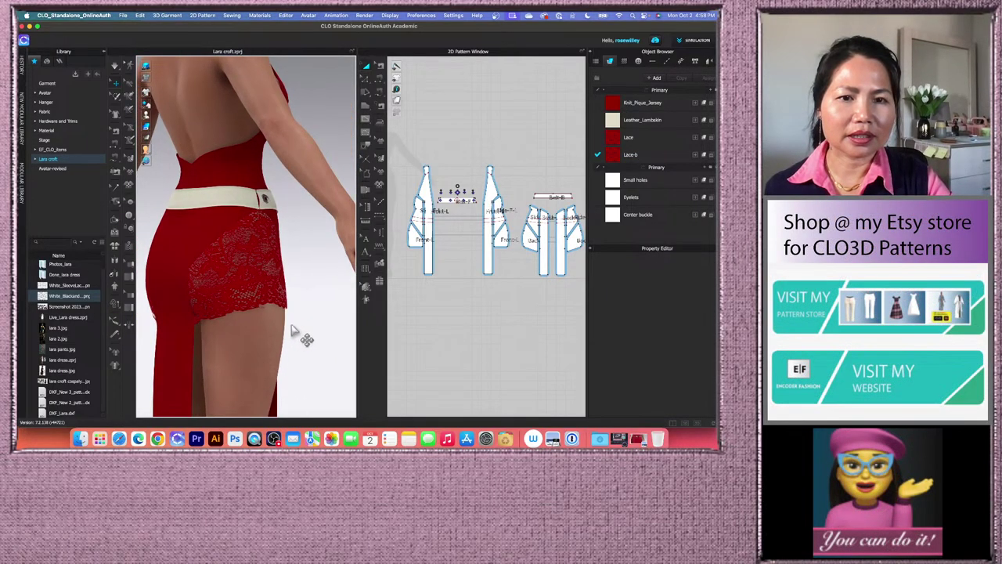
left_click(231, 276)
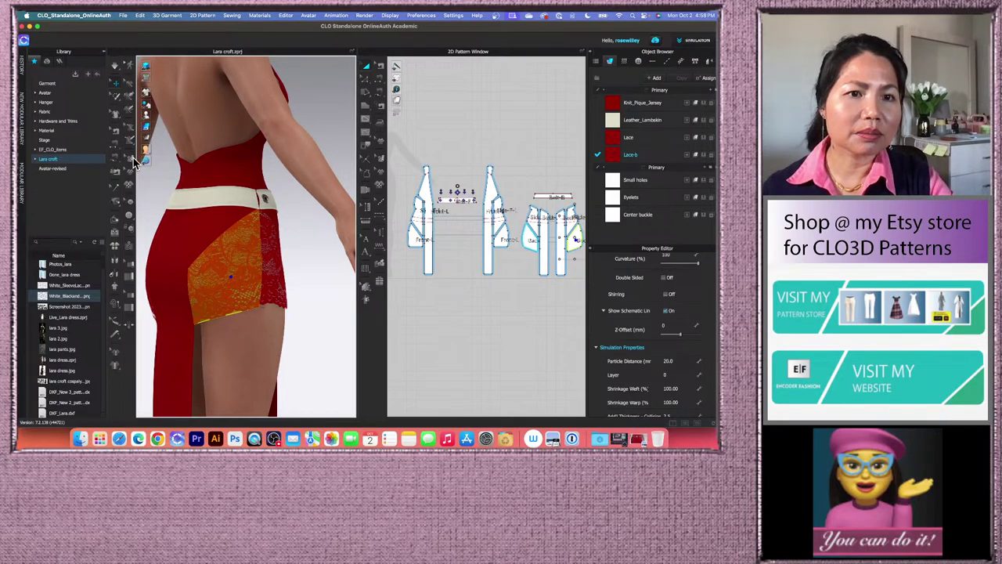
left_click(144, 161)
left_click(244, 272)
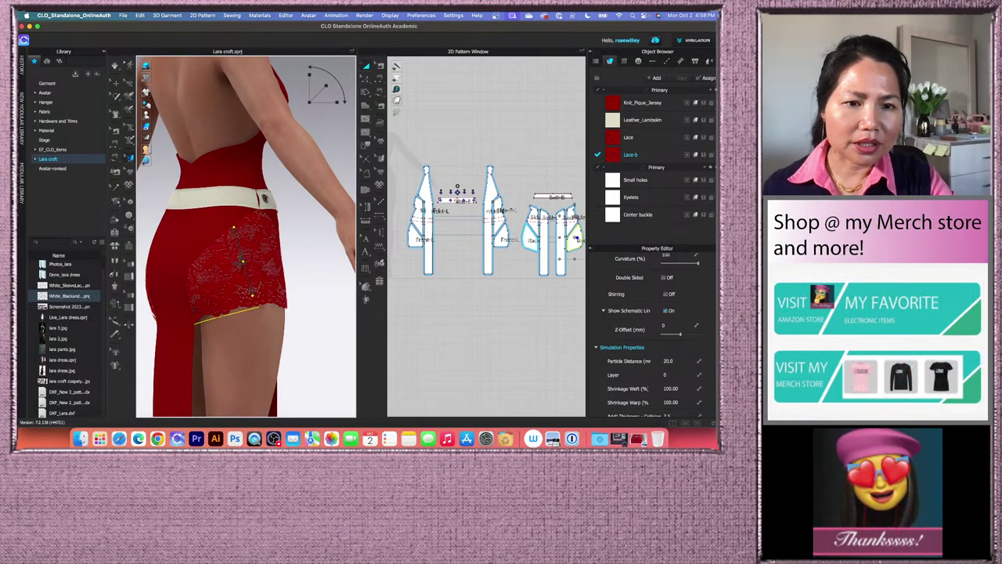
right_click_drag(281, 326, 284, 326)
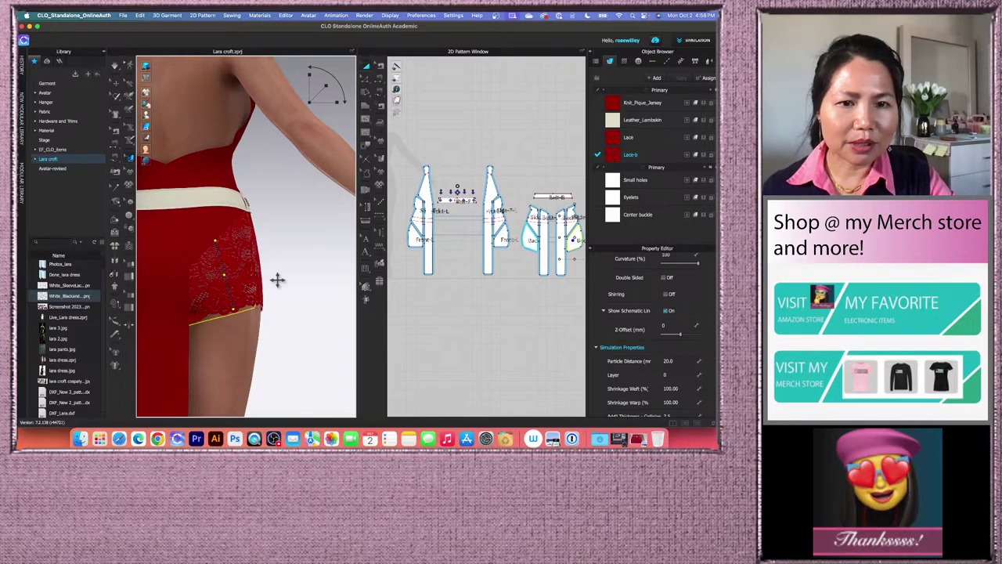
left_click_drag(244, 279, 249, 274)
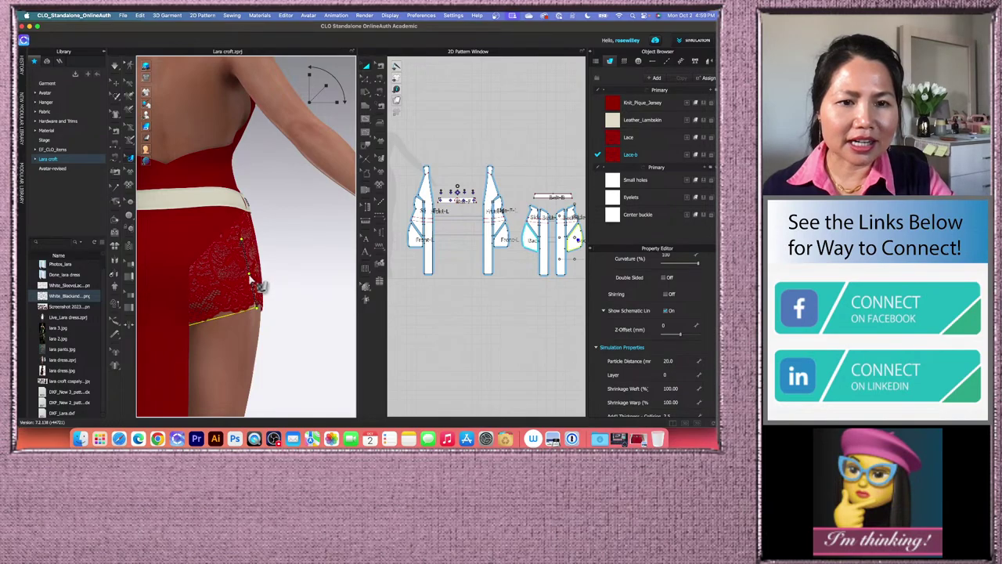
right_click_drag(306, 300, 309, 277)
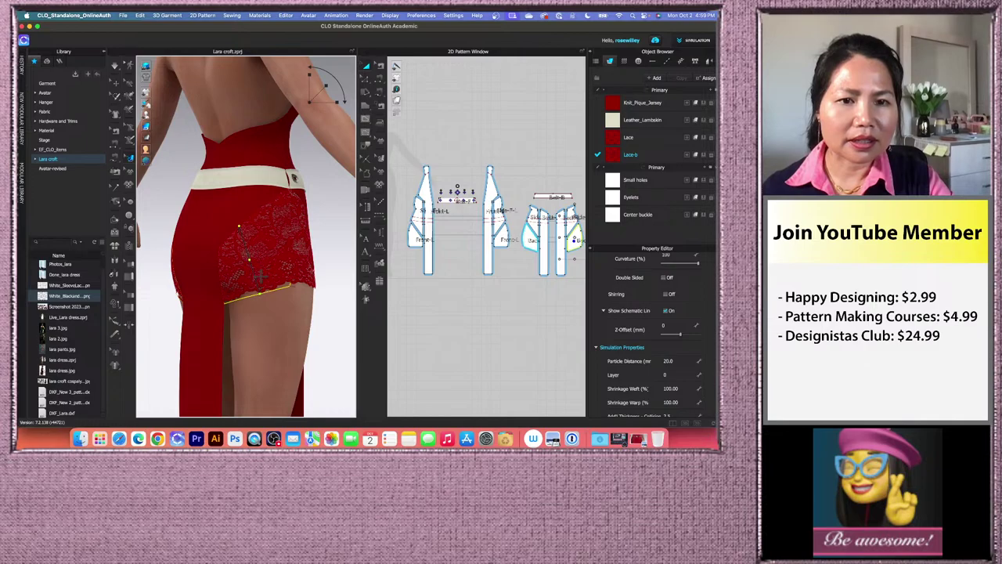
left_click(320, 340)
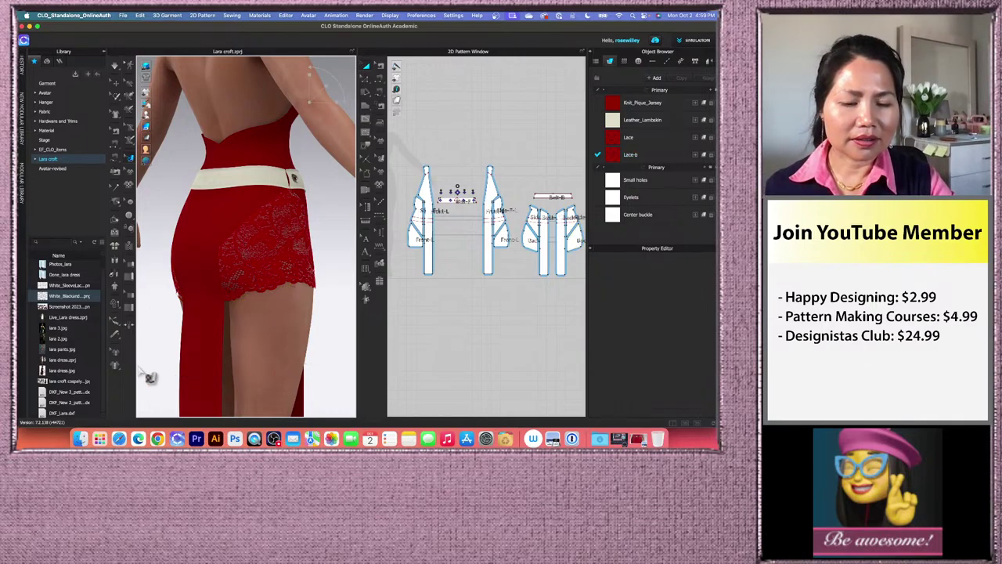
- Shift the lace texture on the back side panel over the avatar's left hip to line up its scallops with the hem
right_click_drag(157, 347, 196, 344)
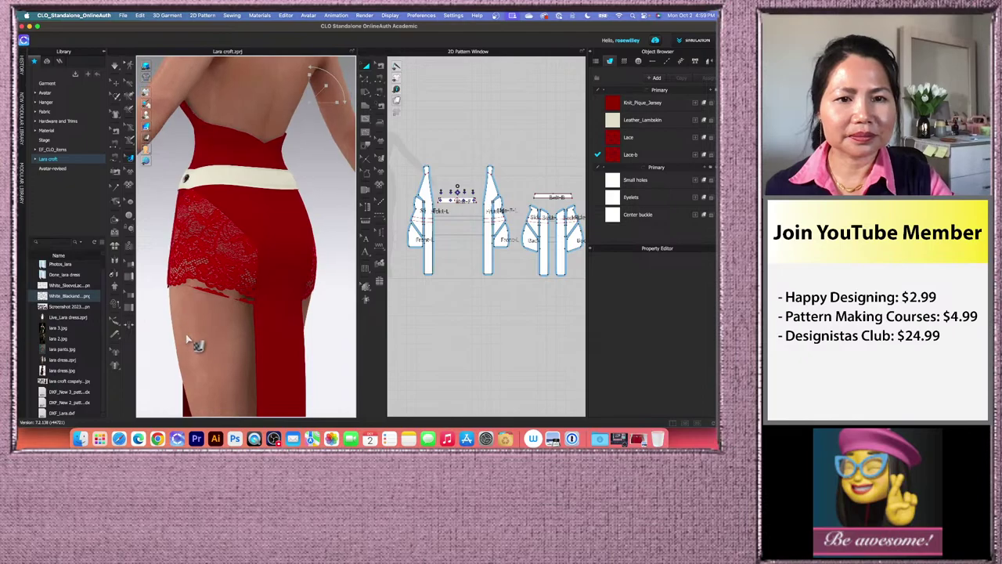
left_click(221, 250)
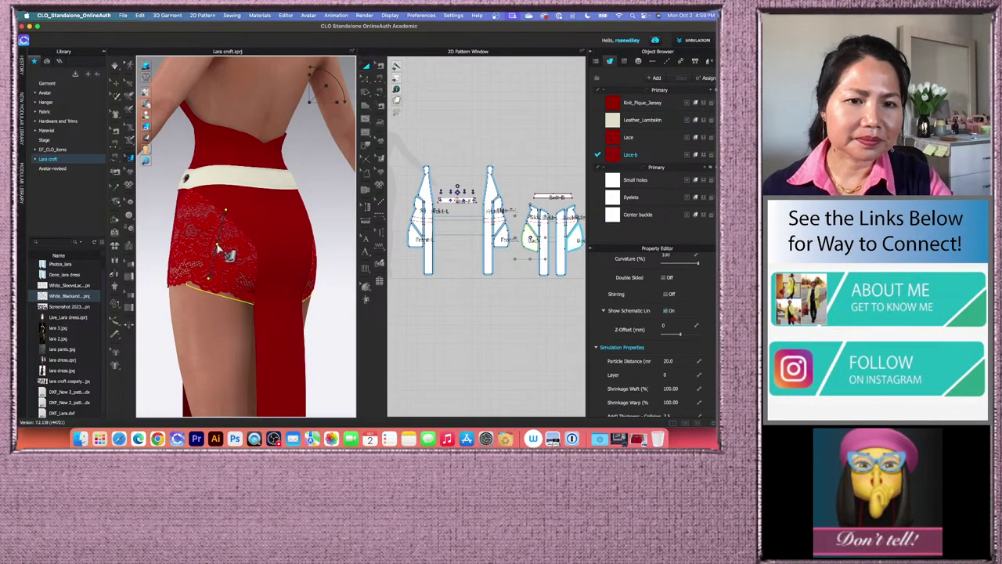
mouse_move(215, 248)
left_mouse_down()
mouse_move(204, 242)
mouse_move(247, 252)
mouse_move(220, 246)
left_mouse_up()
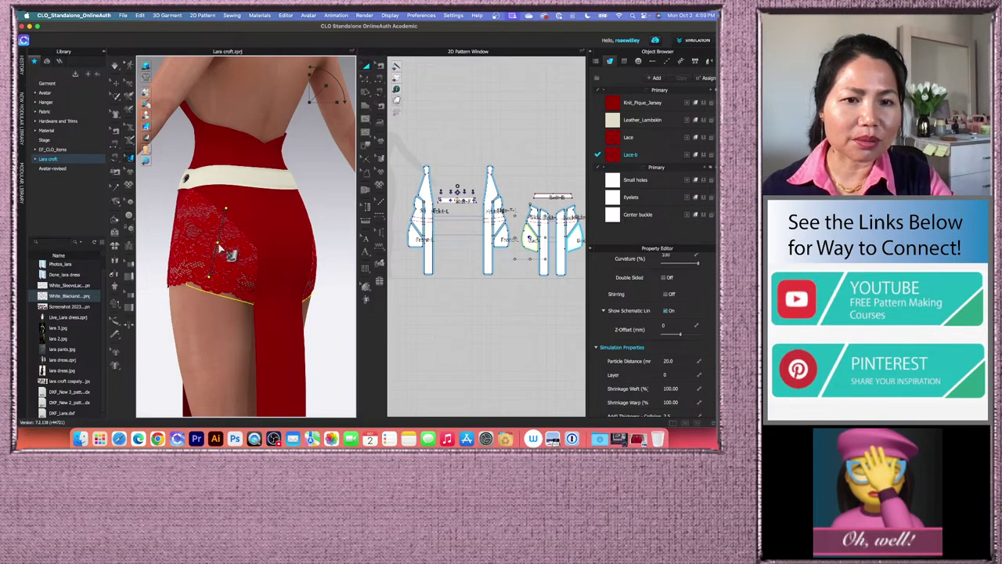
left_click(324, 313)
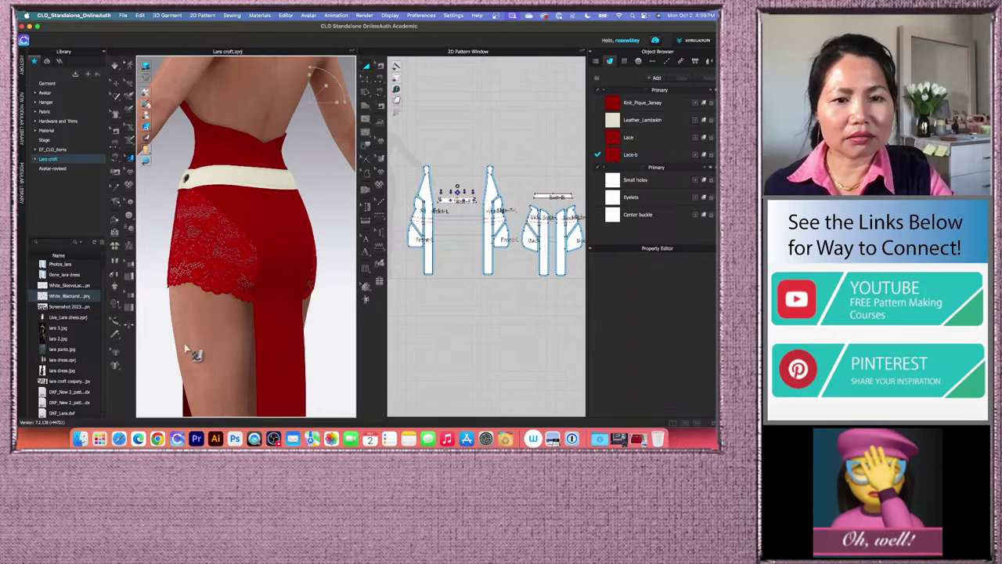
- Refine the lace texture placement on the front side panel over the avatar's right hip to meet the back panel at the side seam
right_click_drag(151, 321, 243, 254)
left_click(241, 252)
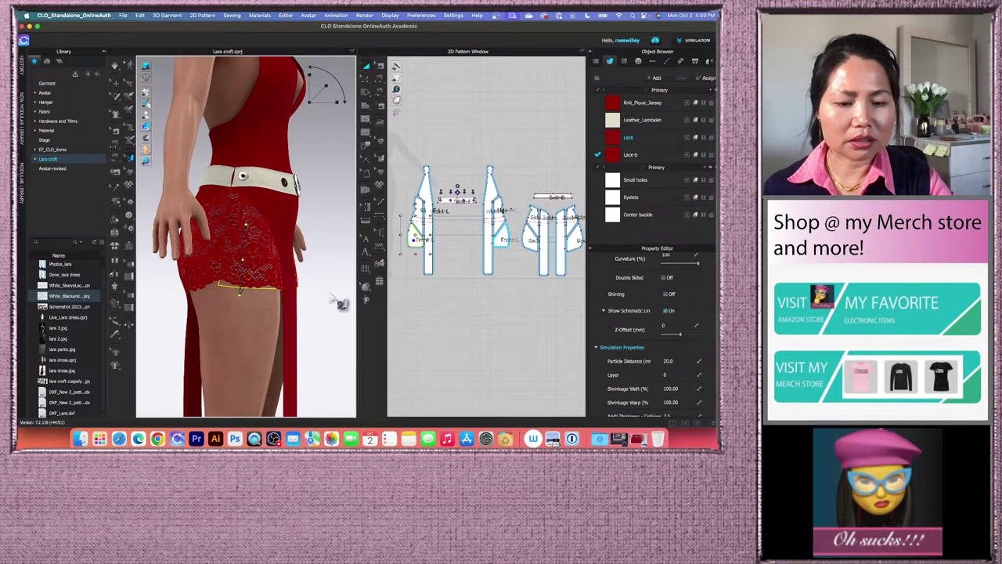
right_click_drag(308, 296, 301, 298)
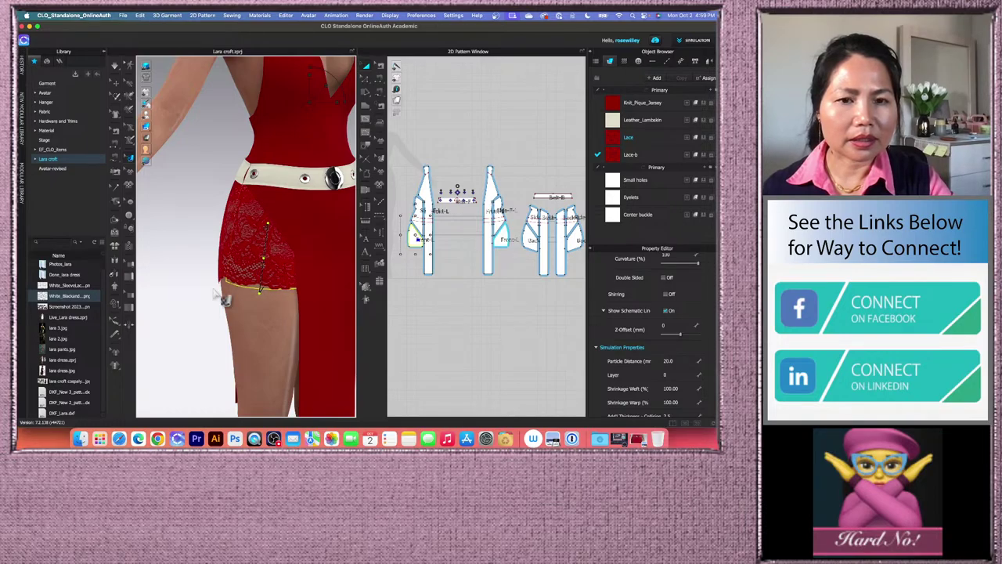
left_click(200, 336)
- Examine the whole dress from the front and the pieces that use the Leather_Lambskin and Lace fabrics
scroll(194, 334, "down", 2)
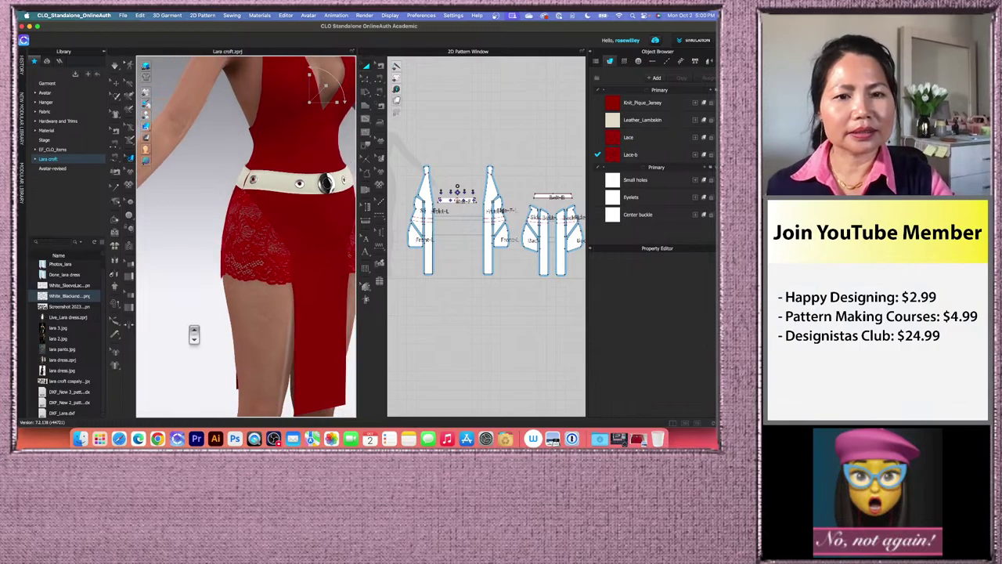
scroll(194, 335, "down", 5)
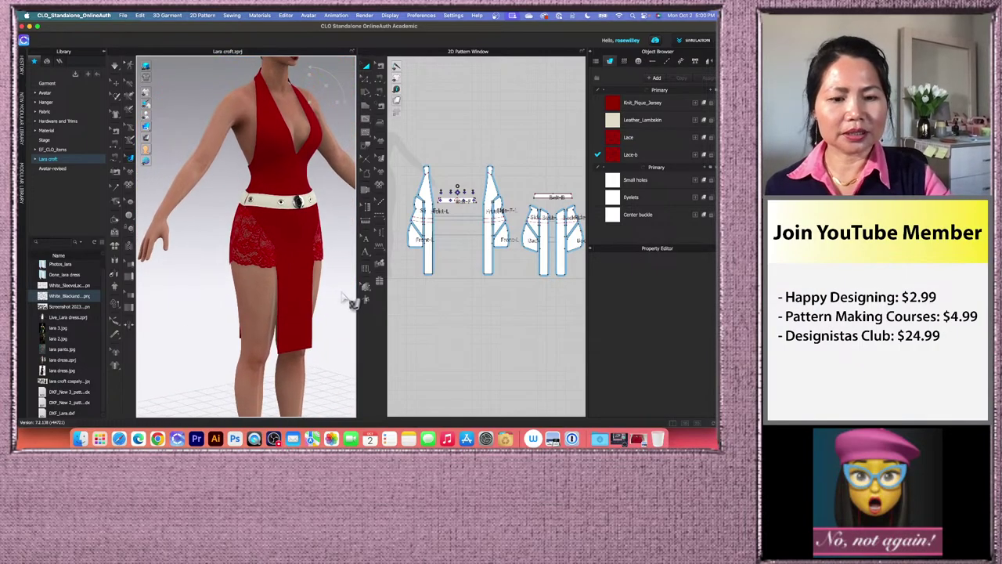
scroll(342, 300, "down", 2)
scroll(322, 292, "down", 3)
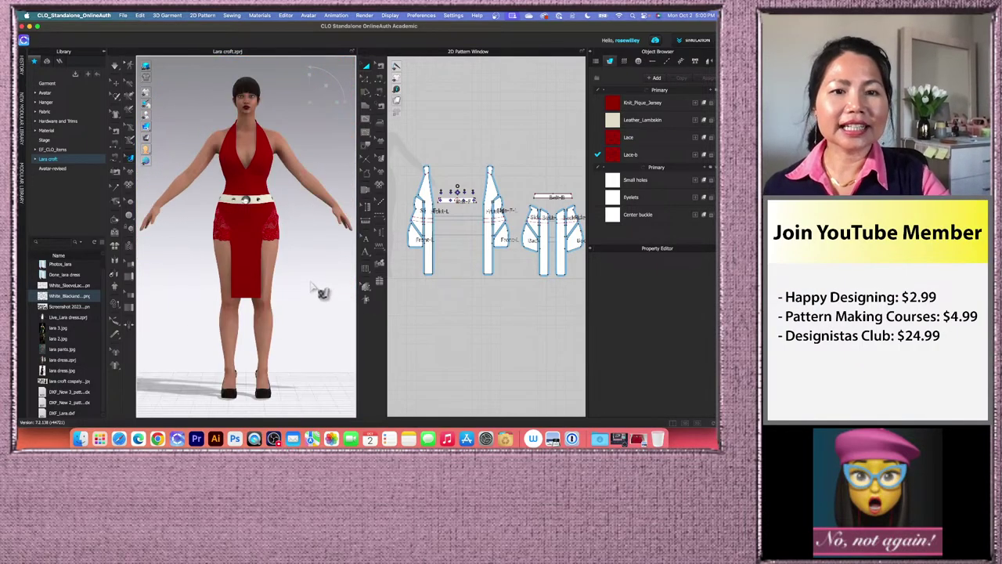
scroll(319, 247, "up", 5)
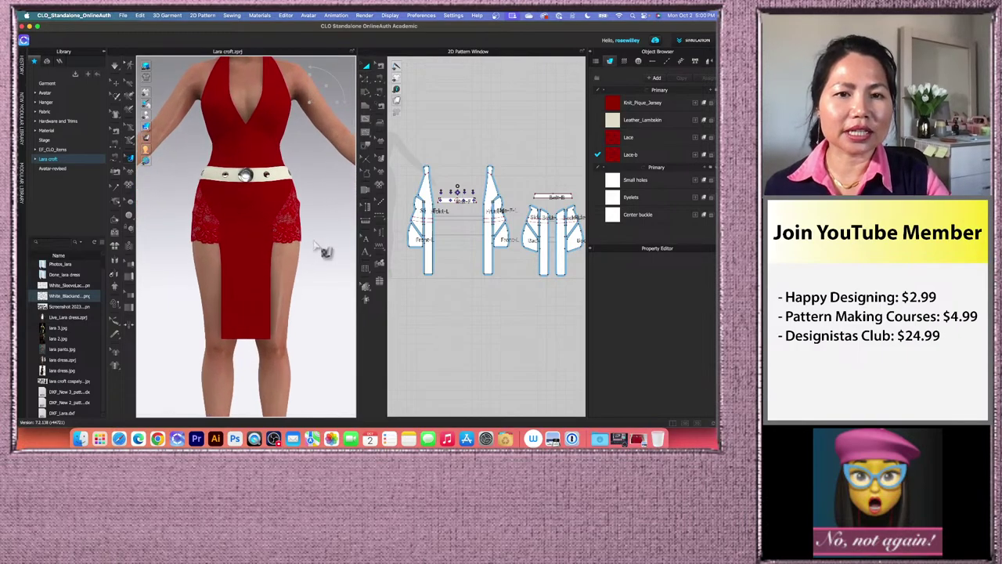
left_click(644, 120)
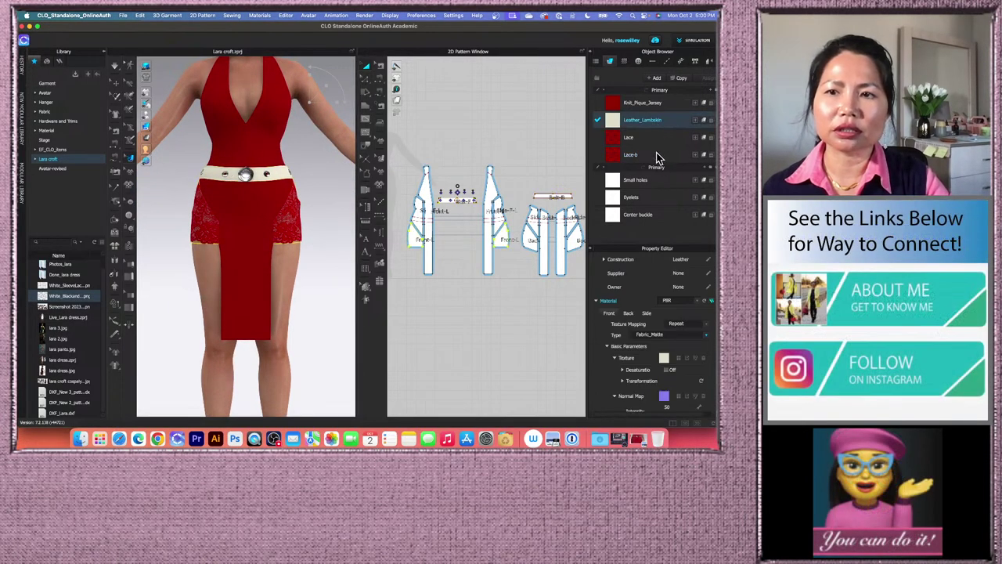
left_click(635, 137)
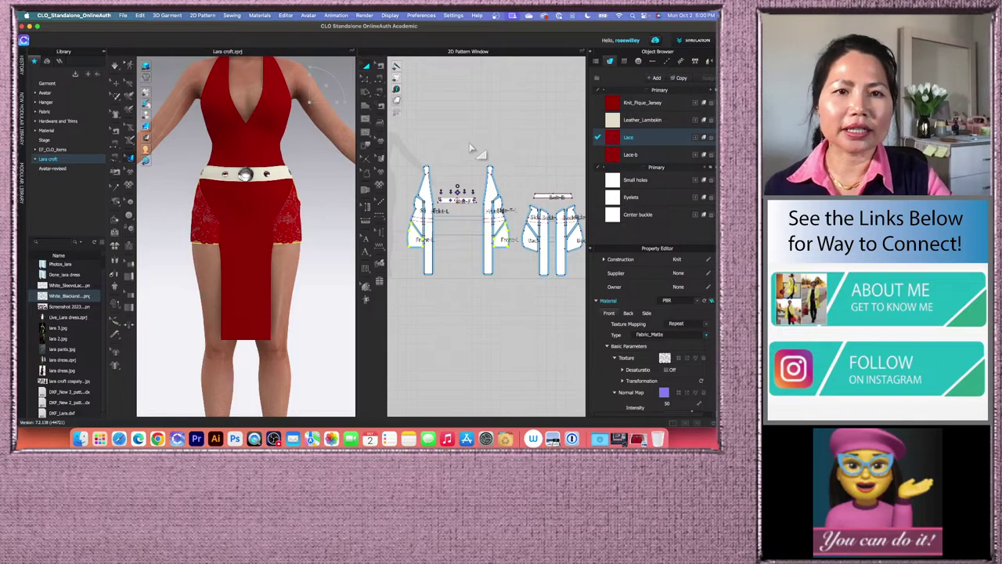
left_click(325, 202)
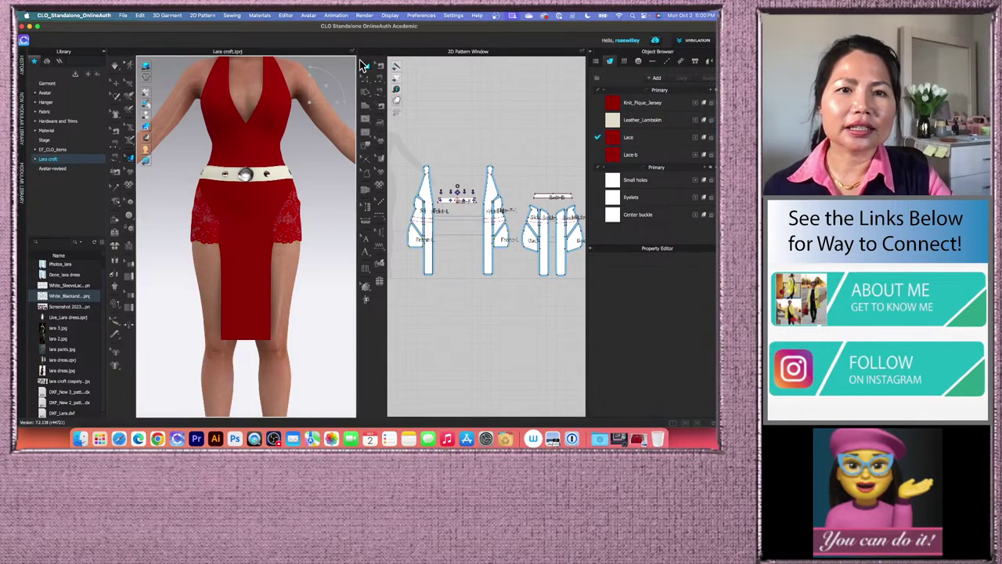
scroll(329, 264, "down", 2)
scroll(328, 264, "down", 1)
left_click(323, 240)
scroll(330, 250, "down", 3)
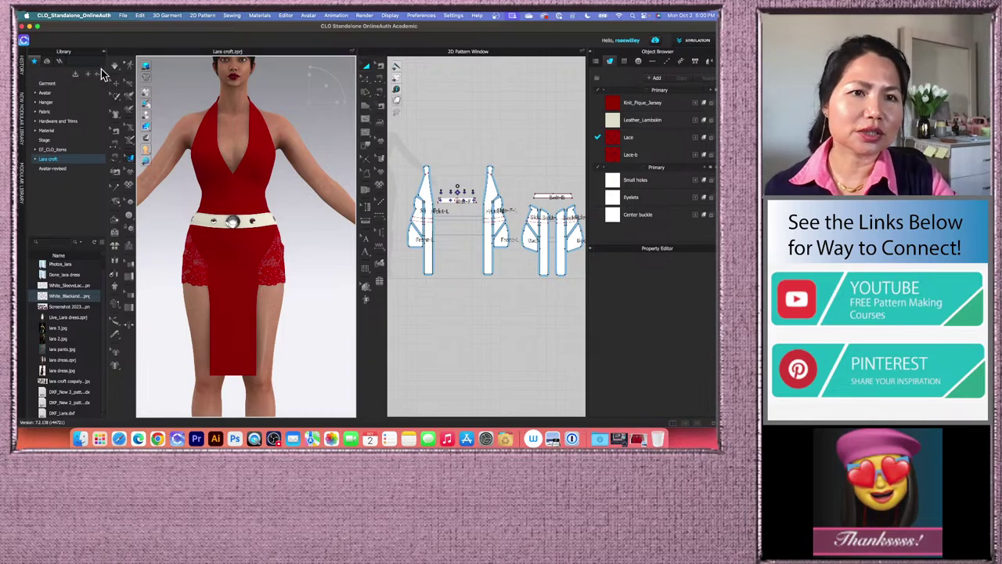
left_click(148, 66)
scroll(243, 235, "up", 3)
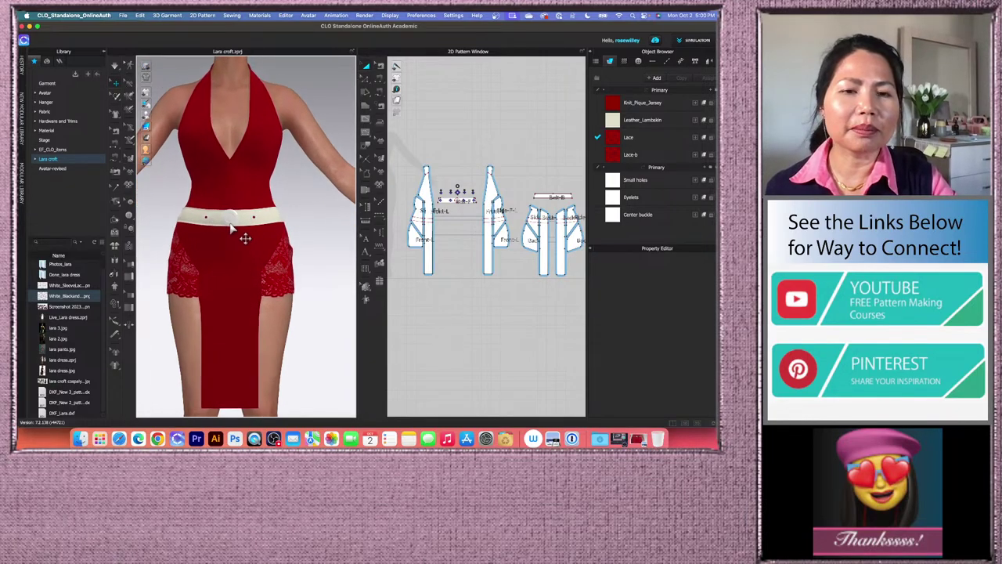
left_click(146, 126)
left_click(158, 127)
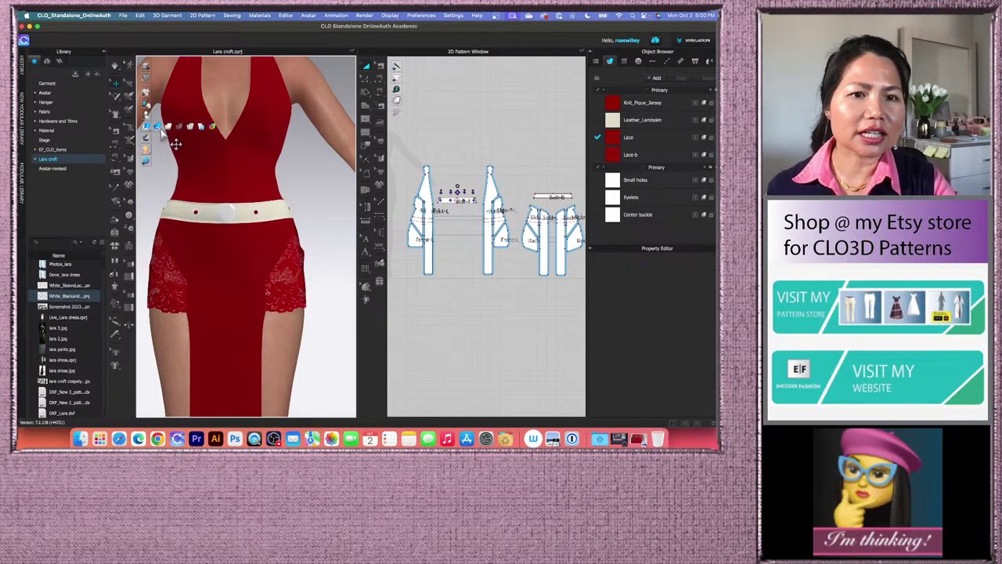
left_click(158, 127)
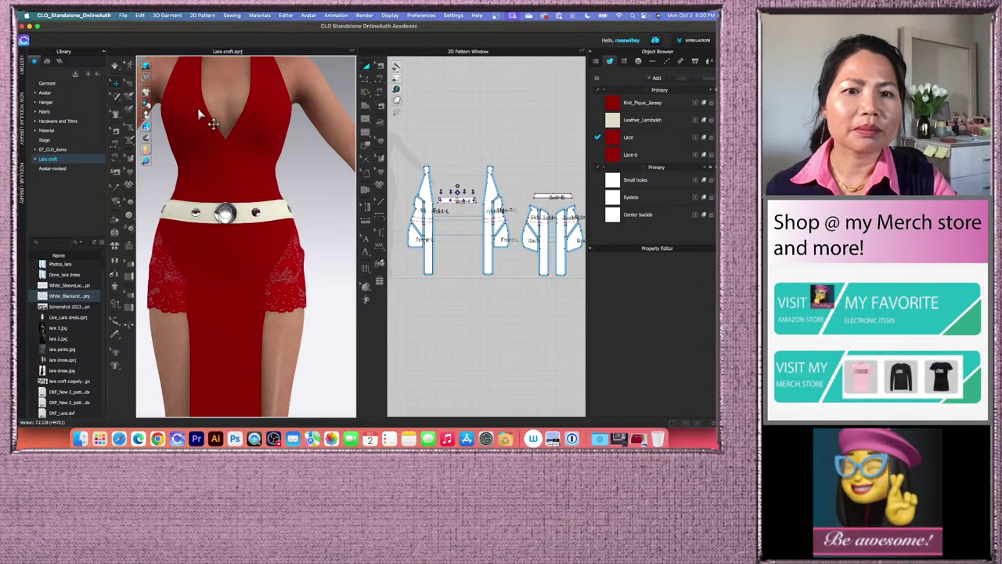
left_click(616, 153)
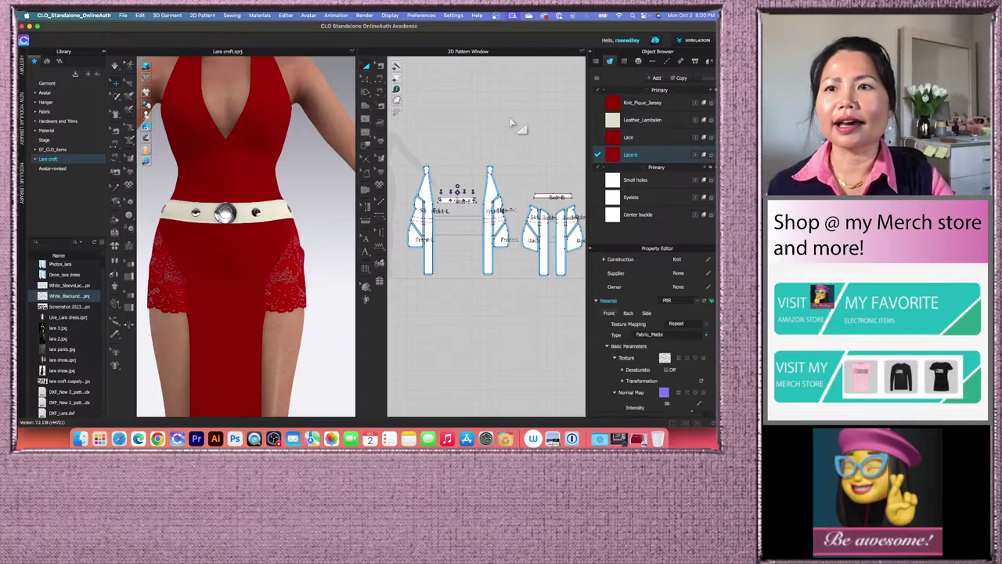
left_click(510, 114)
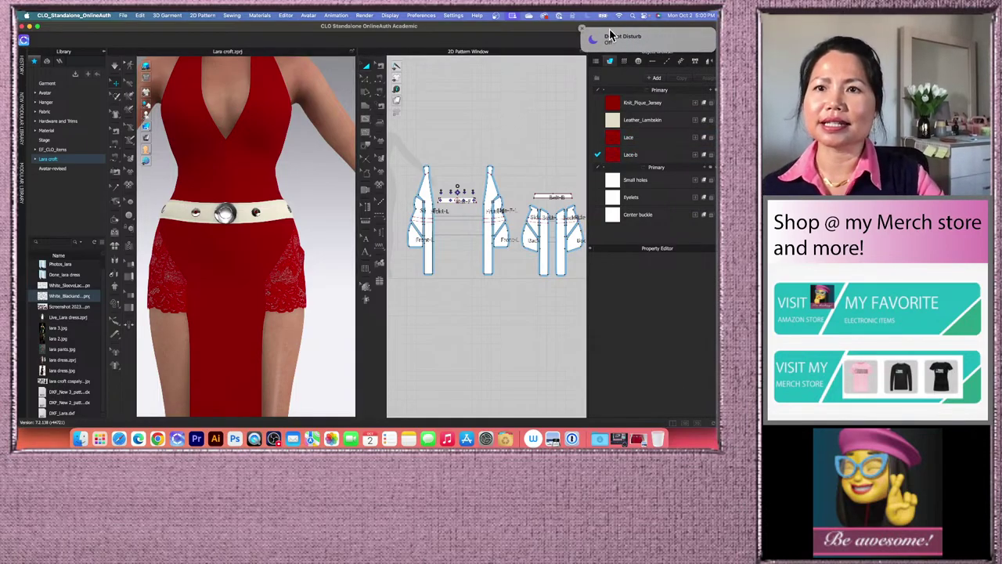
left_click(582, 31)
left_click(664, 154)
- Set the additional rendering thickness of the front and back belt pieces to 2
left_click(543, 198)
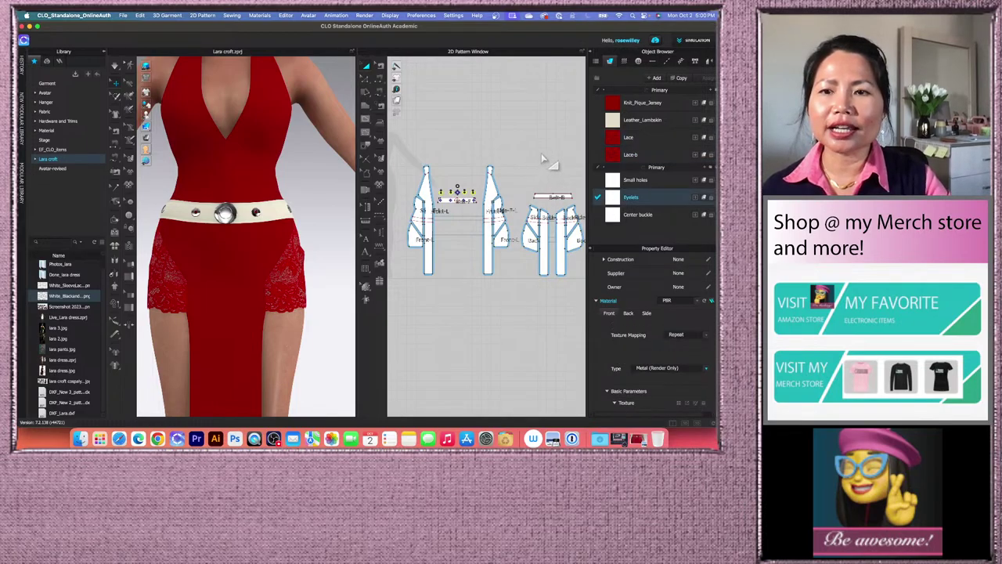
left_click(548, 196)
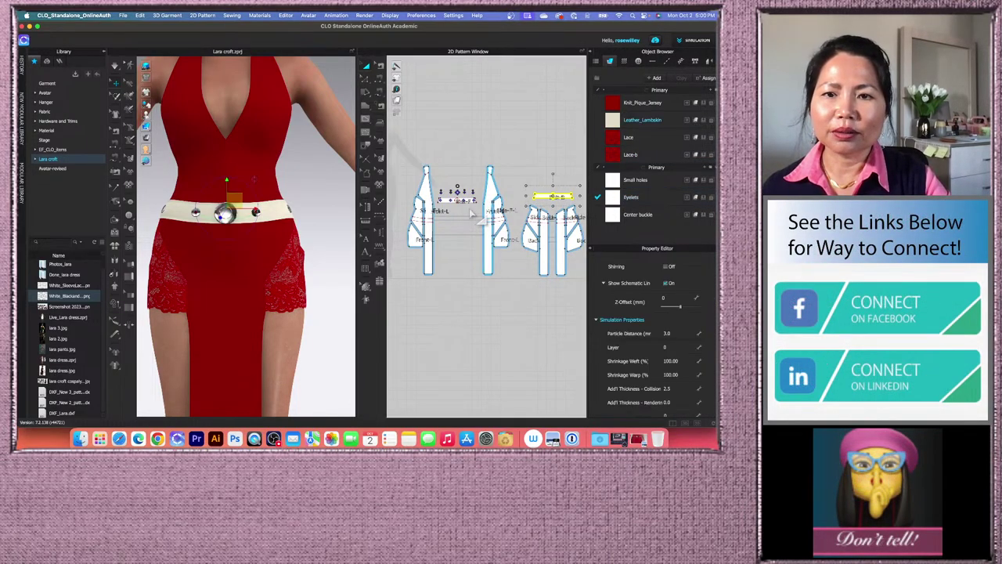
scroll(463, 222, "up", 8)
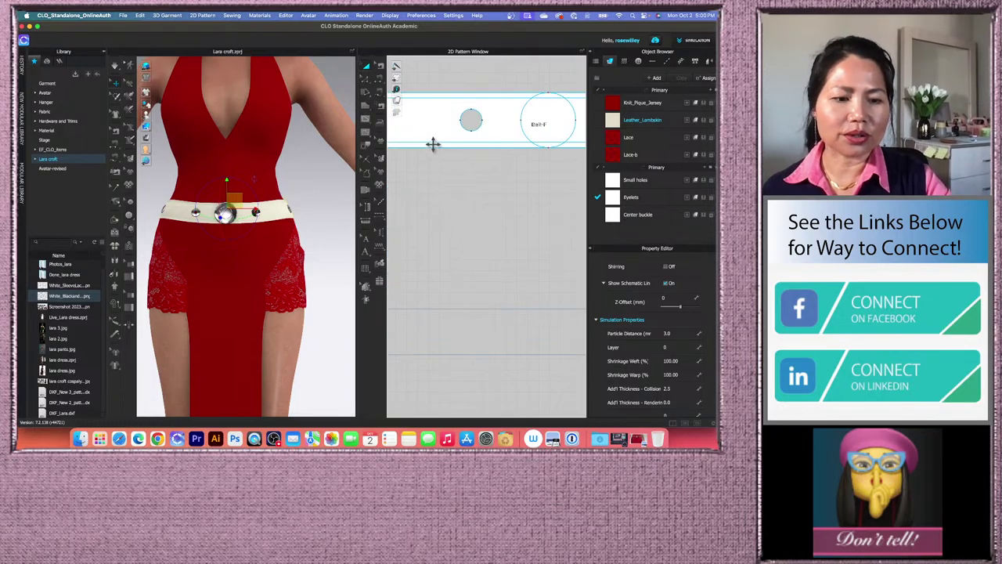
left_click(431, 132)
scroll(449, 226, "down", 5)
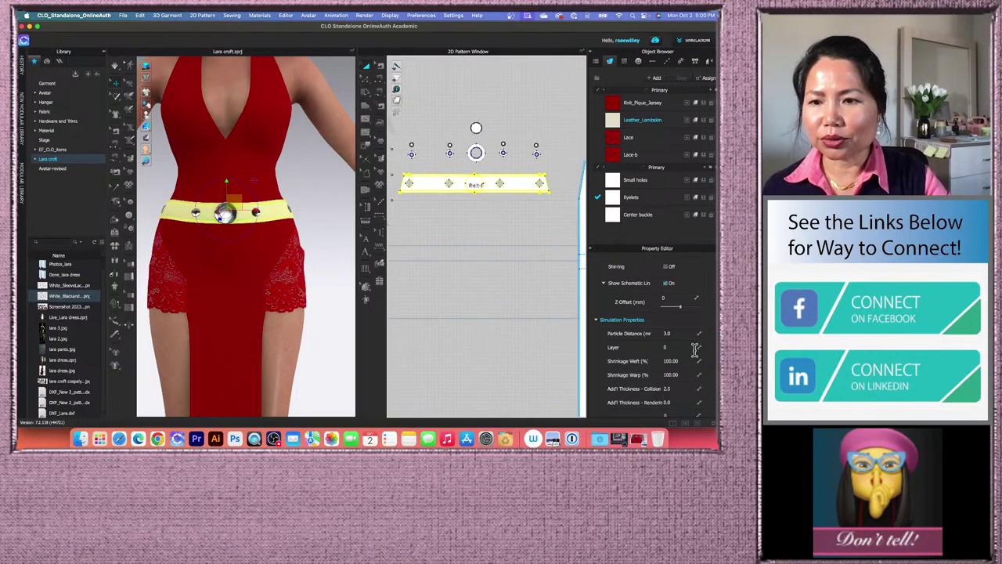
scroll(681, 368, "down", 2)
left_click(667, 366)
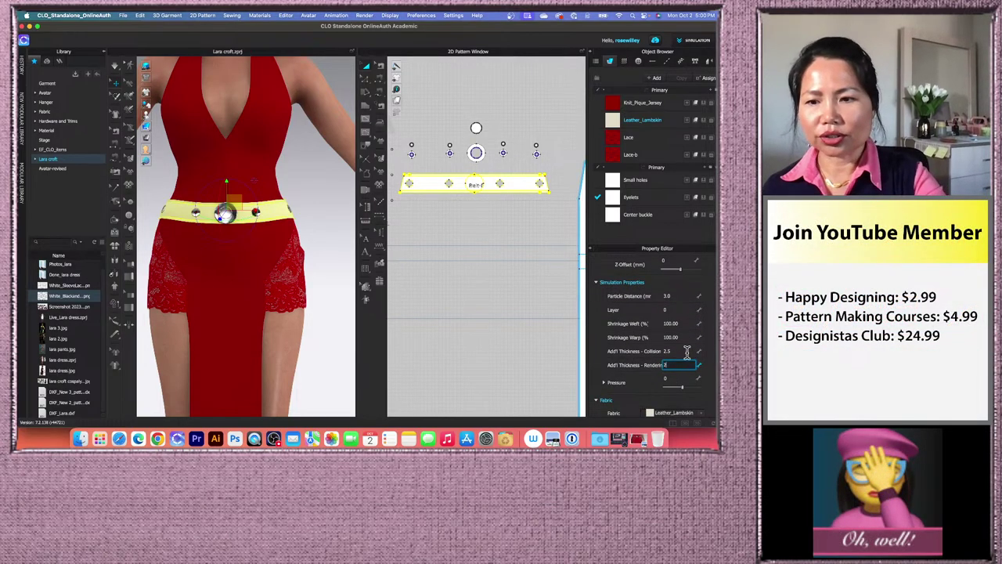
key("Return")
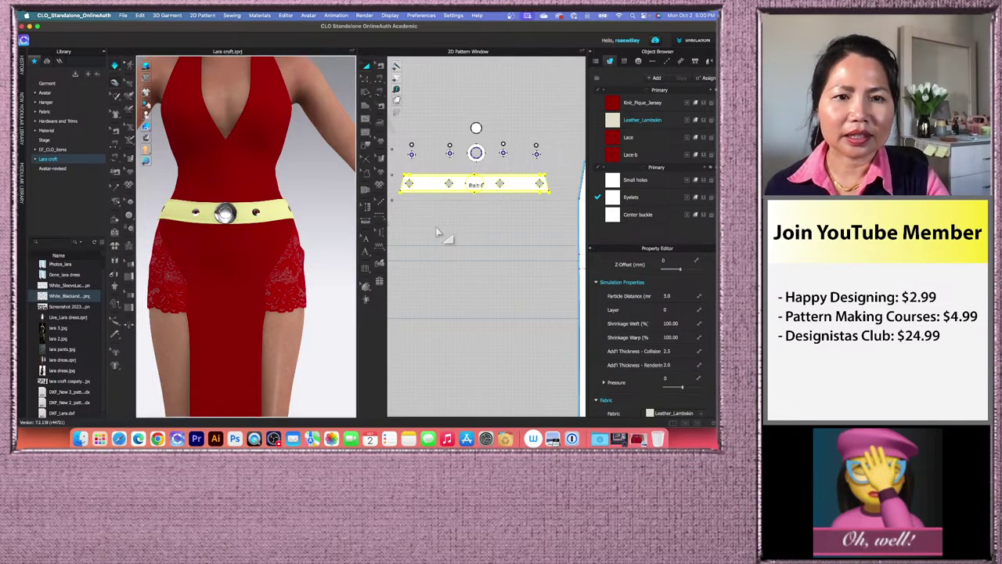
- Strengthen all the dress pattern pieces, belt included, and simulate the garment
scroll(439, 233, "down", 2)
scroll(438, 233, "down", 5)
left_click(406, 188)
left_click_drag(406, 187, 534, 293)
right_click(483, 239)
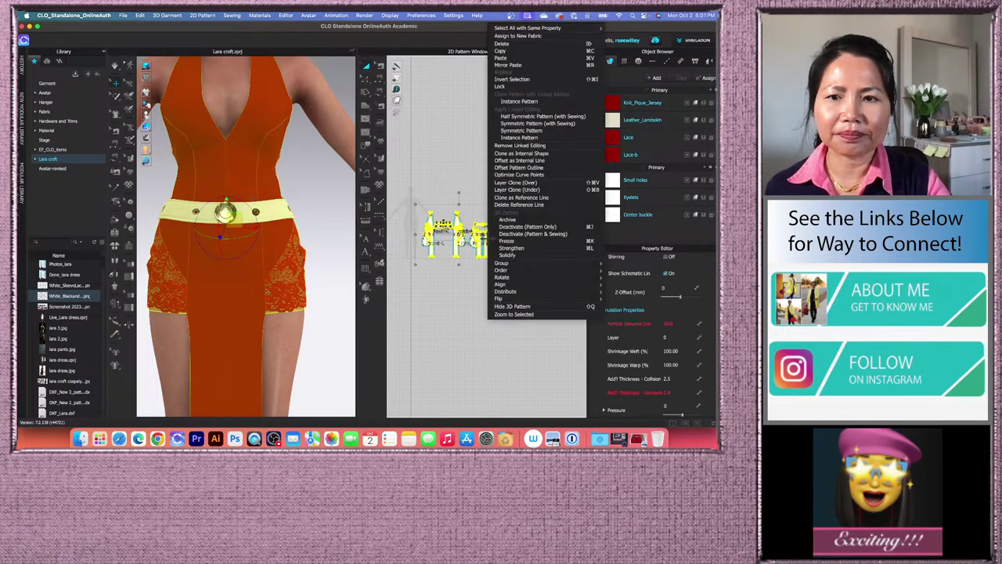
left_click(527, 252)
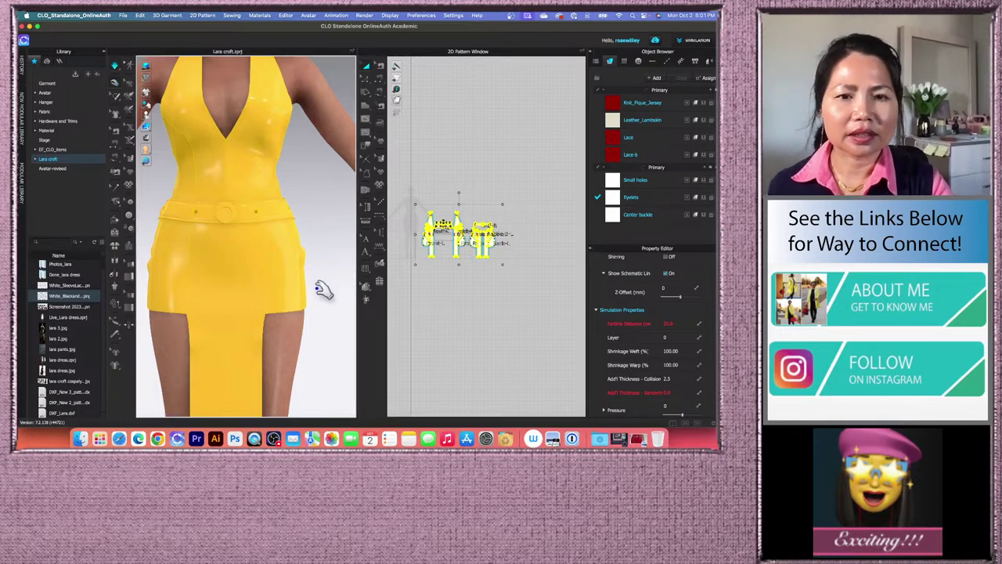
key("space")
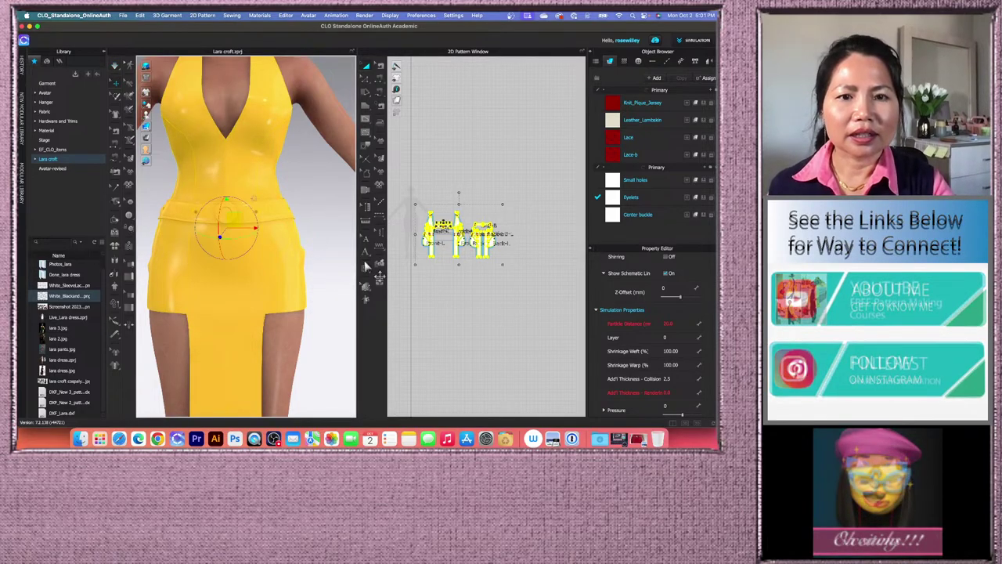
- Set the particle distance of all front and back dress pieces except the belt to 10 mm and simulate
left_click(415, 266)
scroll(431, 252, "up", 2)
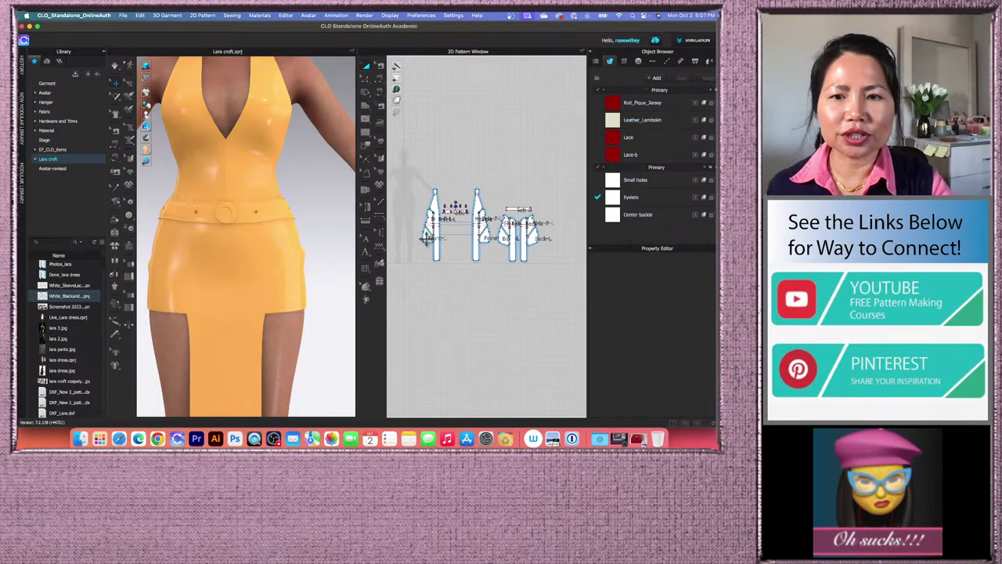
left_click(425, 236)
scroll(485, 259, "up", 3)
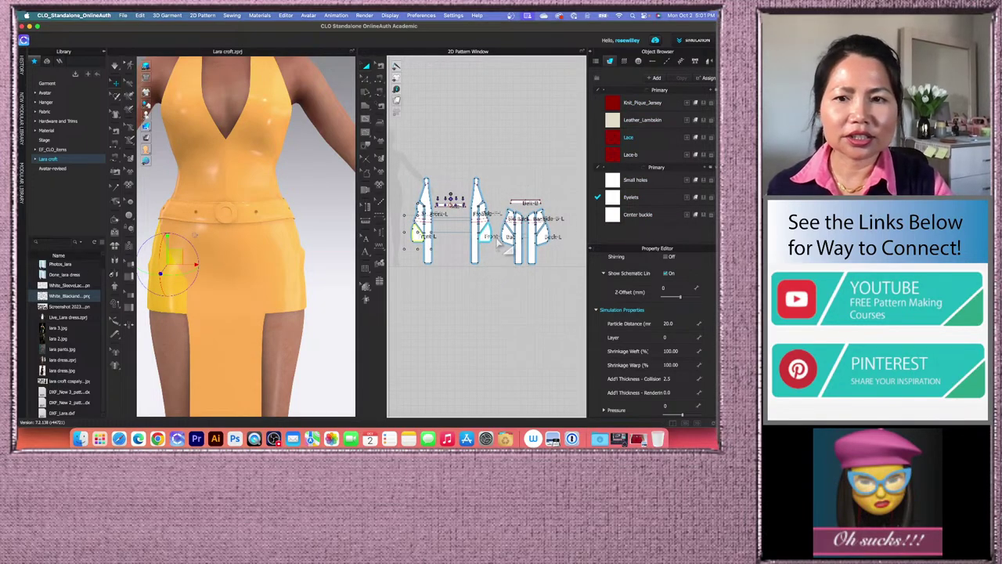
left_click(474, 290)
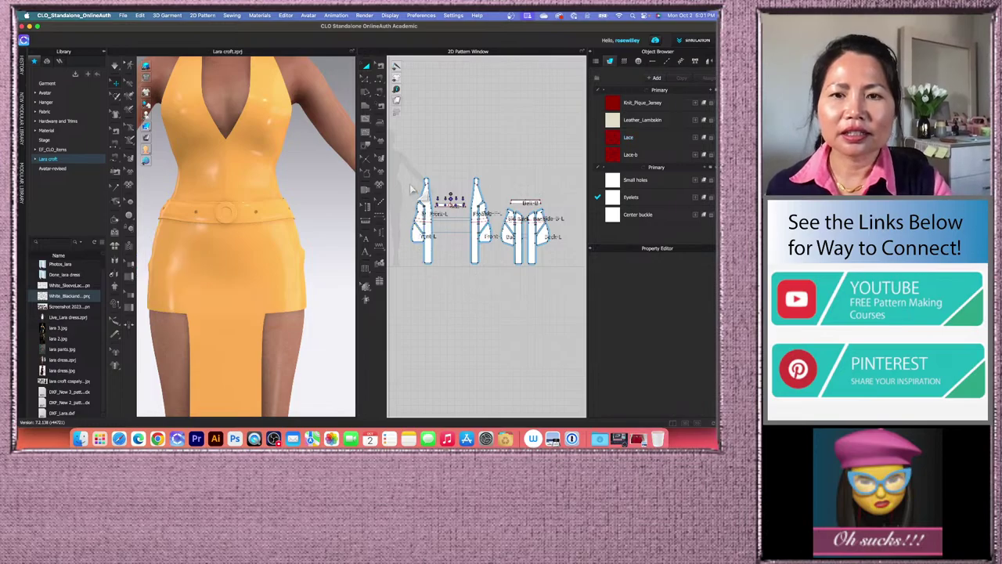
left_click_drag(396, 154, 437, 287)
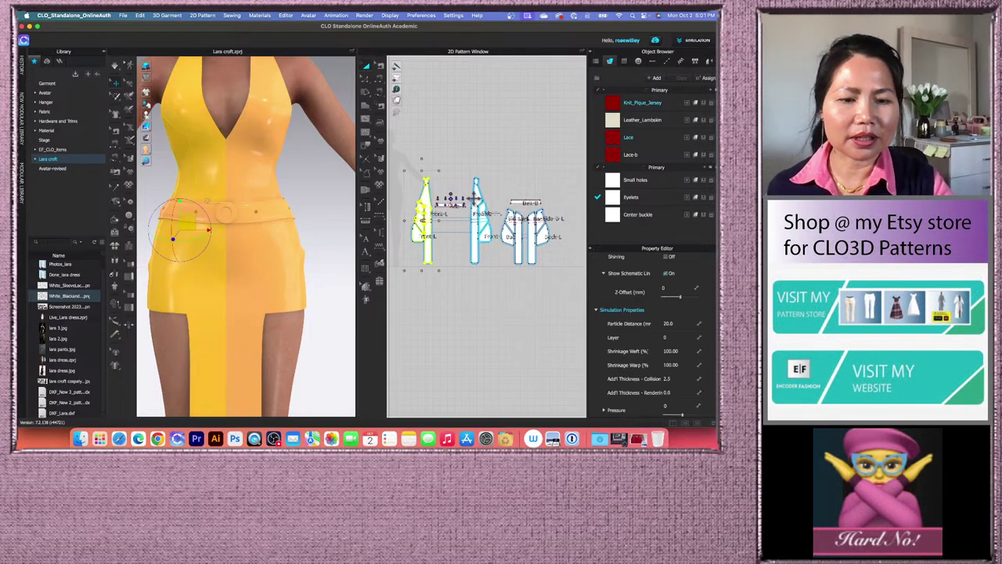
left_click_drag(499, 221, 502, 292, "shift")
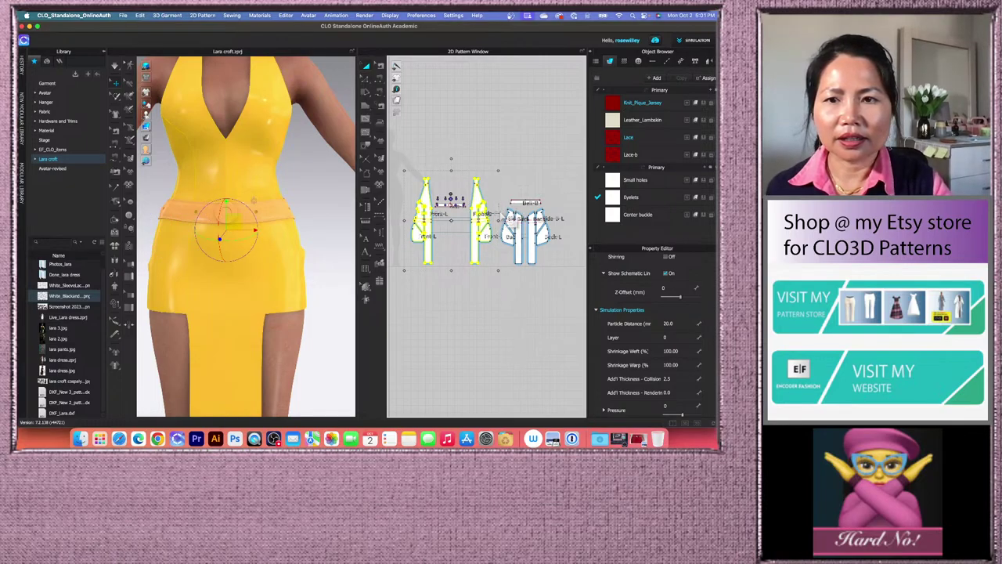
left_click(509, 223, "shift")
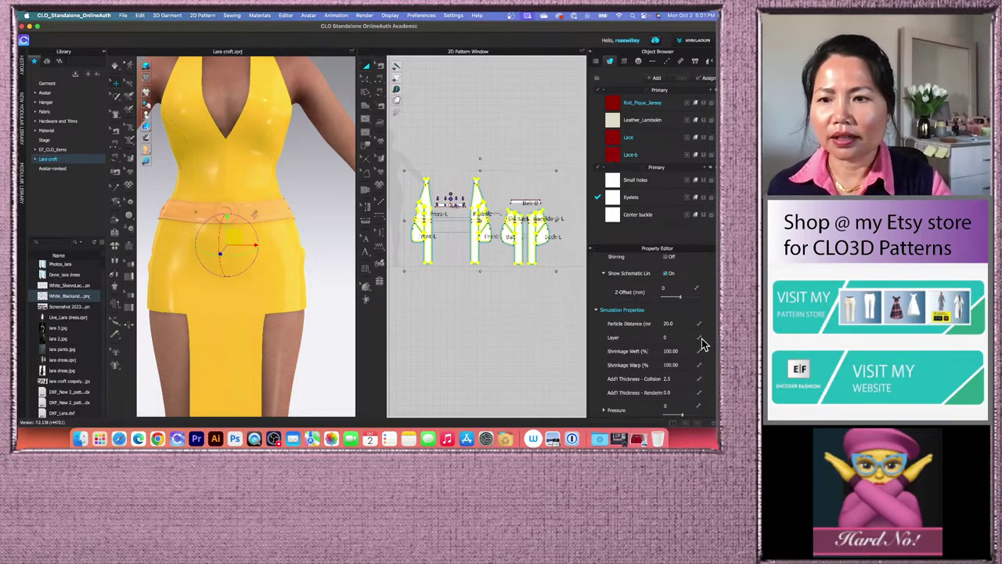
double_click(664, 324)
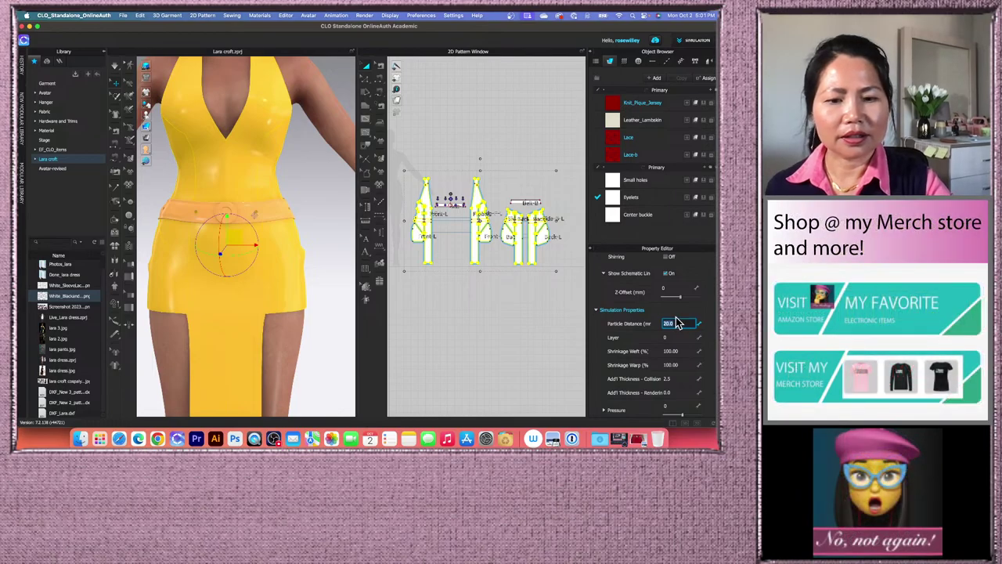
type("10")
left_click(487, 129)
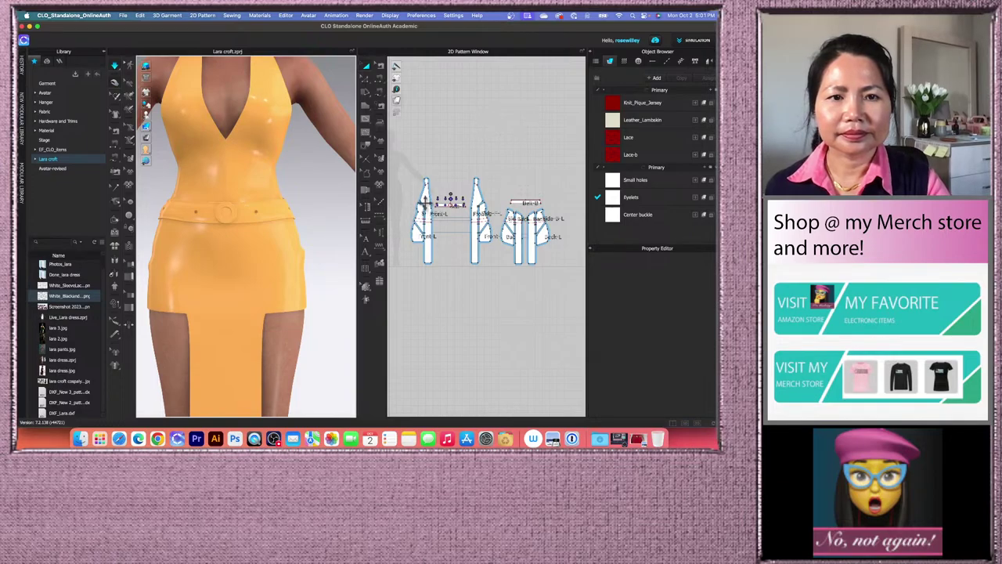
left_click(306, 314)
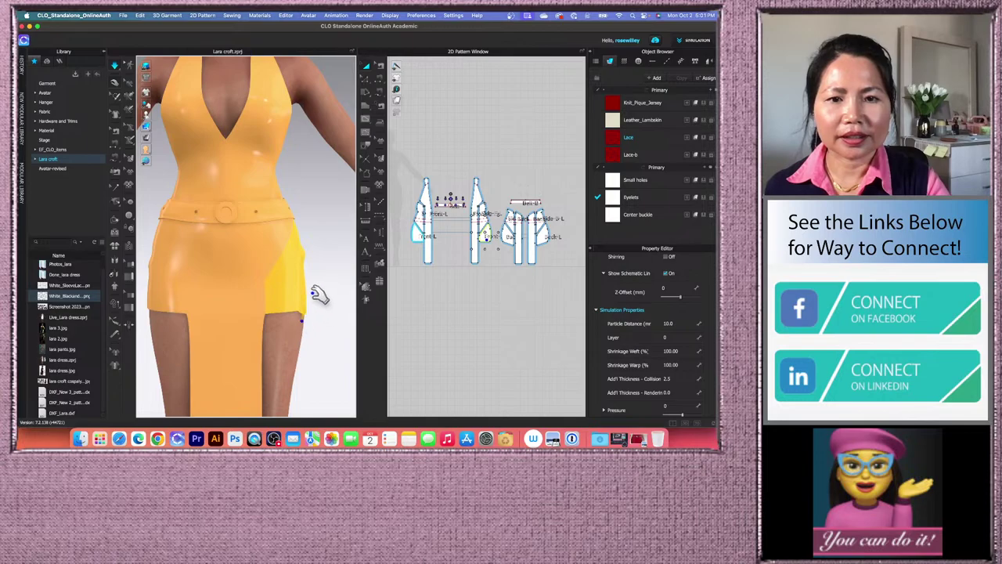
- Set the particle distance of the four front and back lace side panels to 5 mm
left_click(404, 195)
left_click(418, 235)
left_click(487, 233)
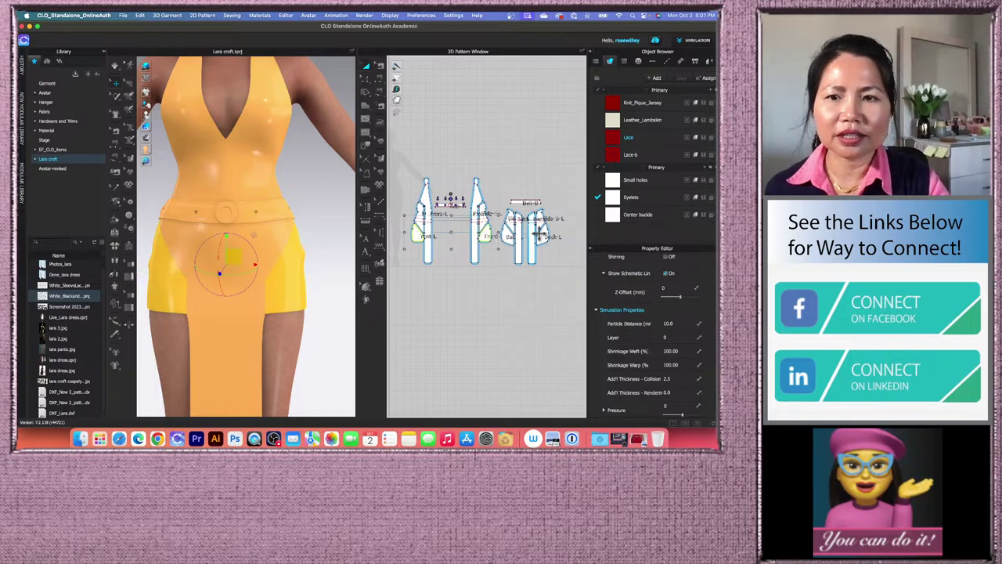
left_click(550, 234)
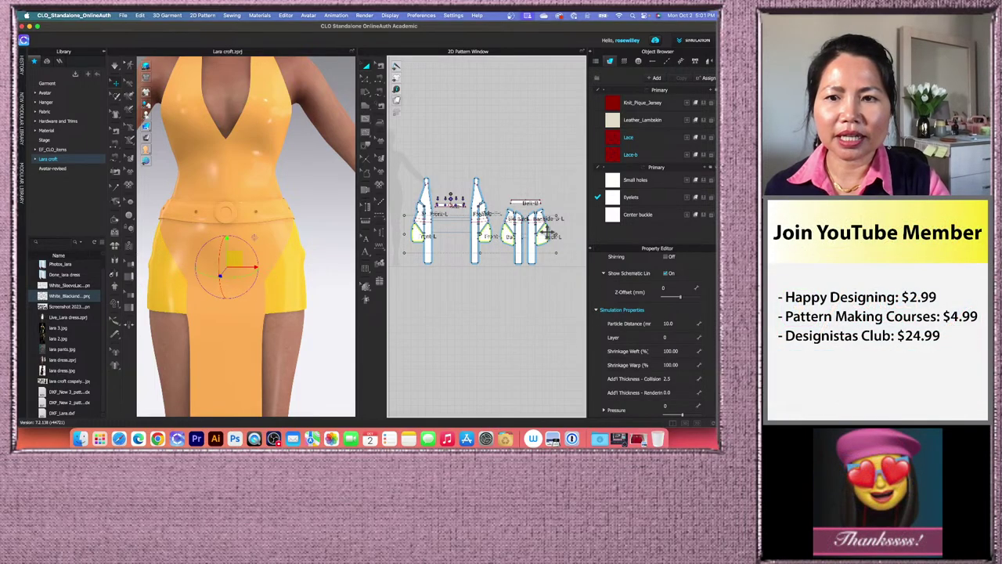
left_click(666, 324)
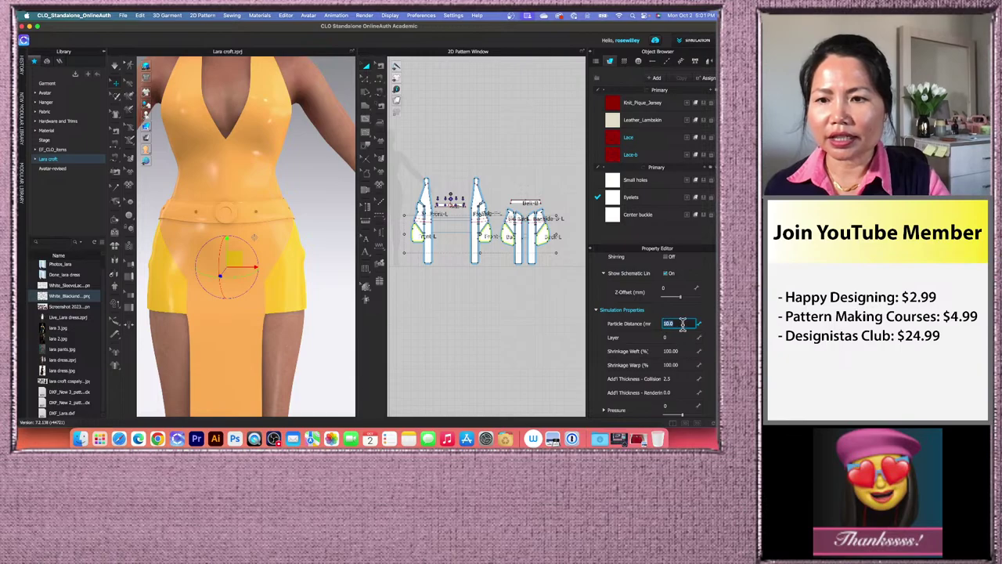
type("5")
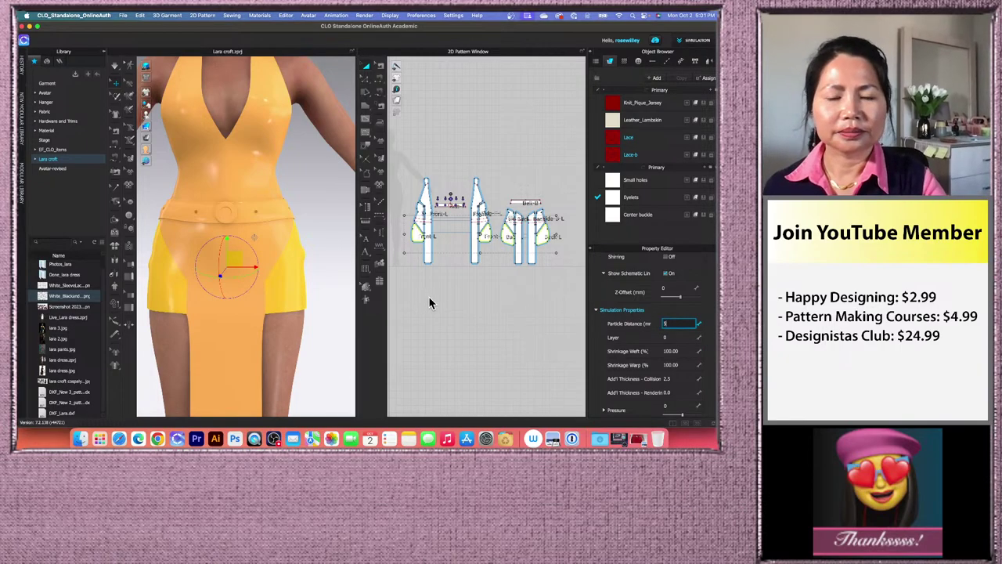
key("Return")
- Simulate the refined garment and view the full avatar from the front
left_click(323, 259)
key("space")
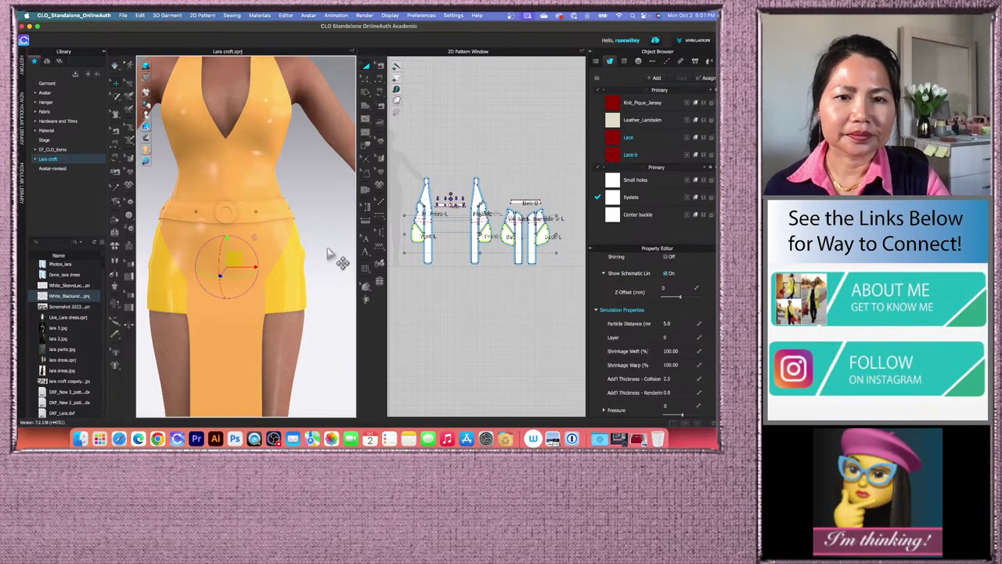
key("space")
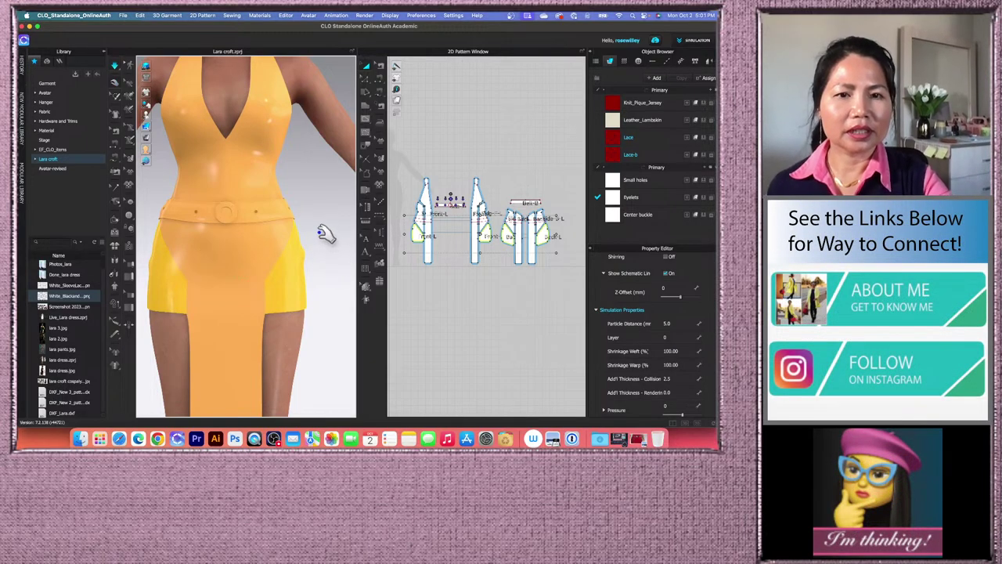
key("2")
left_click(320, 229)
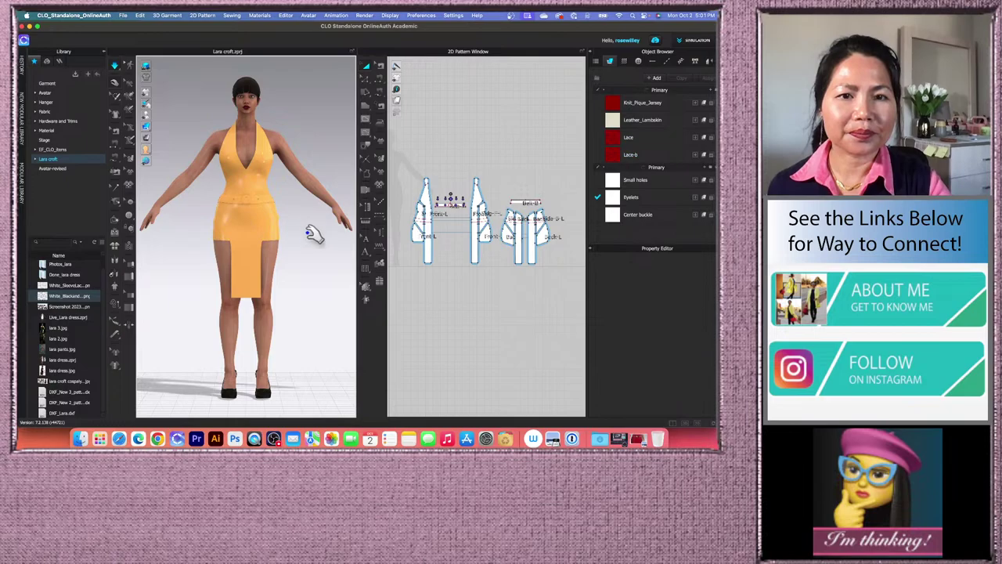
- Remove the strengthening from all the dress pattern pieces, belt included
left_click_drag(400, 151, 571, 310)
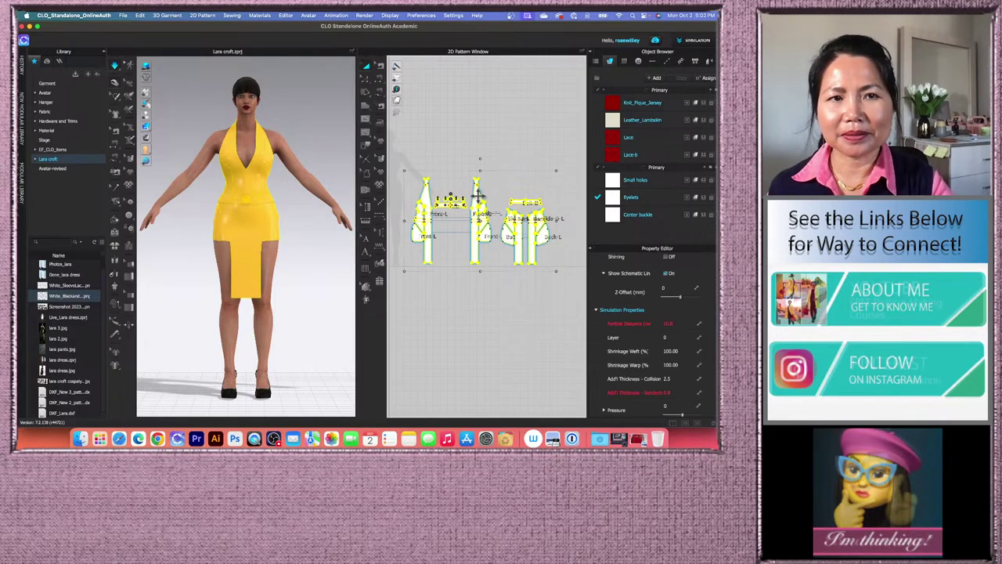
right_click(480, 199)
left_click(456, 127)
left_click(311, 217)
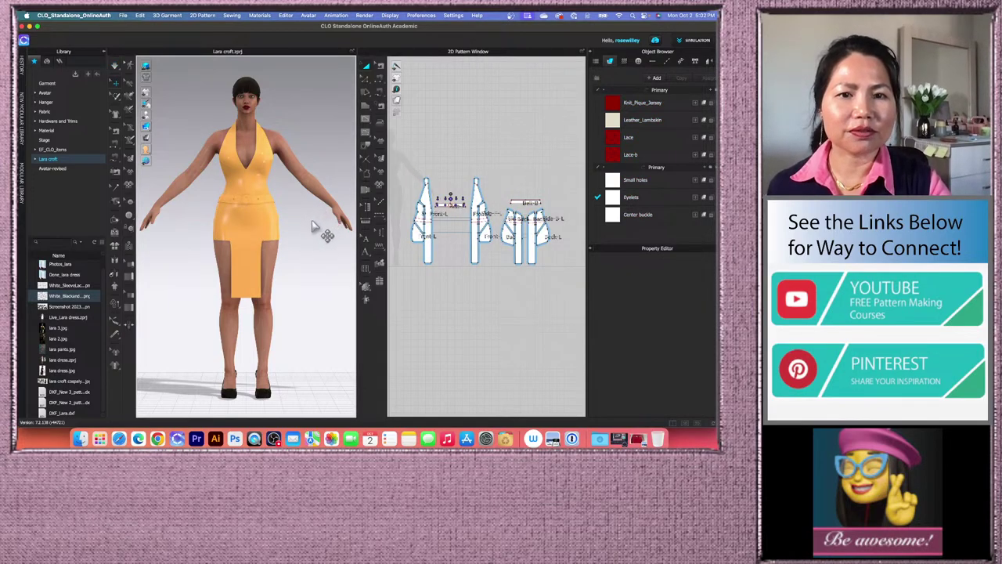
left_click_drag(406, 155, 560, 293)
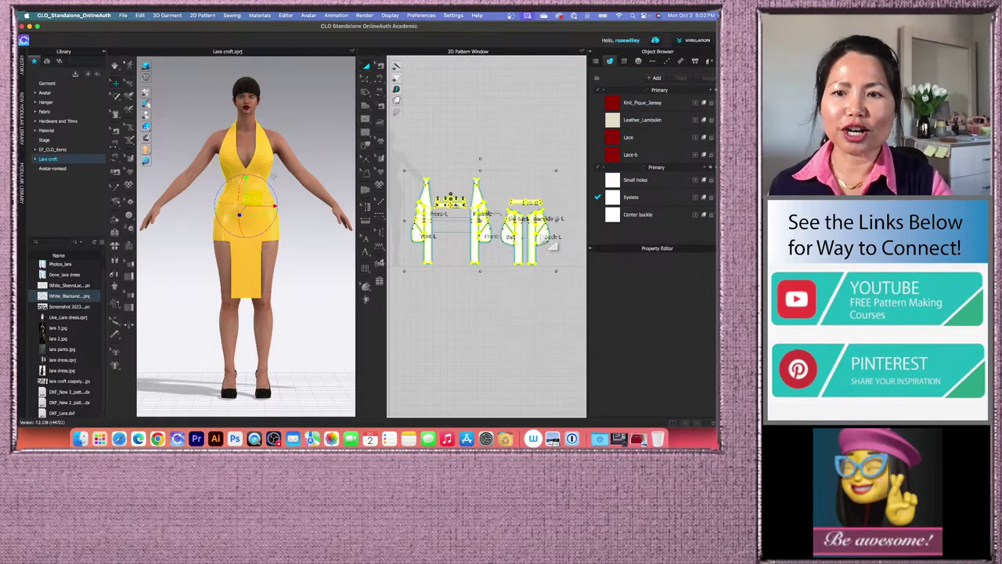
right_click(480, 195)
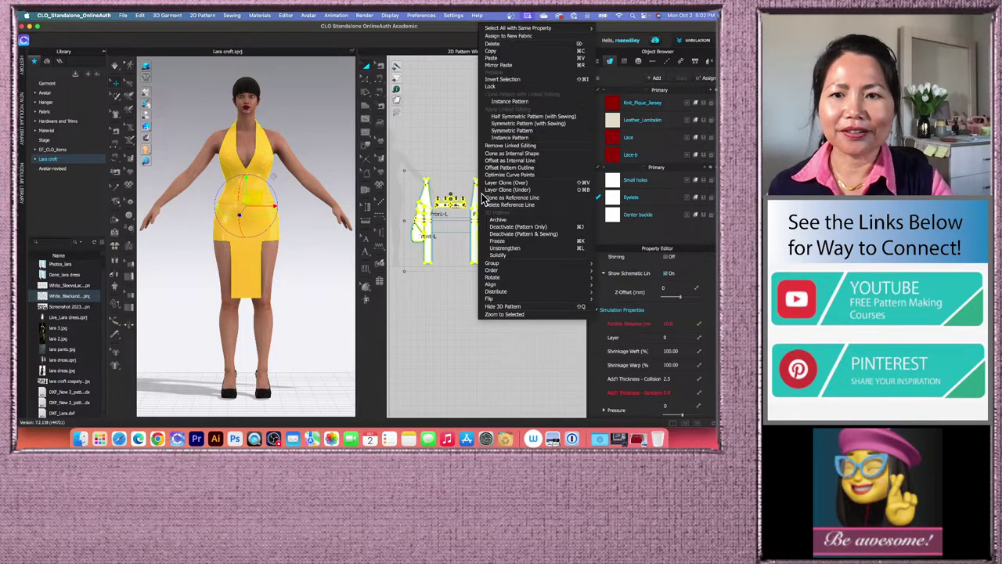
left_click(528, 249)
left_click(314, 251)
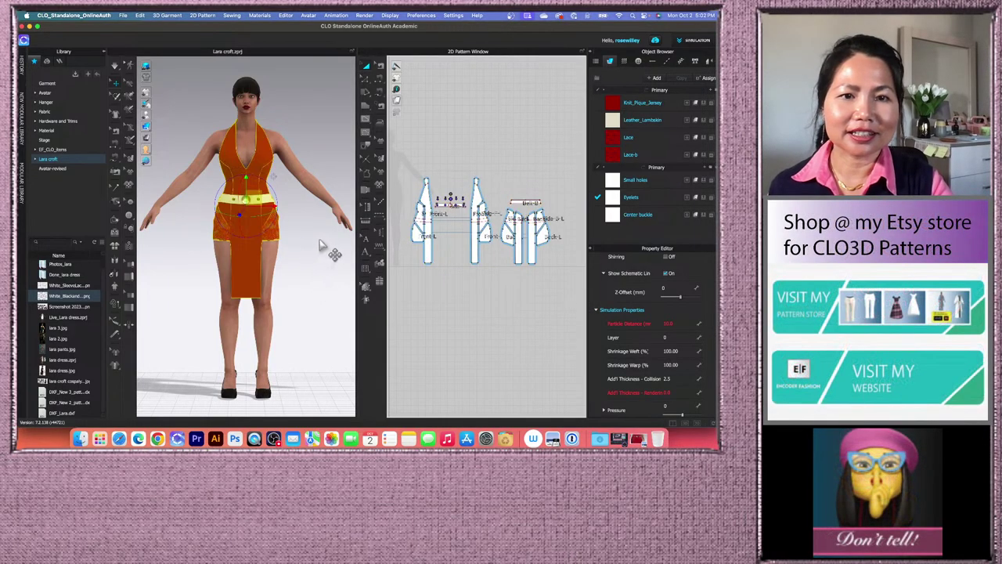
- Switch the workspace to show only the 3D garment view, hiding the 2D pattern window
scroll(318, 247, "up", 3)
scroll(315, 249, "up", 4)
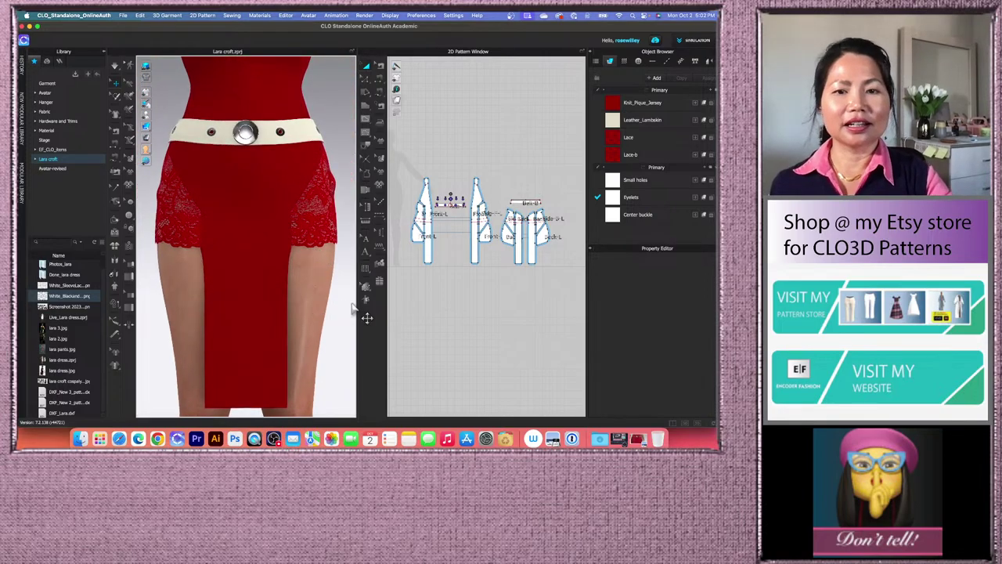
left_click(685, 421)
scroll(487, 286, "down", 5)
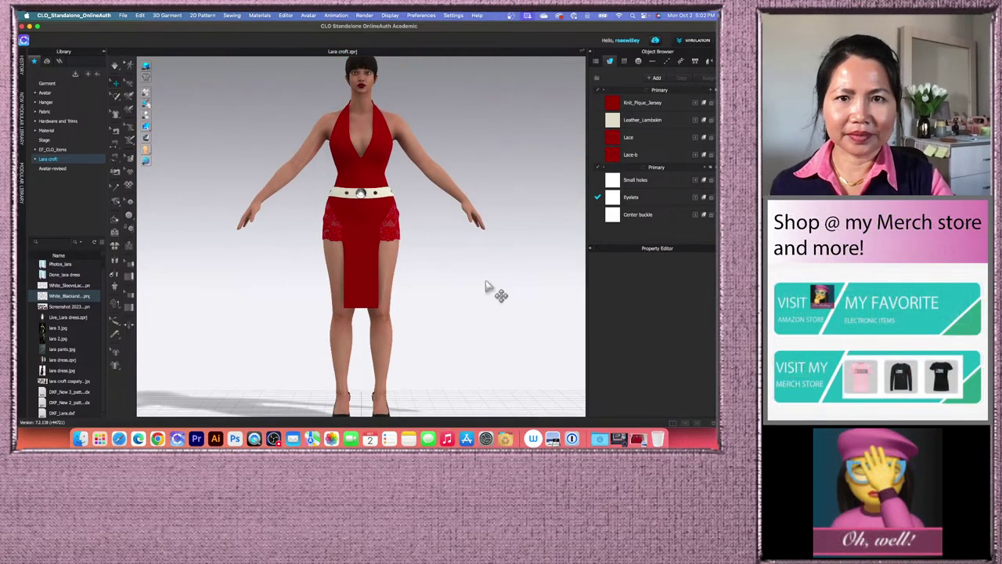
- Examine the finished dress from the back and front, including the belt and lace side panels up close
scroll(479, 283, "up", 2)
right_click_drag(485, 287, 385, 276)
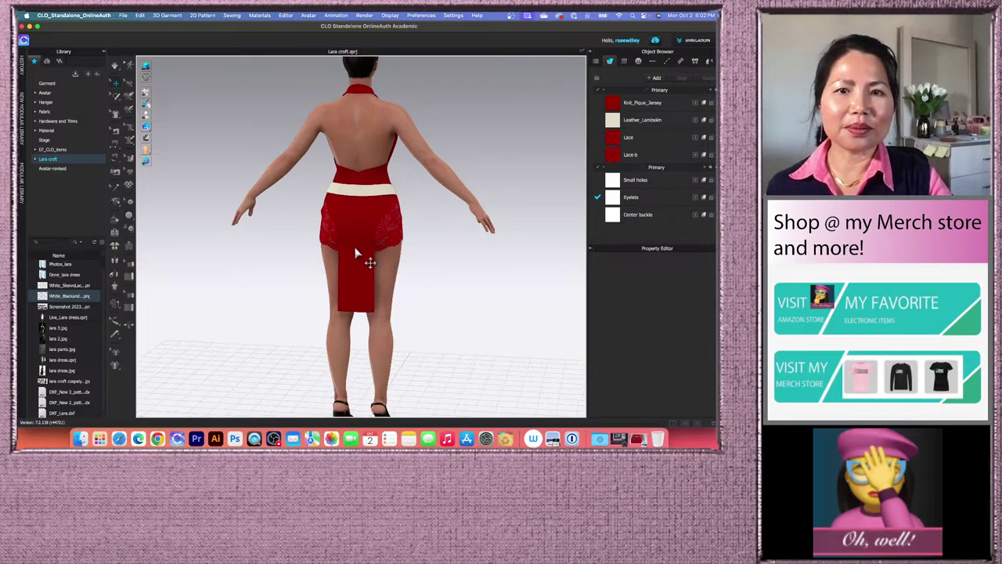
right_click_drag(334, 238, 410, 226)
scroll(415, 211, "up", 5)
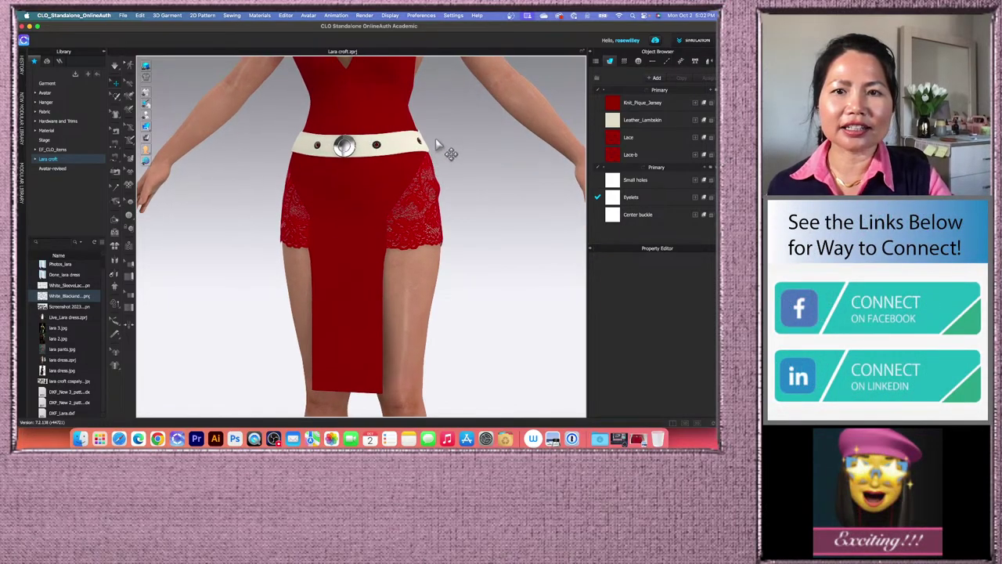
right_click_drag(462, 243, 481, 233)
scroll(470, 243, "down", 3)
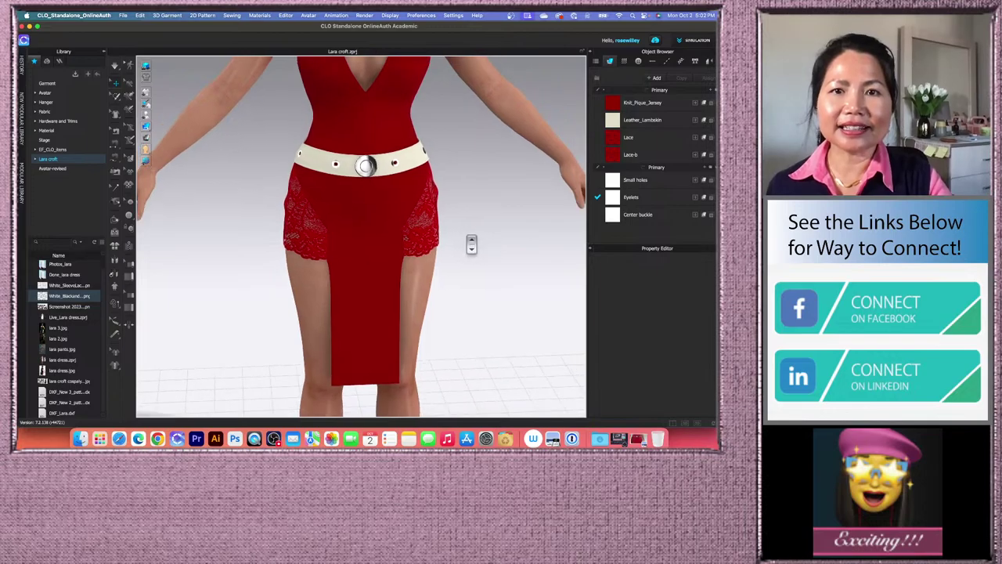
scroll(468, 249, "down", 6)
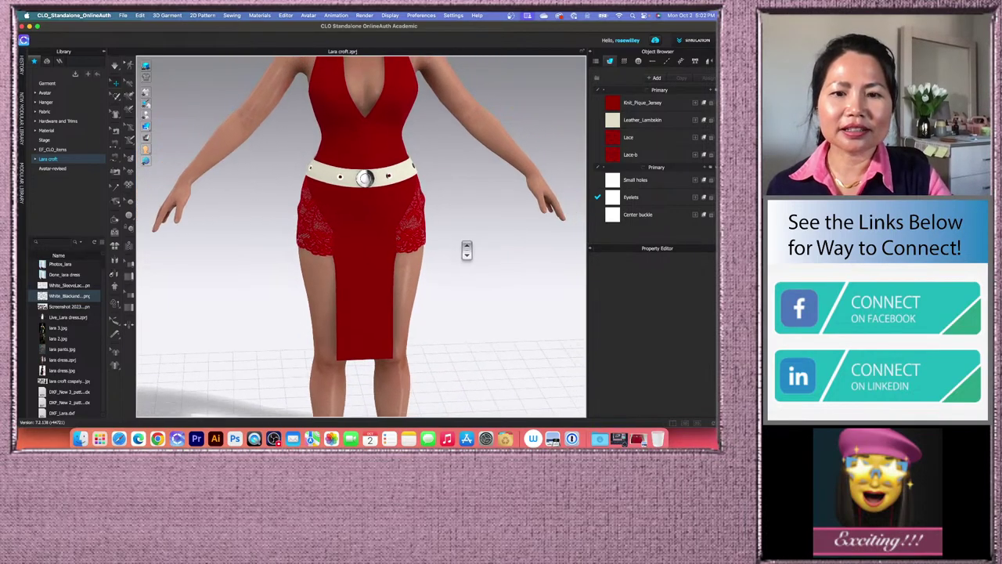
right_click_drag(442, 267, 421, 276)
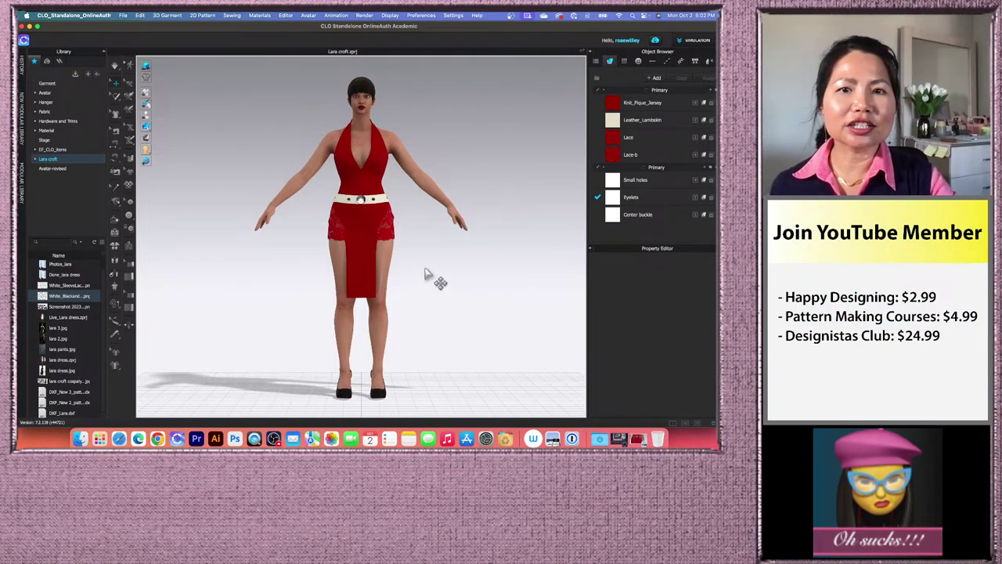